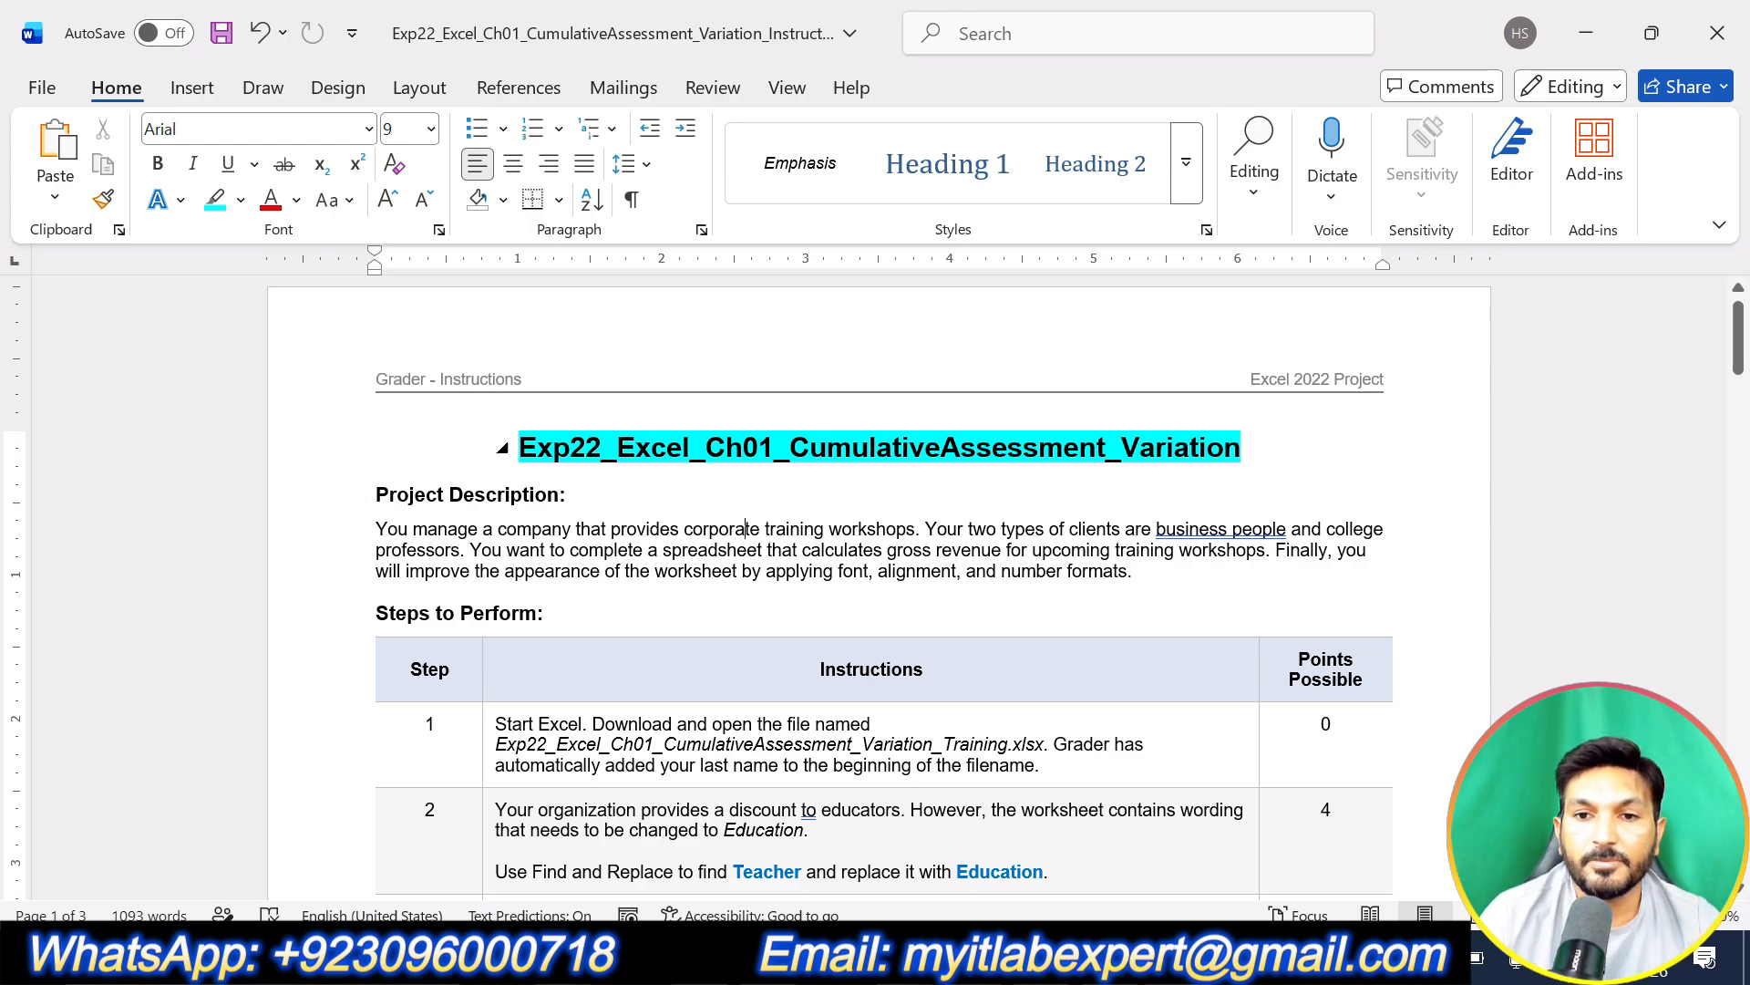
Step: Highlight the "Project Description:" and "Steps to Perform:" headings in turquoise
left_click(1242, 447)
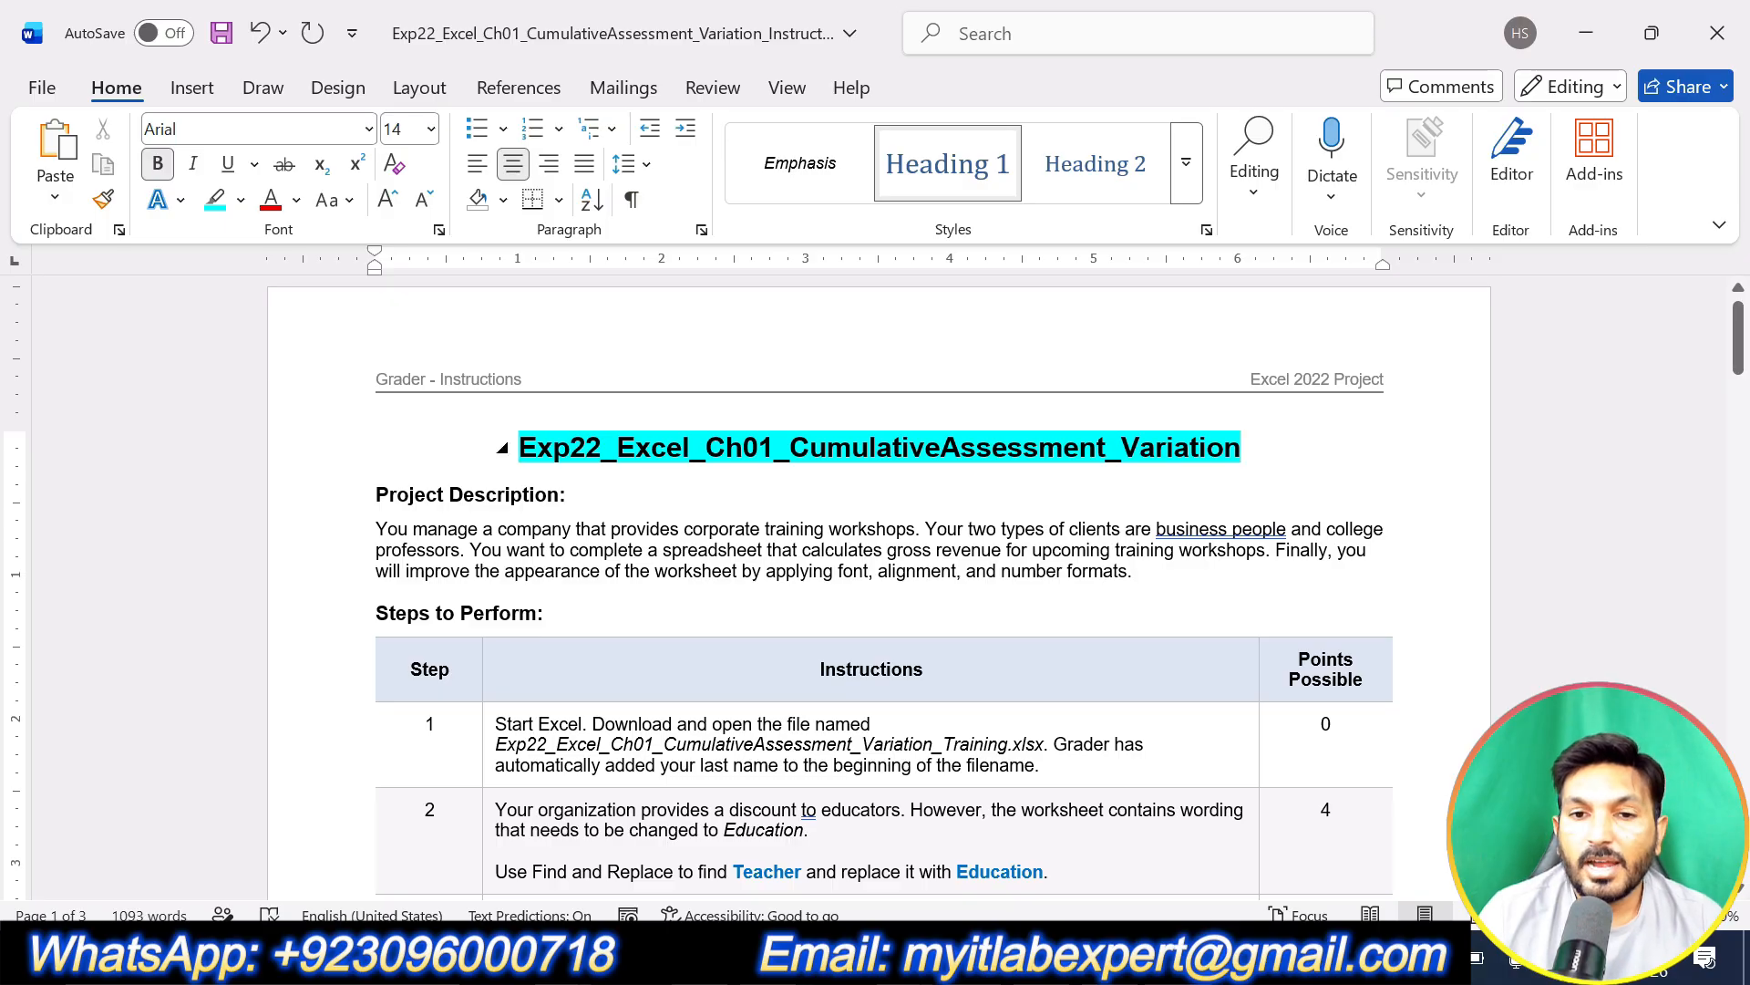
left_click_drag(583, 496, 375, 496)
left_click(500, 461)
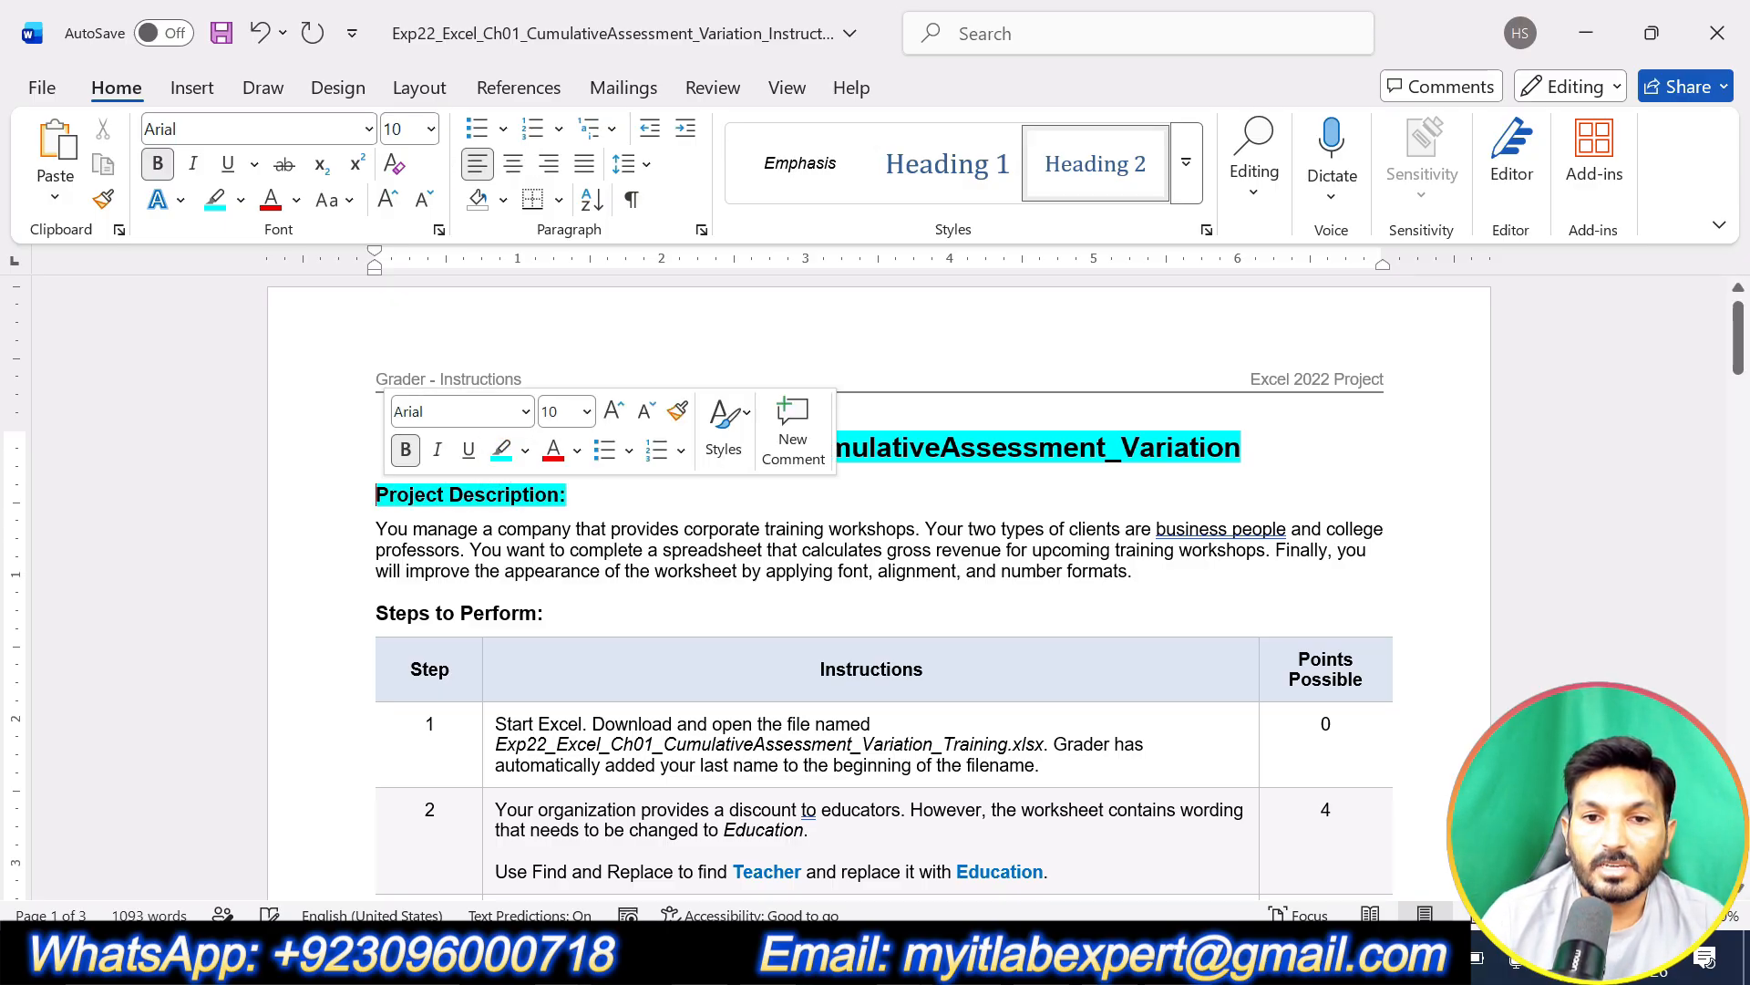
left_click_drag(1143, 573, 376, 528)
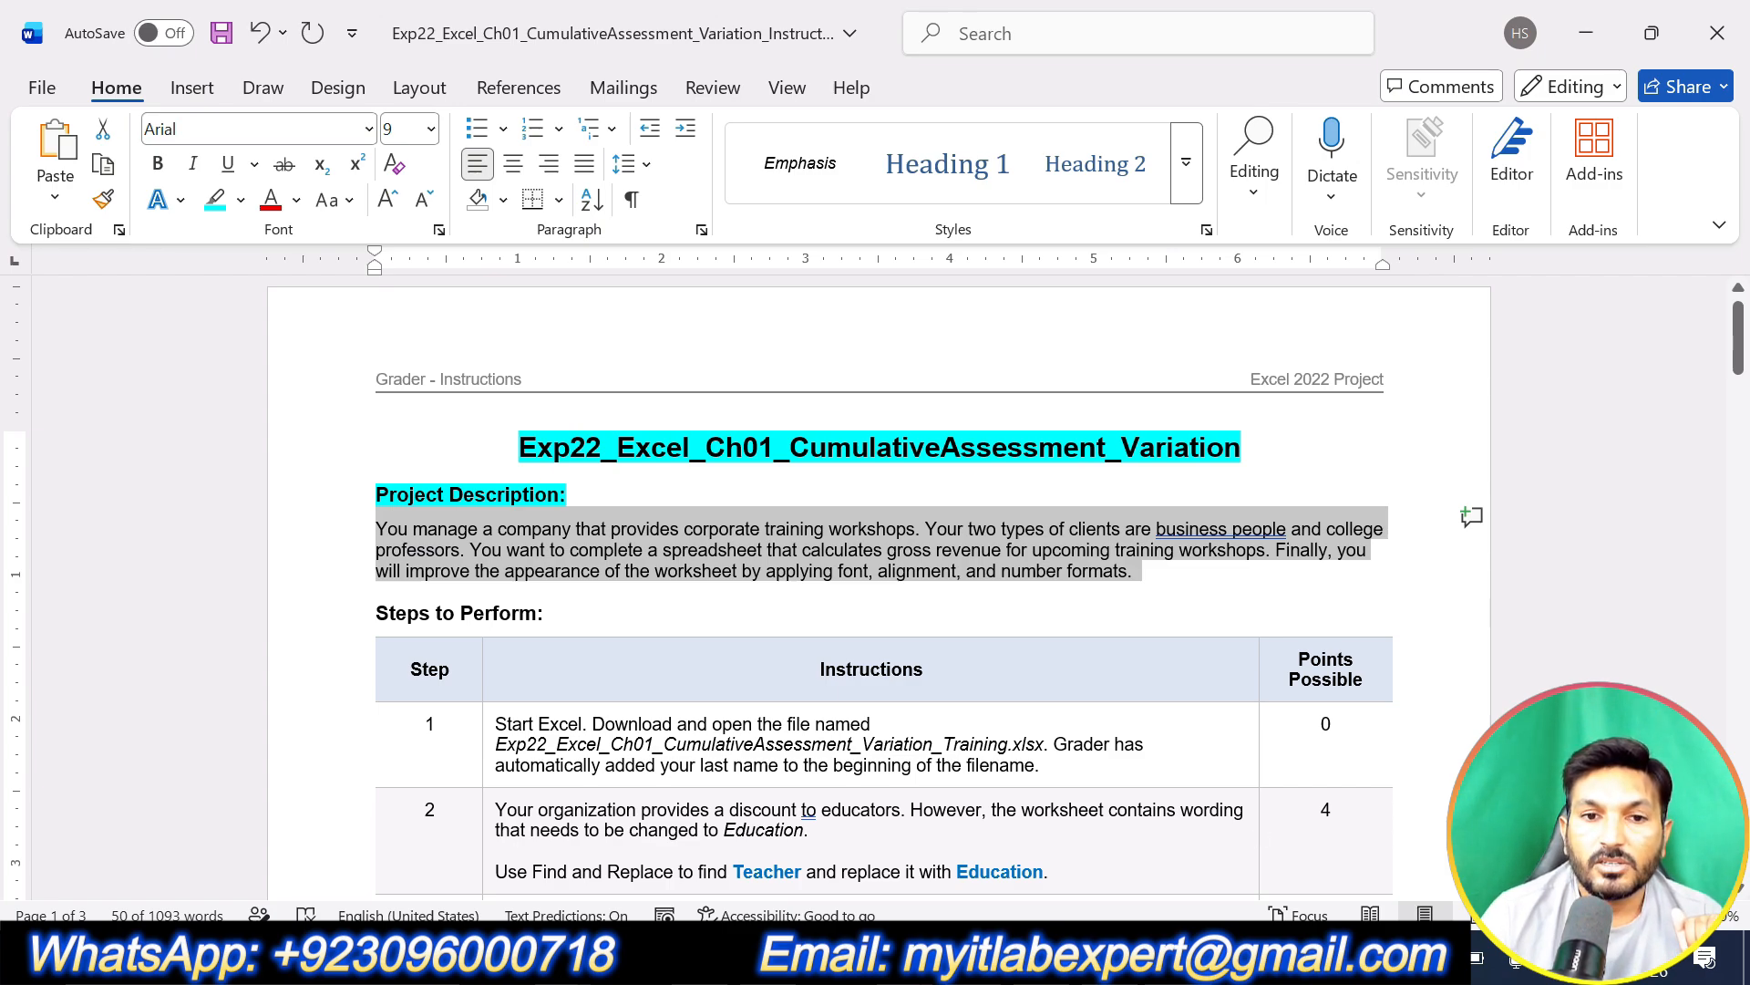
left_click_drag(553, 613, 376, 615)
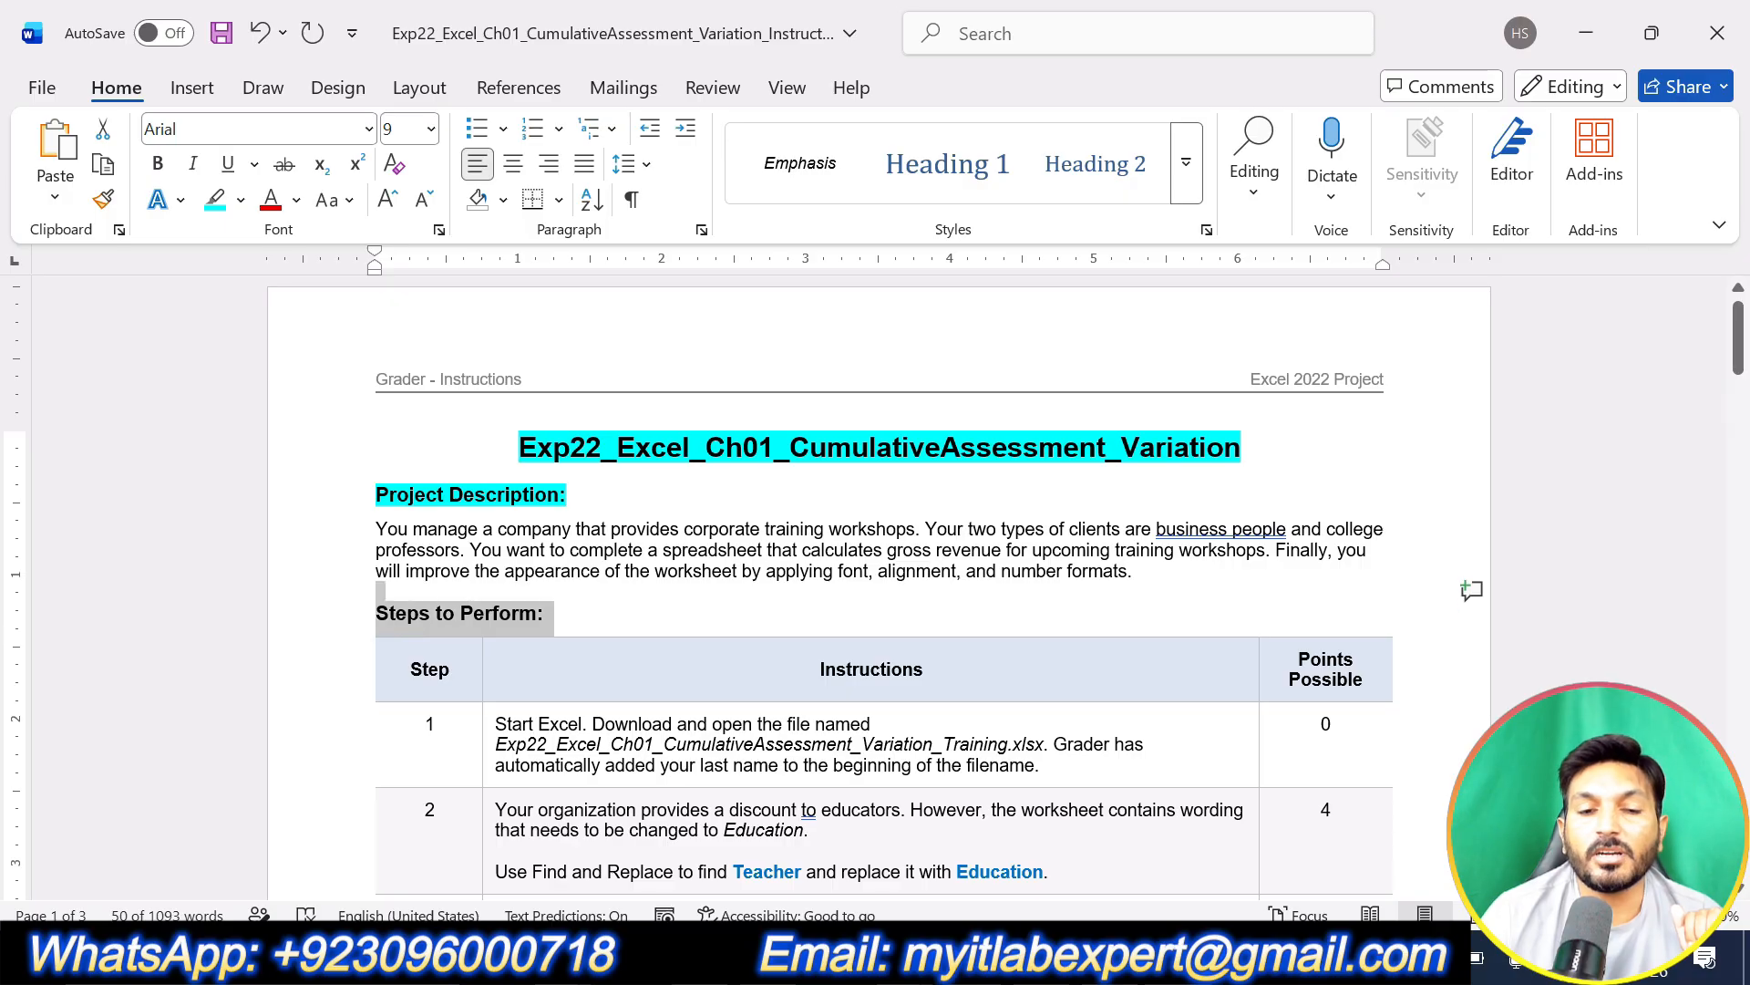
left_click(486, 569)
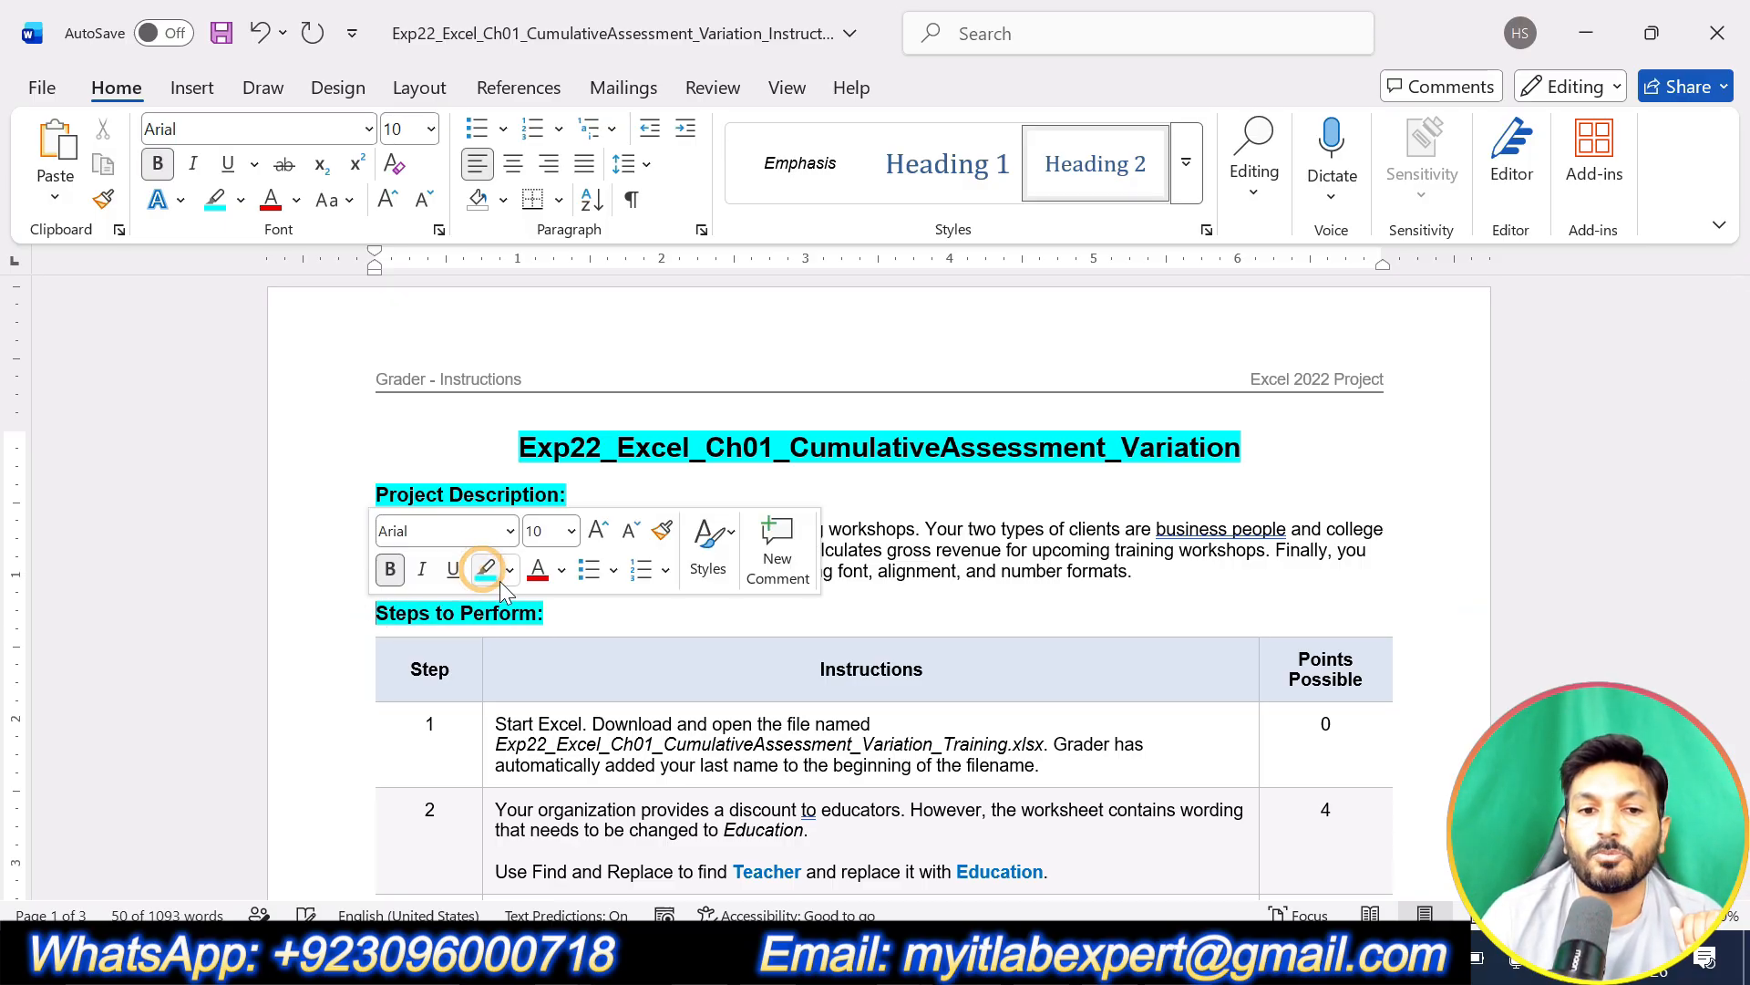
Step: Look through the project steps in the instructions table and return to the first step
left_click(853, 683)
scroll(1265, 760, "down", 15)
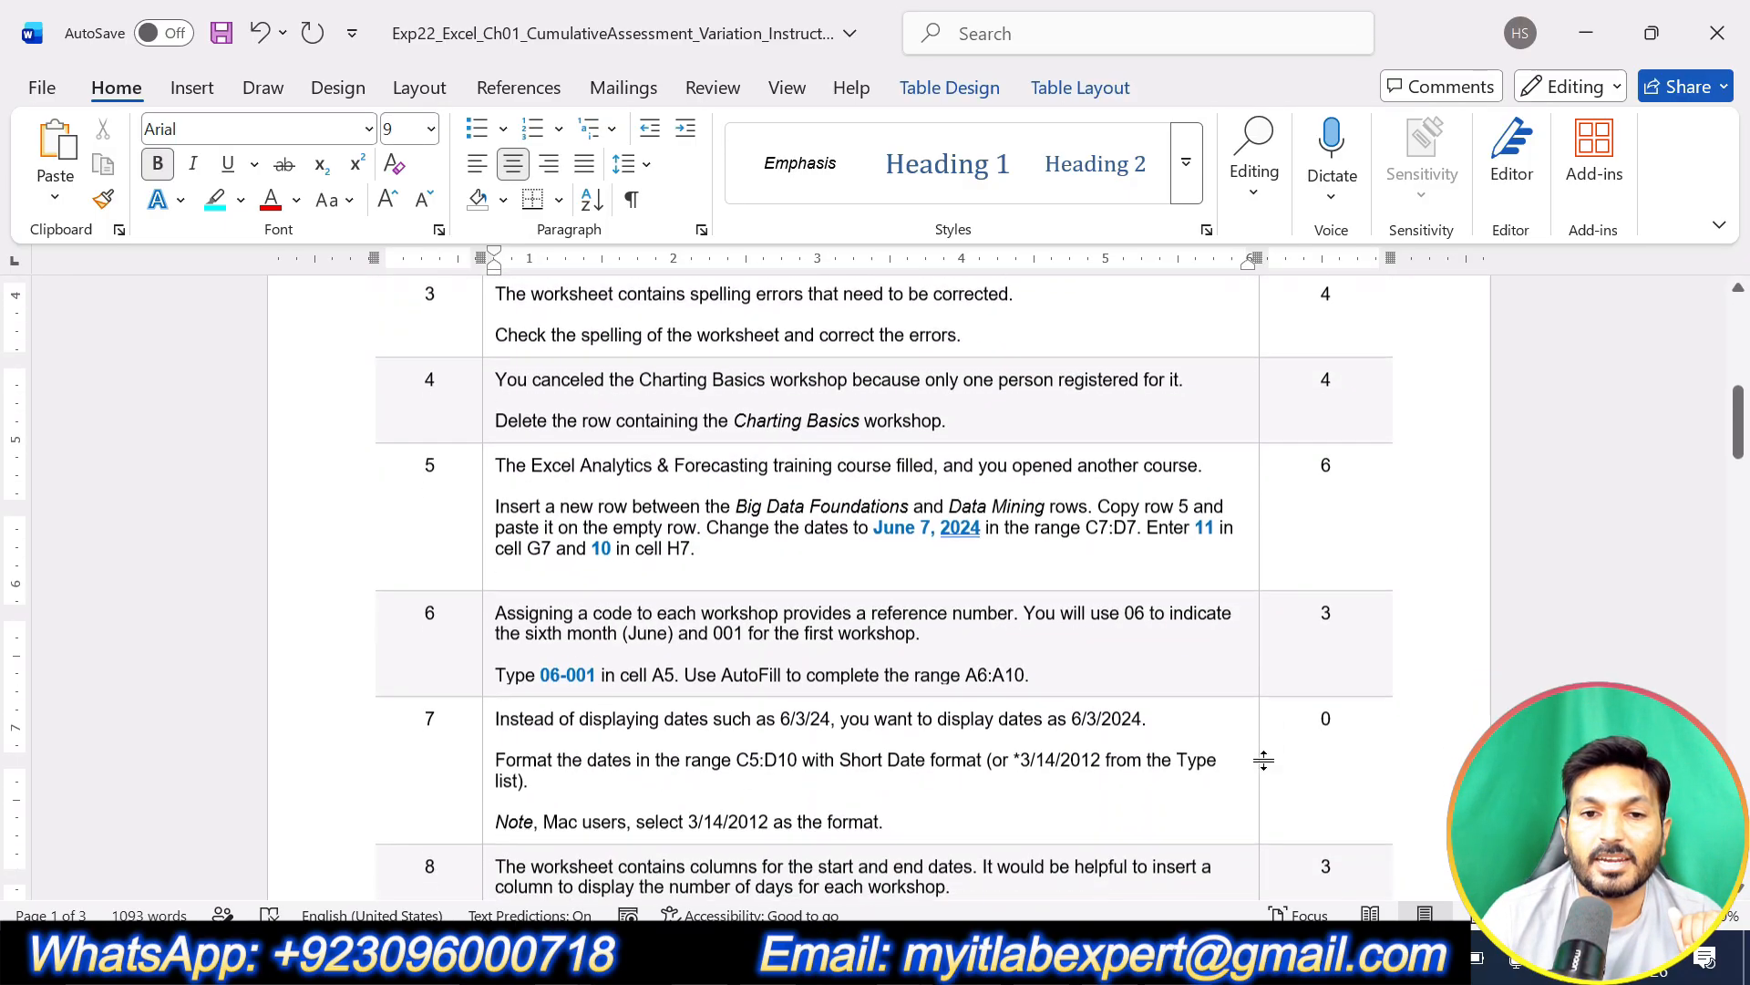
scroll(1265, 760, "down", 20)
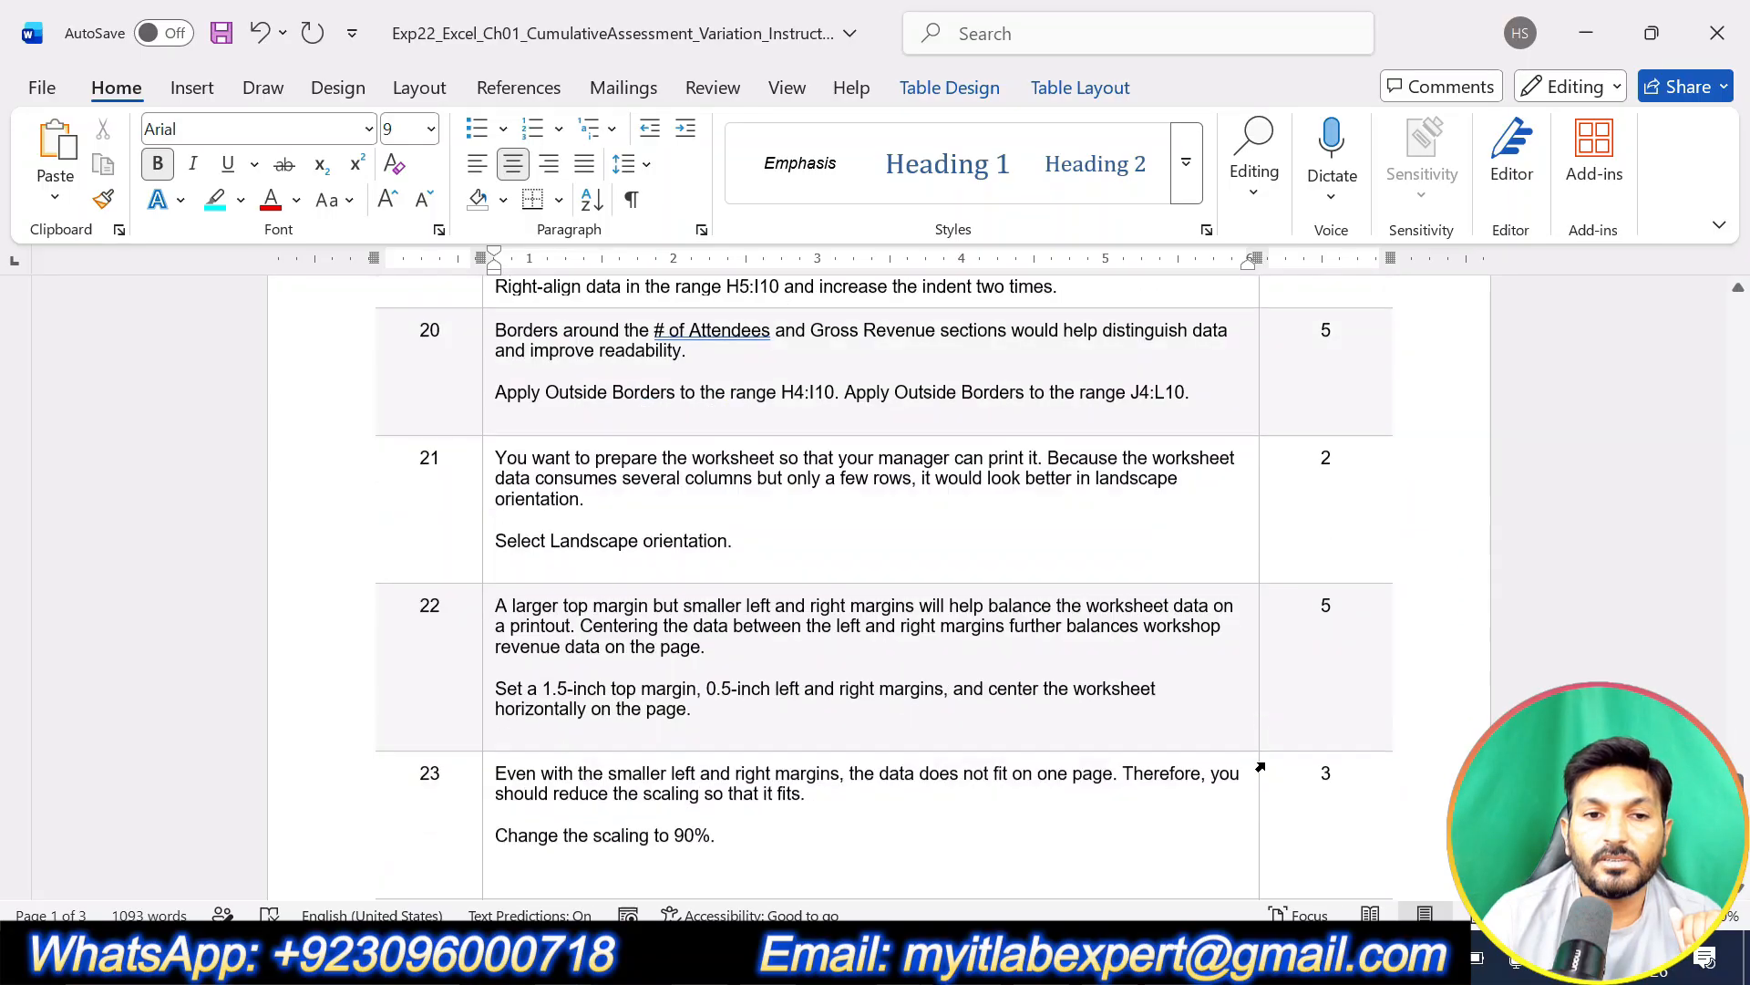
scroll(1265, 762, "up", 20)
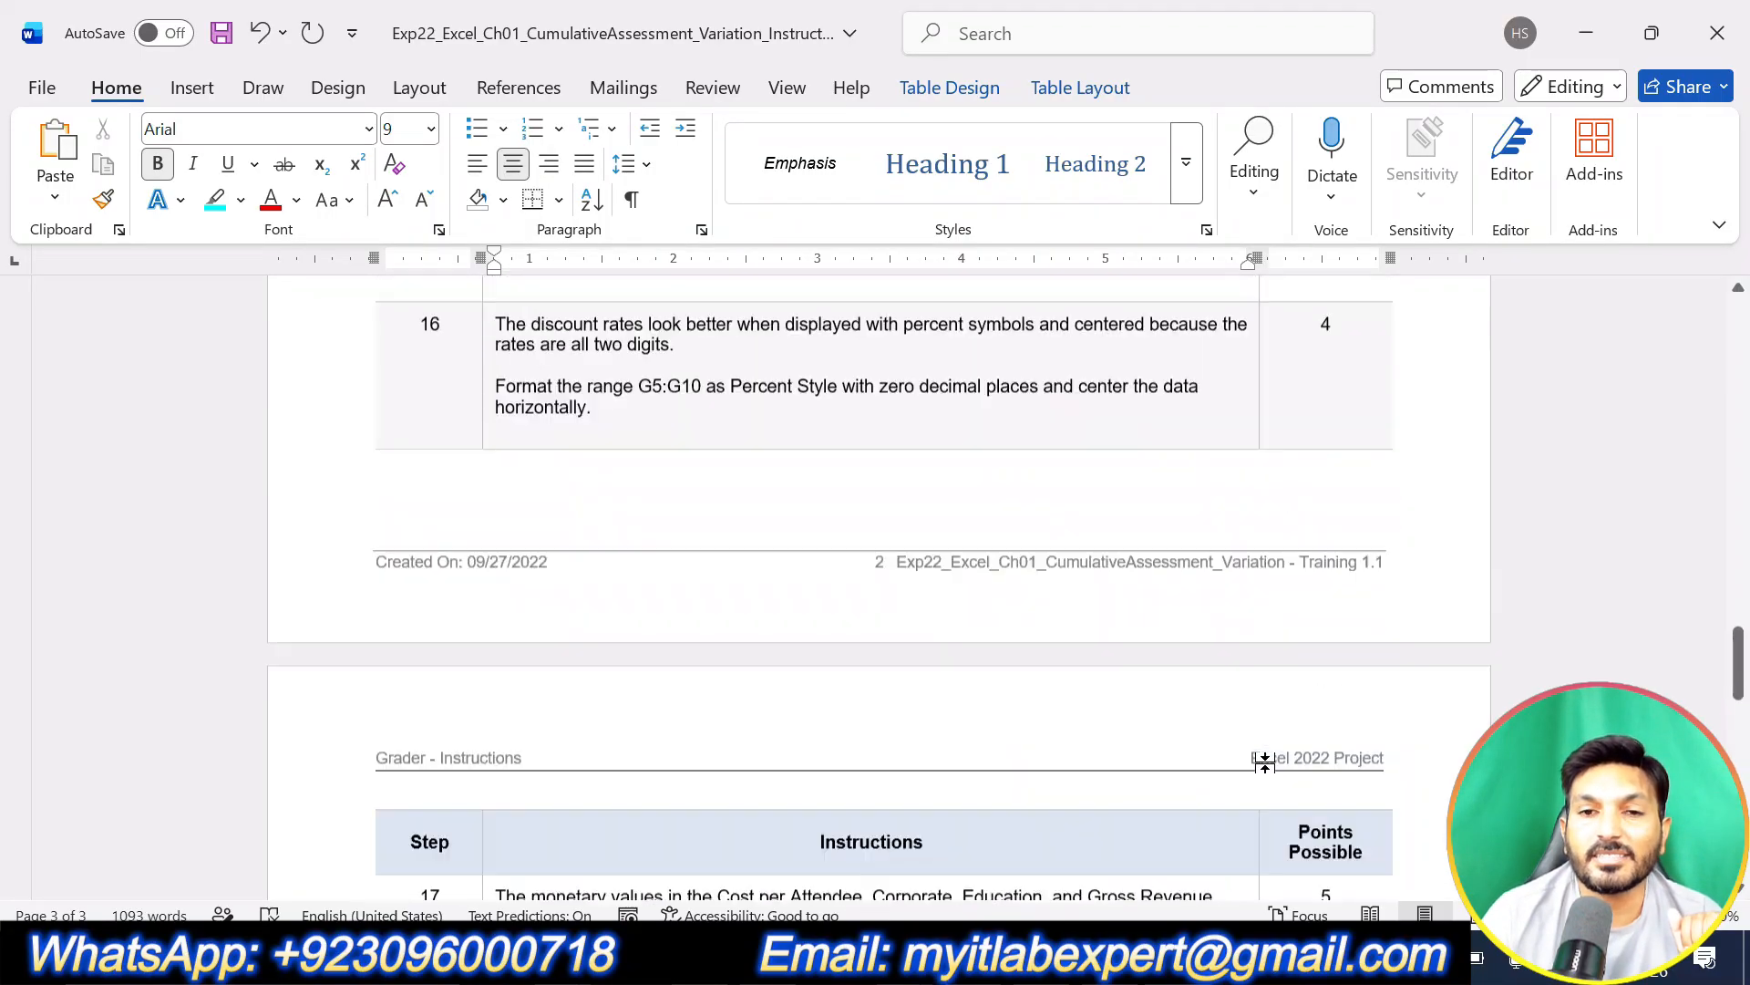
scroll(1264, 763, "up", 20)
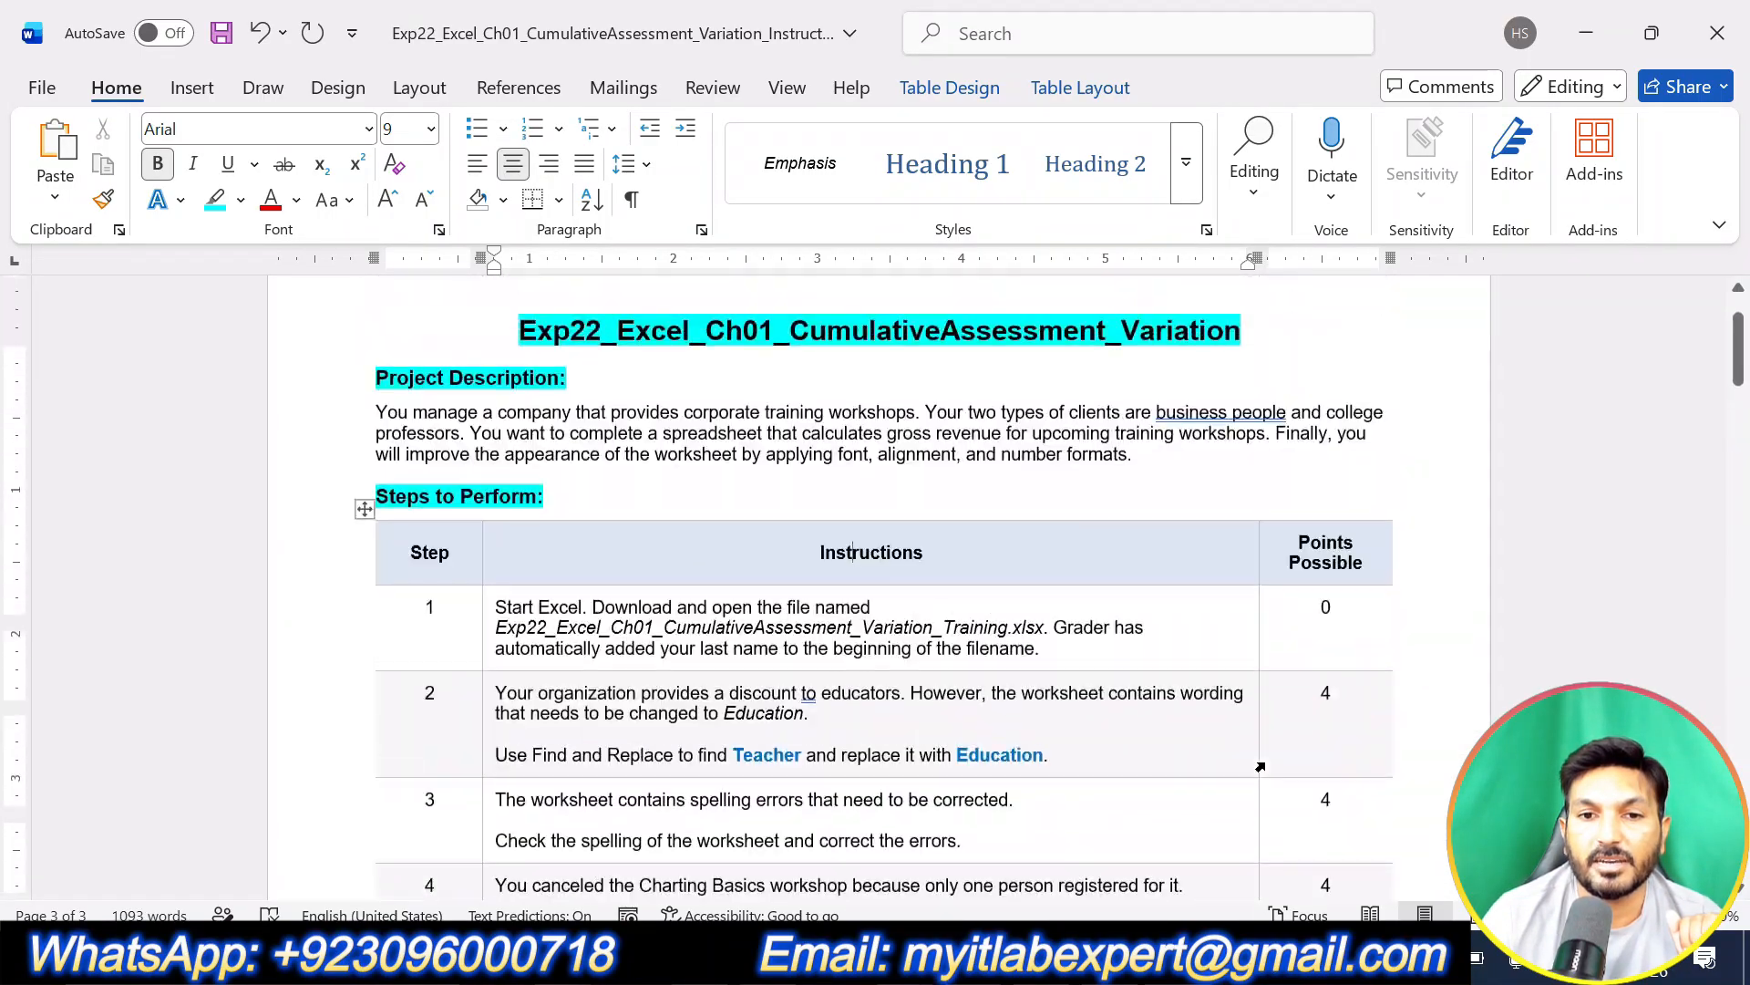
scroll(1261, 767, "up", 1)
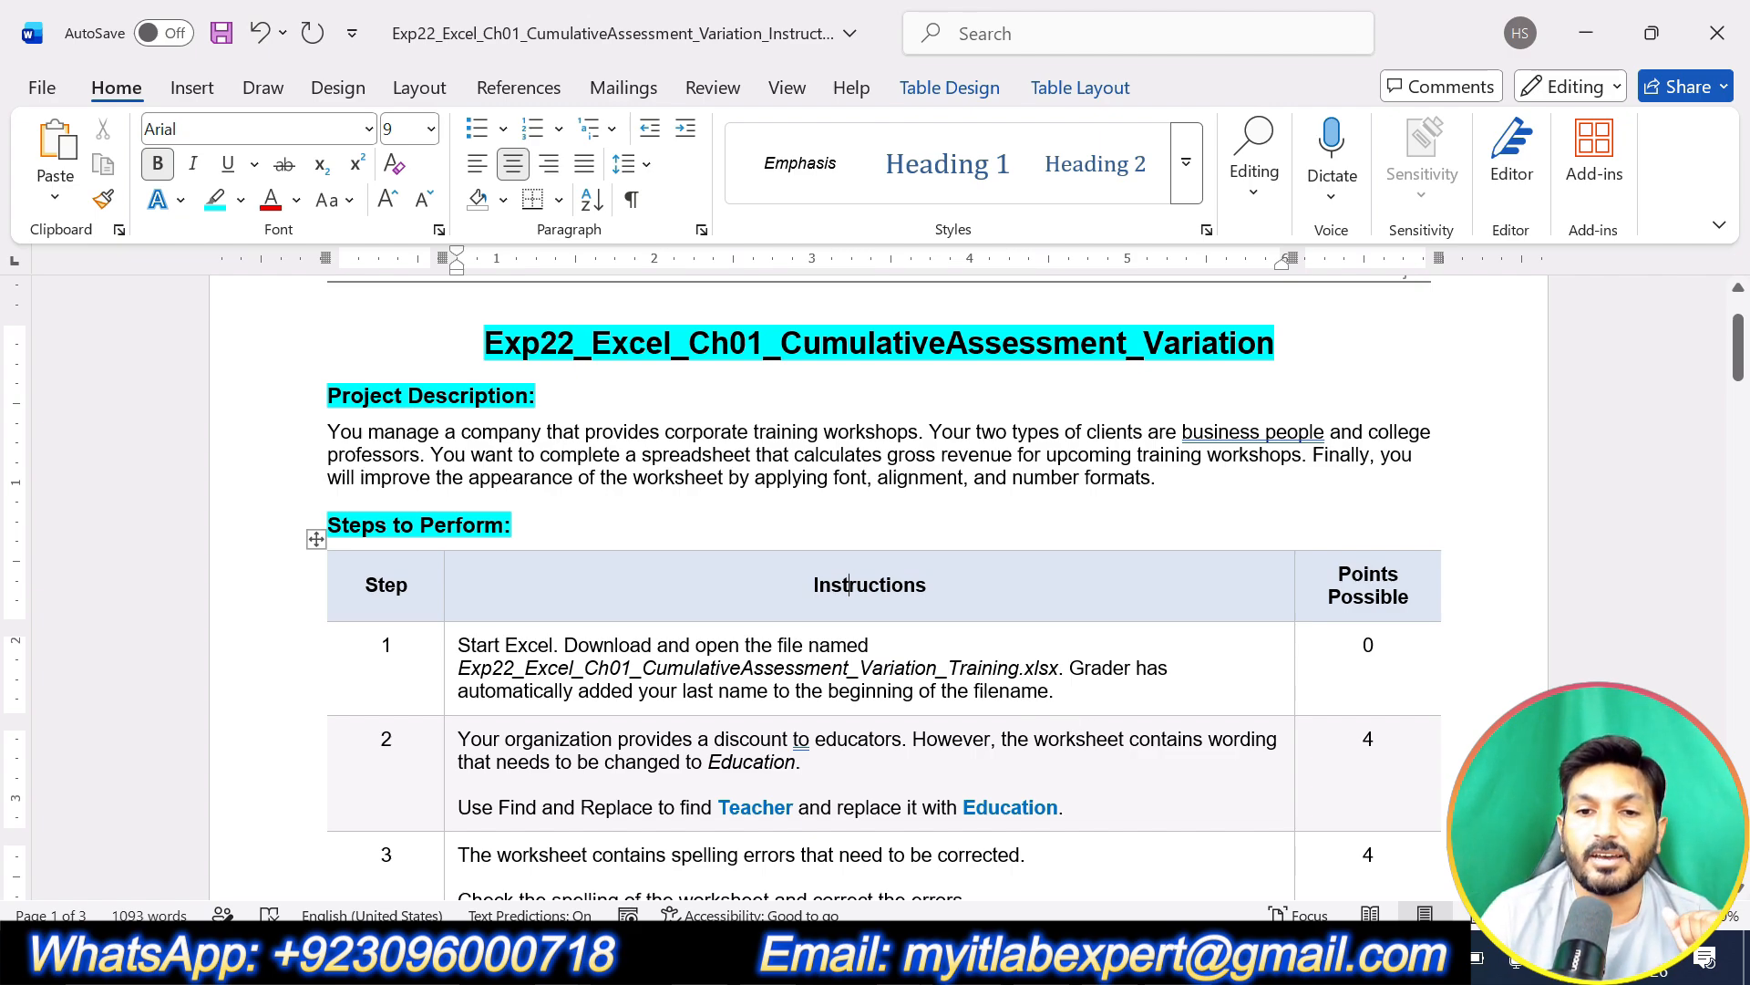
Step: Highlight the step 1 instructions in yellow and switch to the training workbook in Excel
left_click_drag(1056, 691, 457, 644)
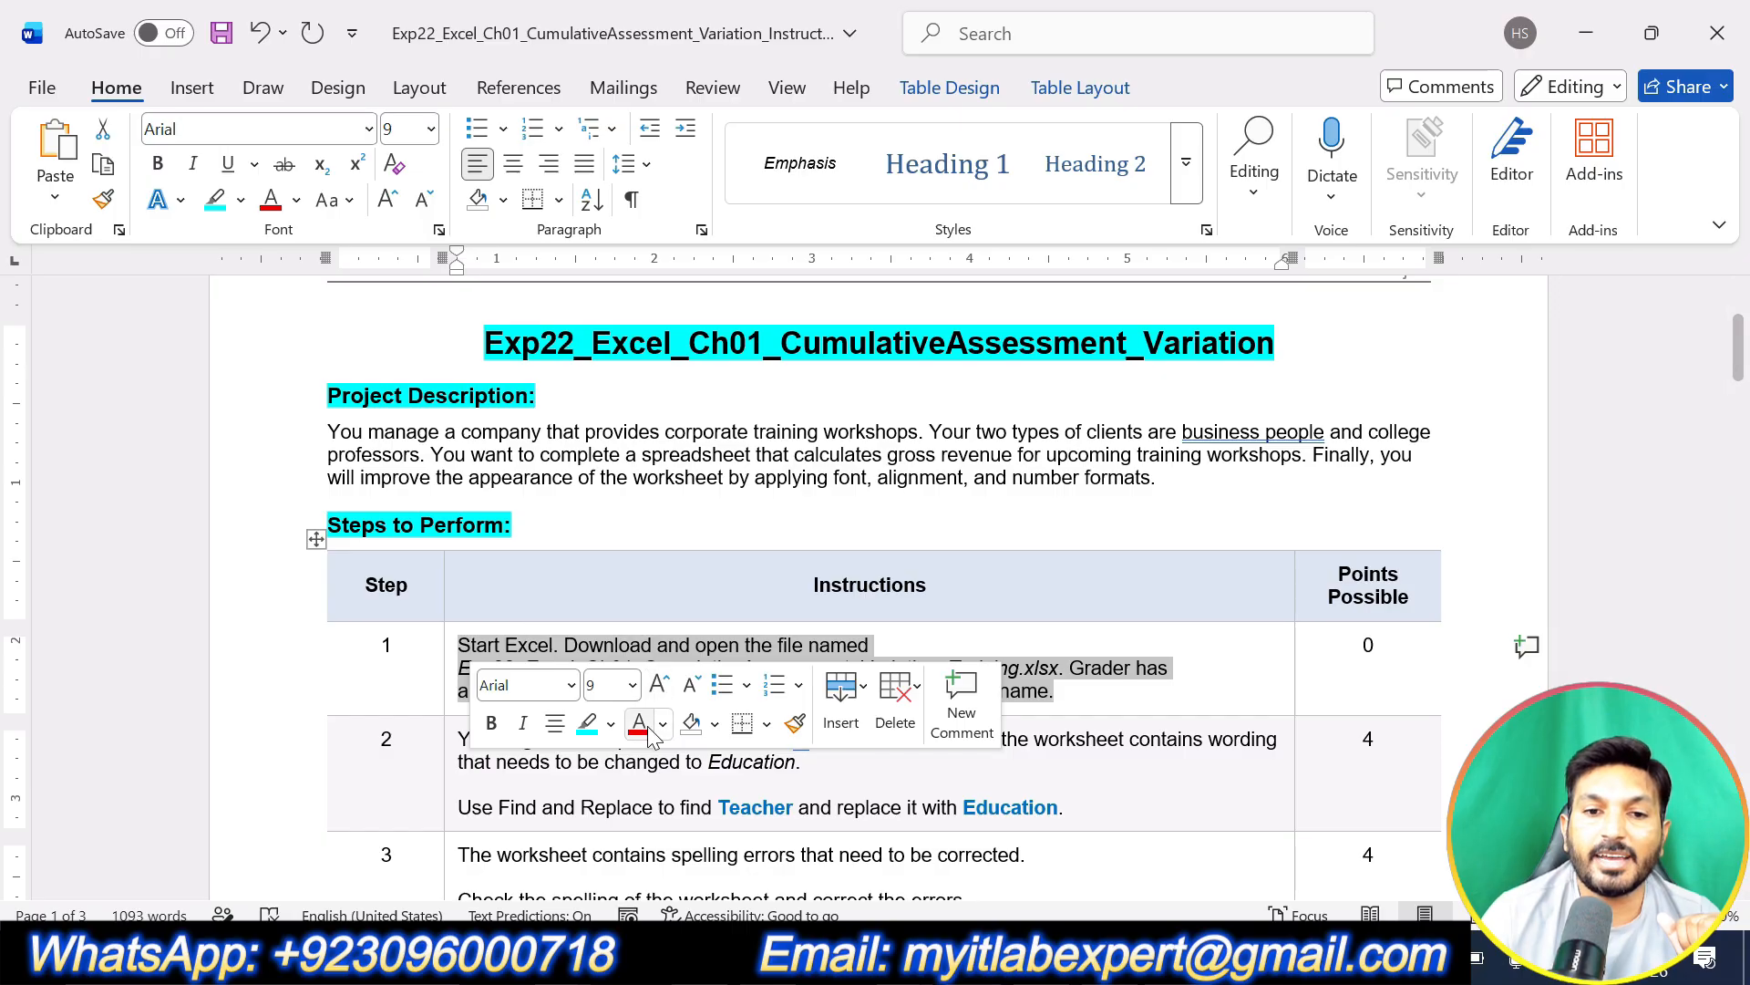
left_click(611, 723)
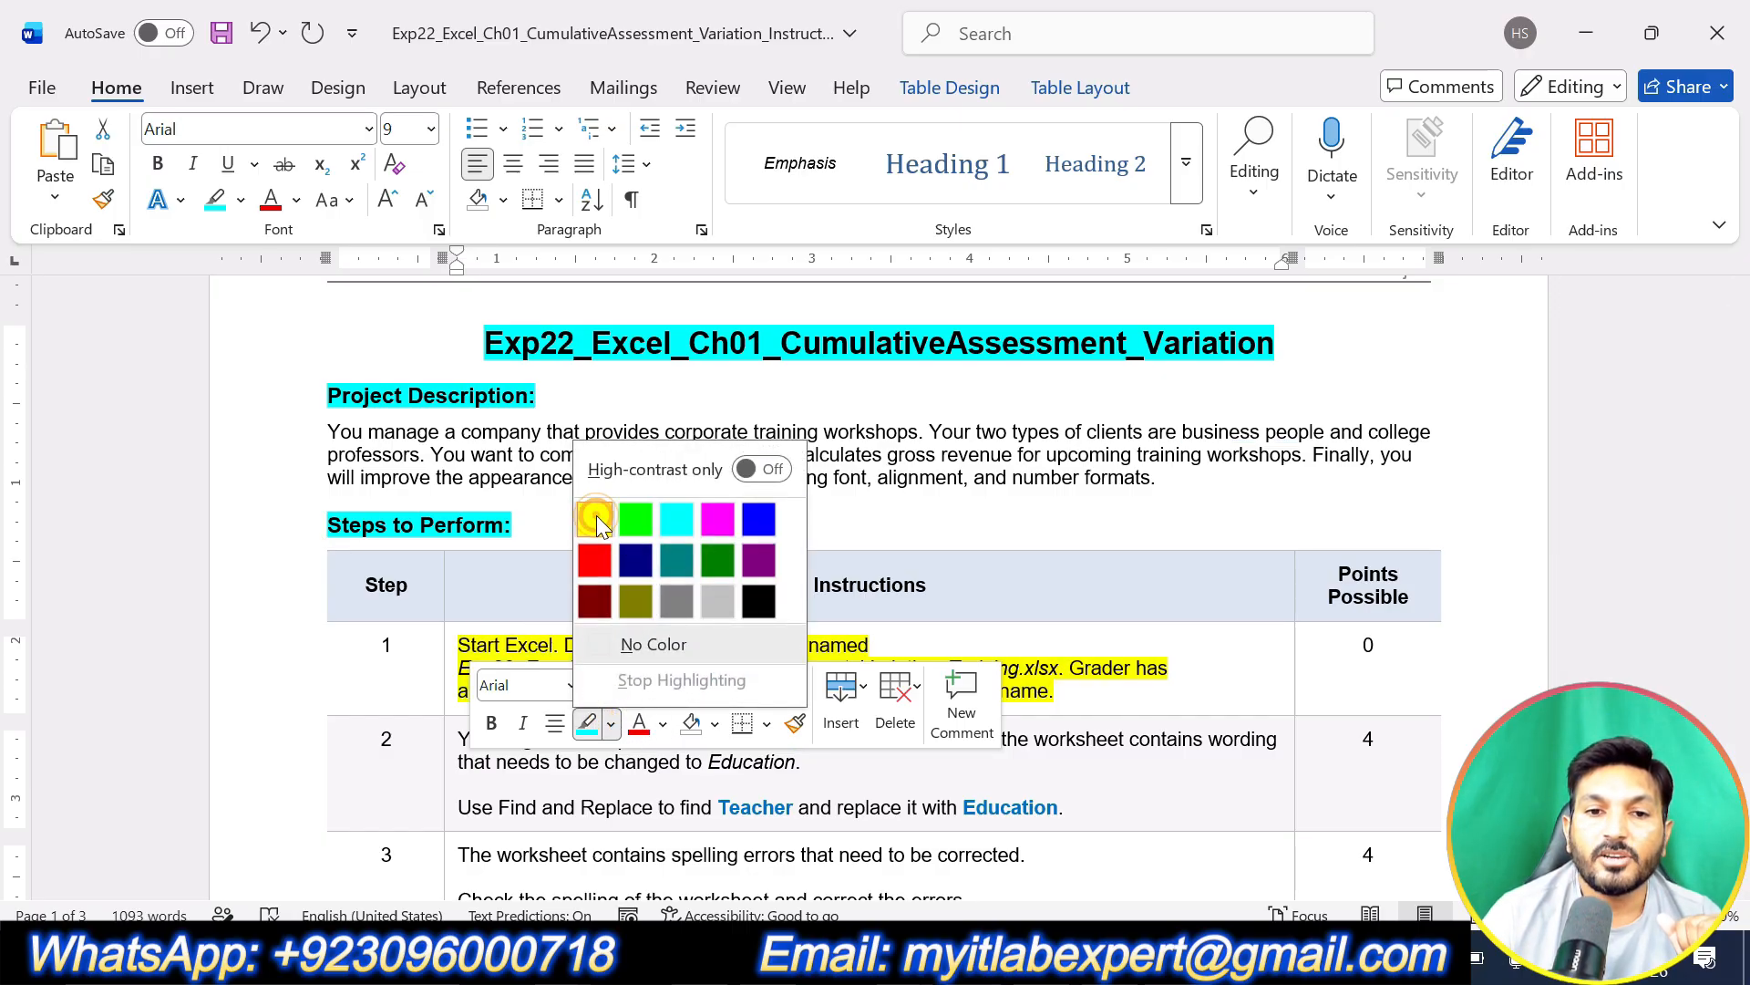
left_click(597, 527)
left_click(1162, 738)
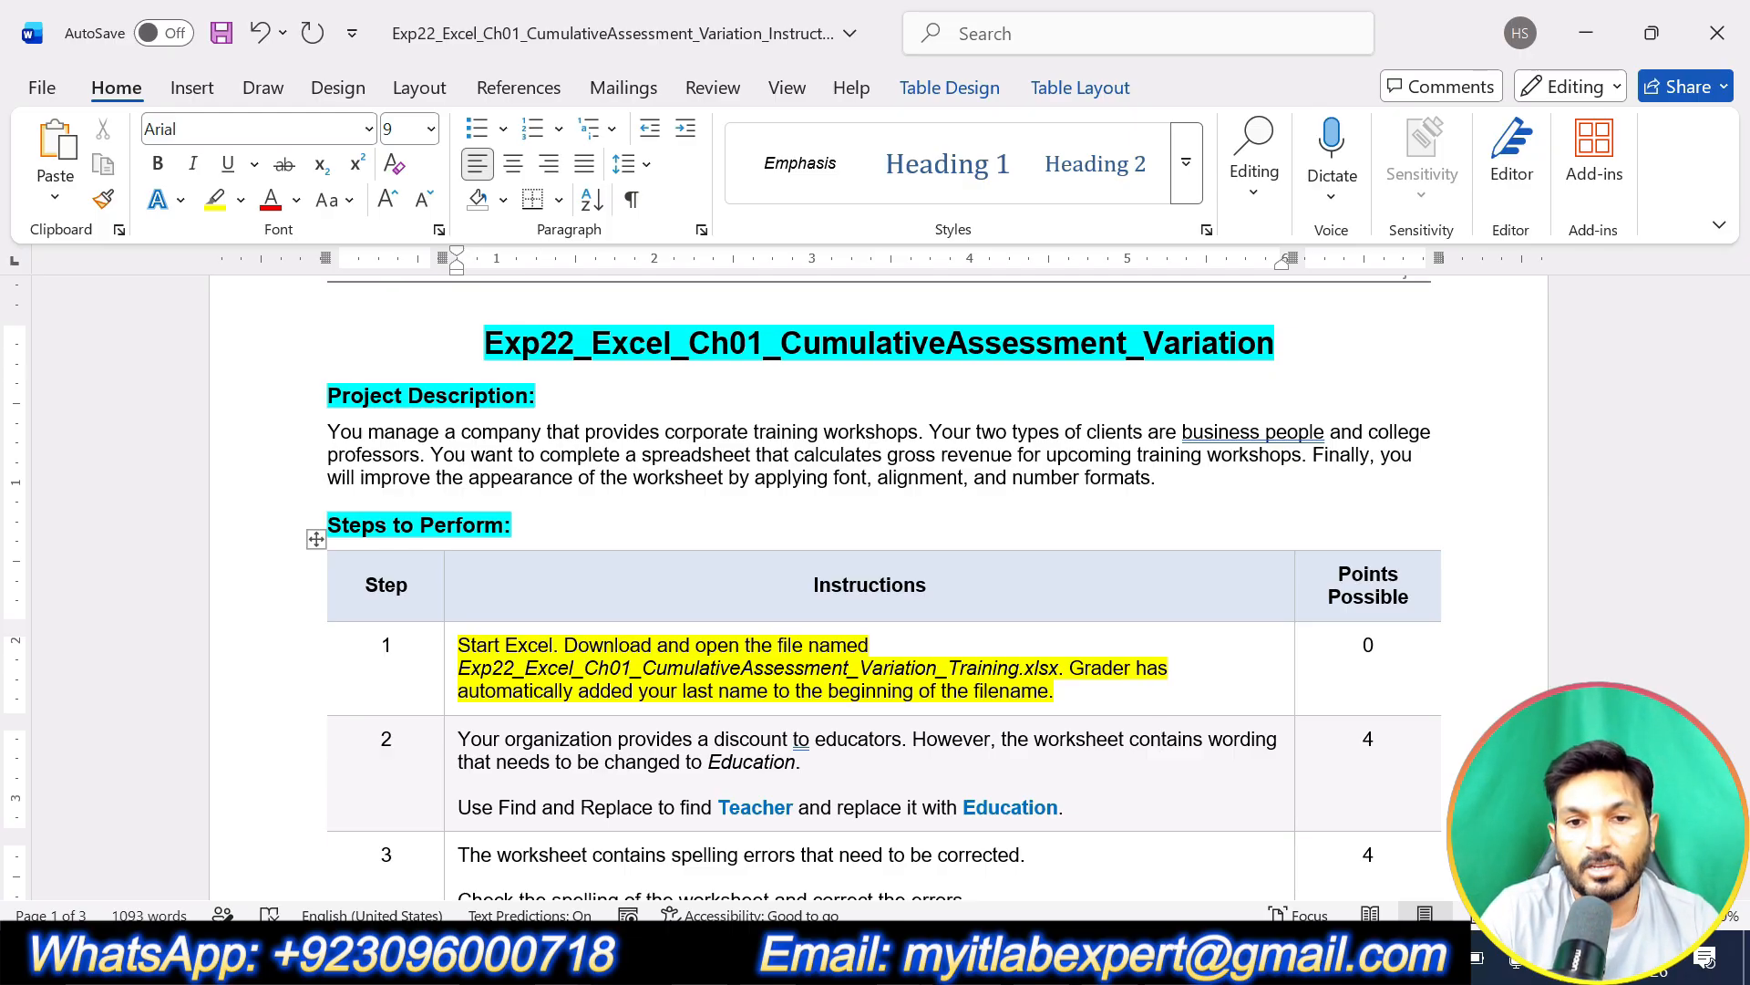
left_click(912, 959)
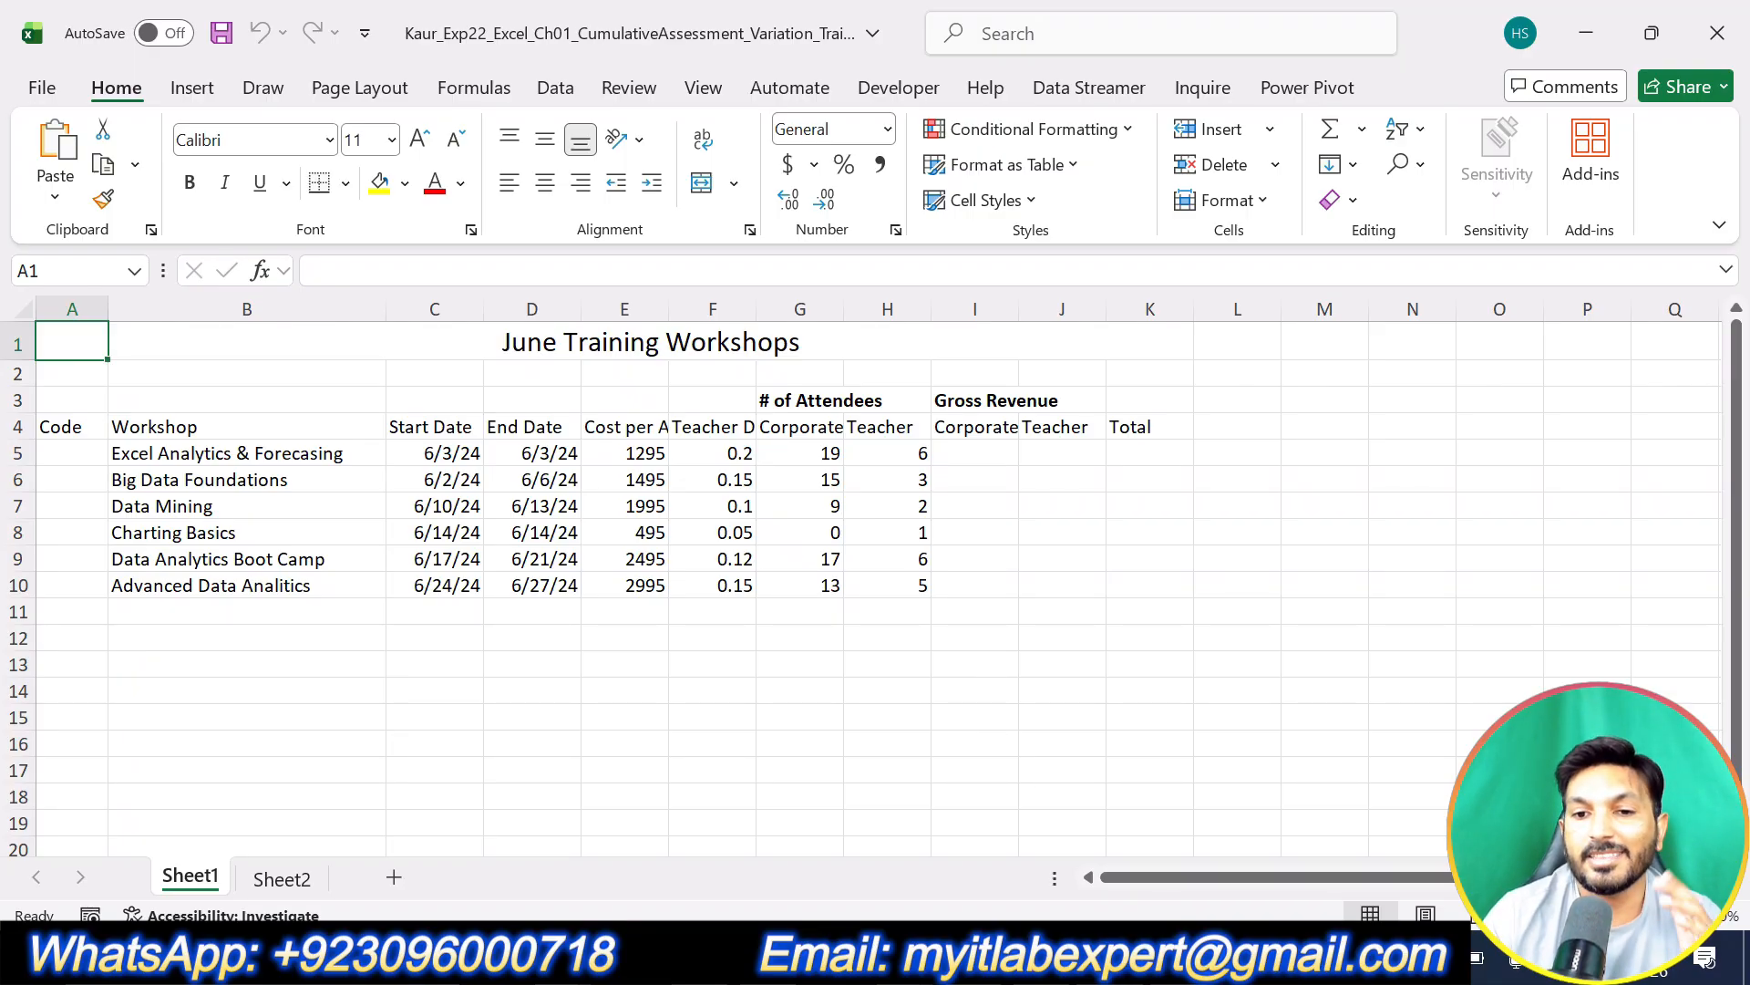
Step: Return to the Word instructions, remove the highlight from step 1 and highlight the step 2 instructions in yellow
key("alt+Tab")
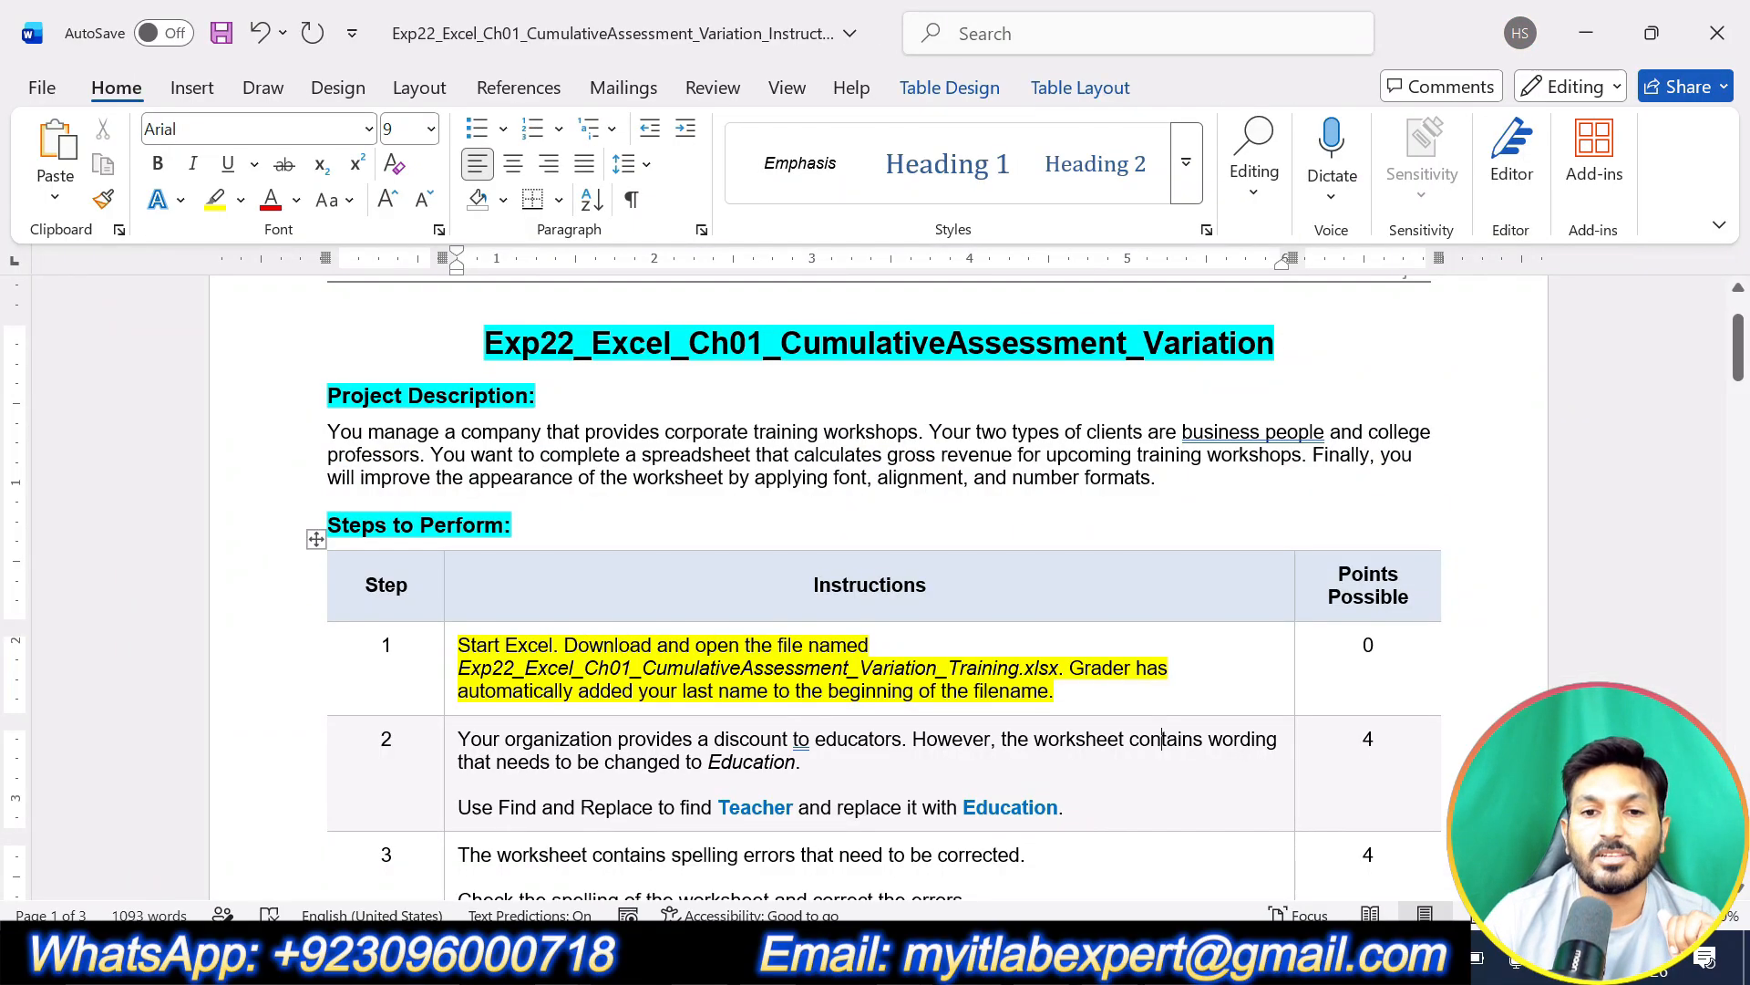
triple_click(1003, 704)
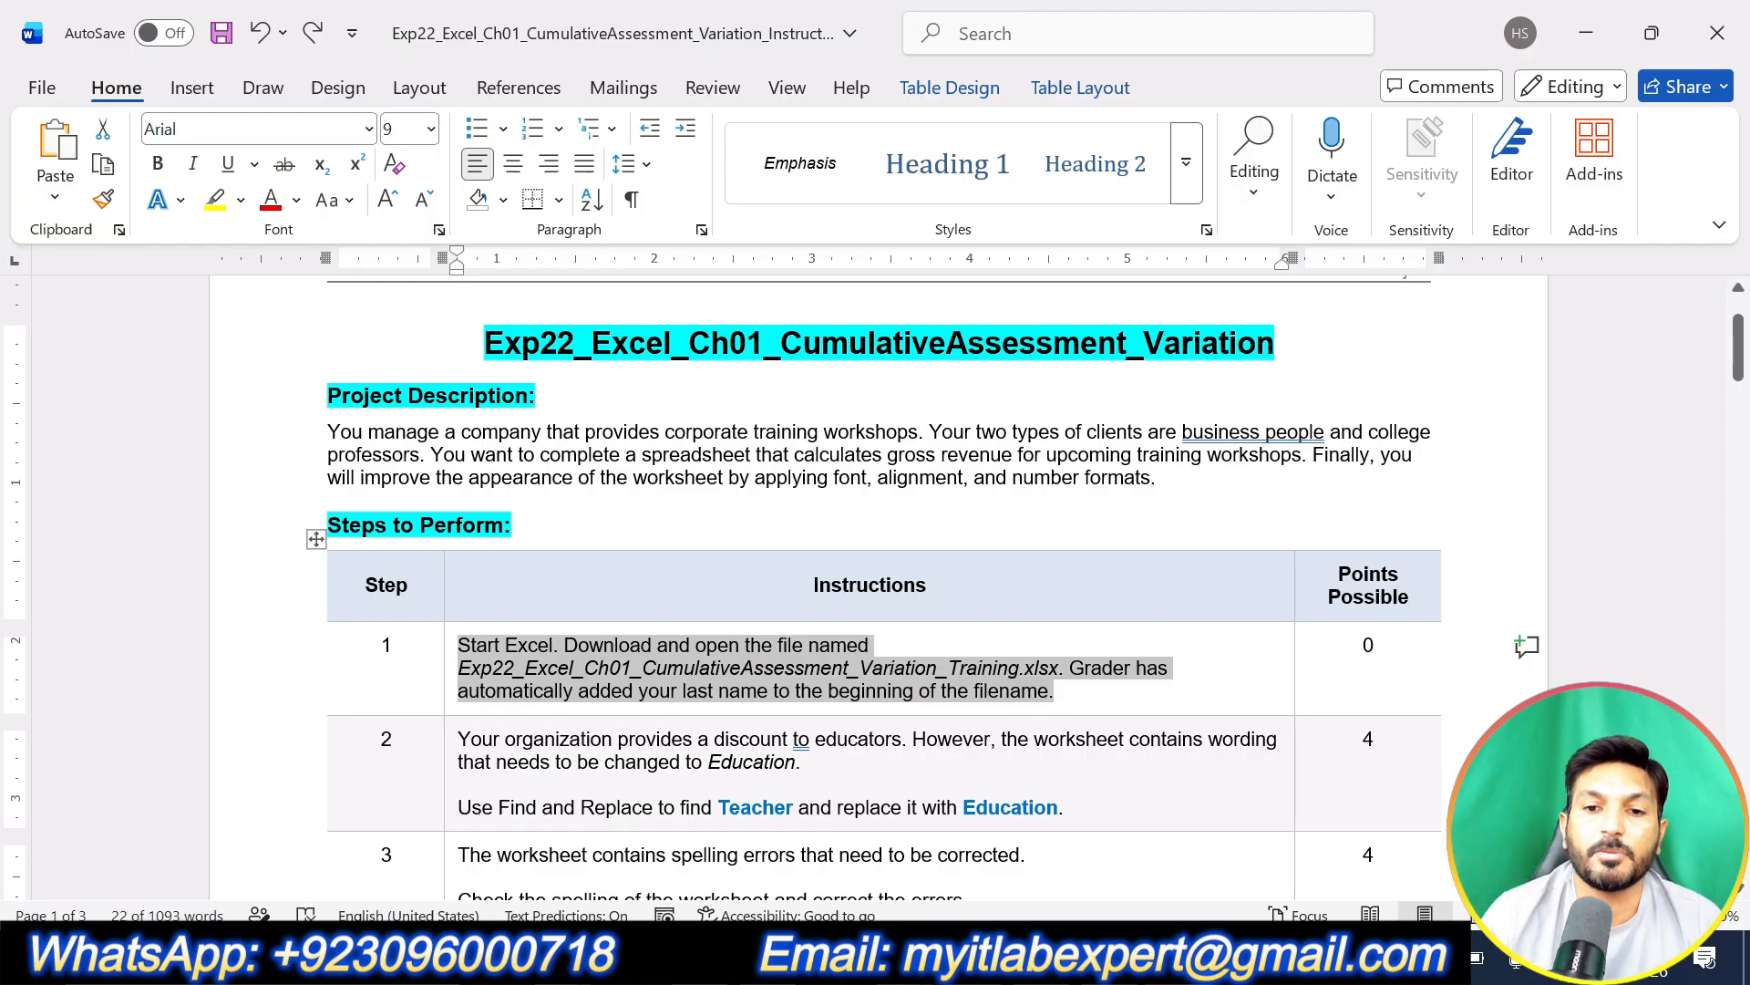
left_click_drag(1087, 809, 468, 742)
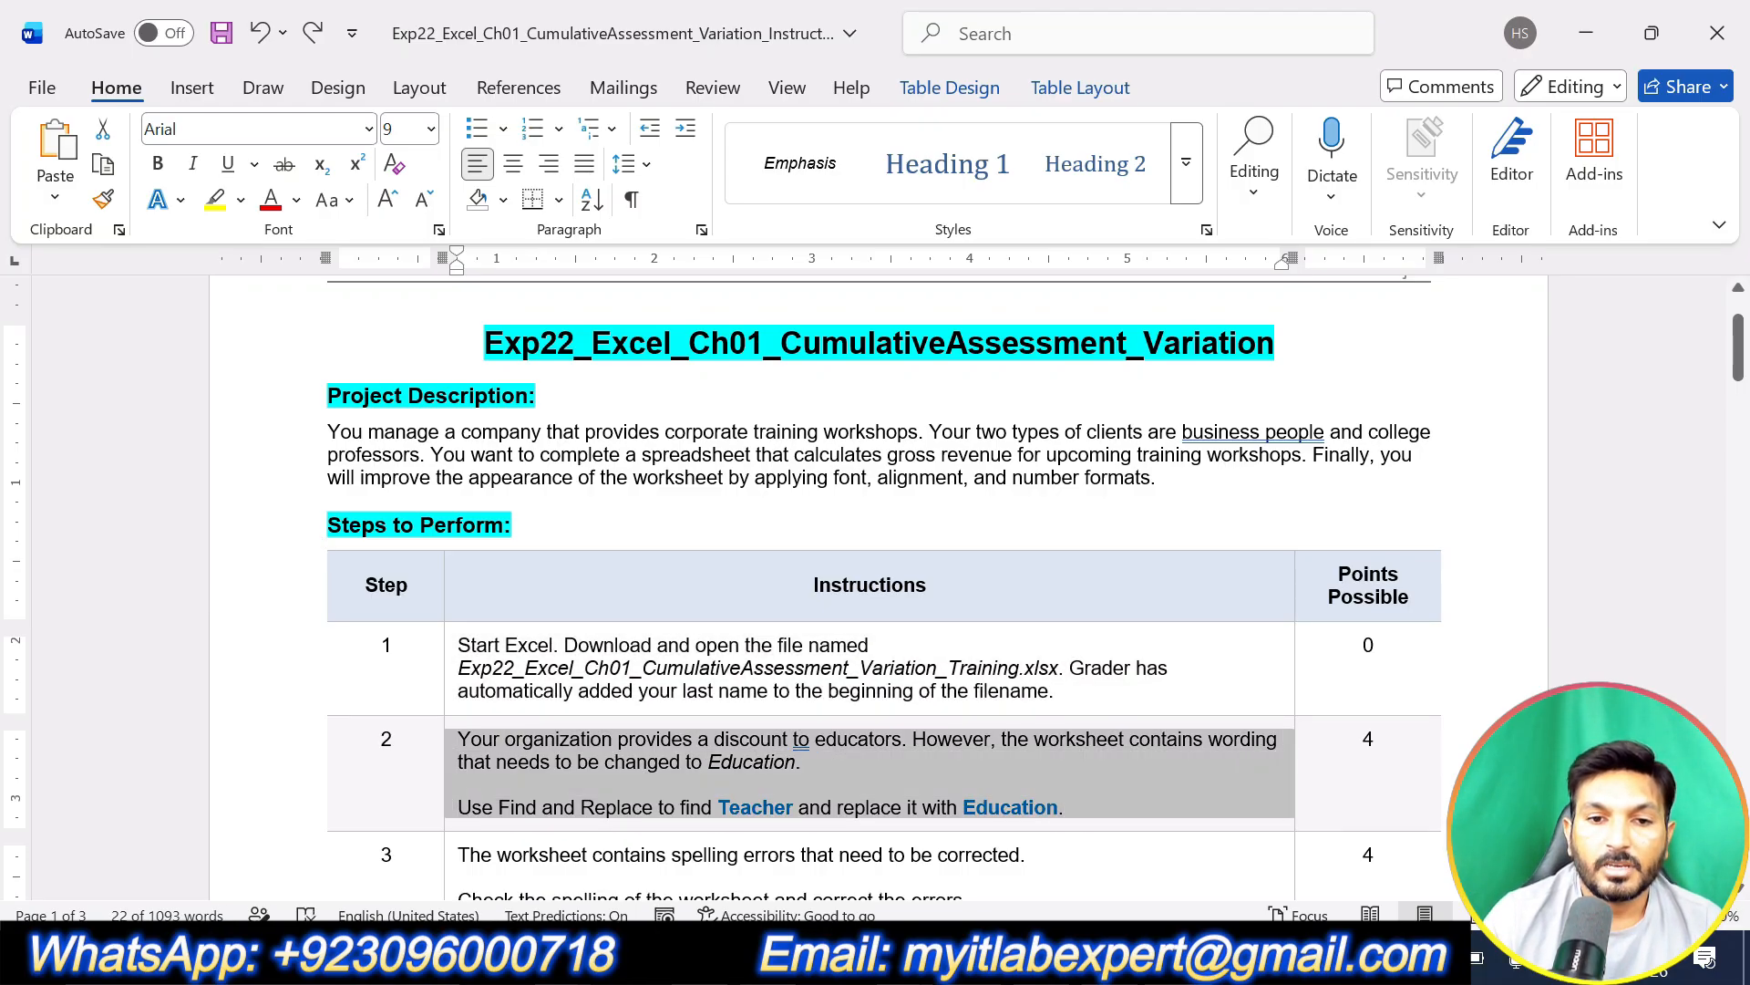
left_click(592, 709)
left_click(1068, 807)
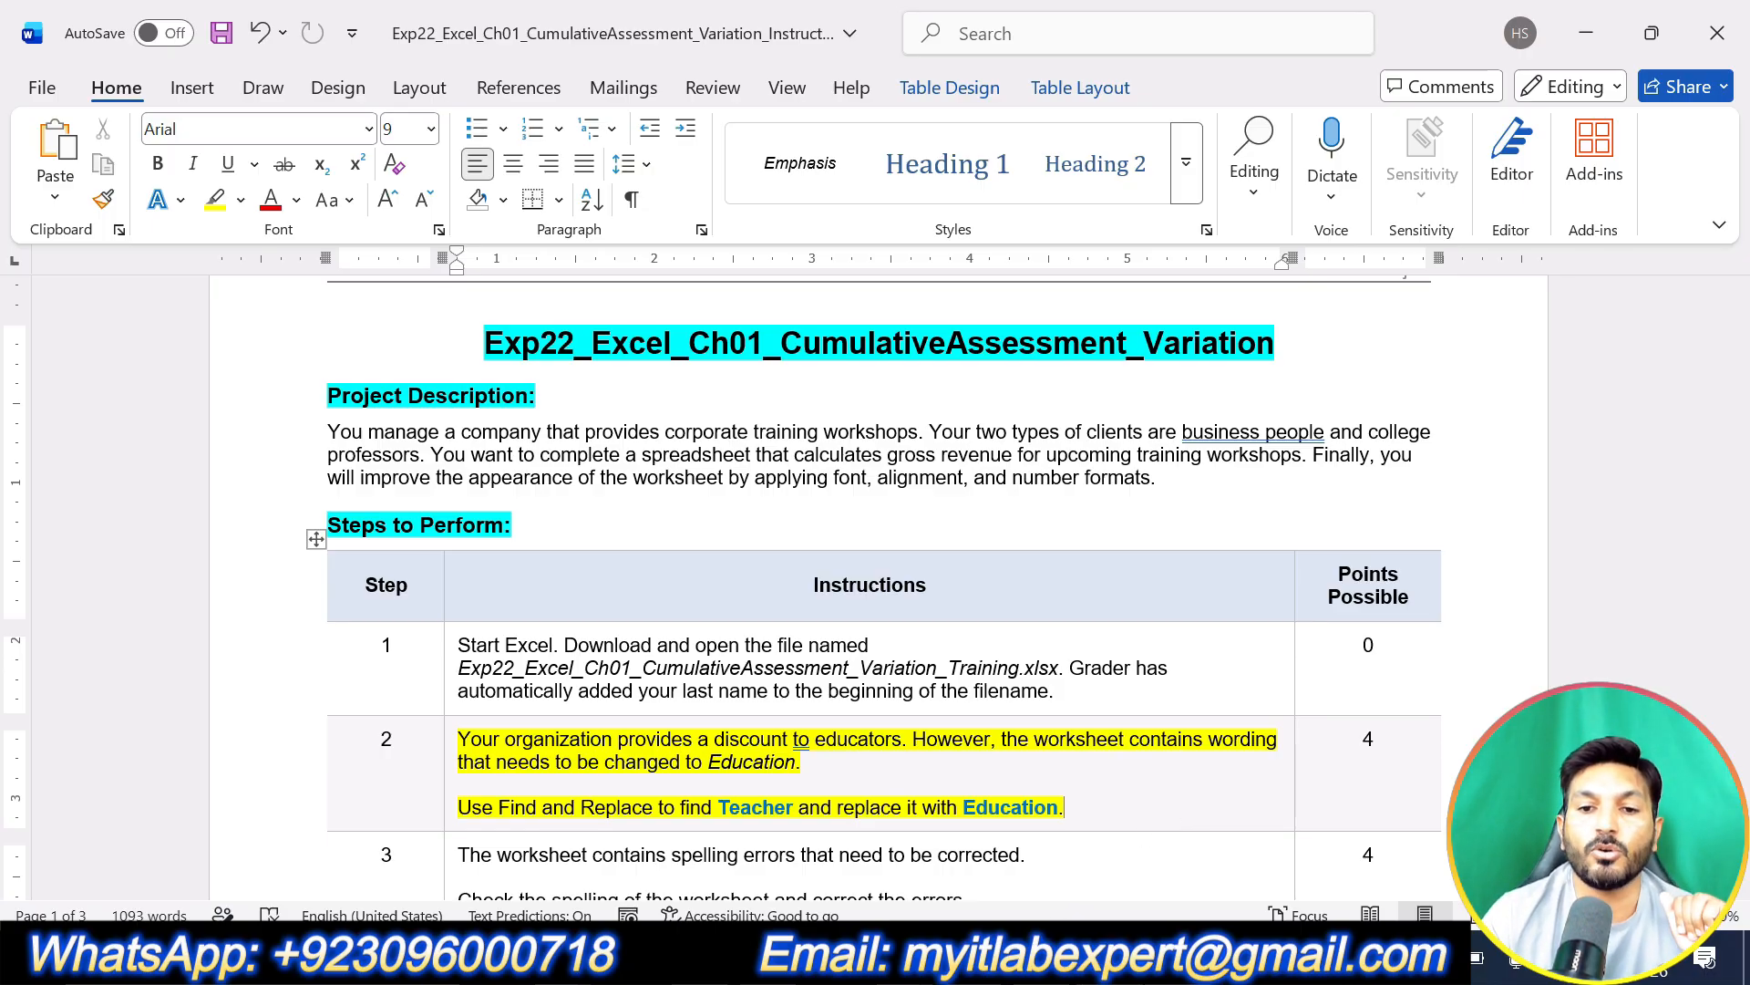
Step: Switch to the Excel workbook and replace all occurrences of "Teacher" with "Education" on Sheet1
key("alt+Tab")
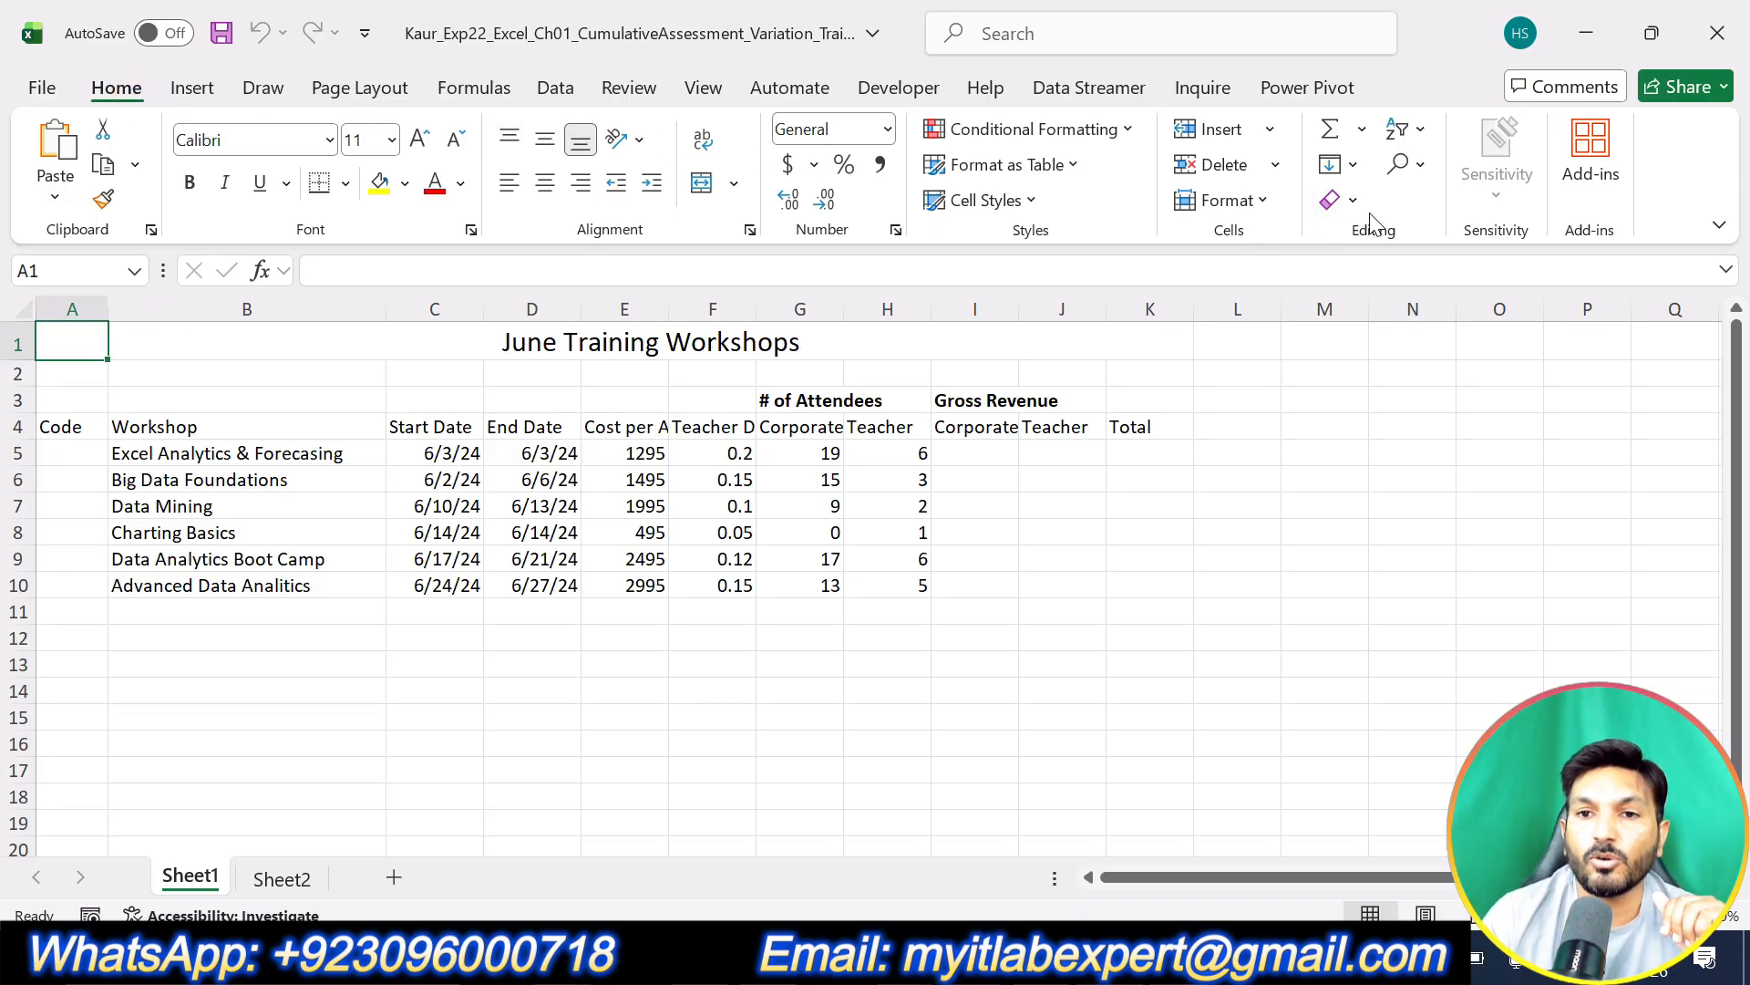
left_click(1416, 170)
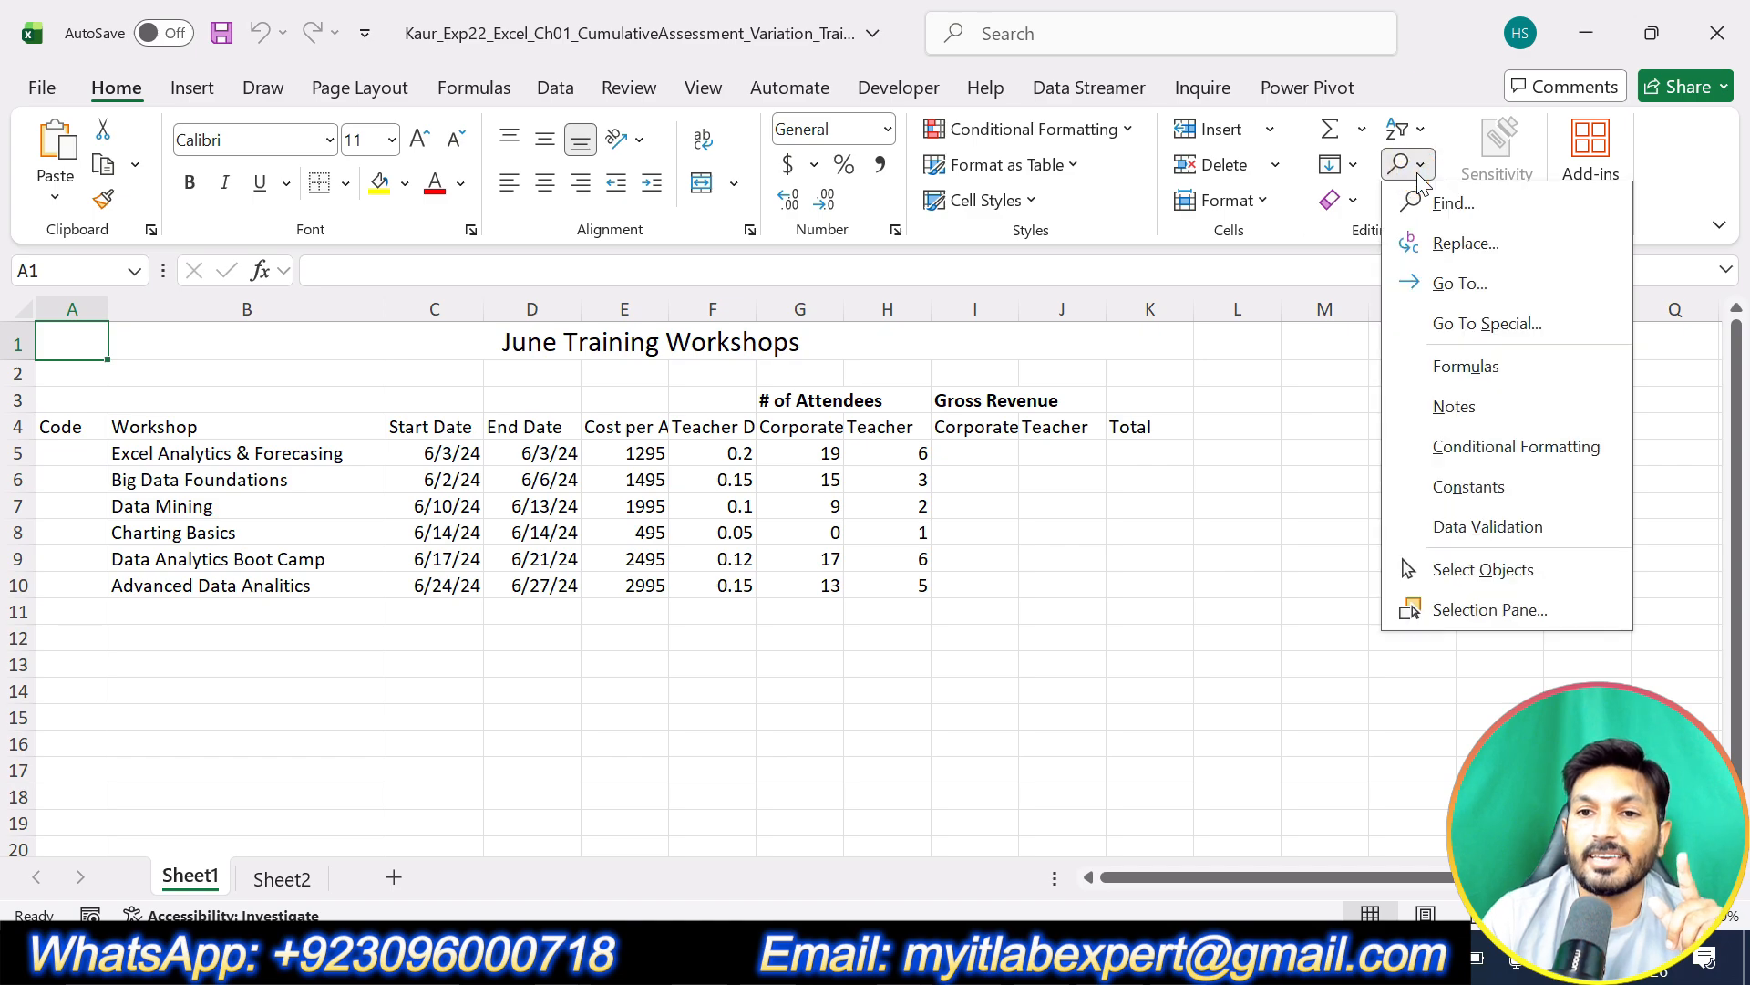
left_click(1455, 243)
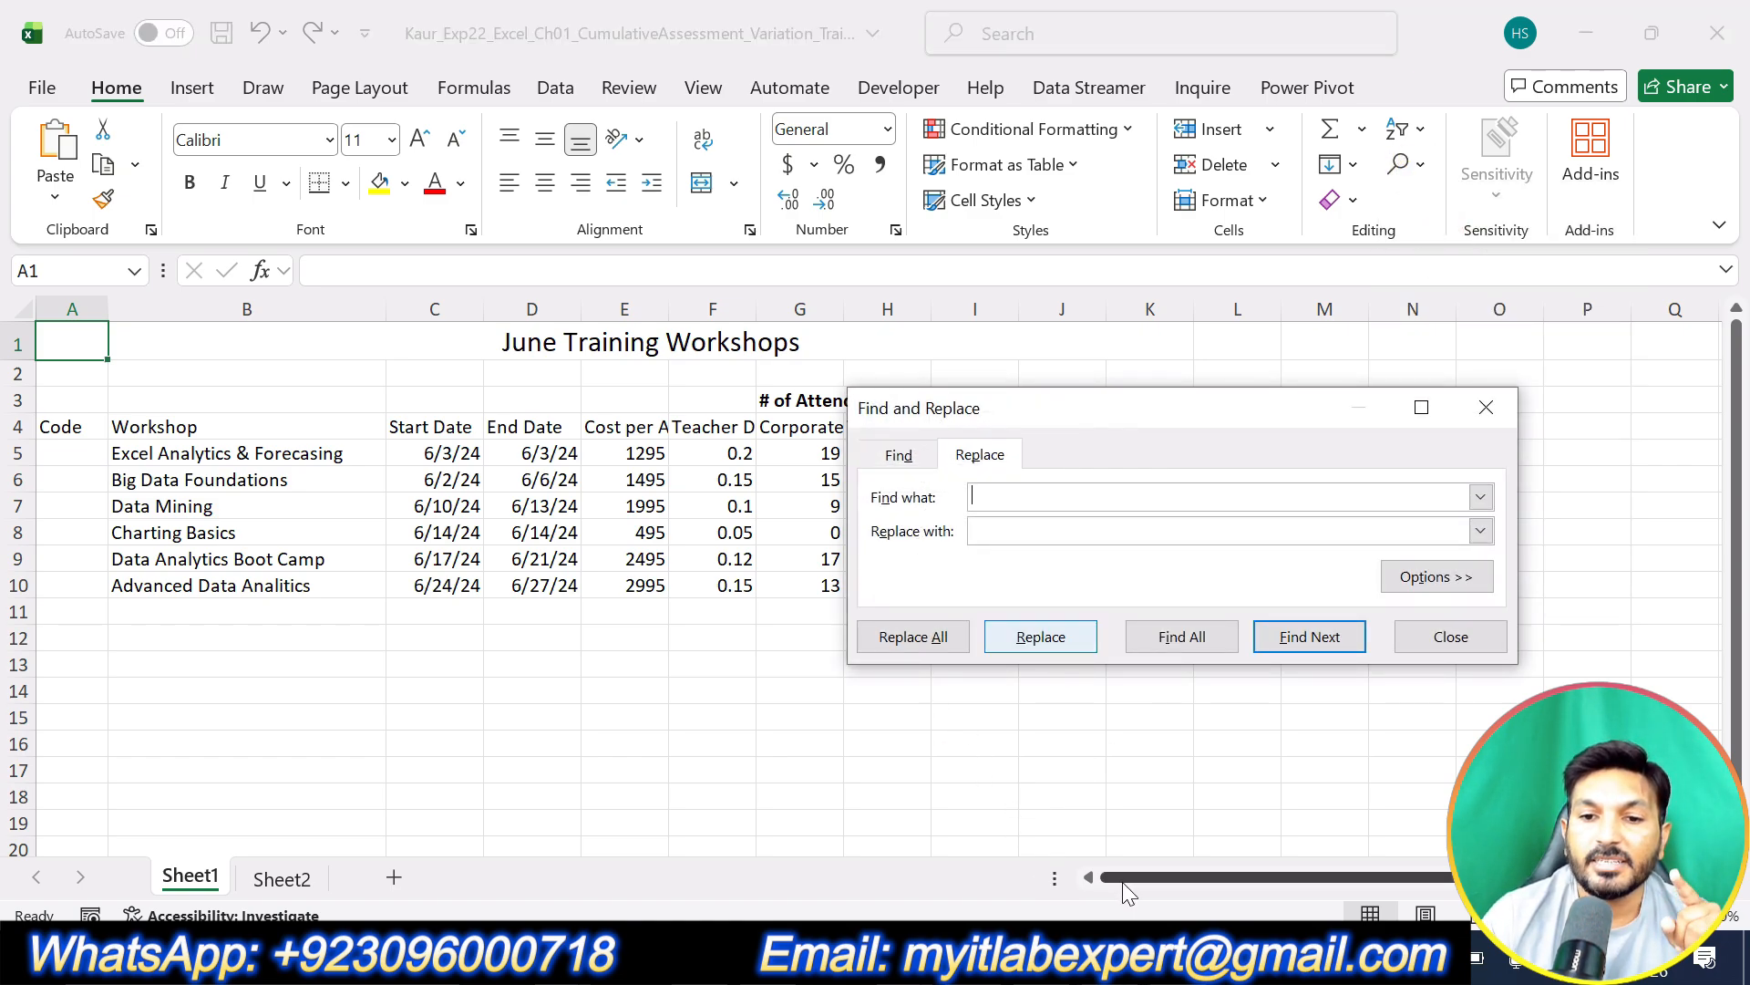
left_click(1130, 955)
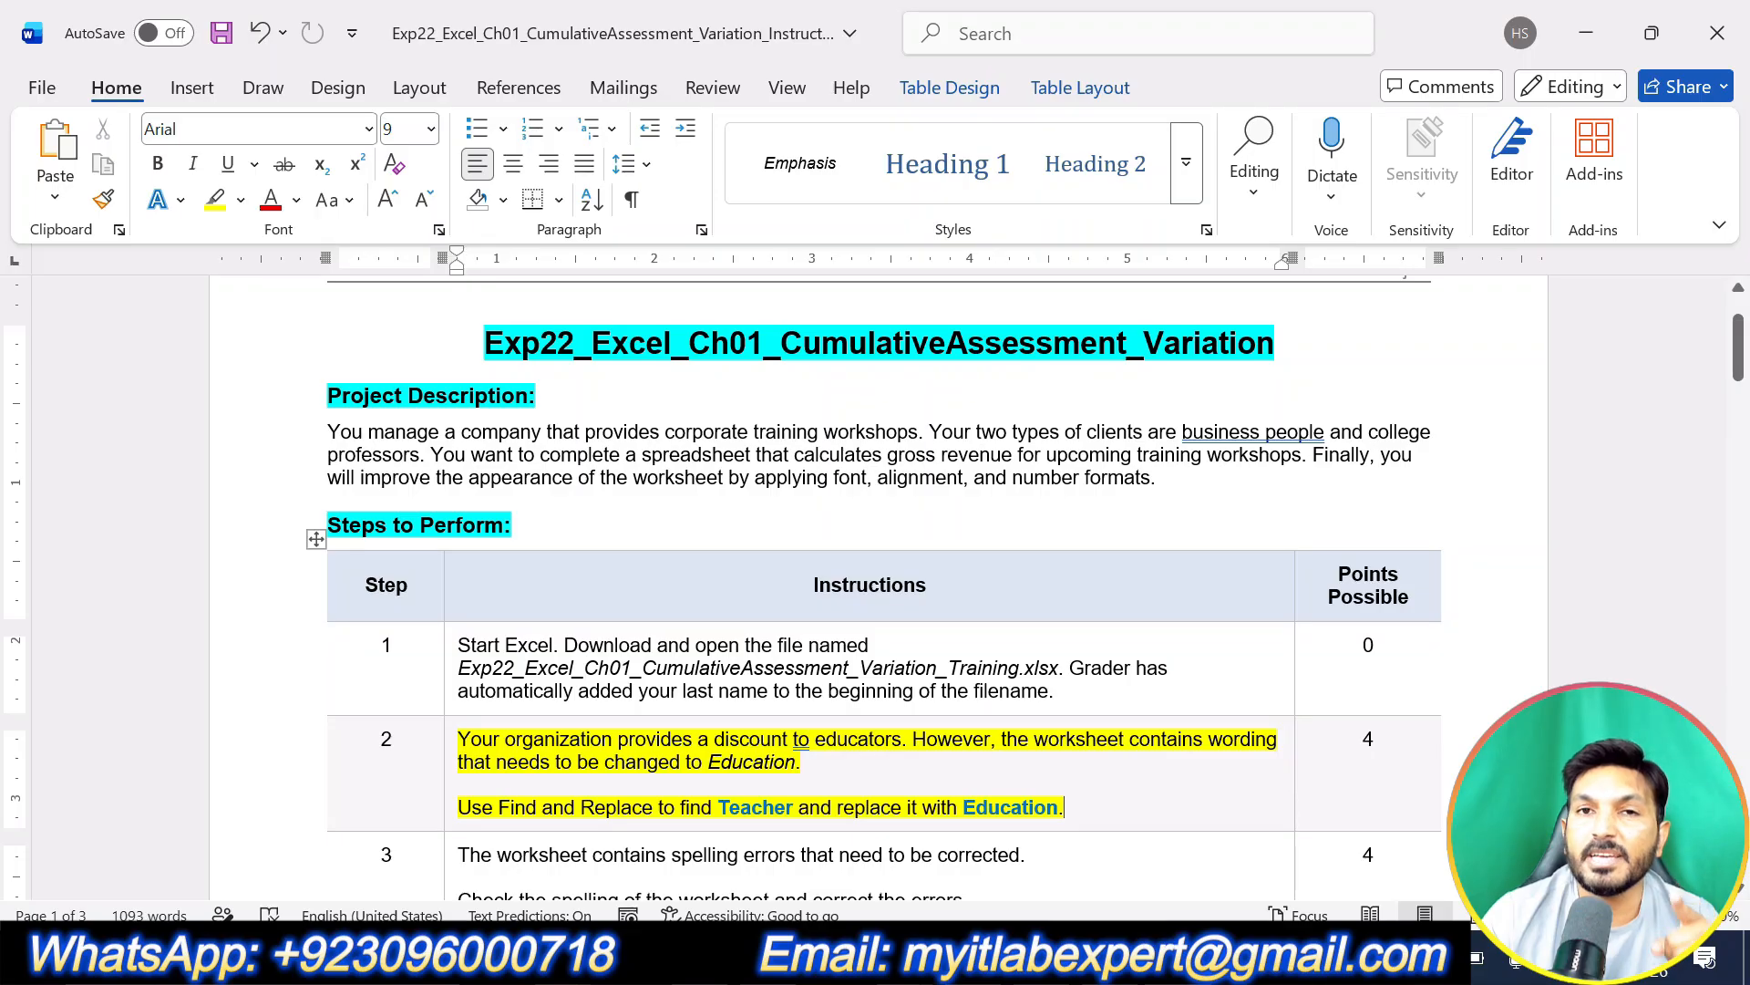
left_click(1166, 956)
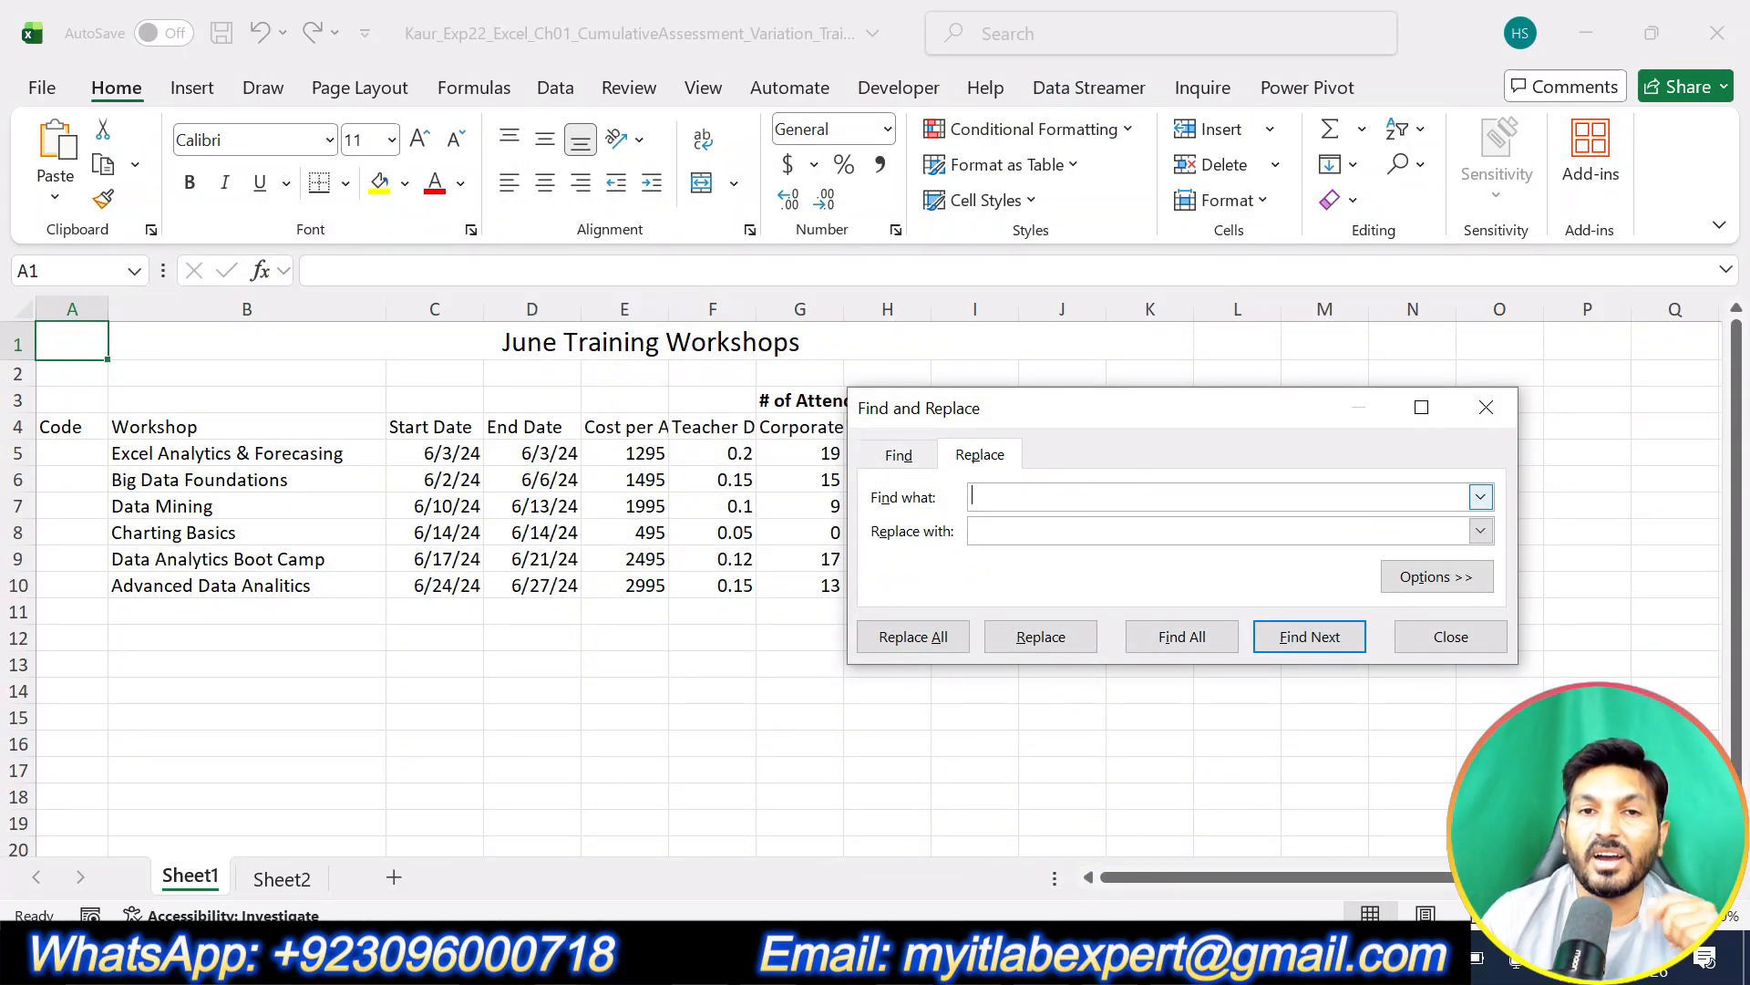
type("T")
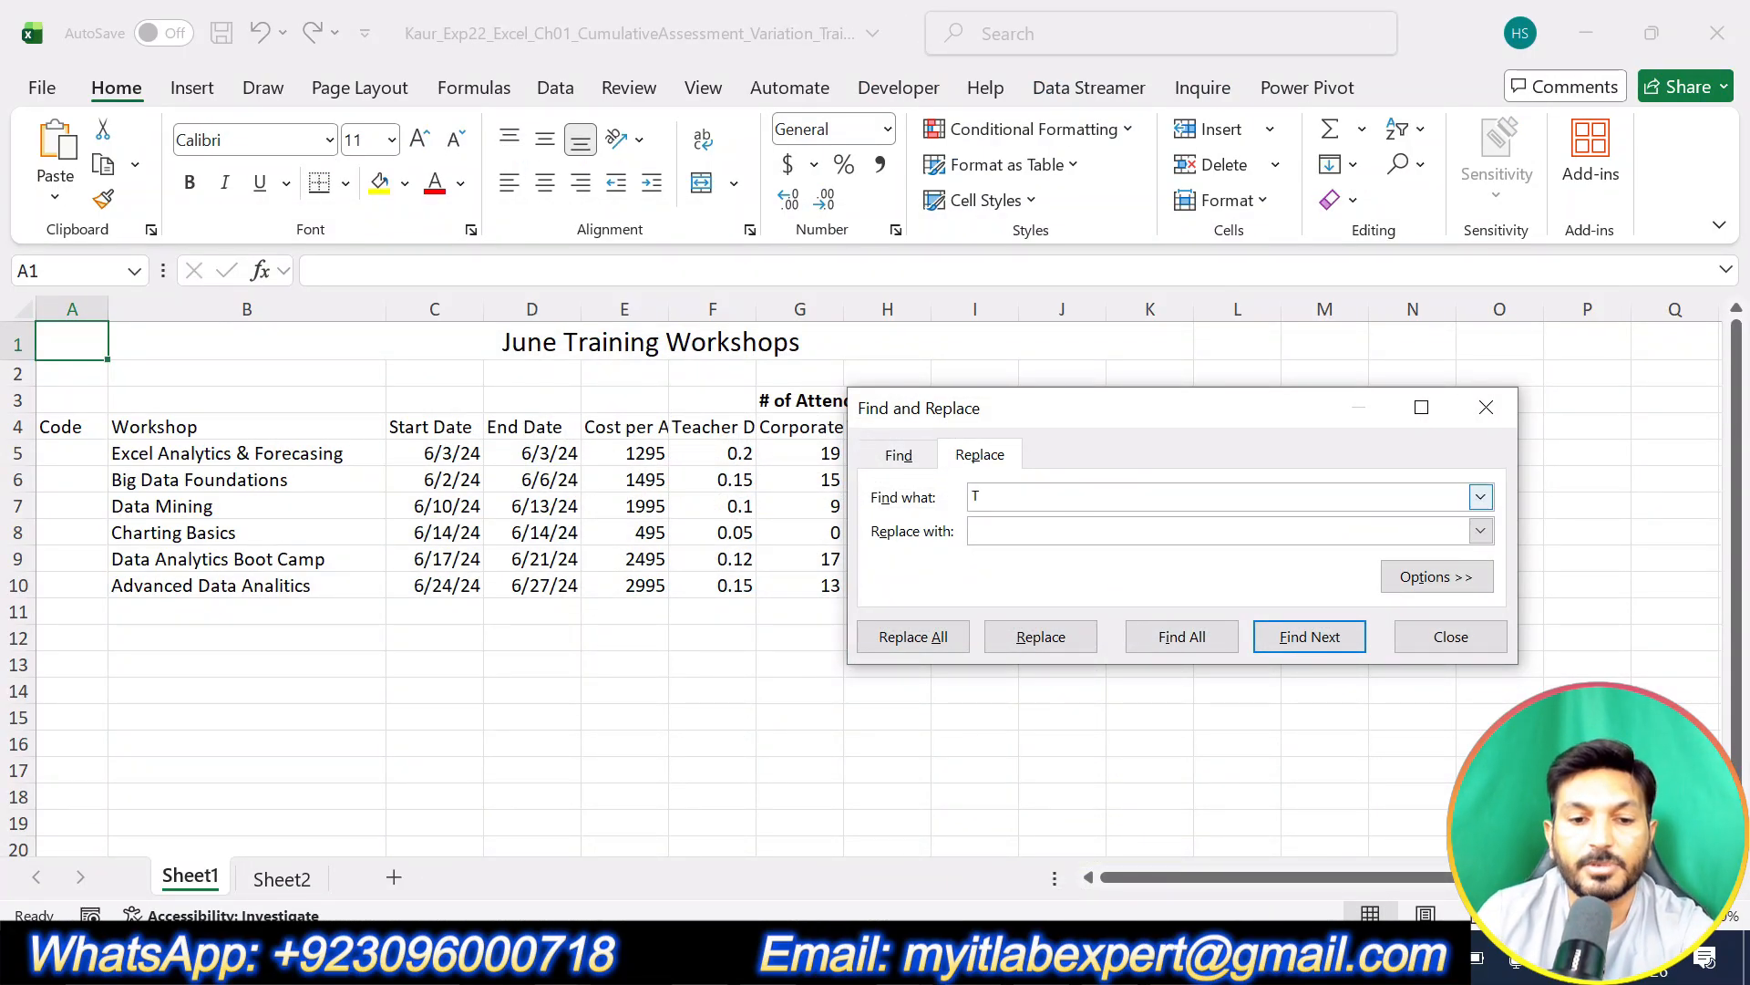
type("eacher")
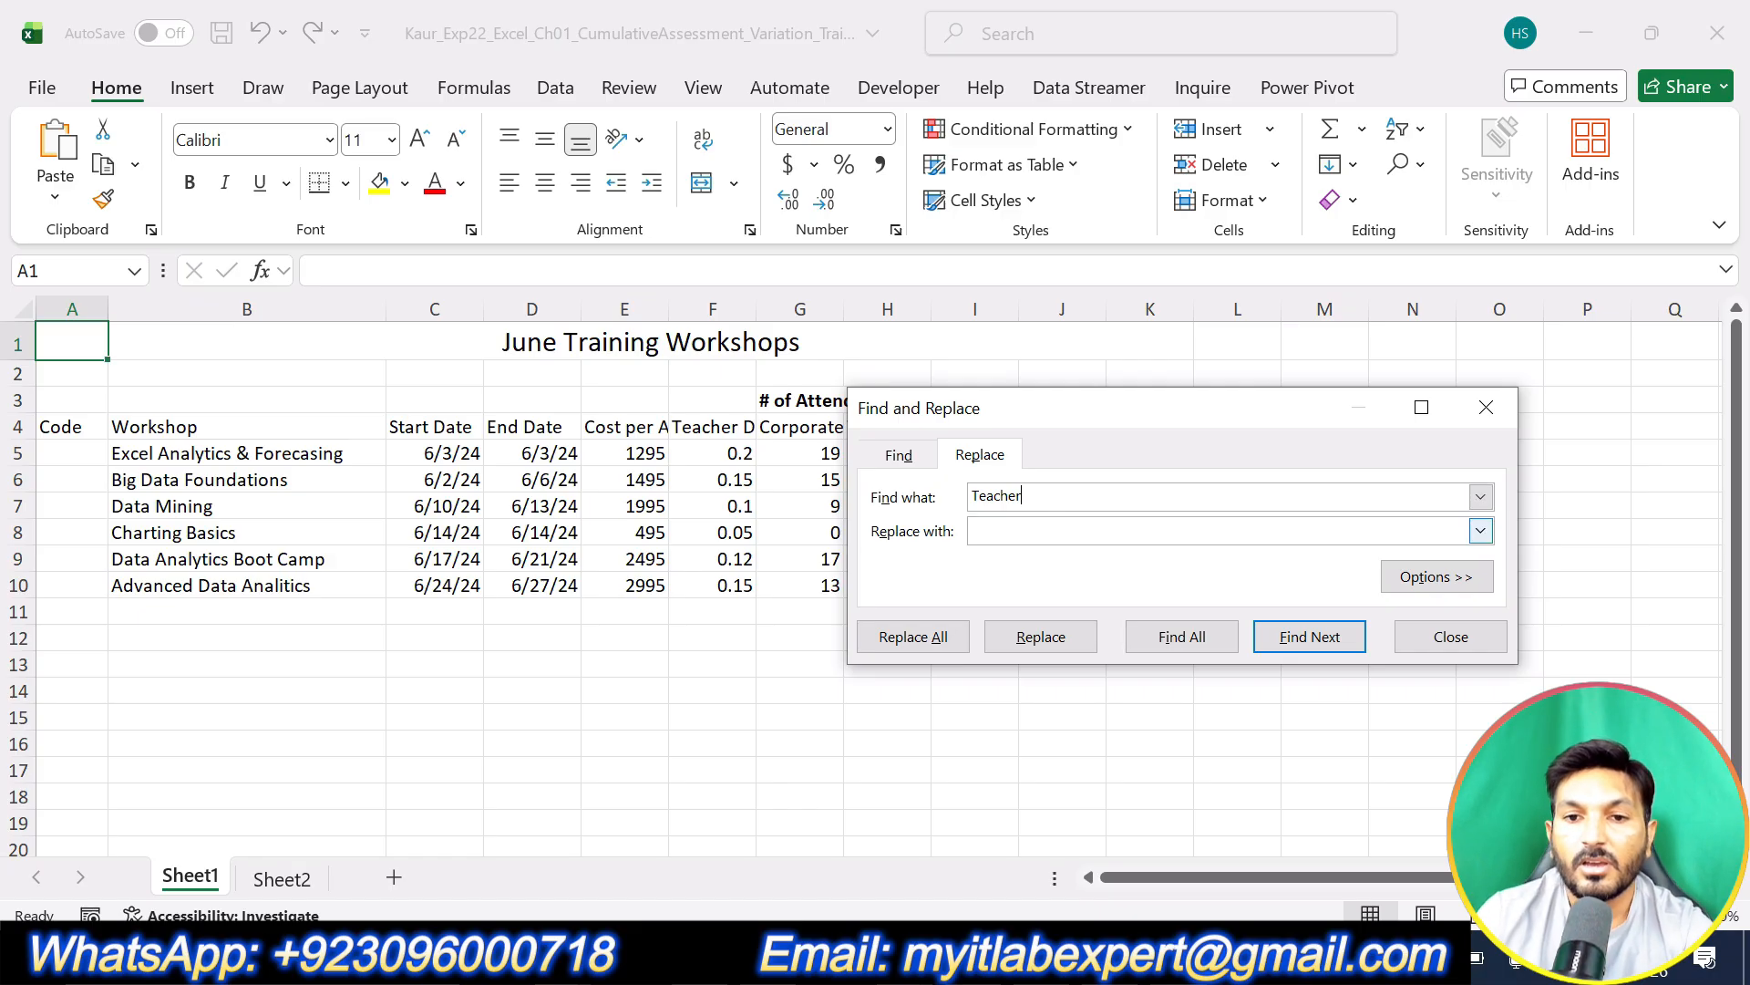
key("Tab")
type("E")
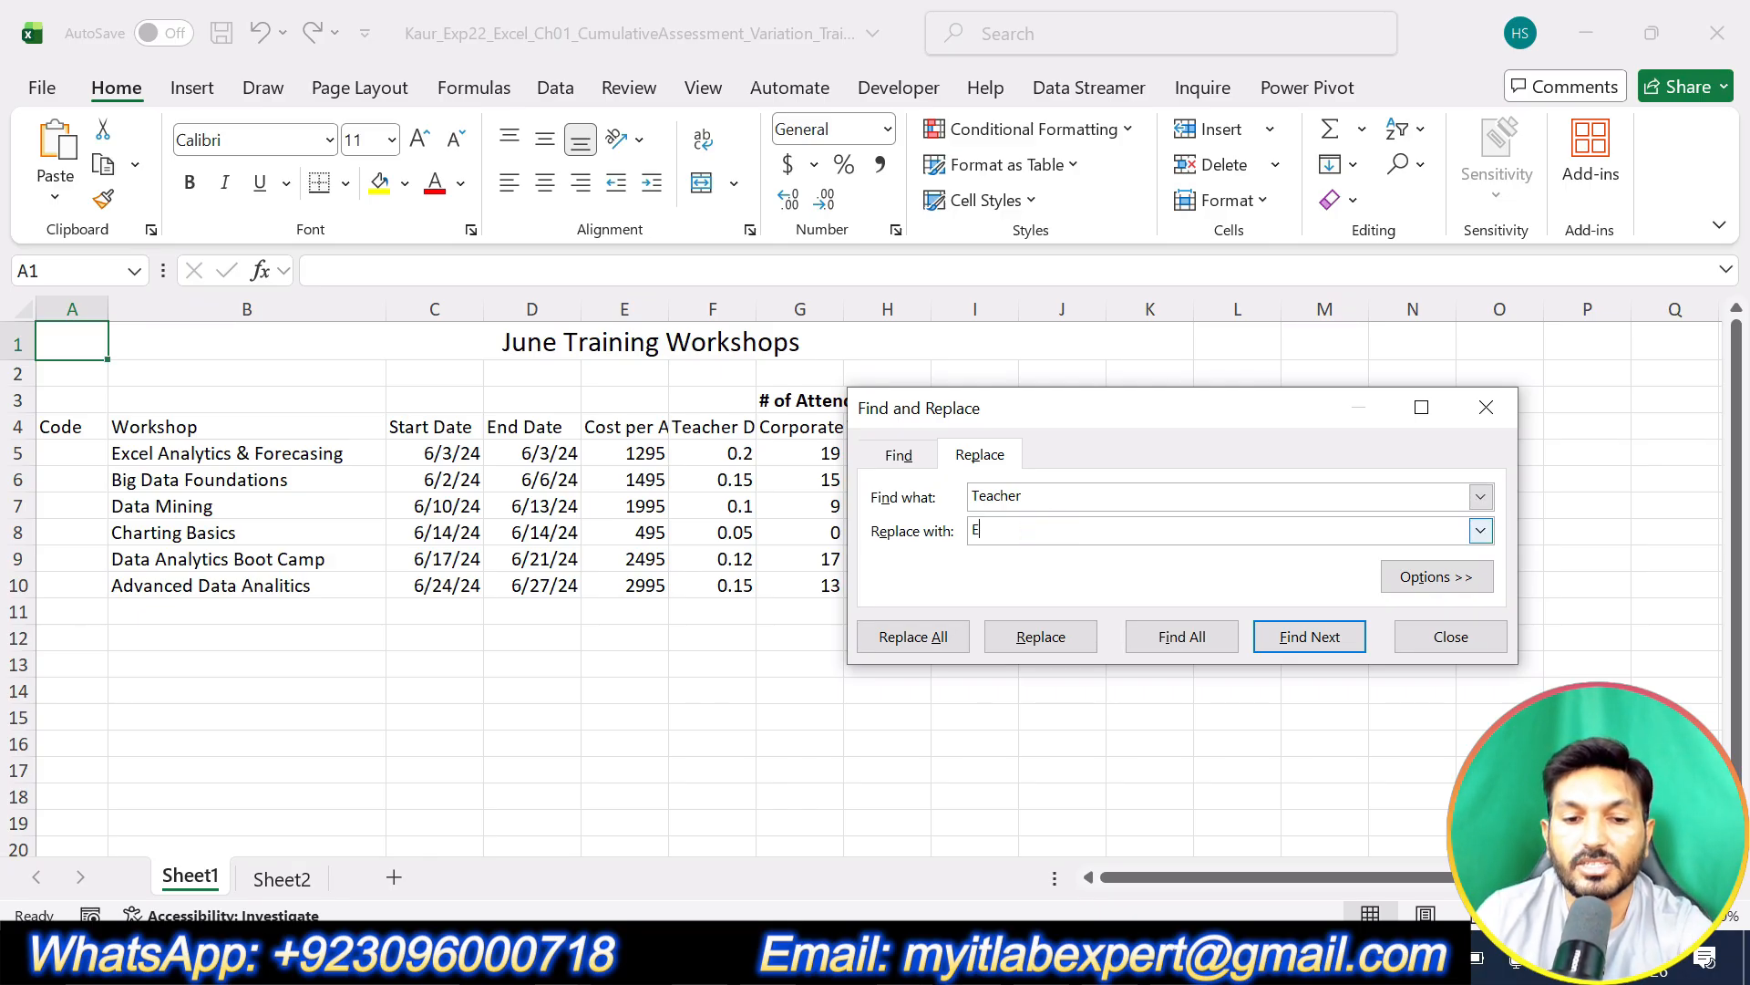
type("ducation")
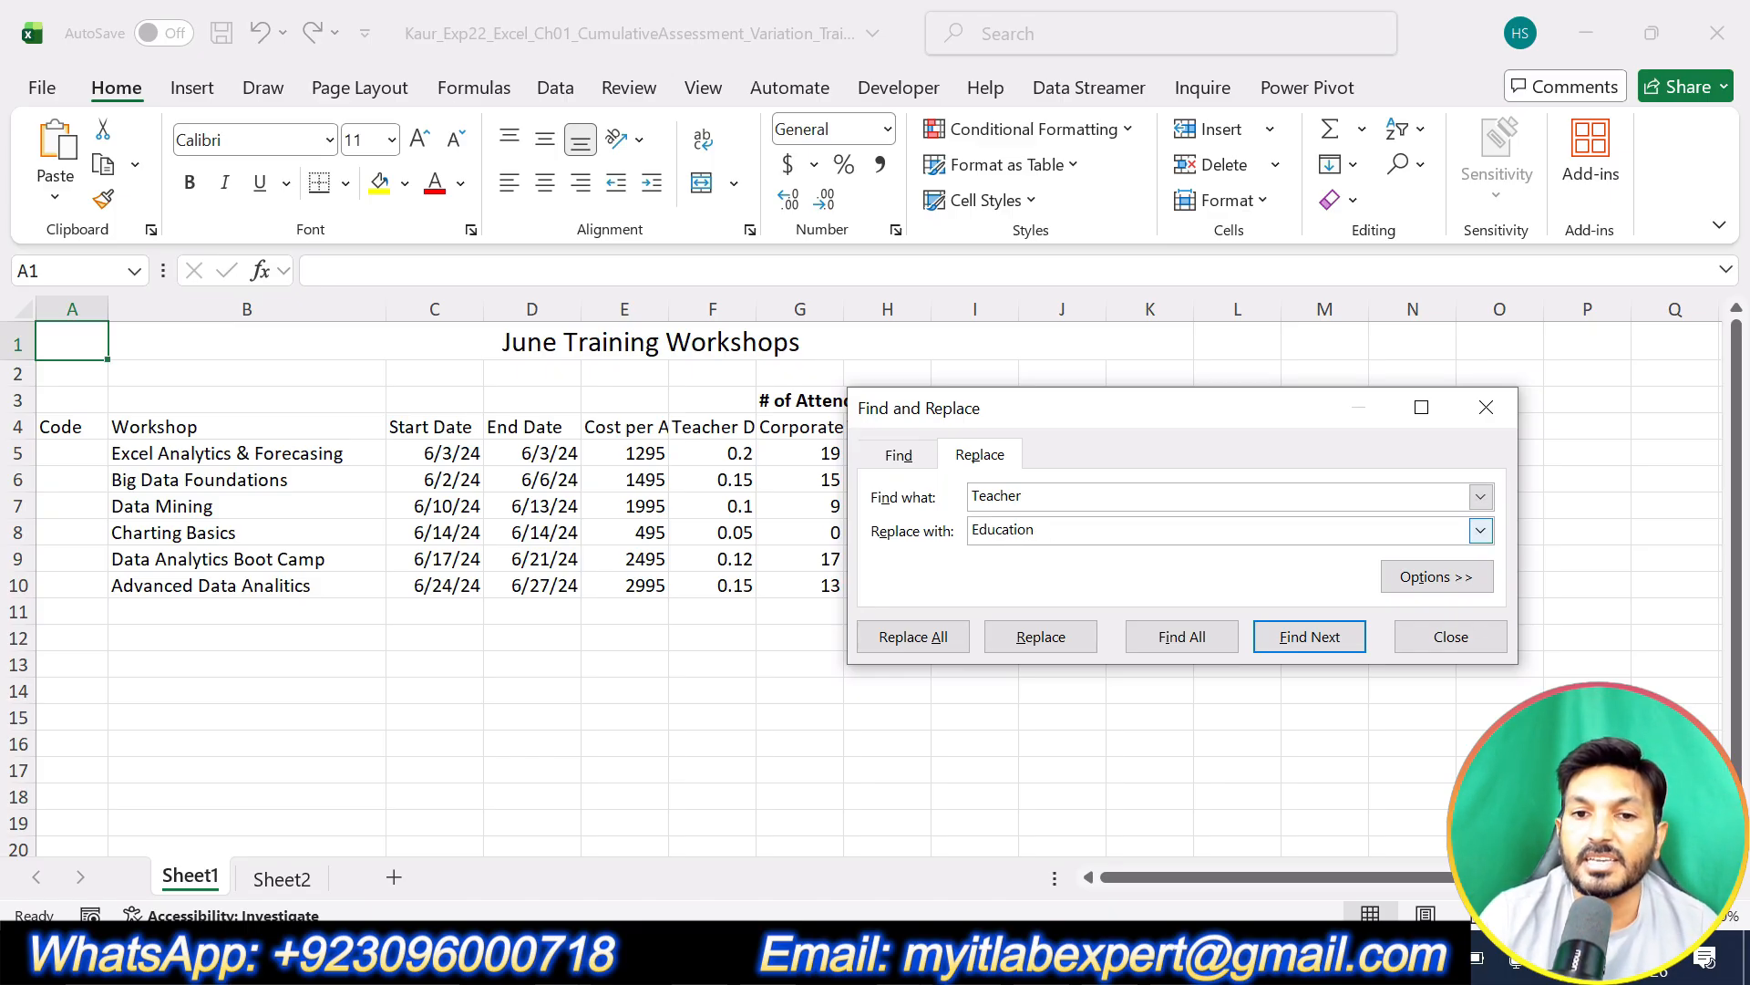
left_click(913, 649)
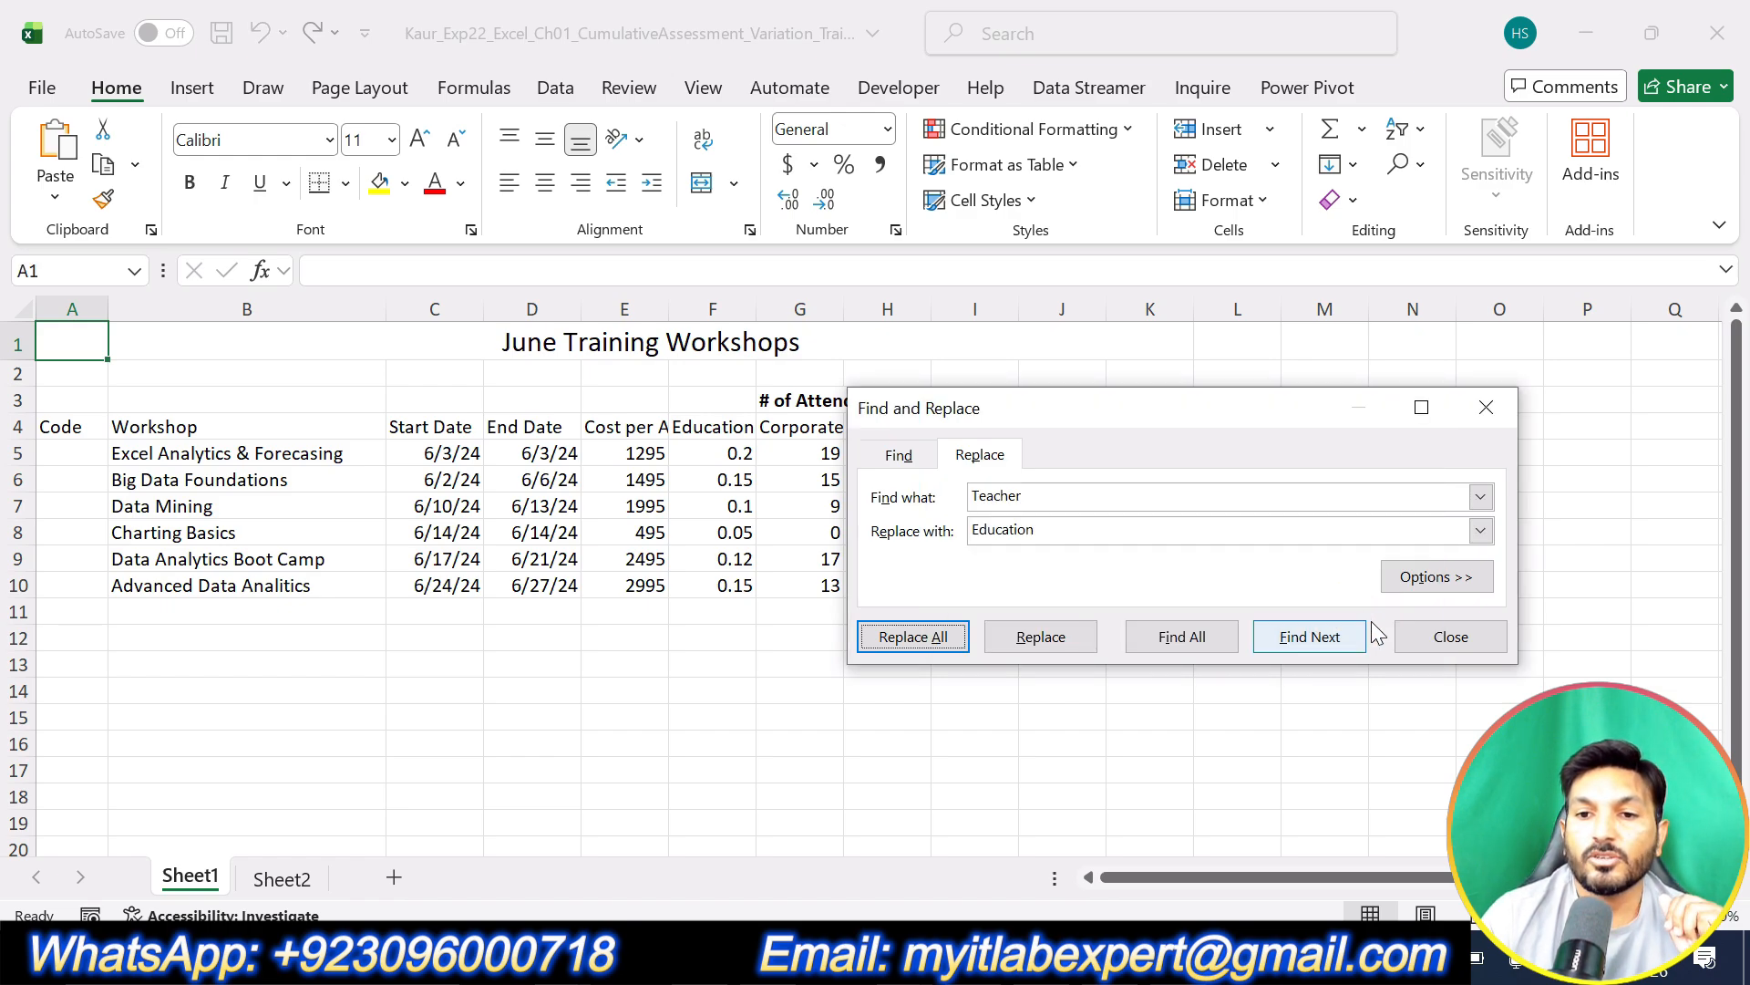
left_click(1440, 636)
Step: Go back to the Word instructions, undo the step 2 highlight and highlight the step 3 instructions in yellow
key("alt+Tab")
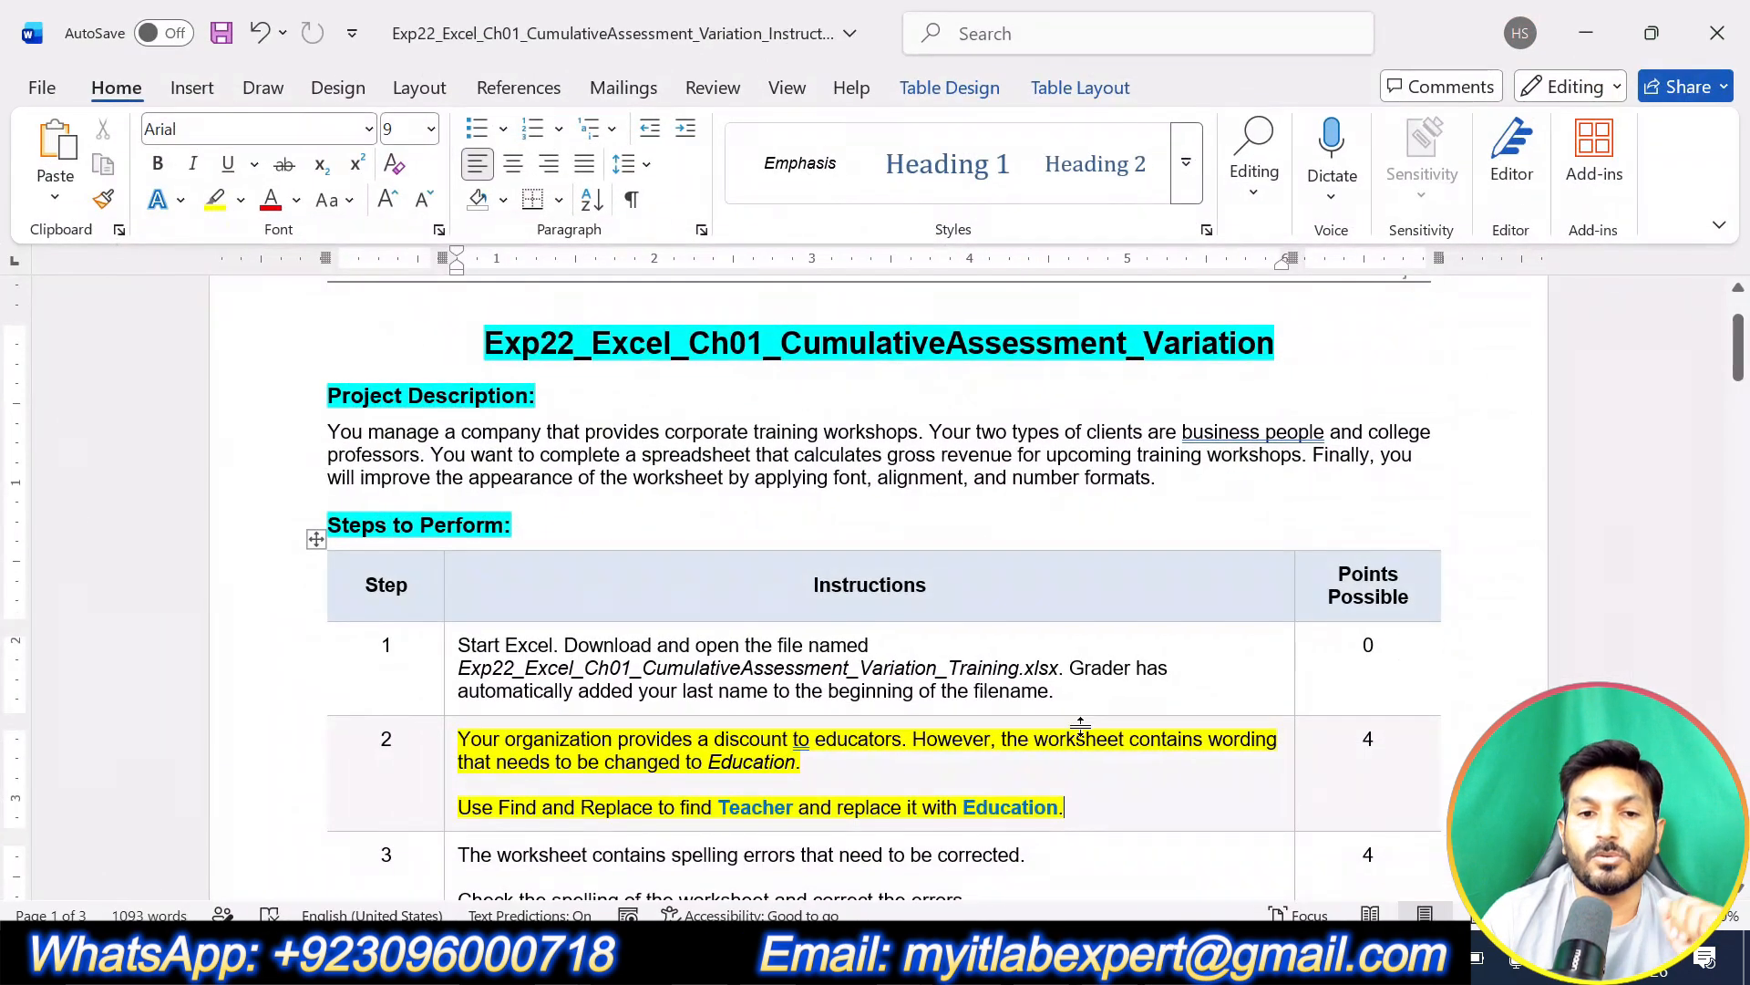
key("ctrl+z")
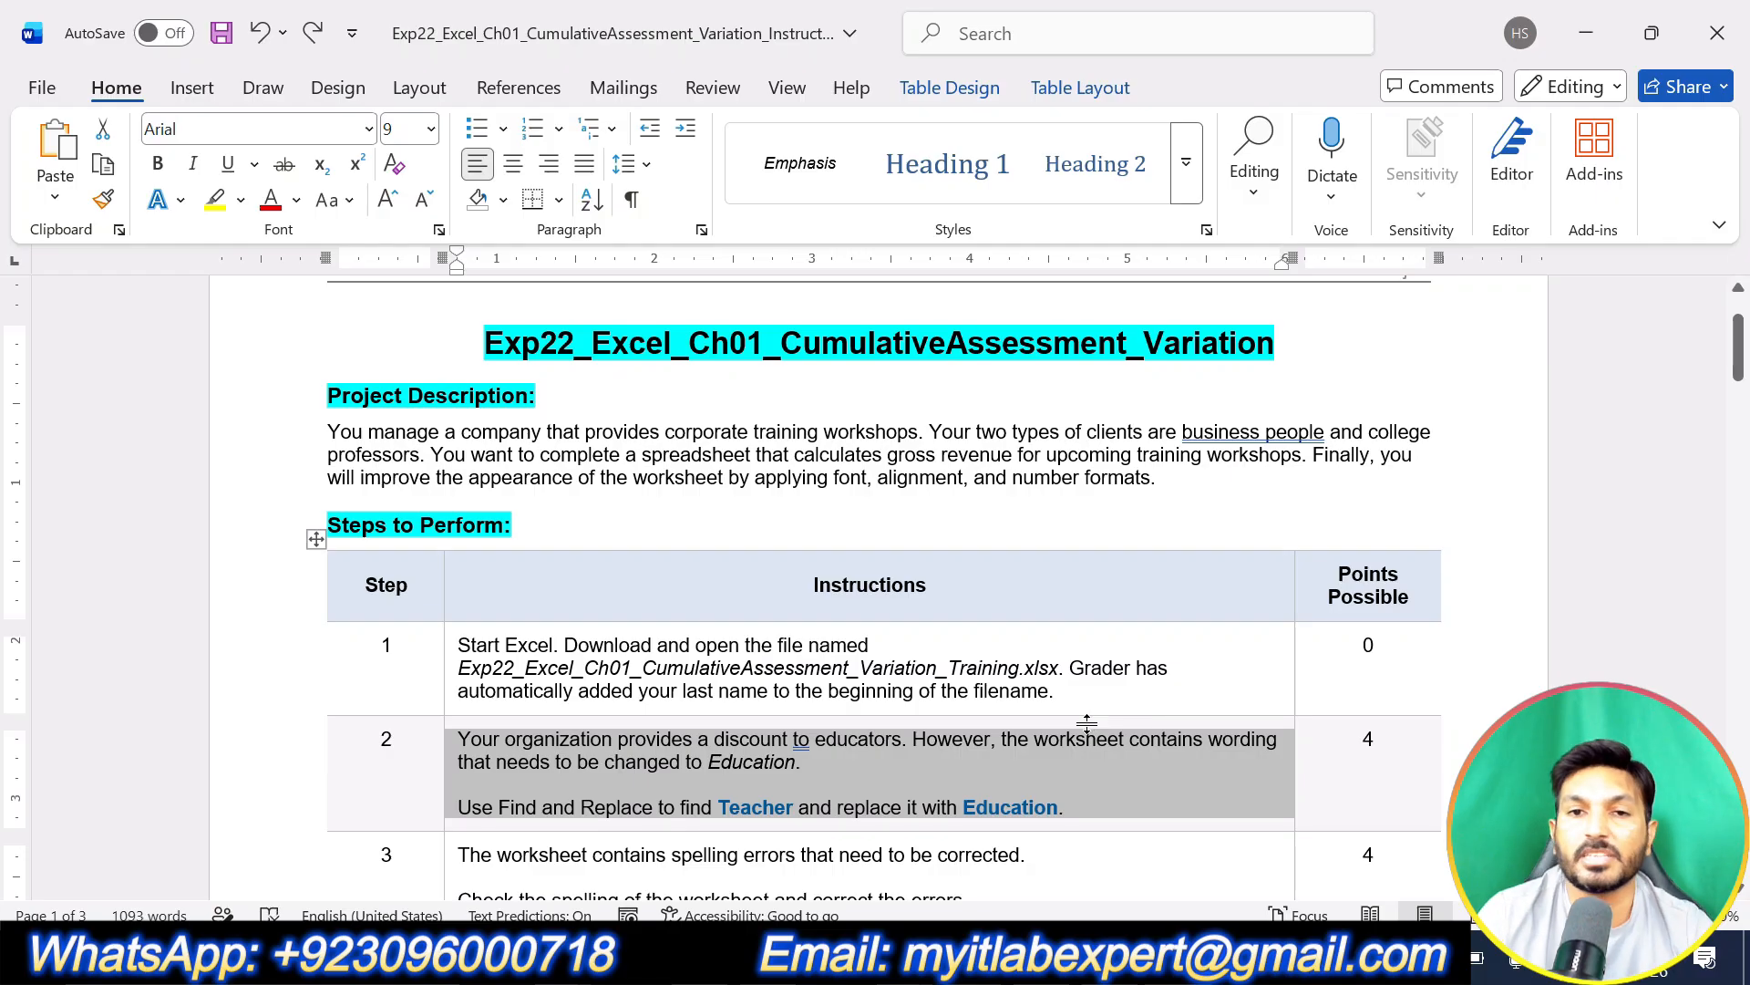
scroll(1092, 720, "down", 4)
left_click_drag(969, 517, 457, 471)
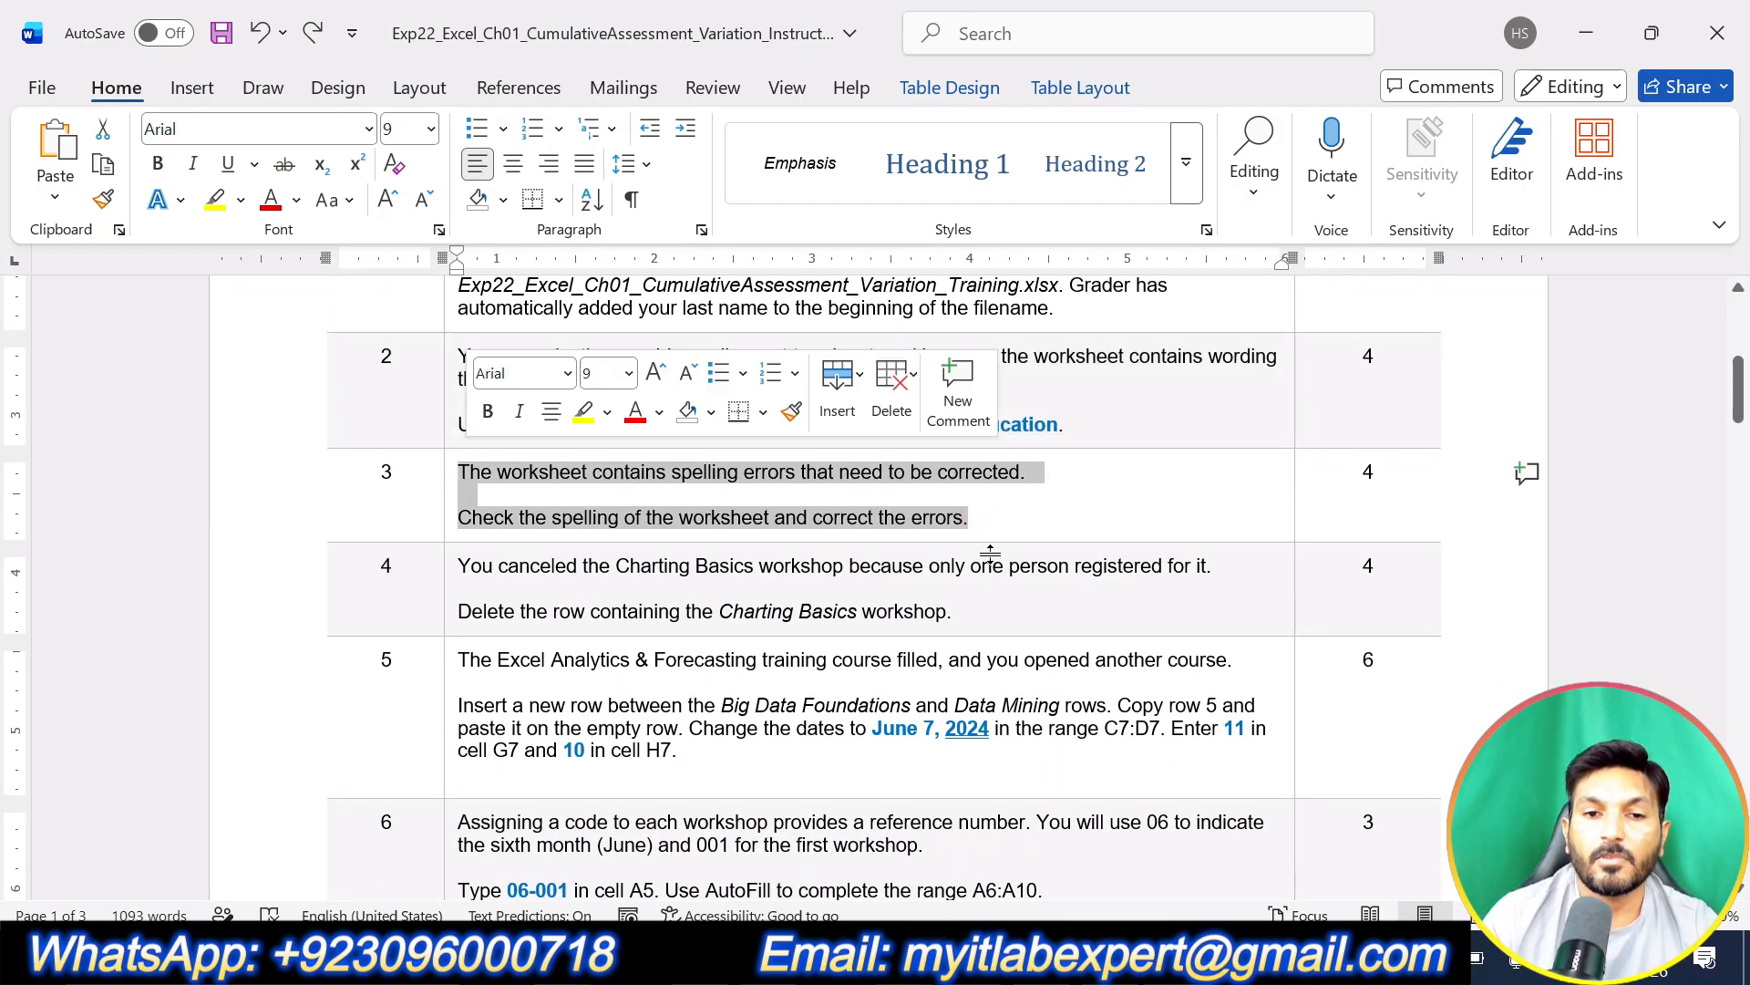
left_click(584, 410)
left_click(996, 519)
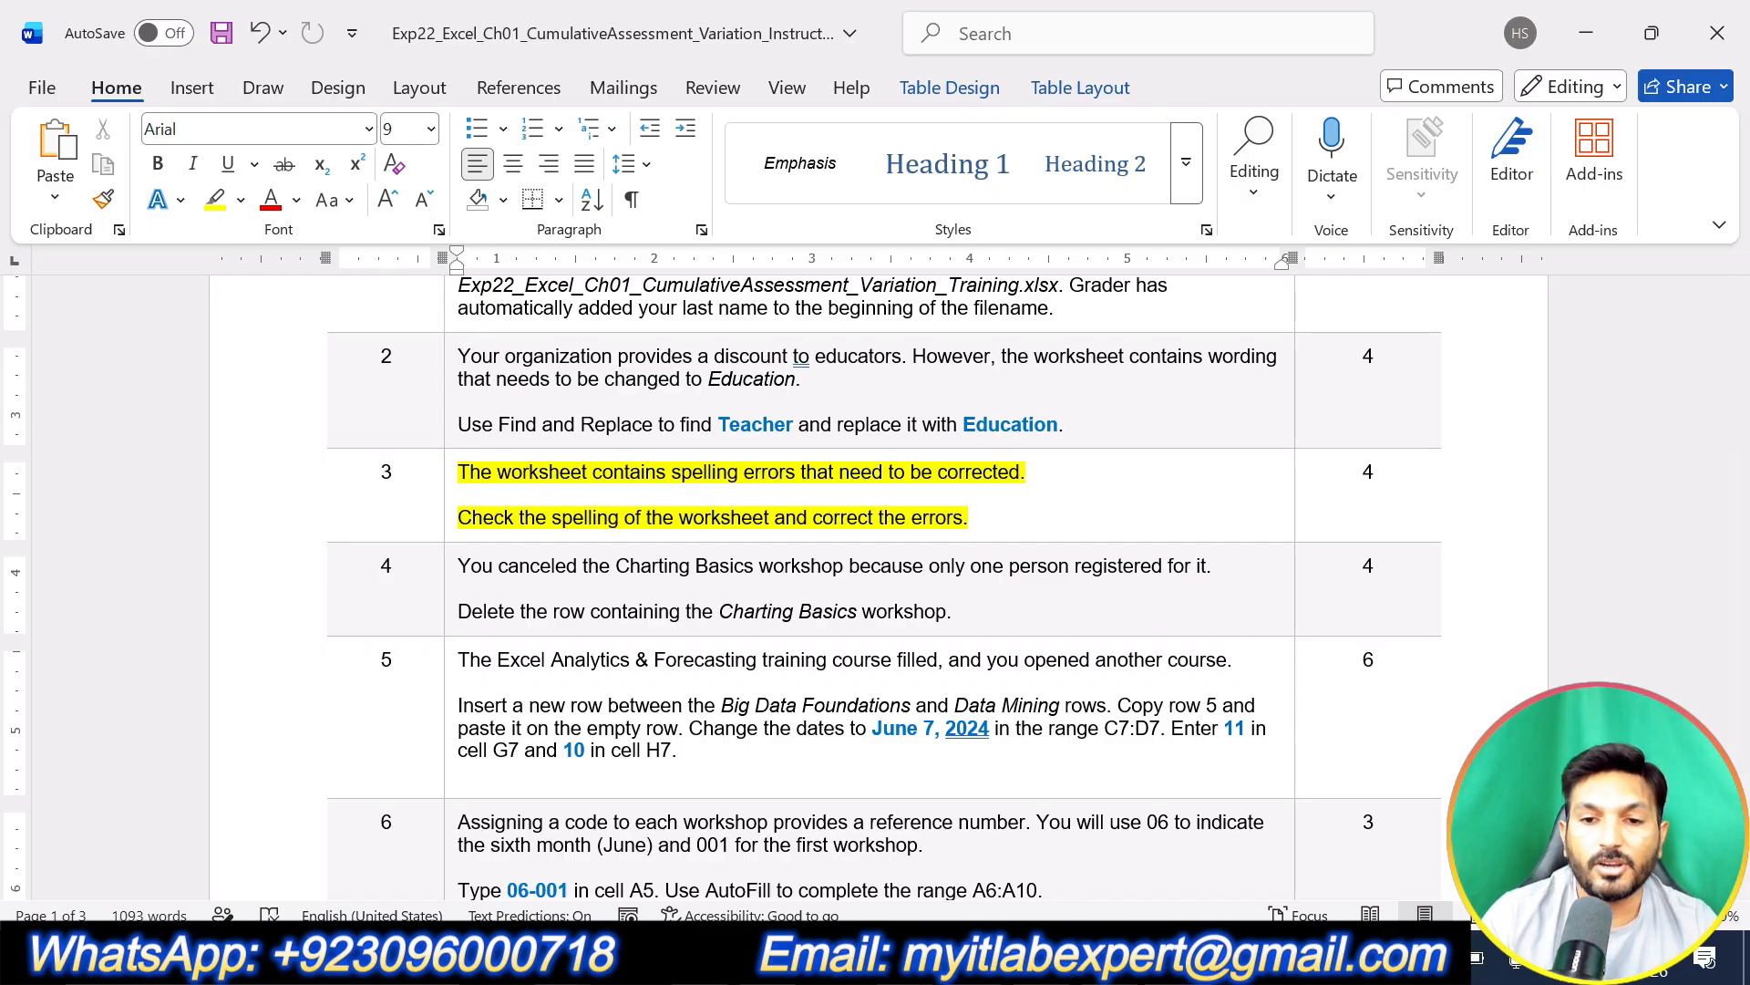
Step: Switch to the Excel workbook and spell-check Sheet1, correcting "Forecasing" to "Forecasting" and "Analitics" to "Analytics"
left_click(474, 955)
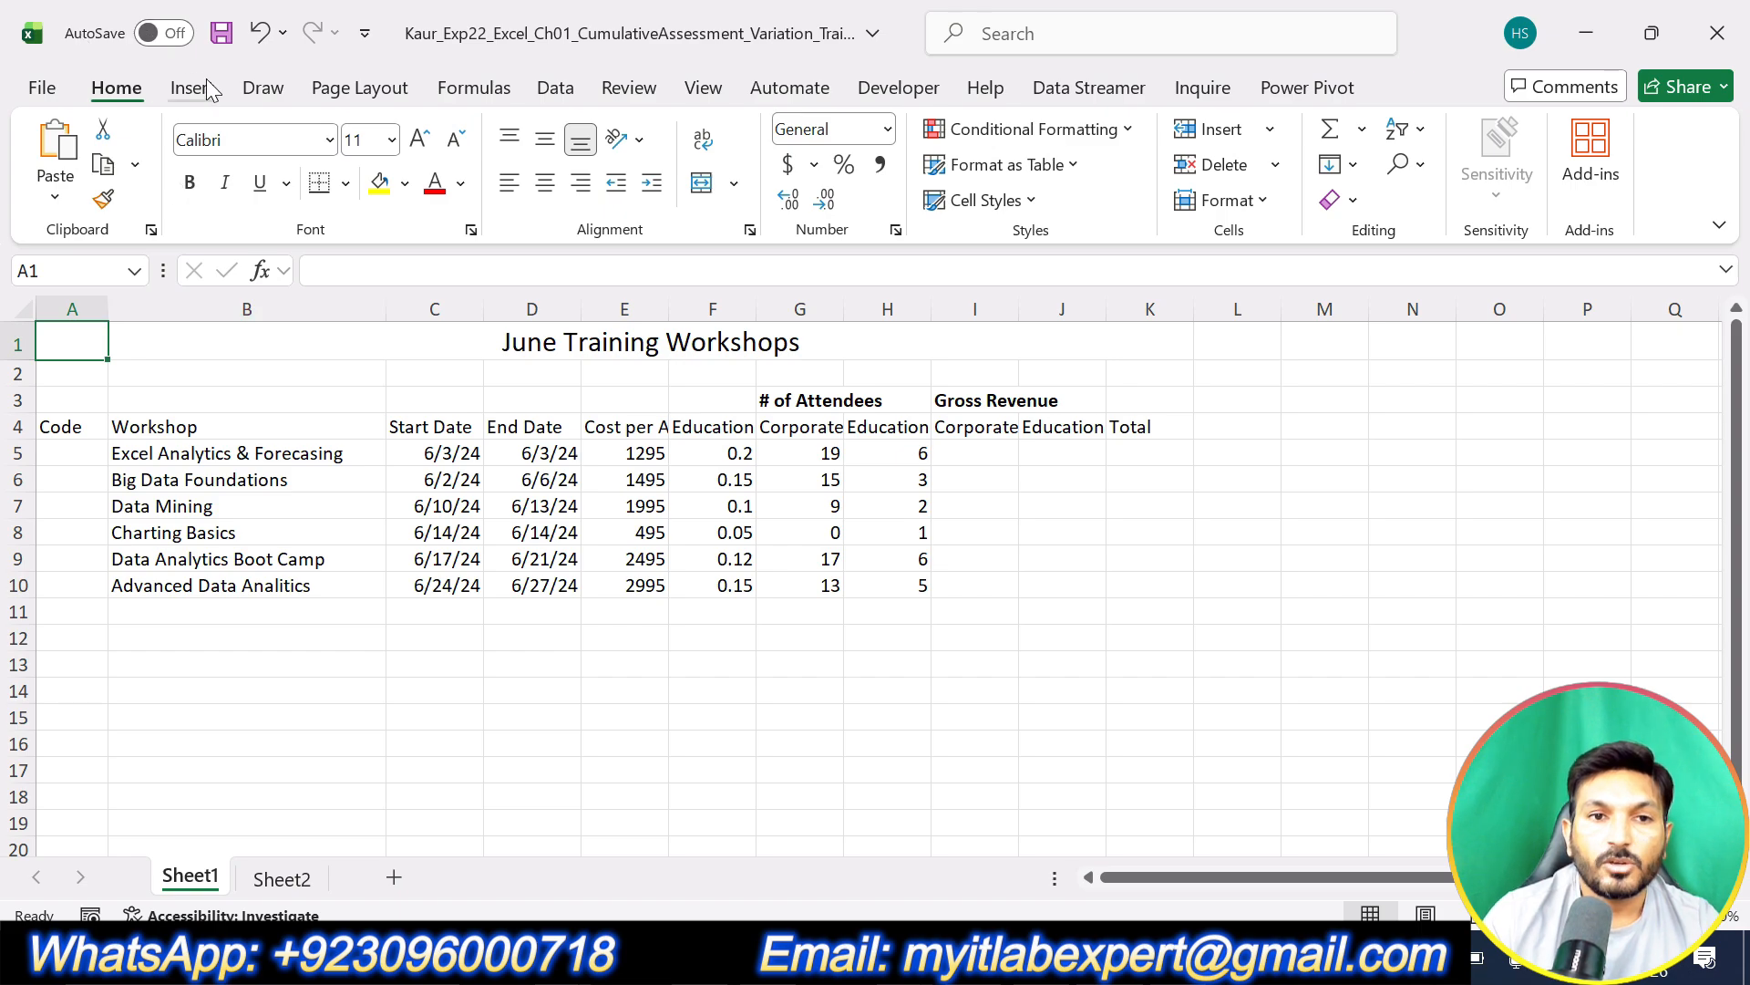
left_click(622, 89)
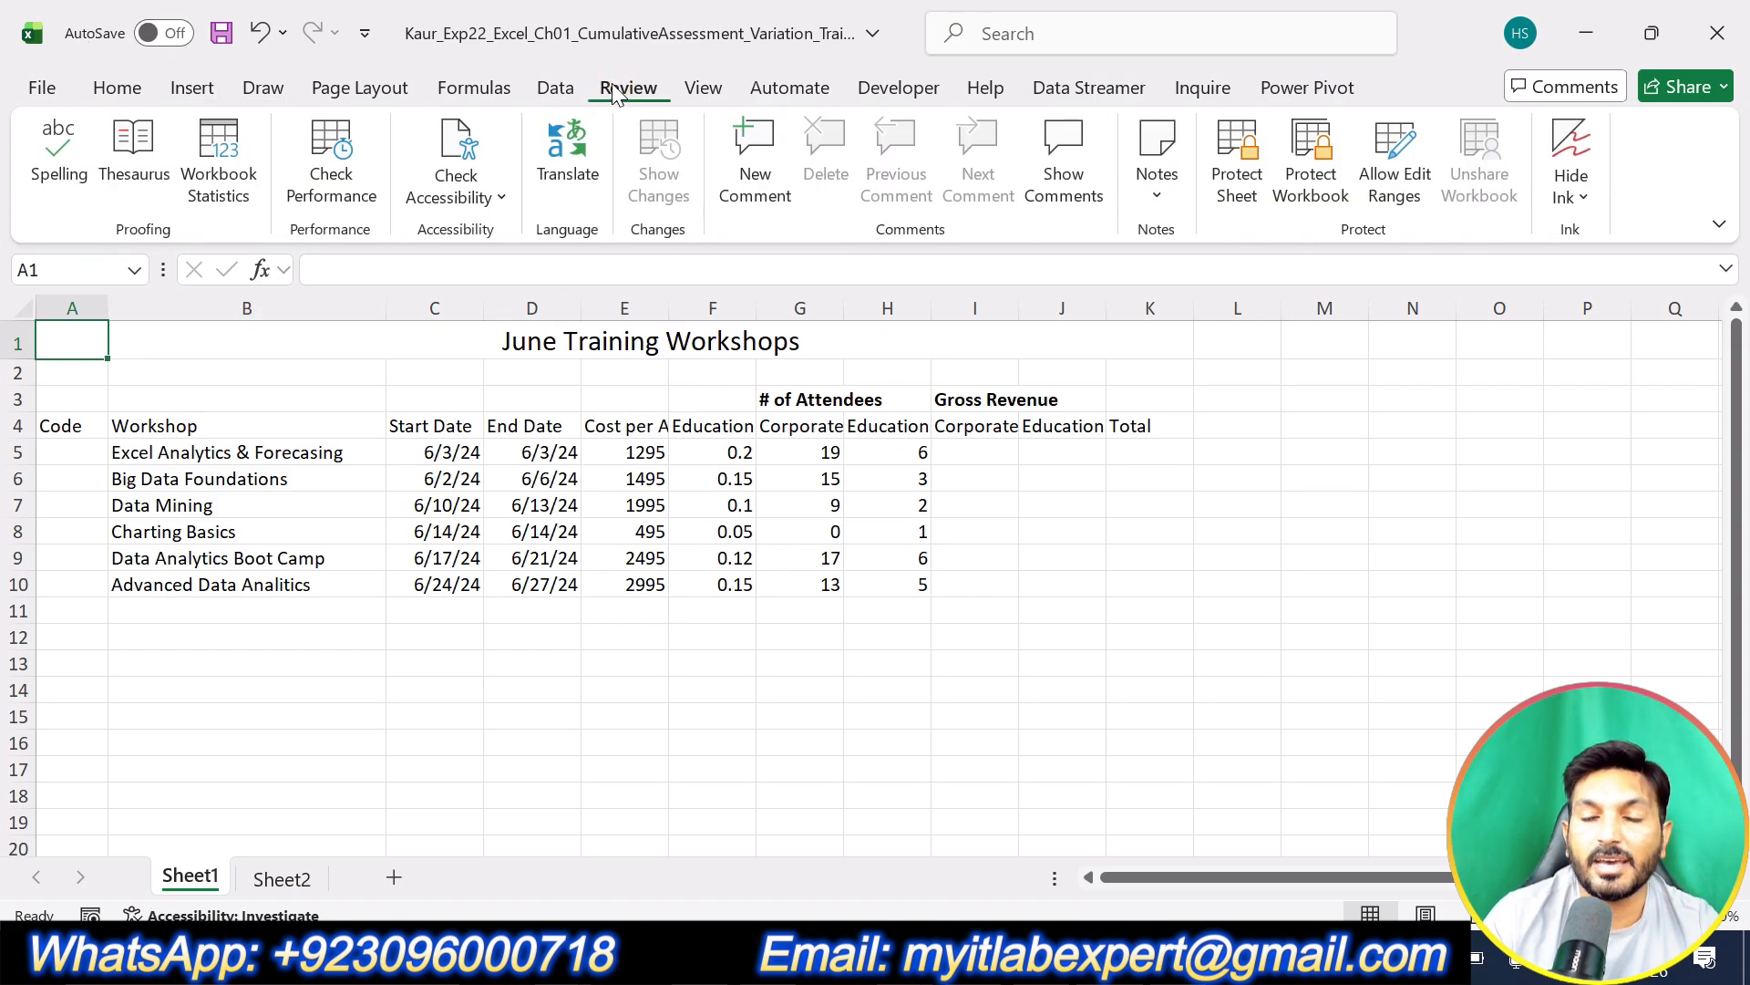
left_click(59, 155)
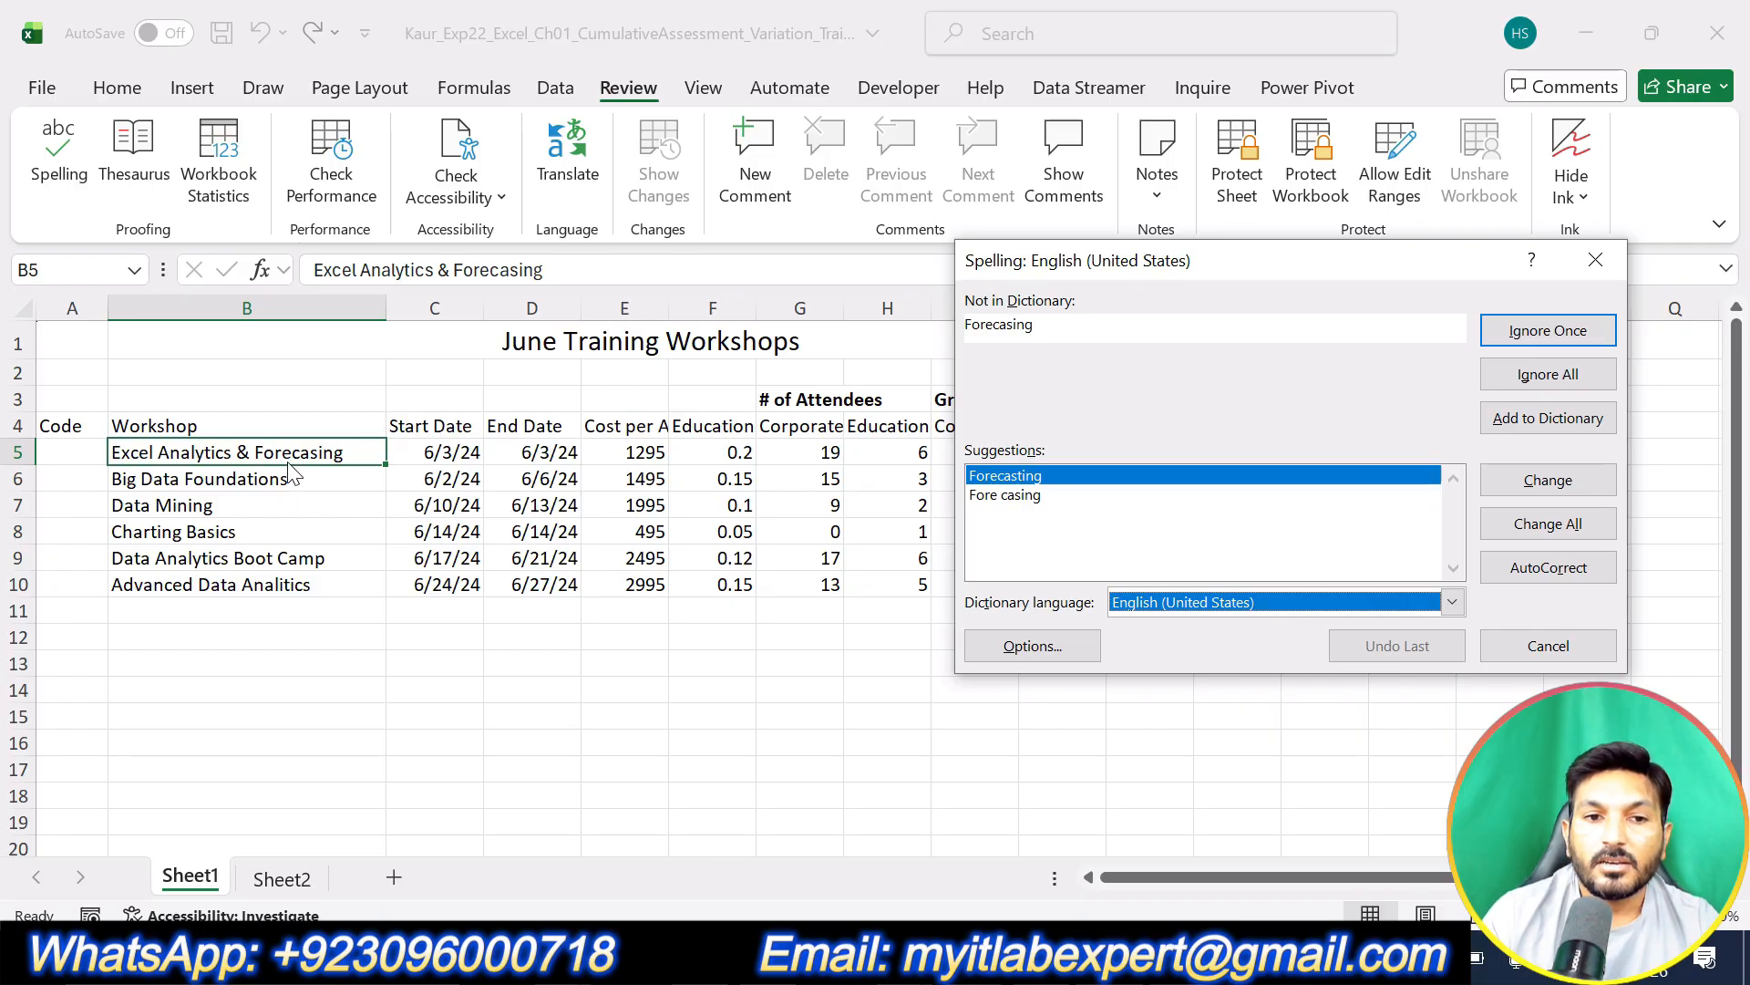
left_click(1565, 479)
left_click(1564, 481)
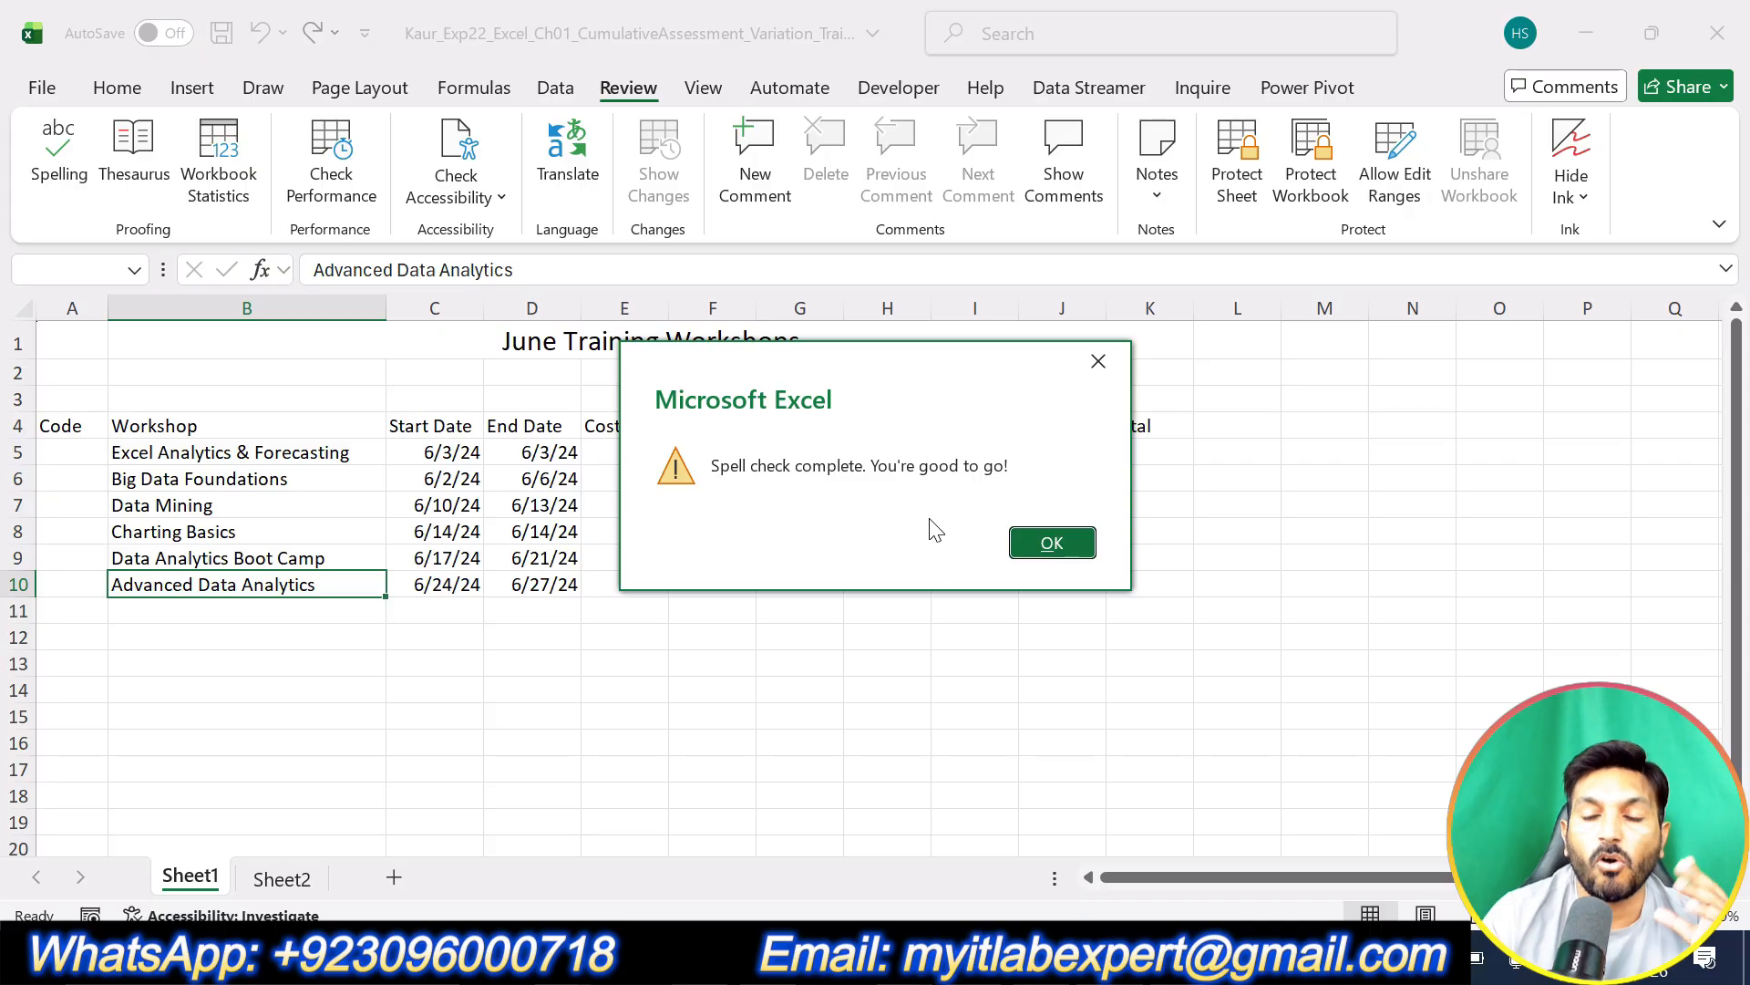
left_click(1036, 542)
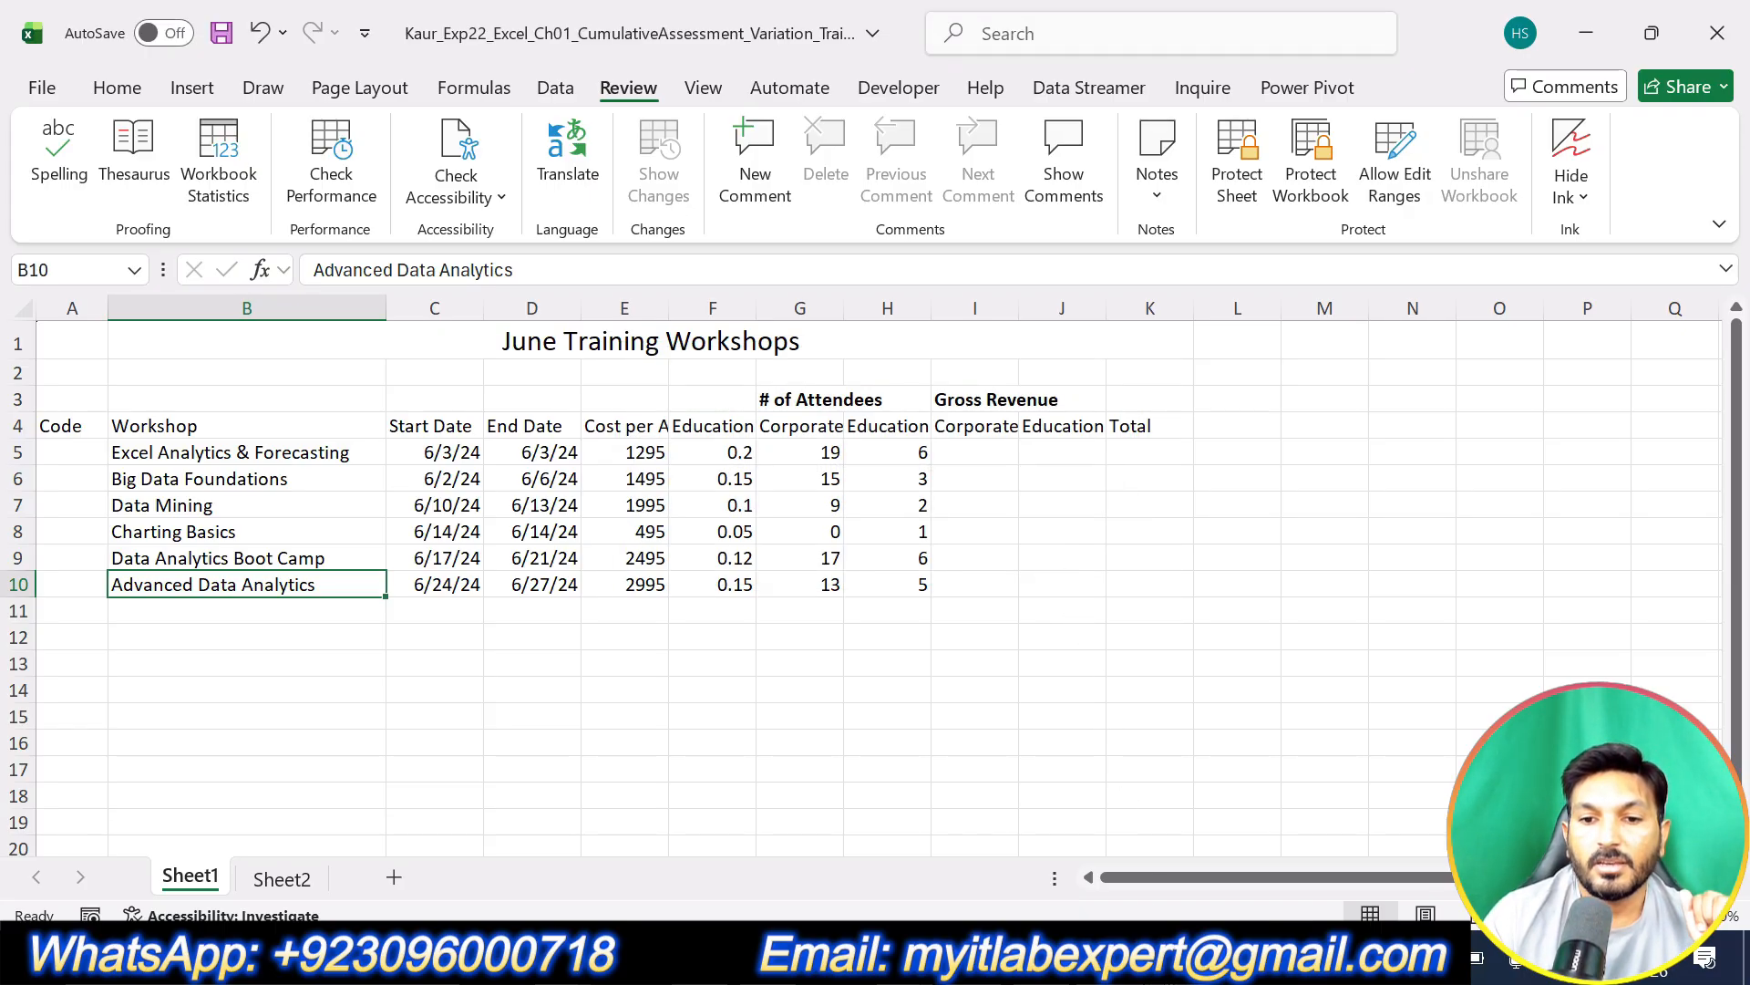
Step: Return to the Word instructions, undo the step 3 highlight and highlight the step 4 instructions in yellow
key("alt+Tab")
key("ctrl+z")
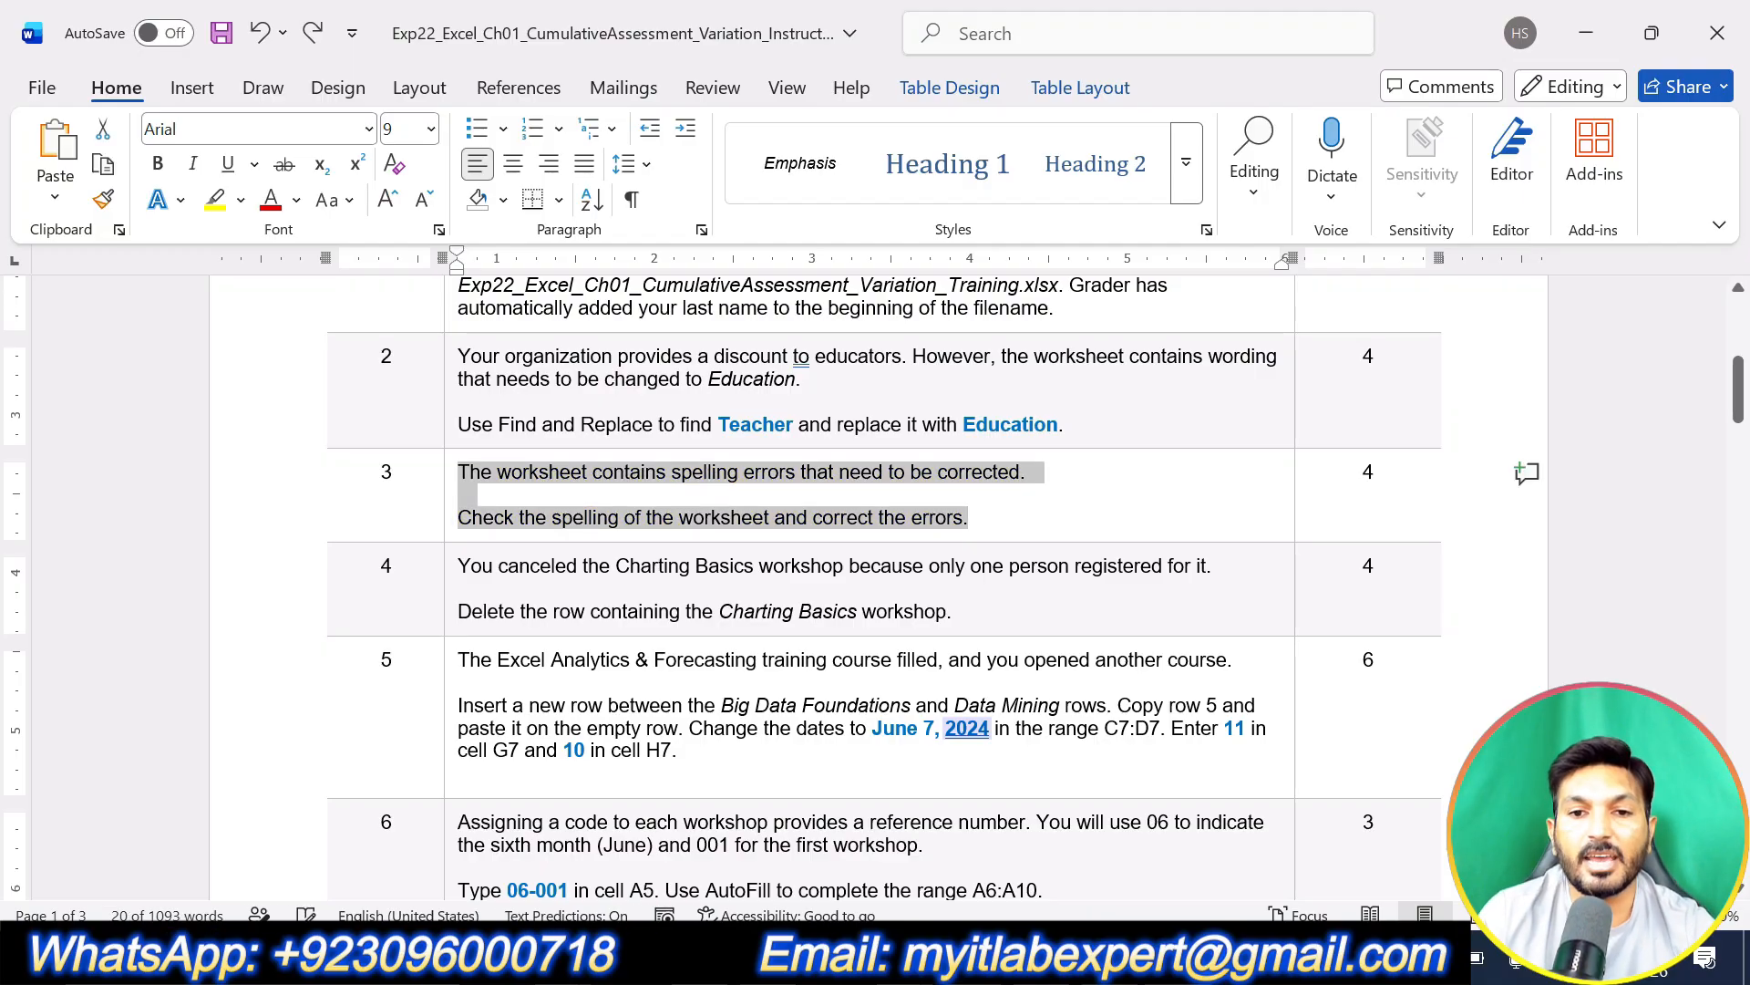
mouse_move(977, 622)
left_mouse_down()
mouse_move(978, 644)
mouse_move(991, 623)
left_mouse_up()
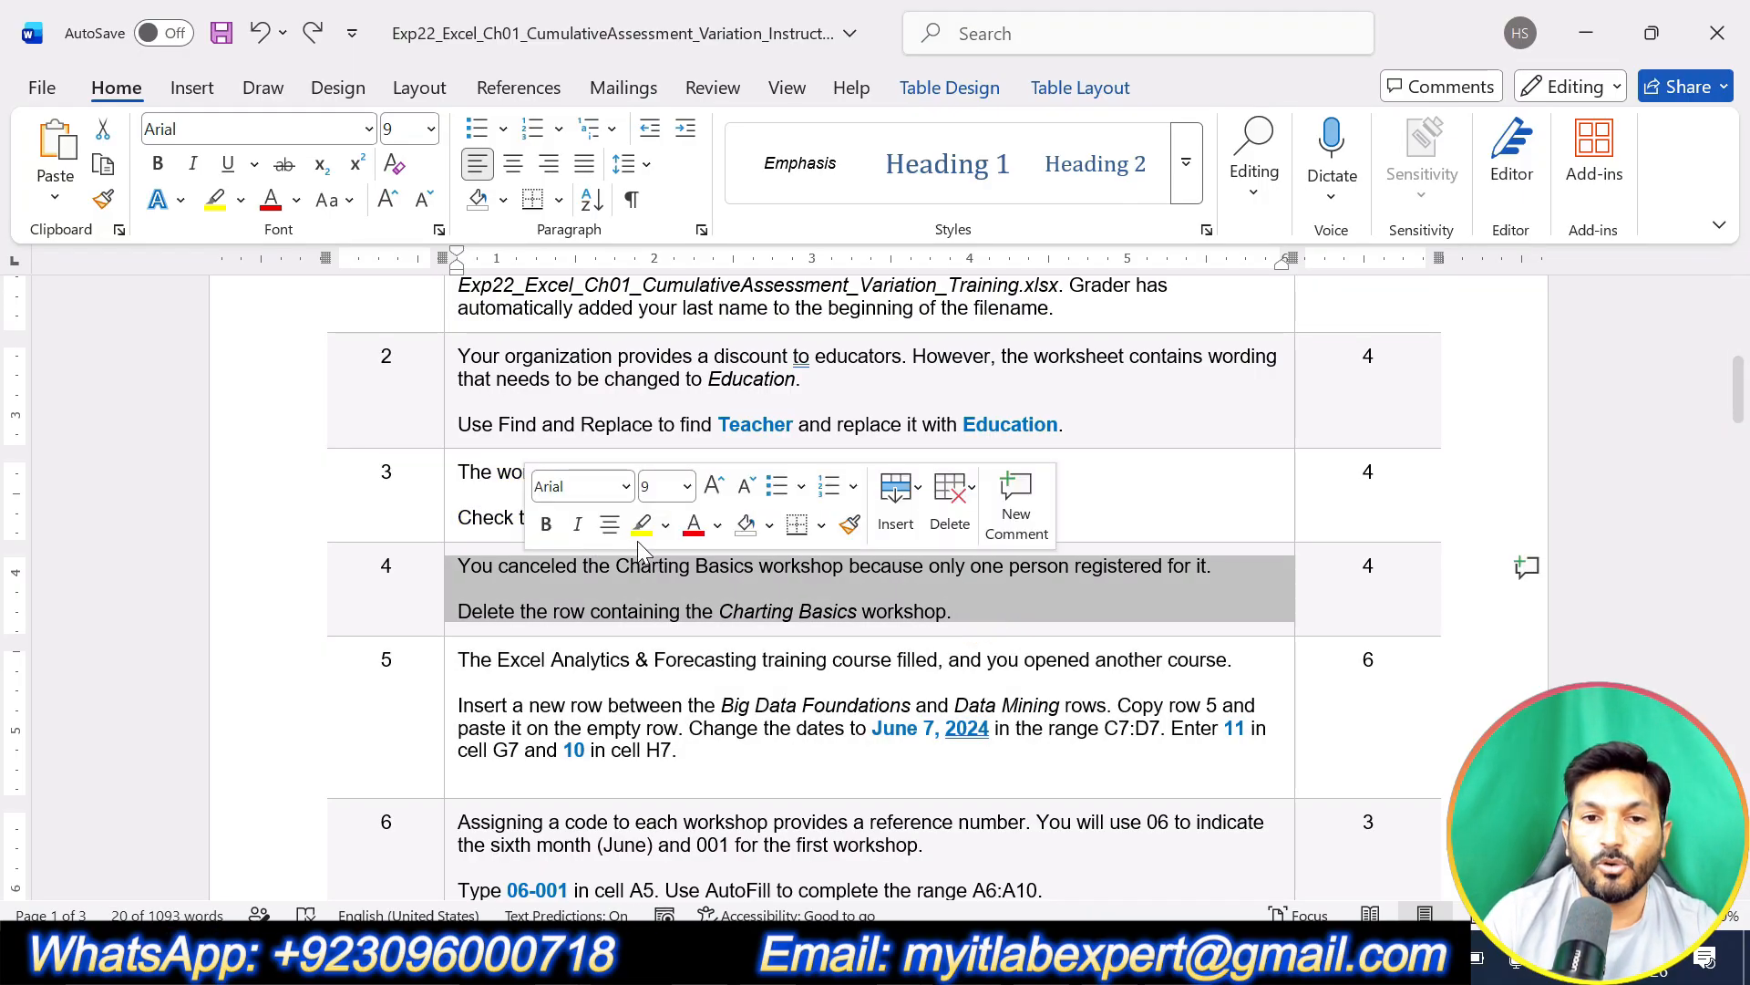
key("ctrl+alt+h")
left_click(991, 623)
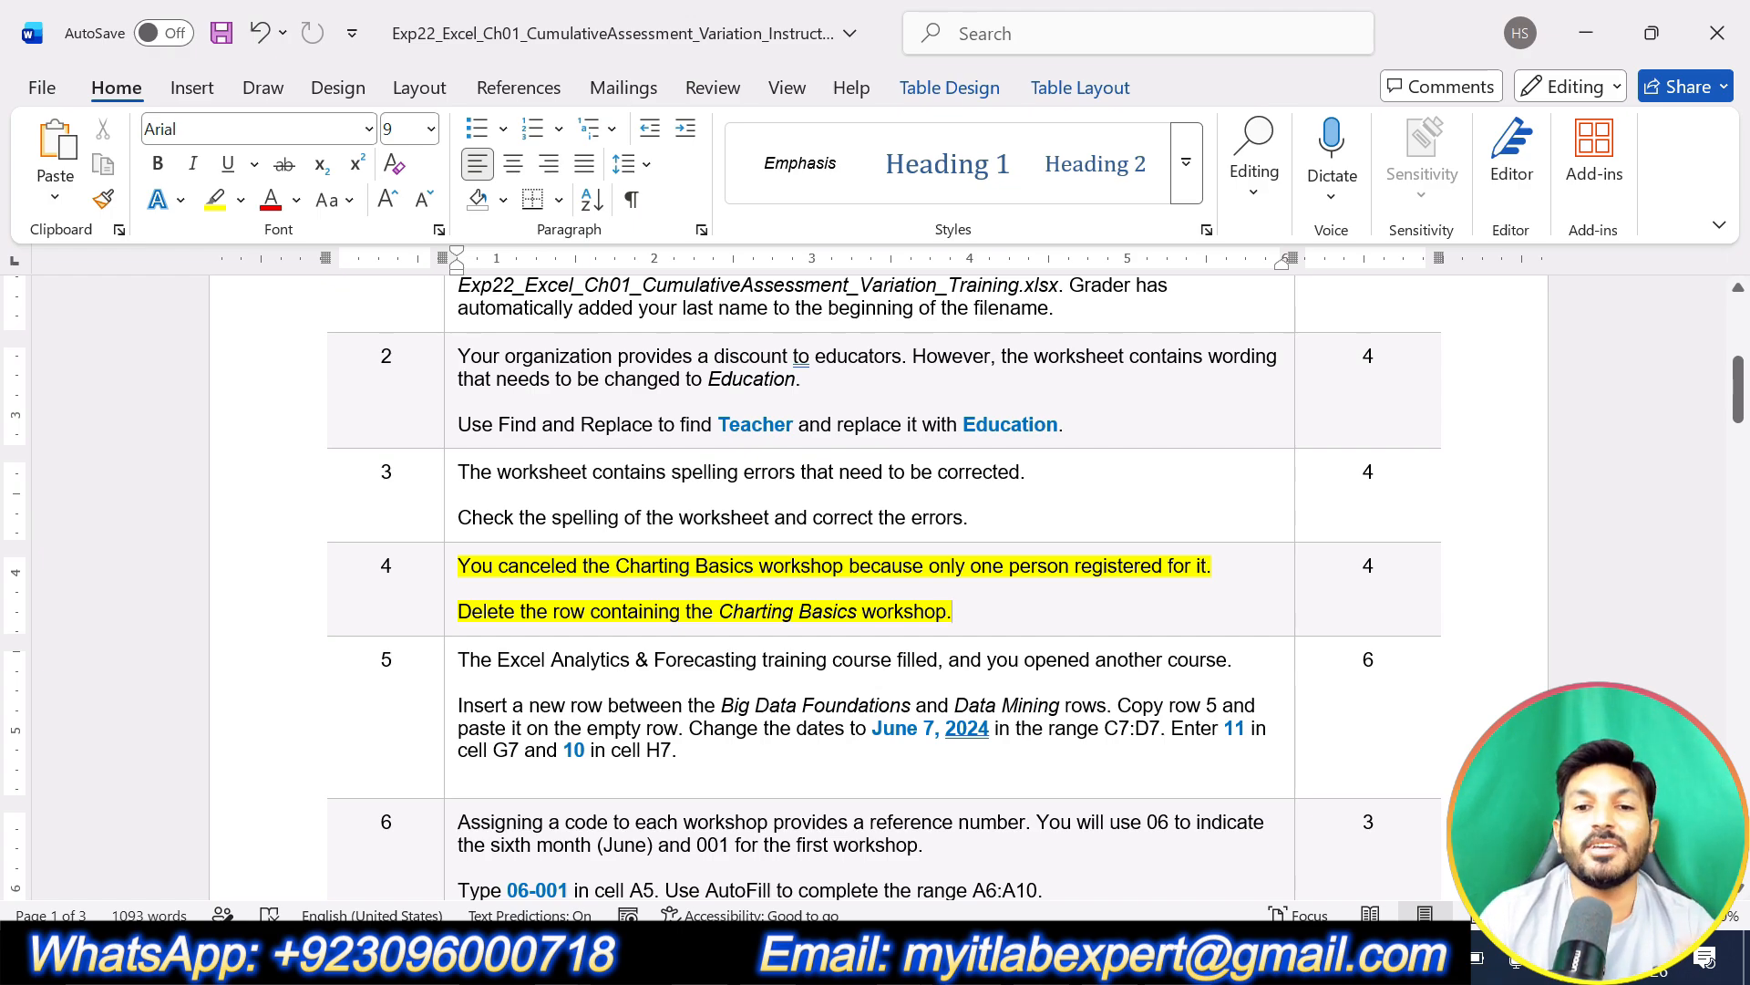
Step: Switch to the Excel workbook and delete row 8, which contains the Charting Basics workshop
key("alt+Tab")
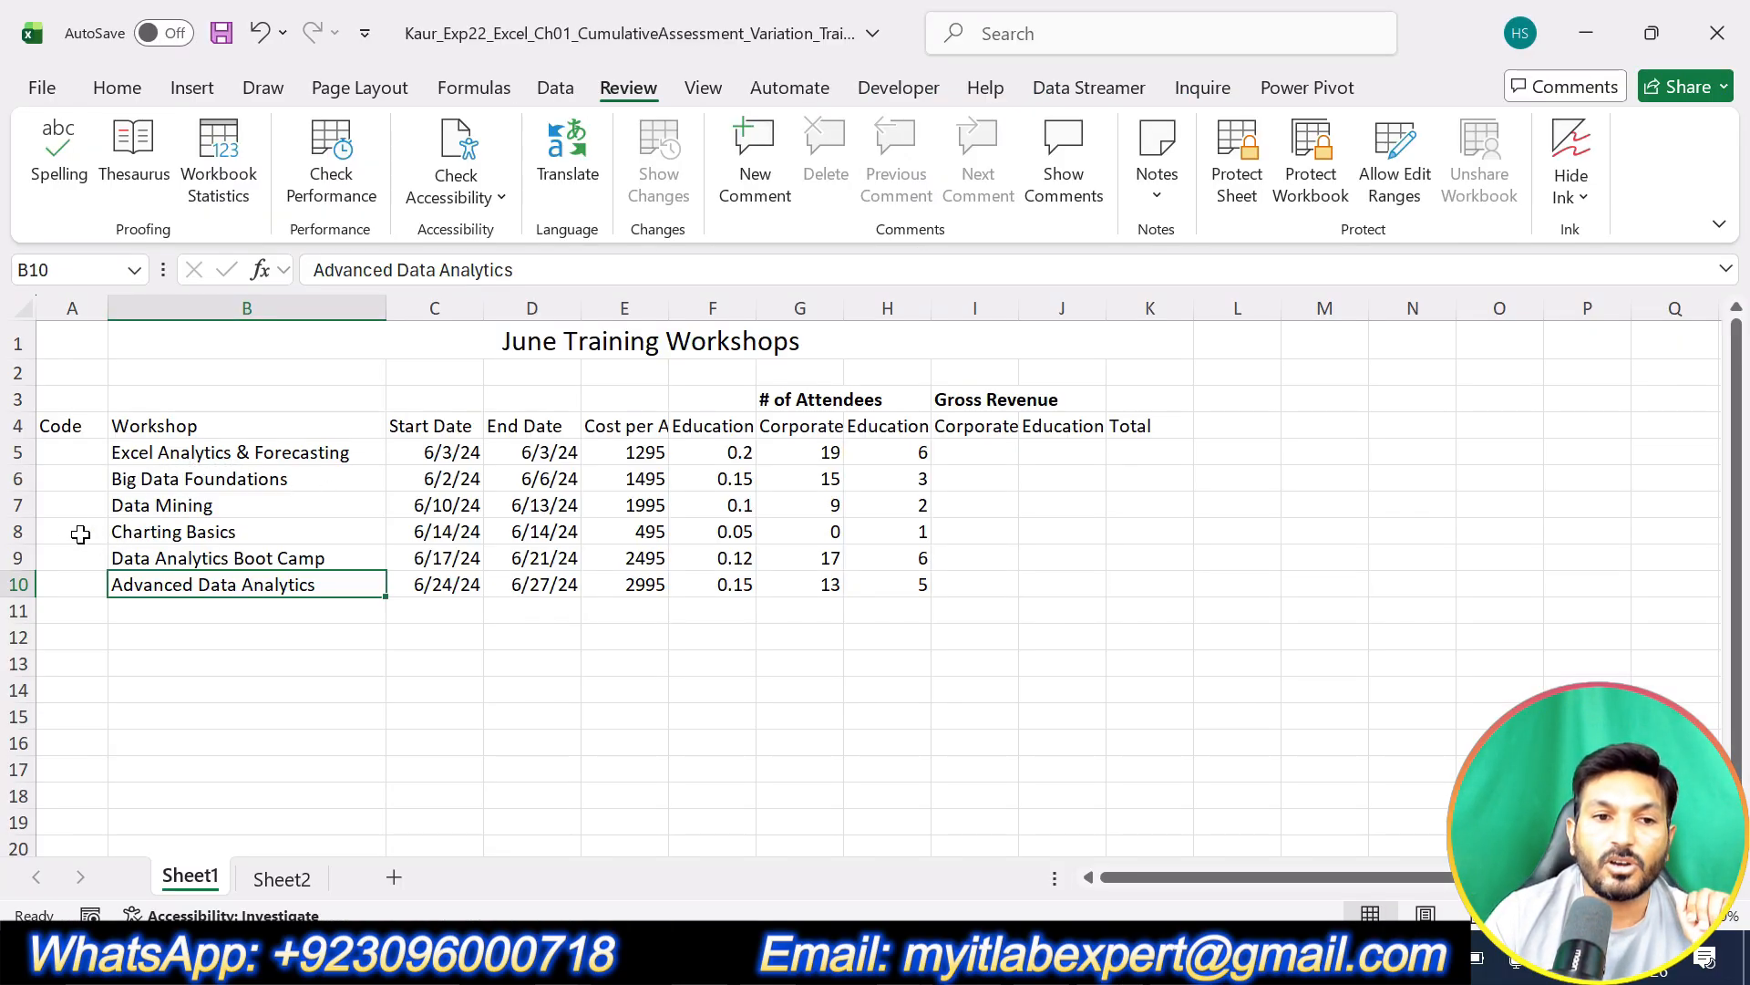
left_click(17, 533)
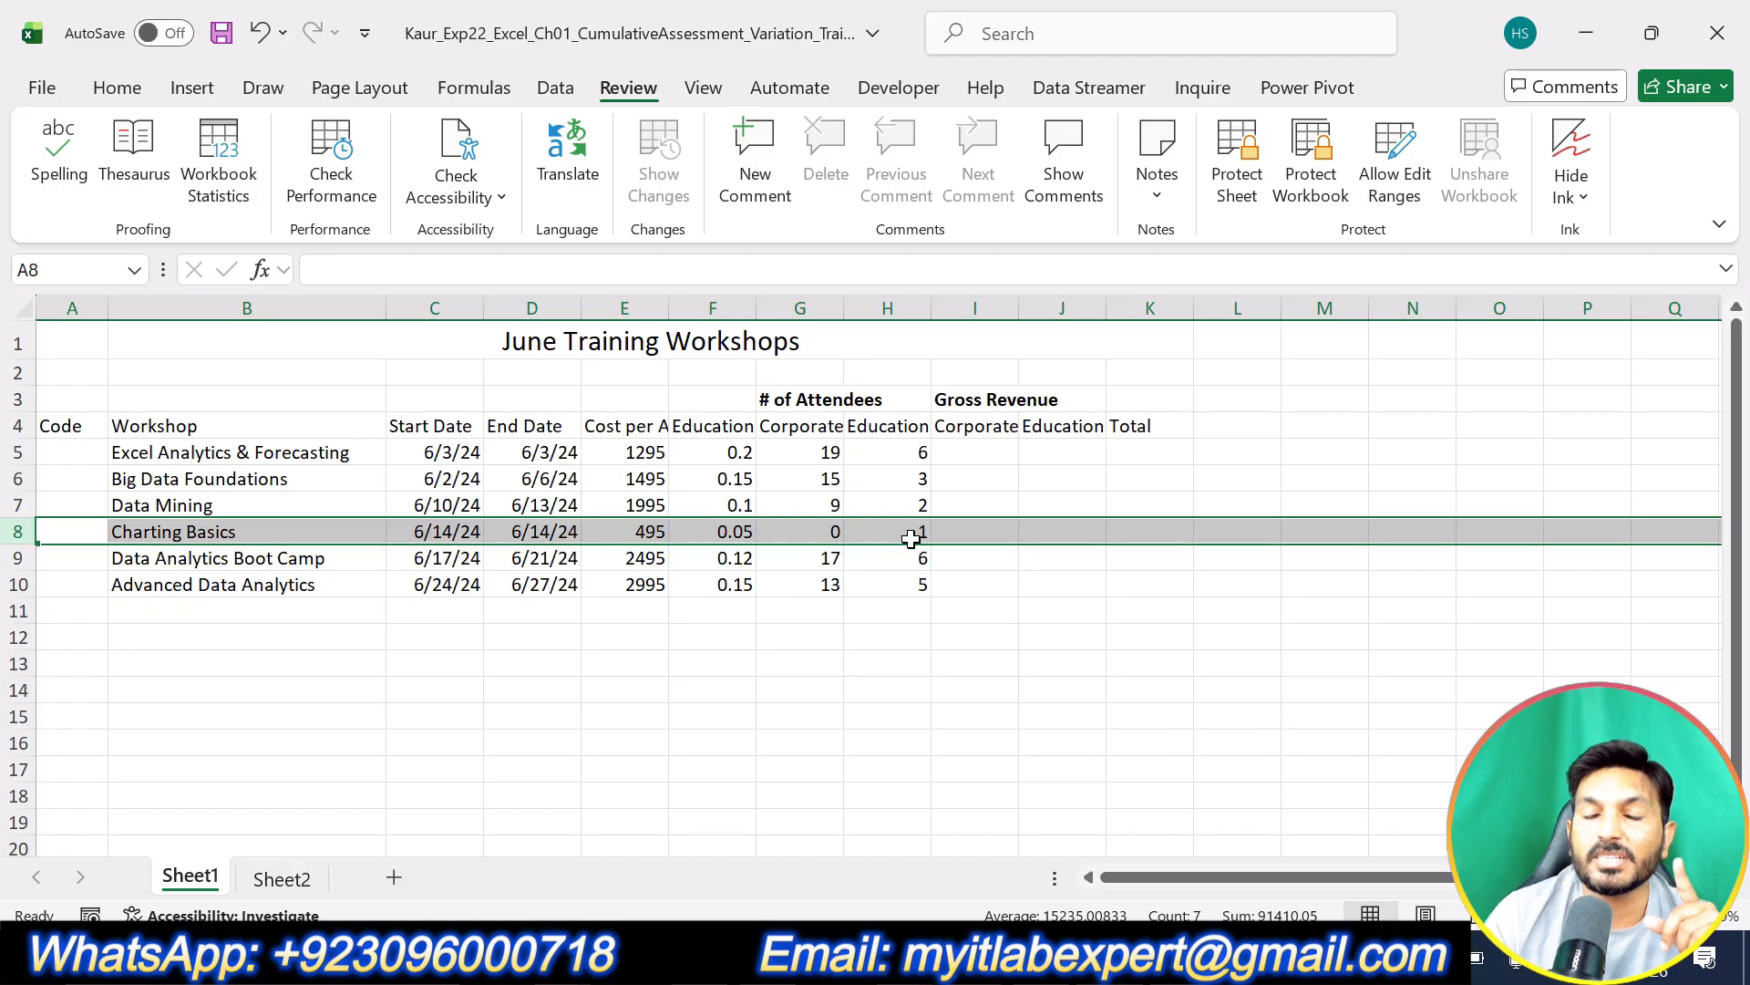
key("alt+Tab")
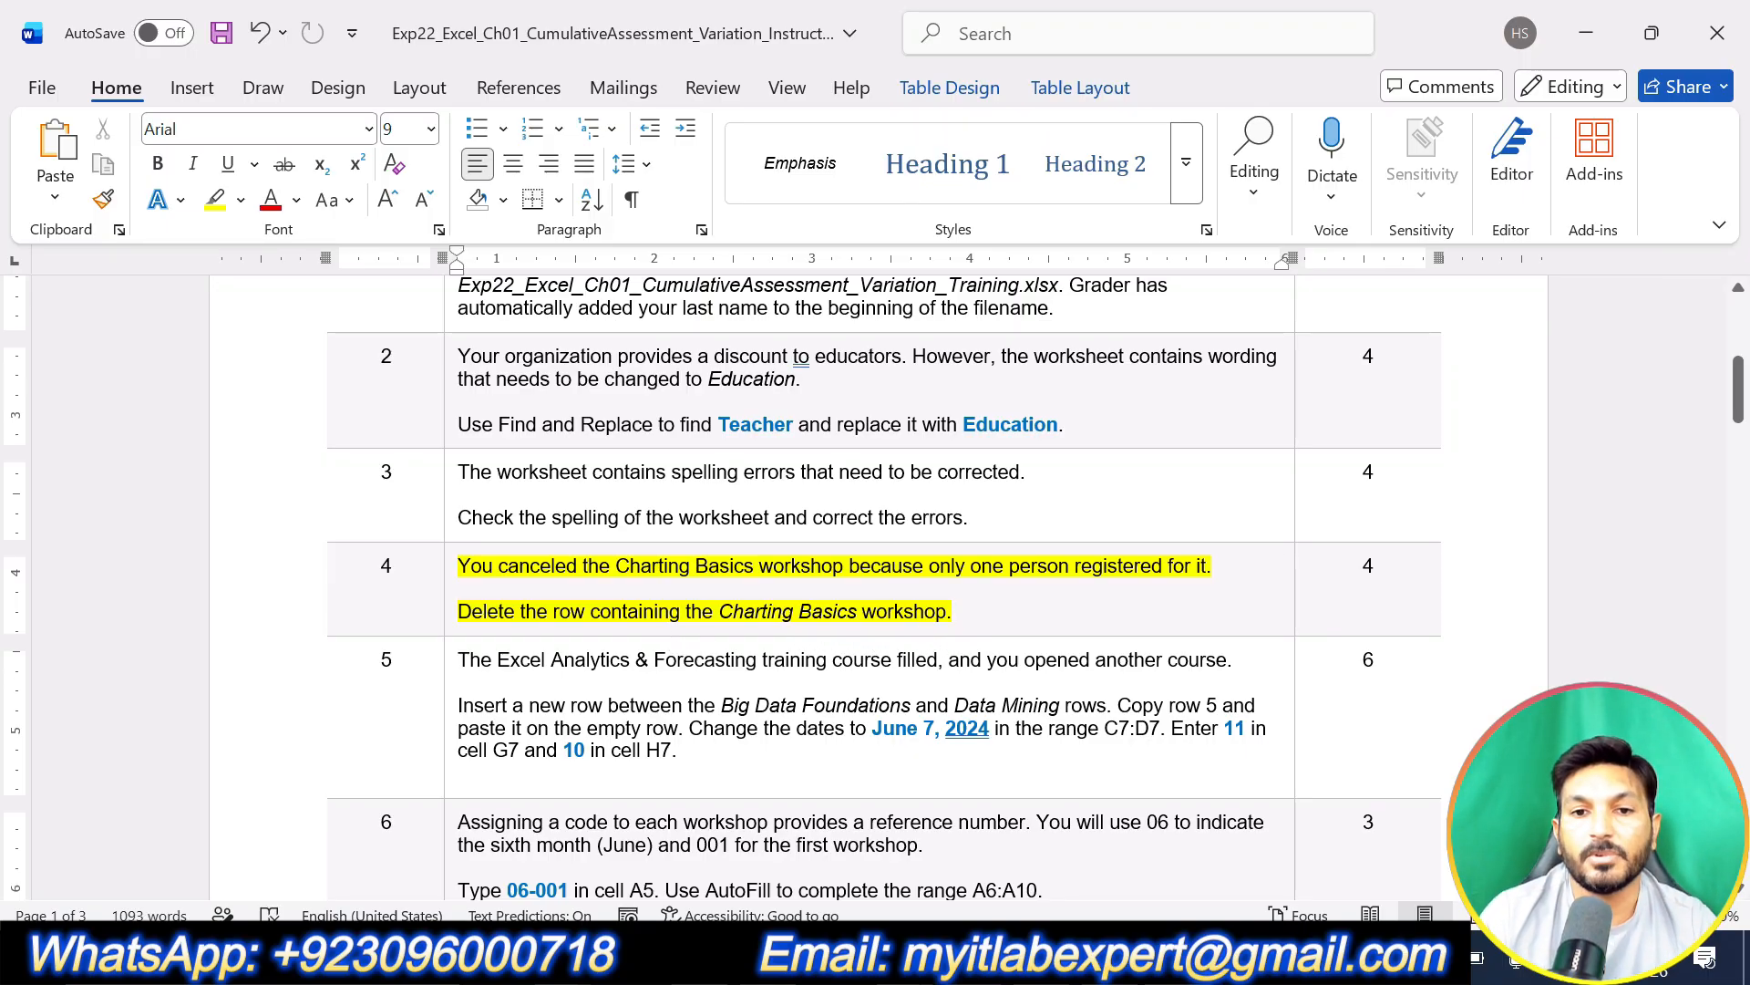
left_click(1124, 957)
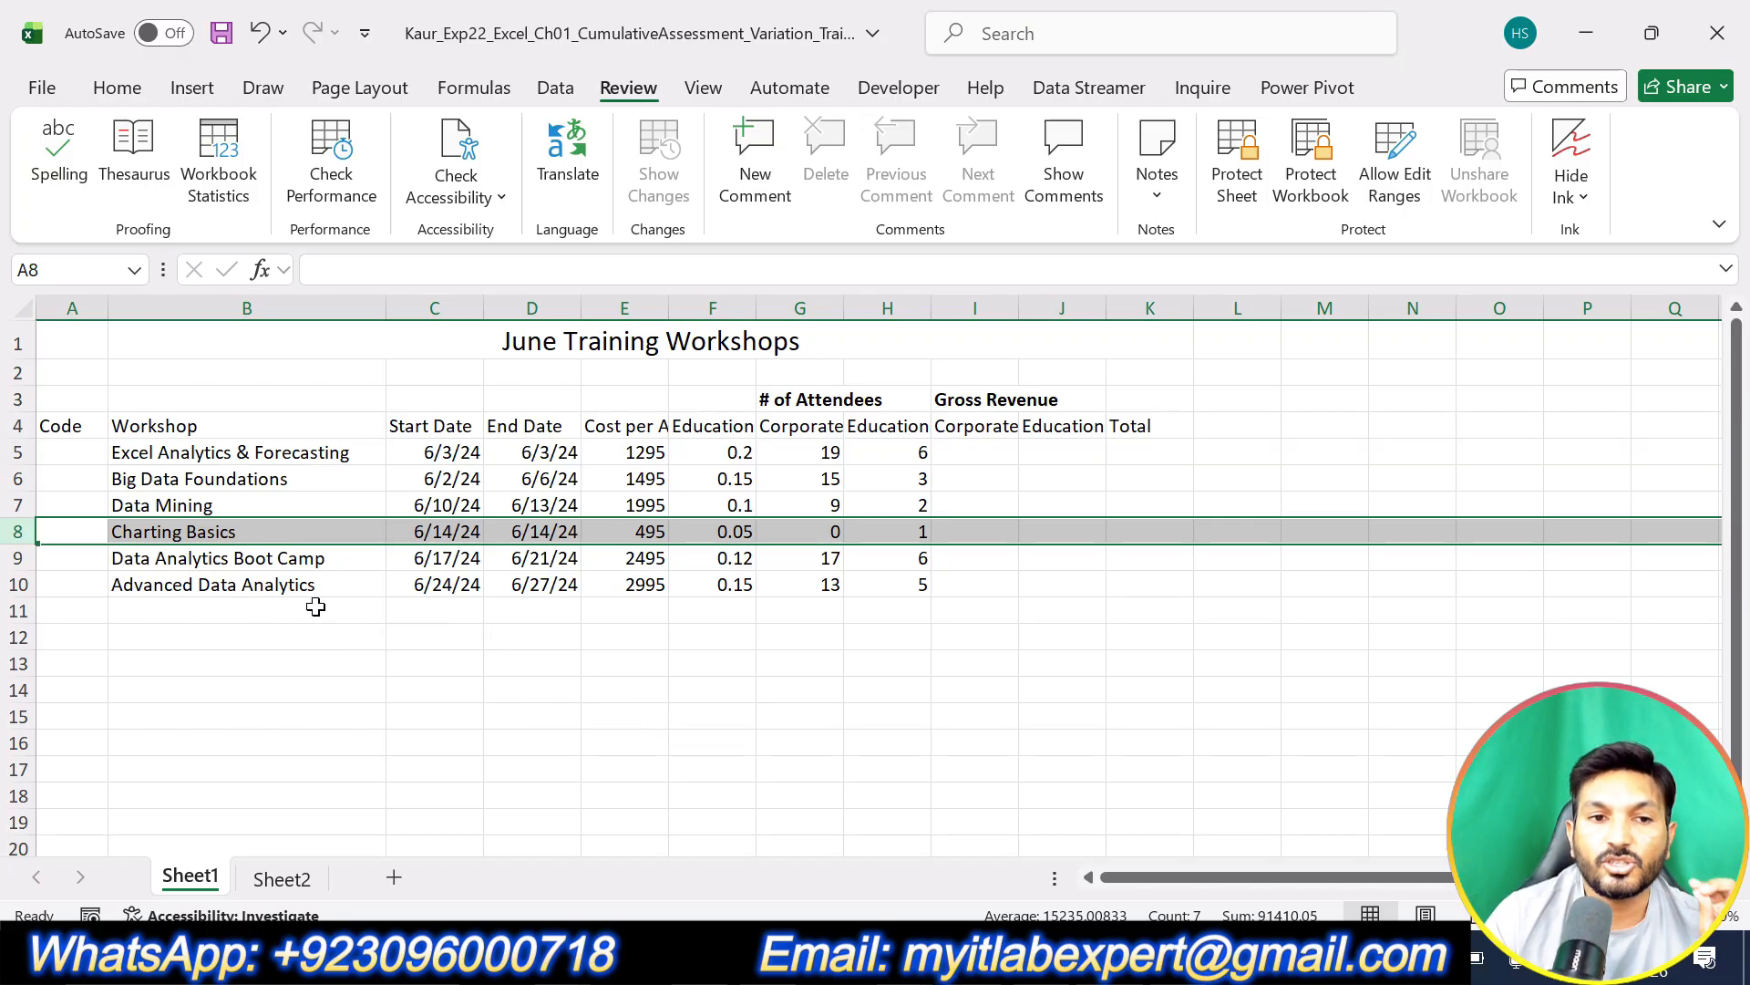
right_click(13, 530)
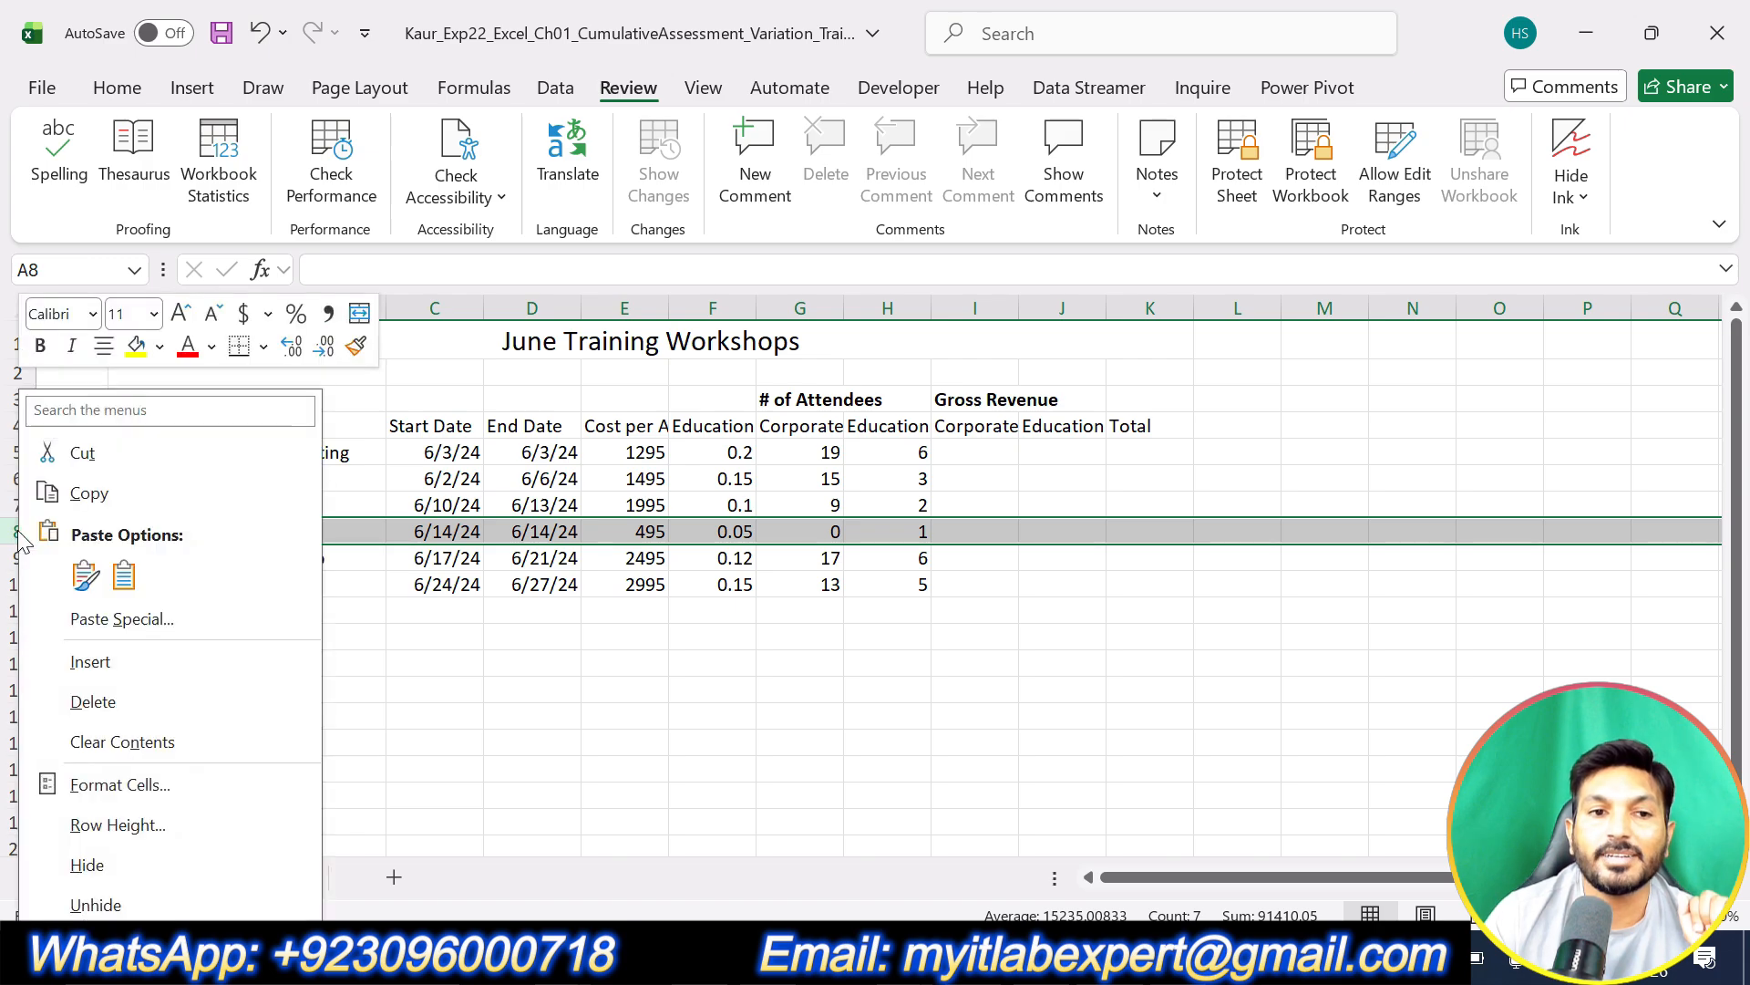
left_click(117, 704)
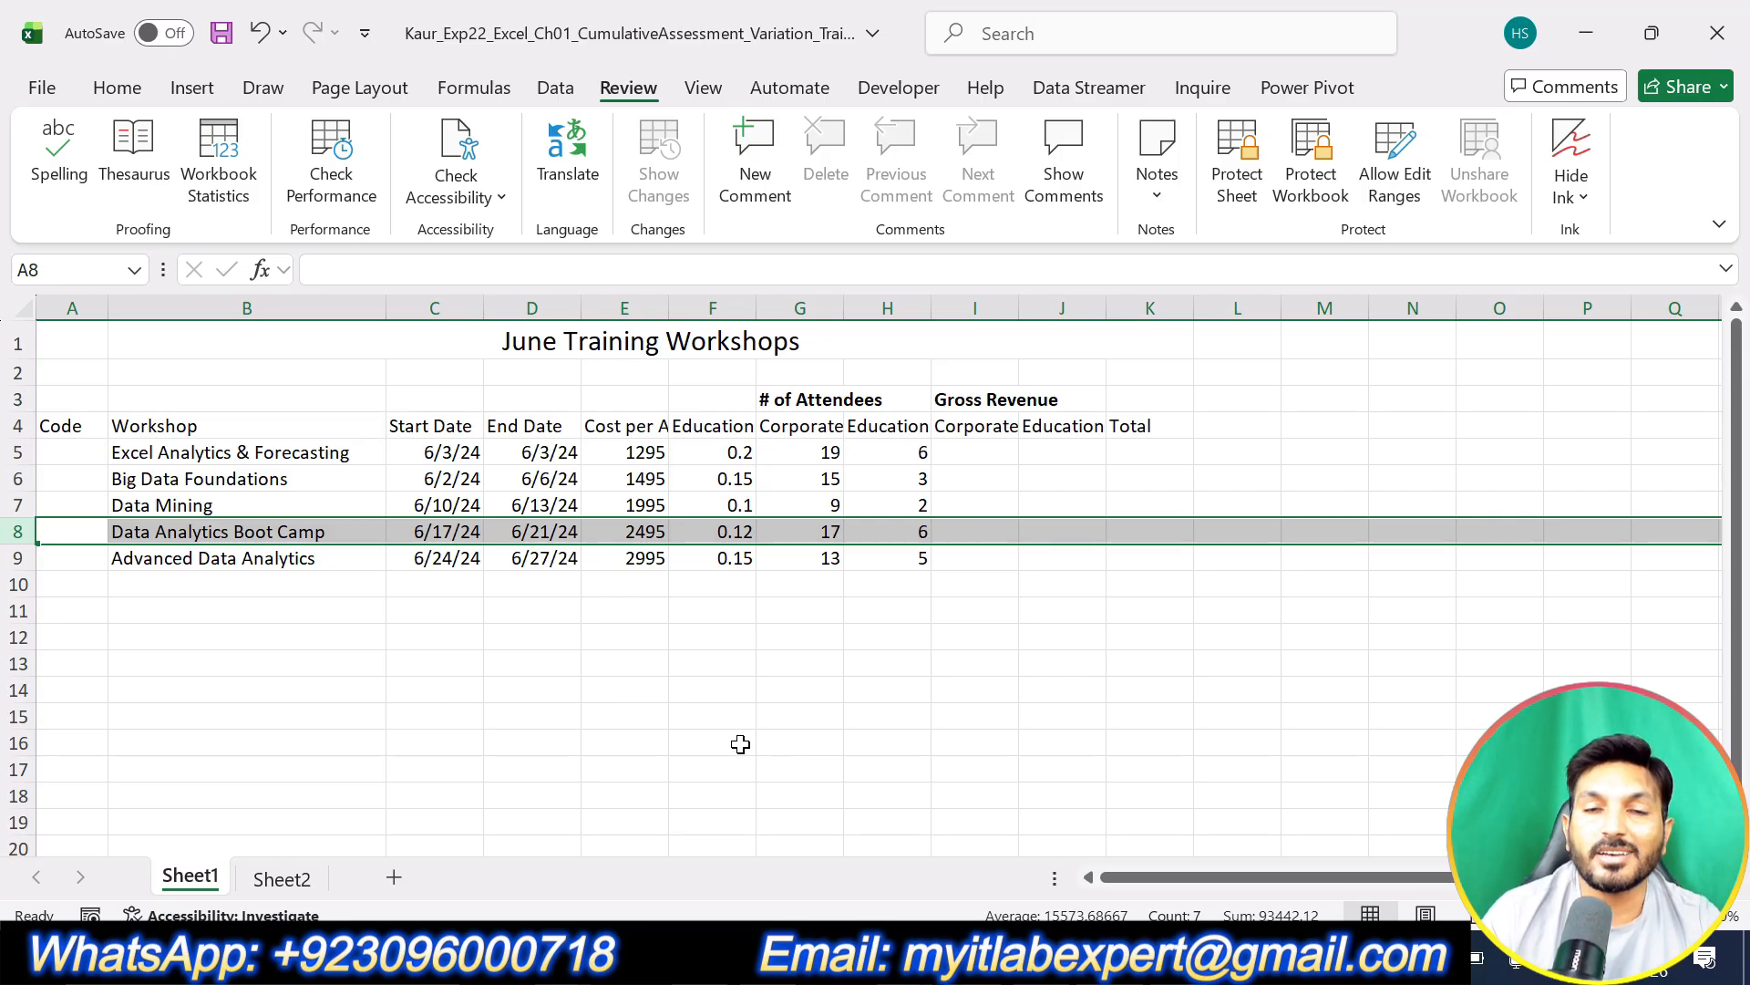
Step: Go back to the Word instructions, undo the step 4 highlight and highlight the step 5 instructions in yellow
left_click(1021, 957)
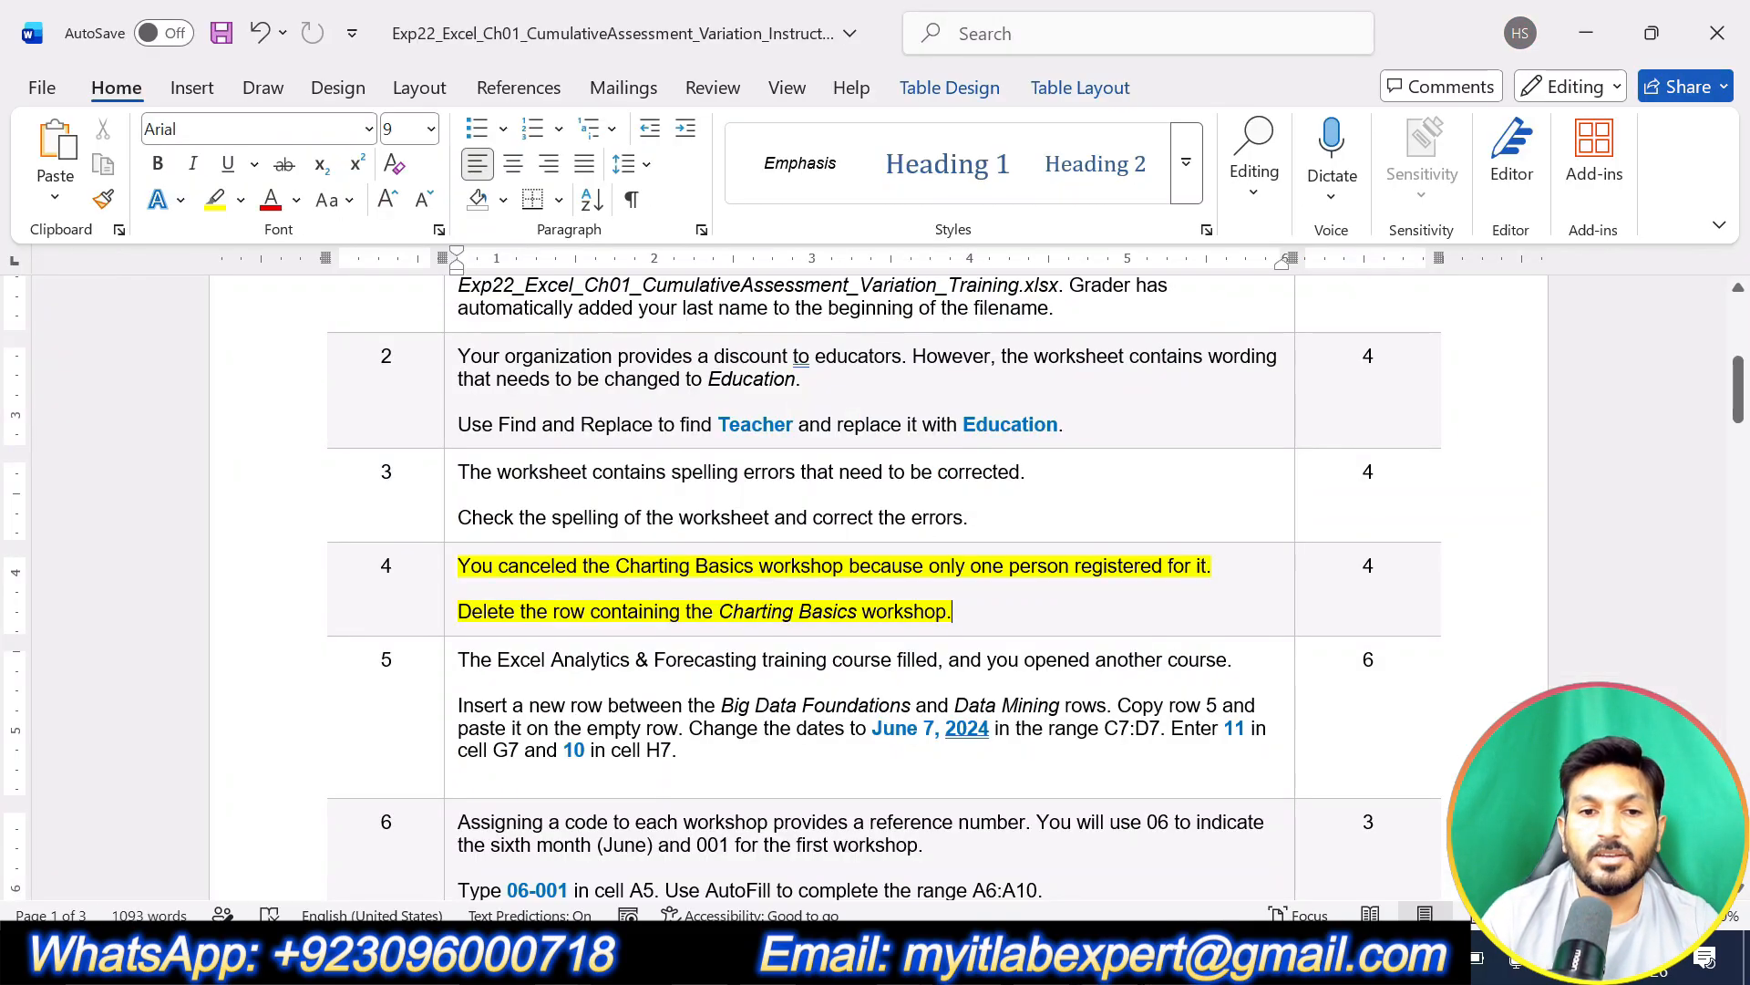
key("ctrl+z")
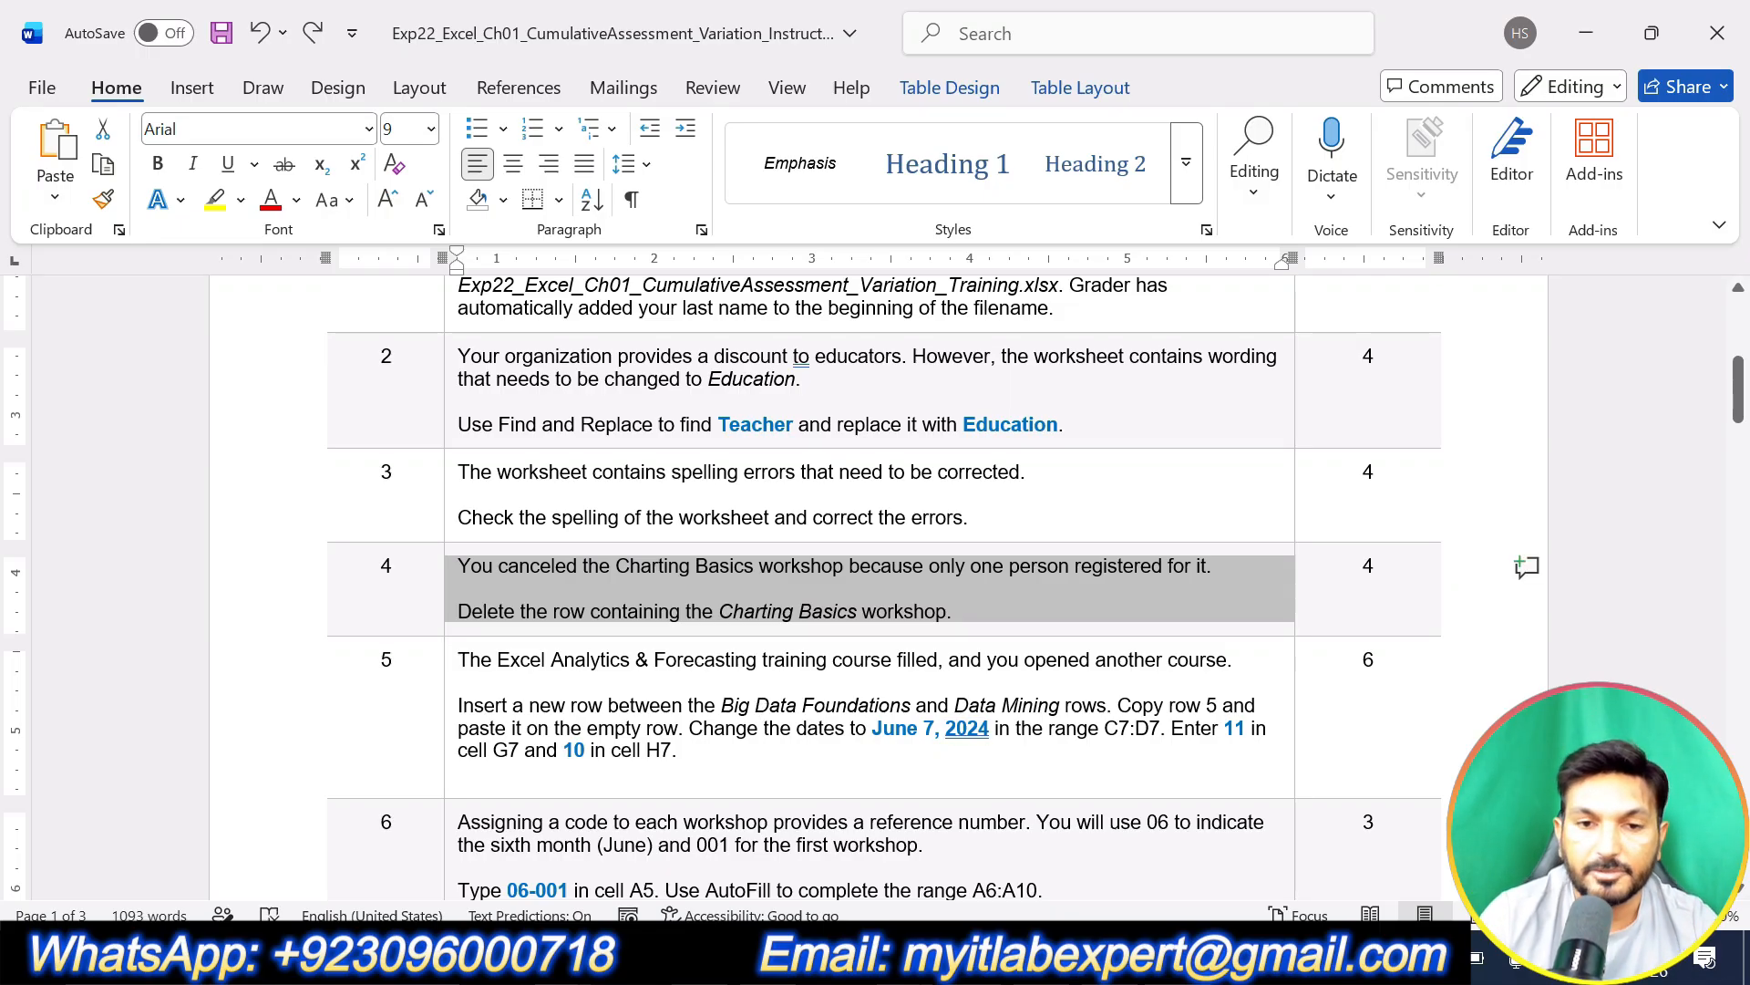
left_click_drag(702, 753, 459, 658)
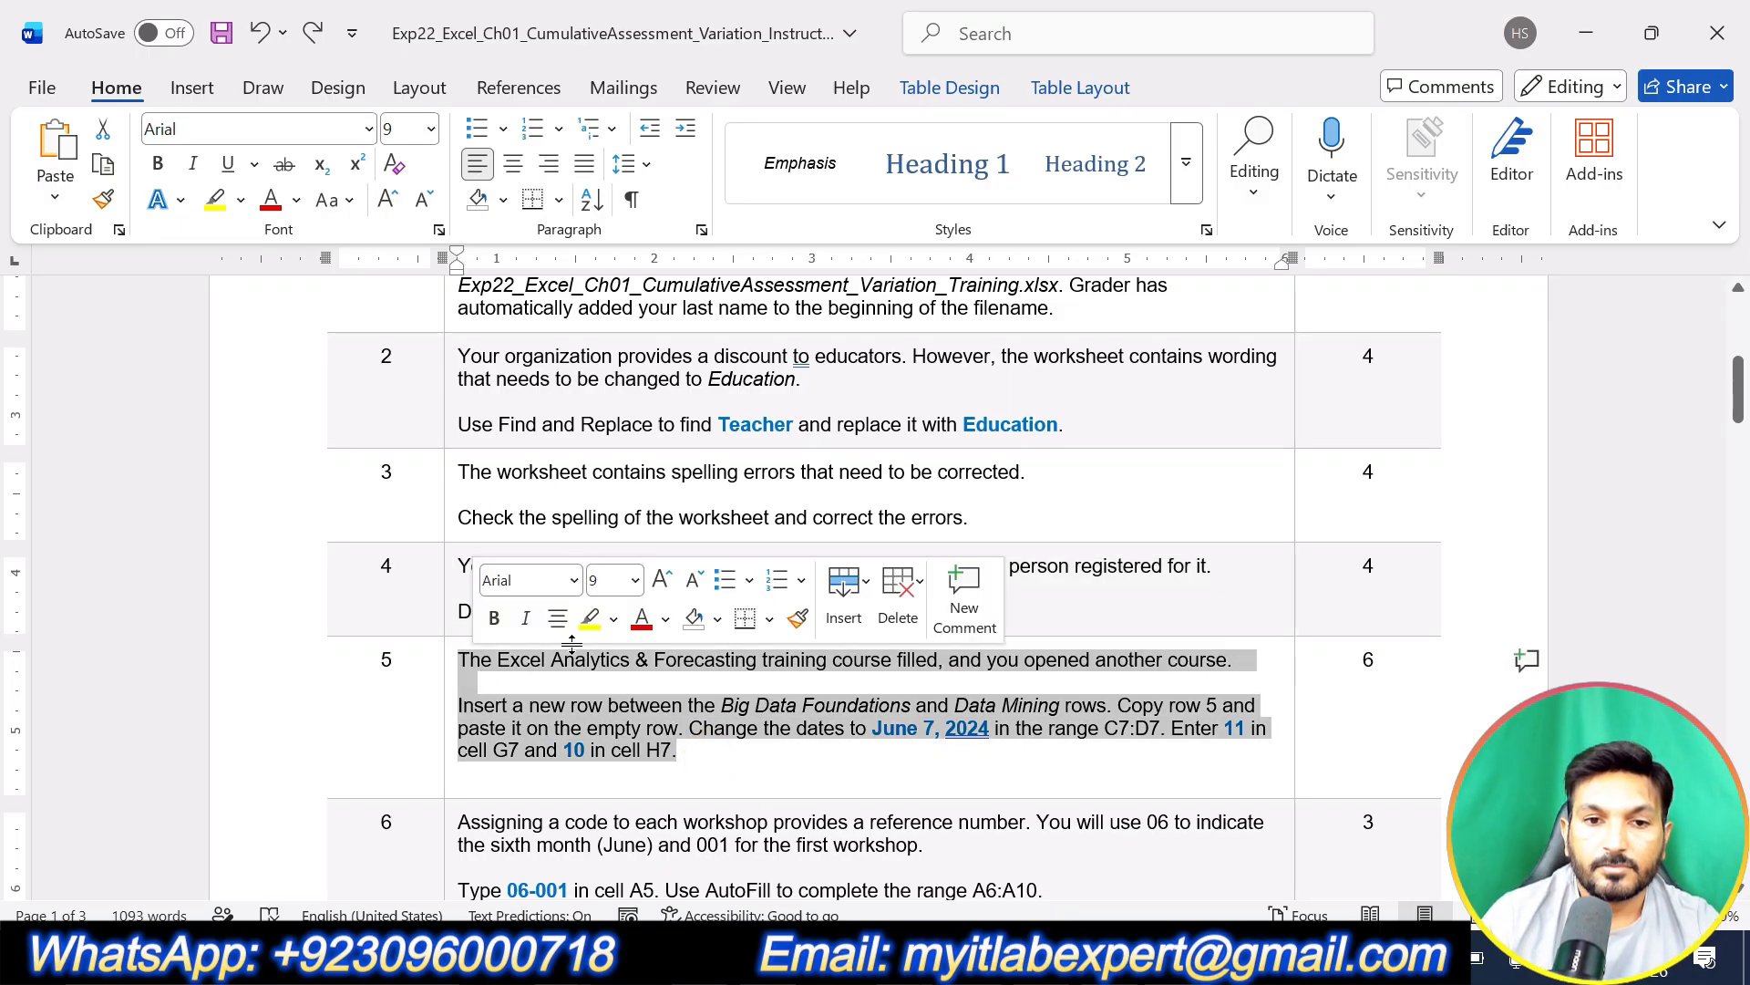
left_click(591, 619)
left_click(715, 754)
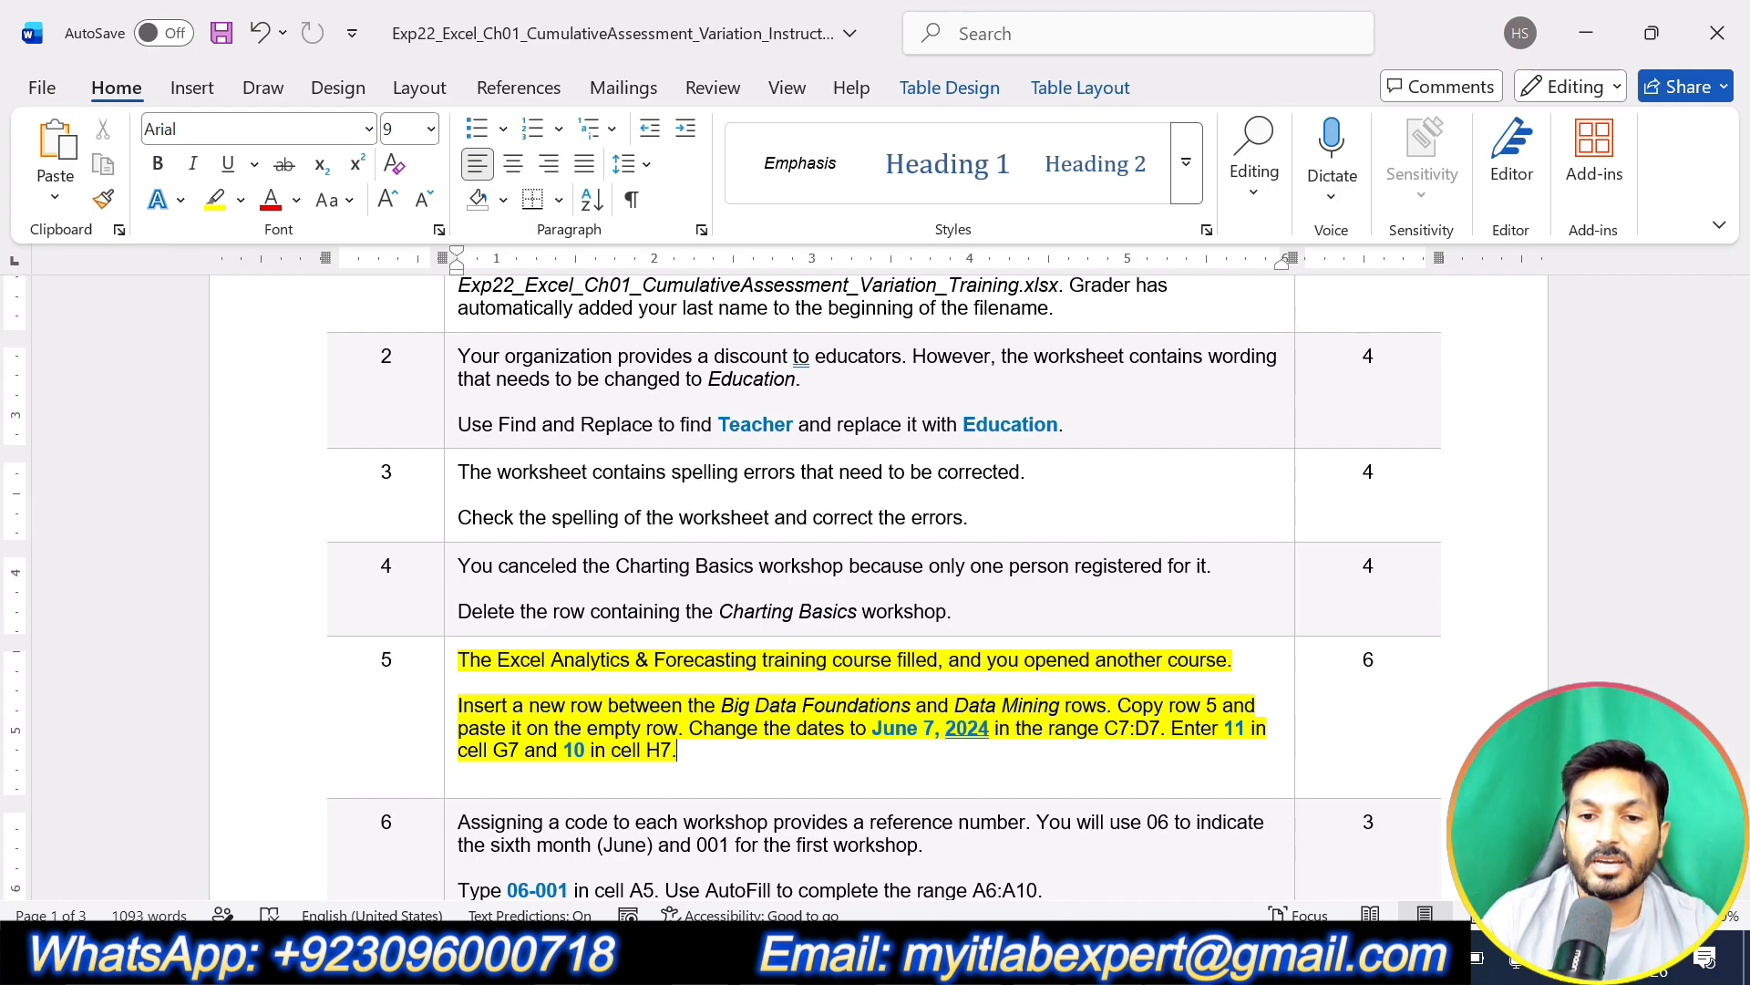
Step: Switch to the Excel workbook and insert a blank row between the Big Data Foundations and Data Mining rows
key("alt+Tab")
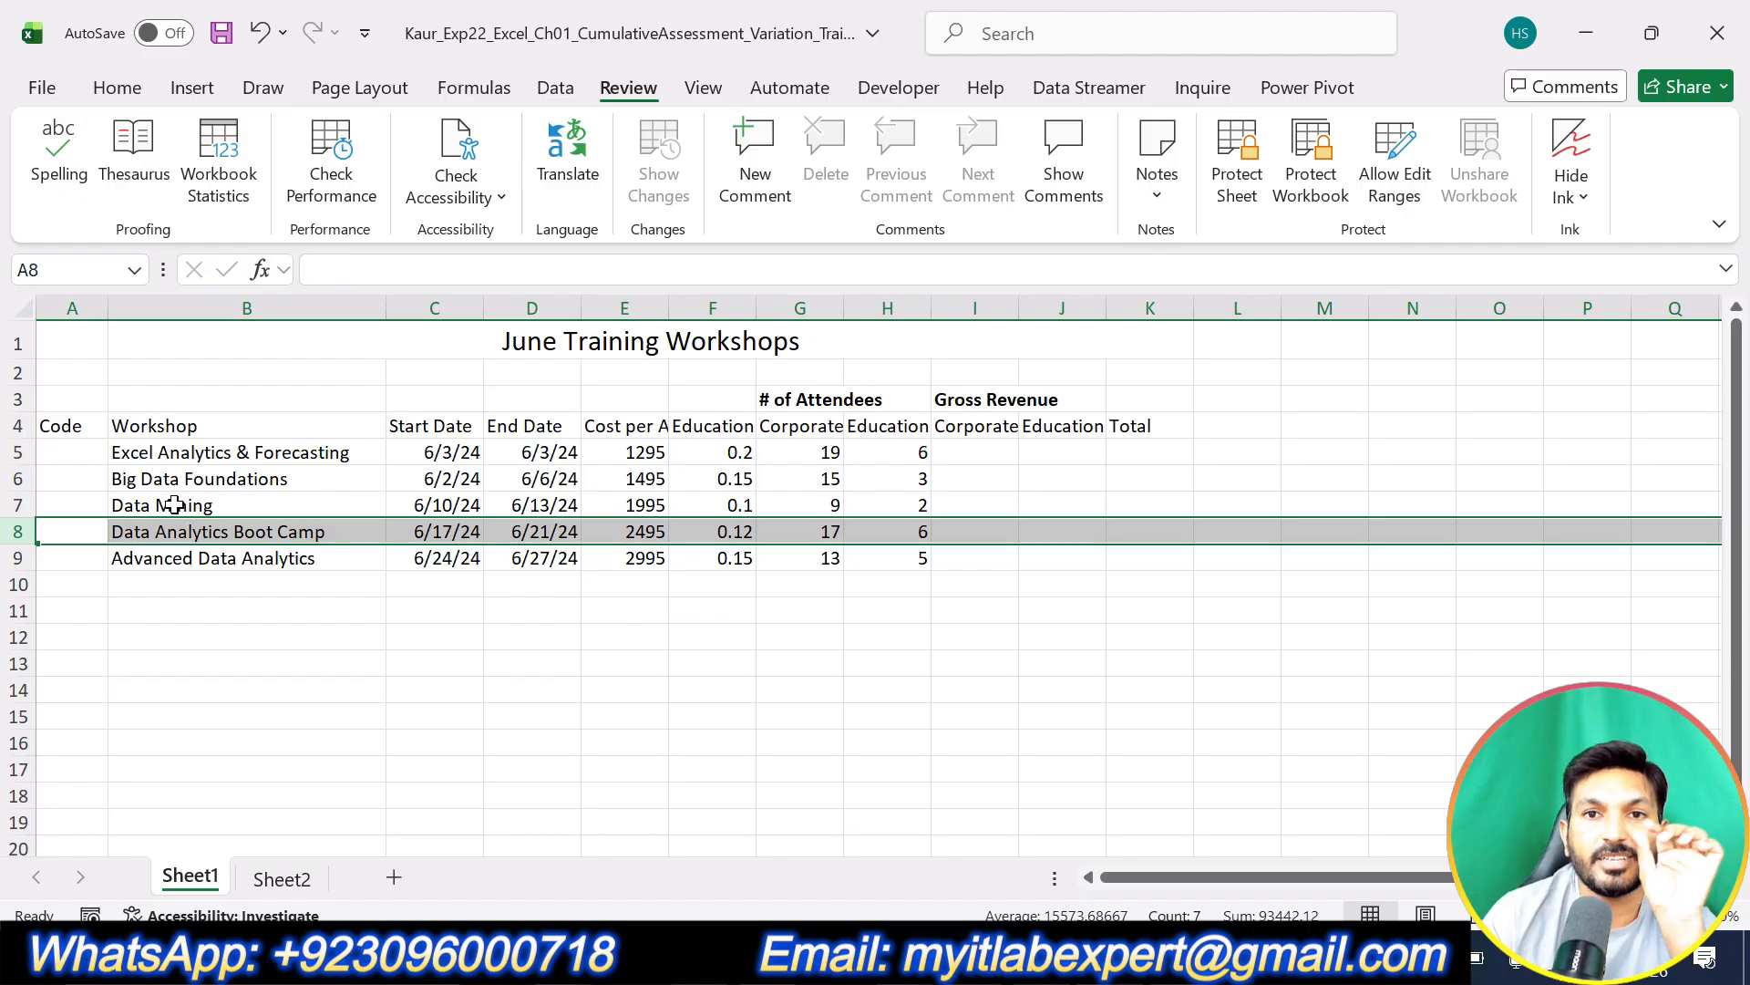
left_click(17, 504)
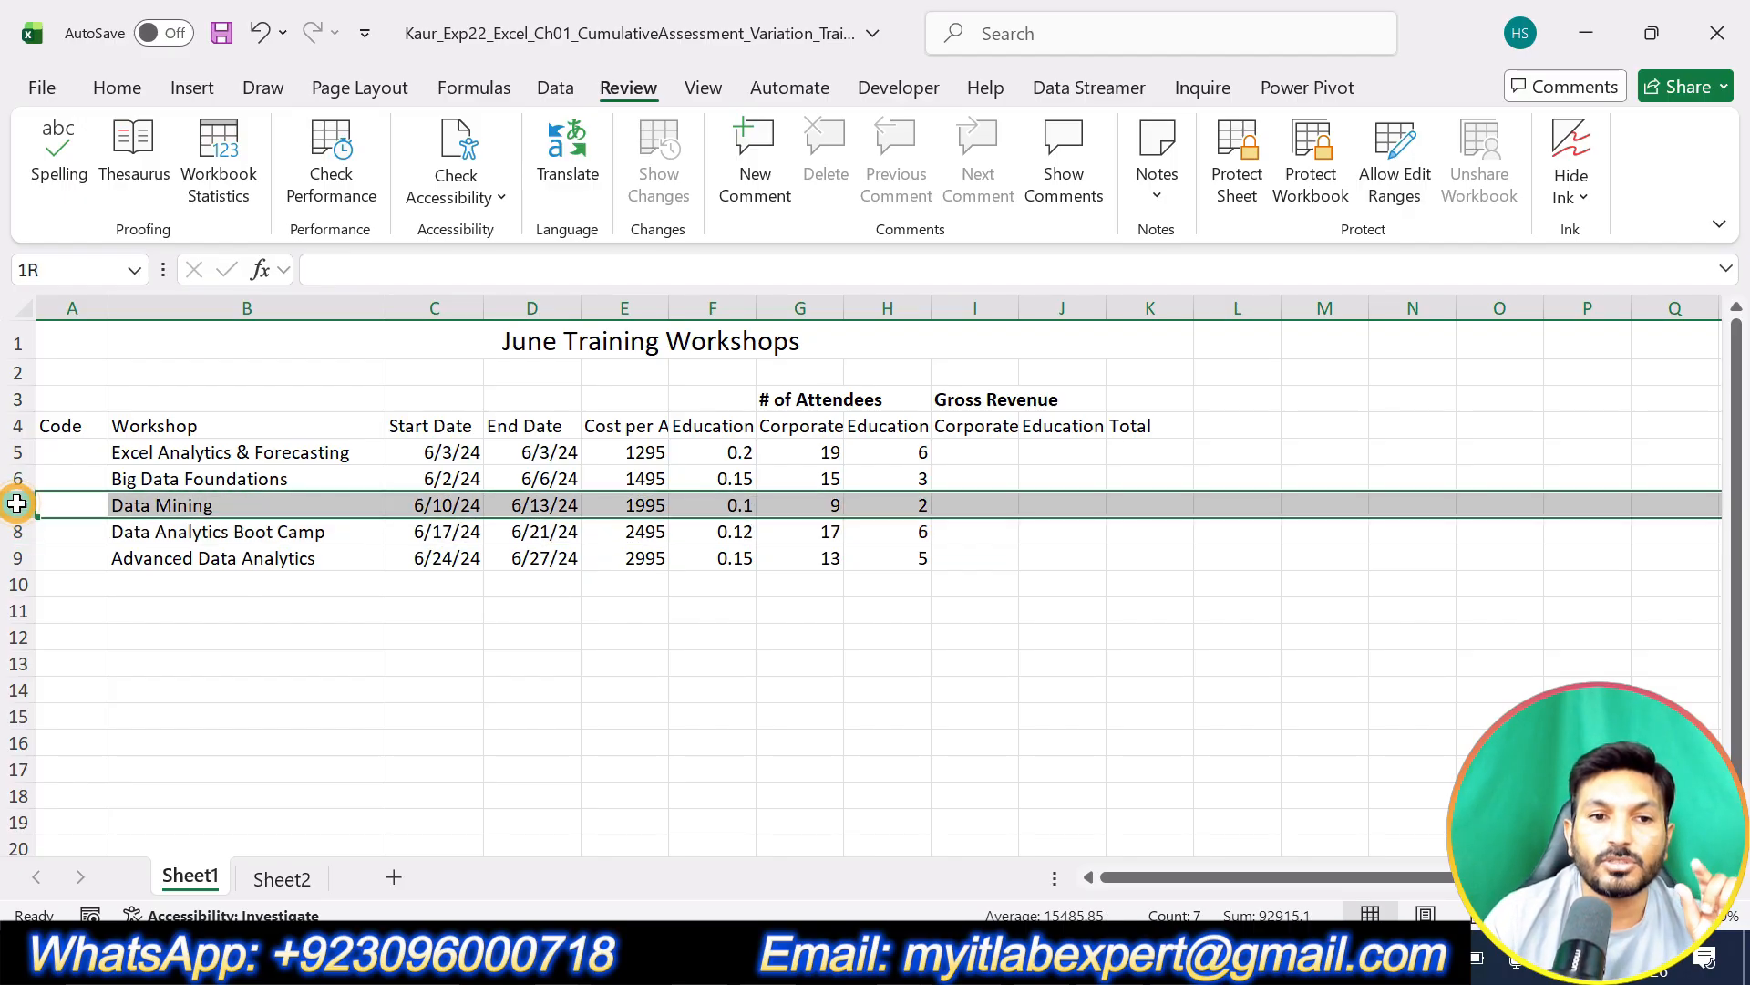
right_click(13, 504)
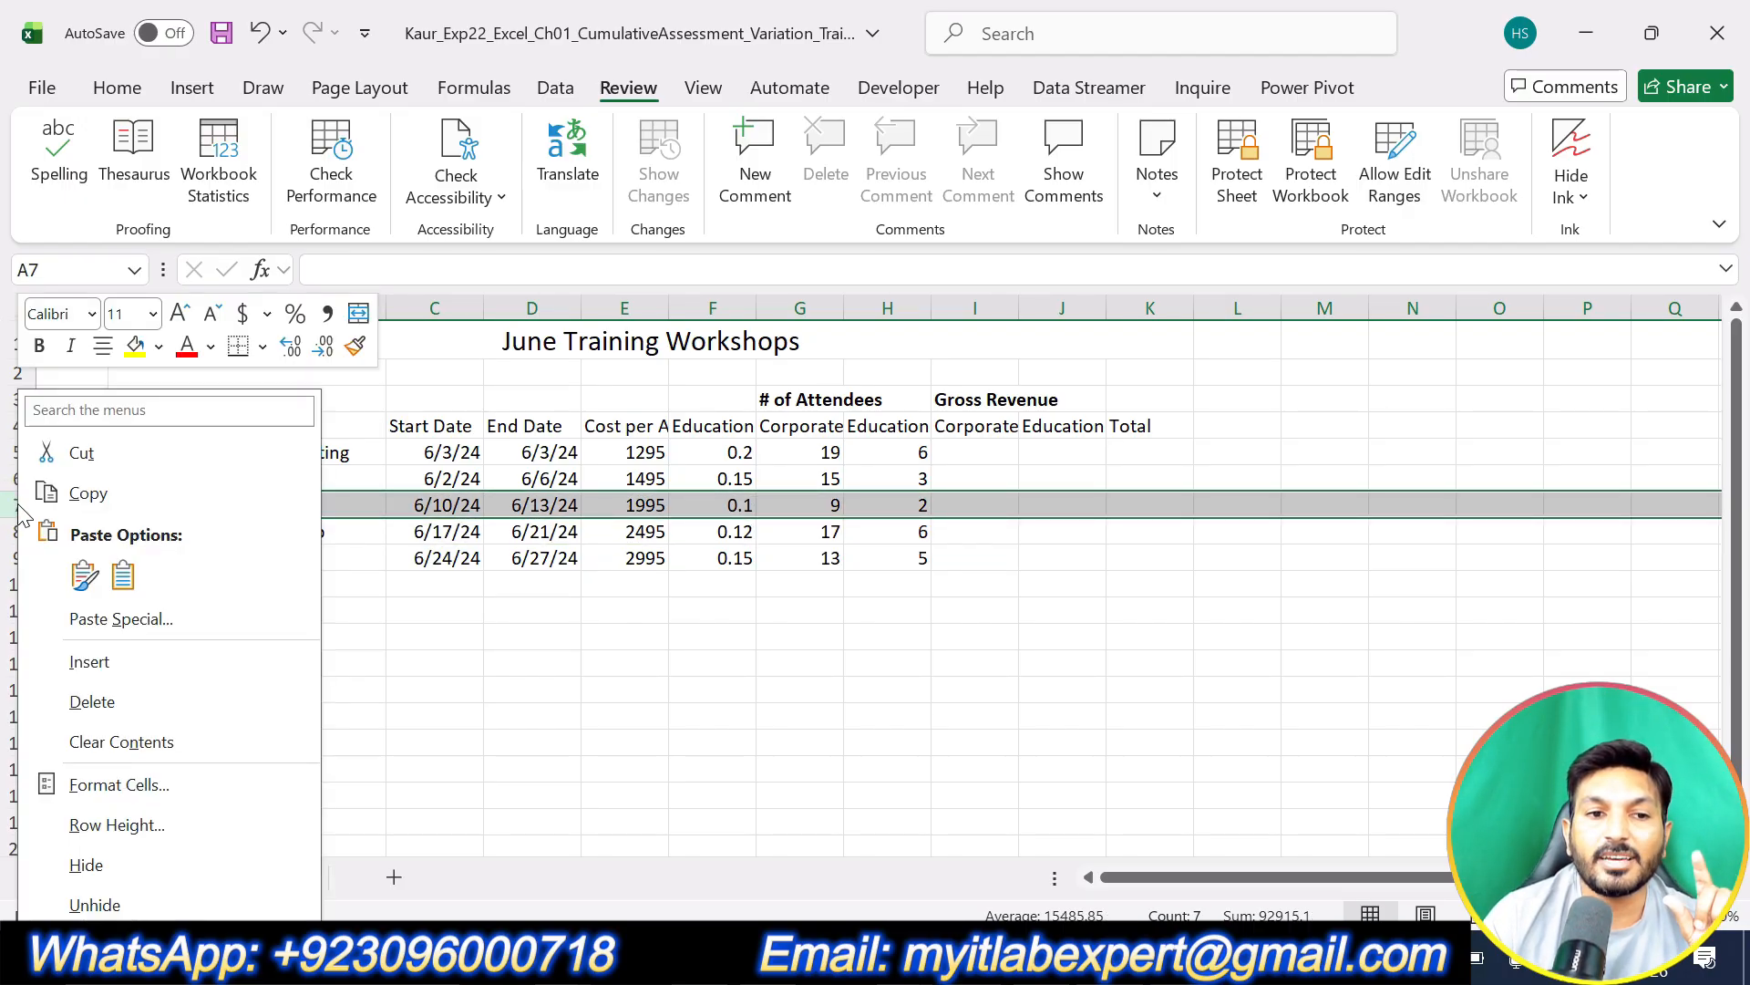
left_click(127, 668)
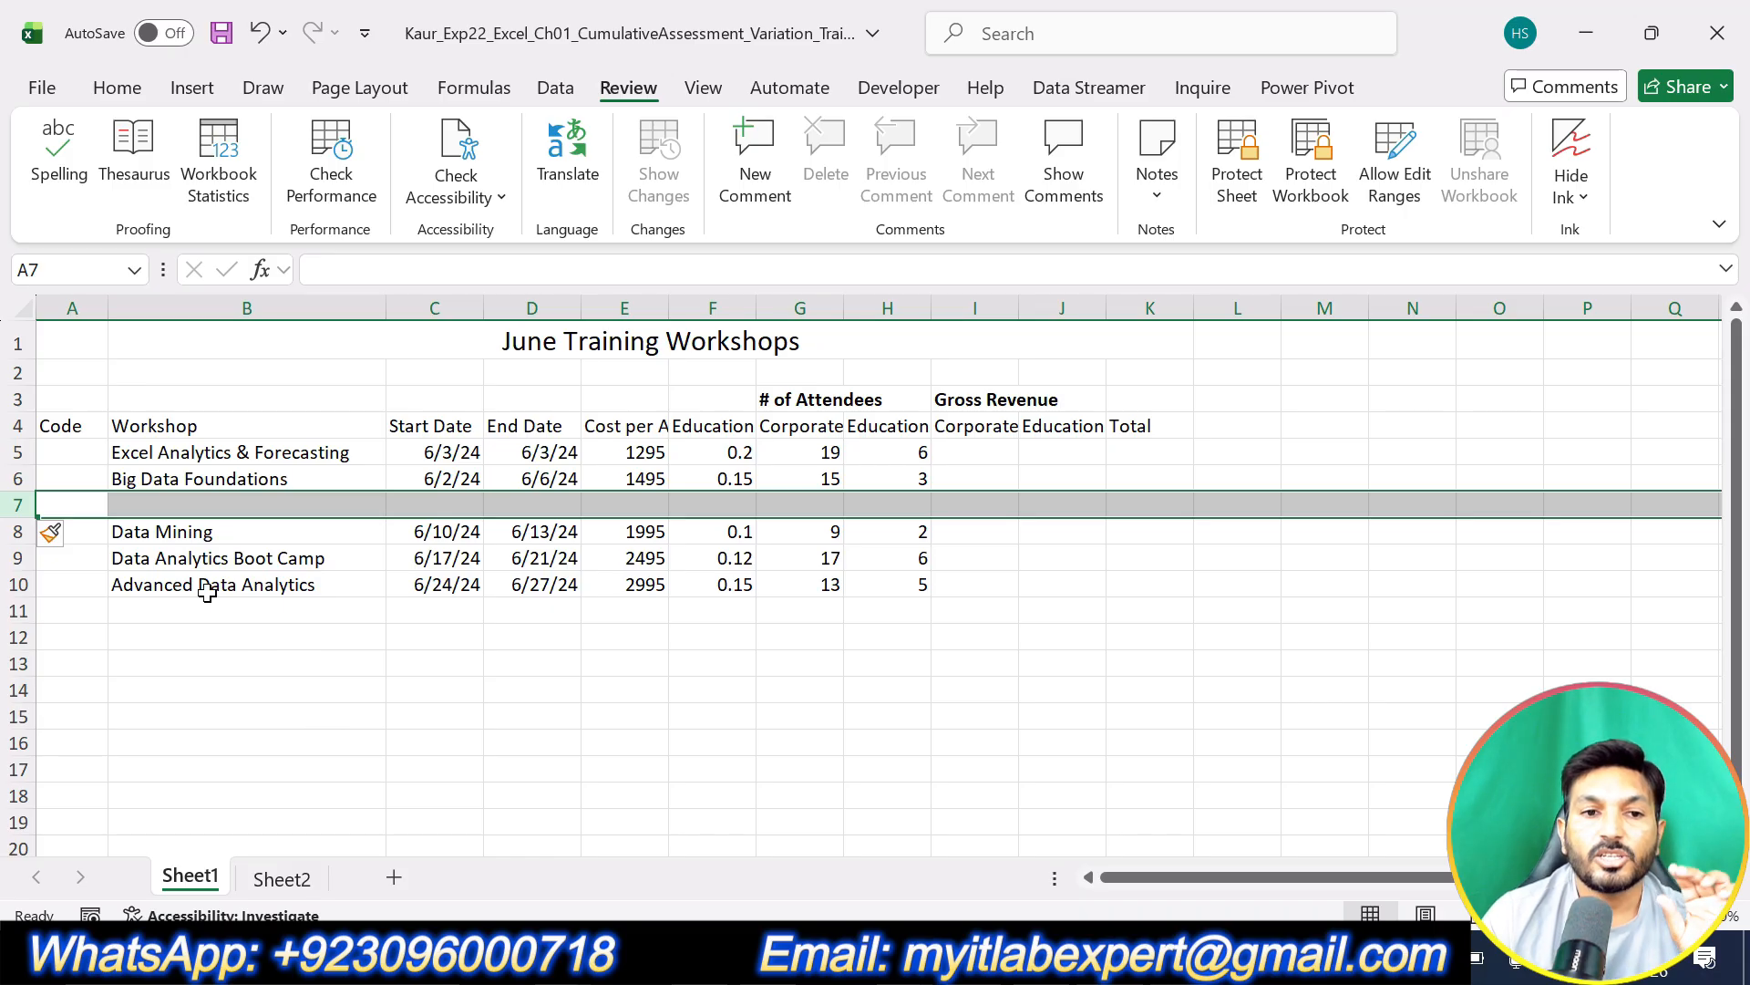
Step: Delete the blank row 7 and insert a new blank row in its place above the Data Mining row
left_click(164, 504)
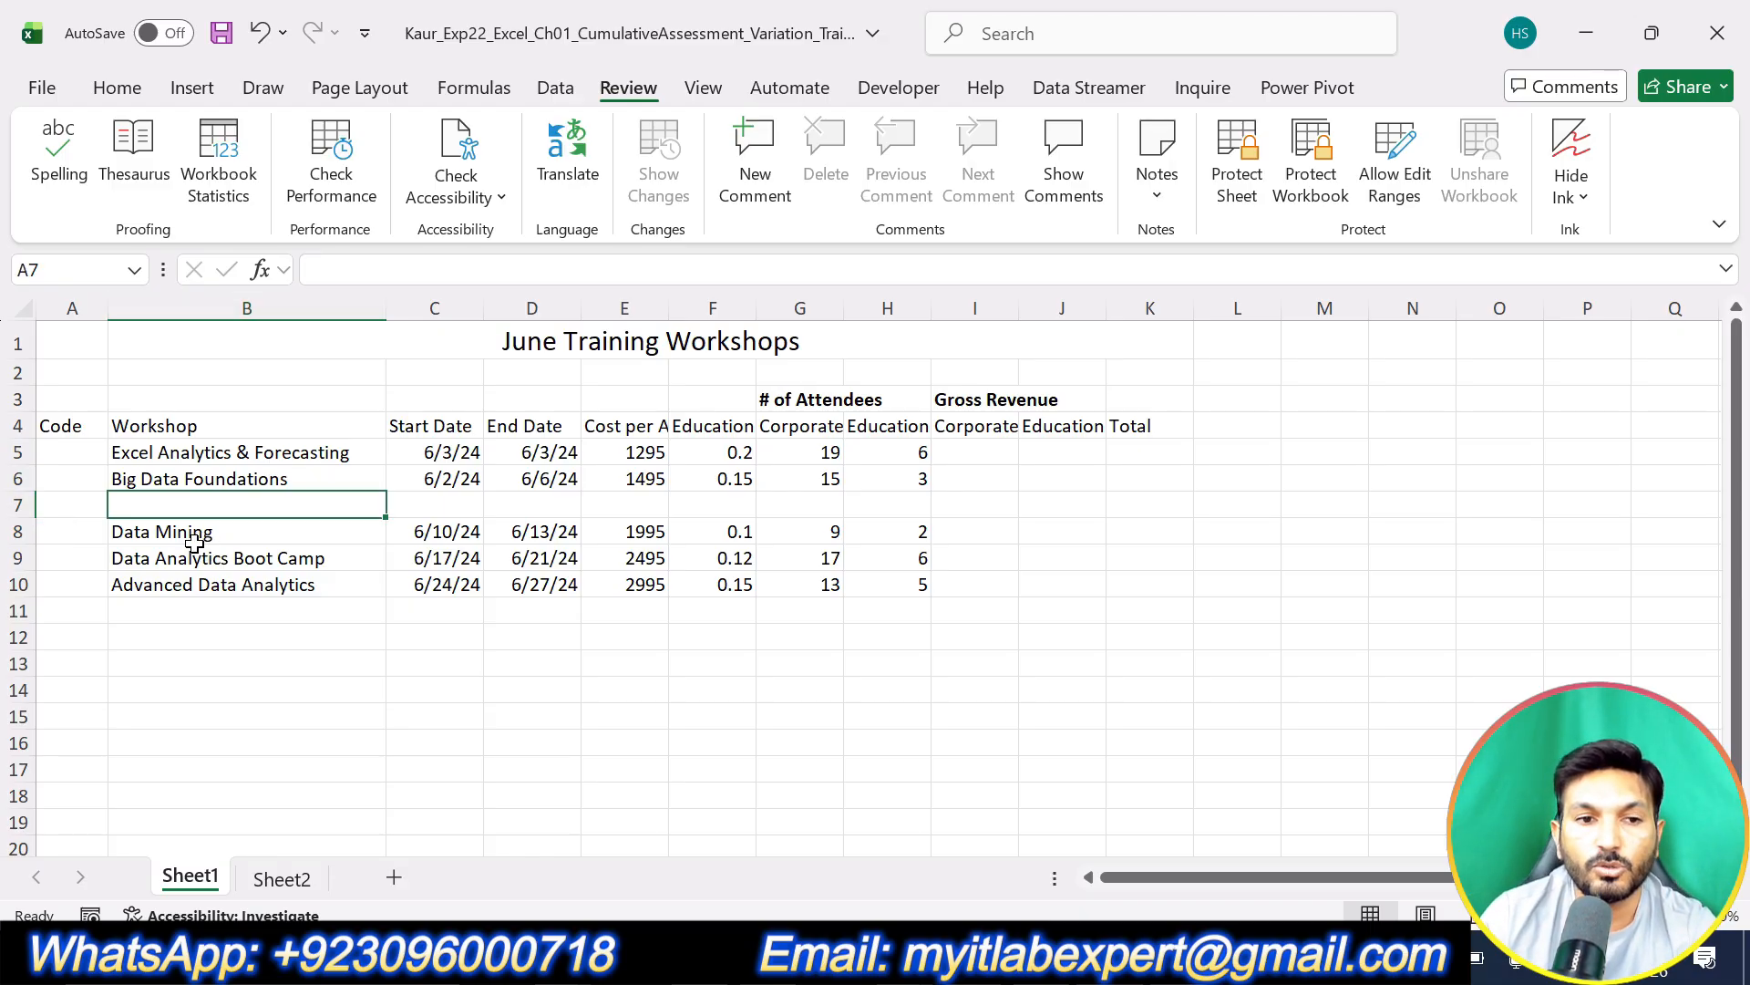
left_click(14, 504)
key("ctrl+minus")
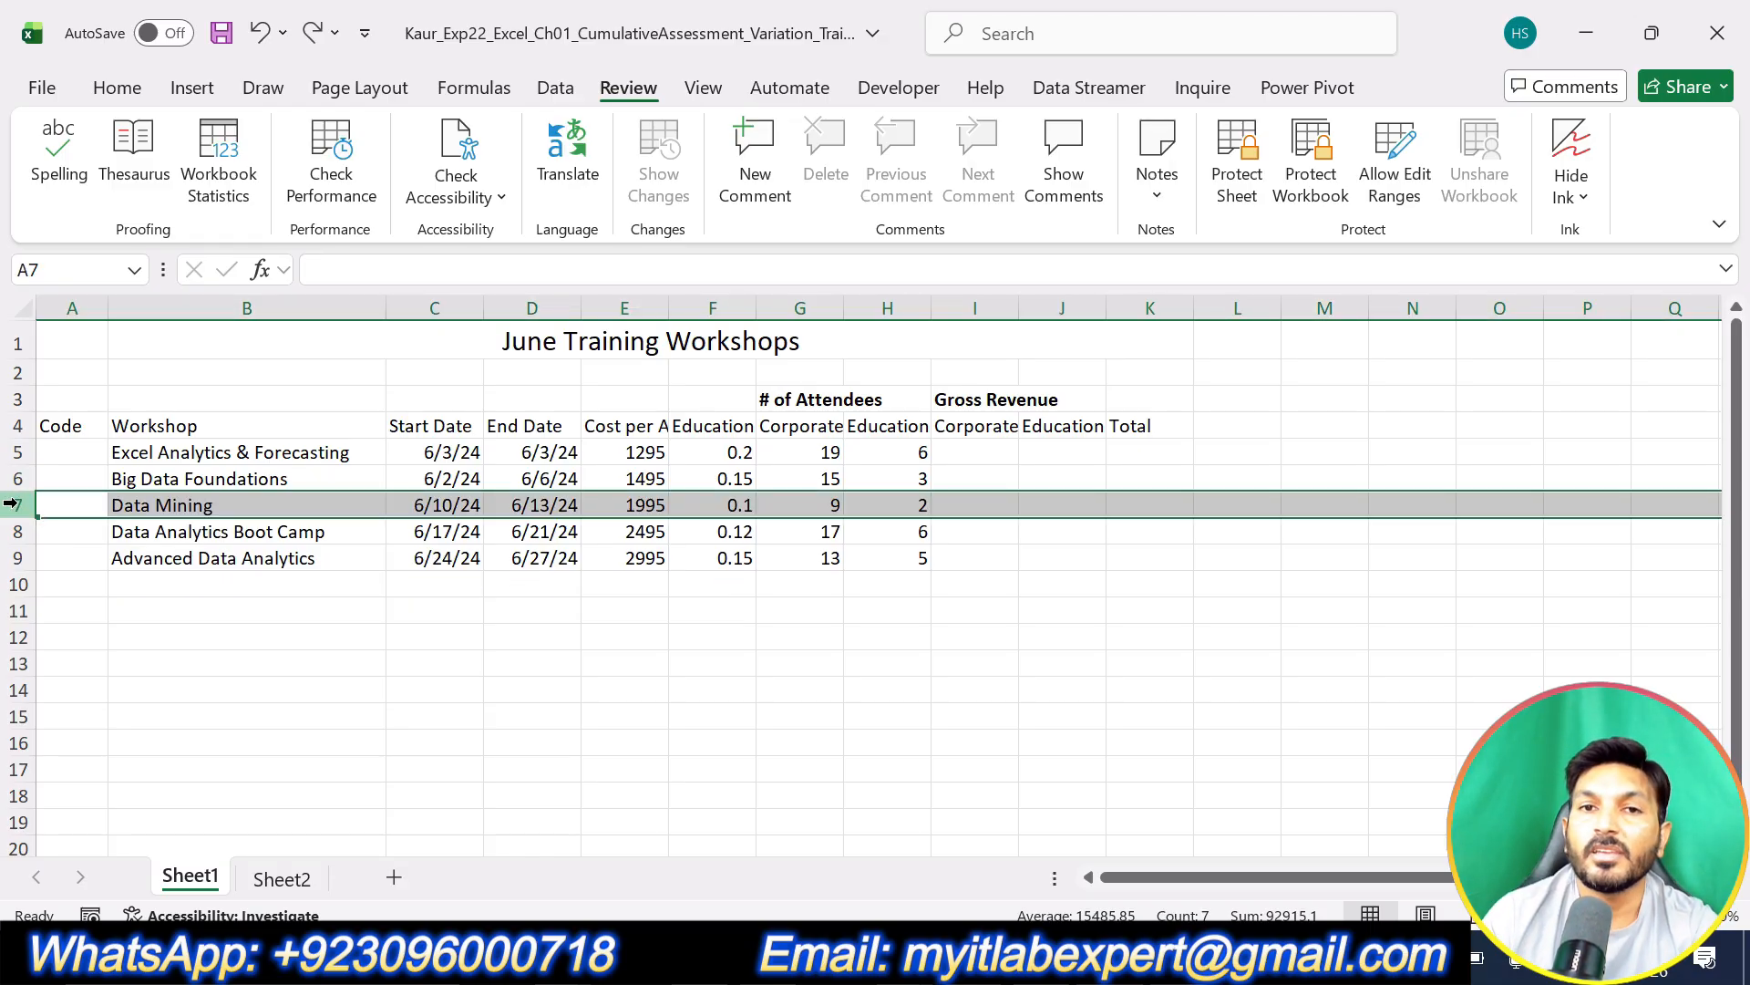
right_click(13, 504)
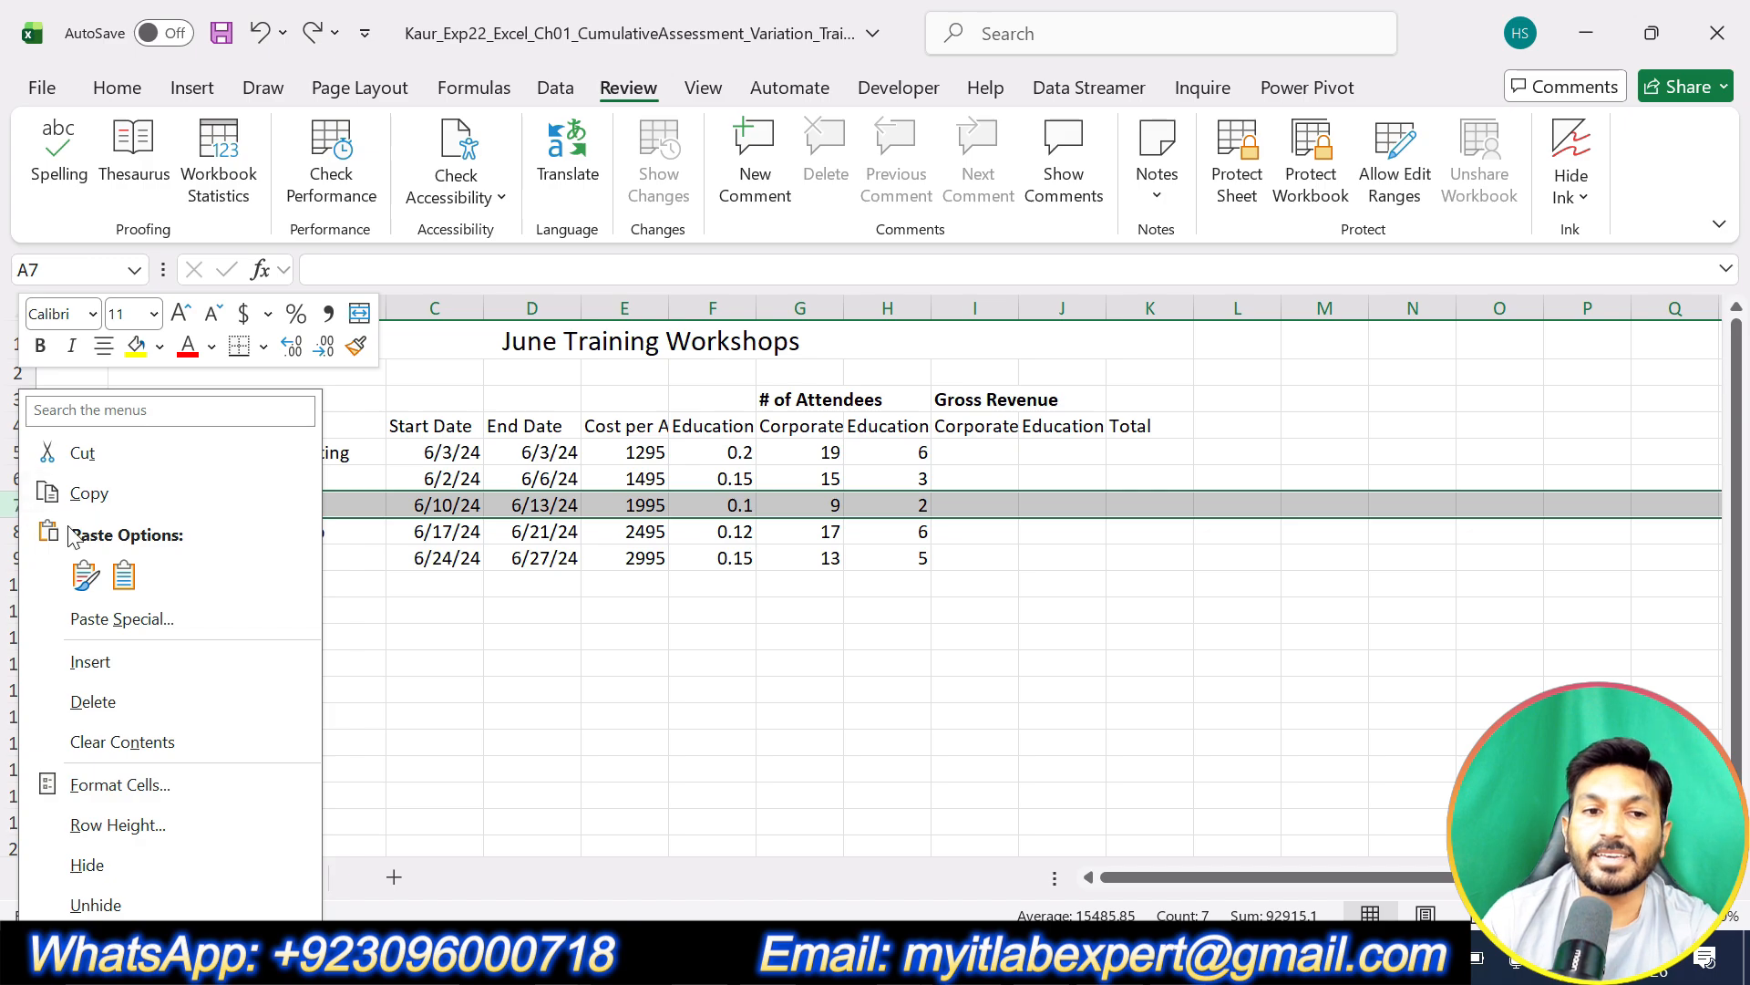
left_click(113, 658)
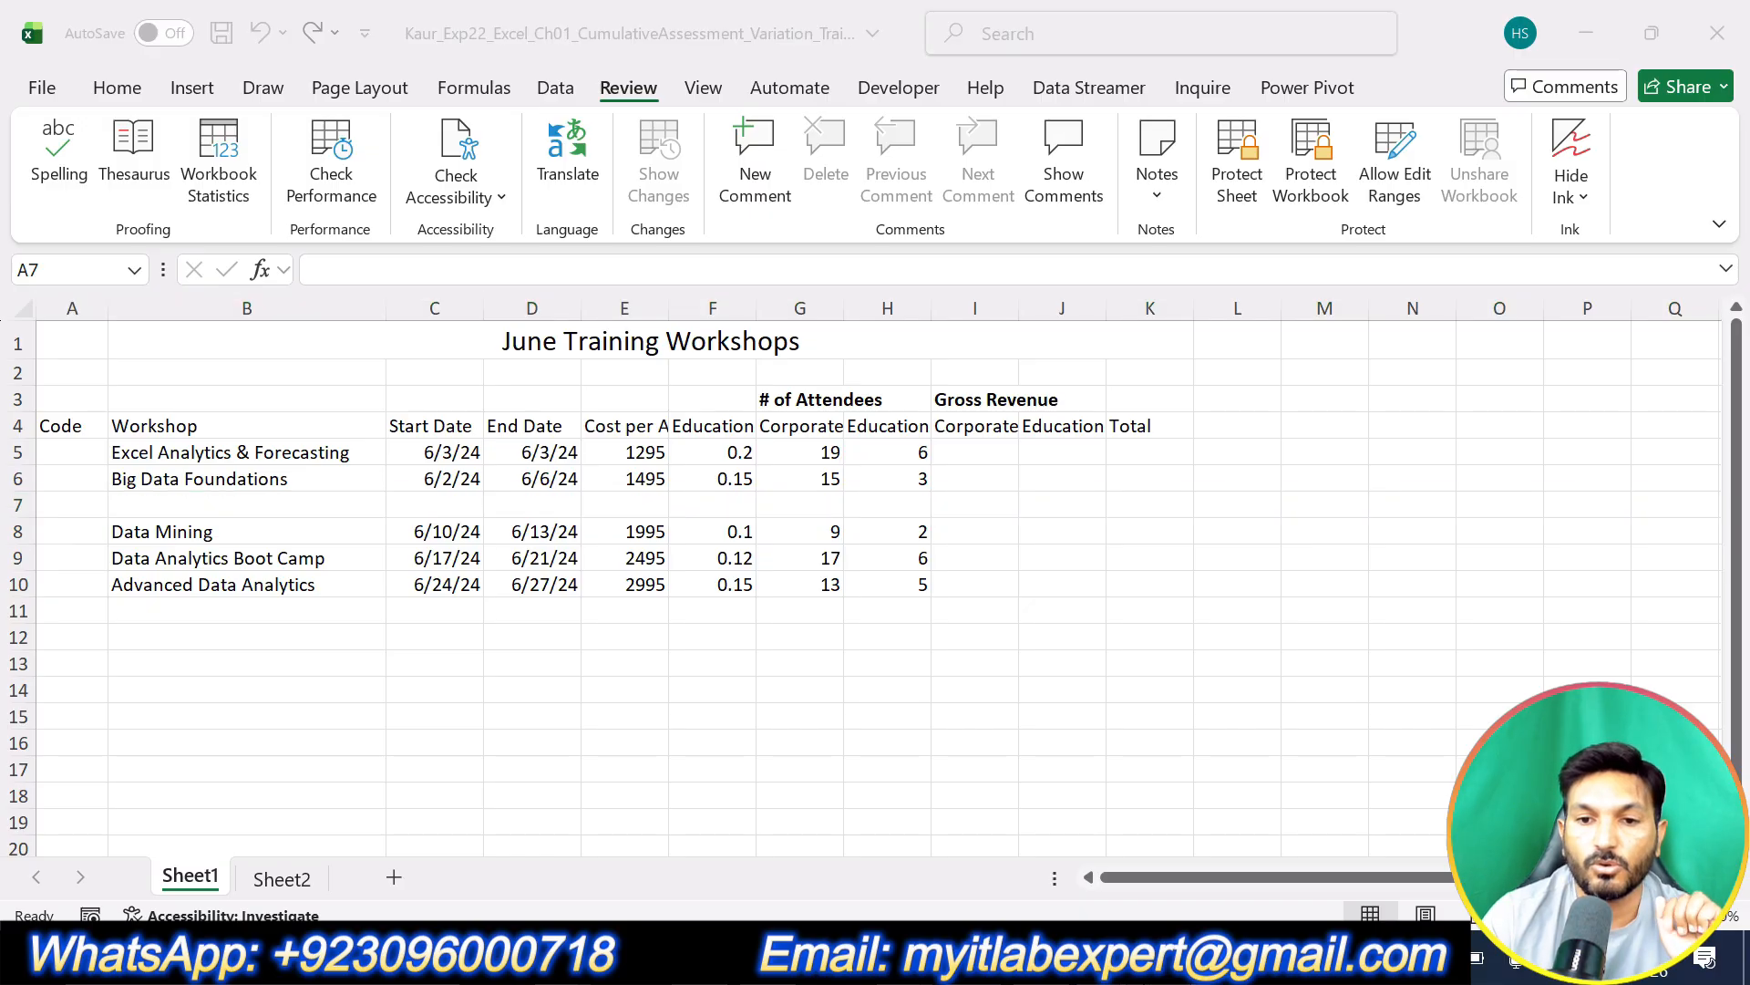
Step: Recheck the step 5 instructions in Word, return to Excel and copy row 5 onto the empty row 7
key("alt+Tab")
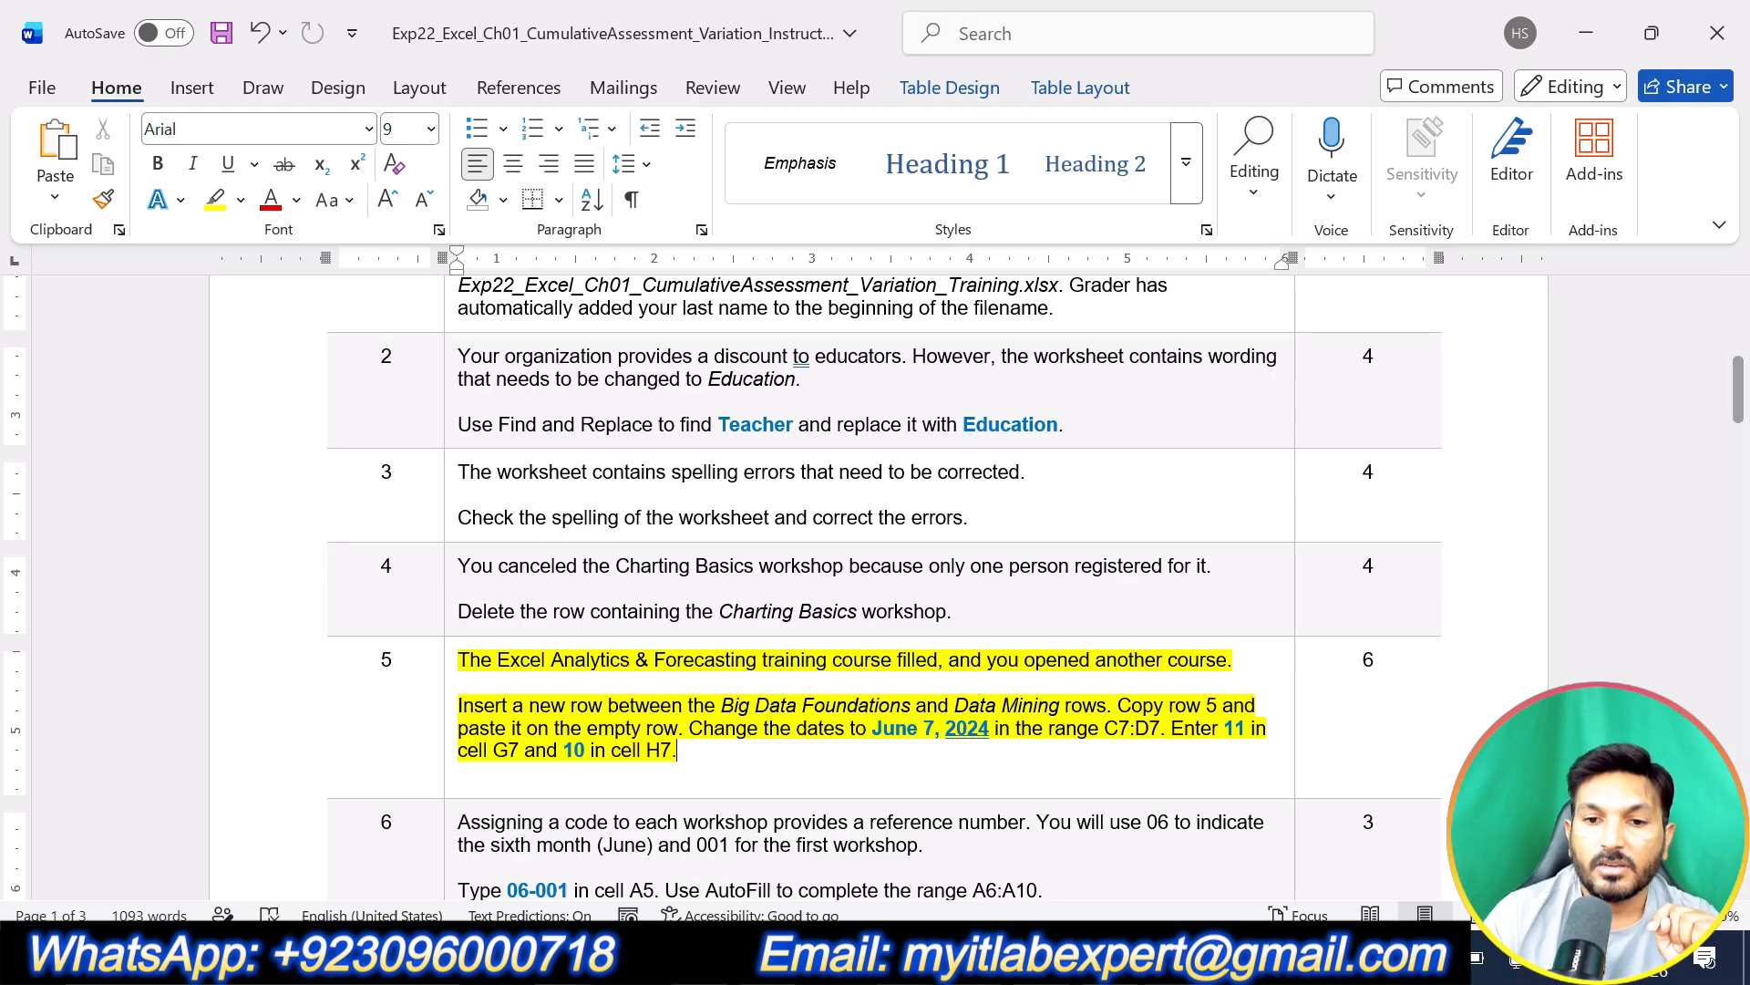
key("alt+Tab")
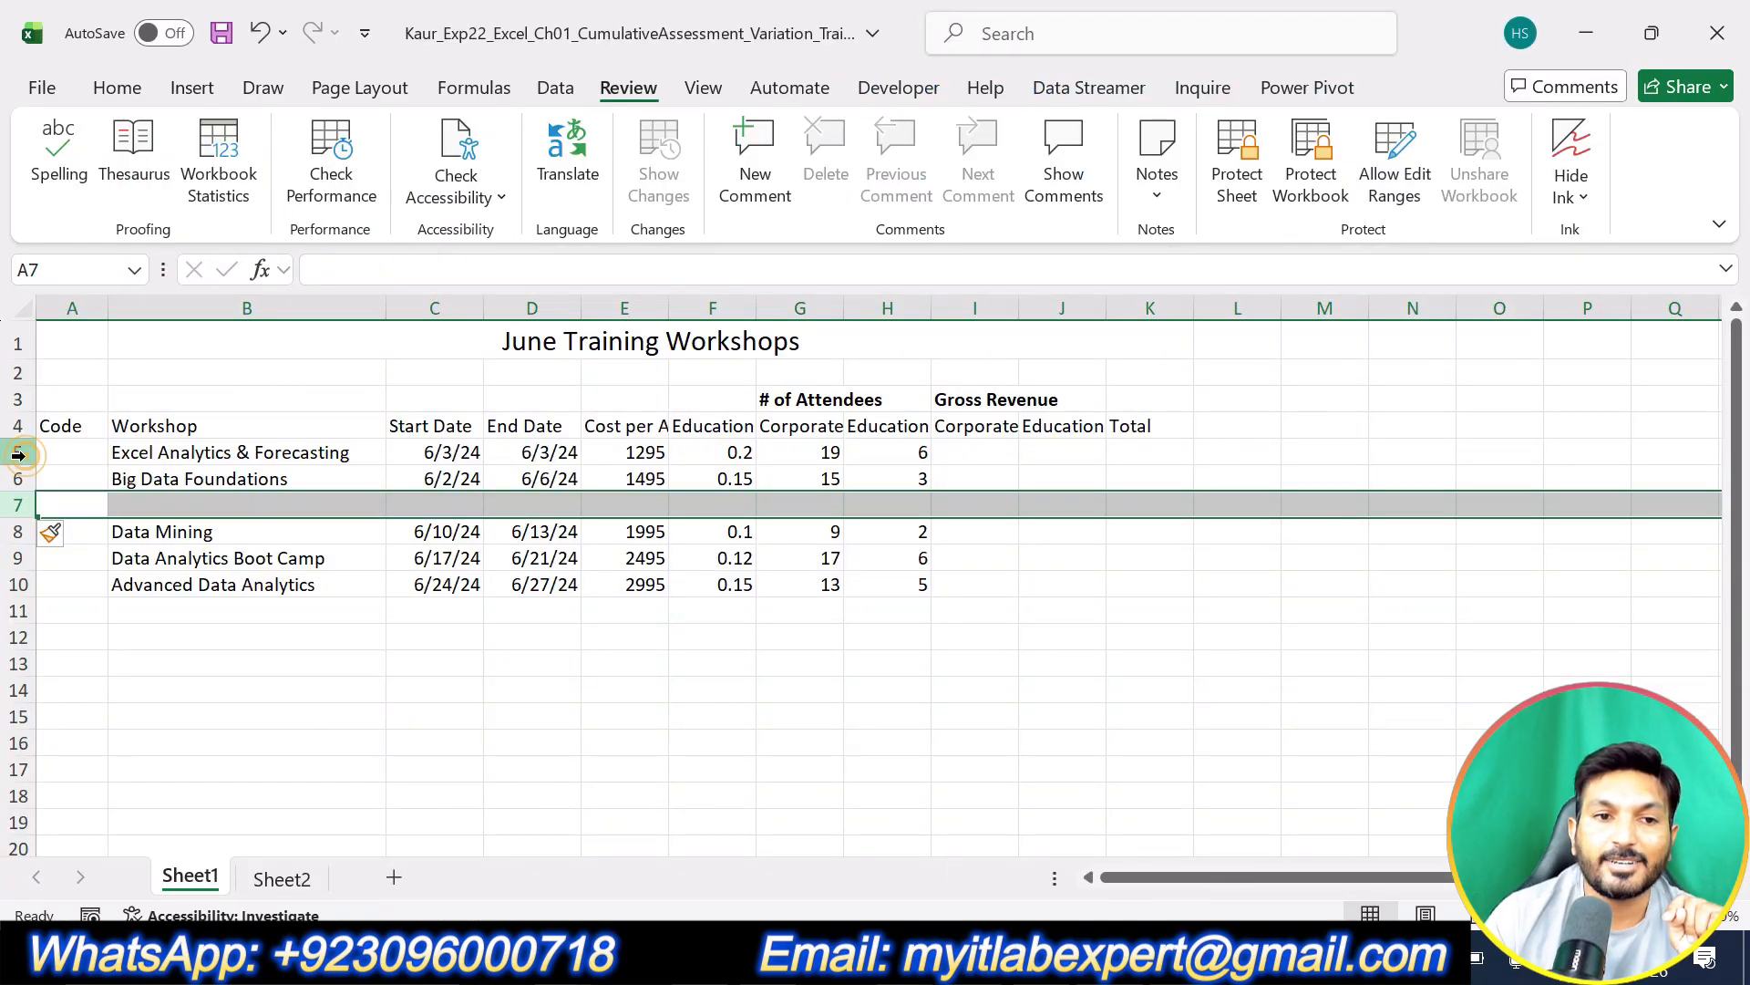
left_click(18, 453)
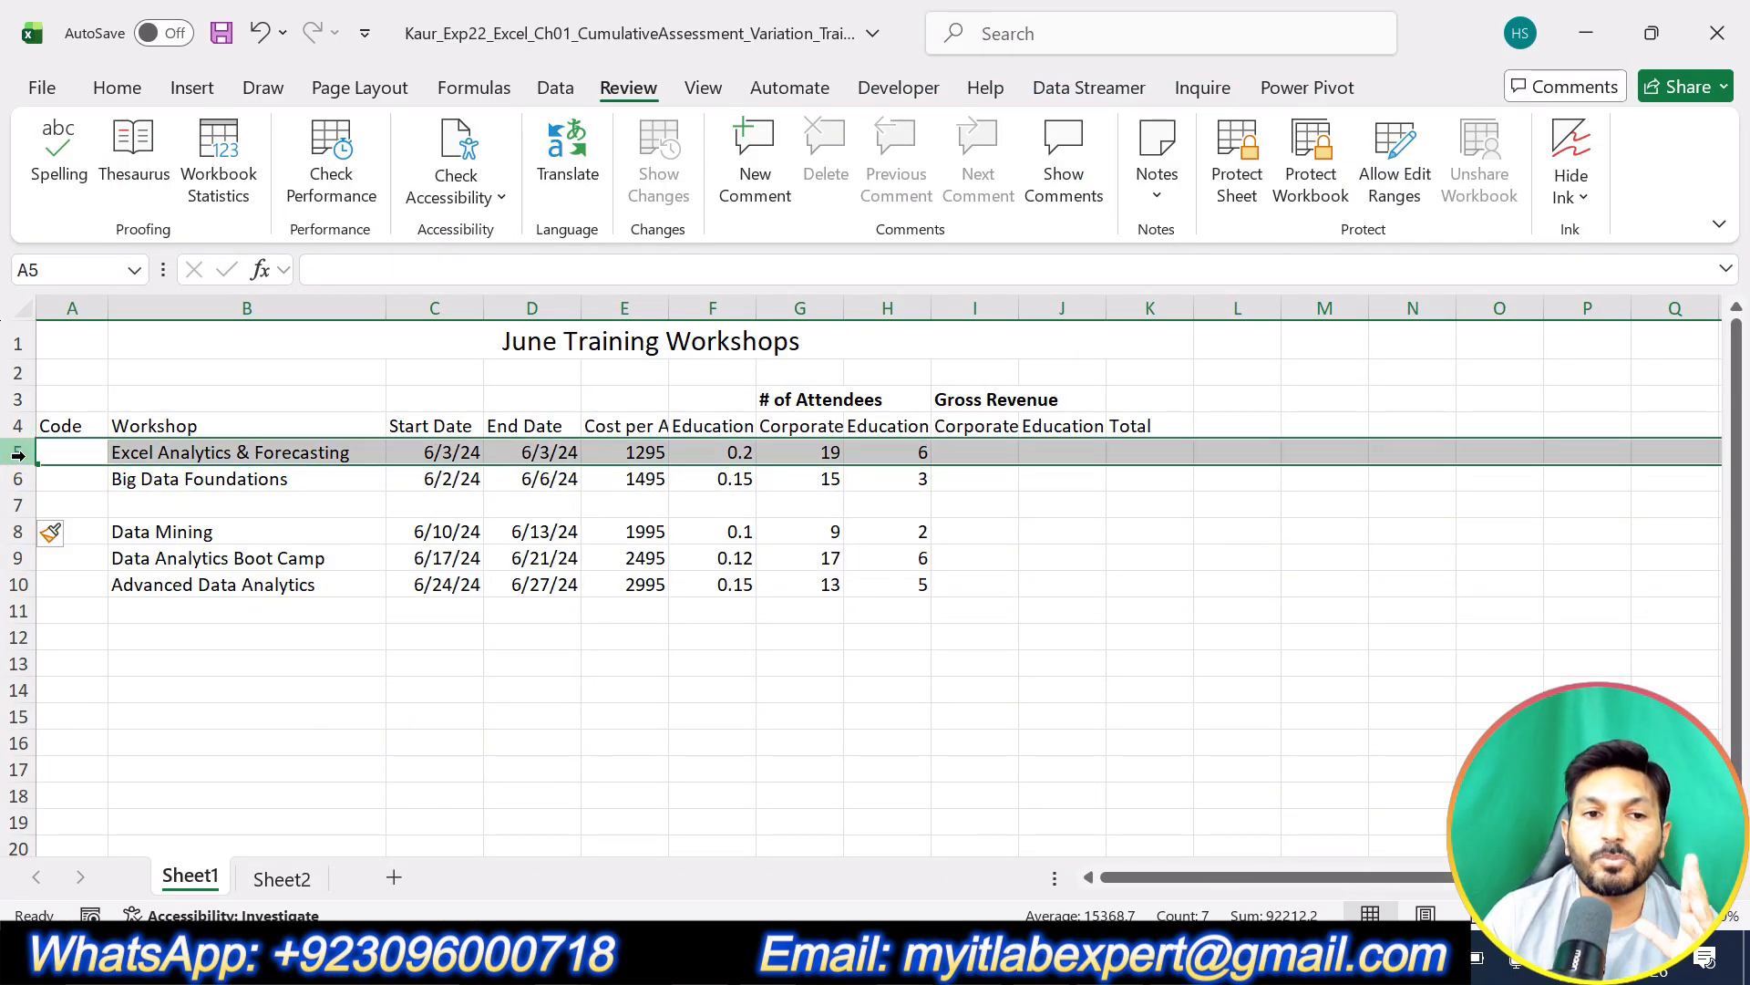
right_click(19, 453)
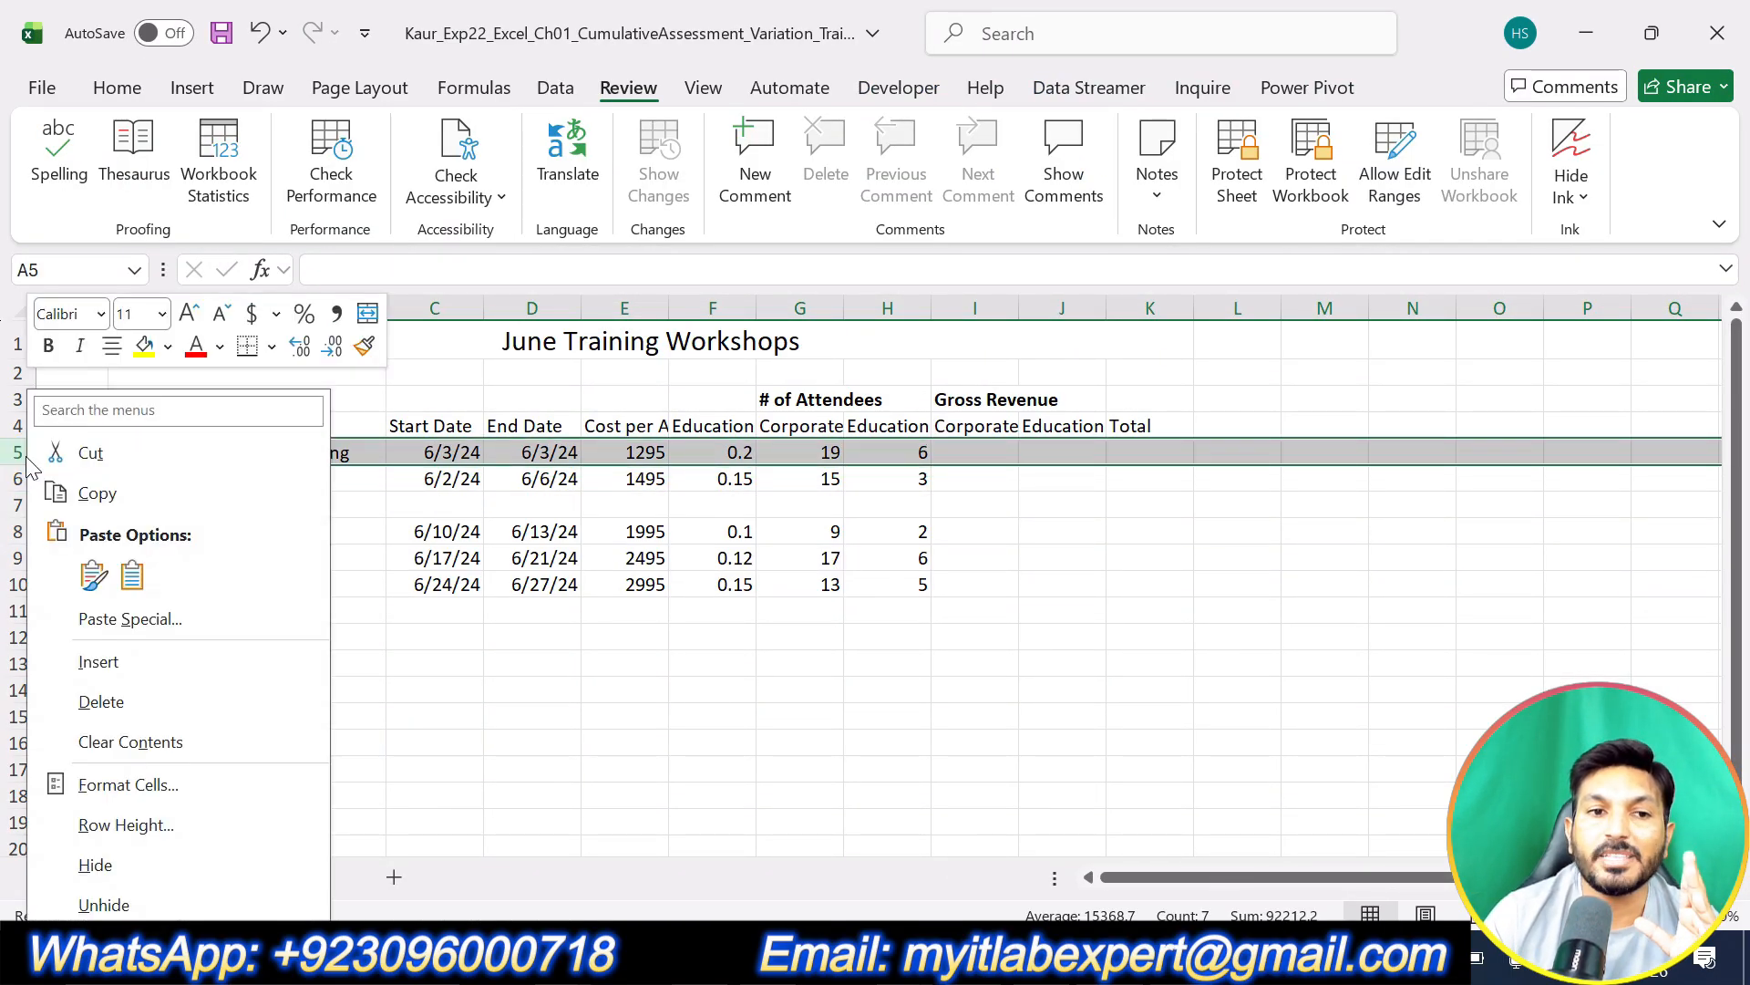
left_click(95, 495)
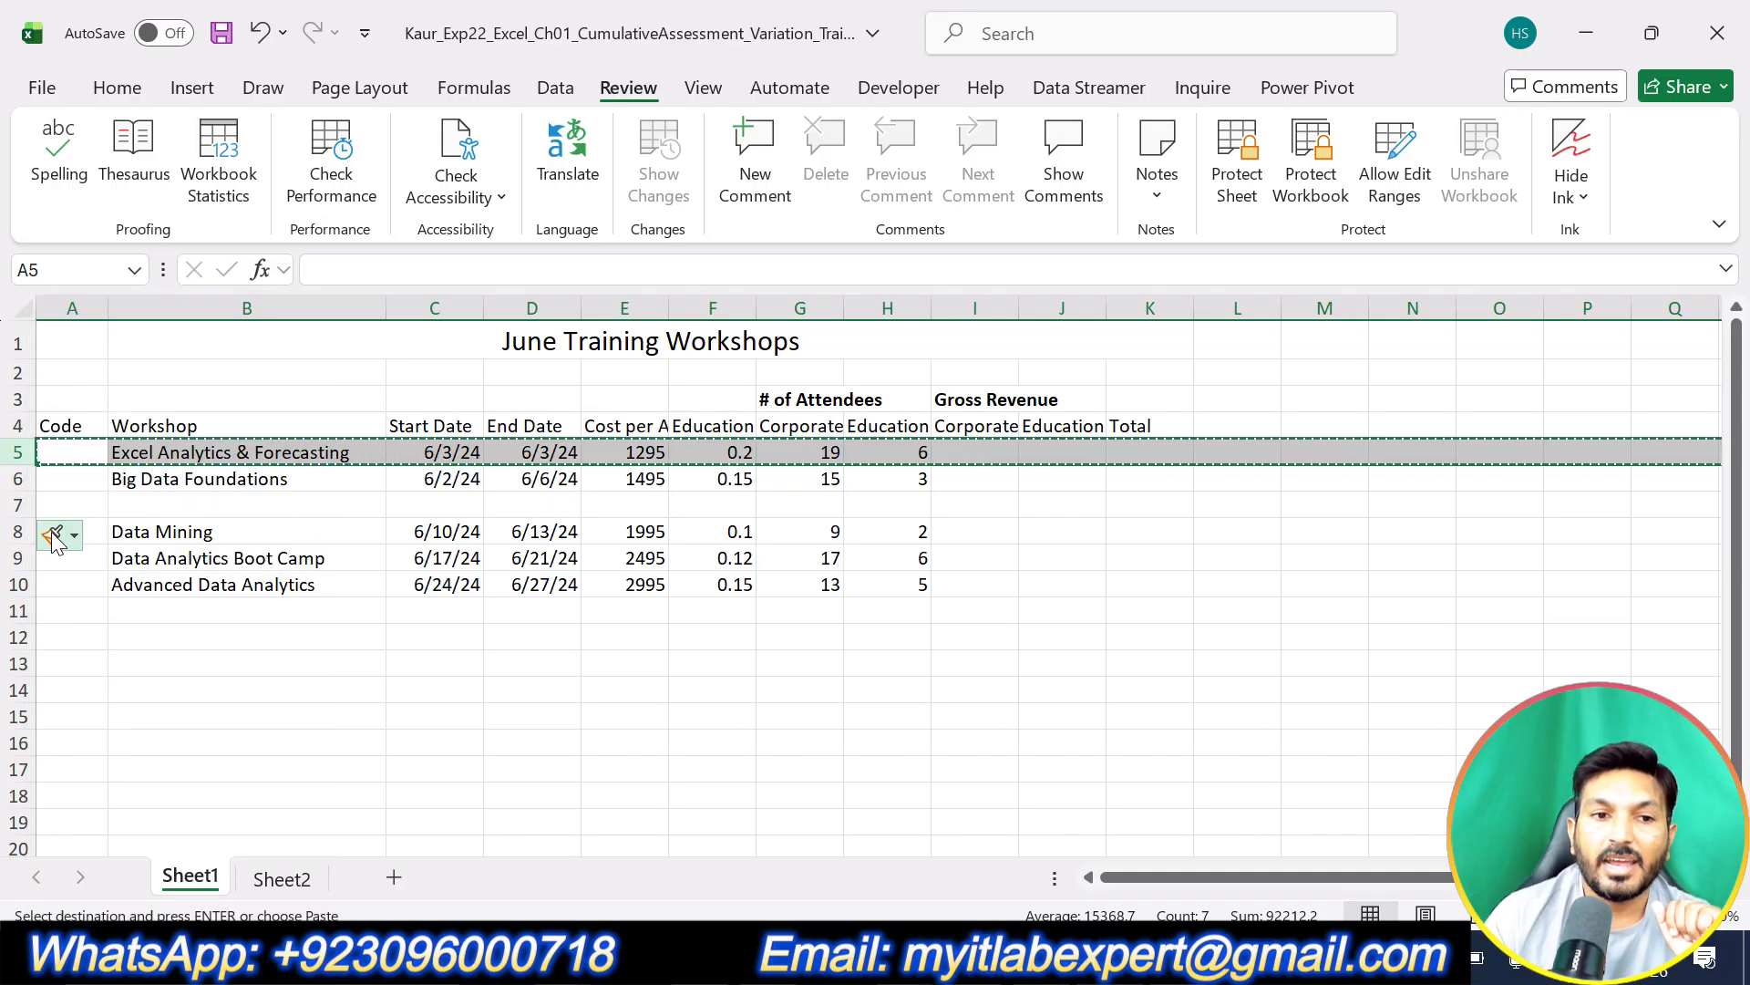
left_click(7, 499)
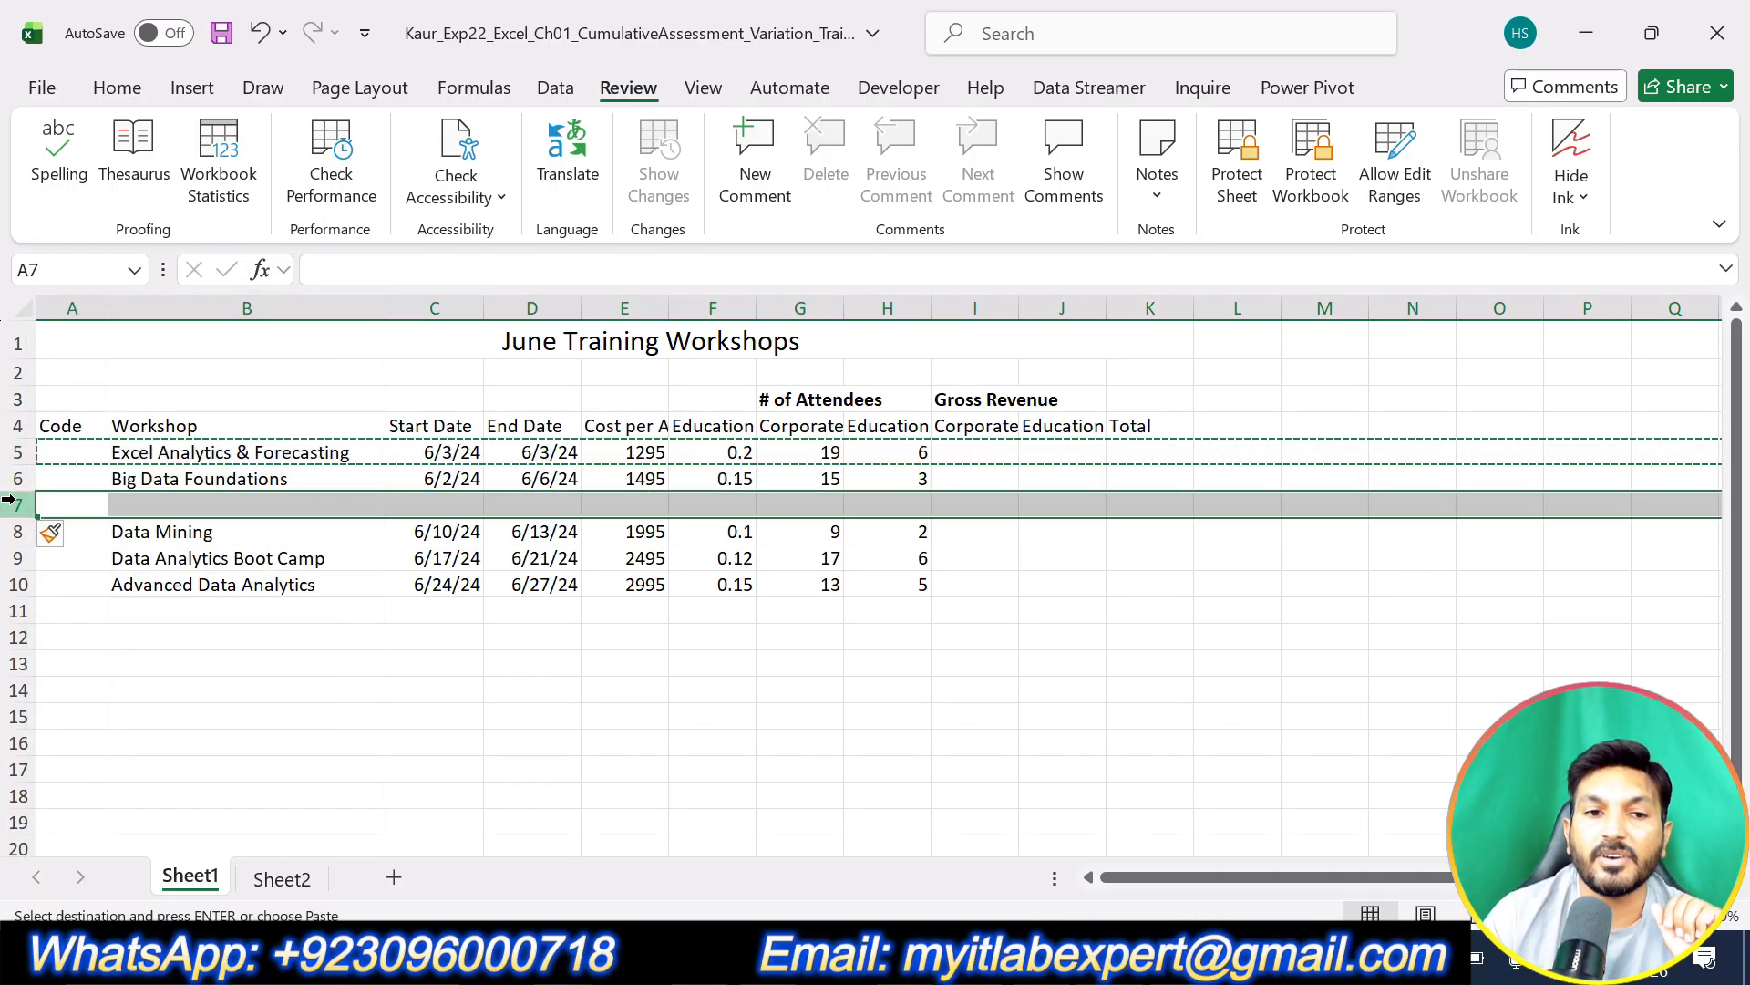
left_click(117, 88)
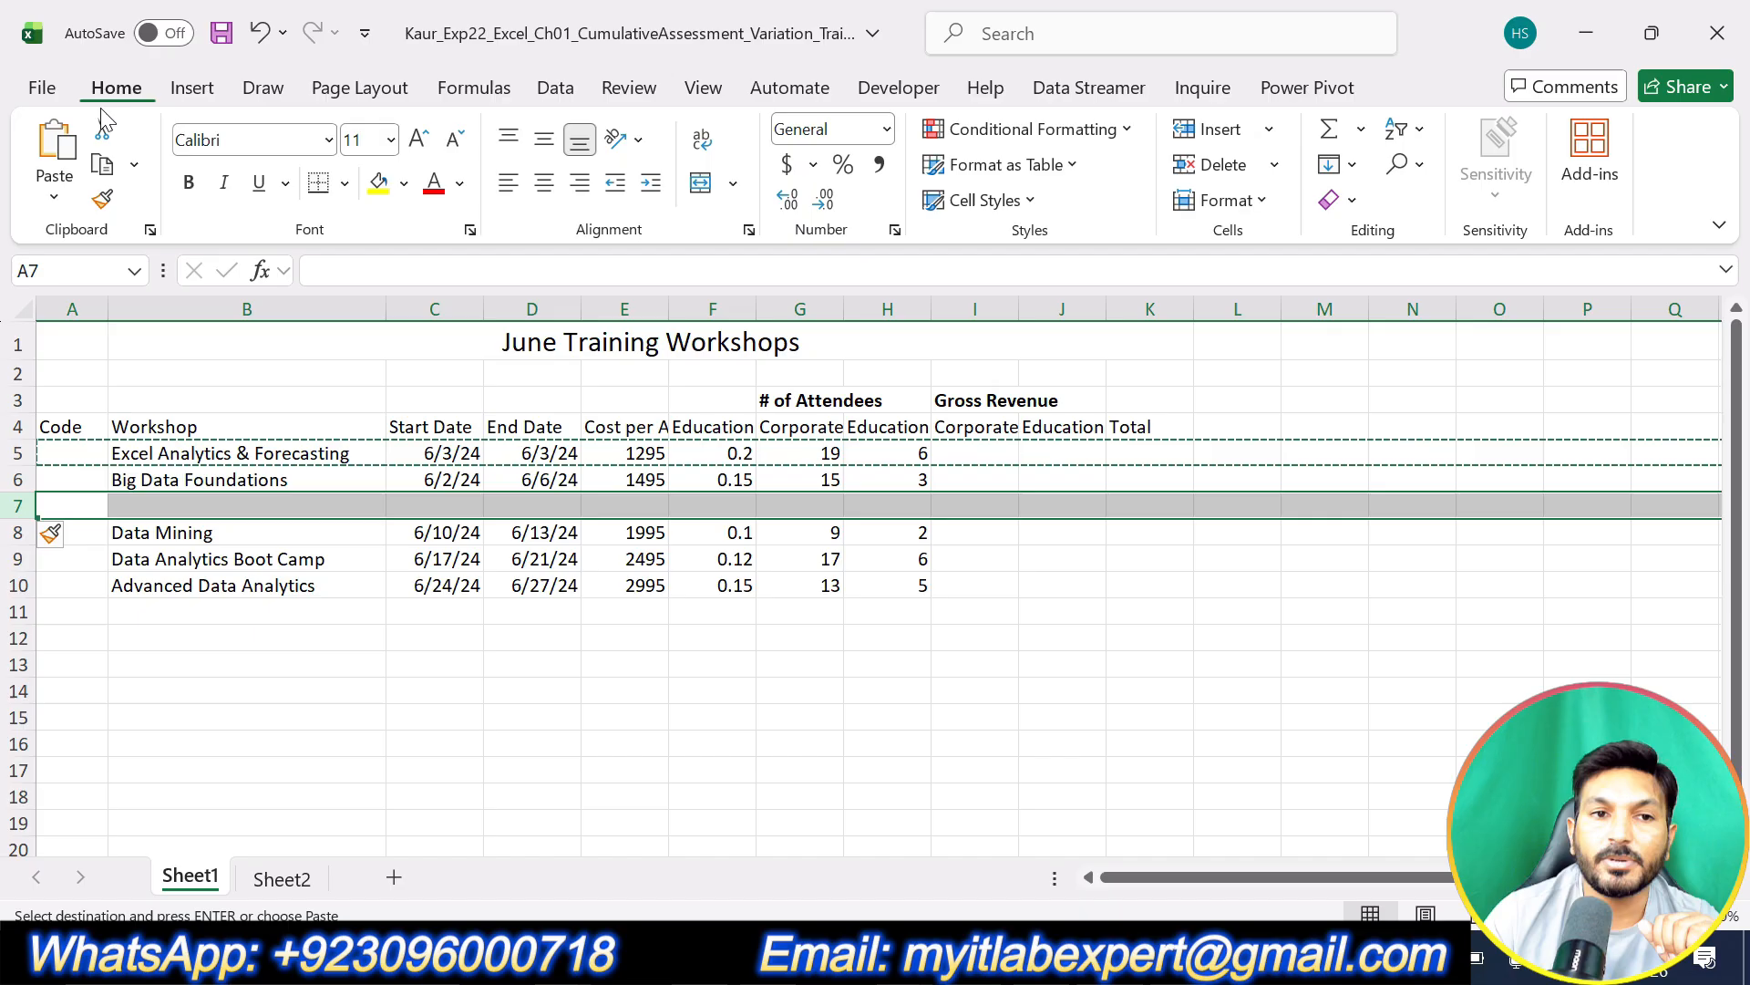
left_click(54, 145)
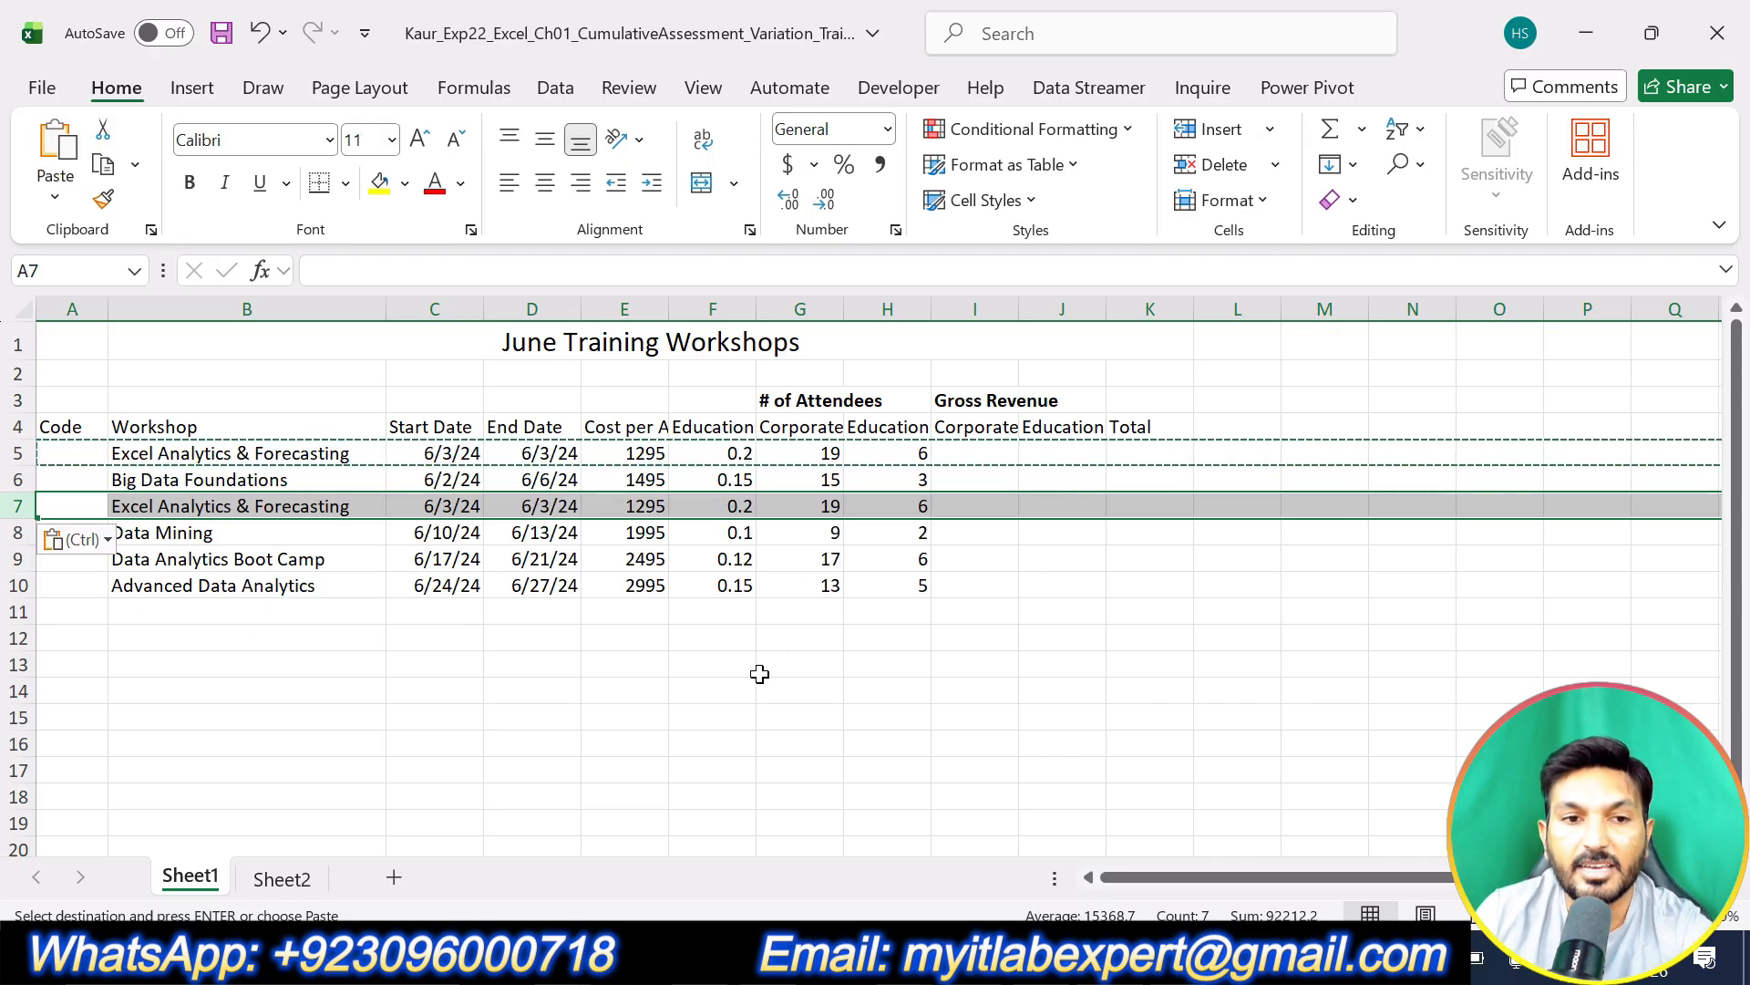
key("Escape")
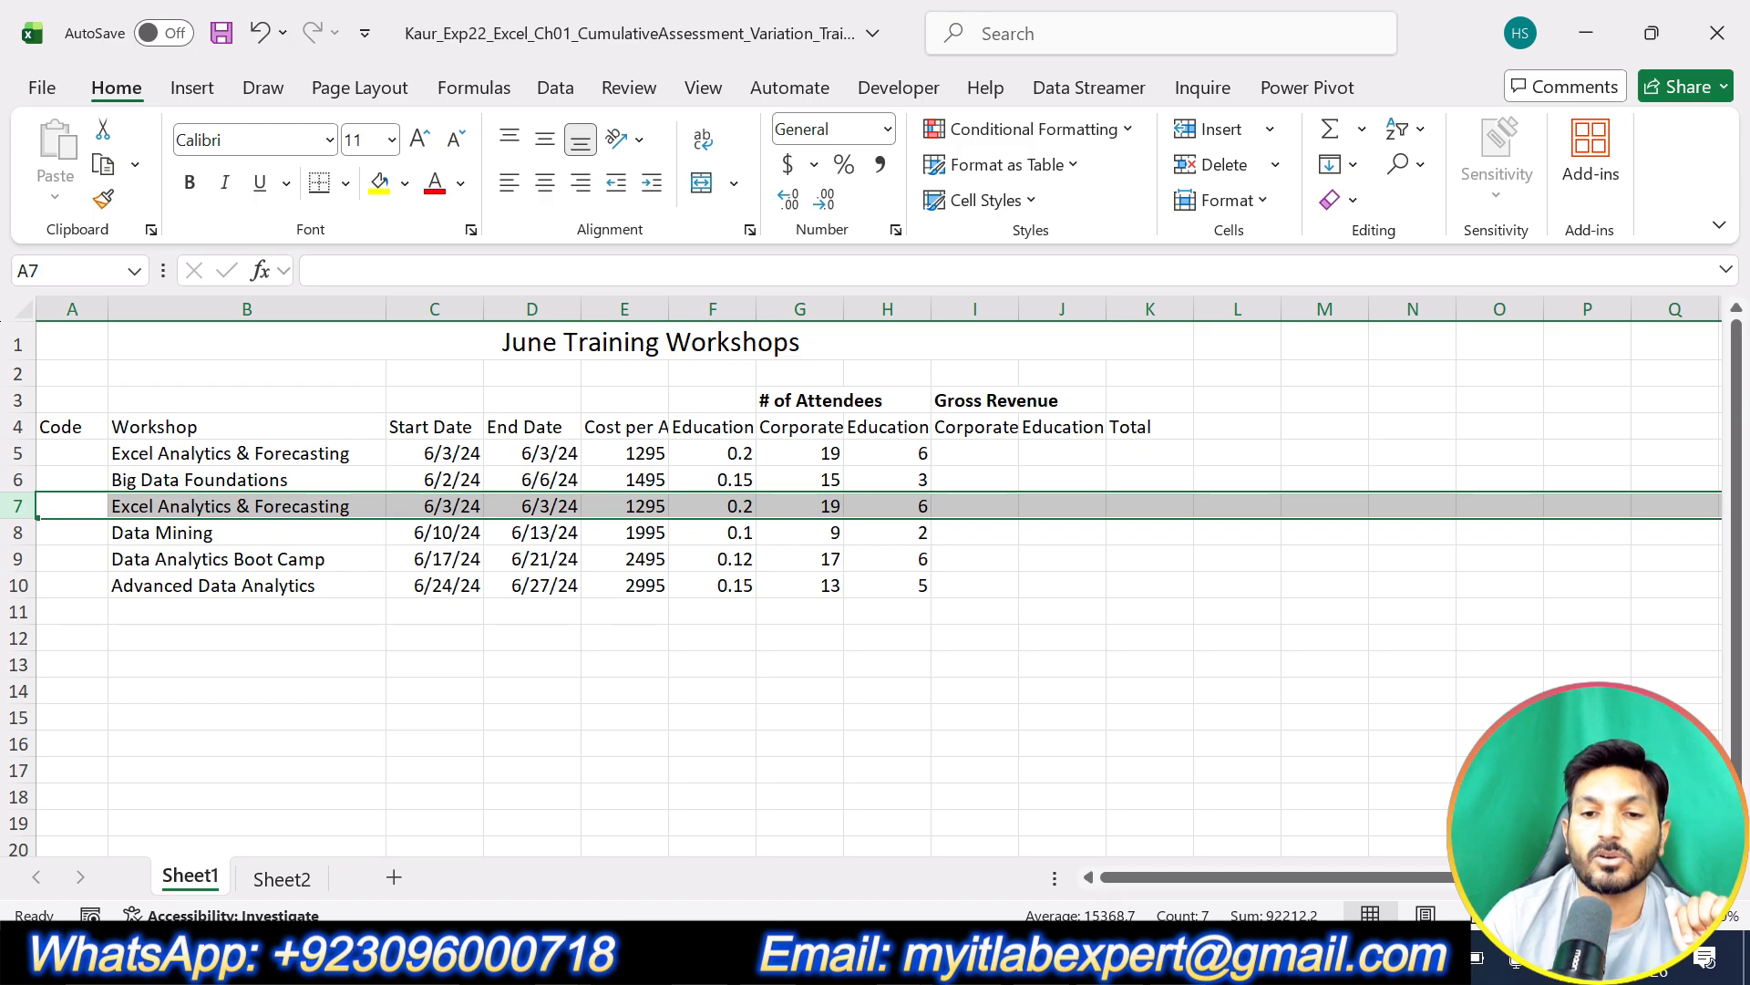
Step: Check the new workshop date in the Word instructions, return to Excel and set the start date in C7 to 6/7/2024
key("alt+Tab")
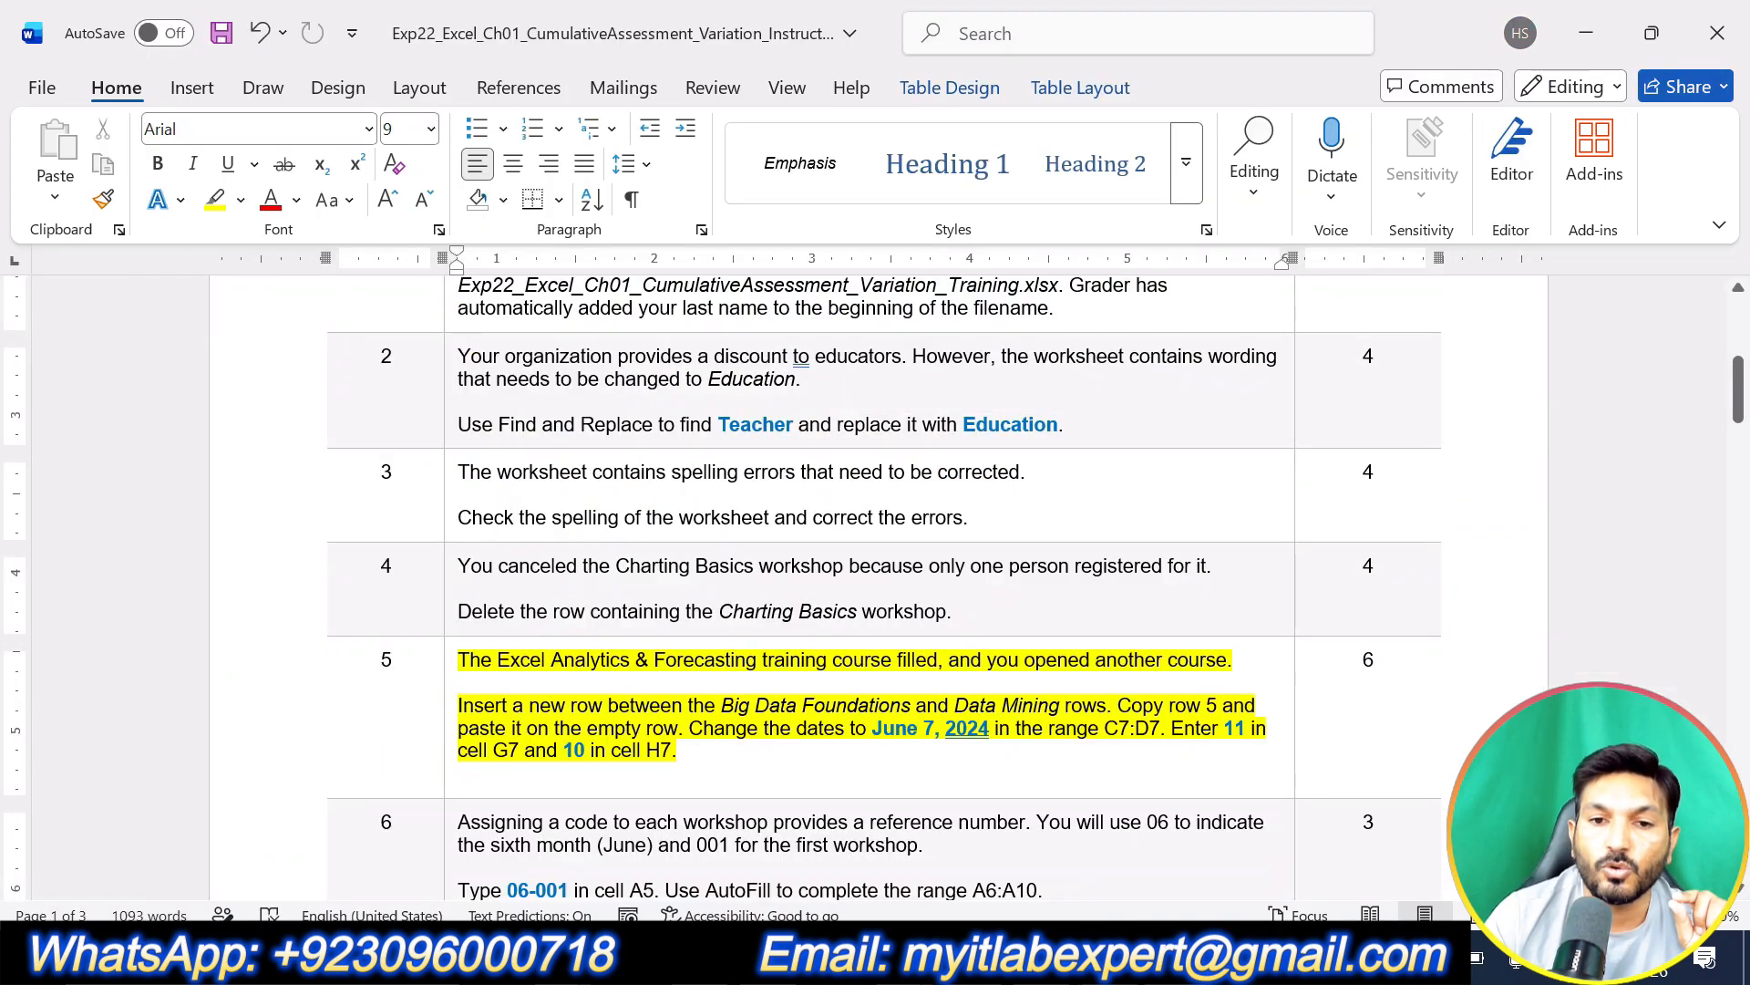
left_click_drag(873, 728, 990, 728)
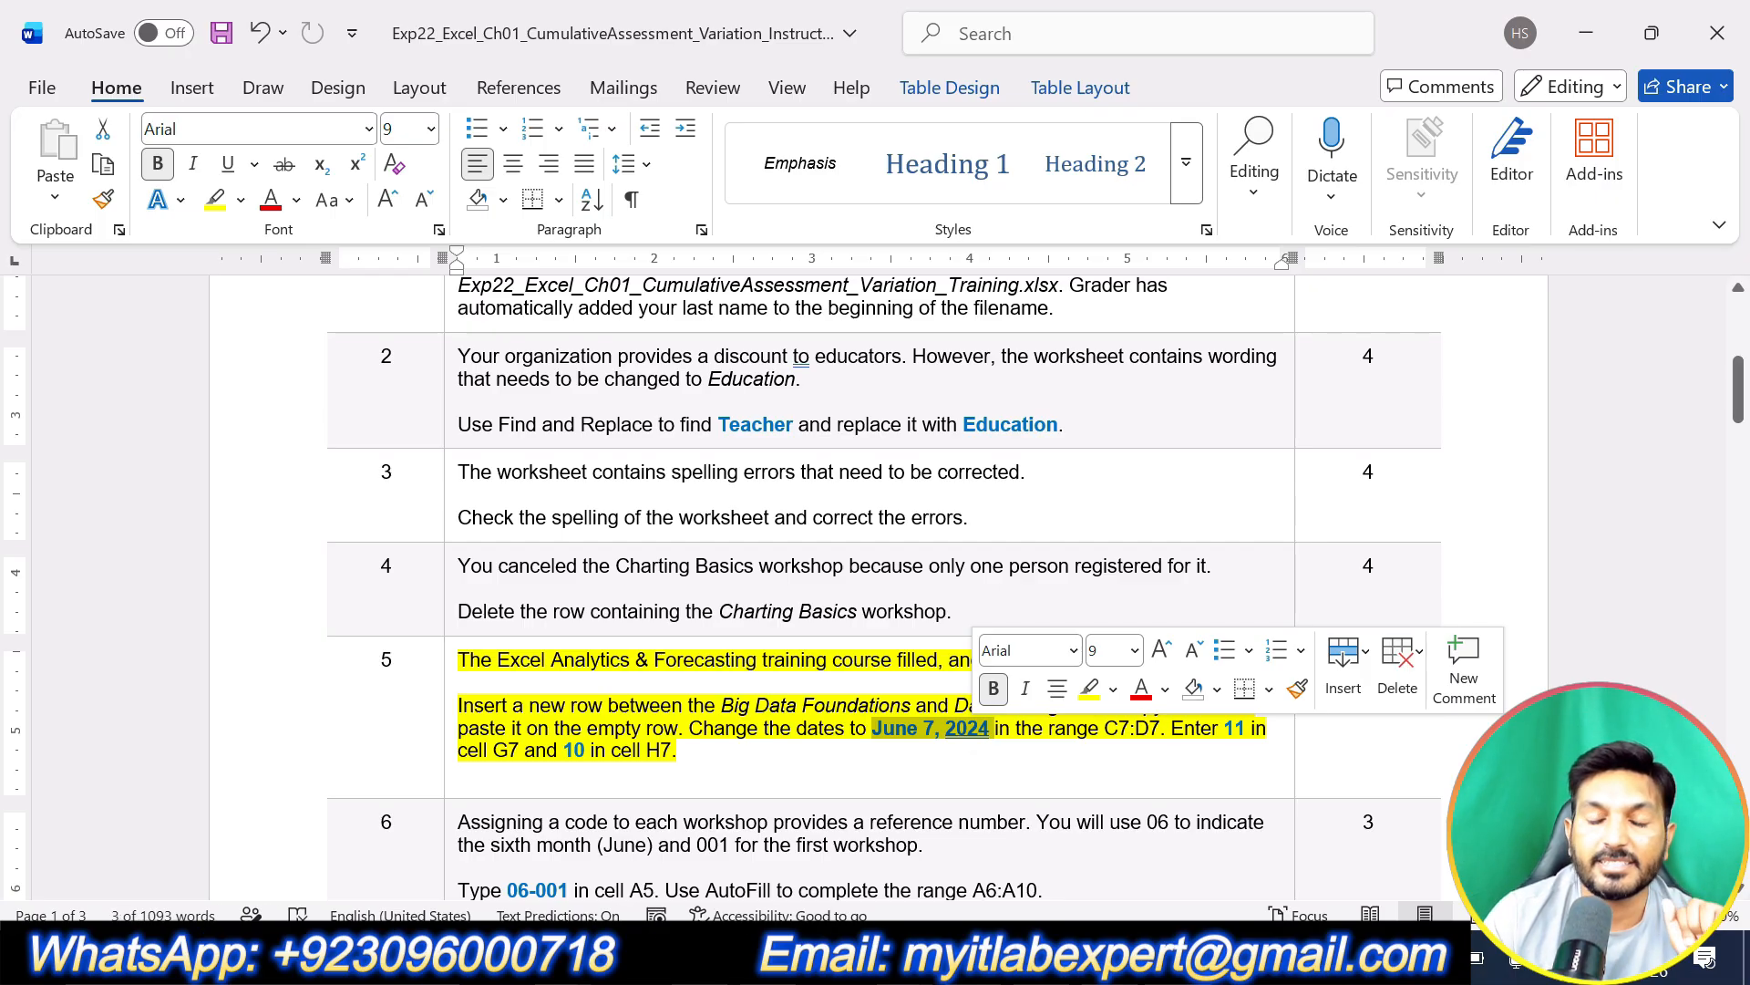
key("alt+Tab")
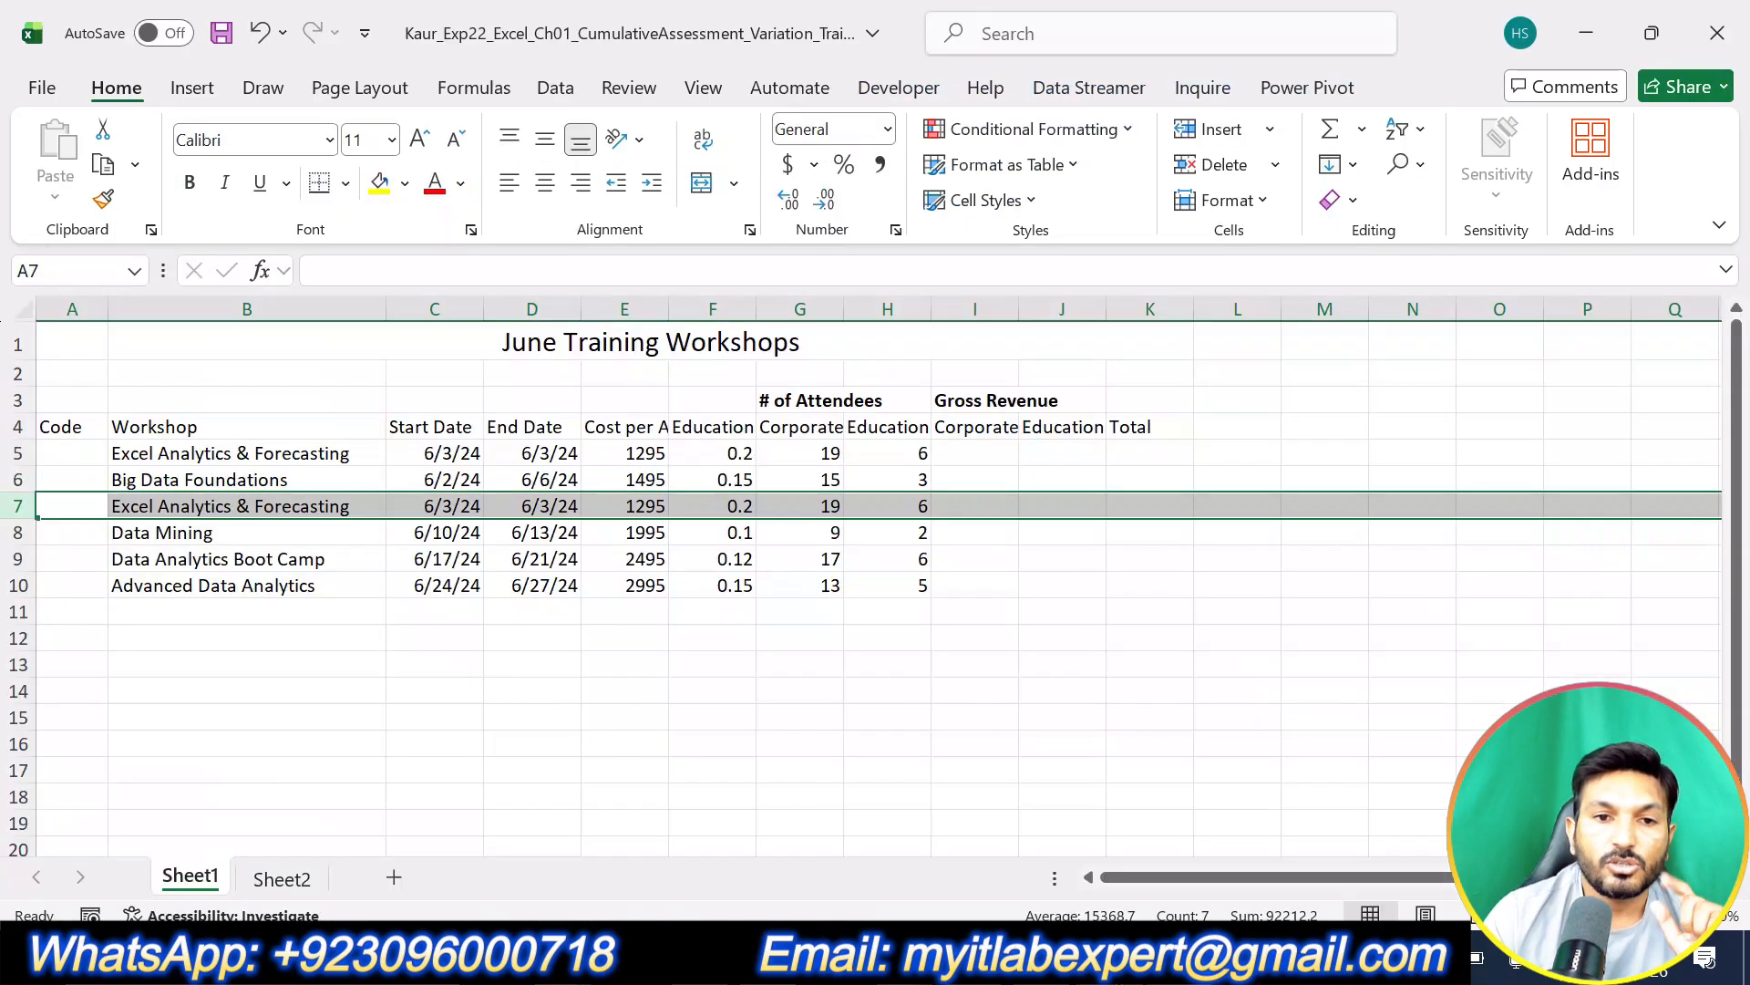
left_click(456, 506)
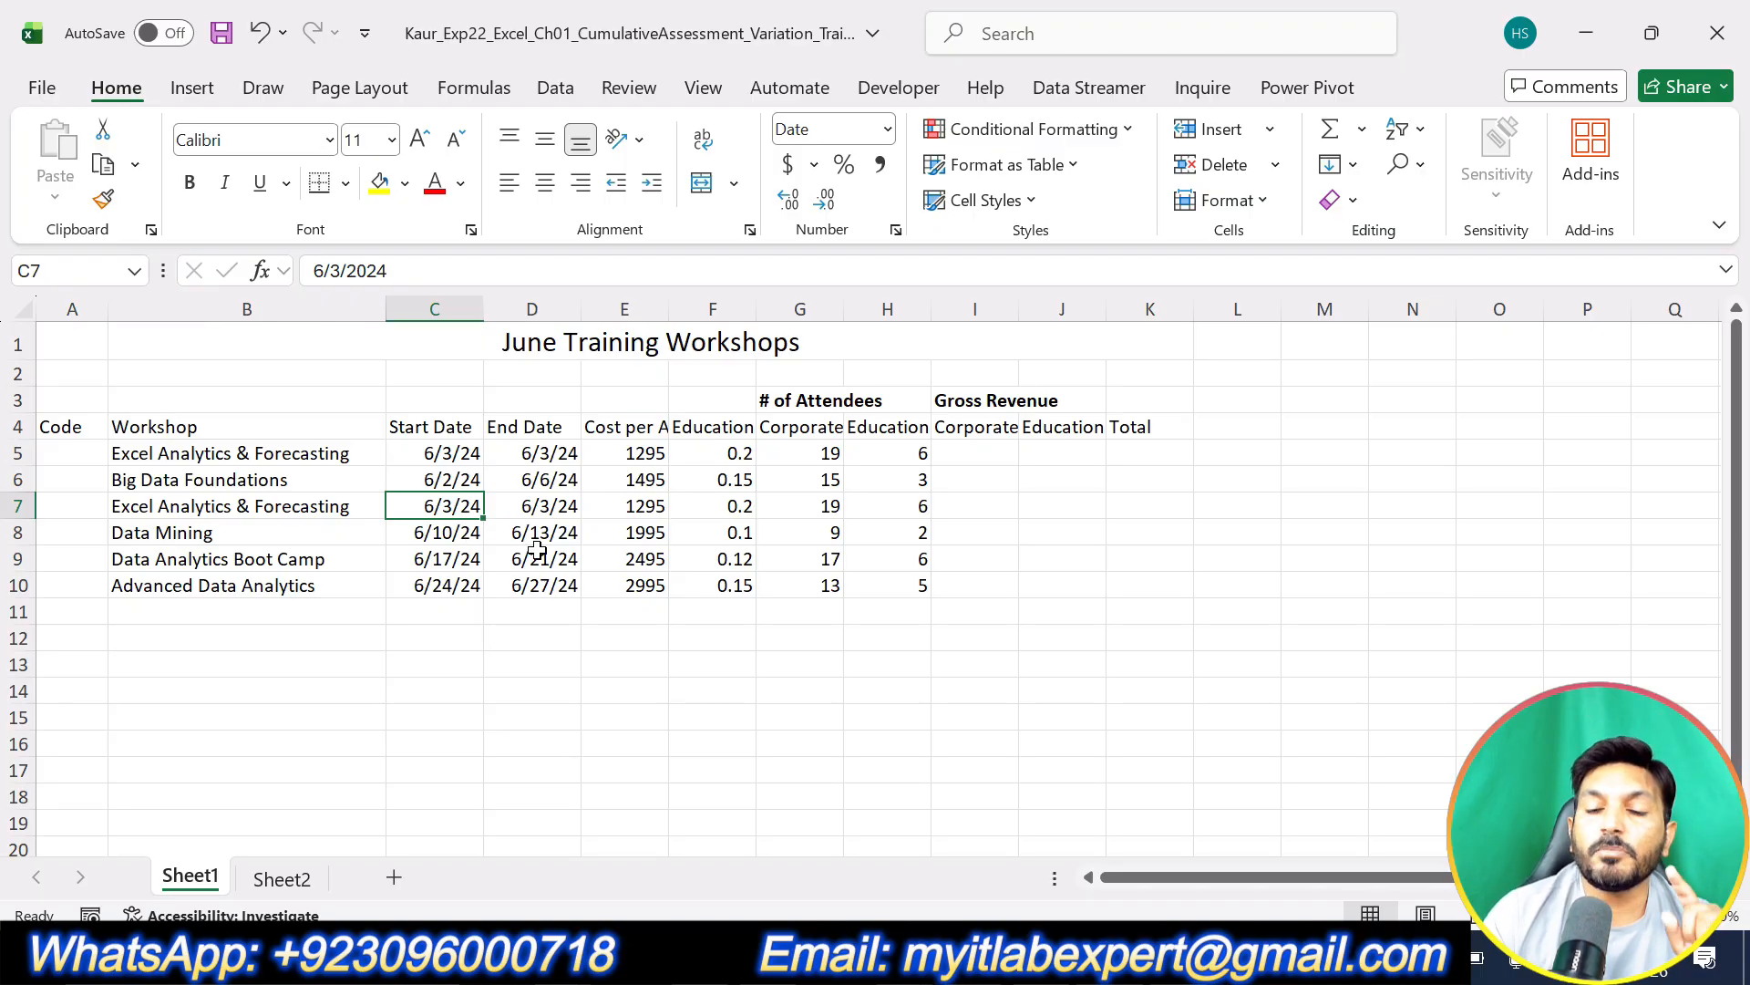
key("alt+Tab")
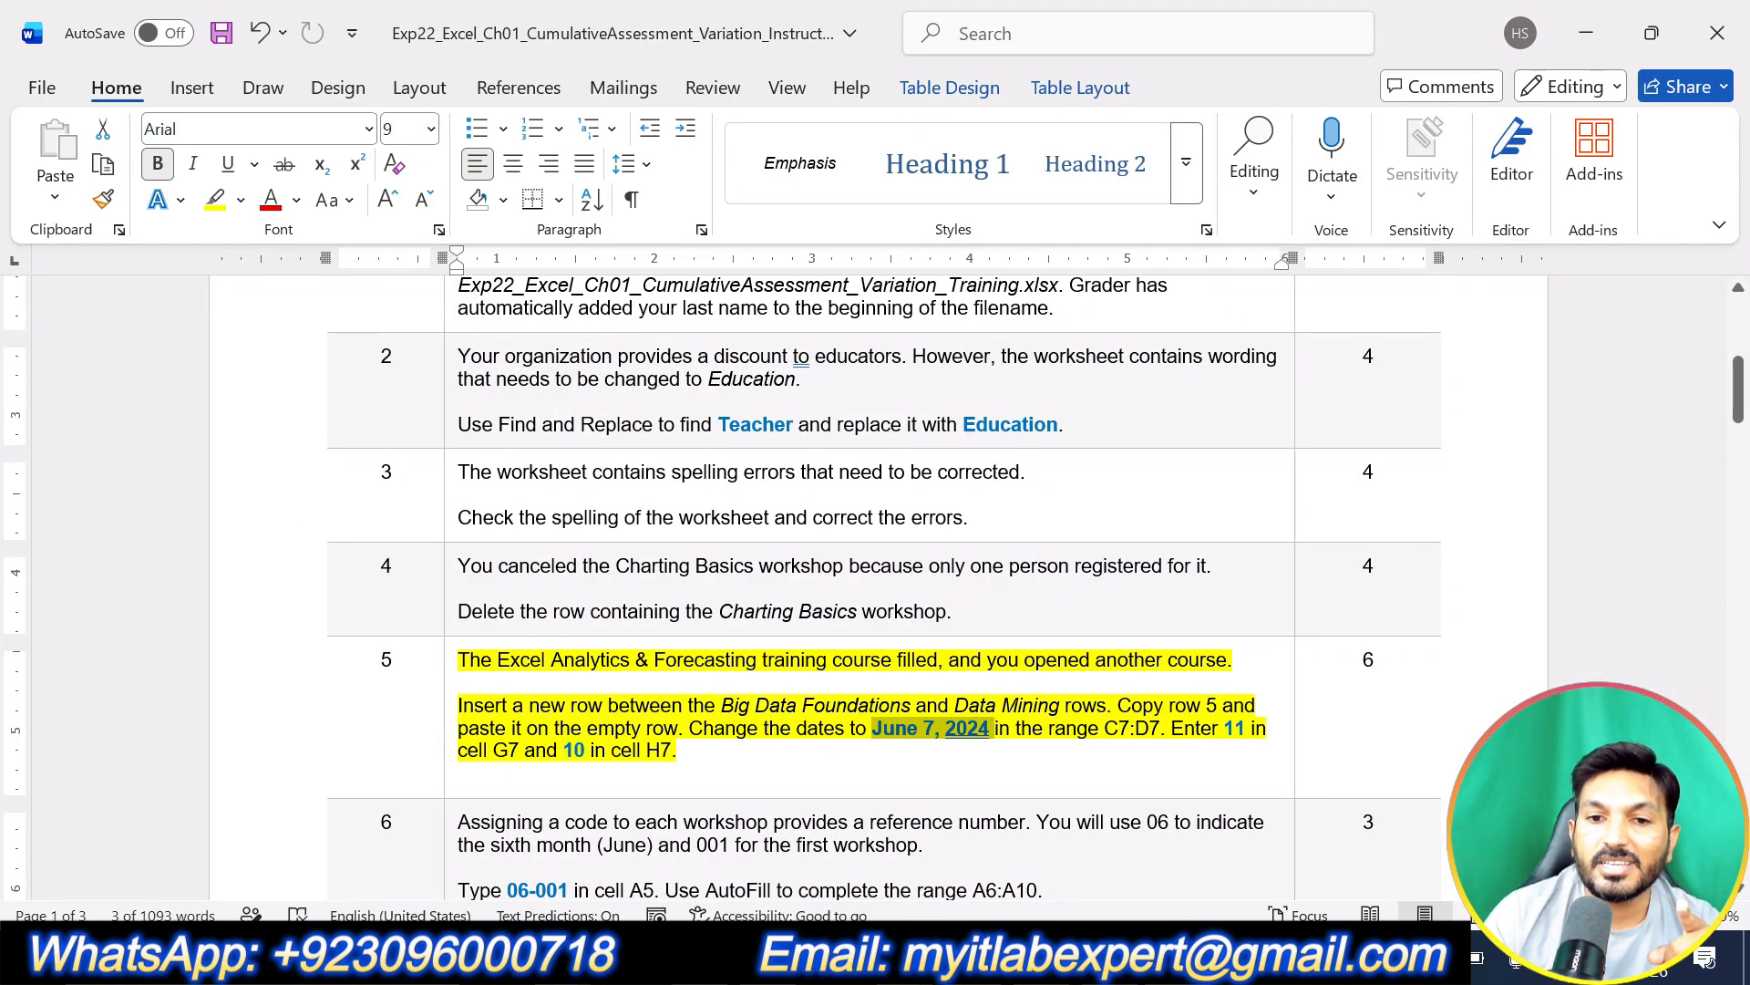
key("alt+Tab")
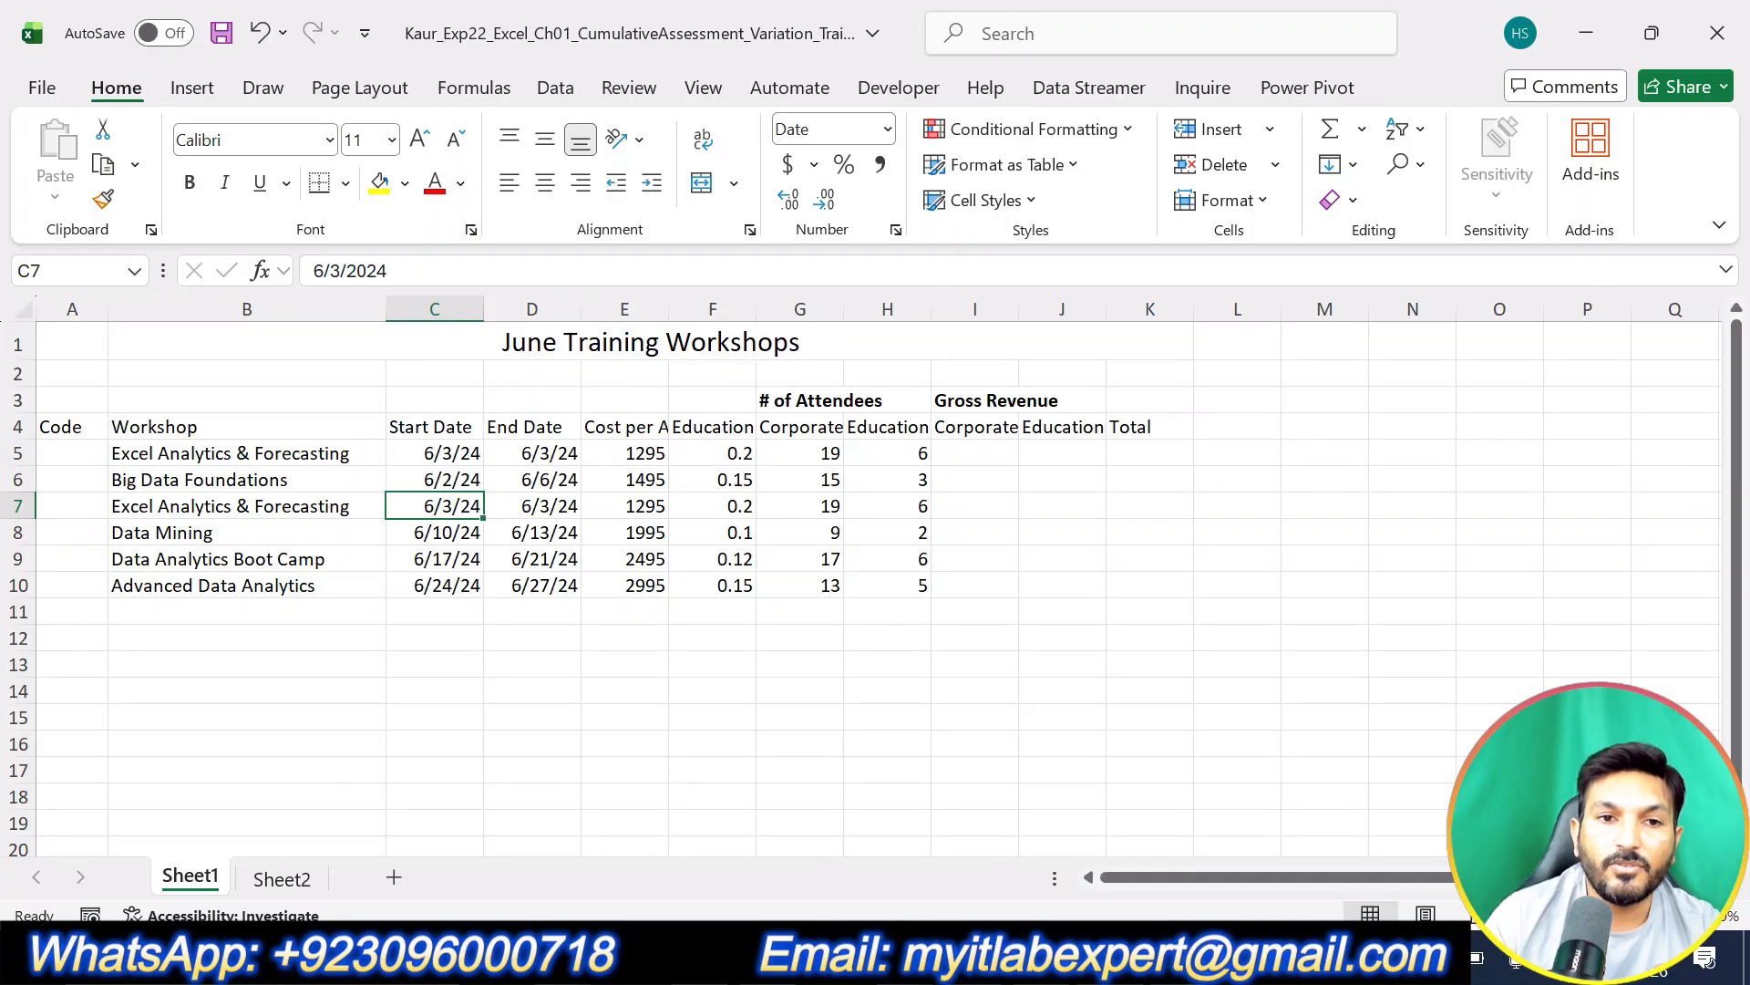
double_click(335, 271)
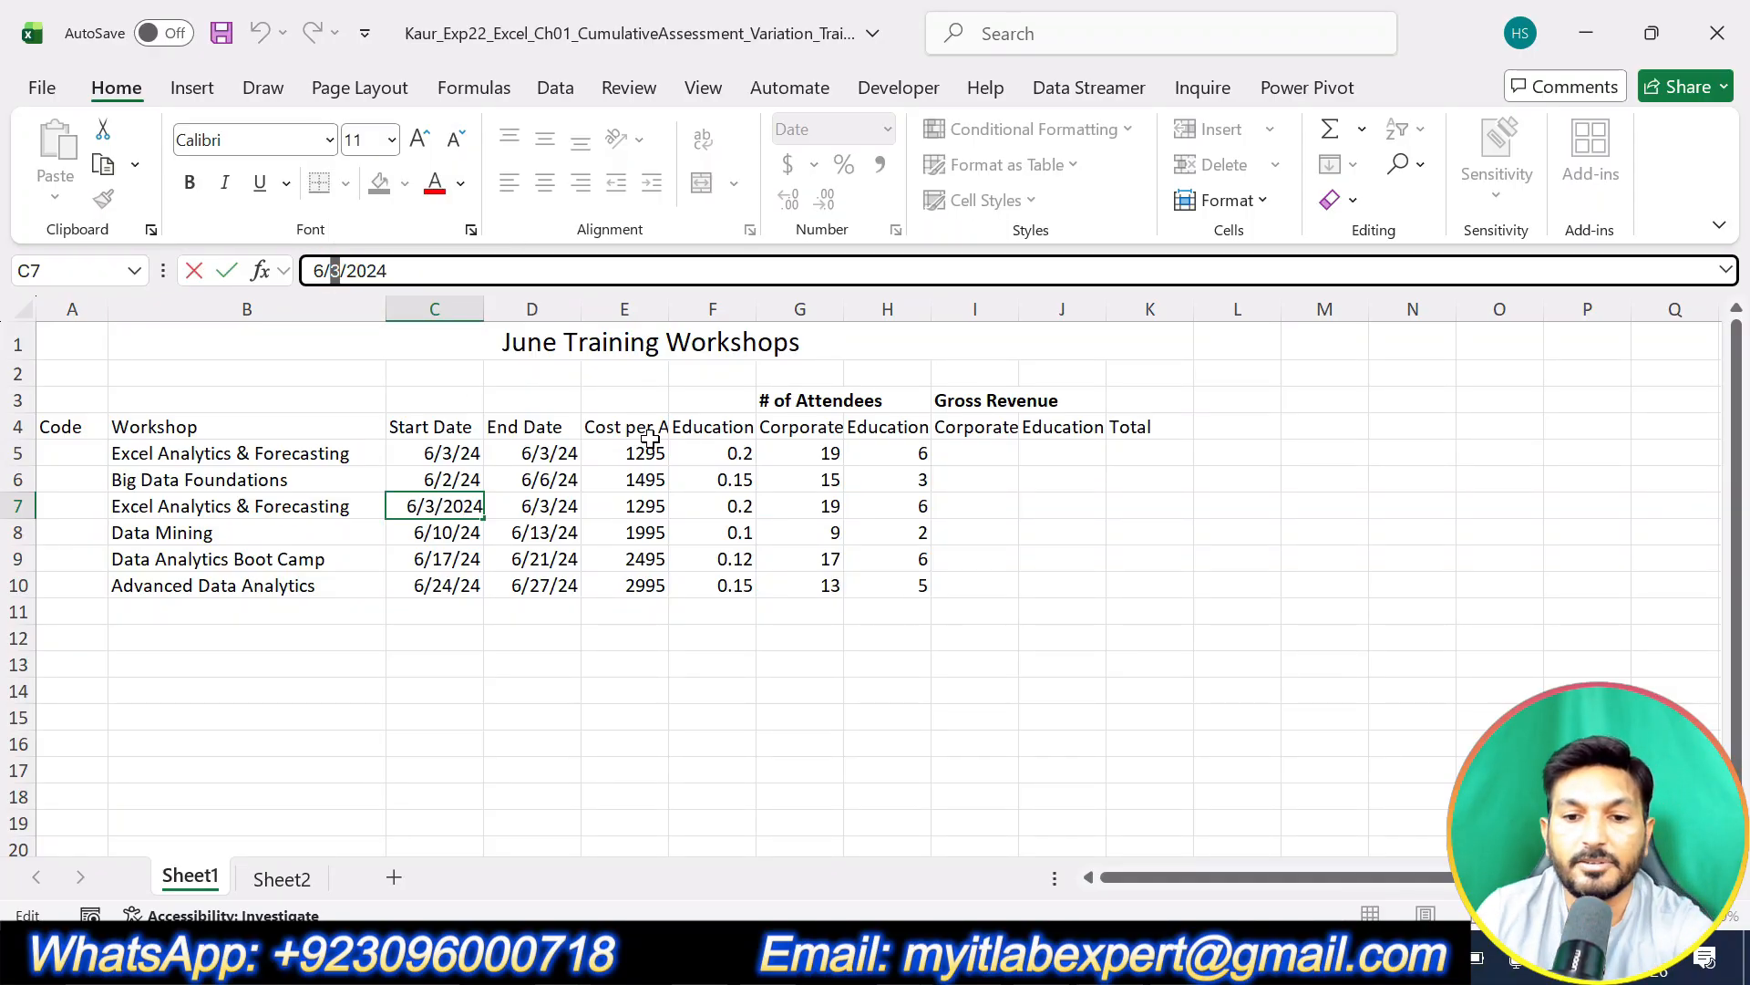
type("7")
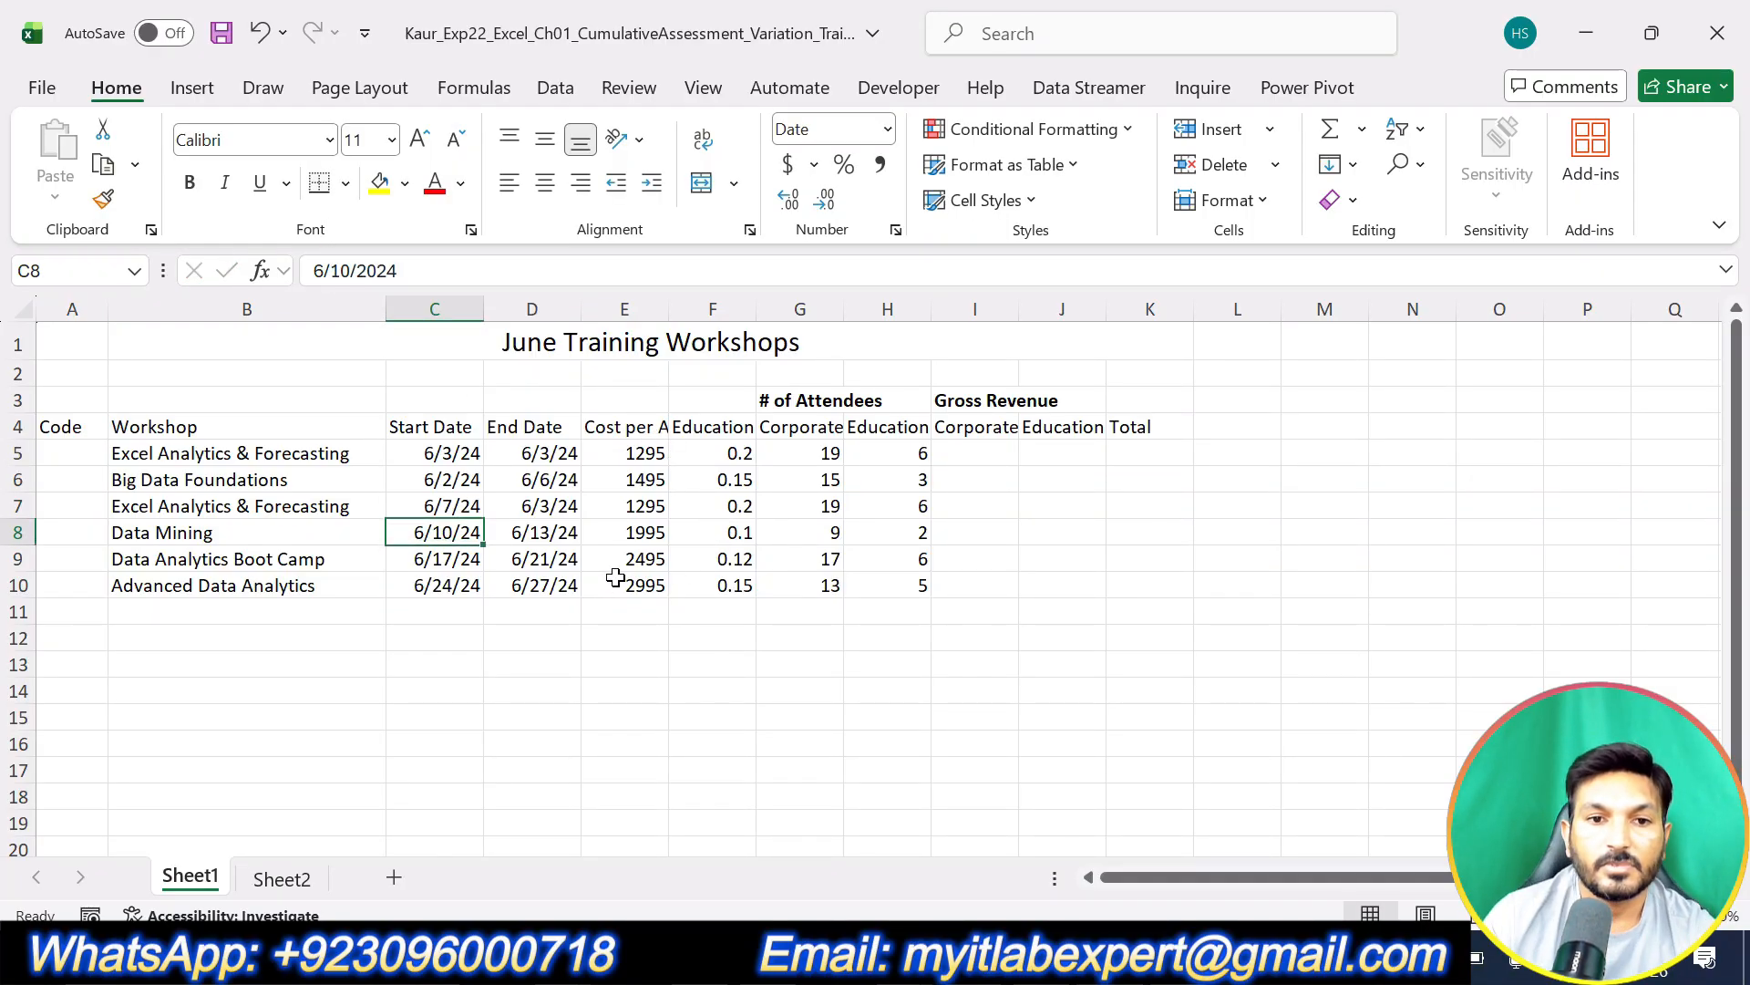
Step: Set the end date in cell D7 of the copied Excel Analytics & Forecasting row to 6/7/2024
left_click(553, 507)
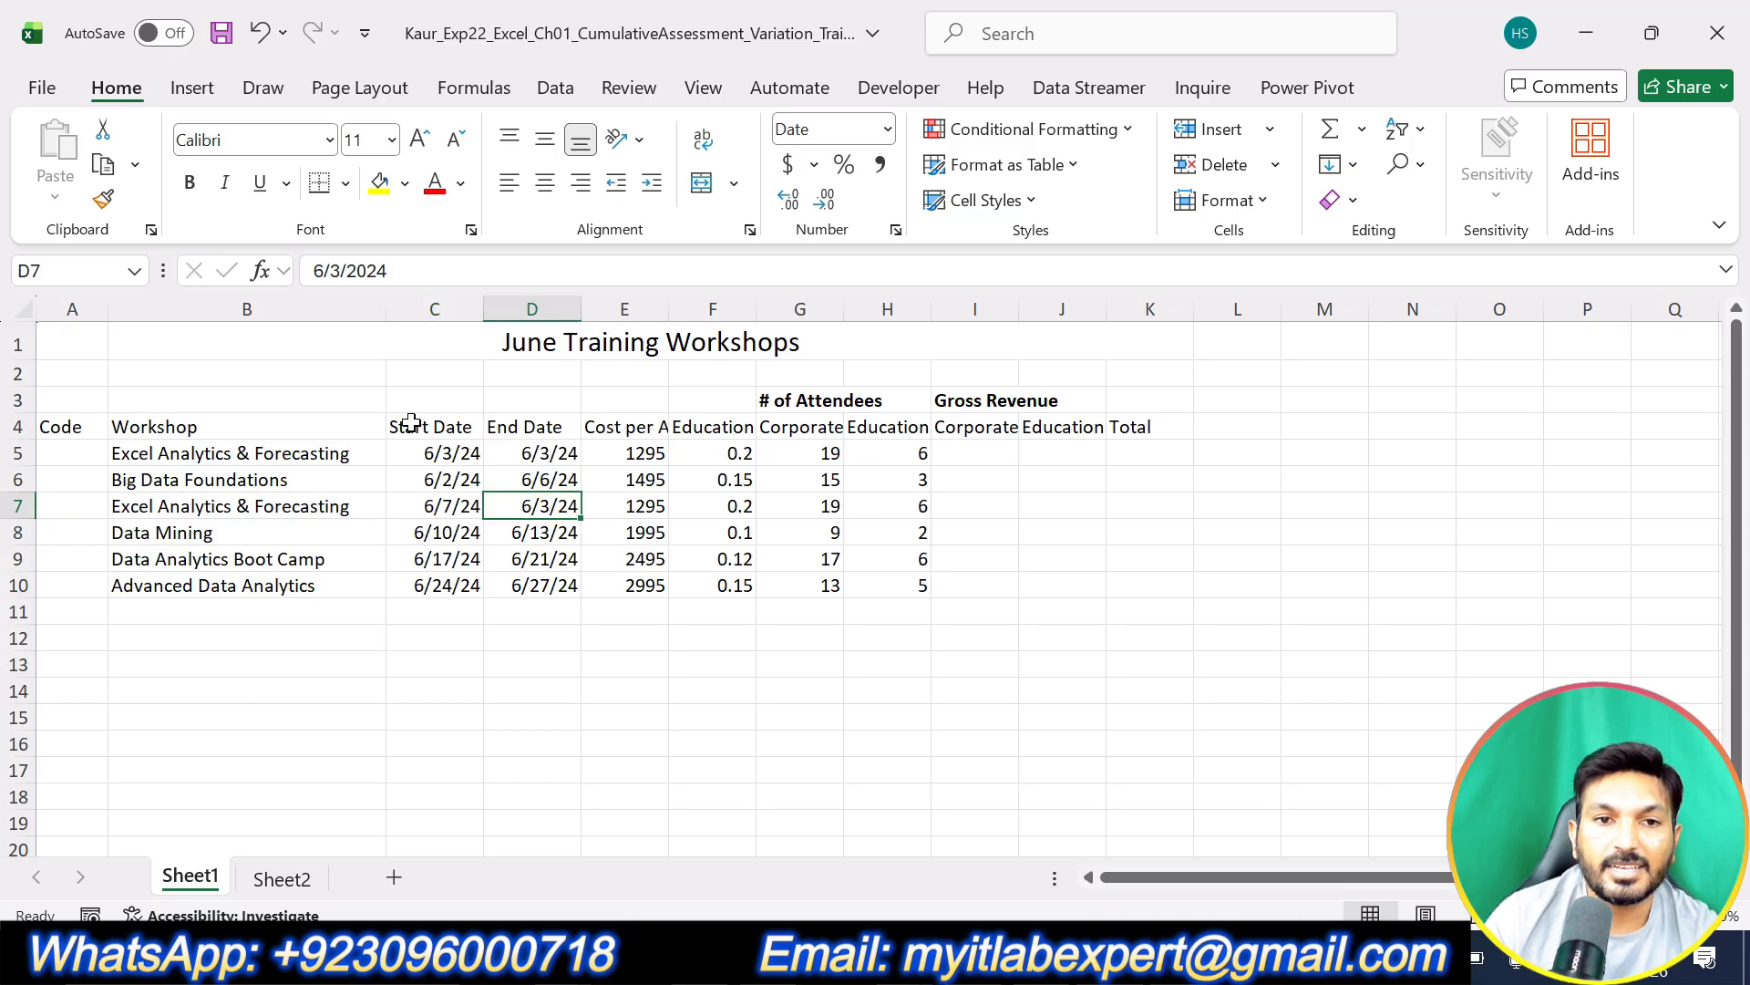
left_click(330, 271)
double_click(344, 270)
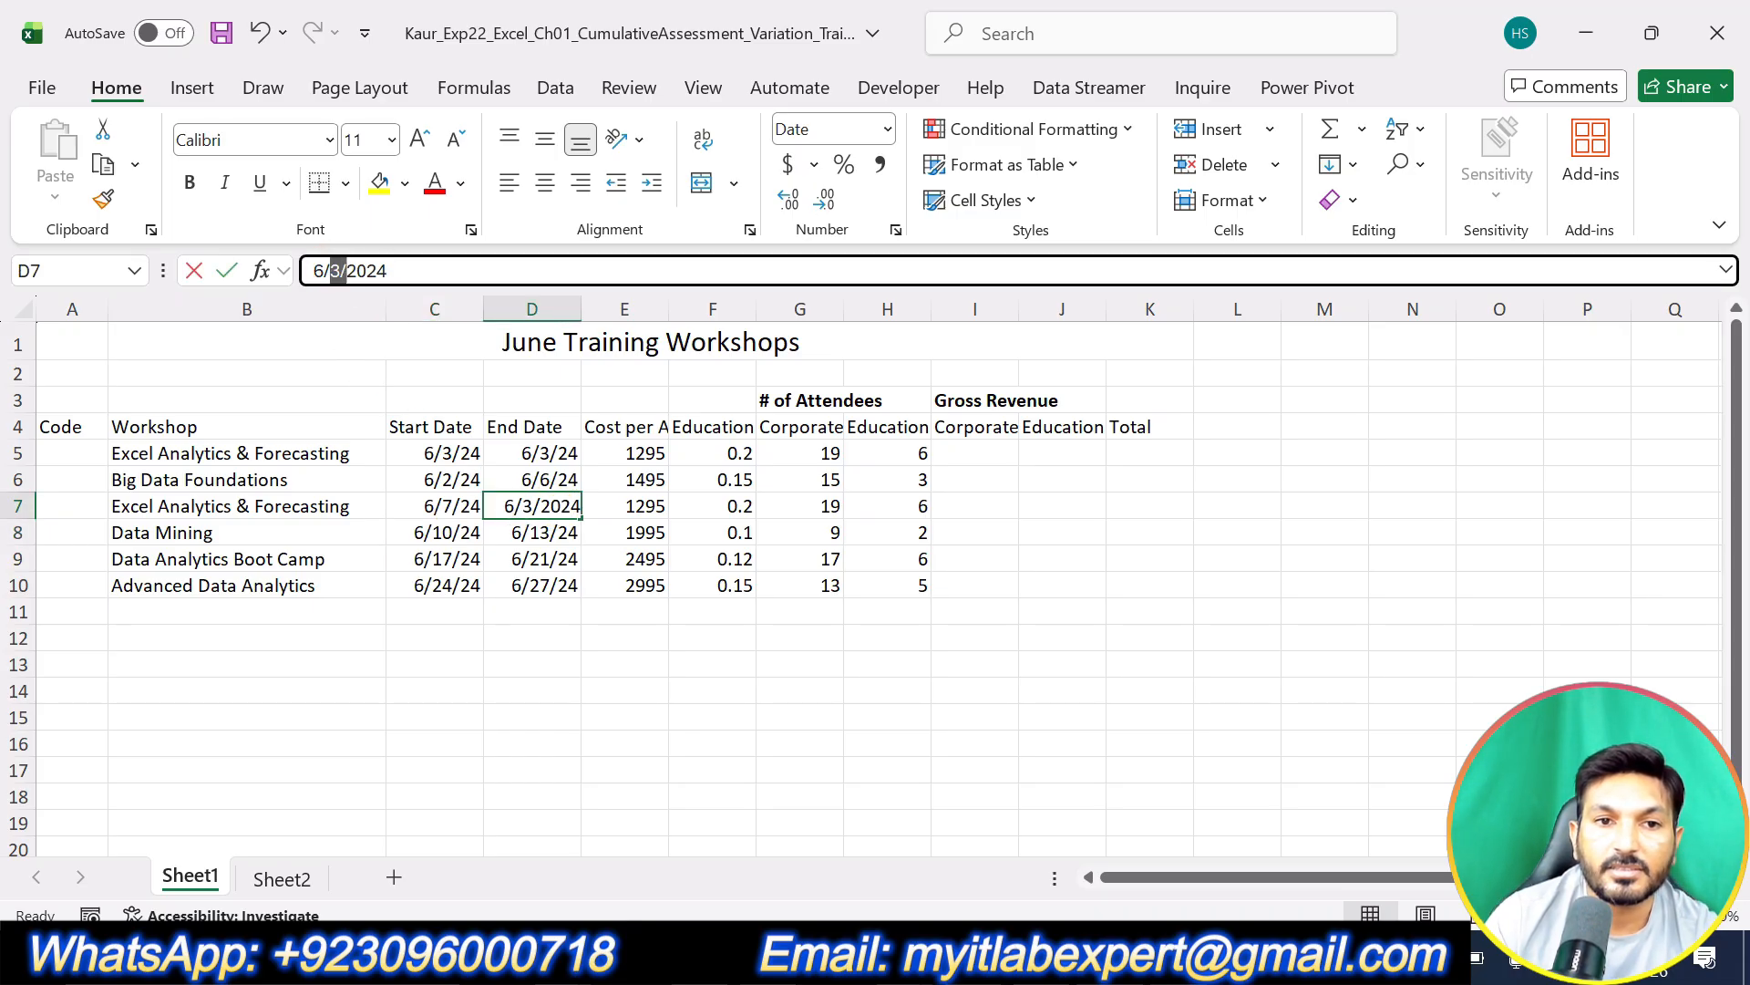
type("7")
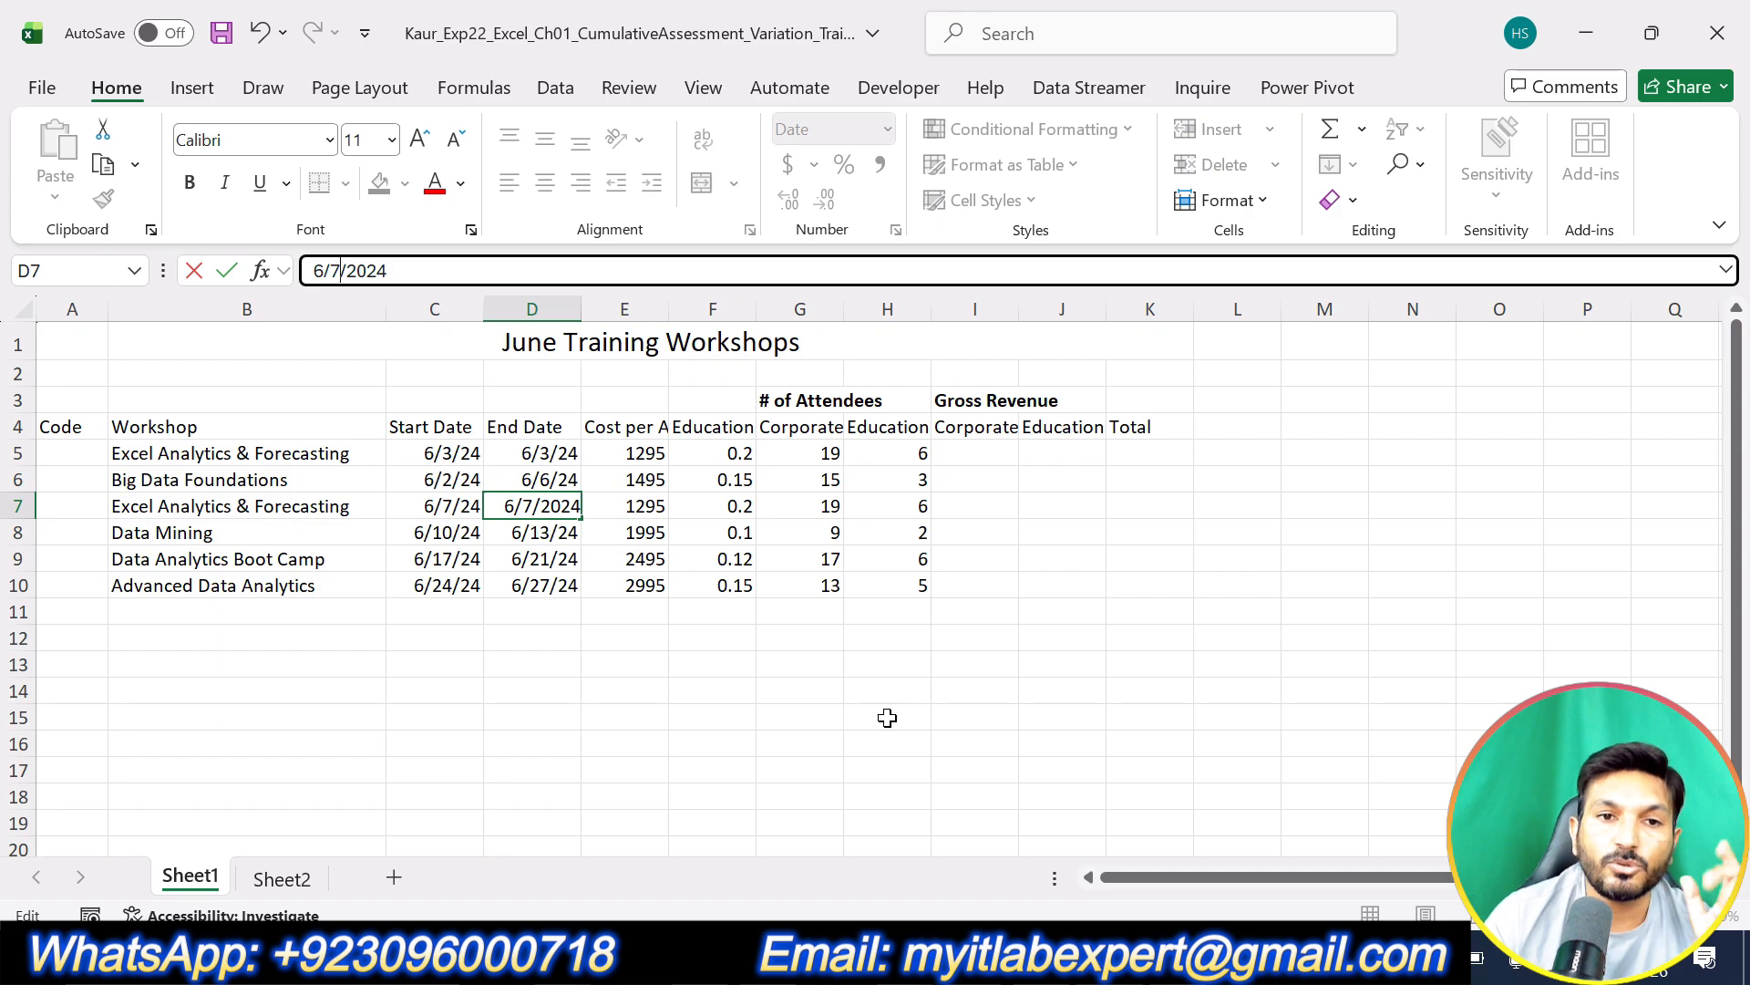
key("Return")
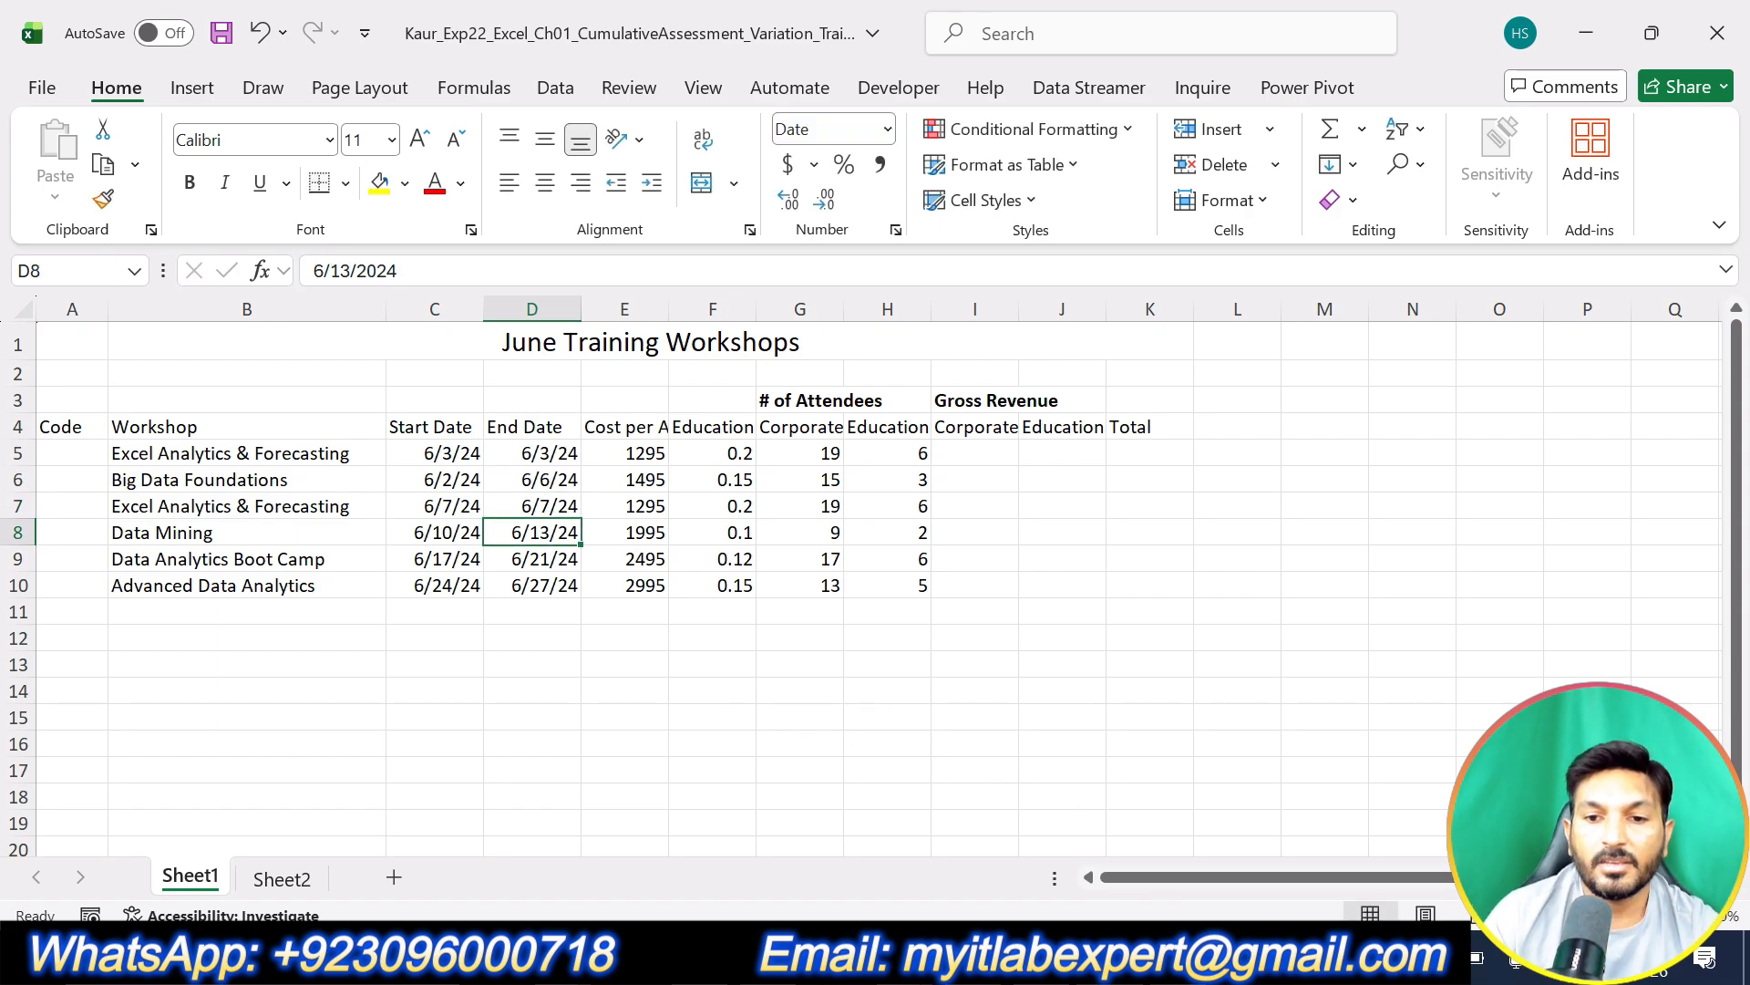
Step: Recheck step 5 in the Word instructions, return to Excel and set the corporate attendees in cell G7 to 11
left_click(1103, 959)
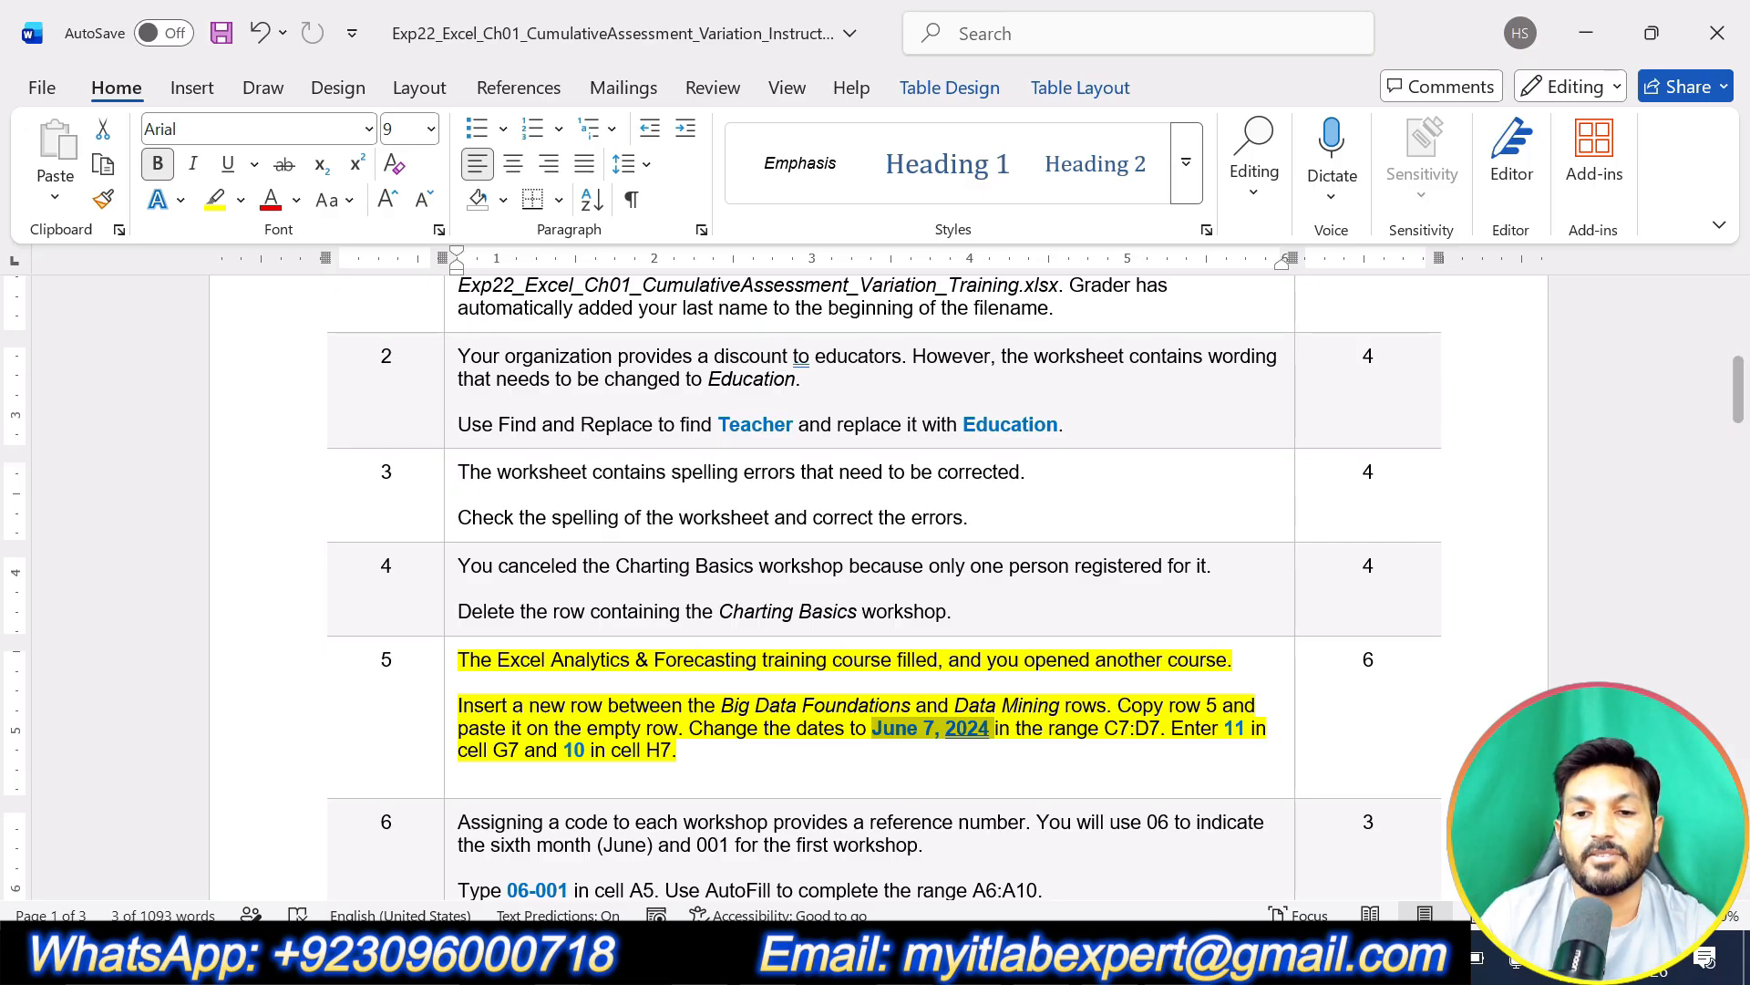
left_click(1040, 959)
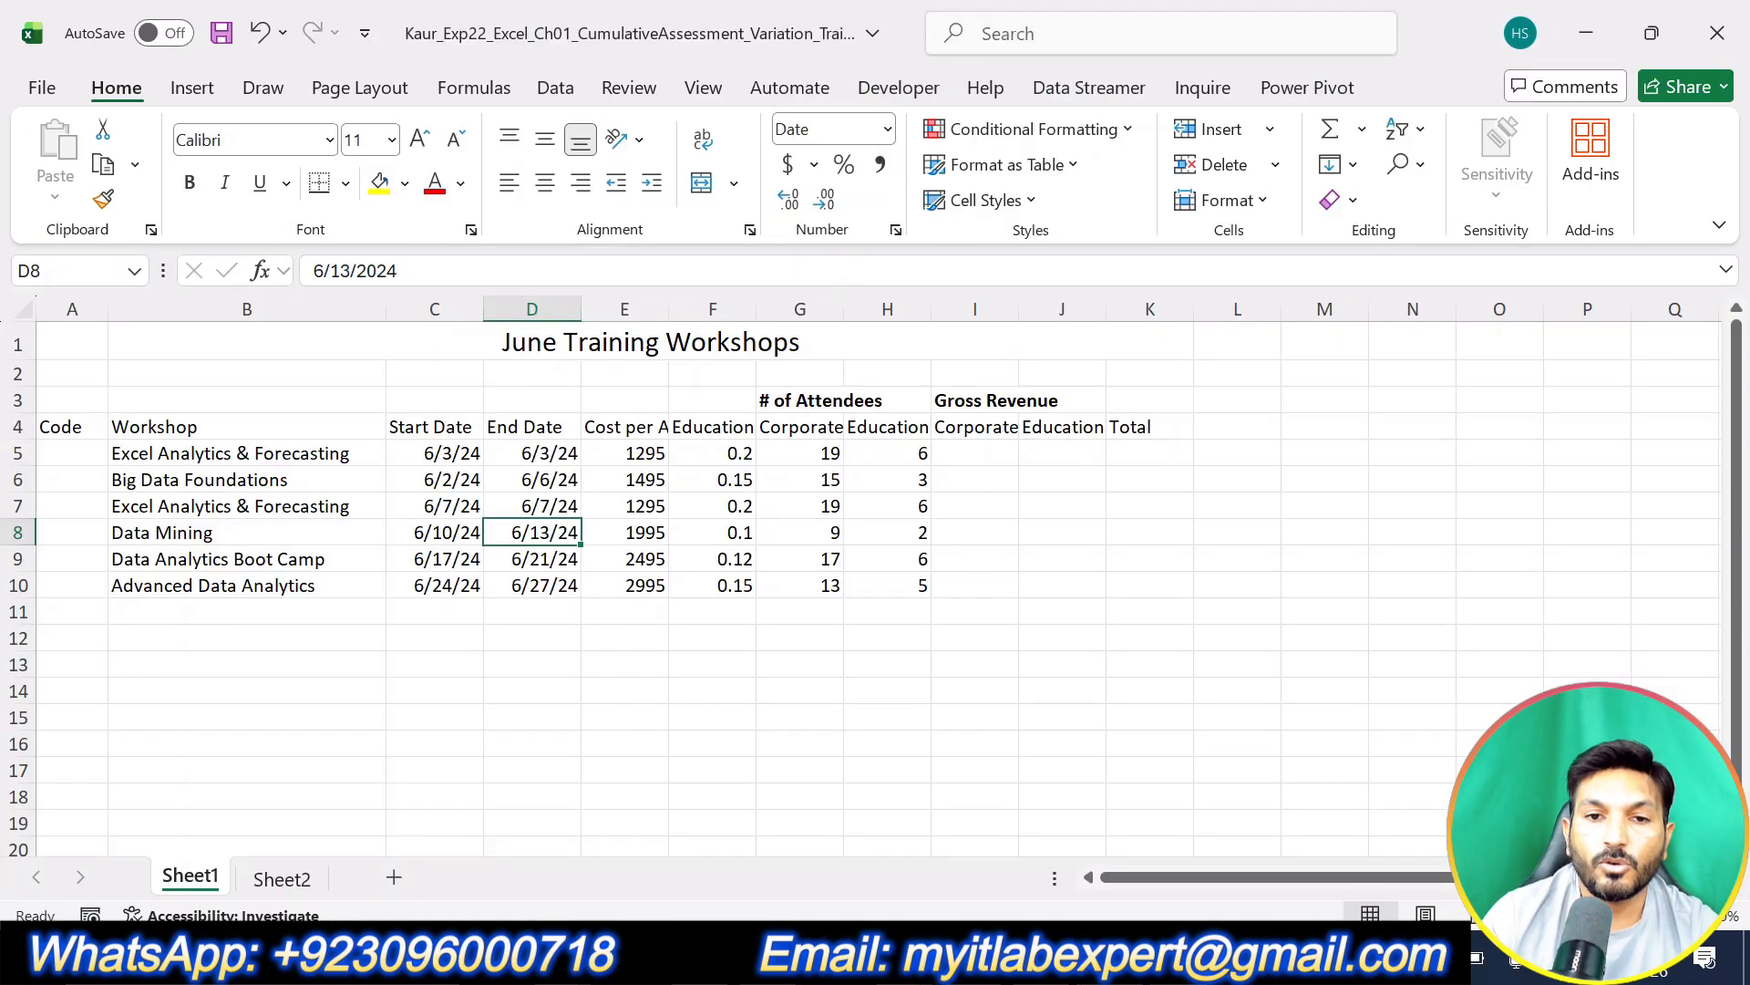
left_click(817, 508)
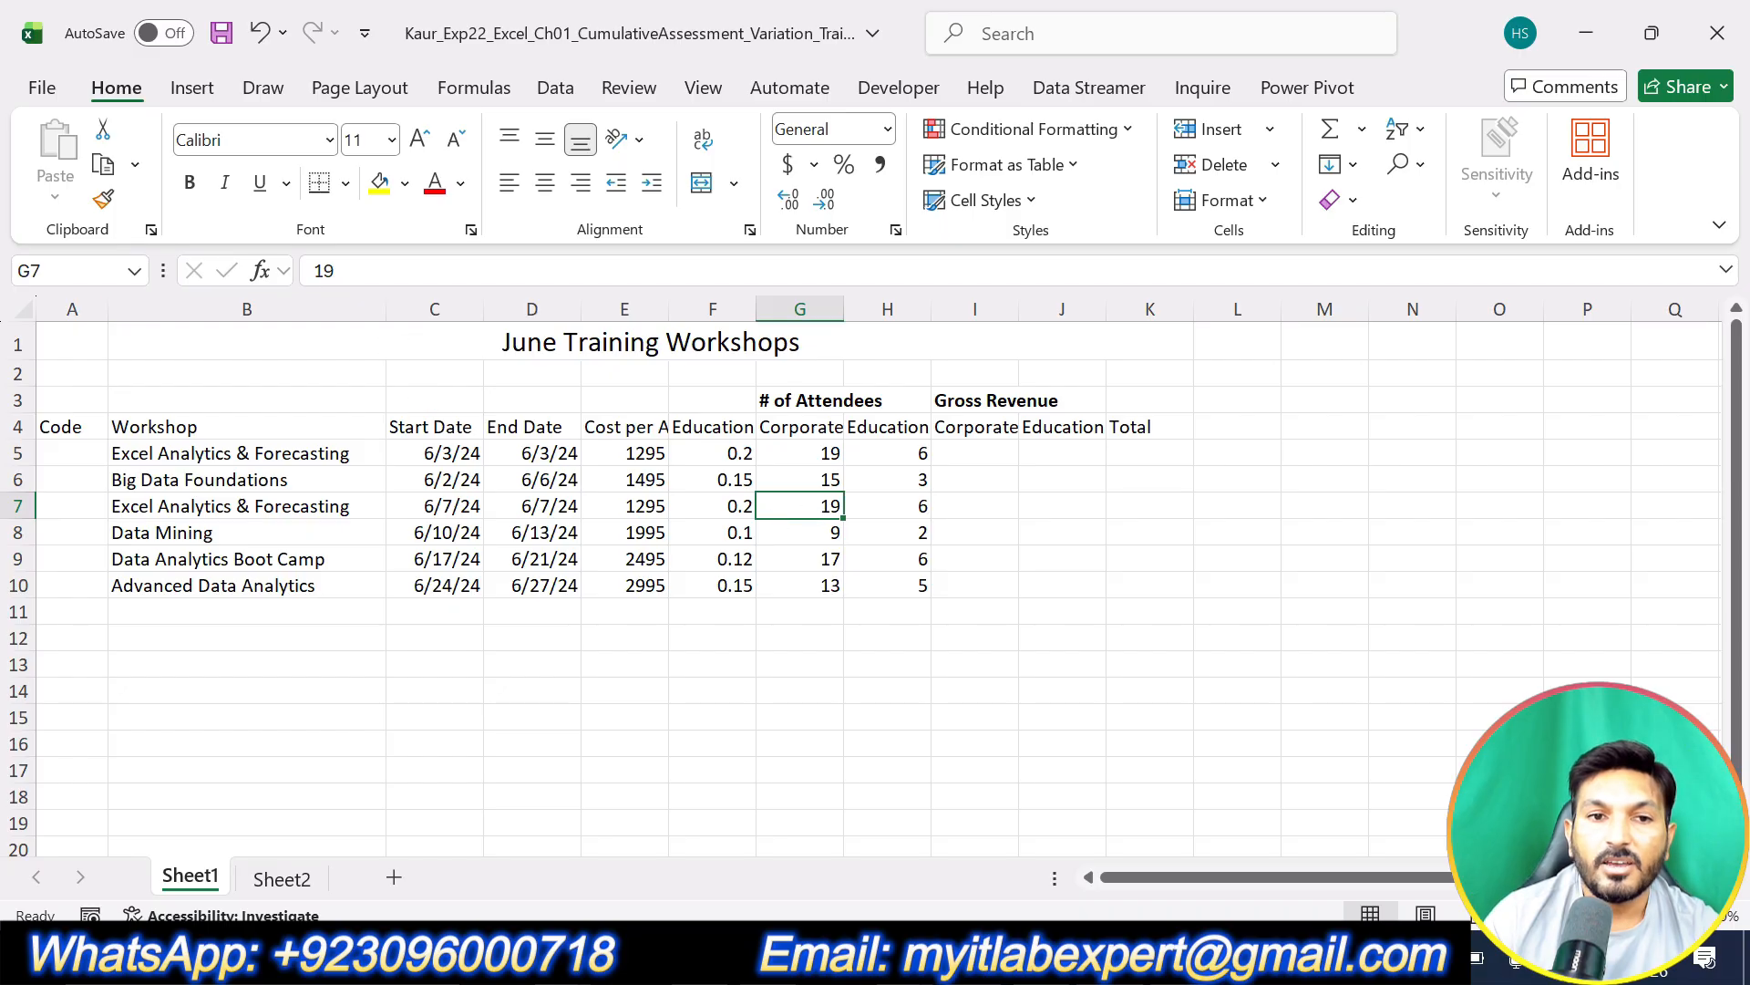
left_click_drag(397, 271, 313, 271)
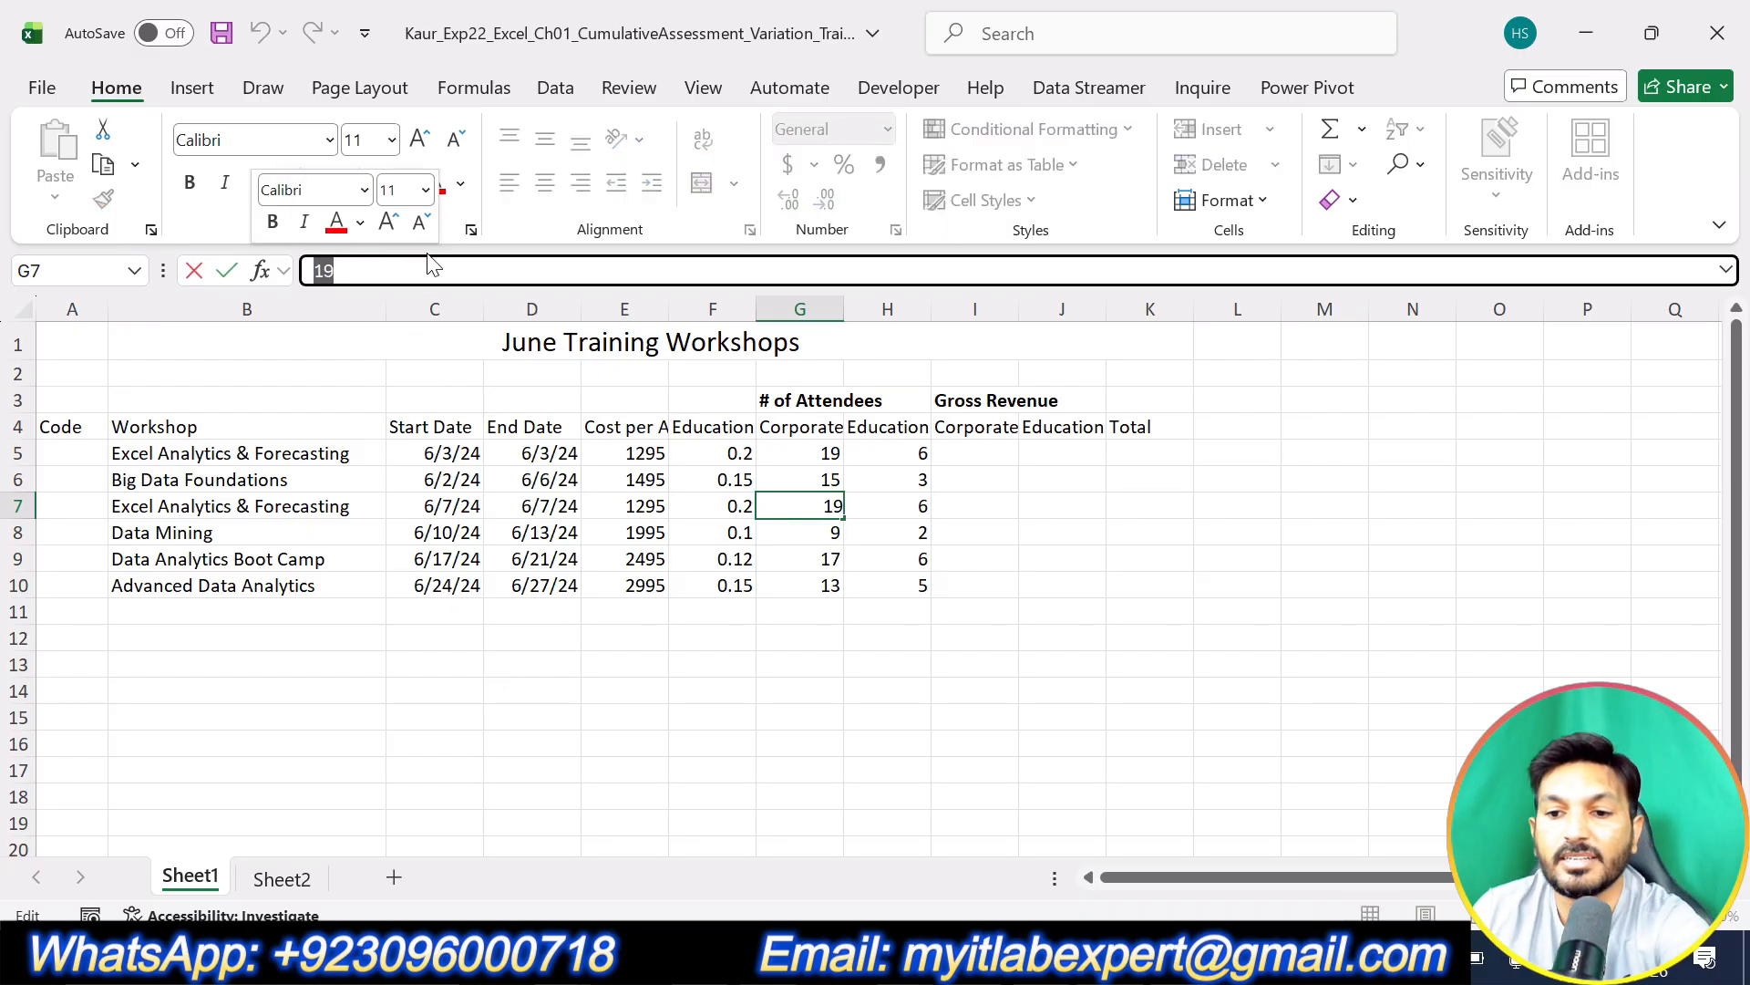
key("BackSpace")
type("11")
key("Return")
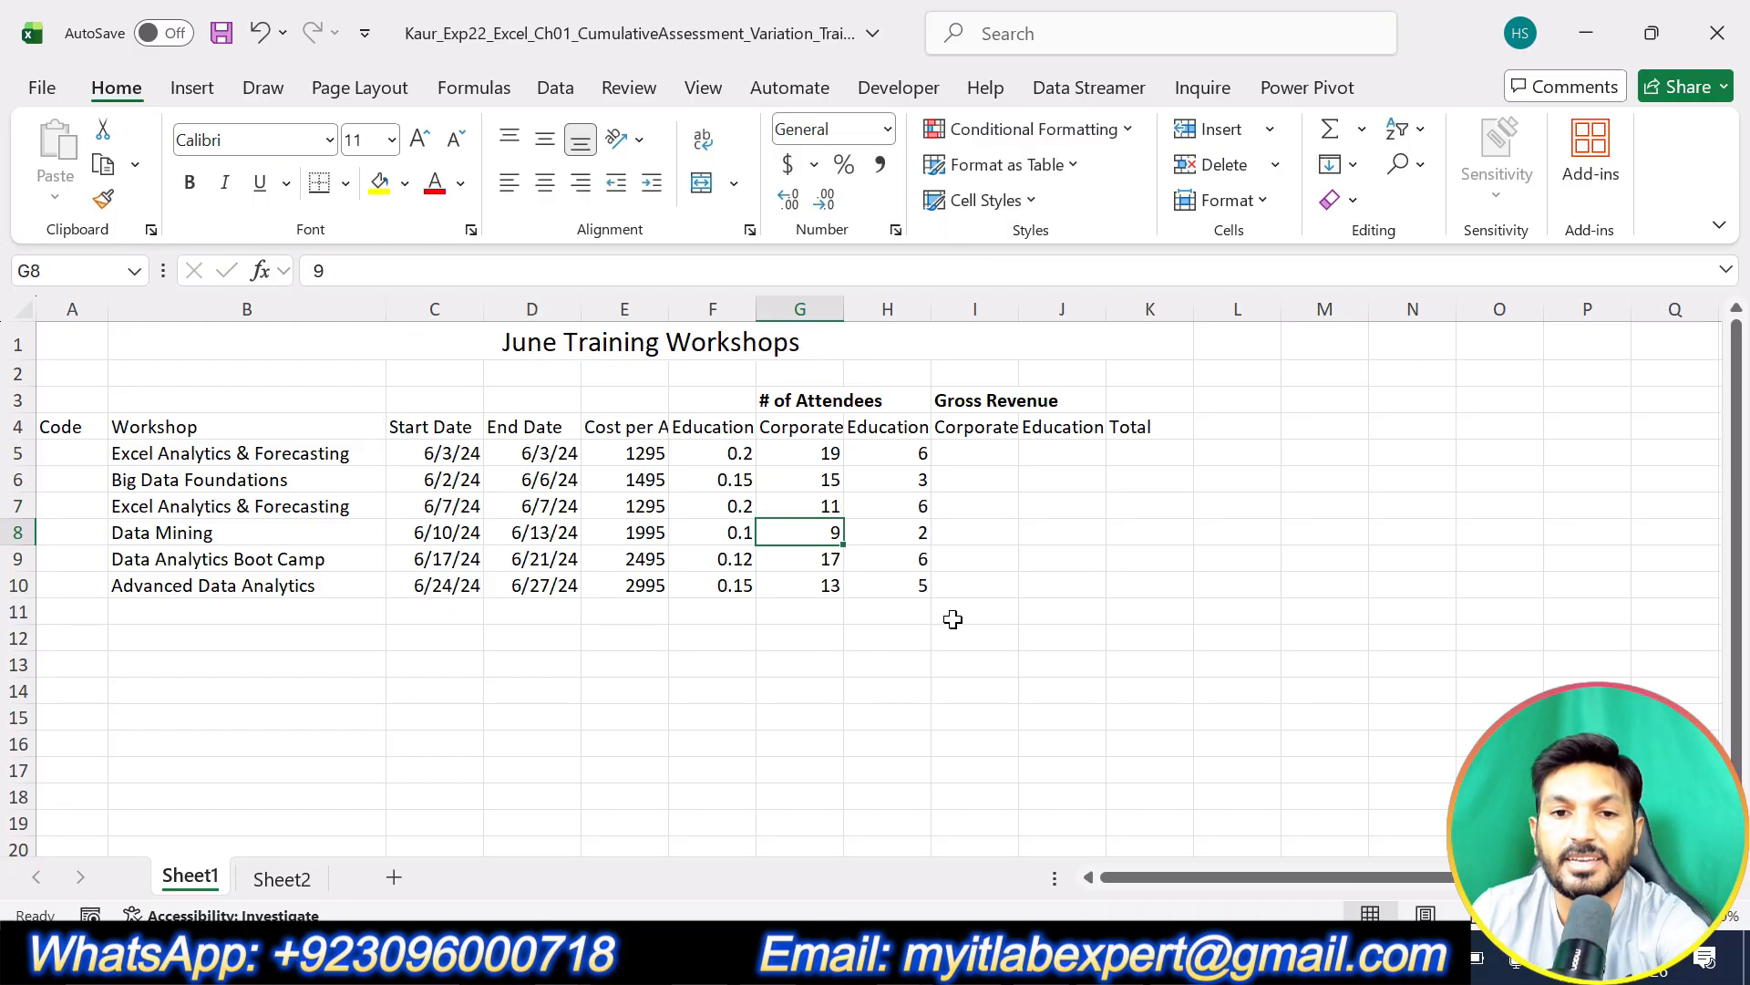
Step: Confirm the education attendee number in the Word instructions and set cell H7 in the Excel workbook to 10
left_click(920, 512)
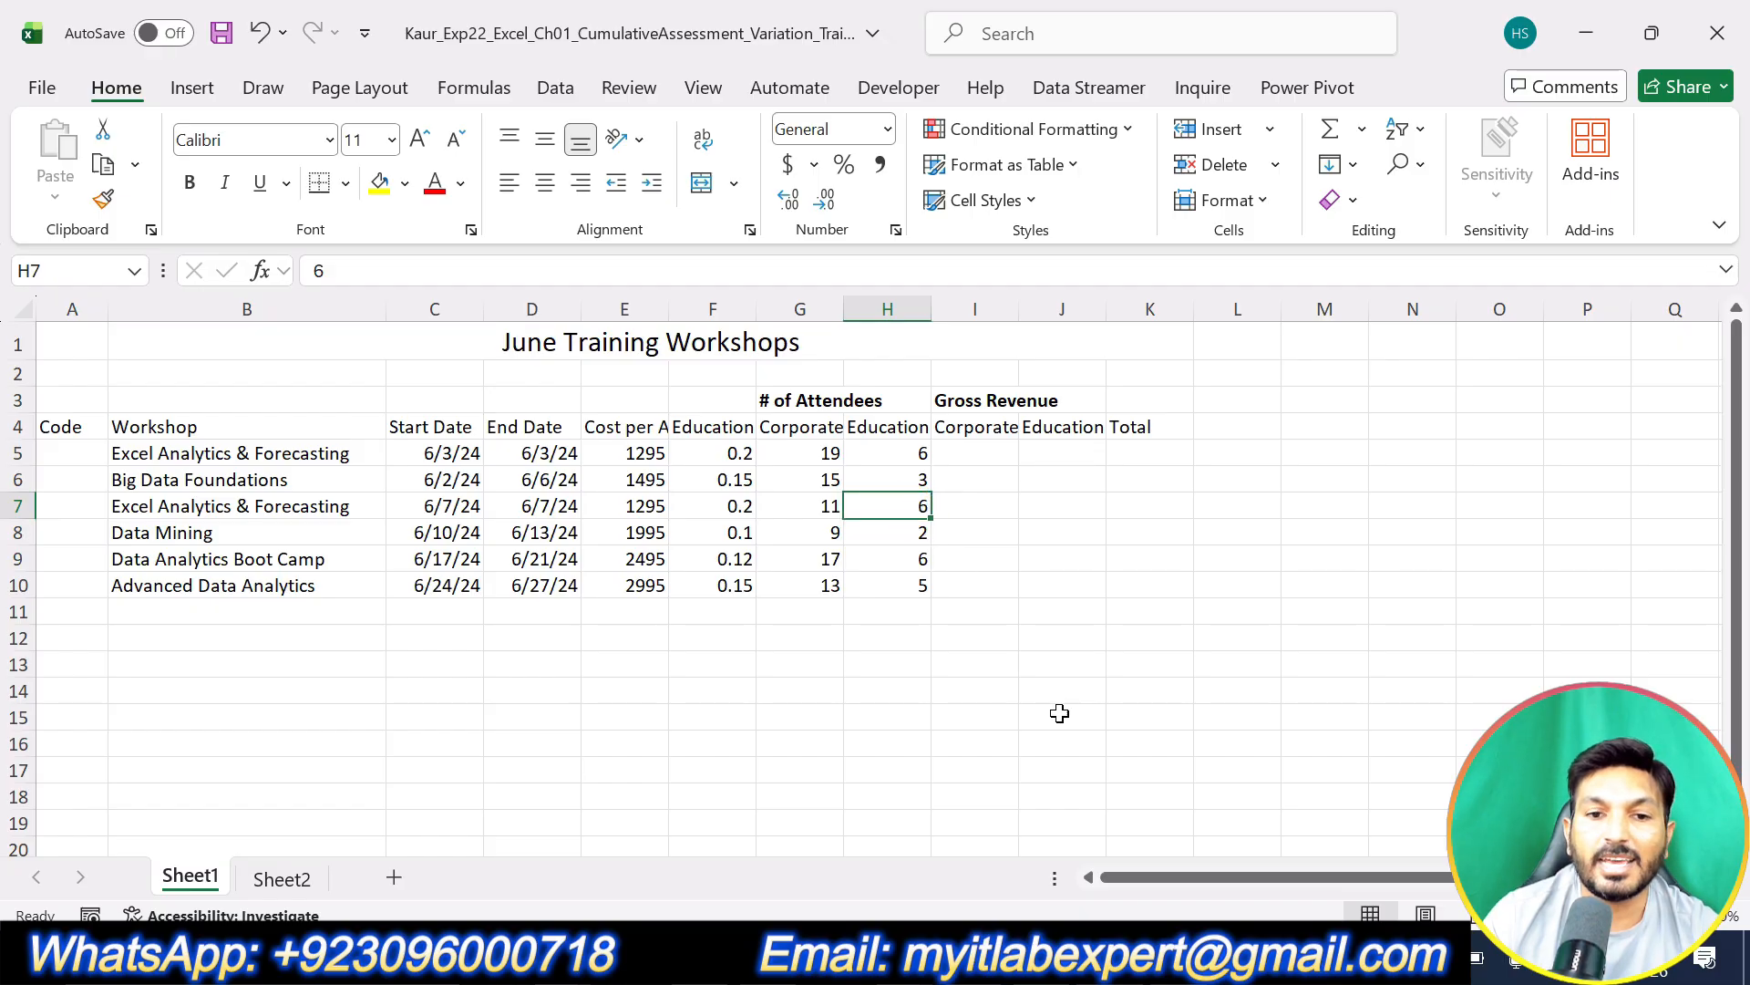
key("alt+Tab")
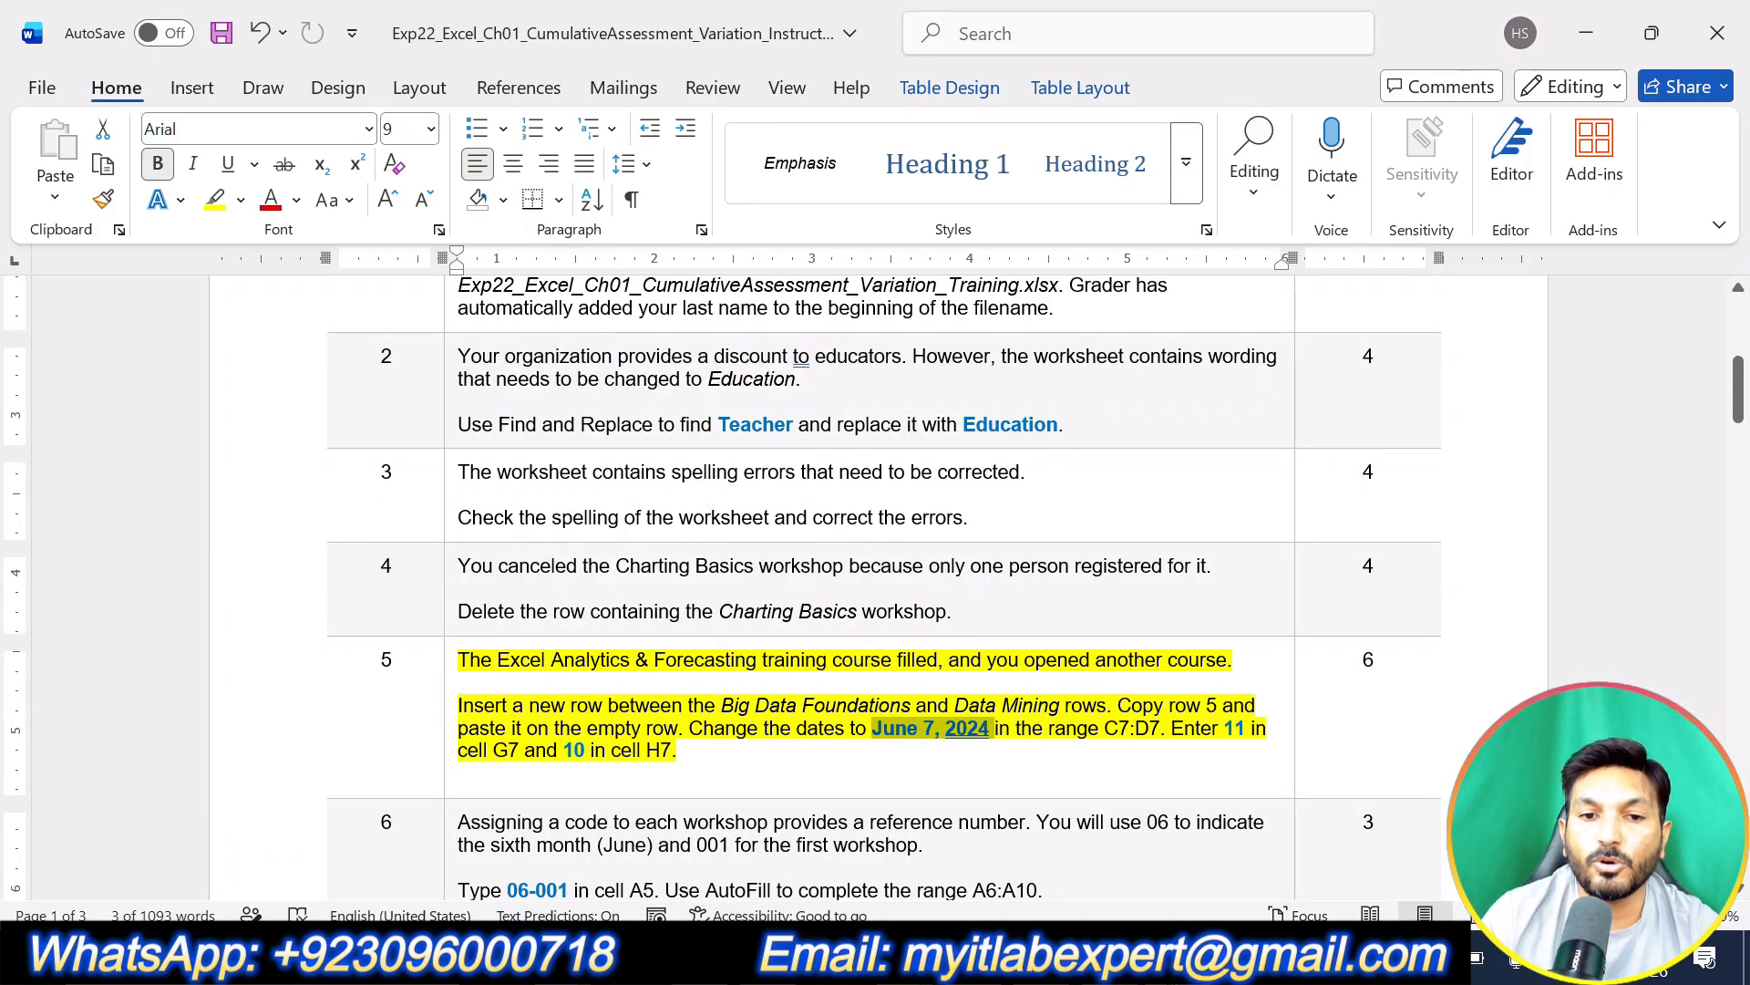
key("alt+Tab")
left_click(359, 270)
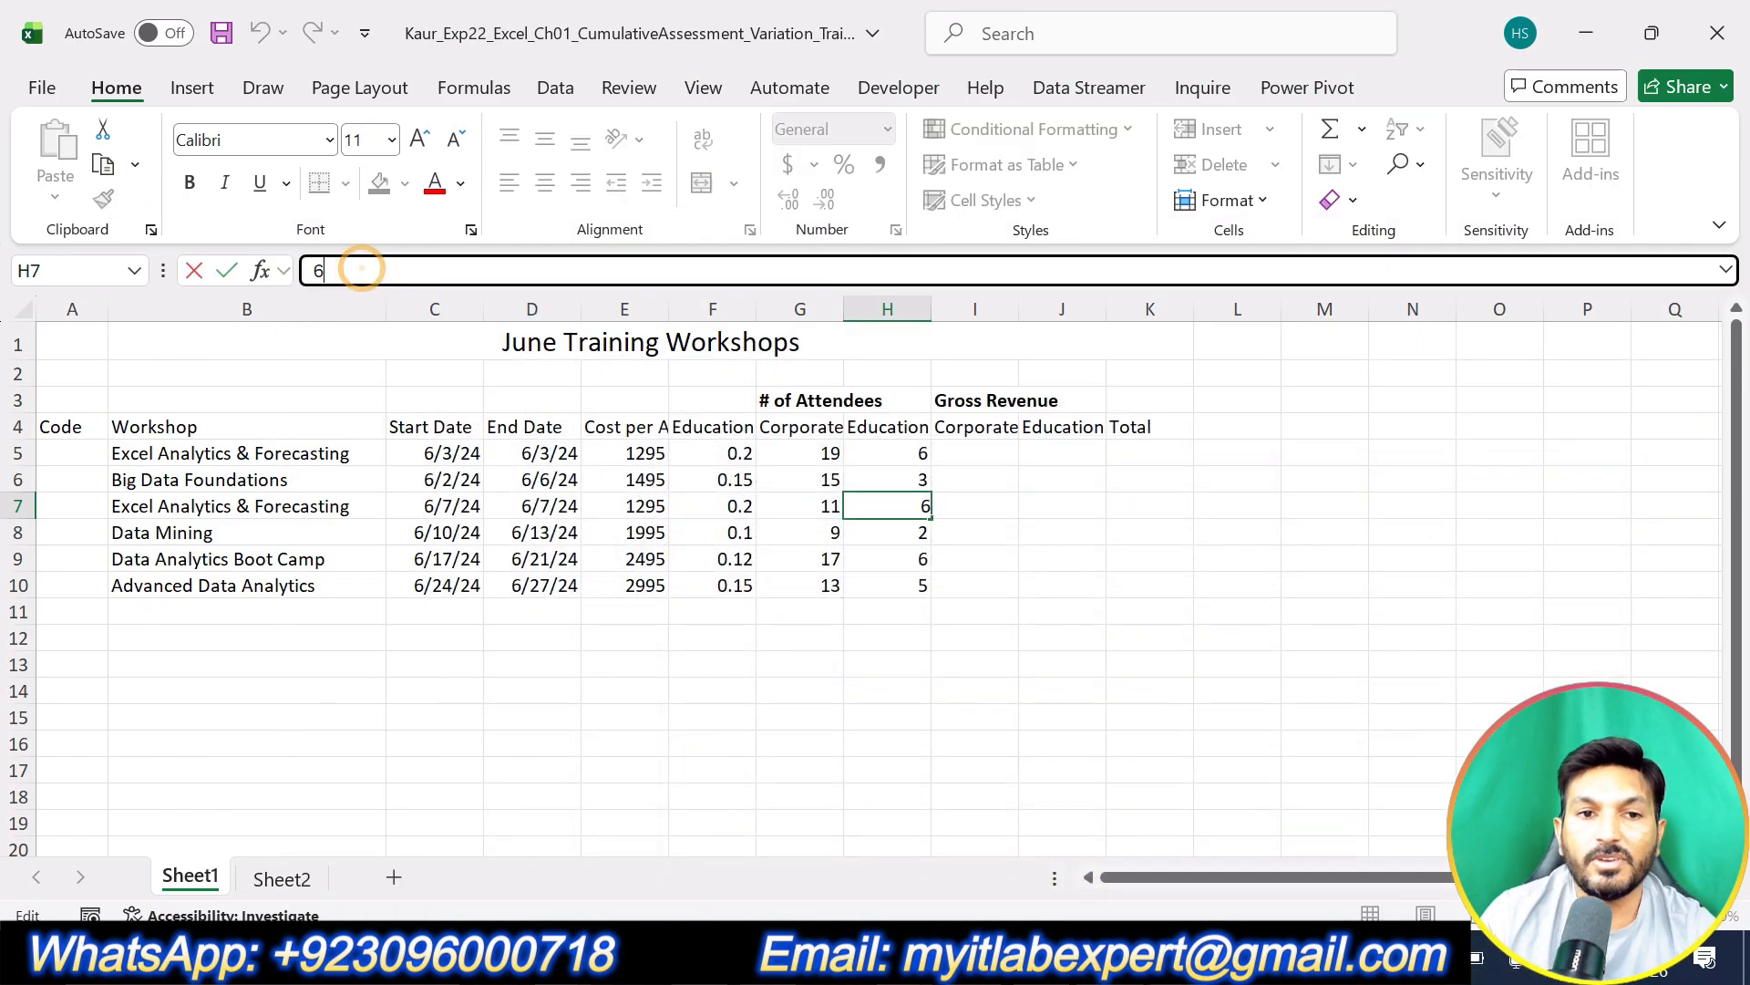
key("BackSpace")
type("10")
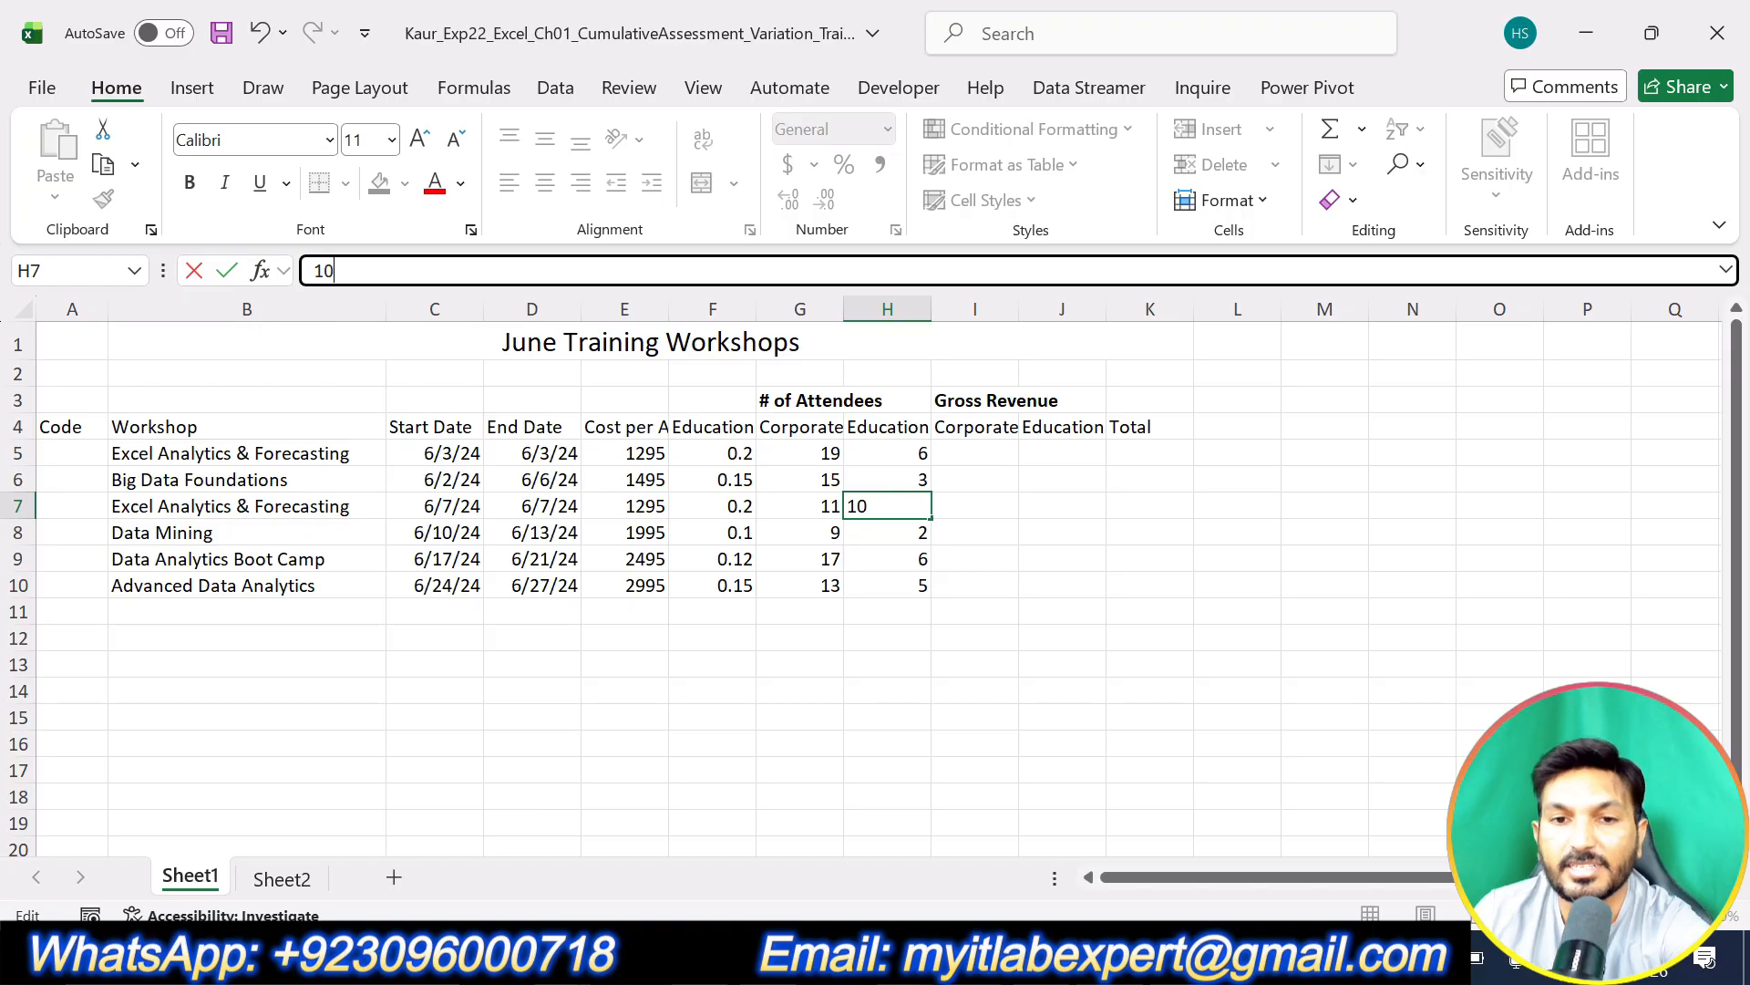
key("Return")
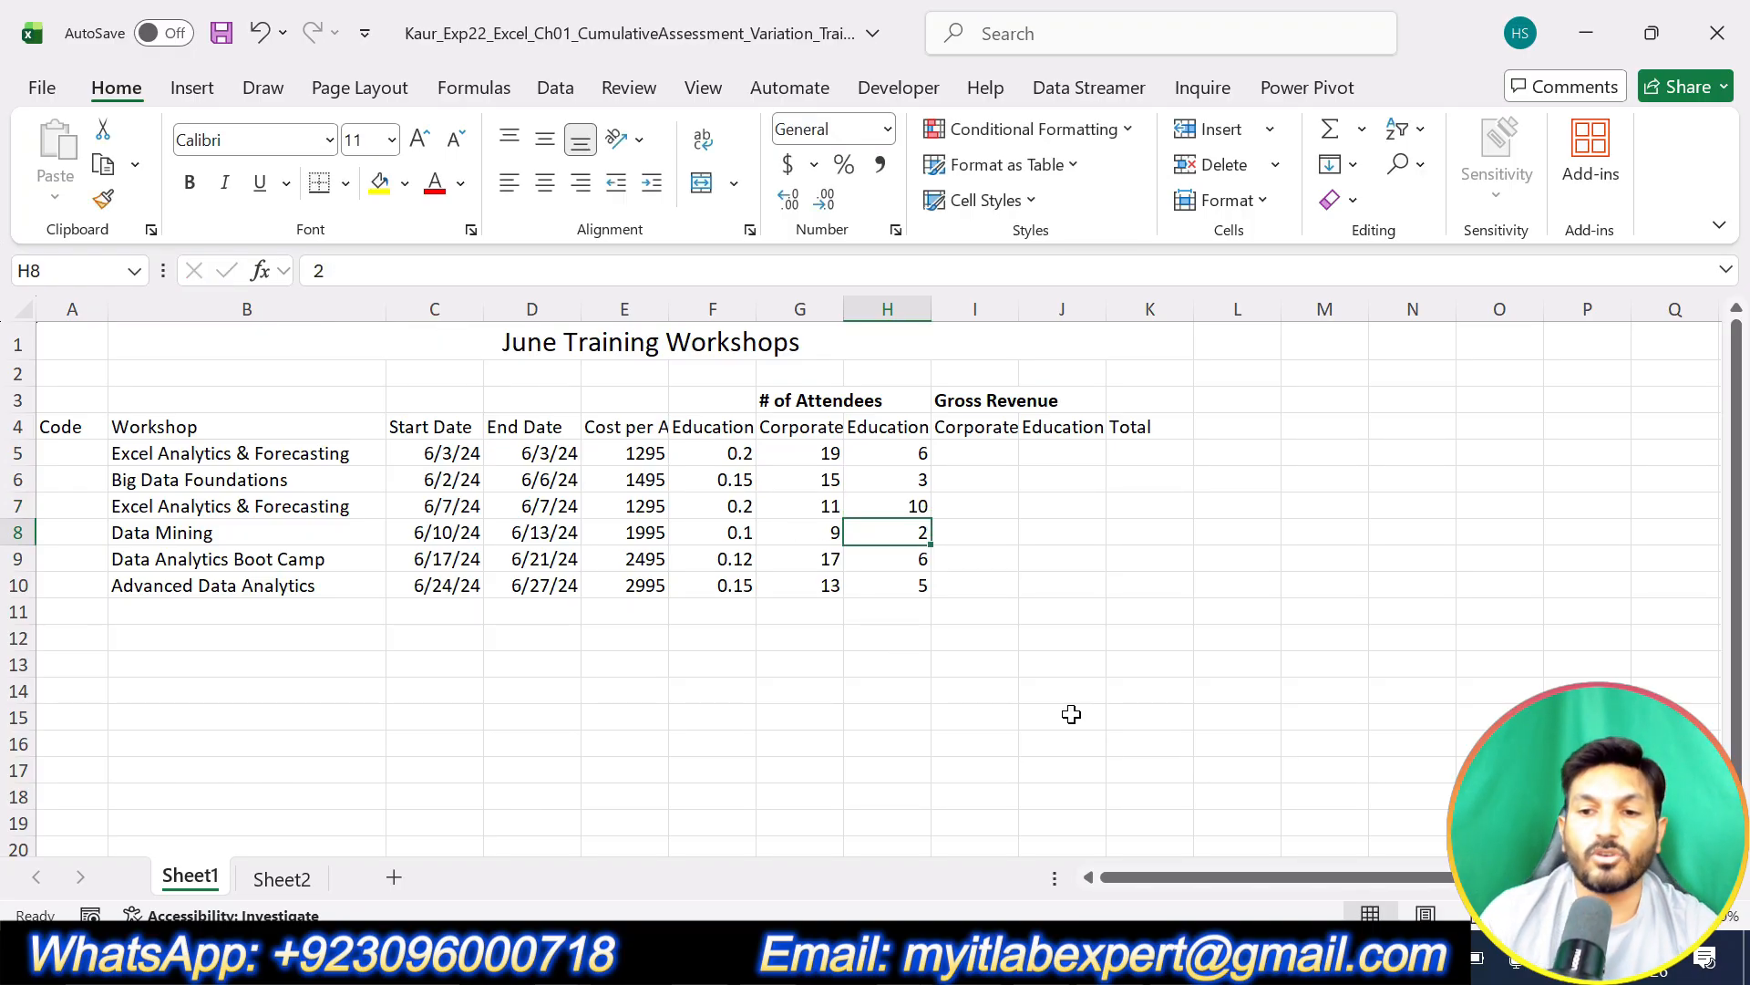
Step: Compare the workbook with step 5 in the Word instructions and undo the yellow highlight on that step
key("alt+Tab")
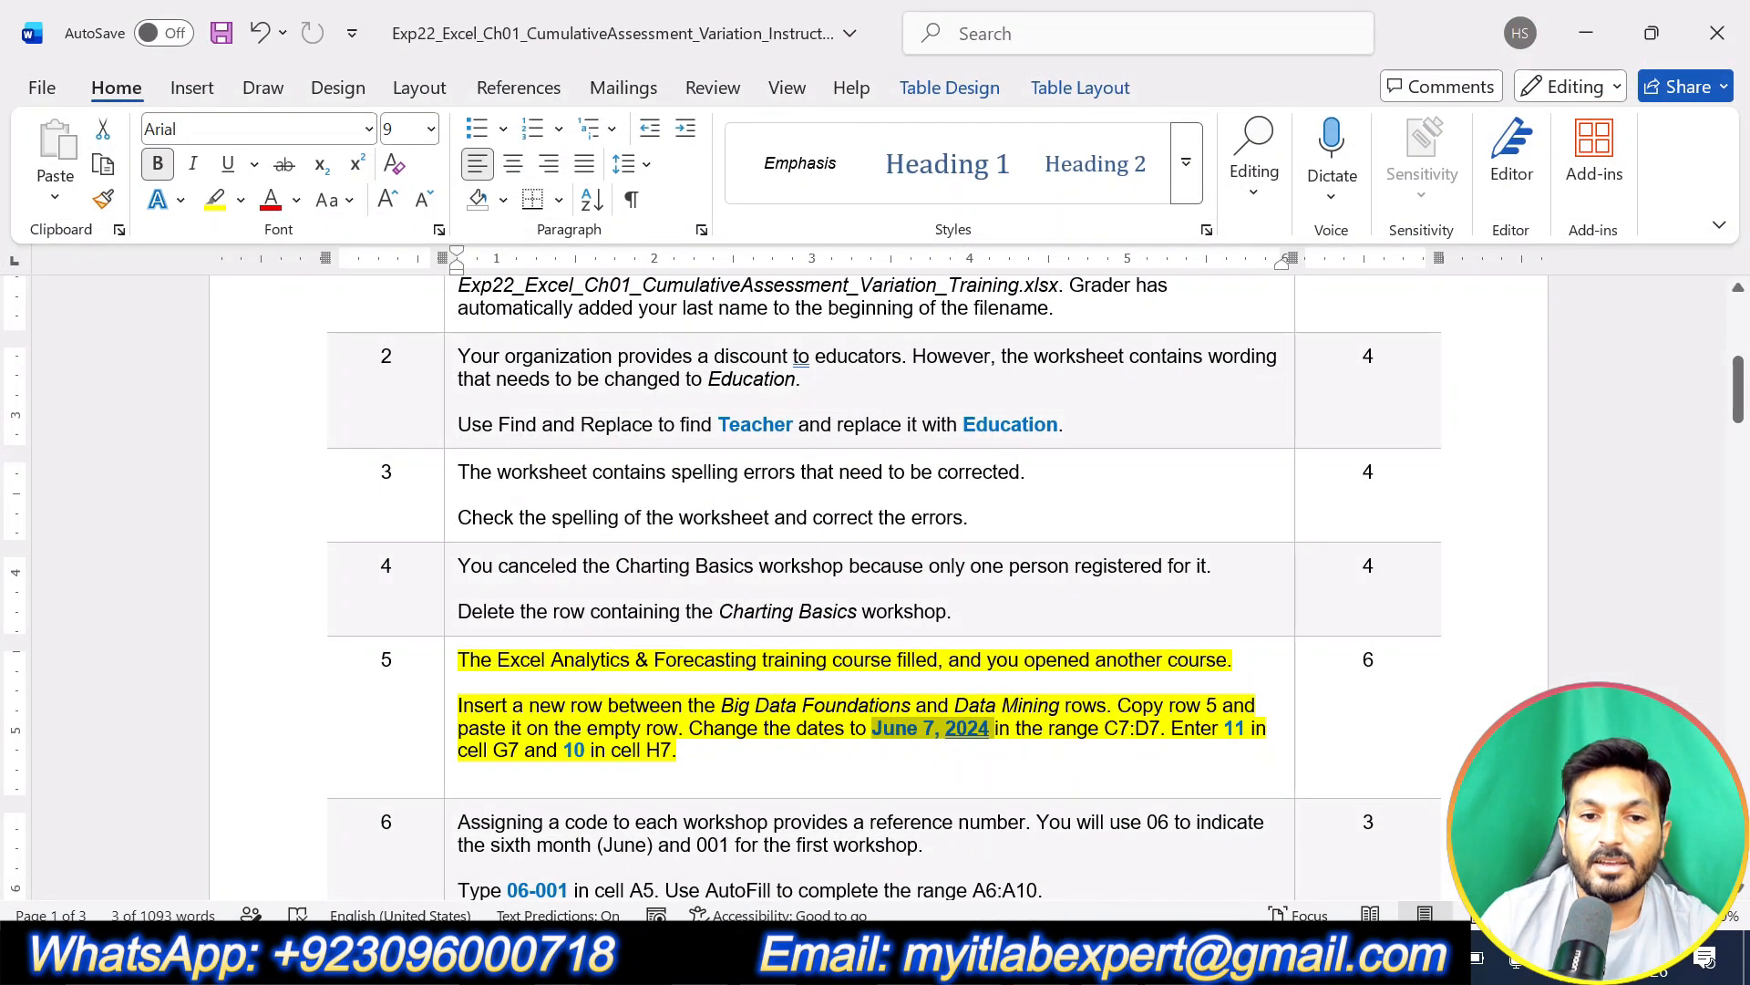
key("alt+Tab")
key("alt+Tab")
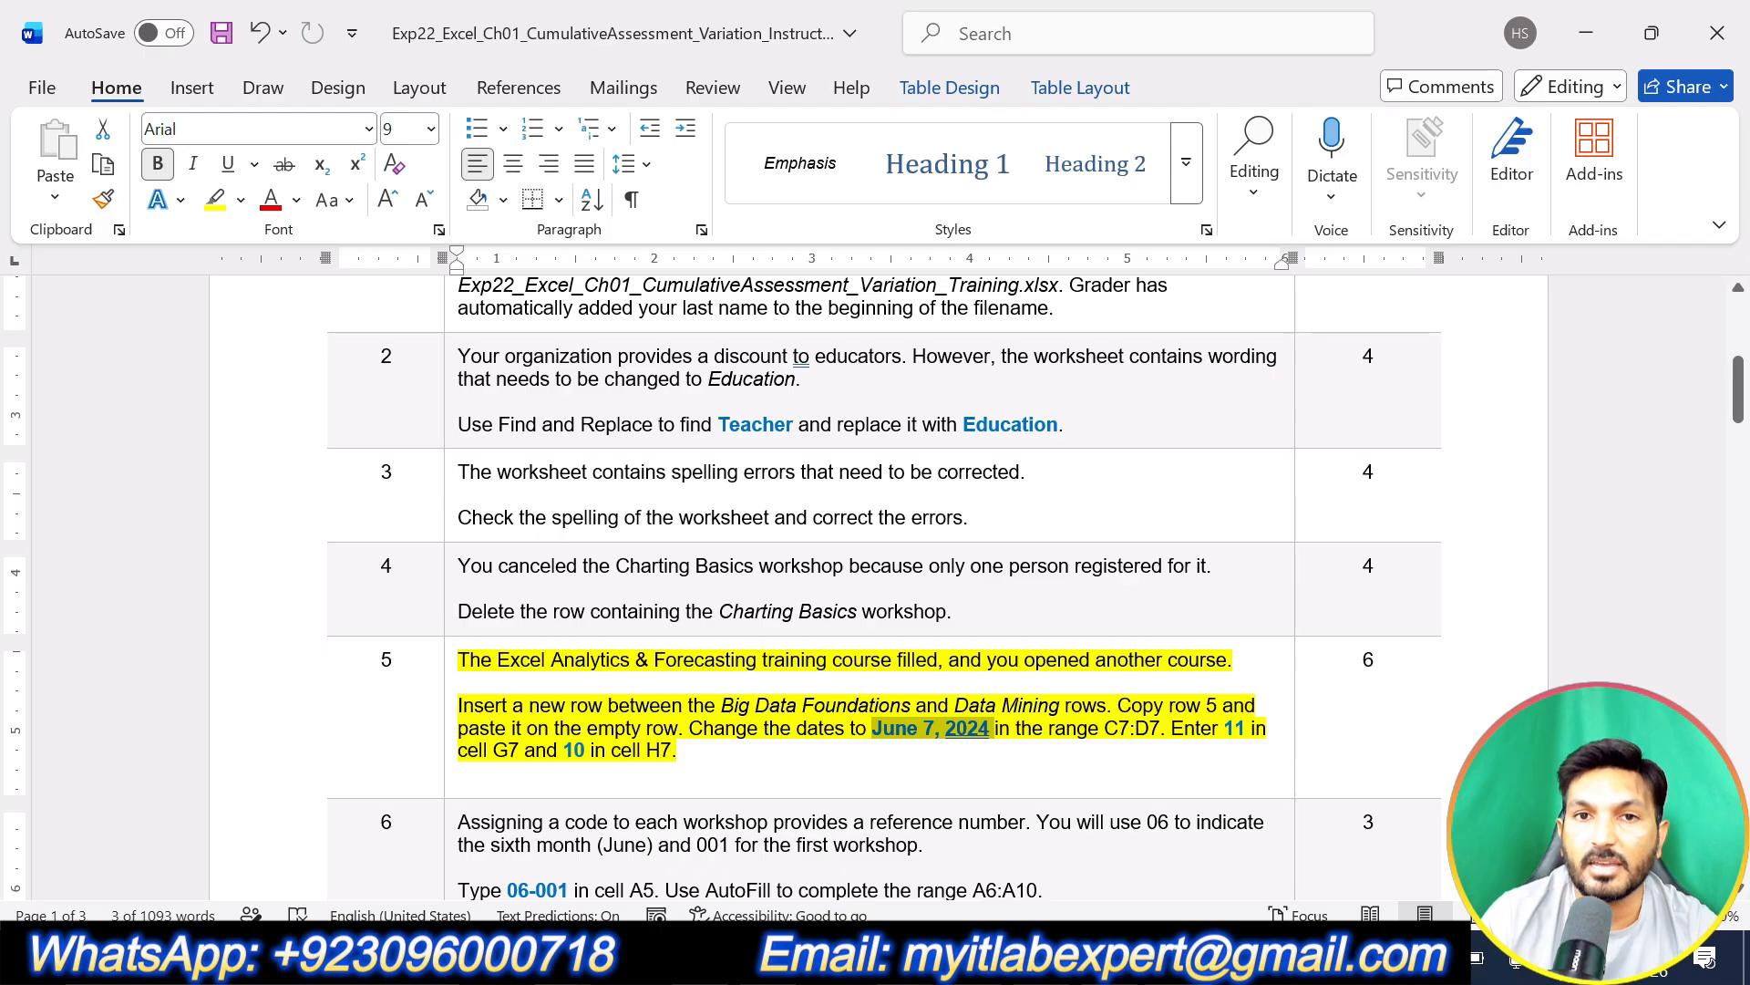
left_click(722, 748)
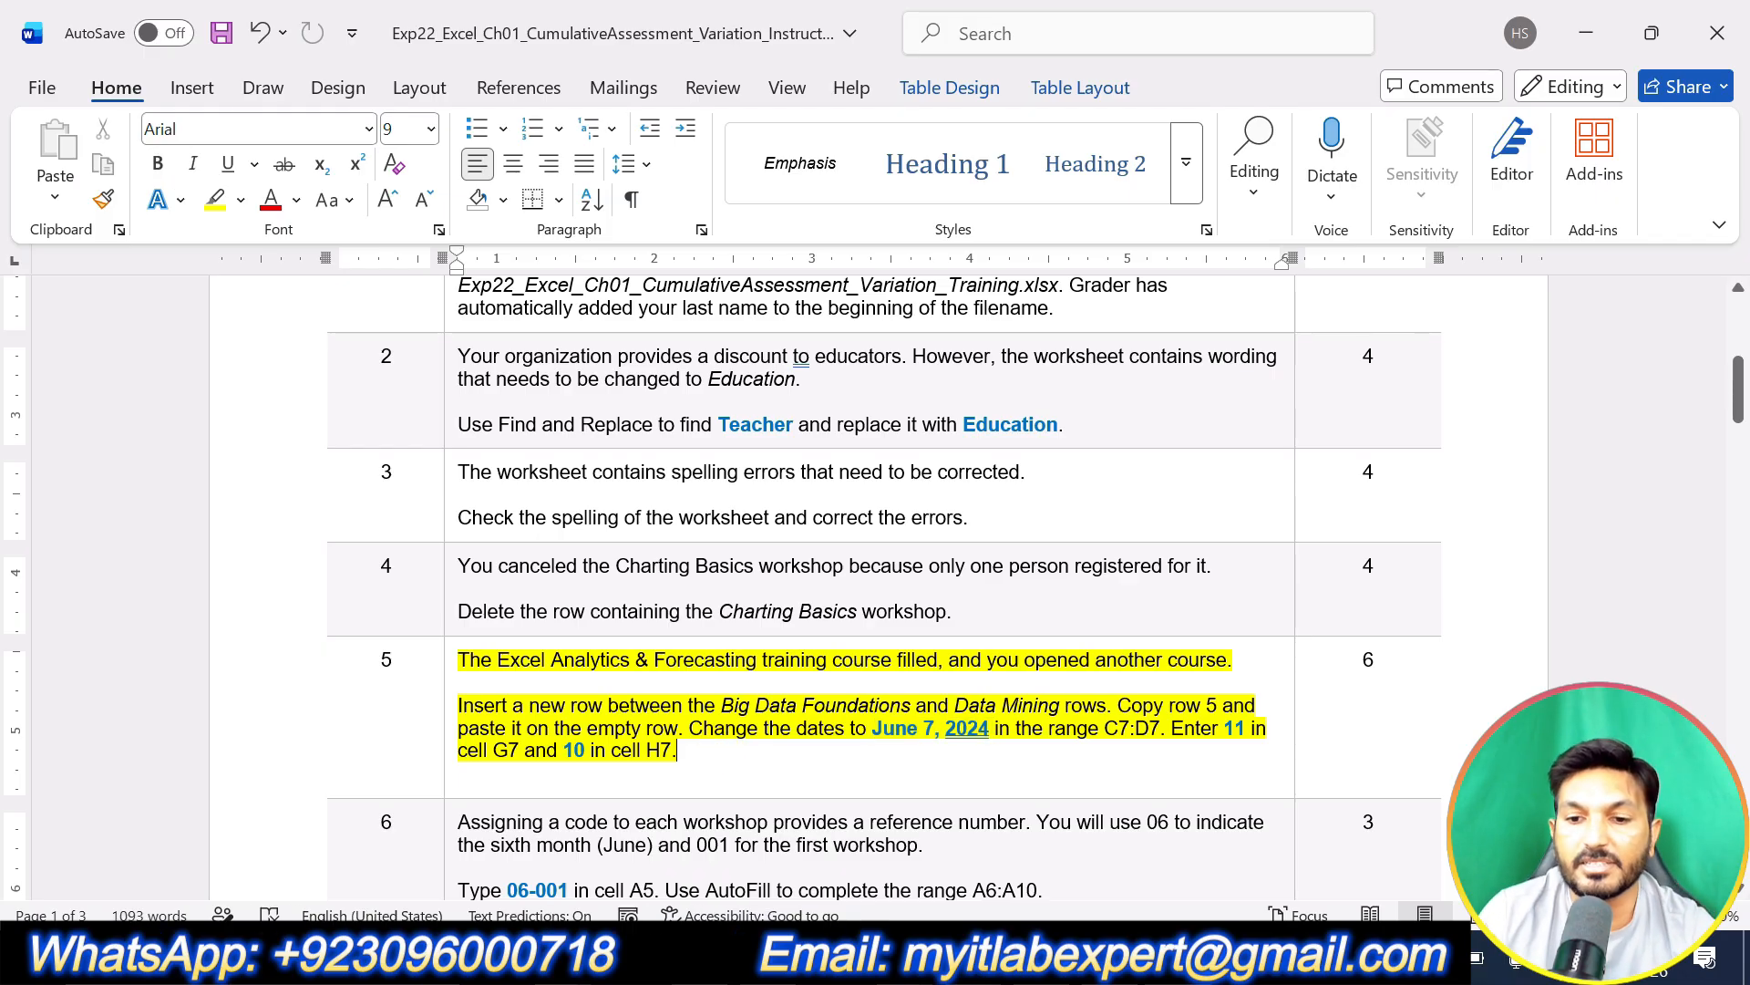
type("]")
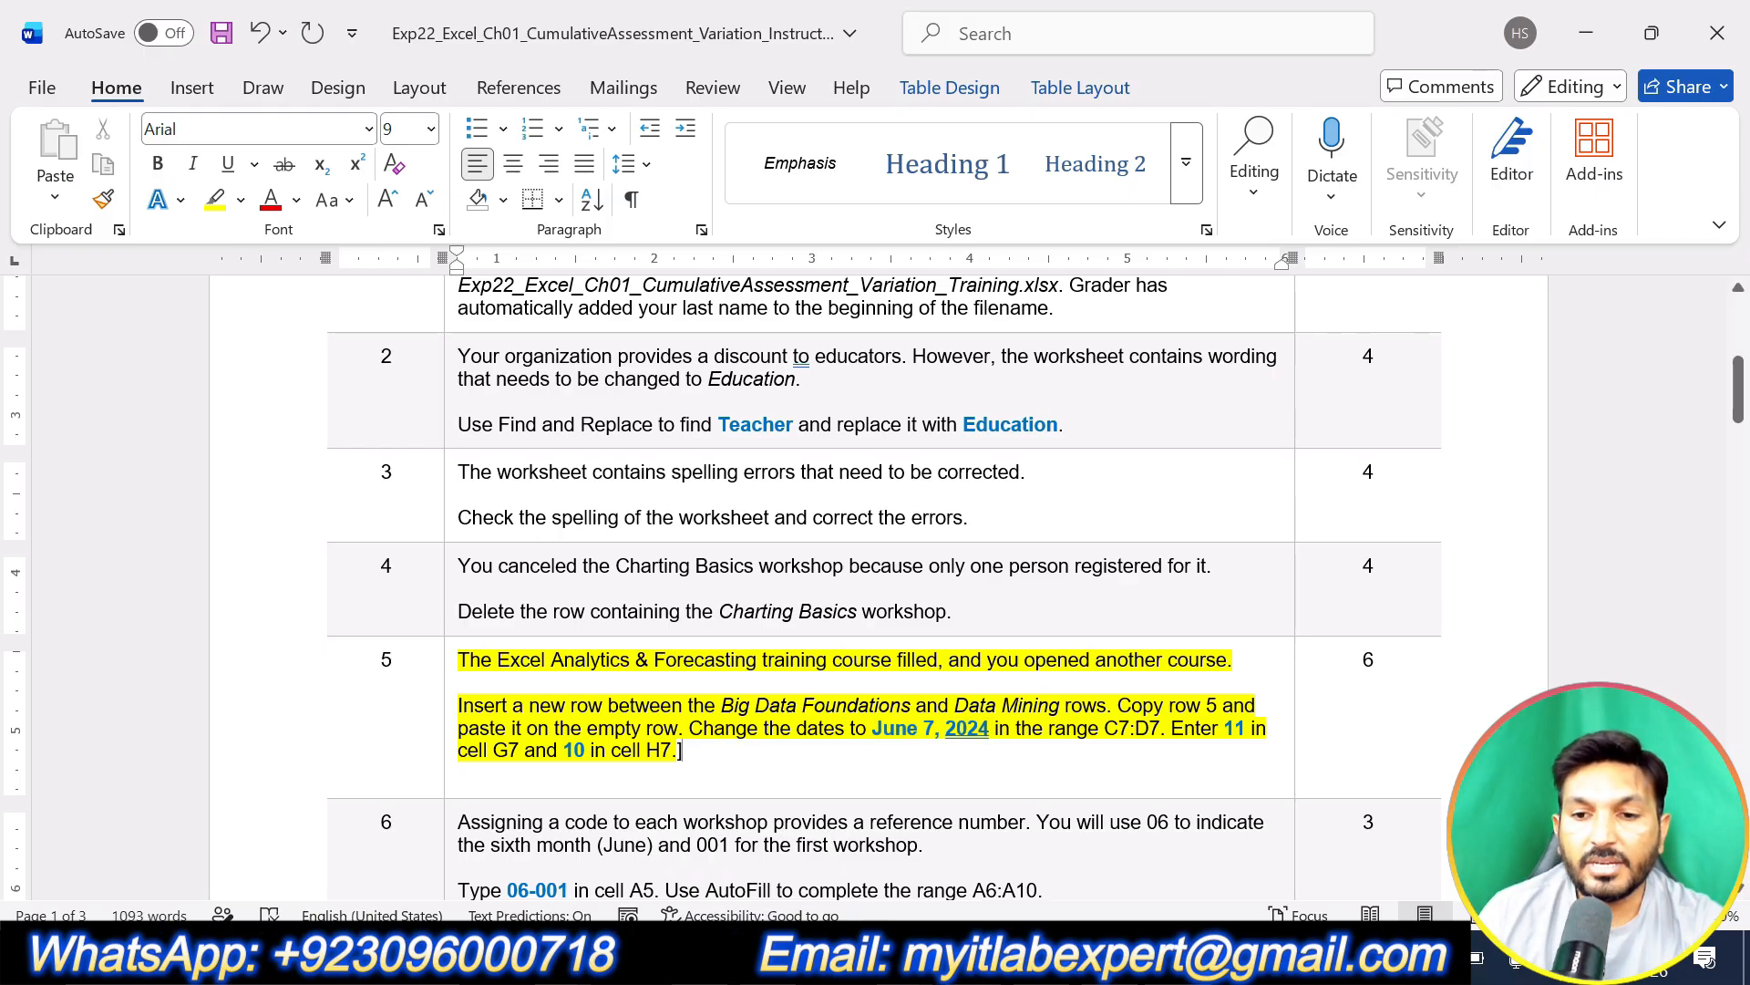
key("ctrl+z")
key("ctrl+z")
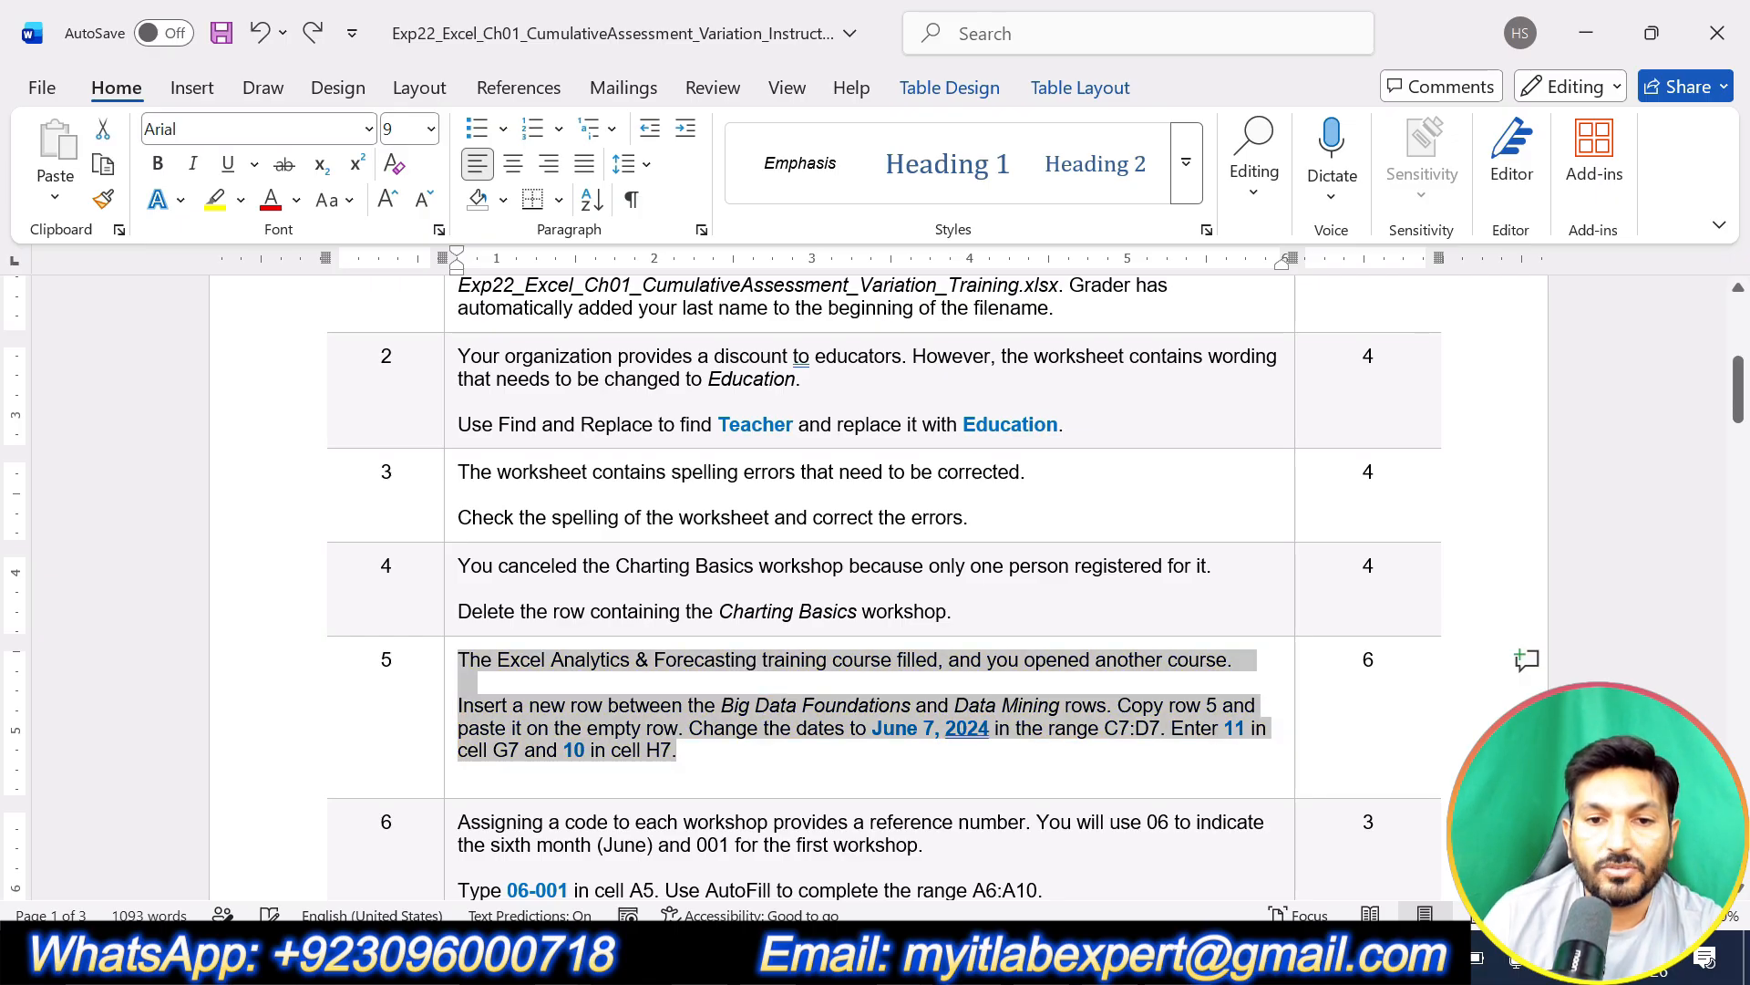
Step: Highlight the step 6 instructions about workshop codes in yellow
scroll(875, 583, "down", 2)
scroll(875, 583, "down", 3)
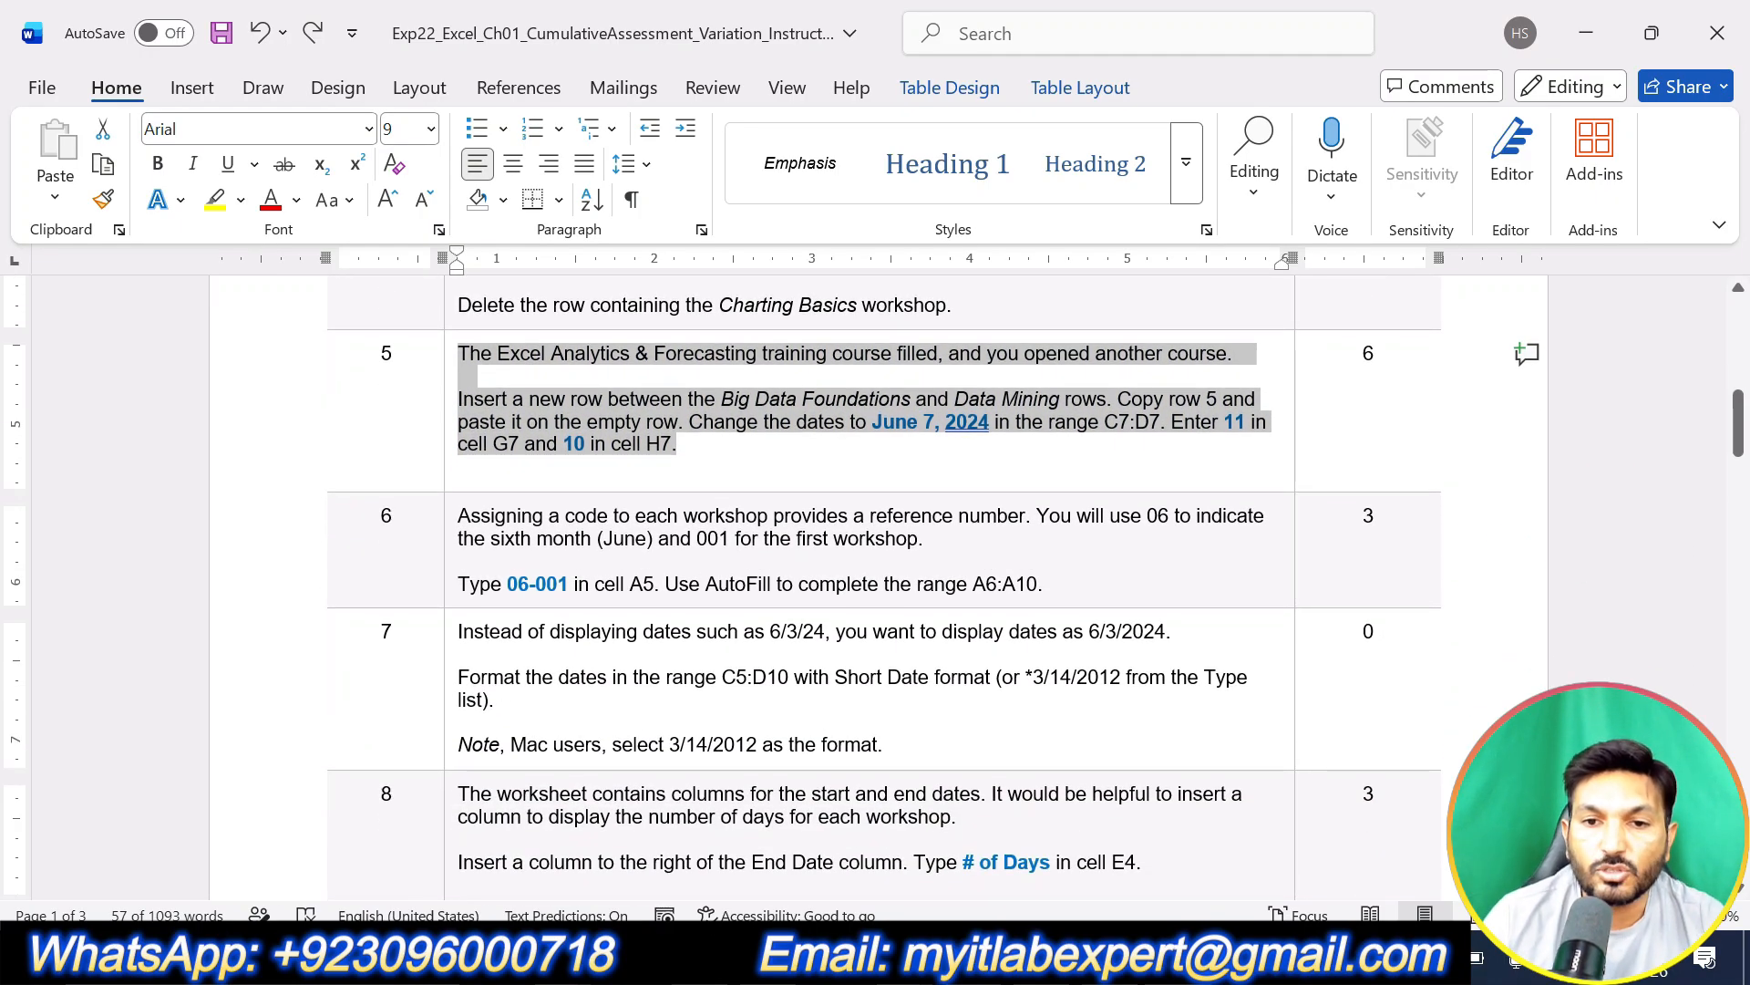
left_click_drag(1051, 583, 492, 529)
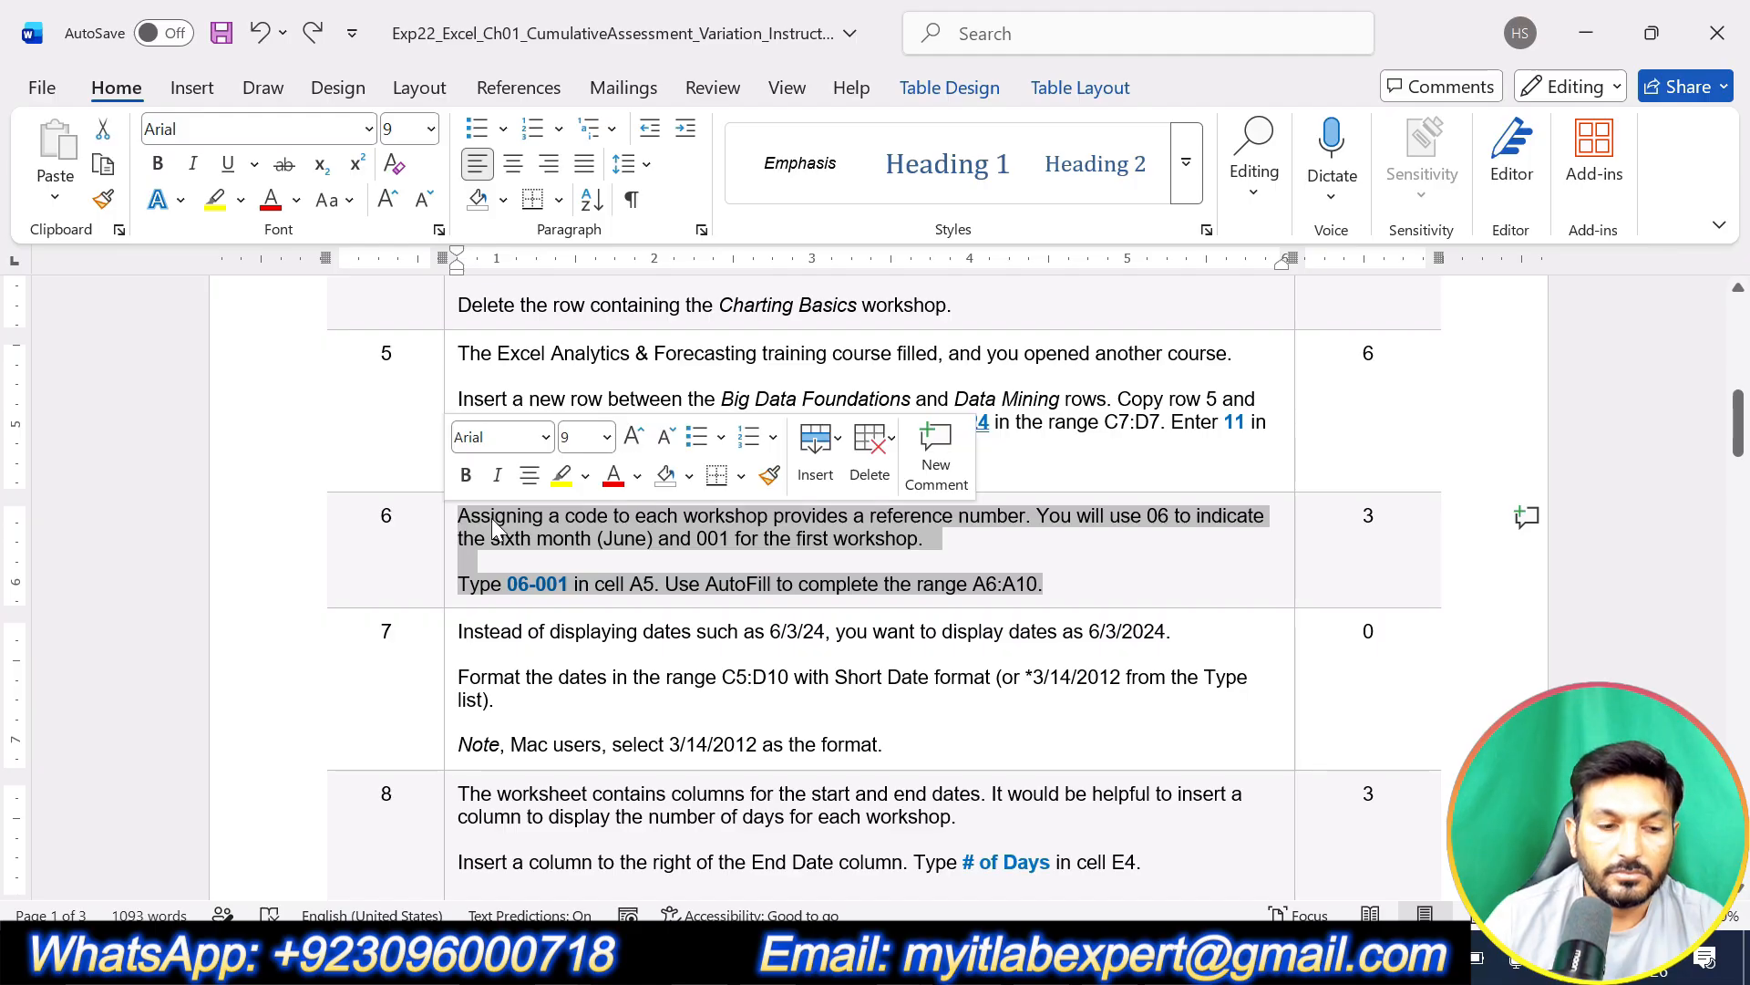
left_click(561, 475)
left_click(458, 561)
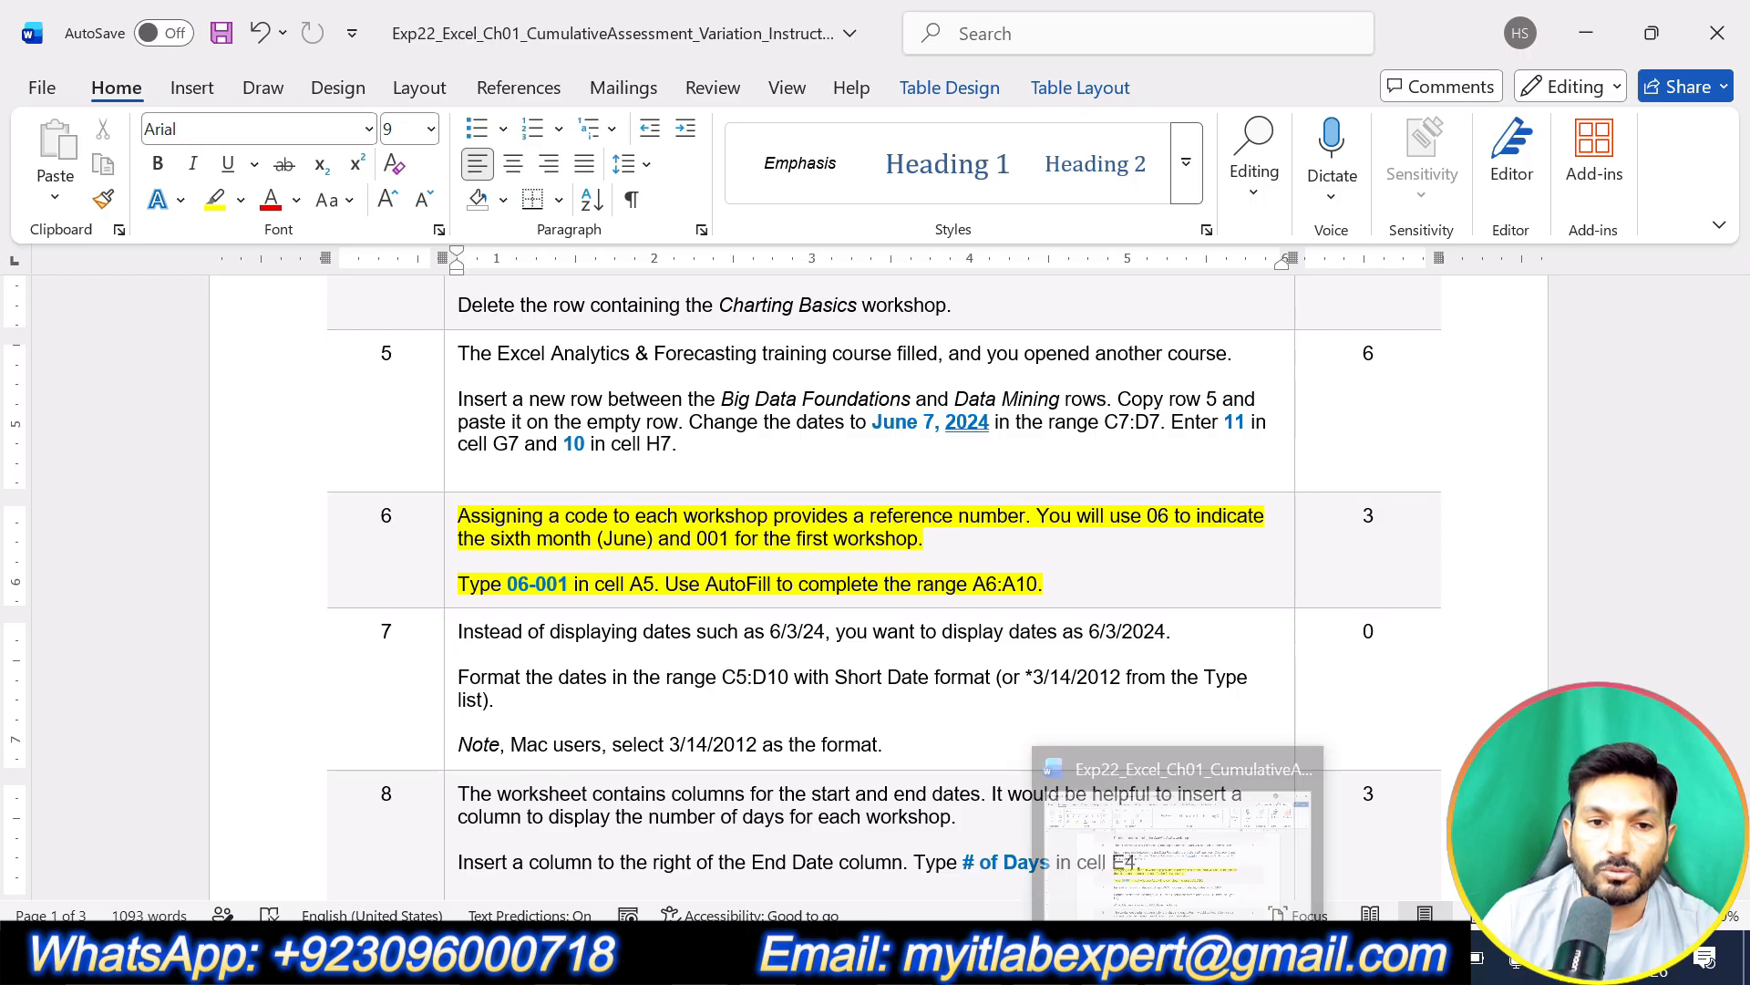
Step: Switch to the Excel workbook and enter the code 06-001 in cell A5 for the first workshop
left_click(1179, 958)
left_click(88, 463)
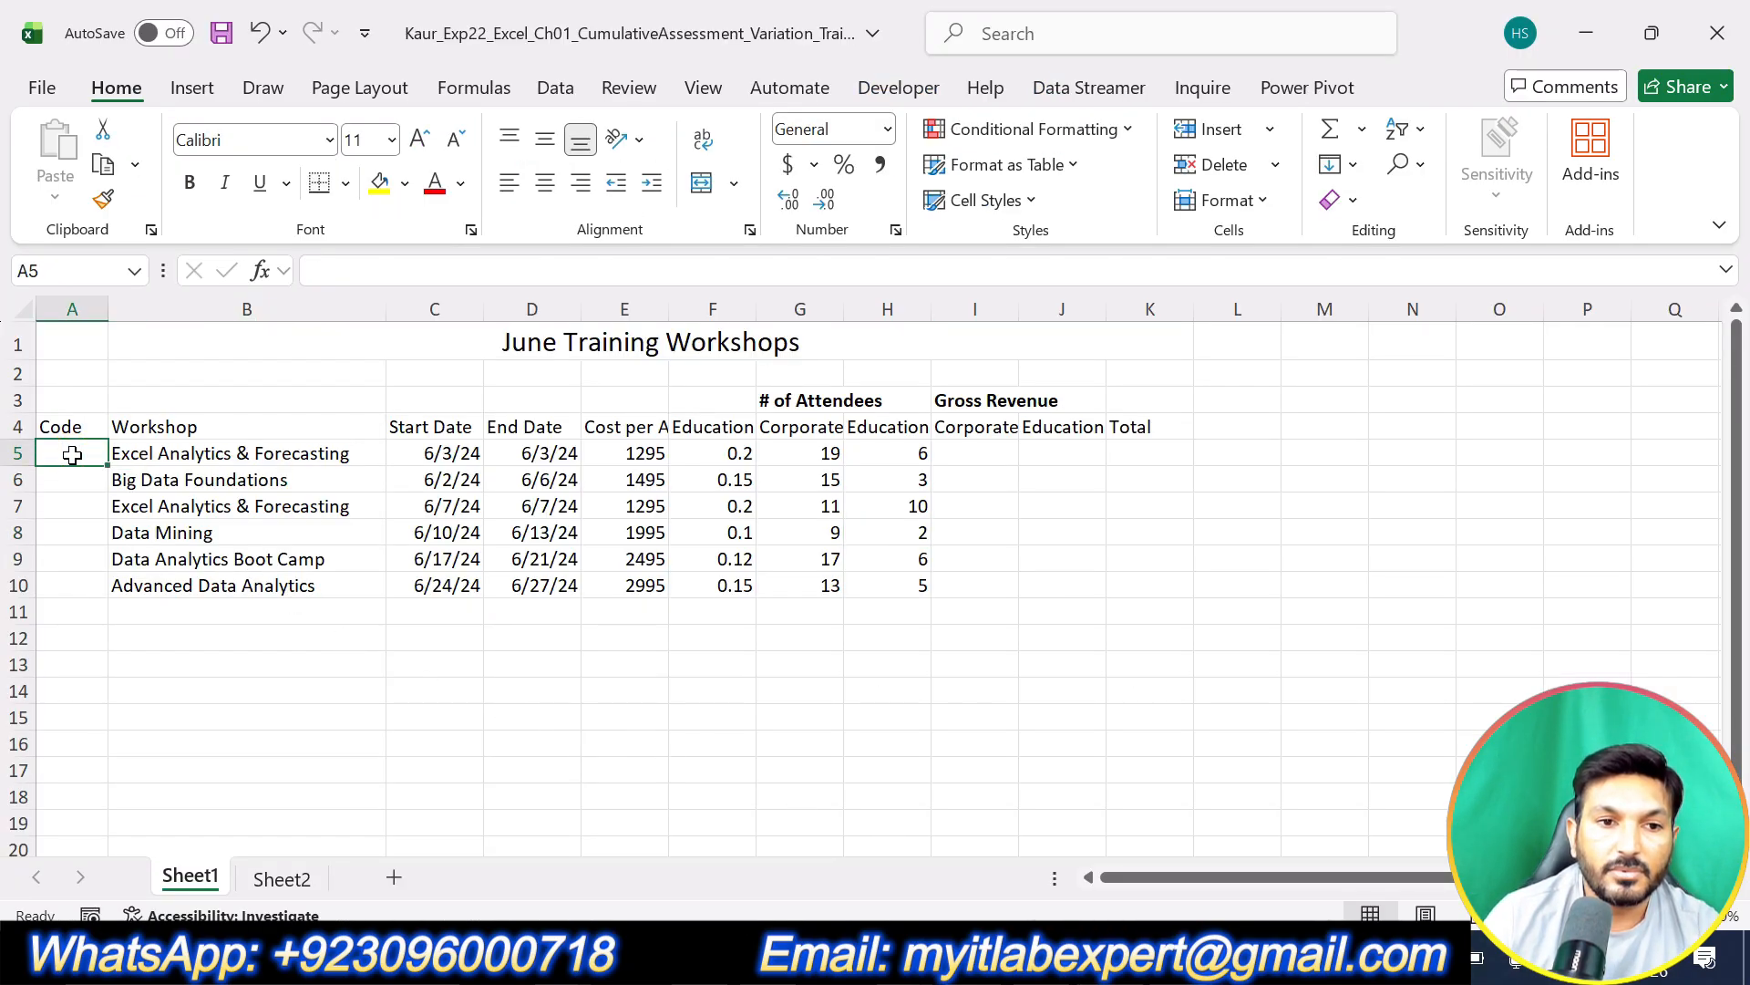
type("06")
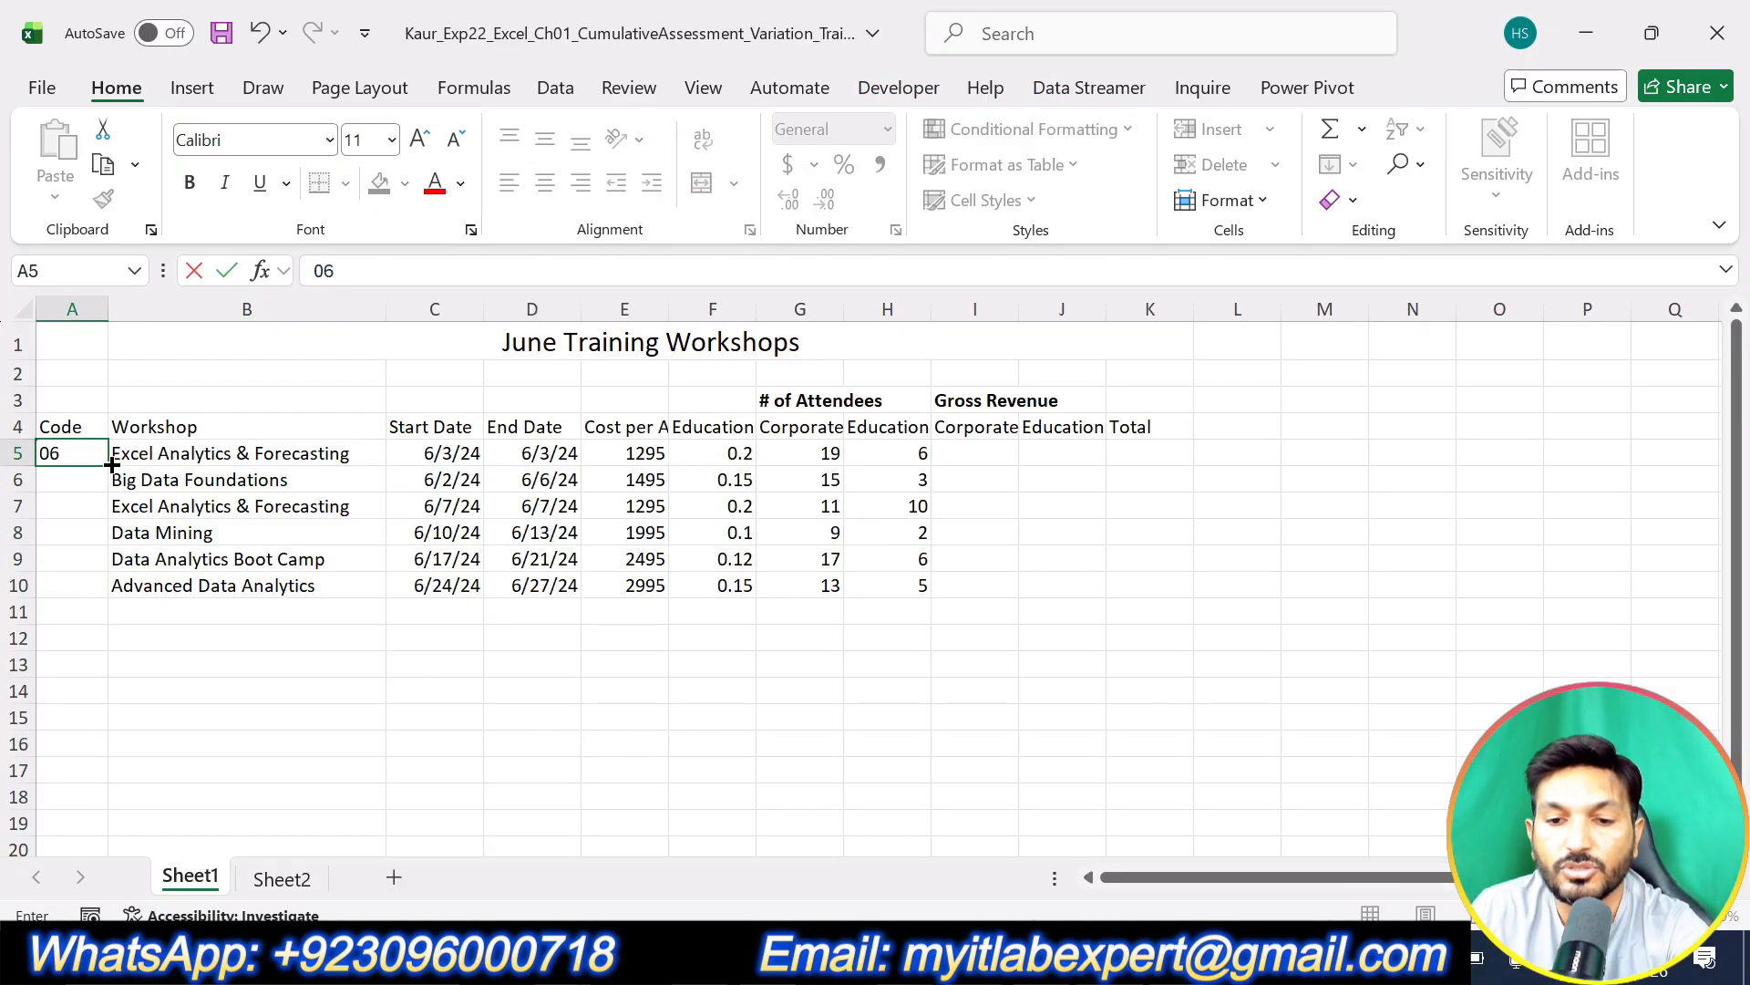
type("-001")
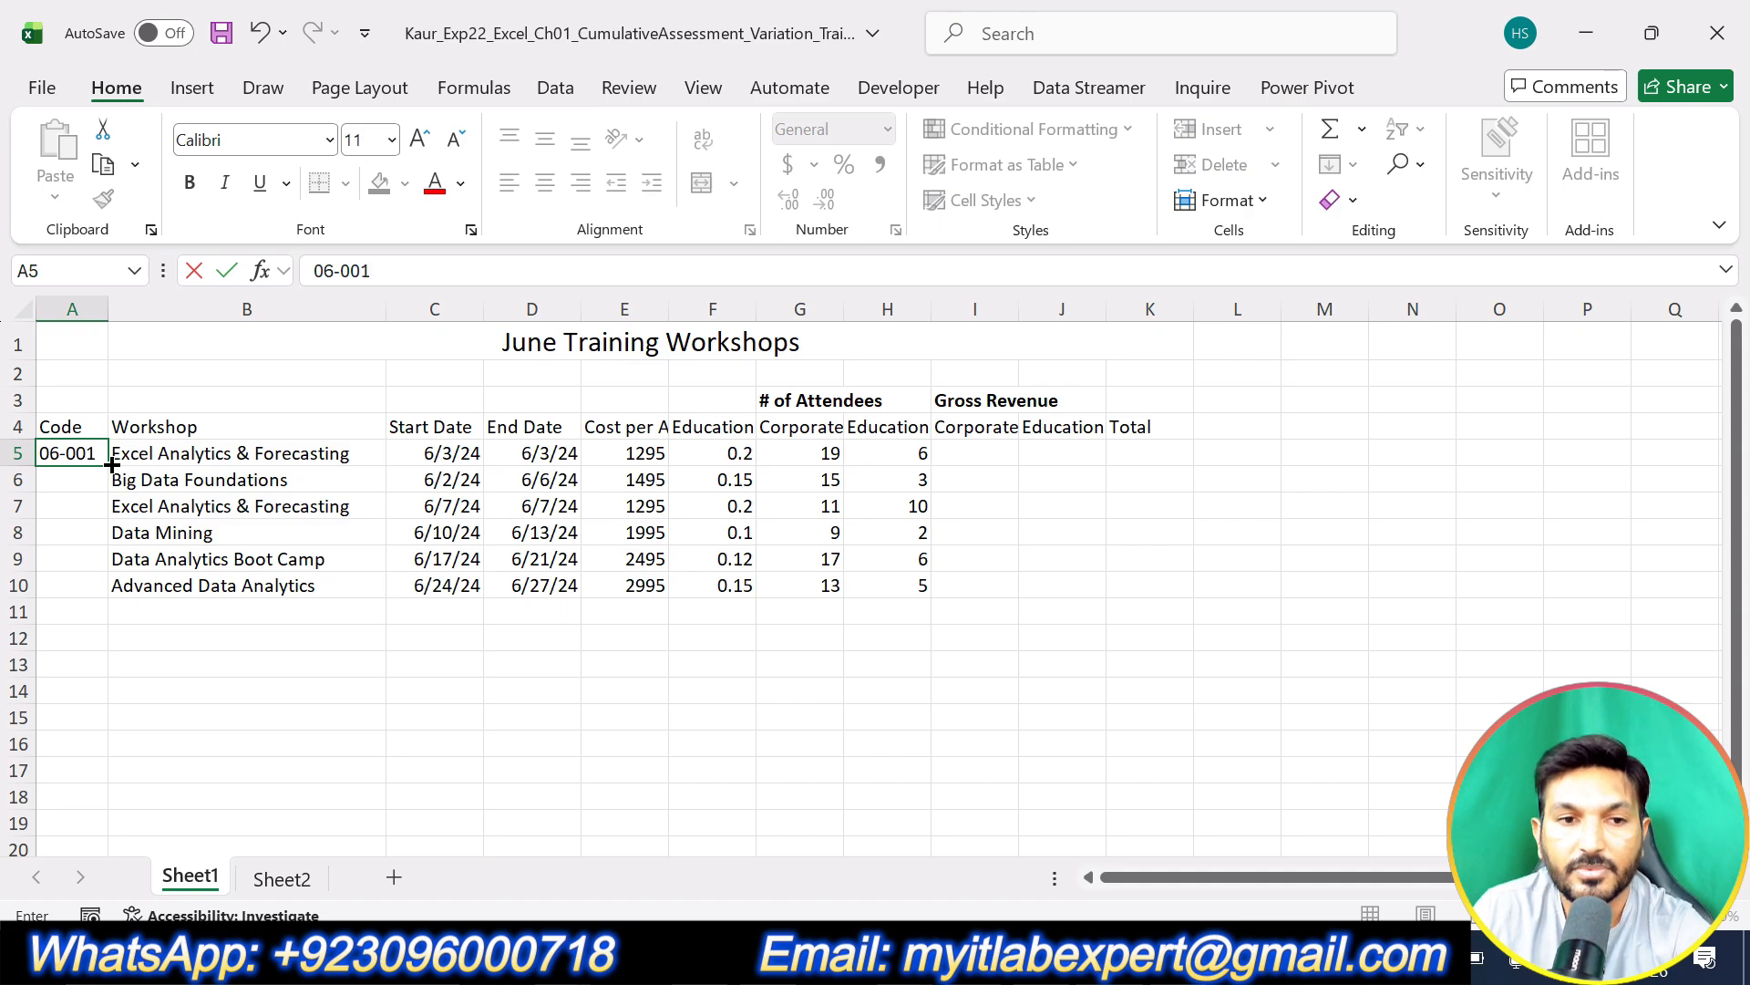
key("Return")
left_click(90, 459)
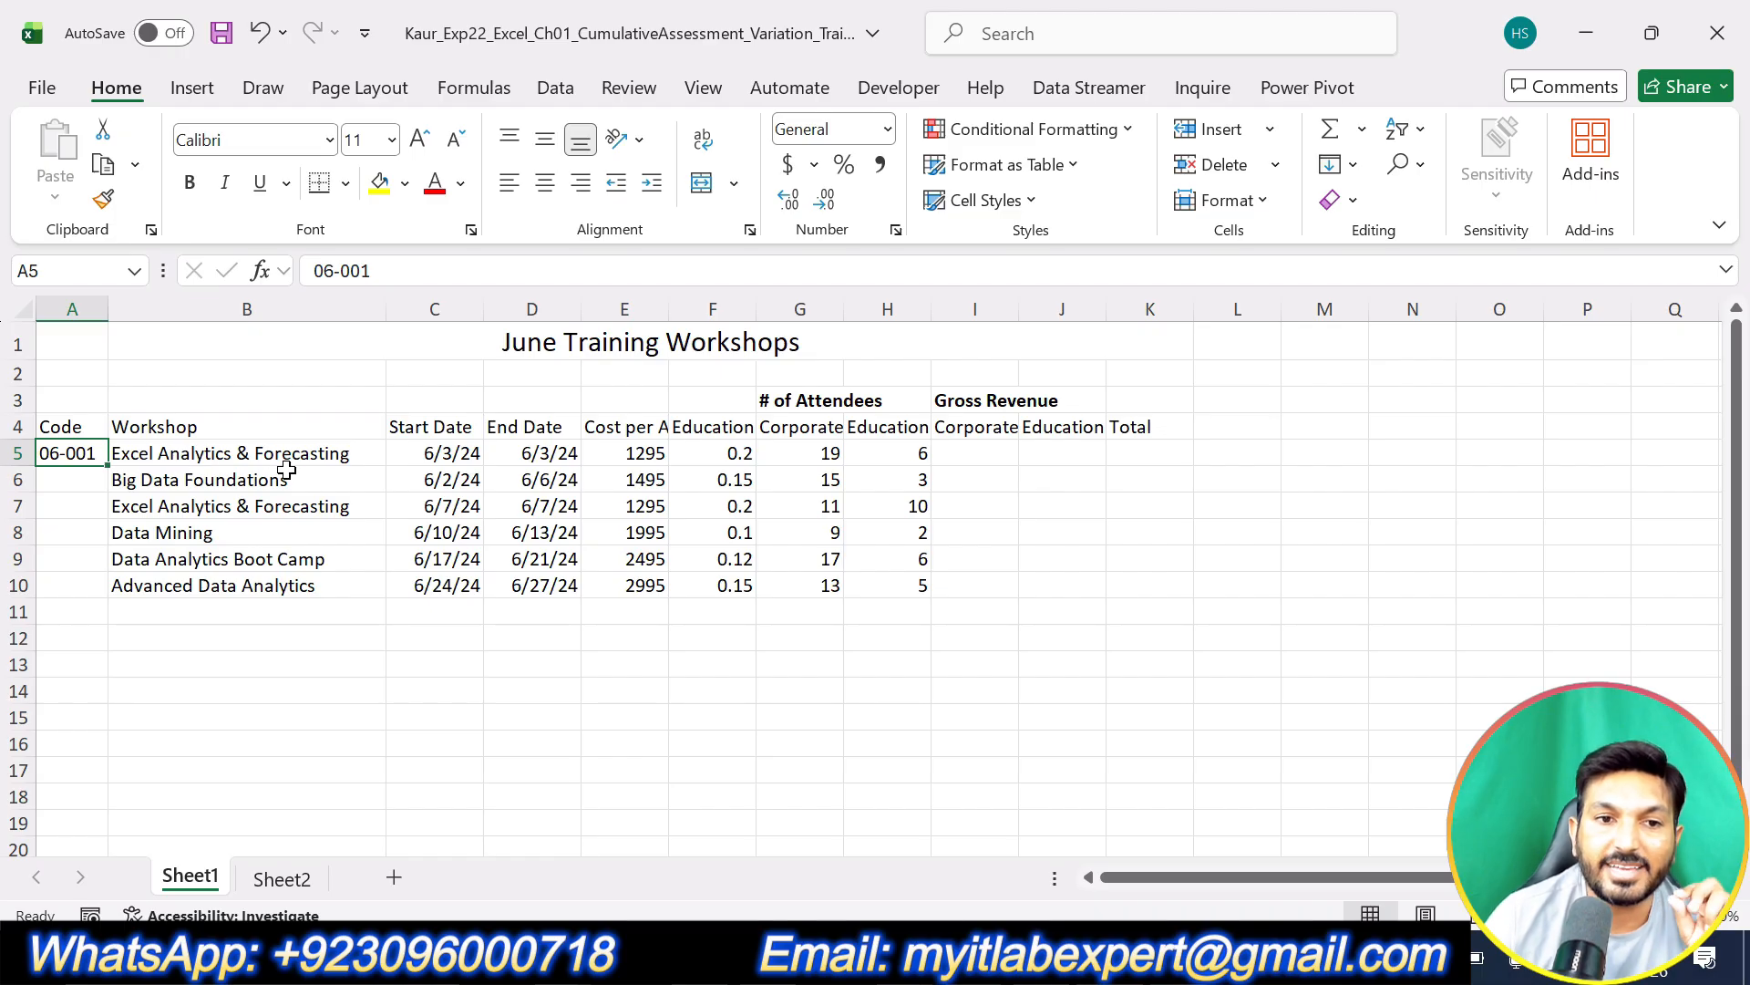
left_click(1103, 958)
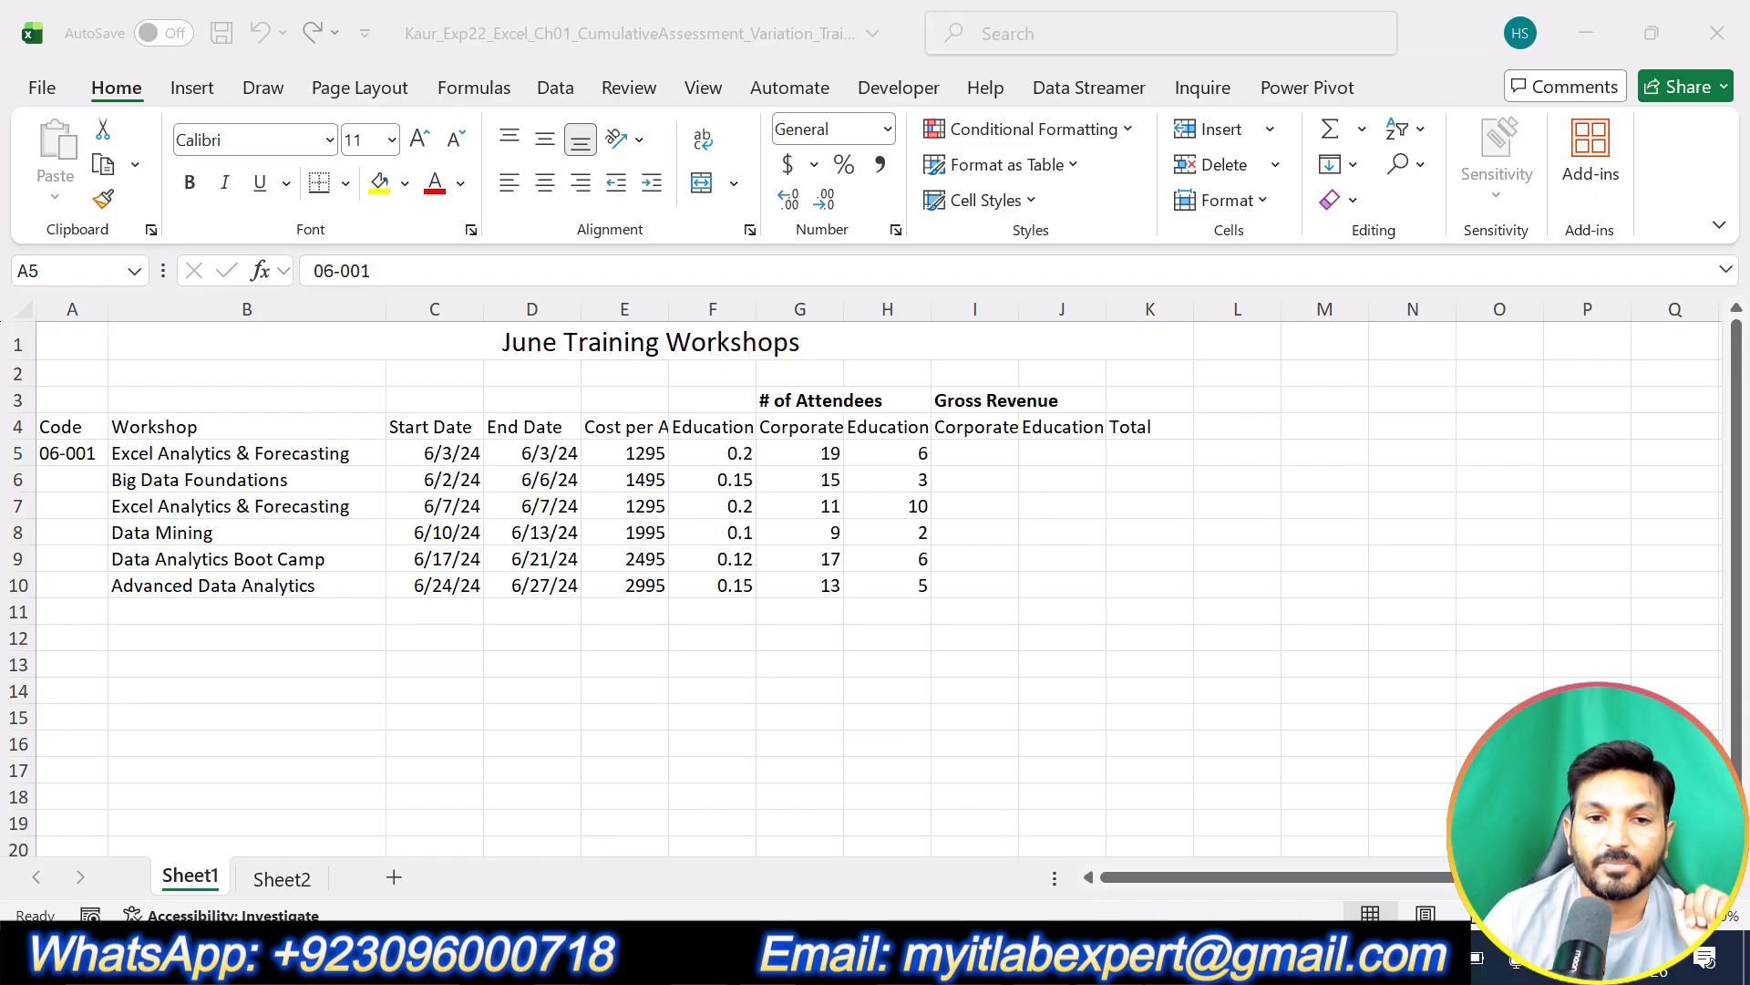
Step: AutoFill the workshop codes from cell A5 down through cell A10 in the Excel workbook
left_click(1114, 958)
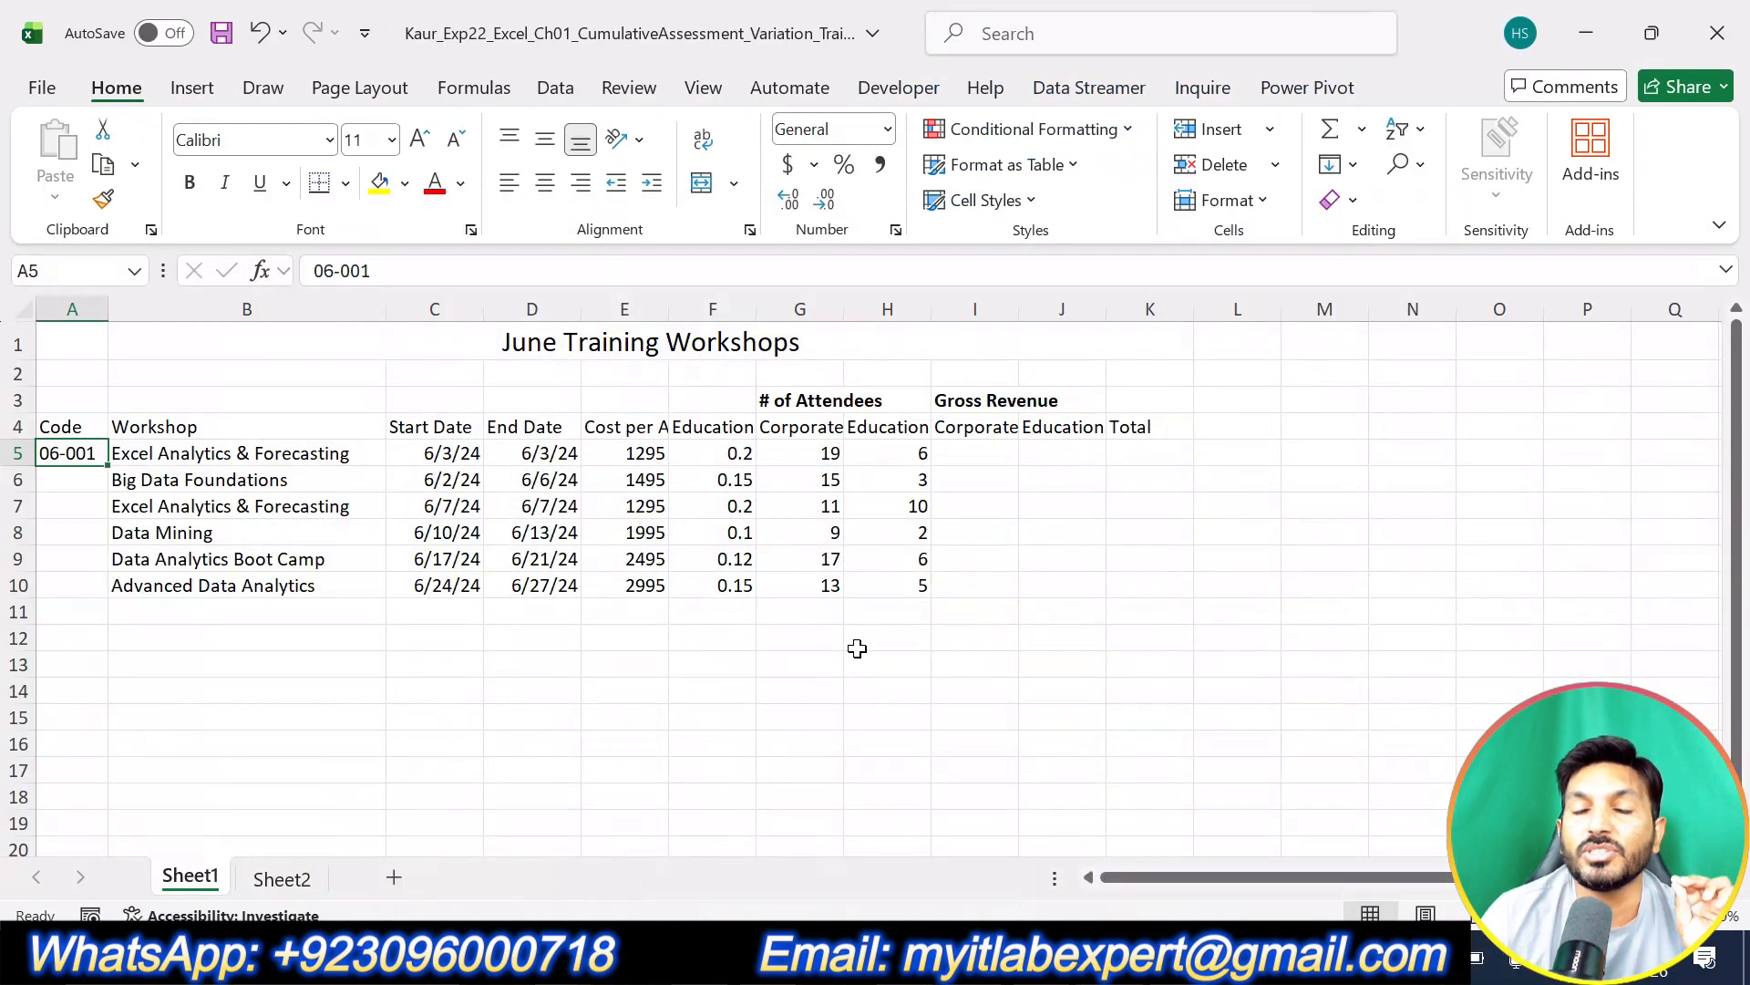
double_click(106, 464)
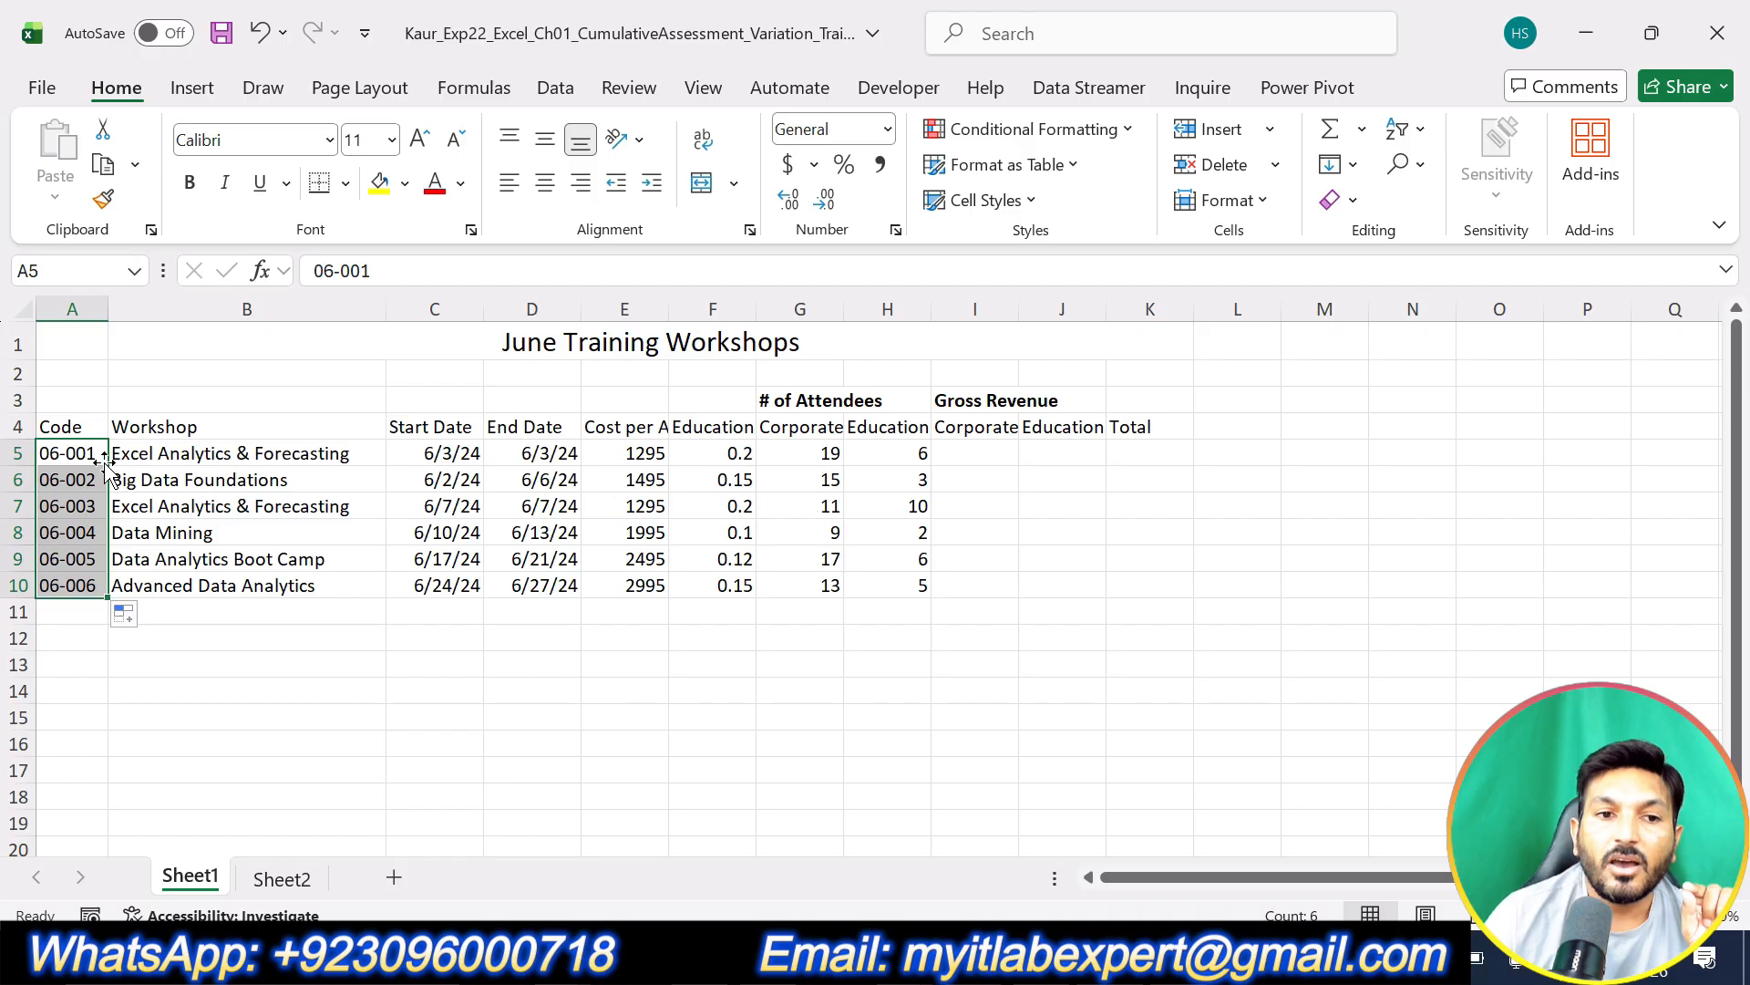
key("ctrl+z")
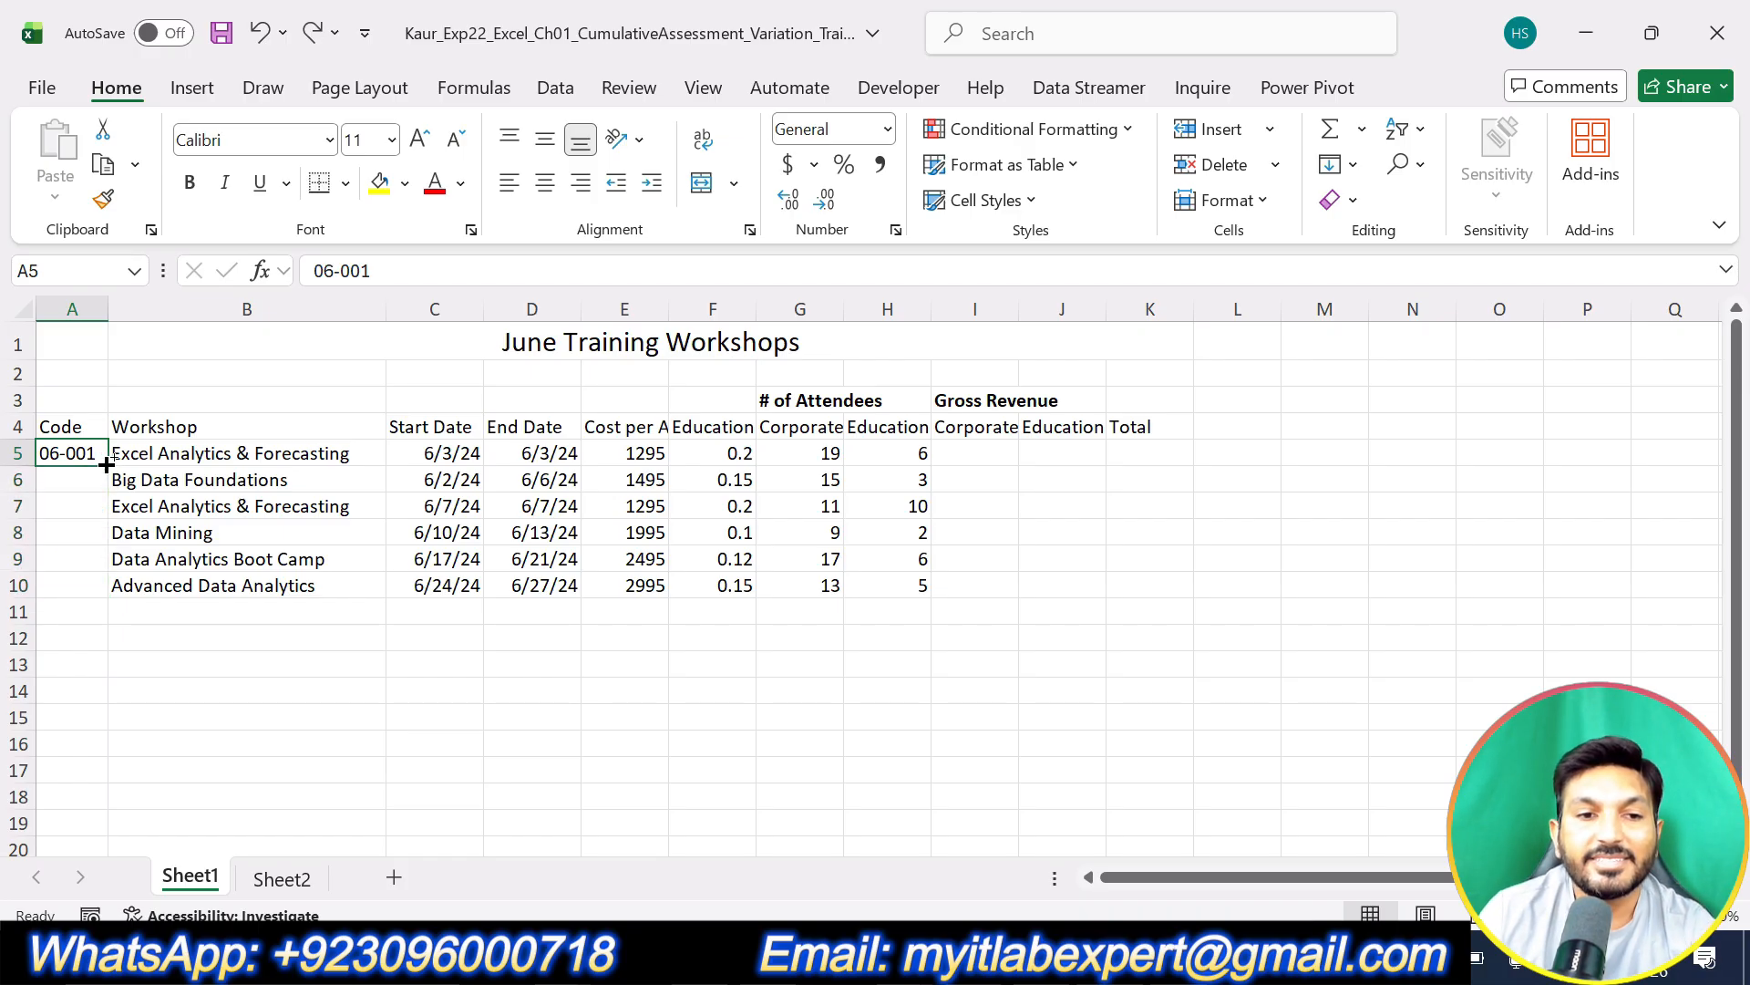
left_click_drag(106, 464, 115, 599)
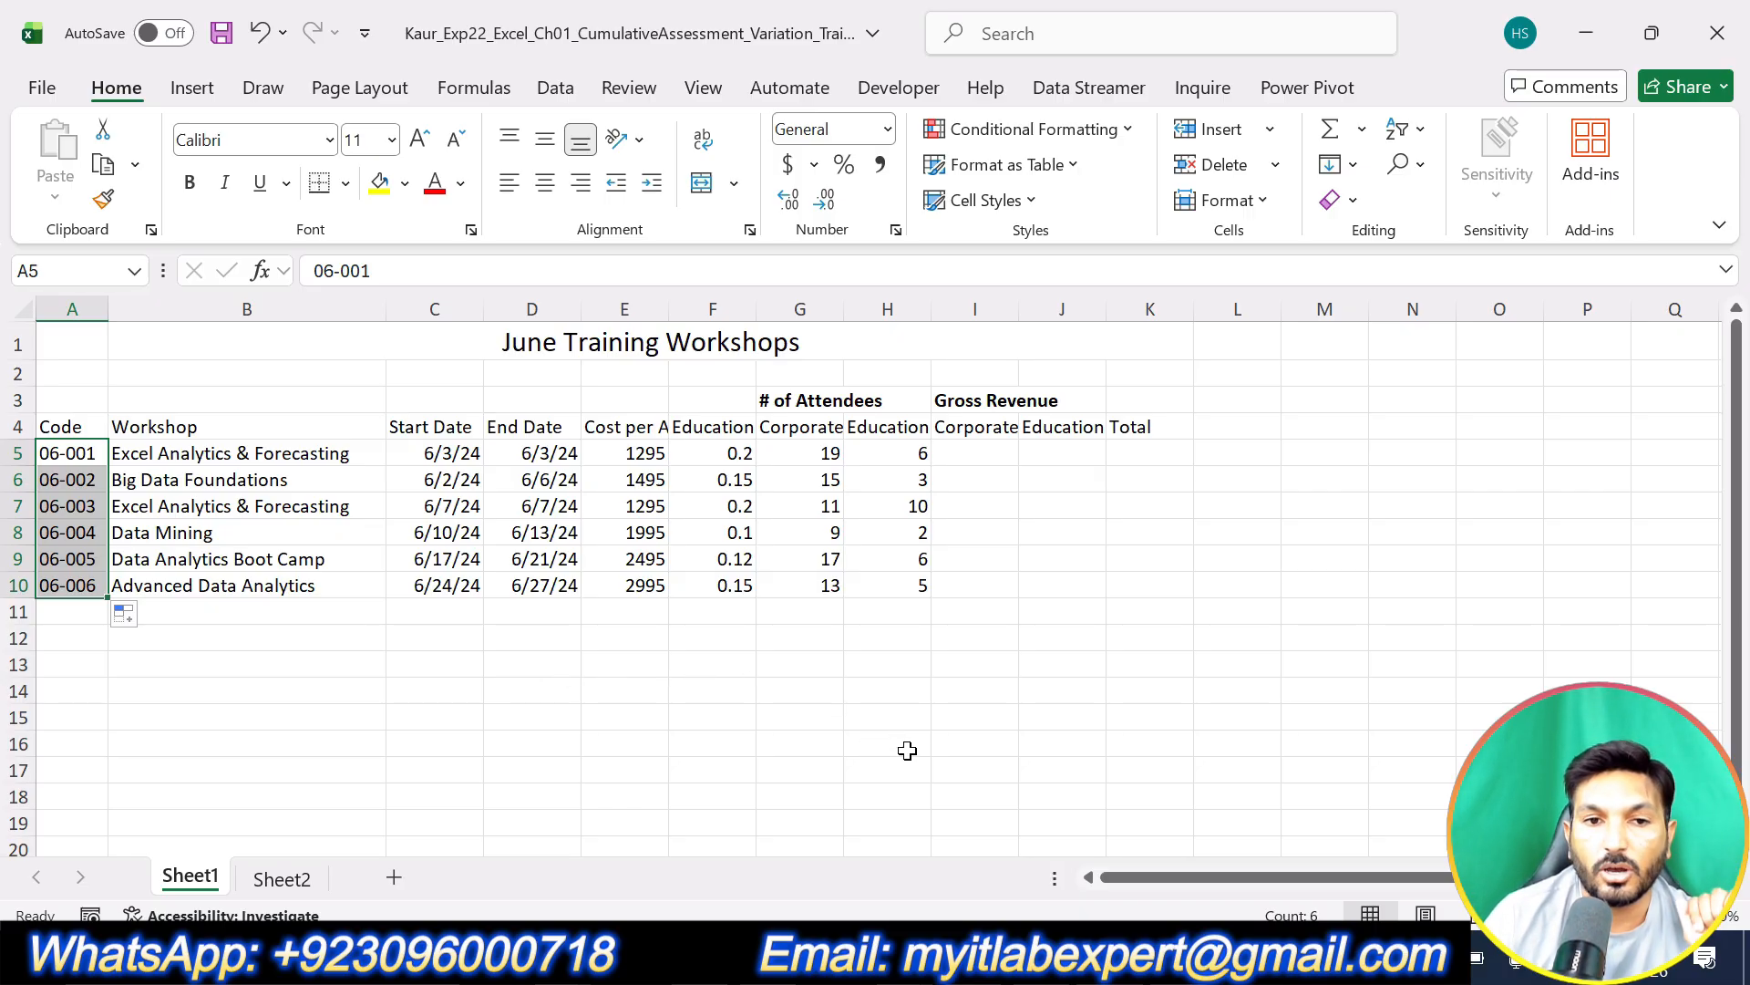
Step: Compare the filled codes with step 6 in the Word instructions and undo the yellow highlight on that step
key("alt+Tab")
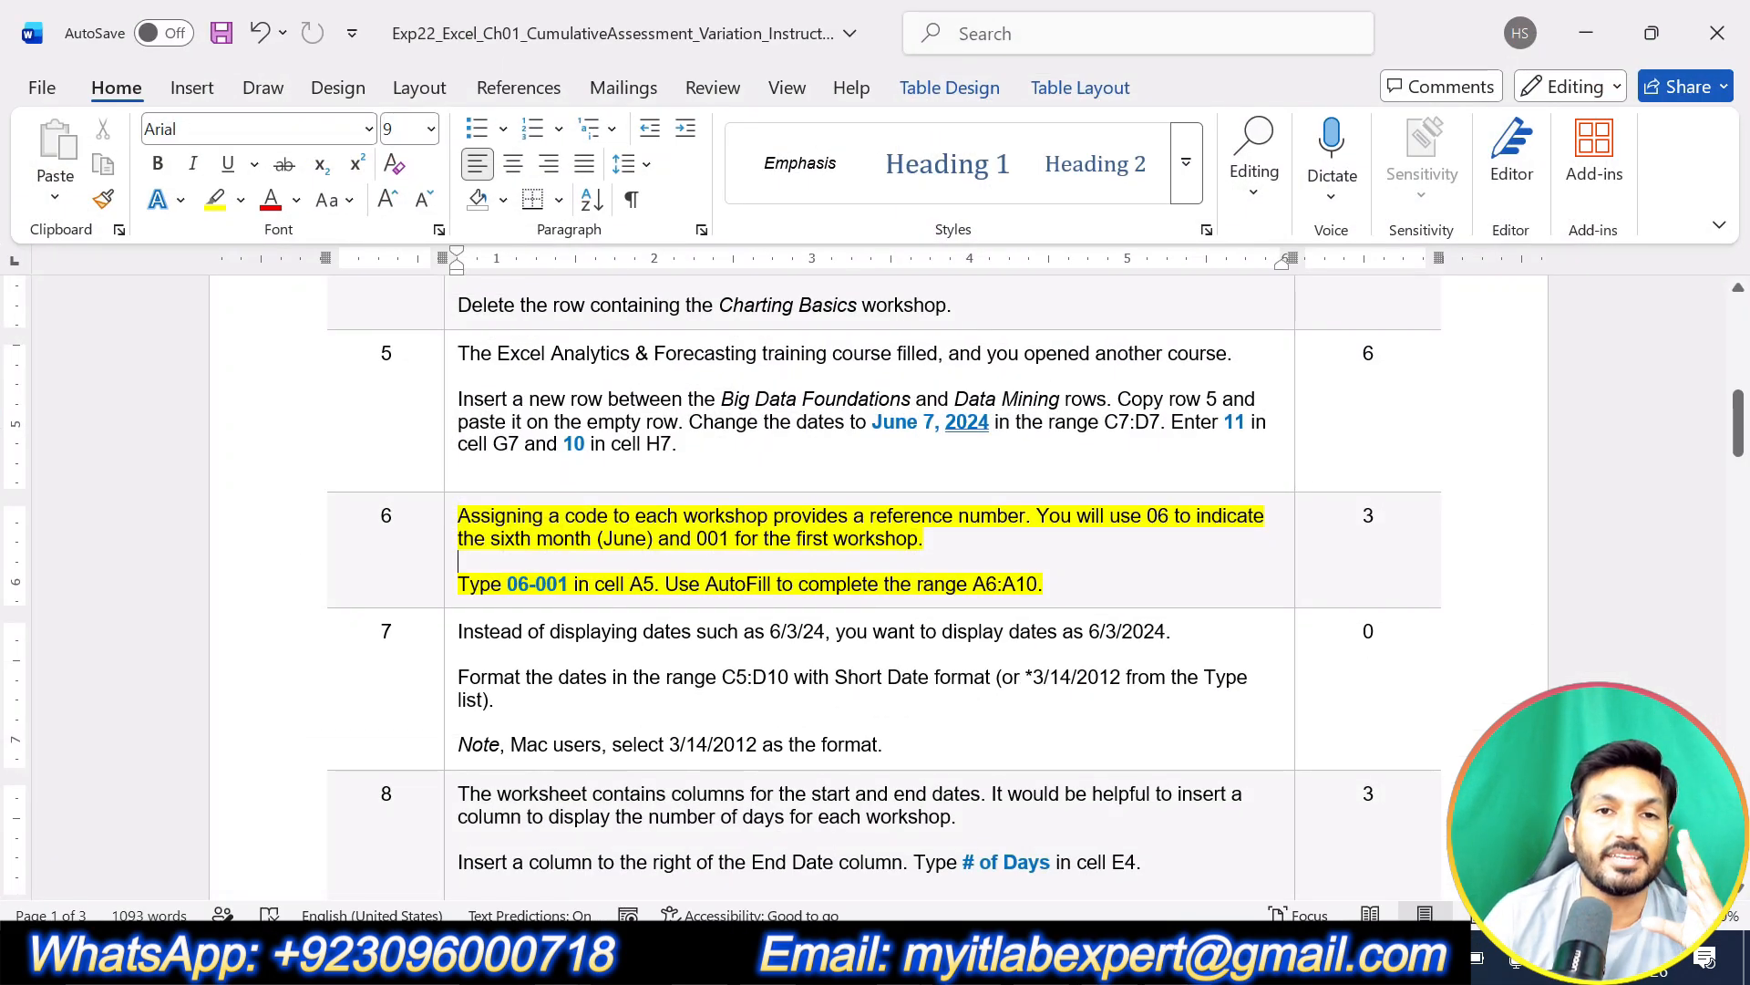
key("alt+Tab")
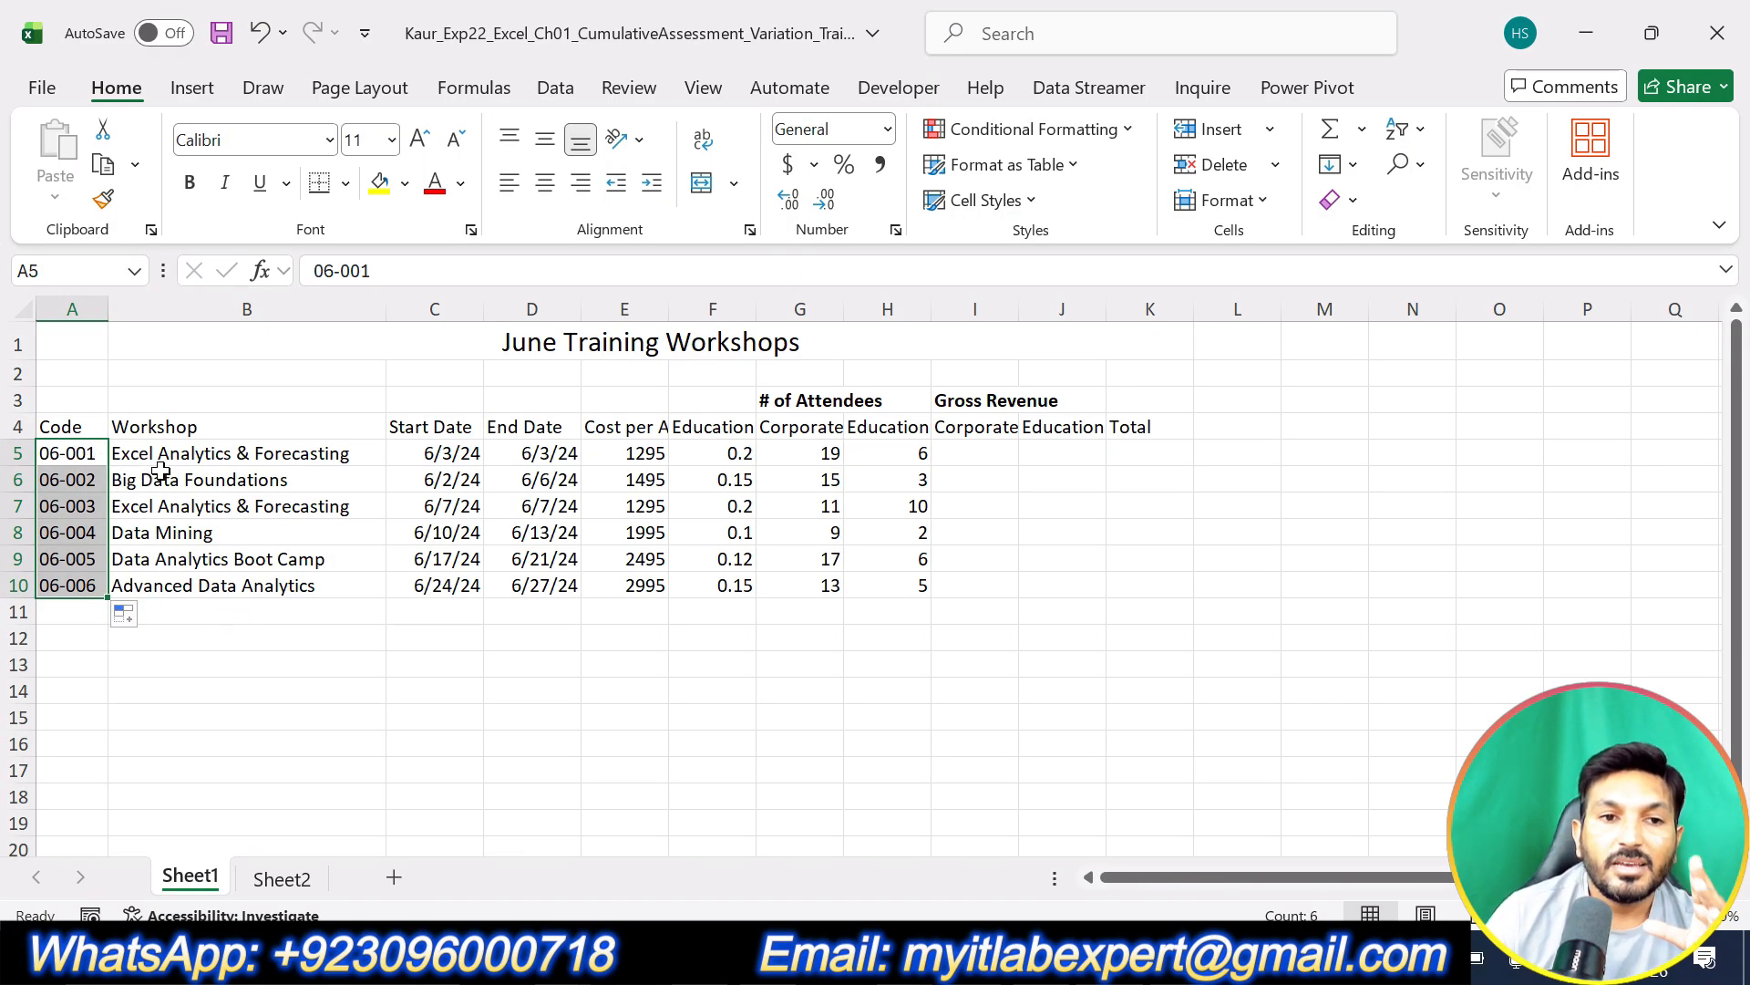
key("alt+Tab")
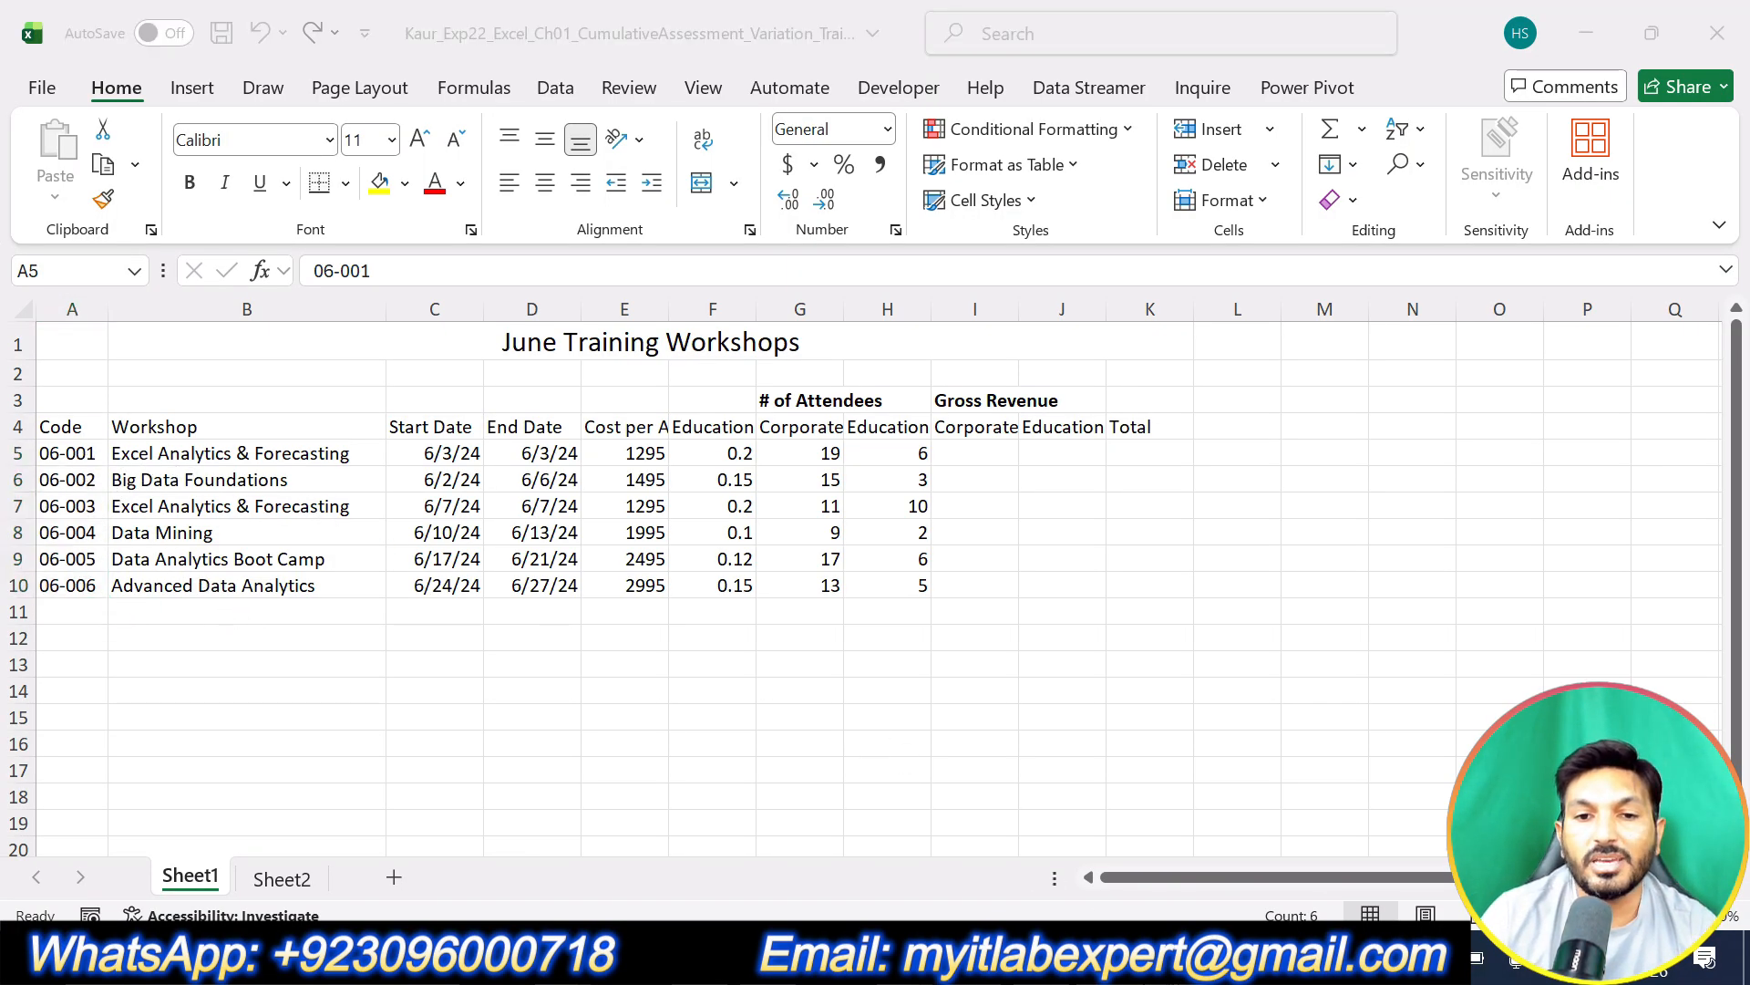
key("ctrl+z")
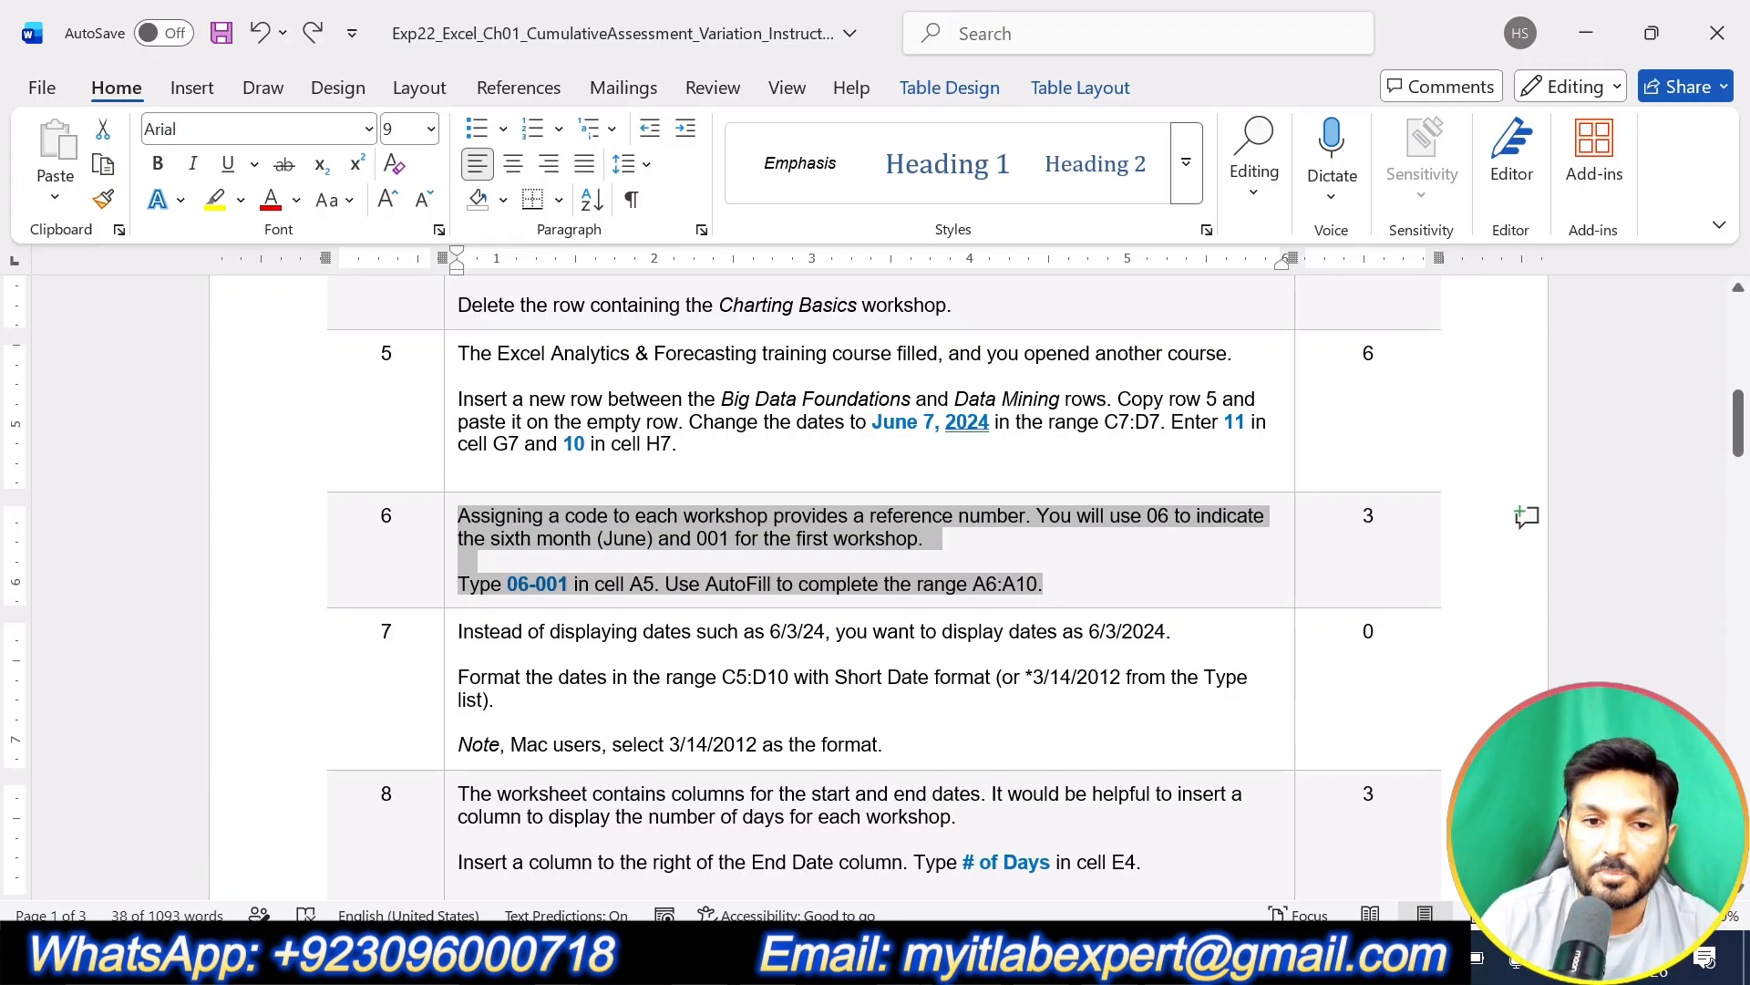
Step: Highlight the step 7 instructions about the date format in yellow
left_click_drag(911, 745, 458, 631)
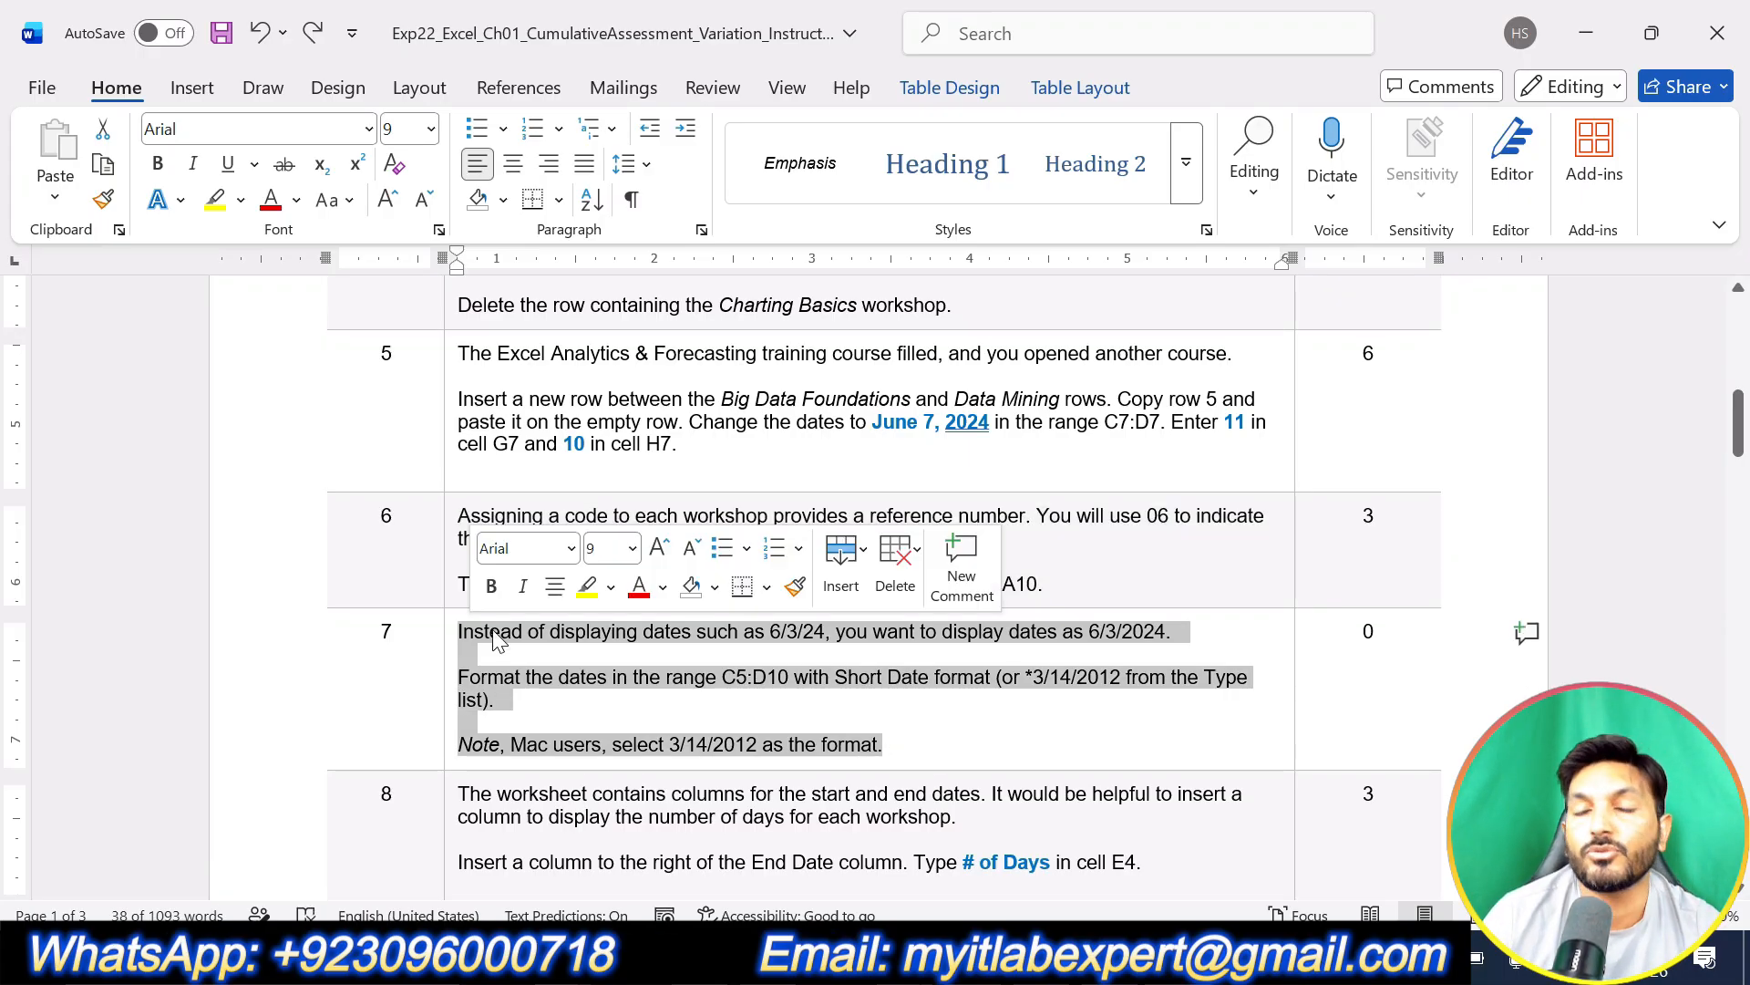
scroll(996, 693, "down", 2)
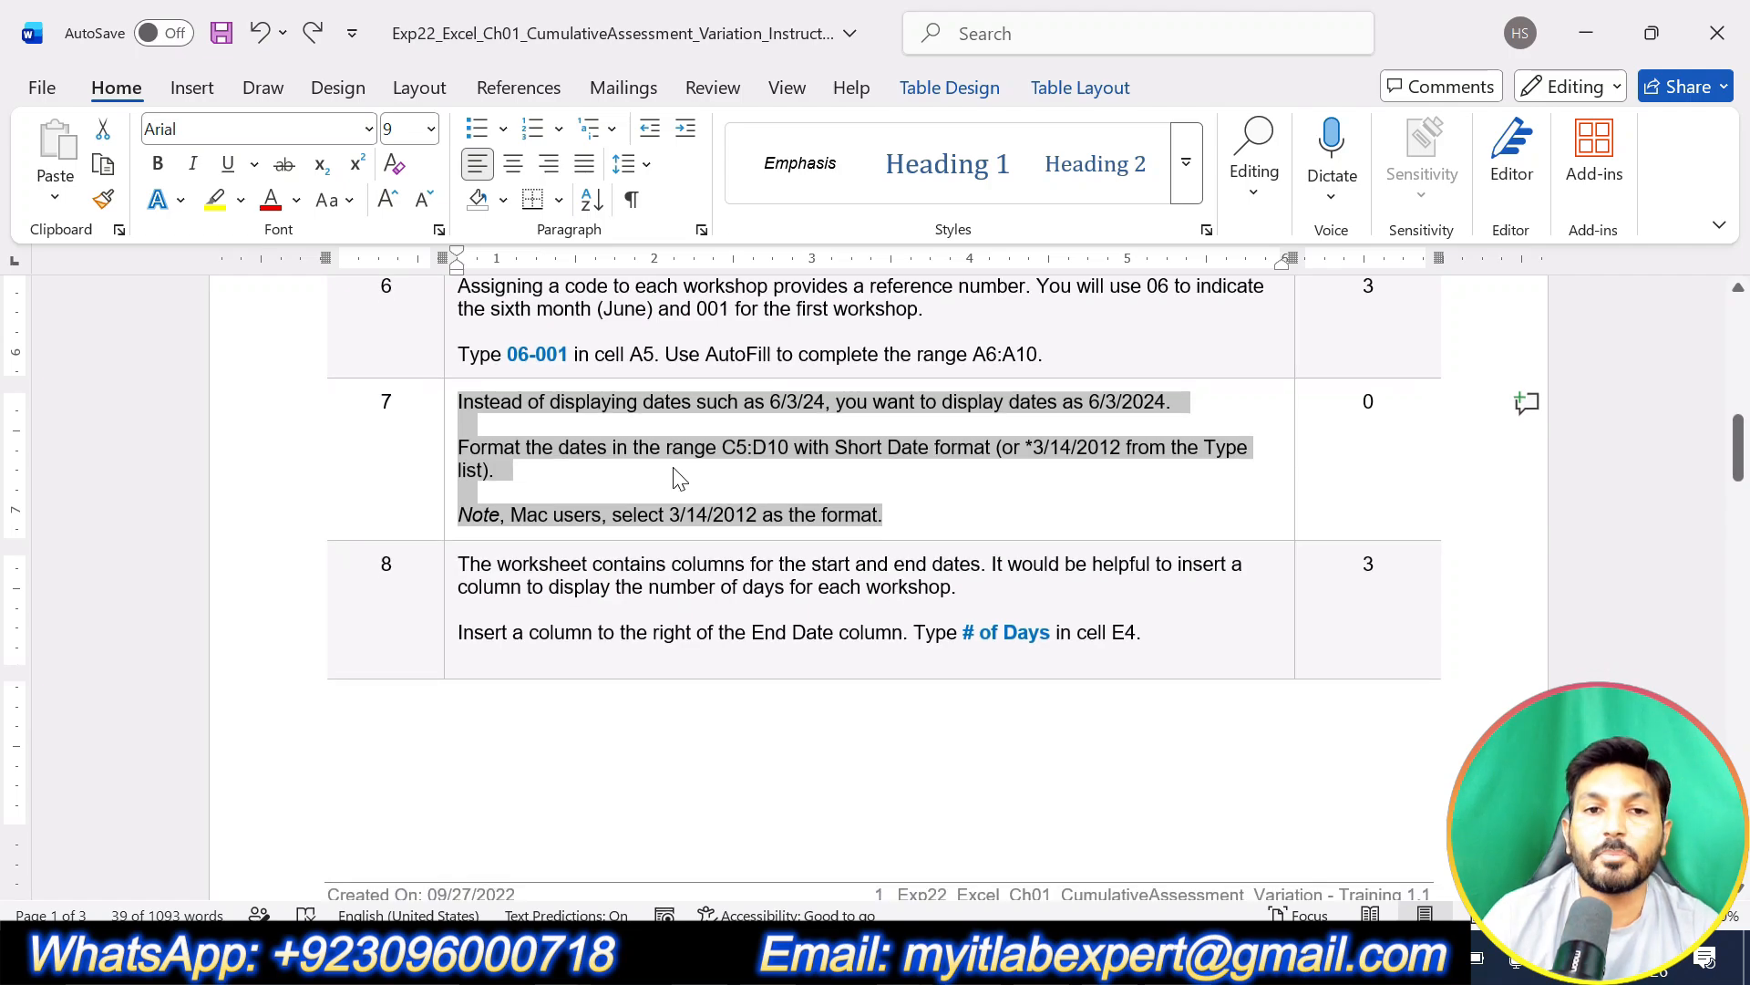
left_click(173, 200)
left_click(217, 200)
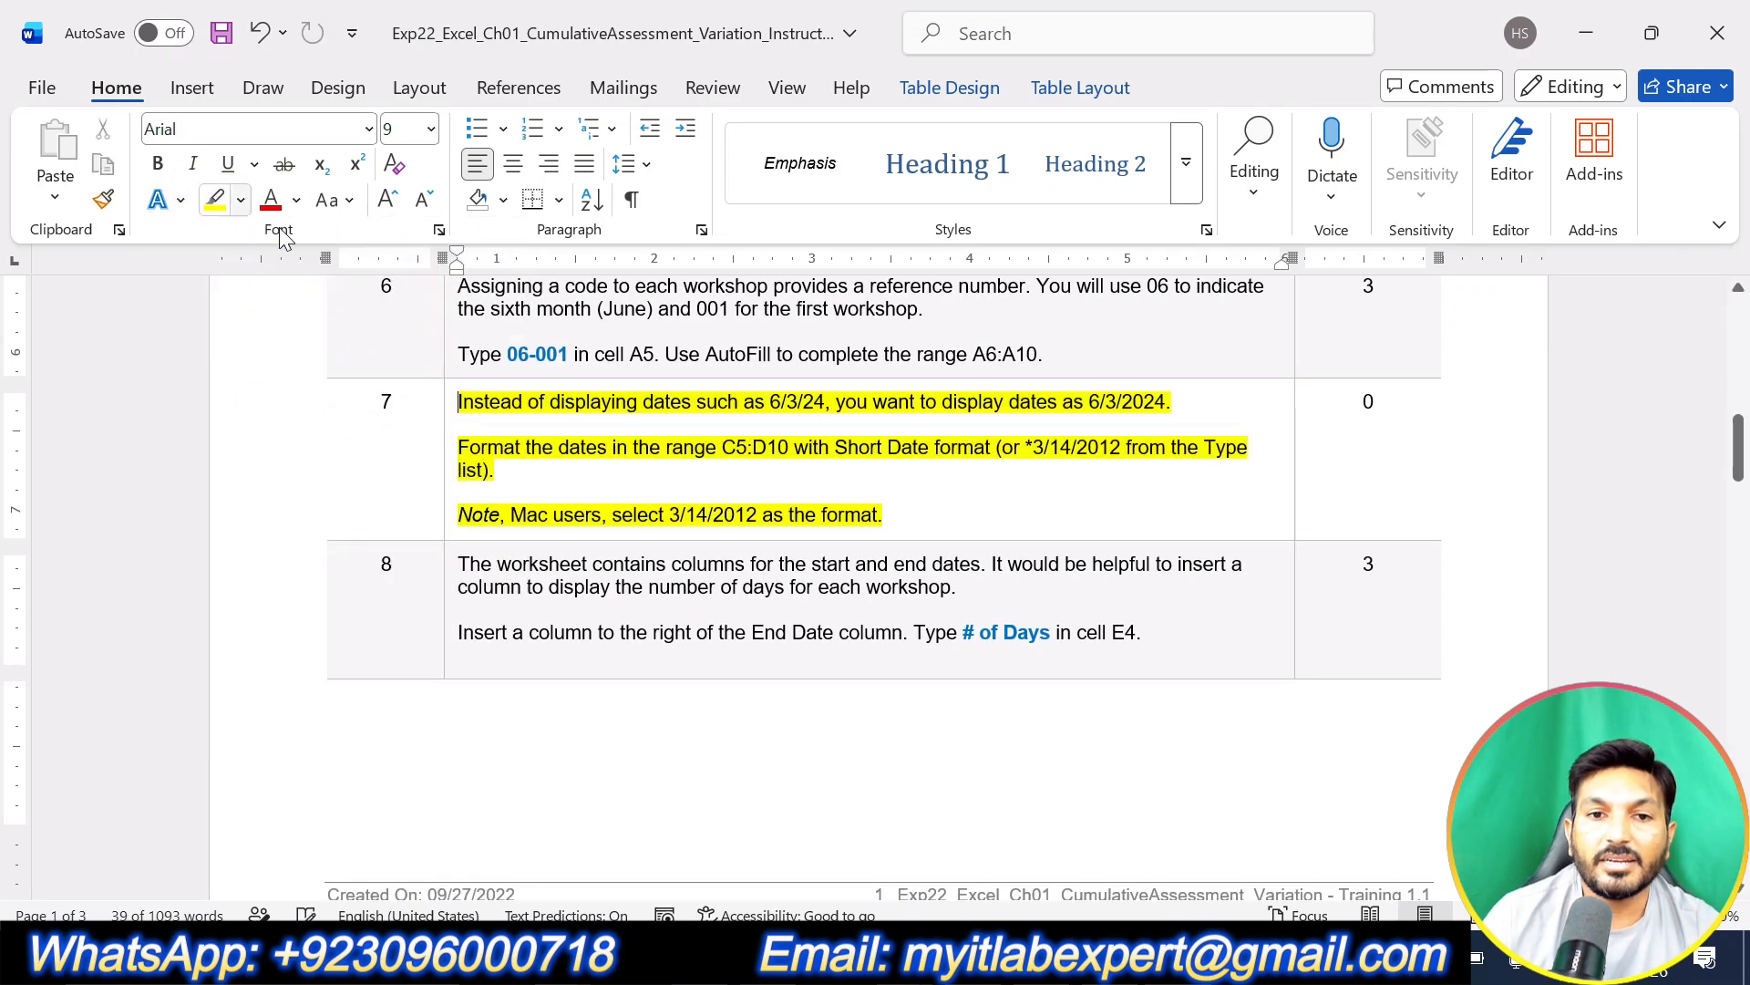
left_click(1093, 565)
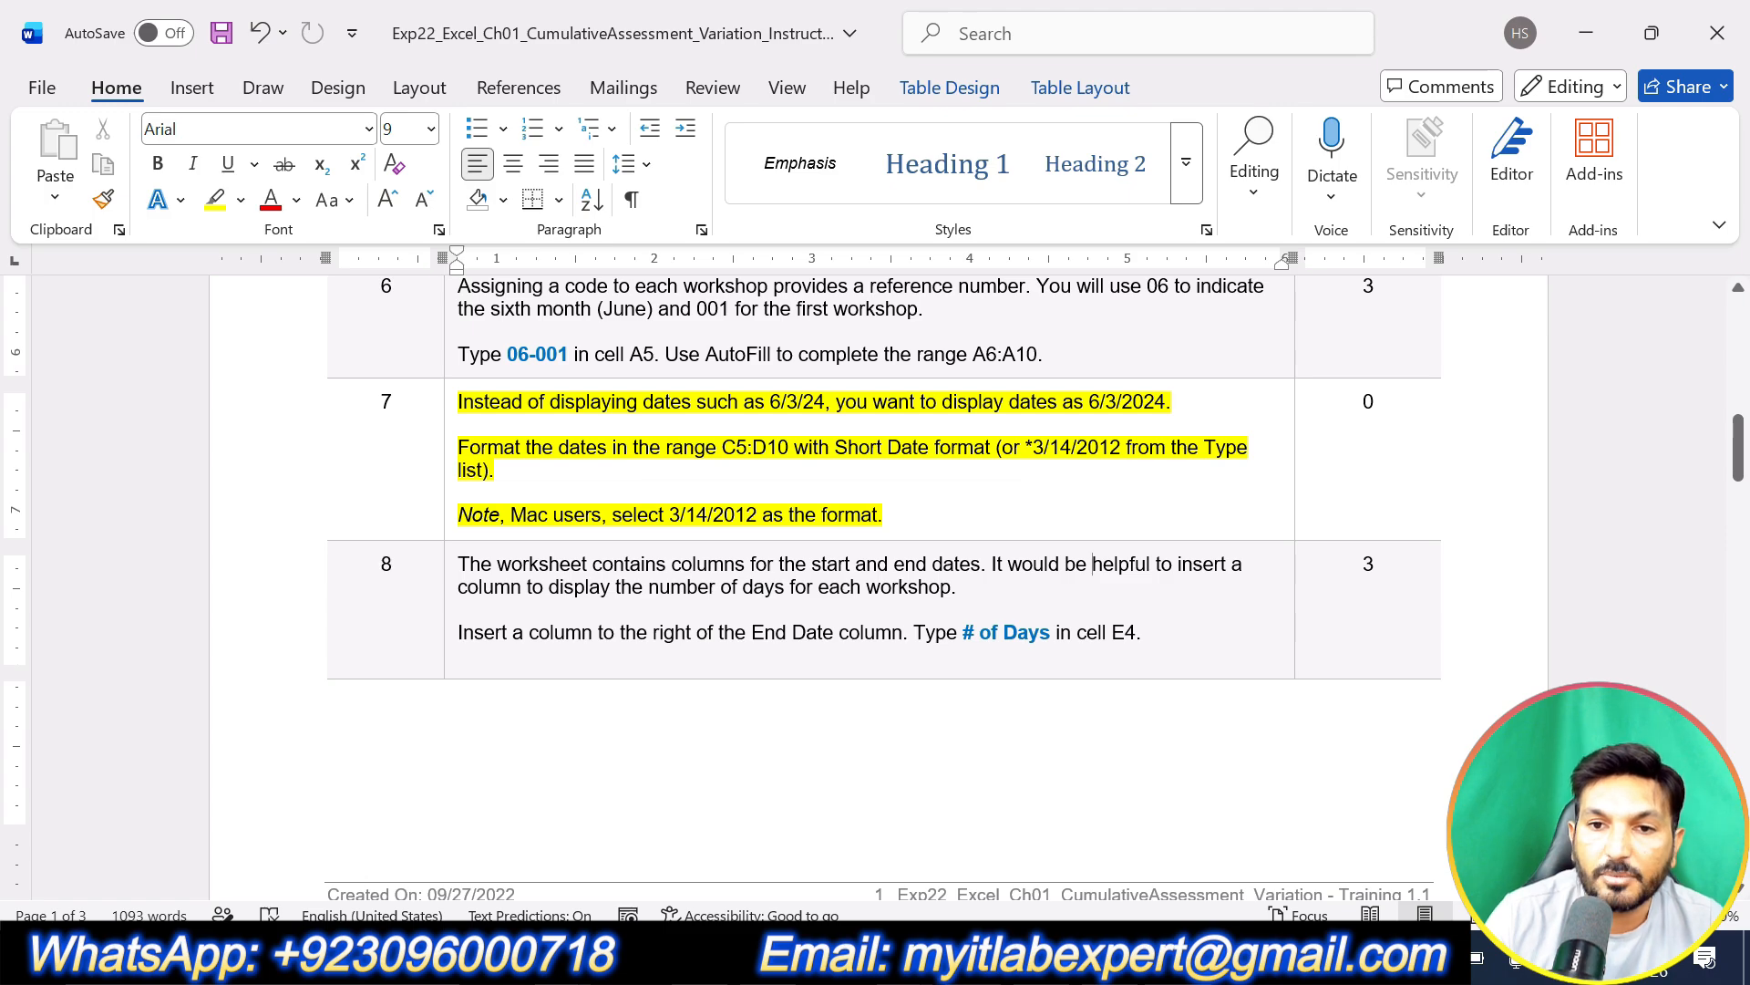
Step: Check the required date format and range in step 7, and select the range C5:D10 in the Excel workbook
left_click_drag(1171, 448, 1033, 448)
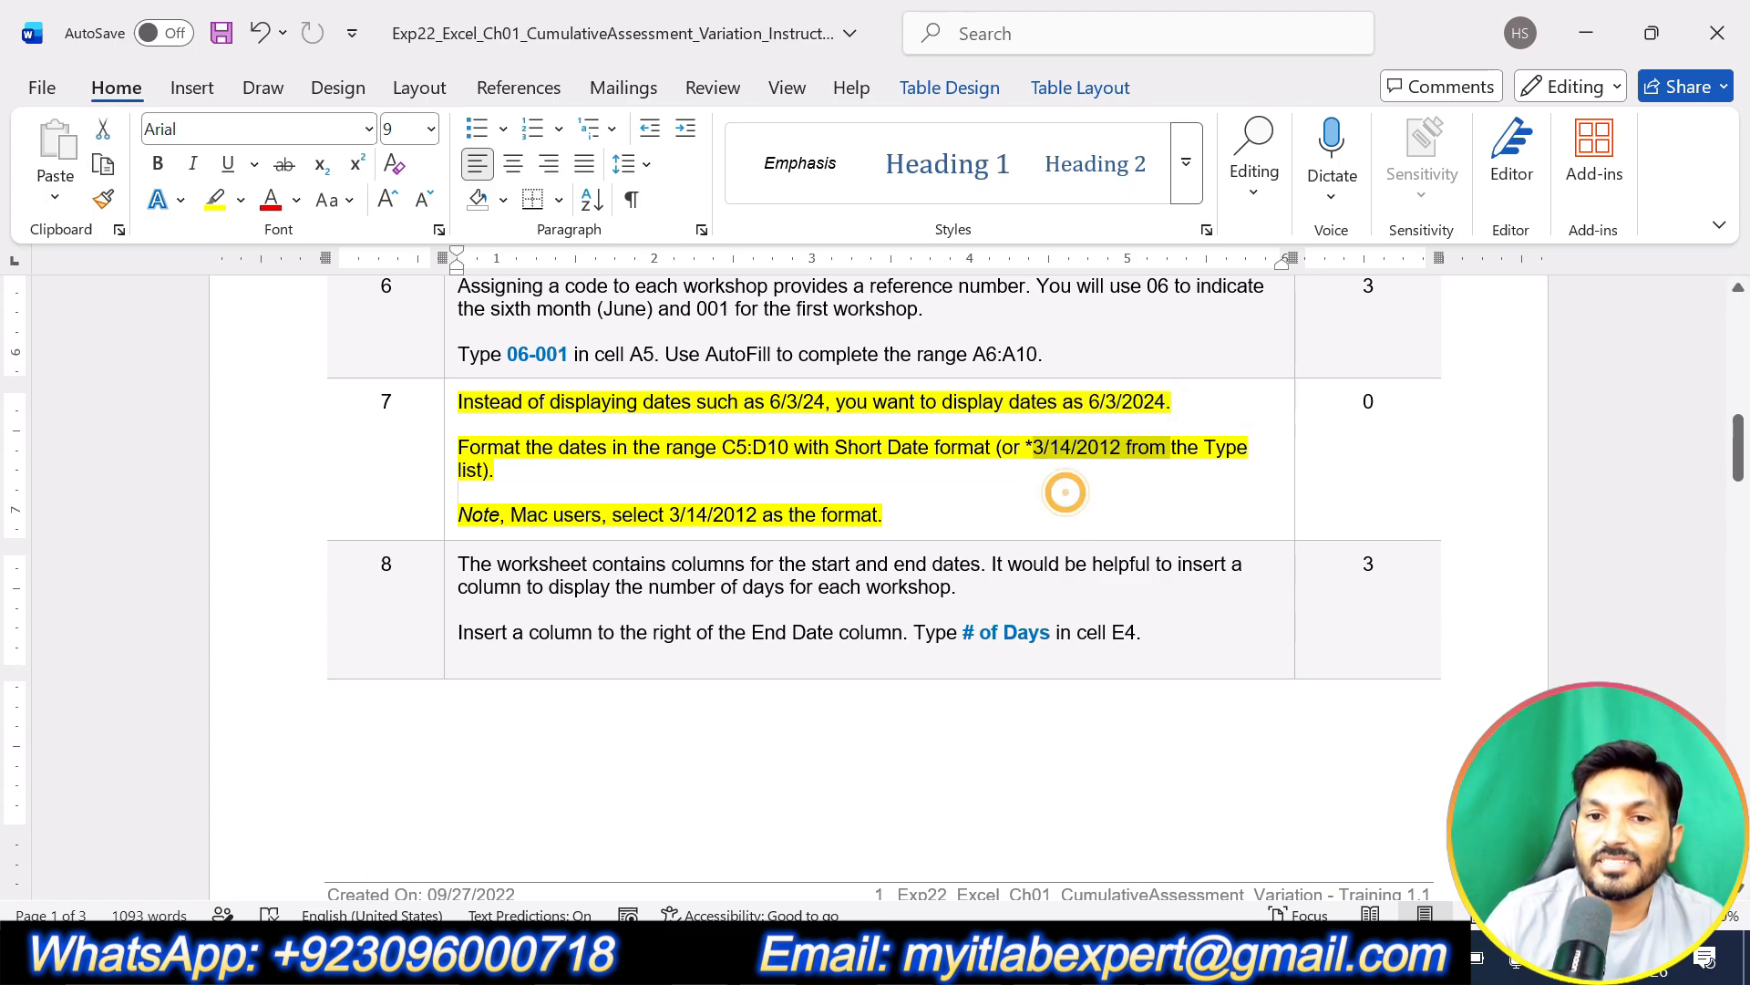
left_click(1066, 492)
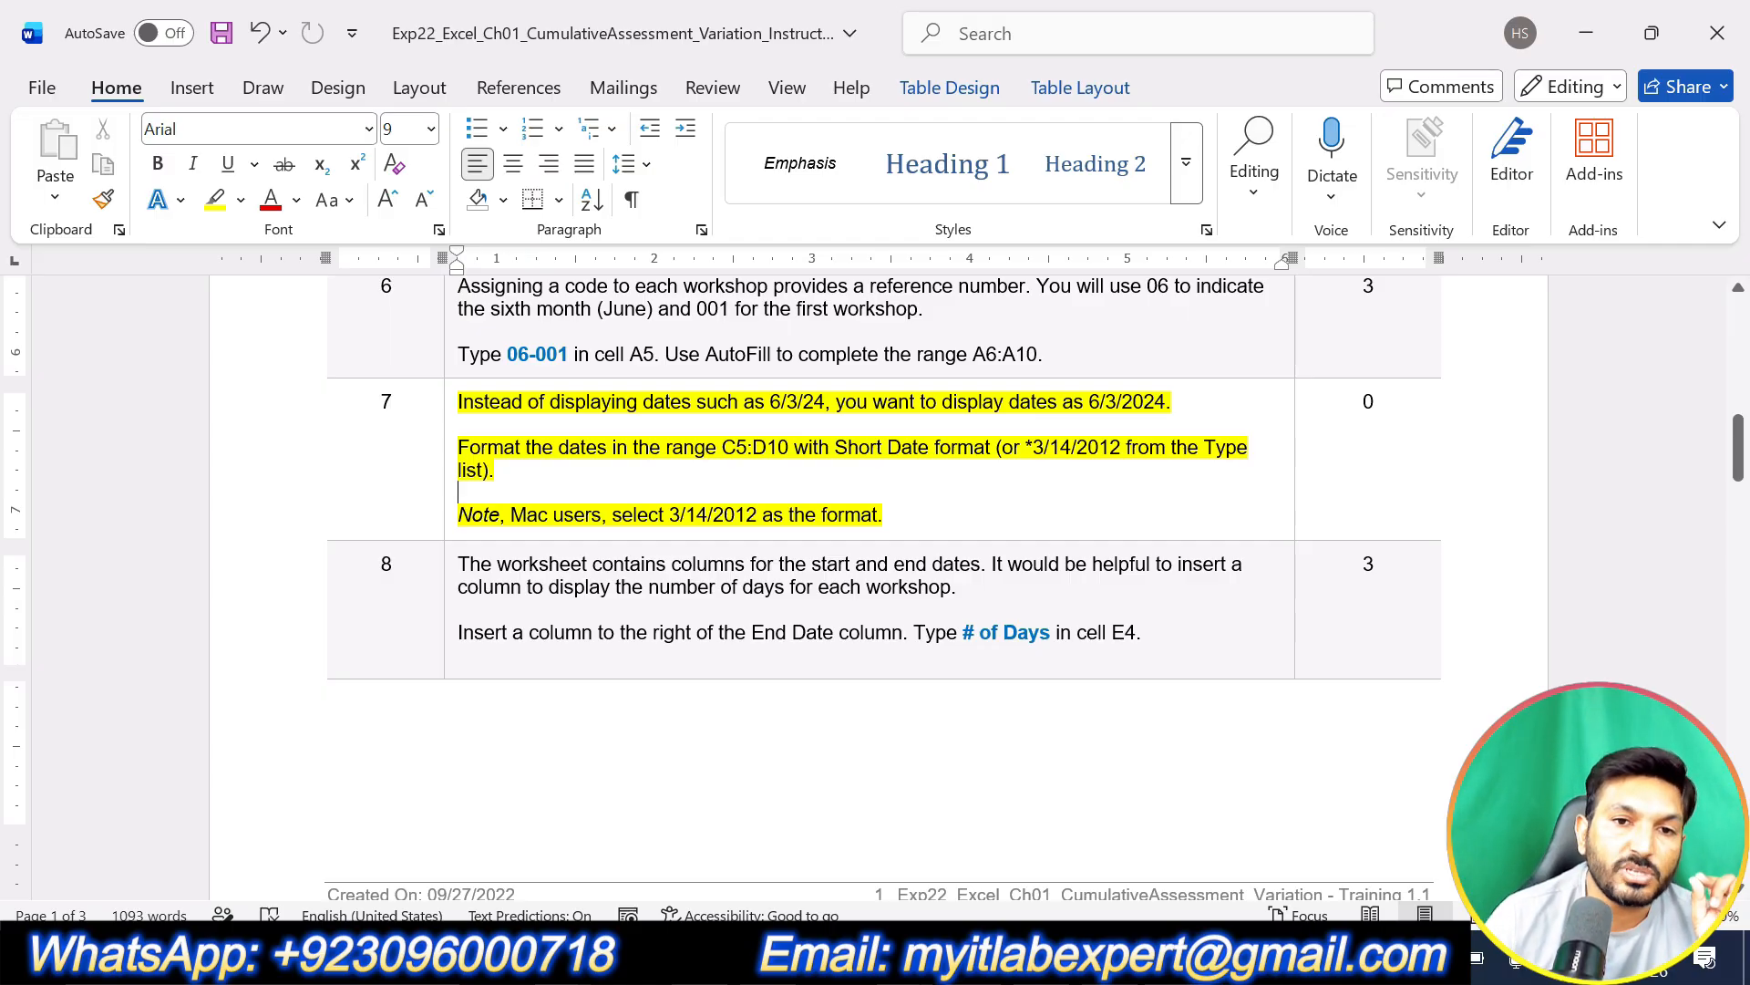
left_click_drag(722, 447, 794, 446)
left_click(1087, 955)
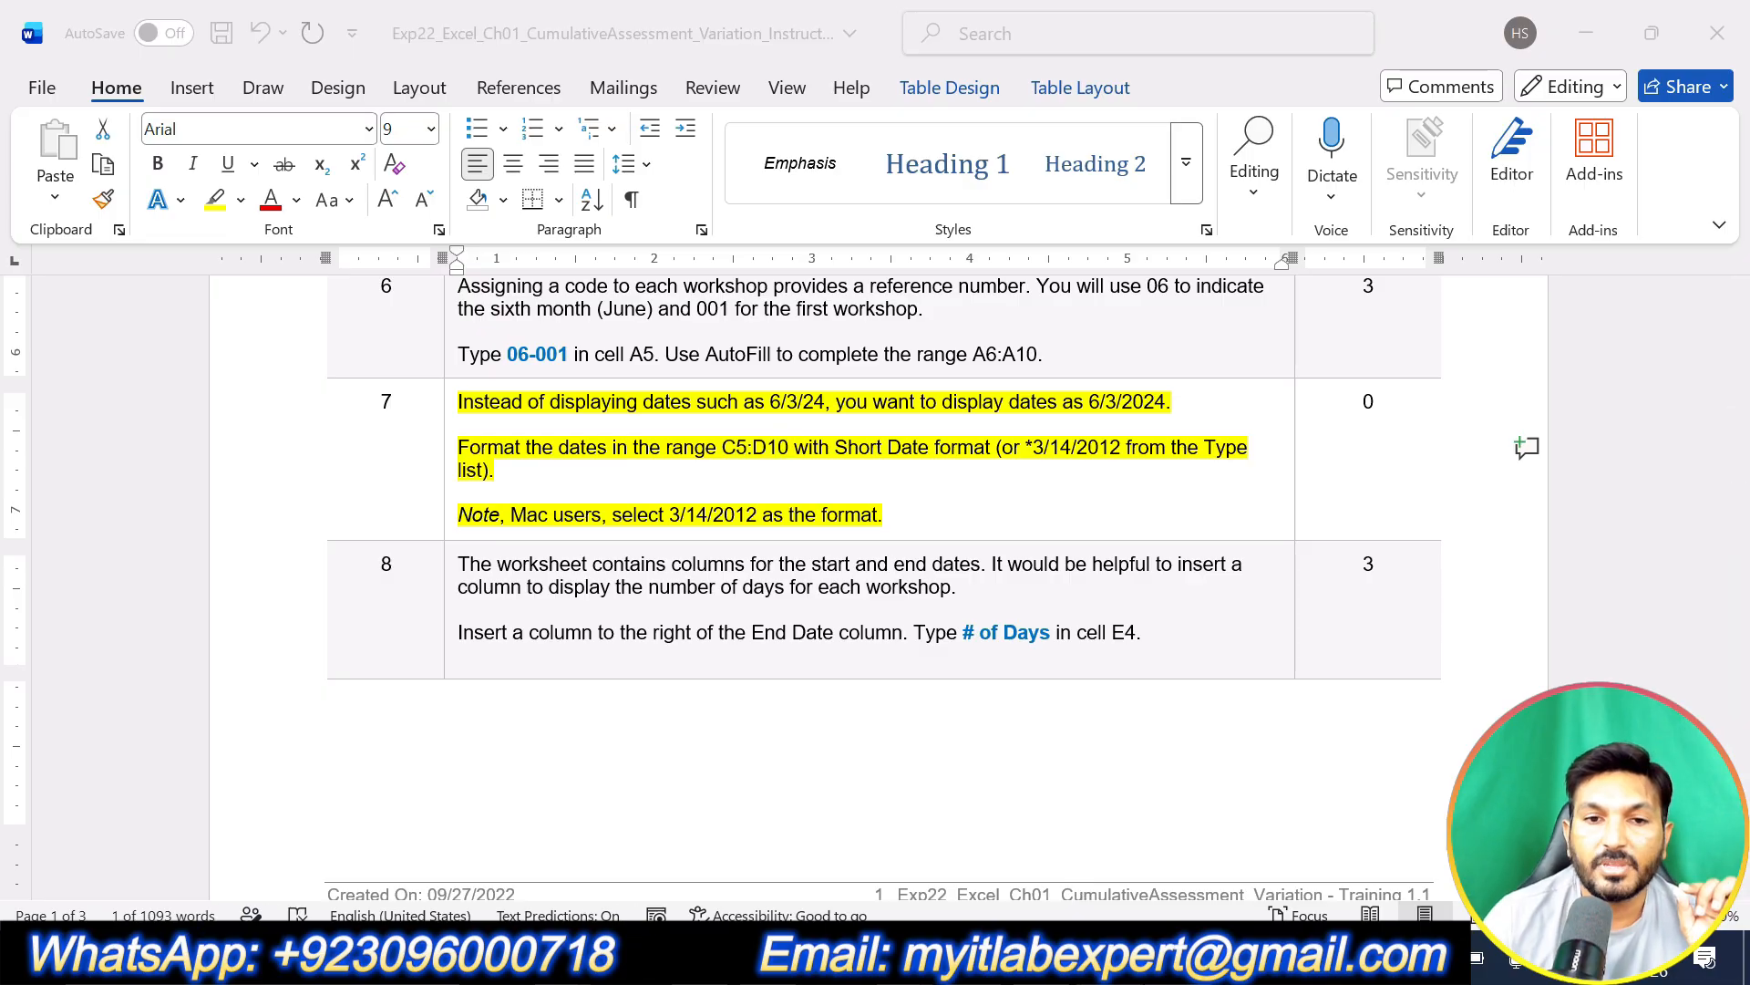
left_click_drag(456, 453, 574, 569)
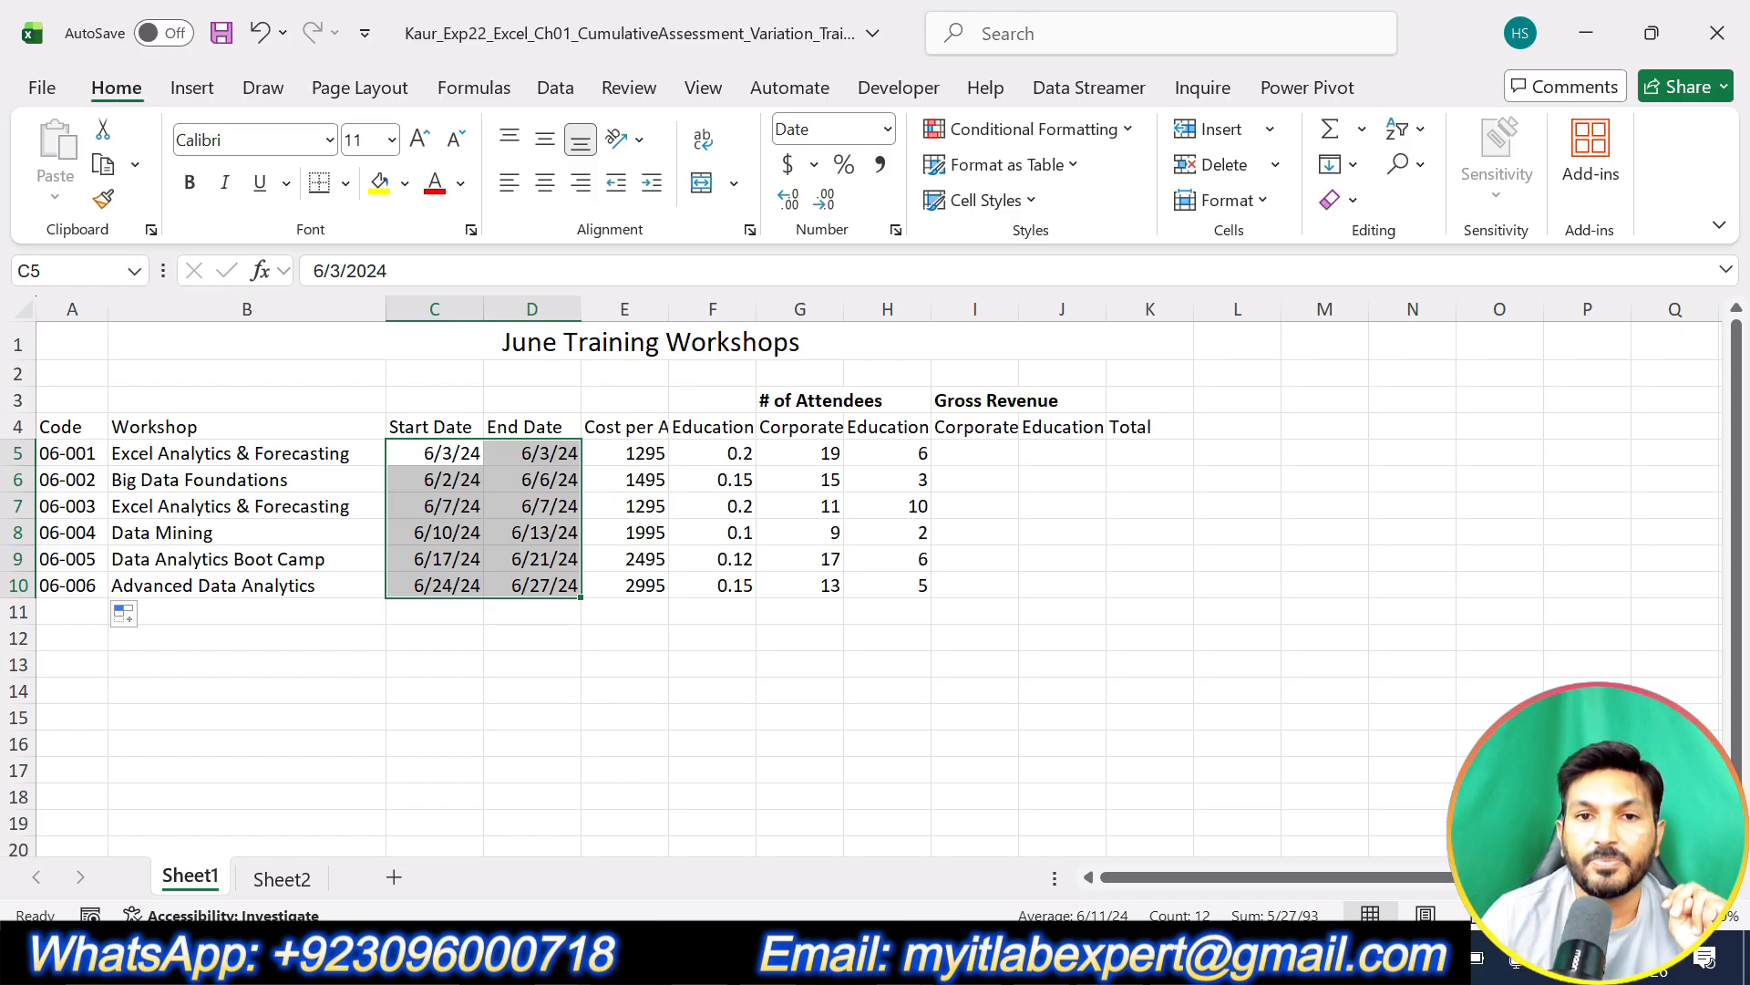
Step: Try the Short Date format on the dates in C5:D10 and undo it
left_click(887, 128)
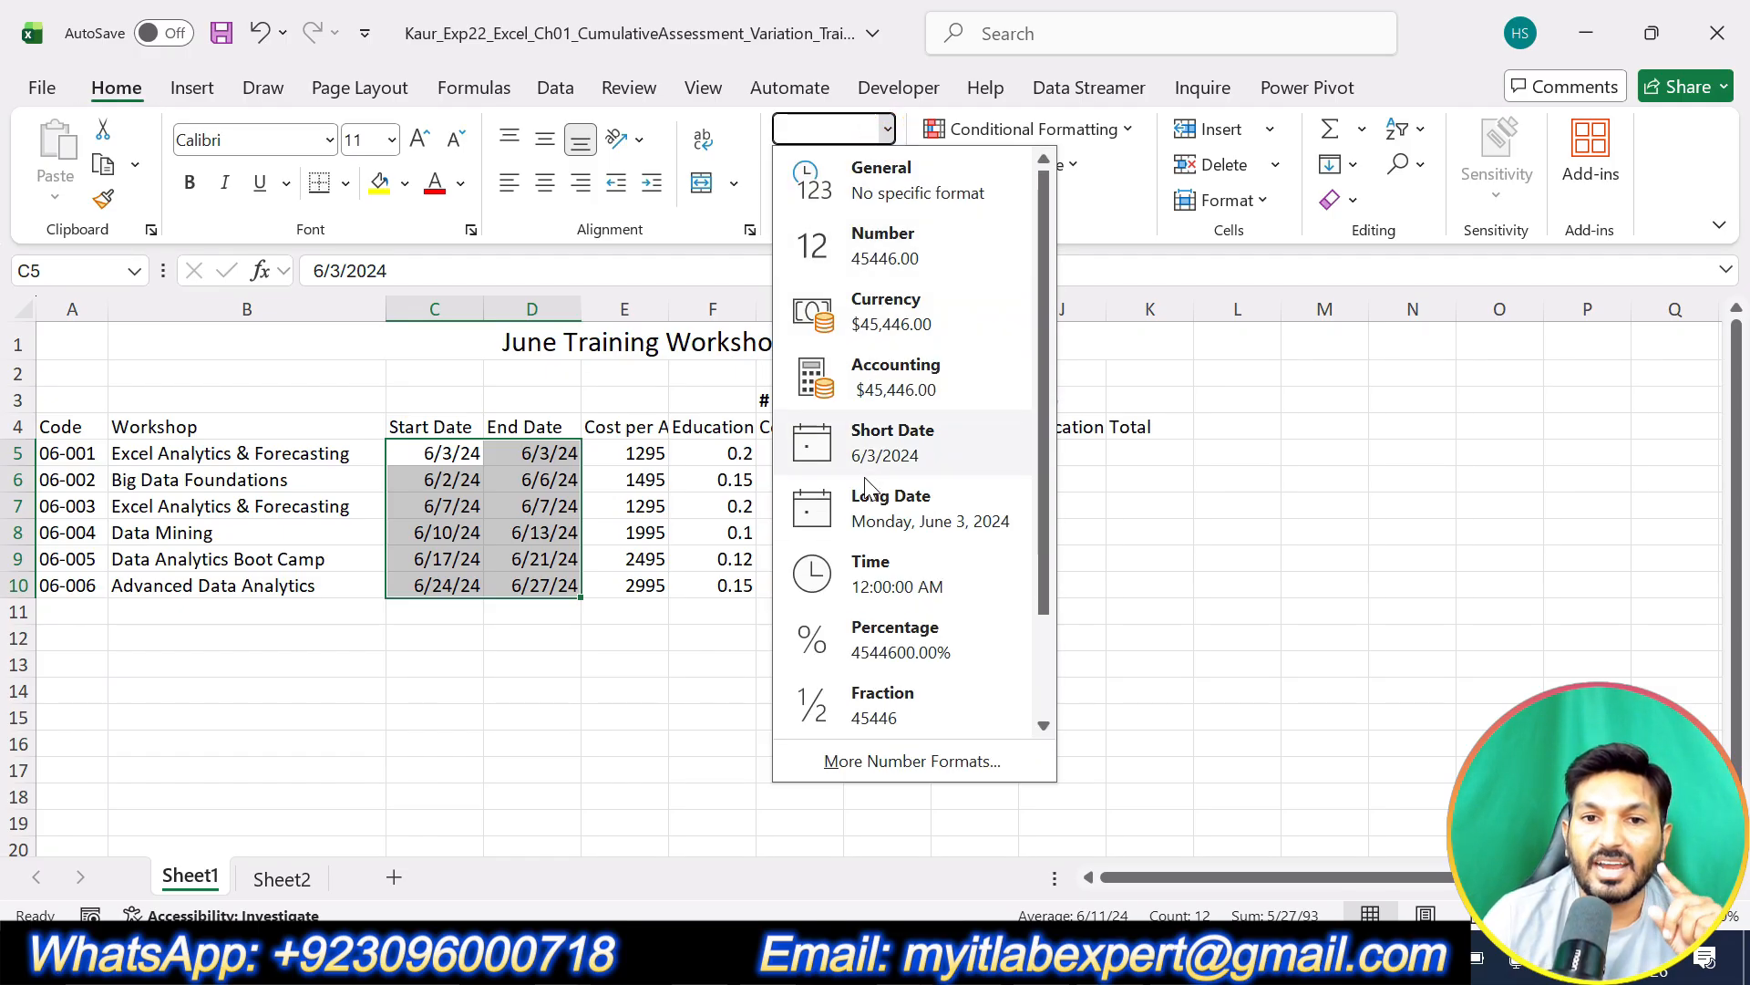
left_click(905, 451)
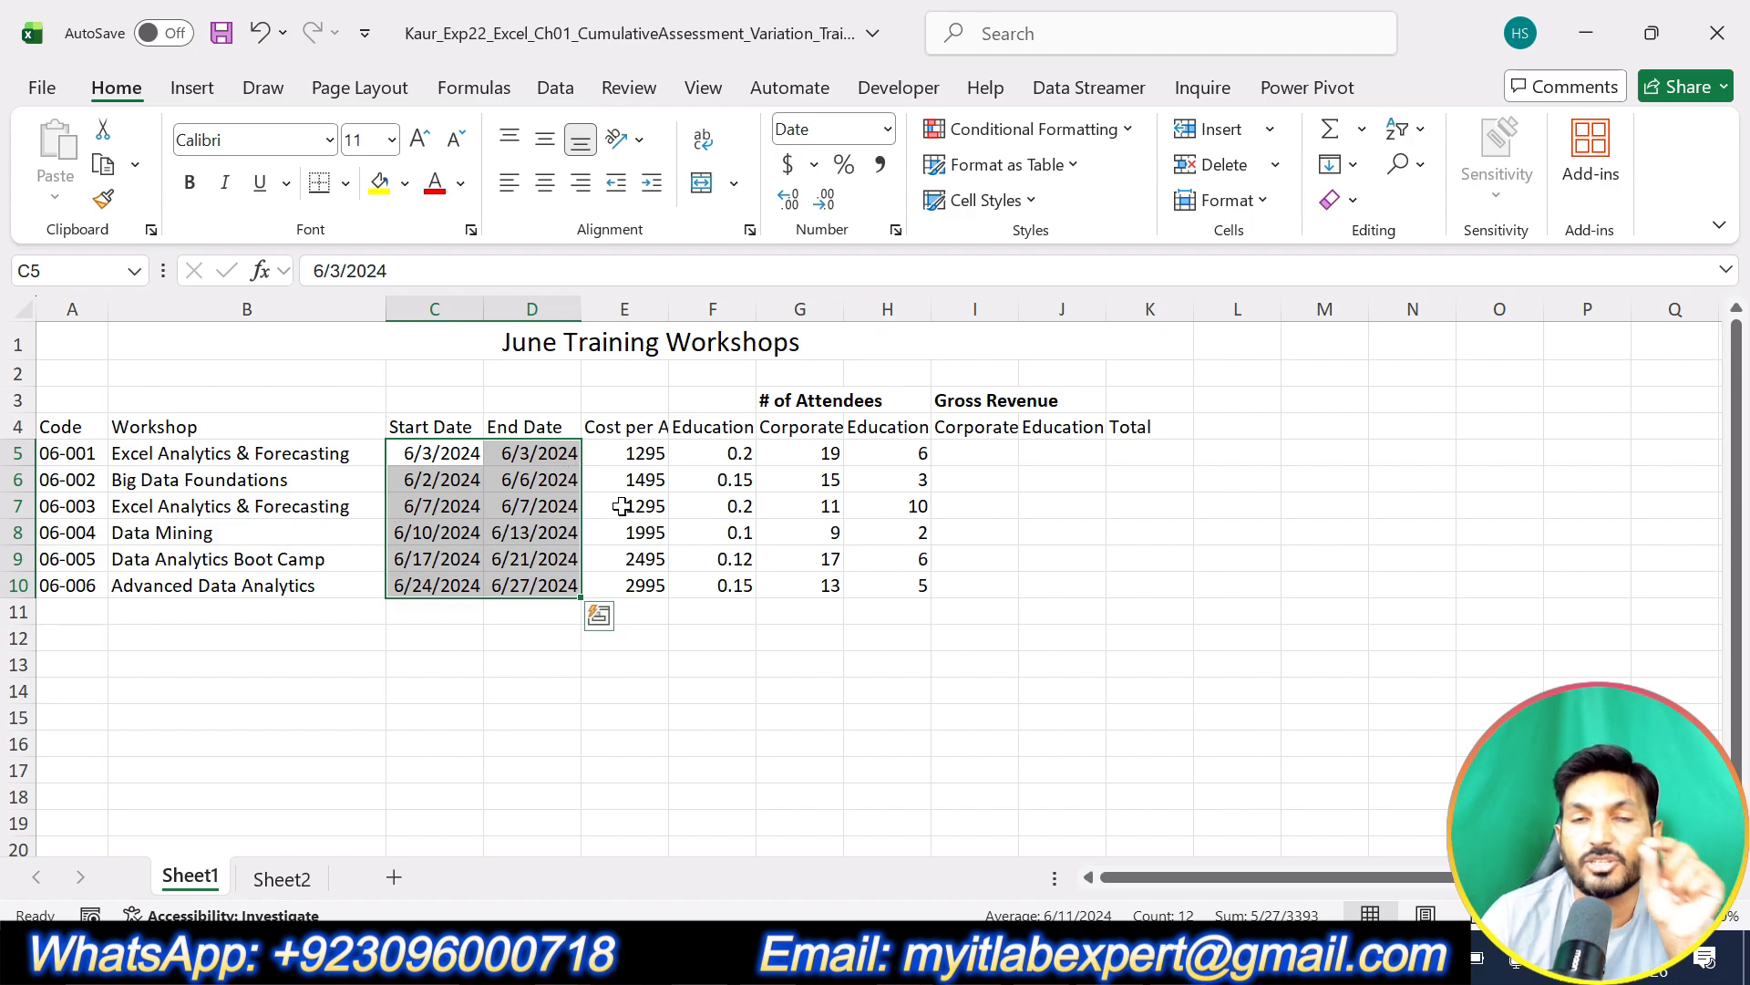
key("ctrl+z")
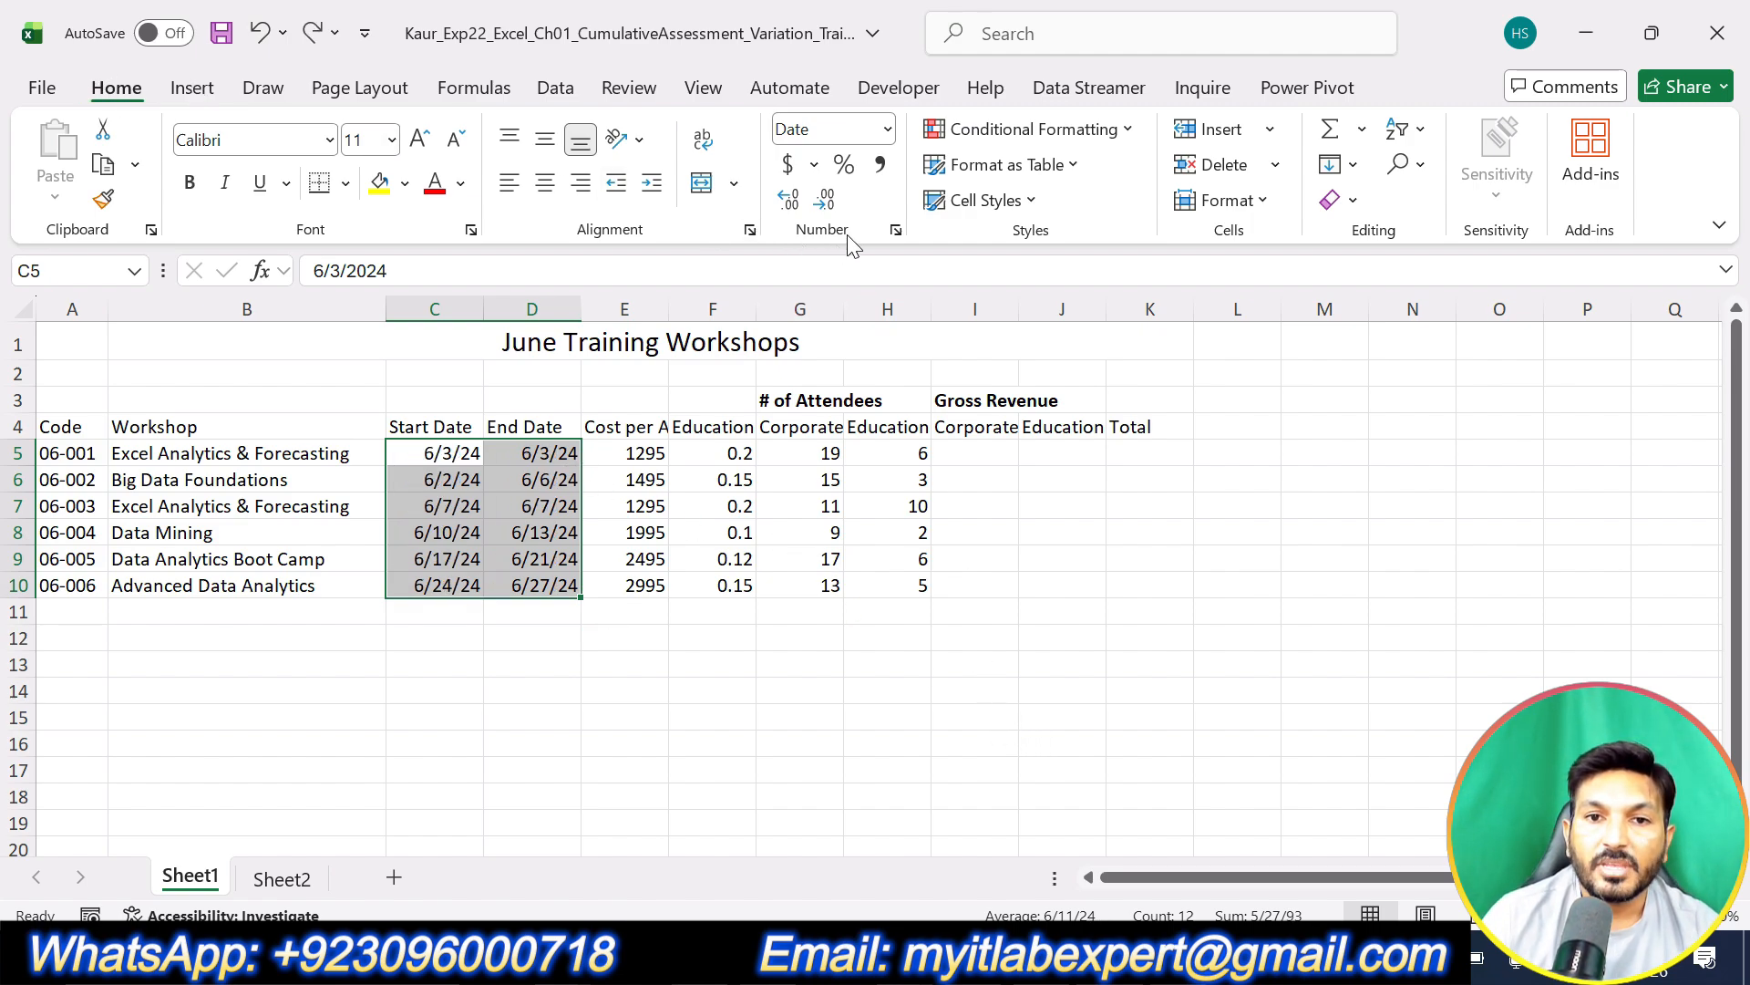
Step: Format the dates in C5:D10 with the *3/14/2012 date type, checking the type against step 7 in the Word instructions
left_click(896, 230)
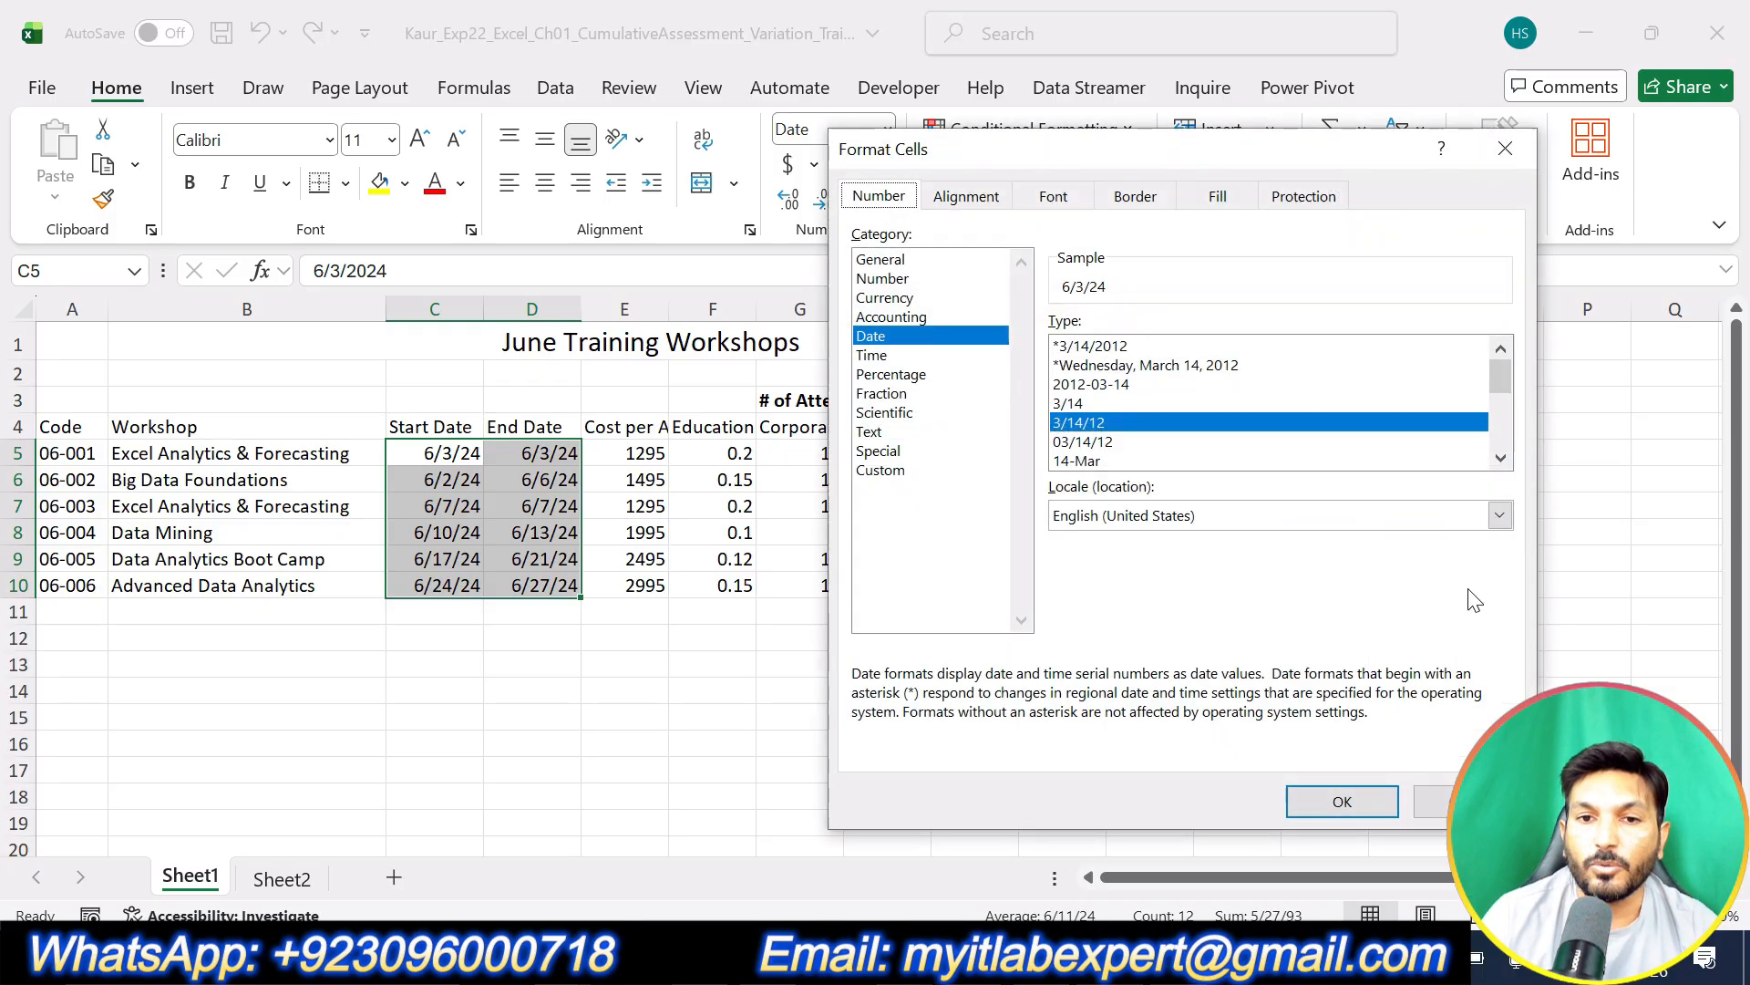
left_click(1090, 347)
left_click(1140, 953)
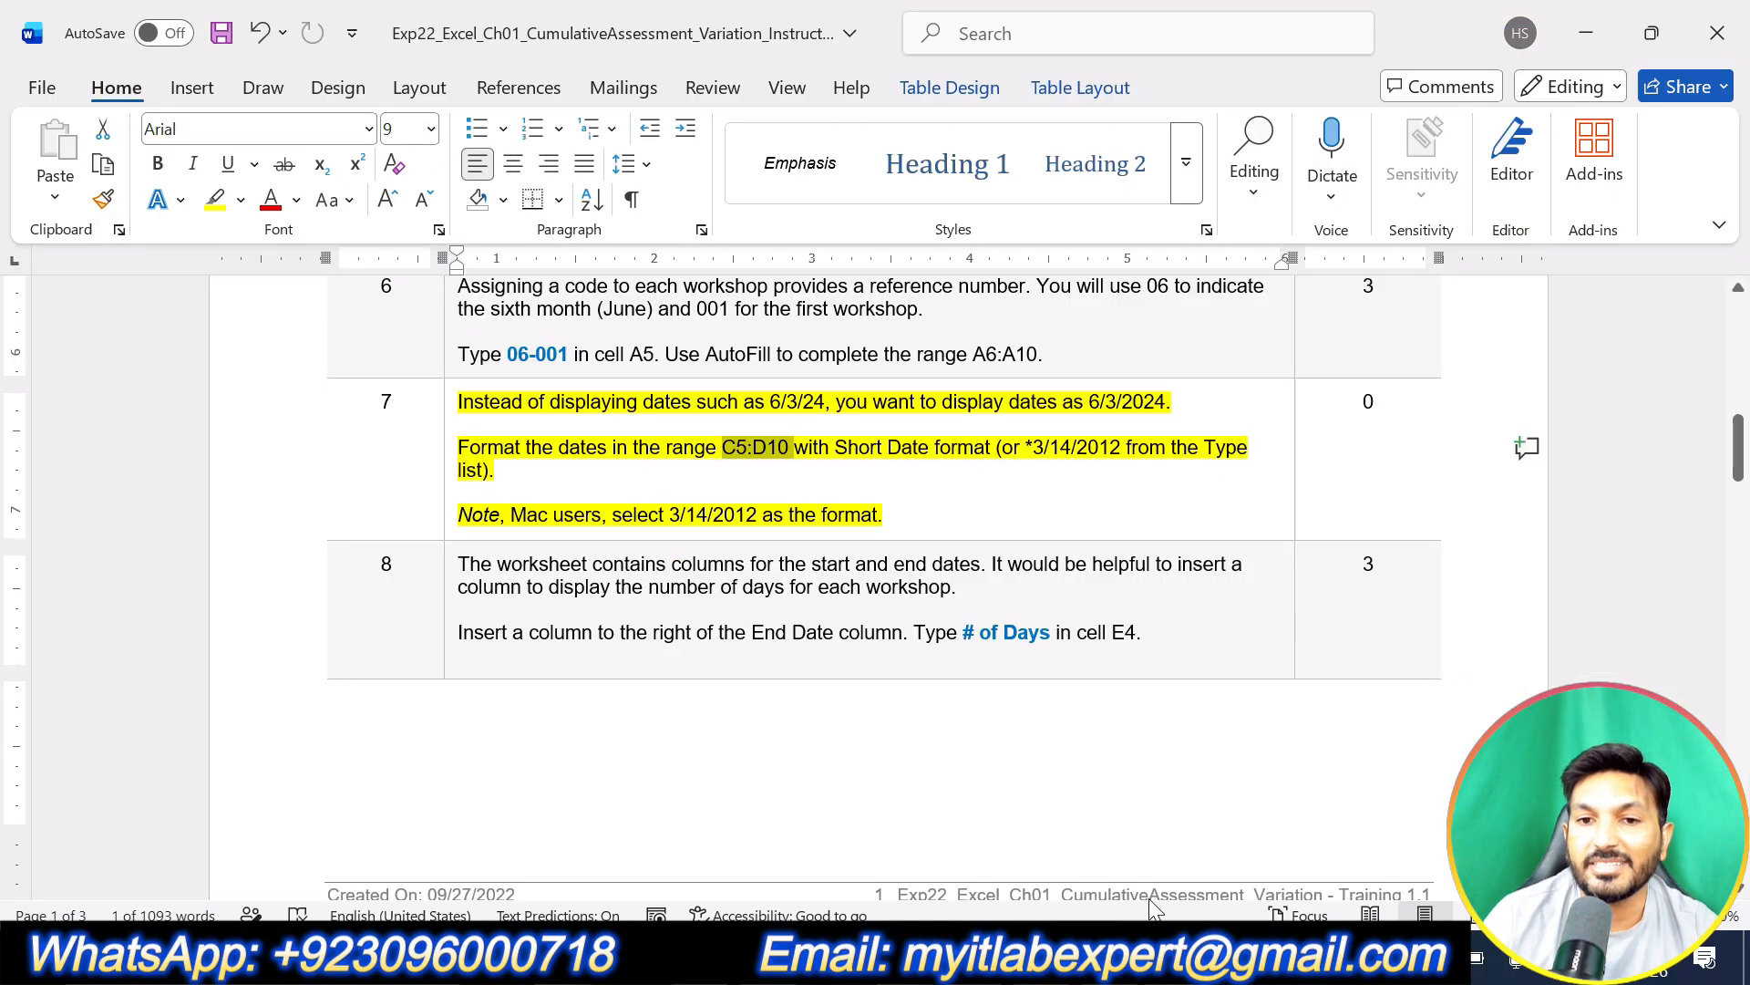
left_click_drag(1031, 446, 1121, 446)
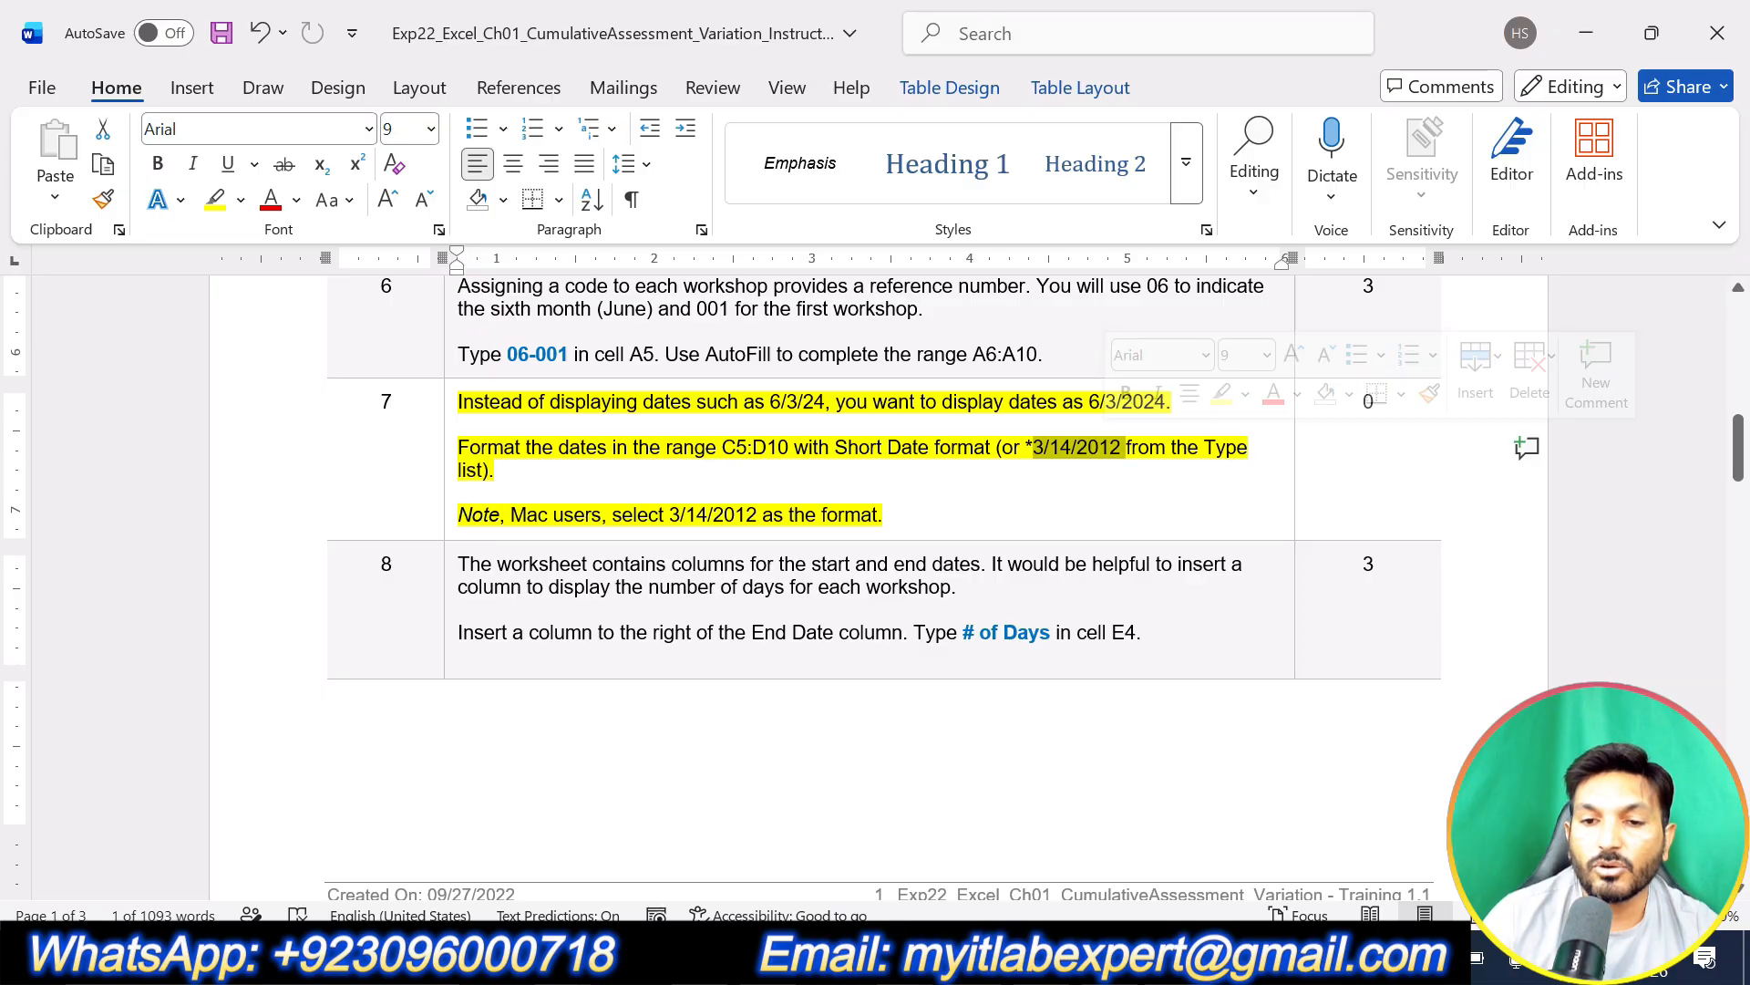
left_click(1094, 954)
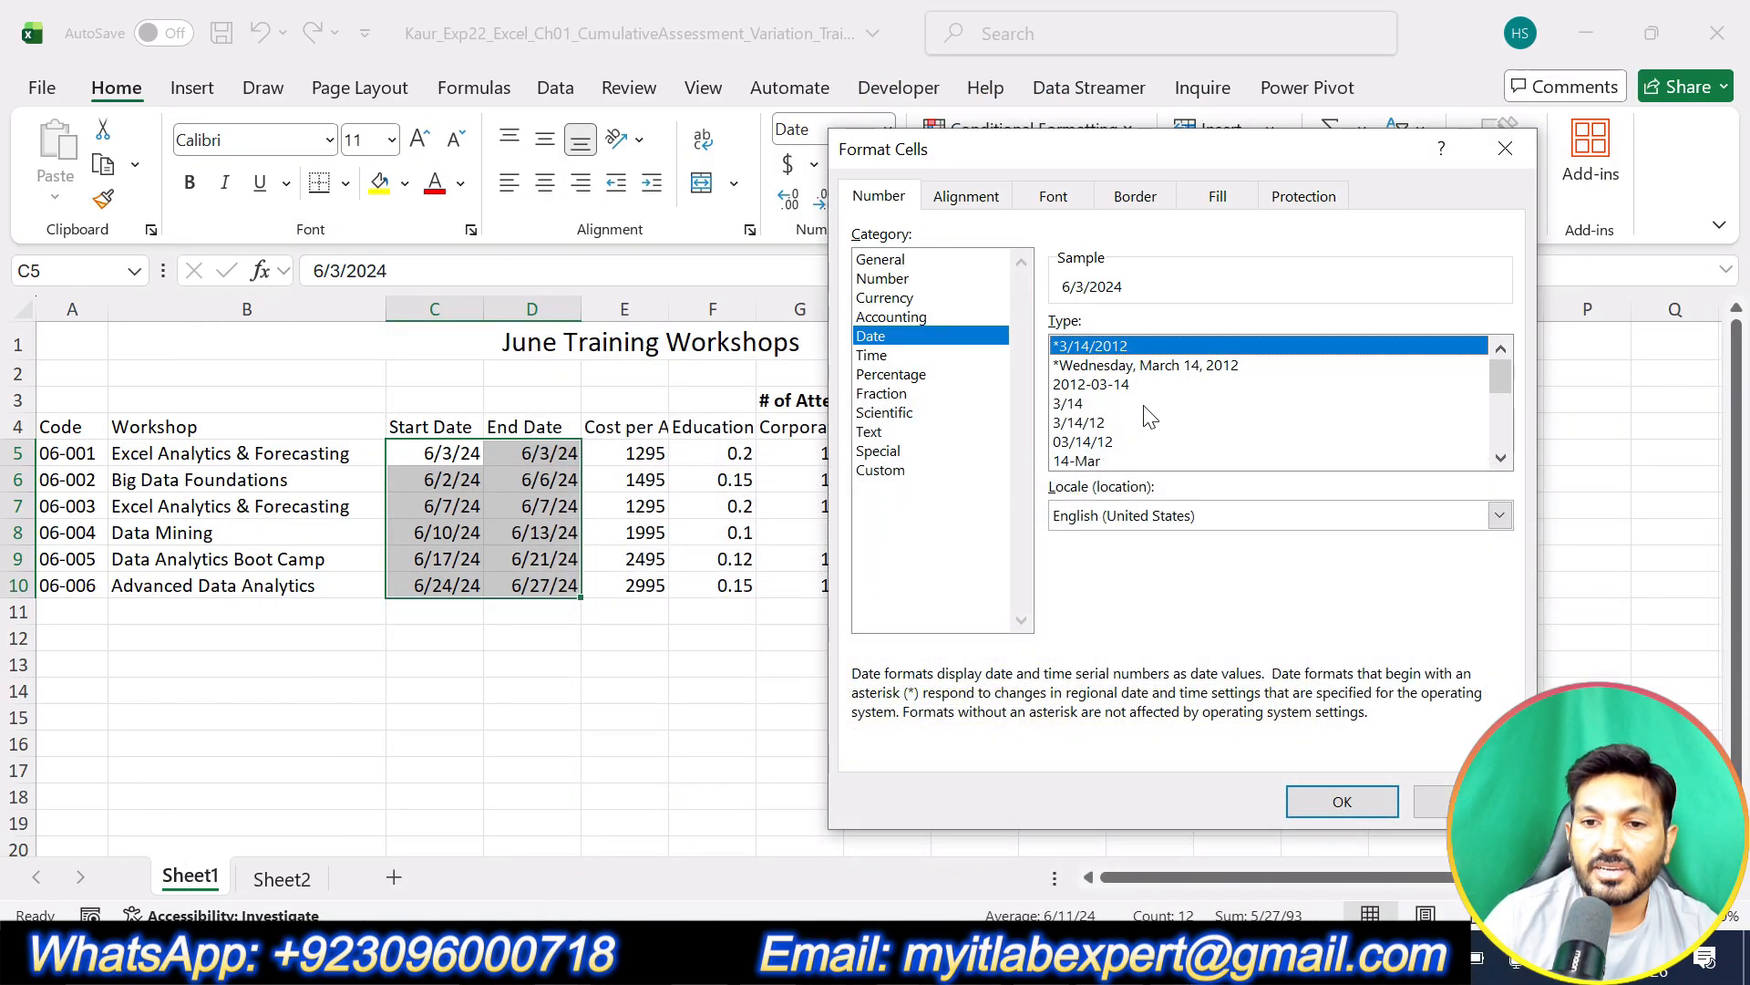
left_click(1290, 789)
left_click(1203, 766)
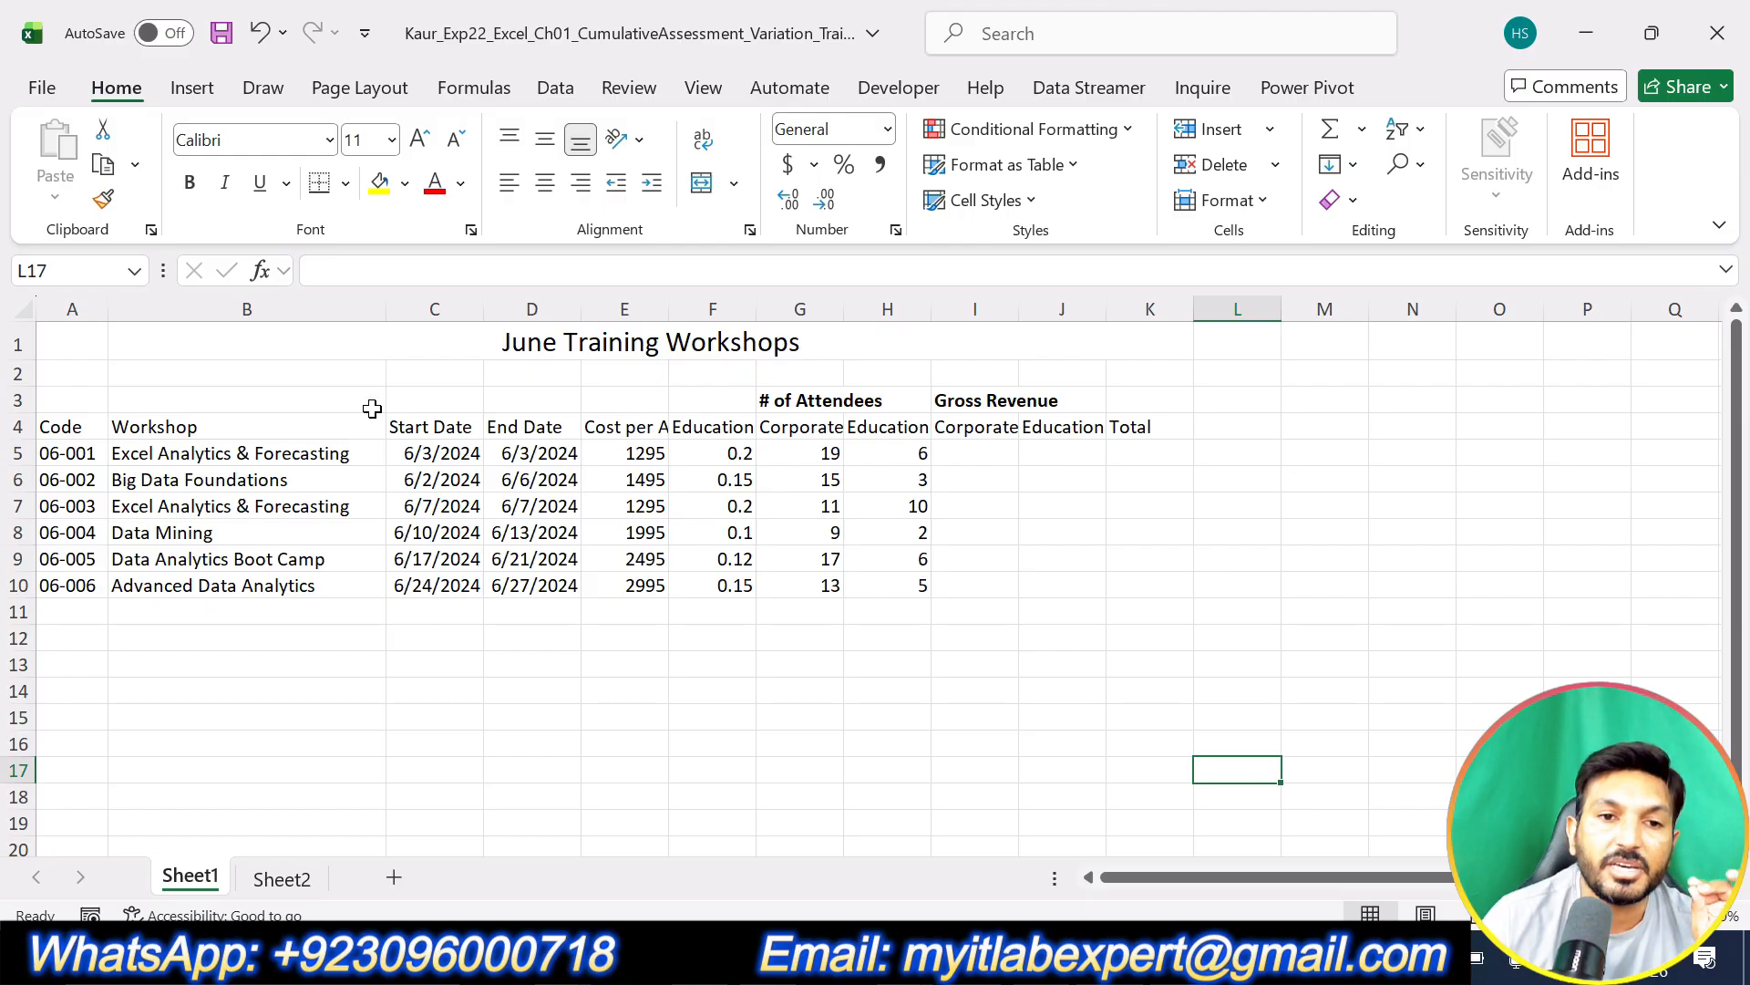
Step: Check the date cells C5 and D10, and undo the yellow highlight on step 7 in the Word instructions
left_click(419, 455)
left_click(569, 583, "shift")
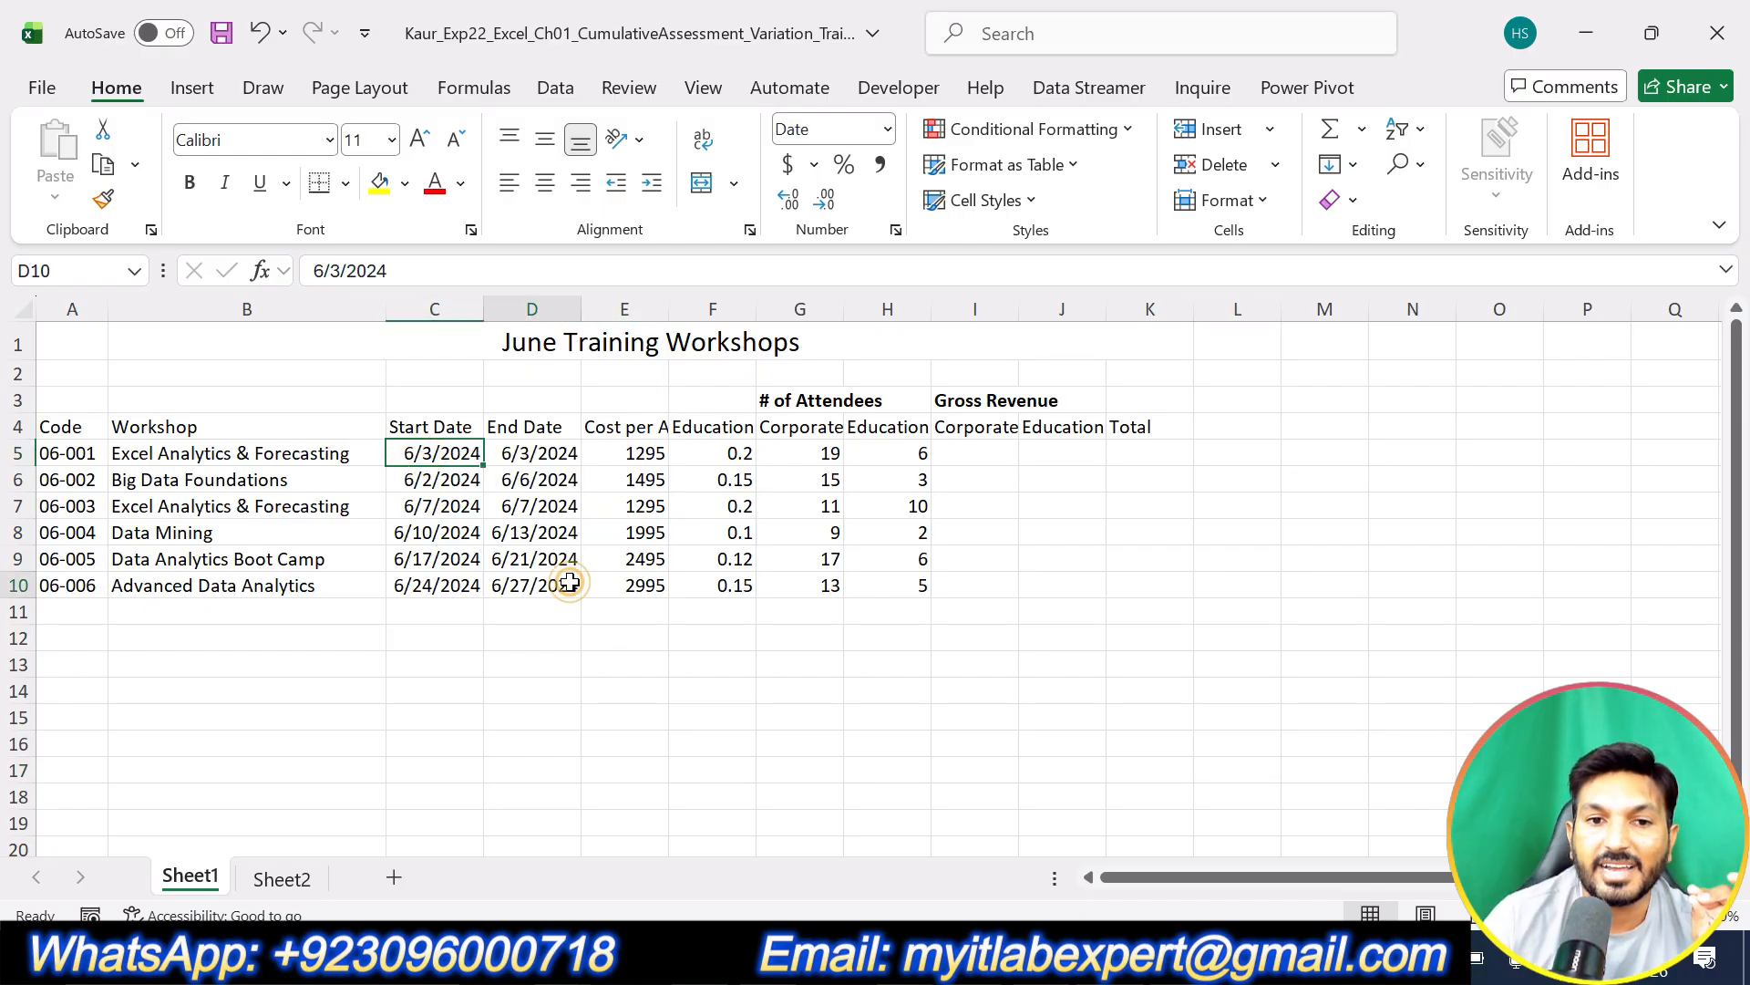
left_click(569, 583)
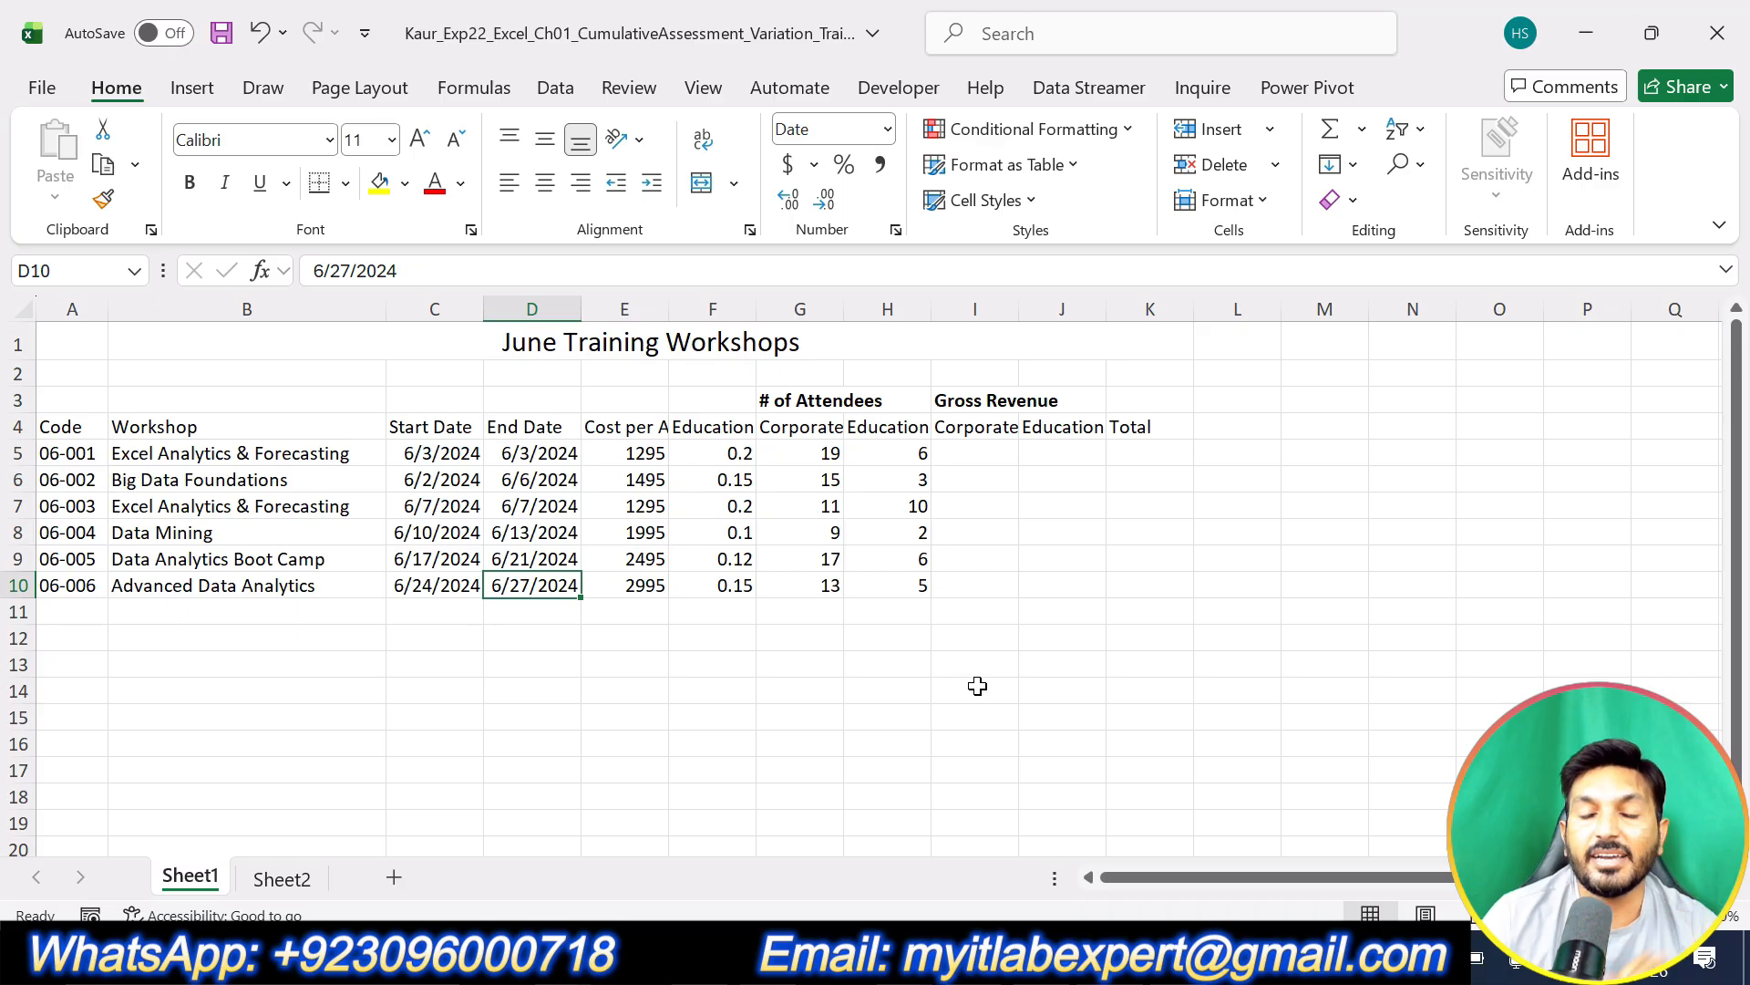
key("alt+Tab")
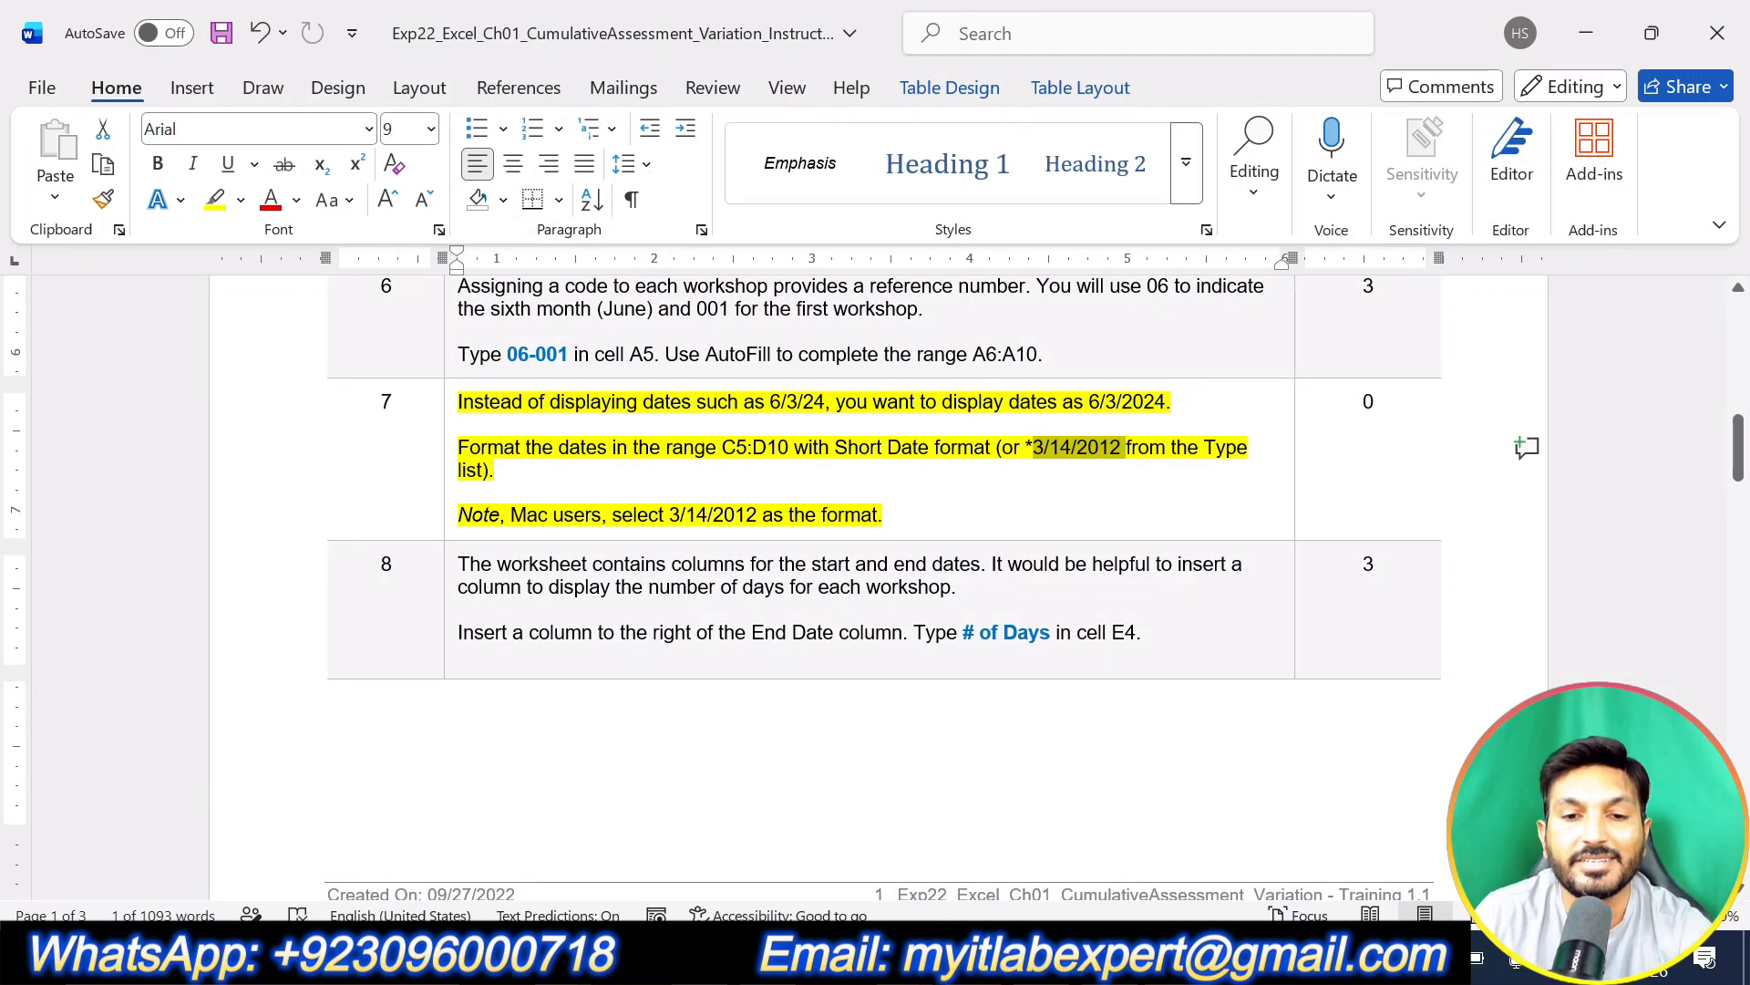
key("ctrl+z")
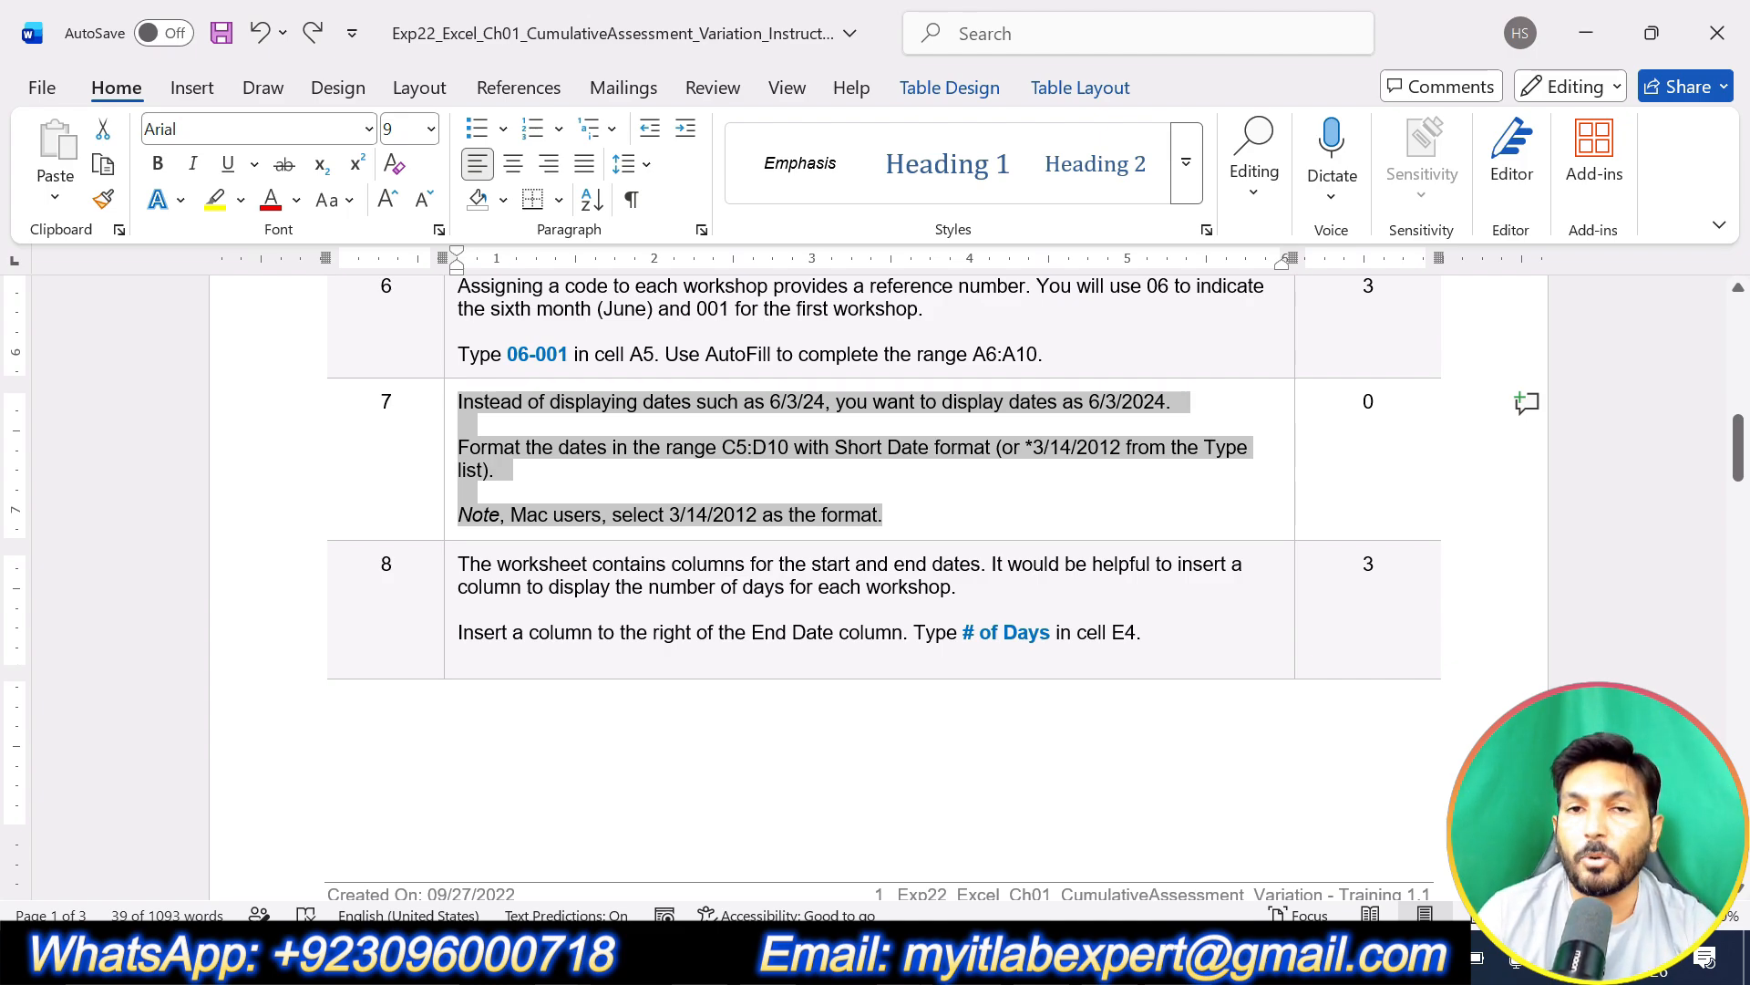
Step: Highlight the step 8 instructions about the number-of-days column in yellow
left_click_drag(1145, 631, 619, 547)
left_click(590, 518)
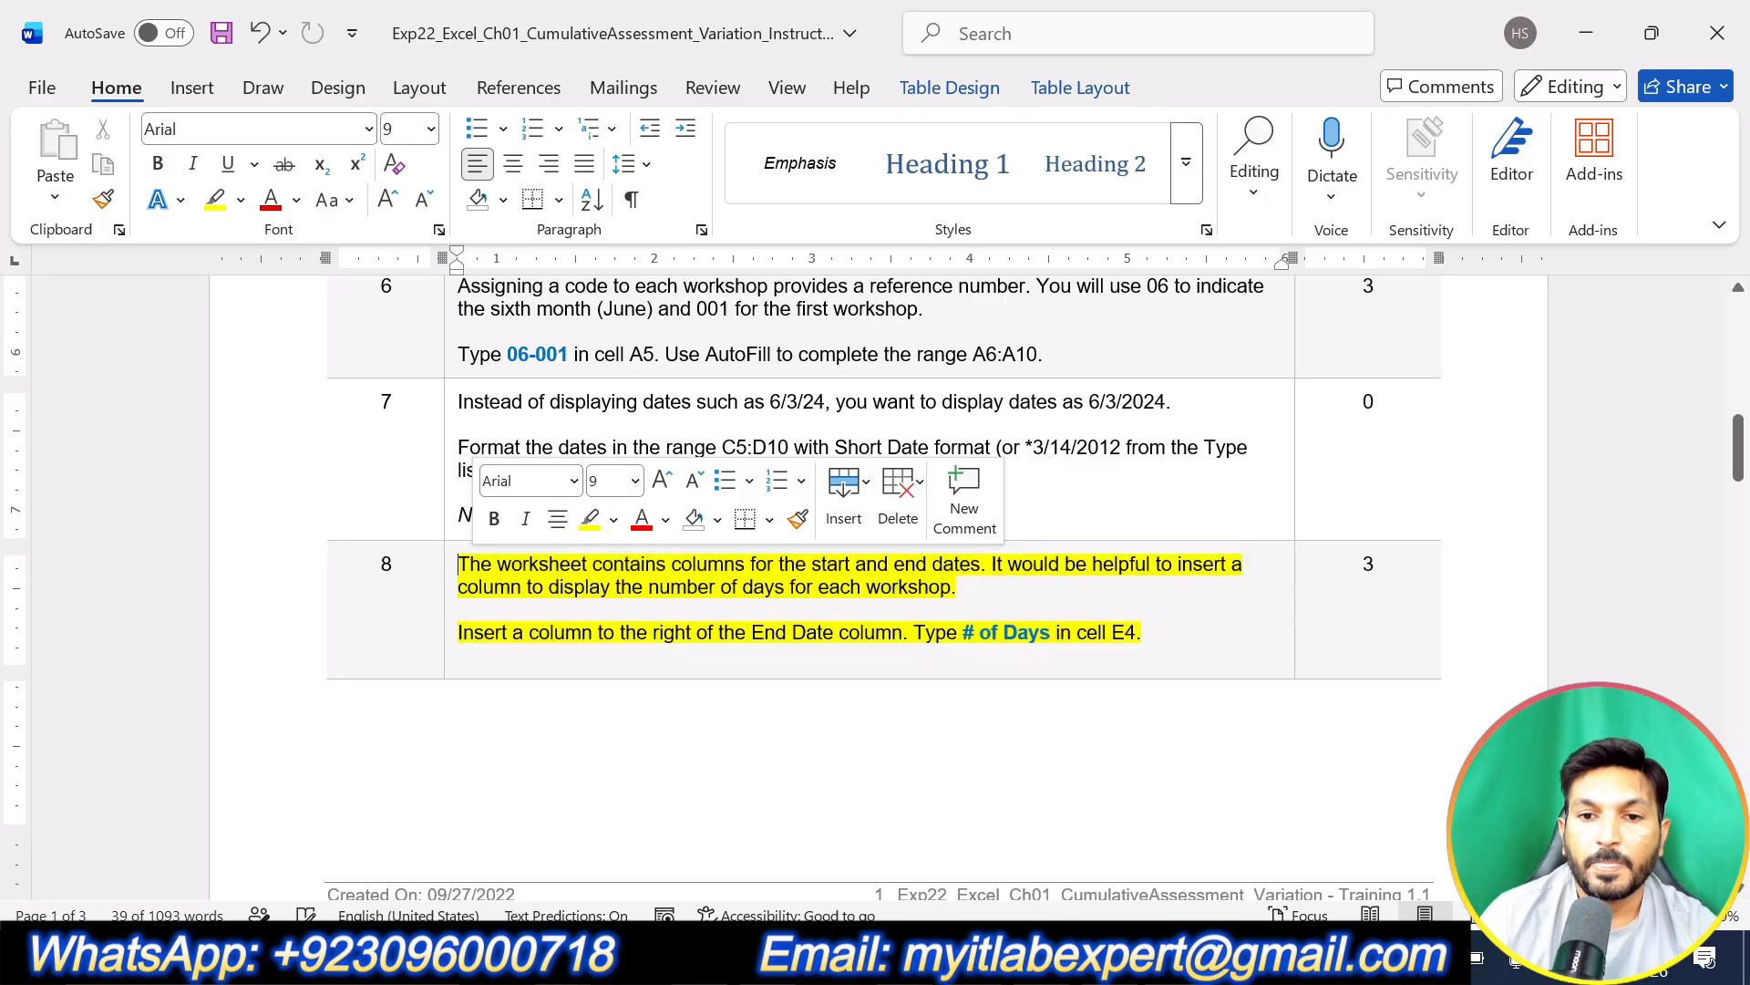
left_click(1171, 632)
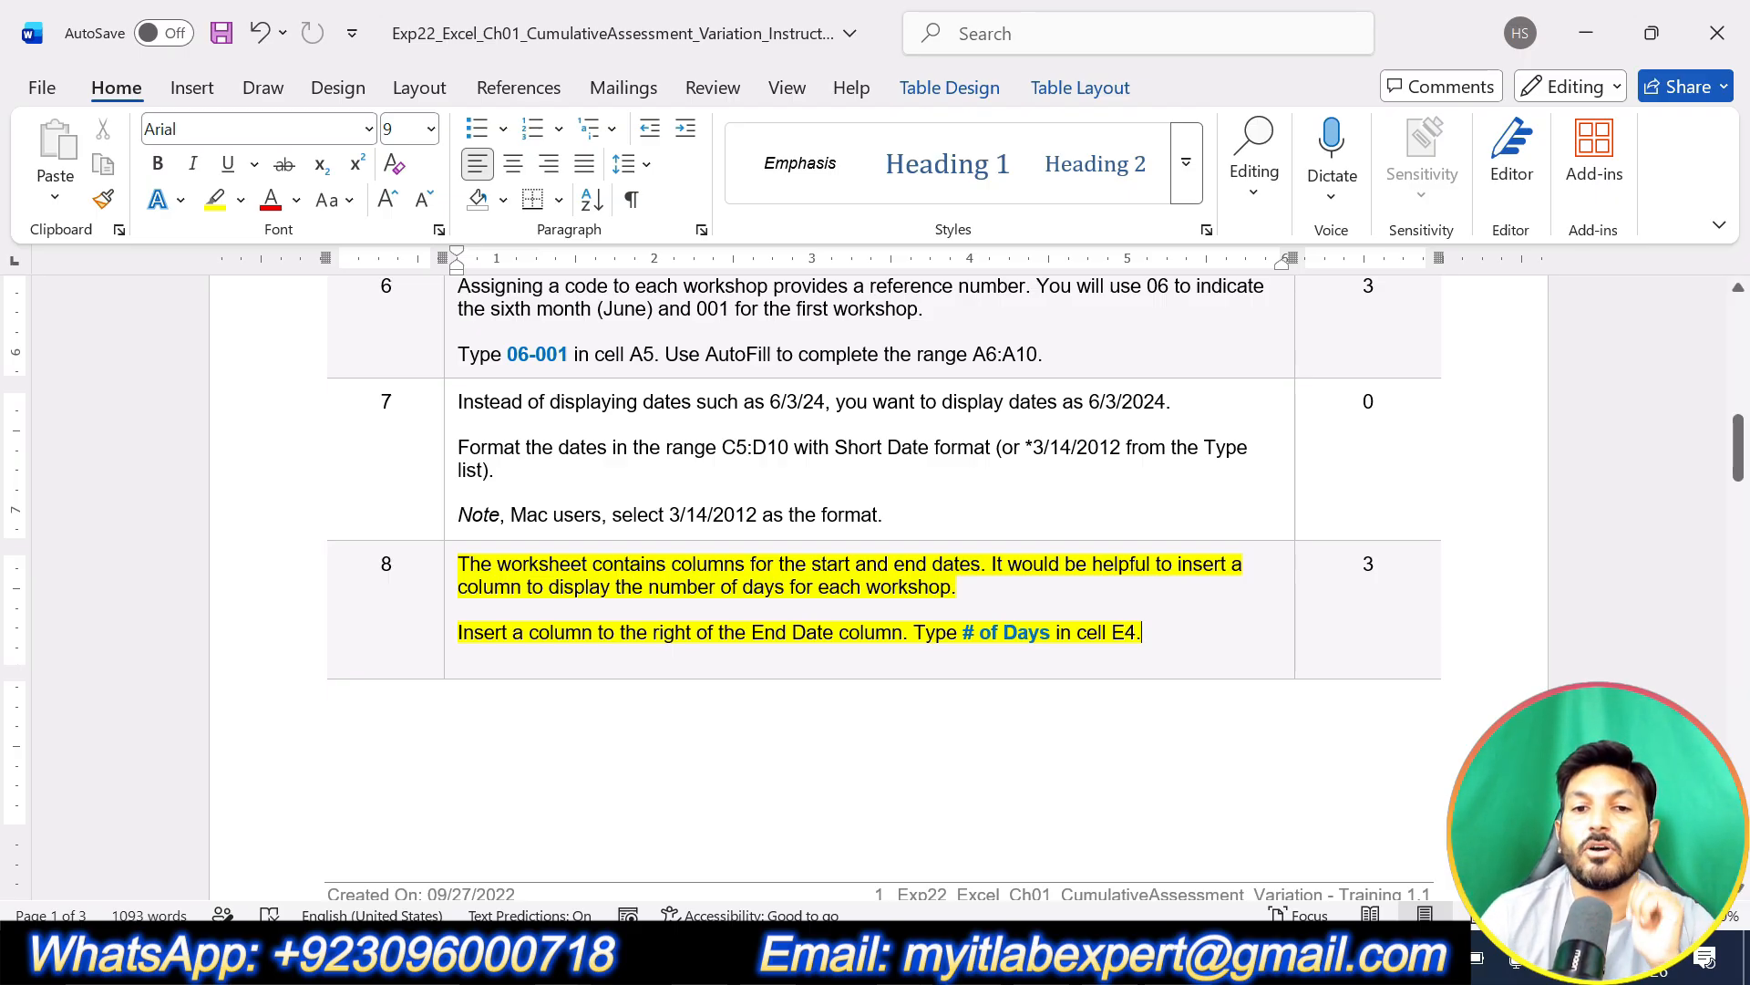
Step: Switch to the Excel workbook, insert a blank column to the right of the End Date column, and select cell E4
key("alt+Tab")
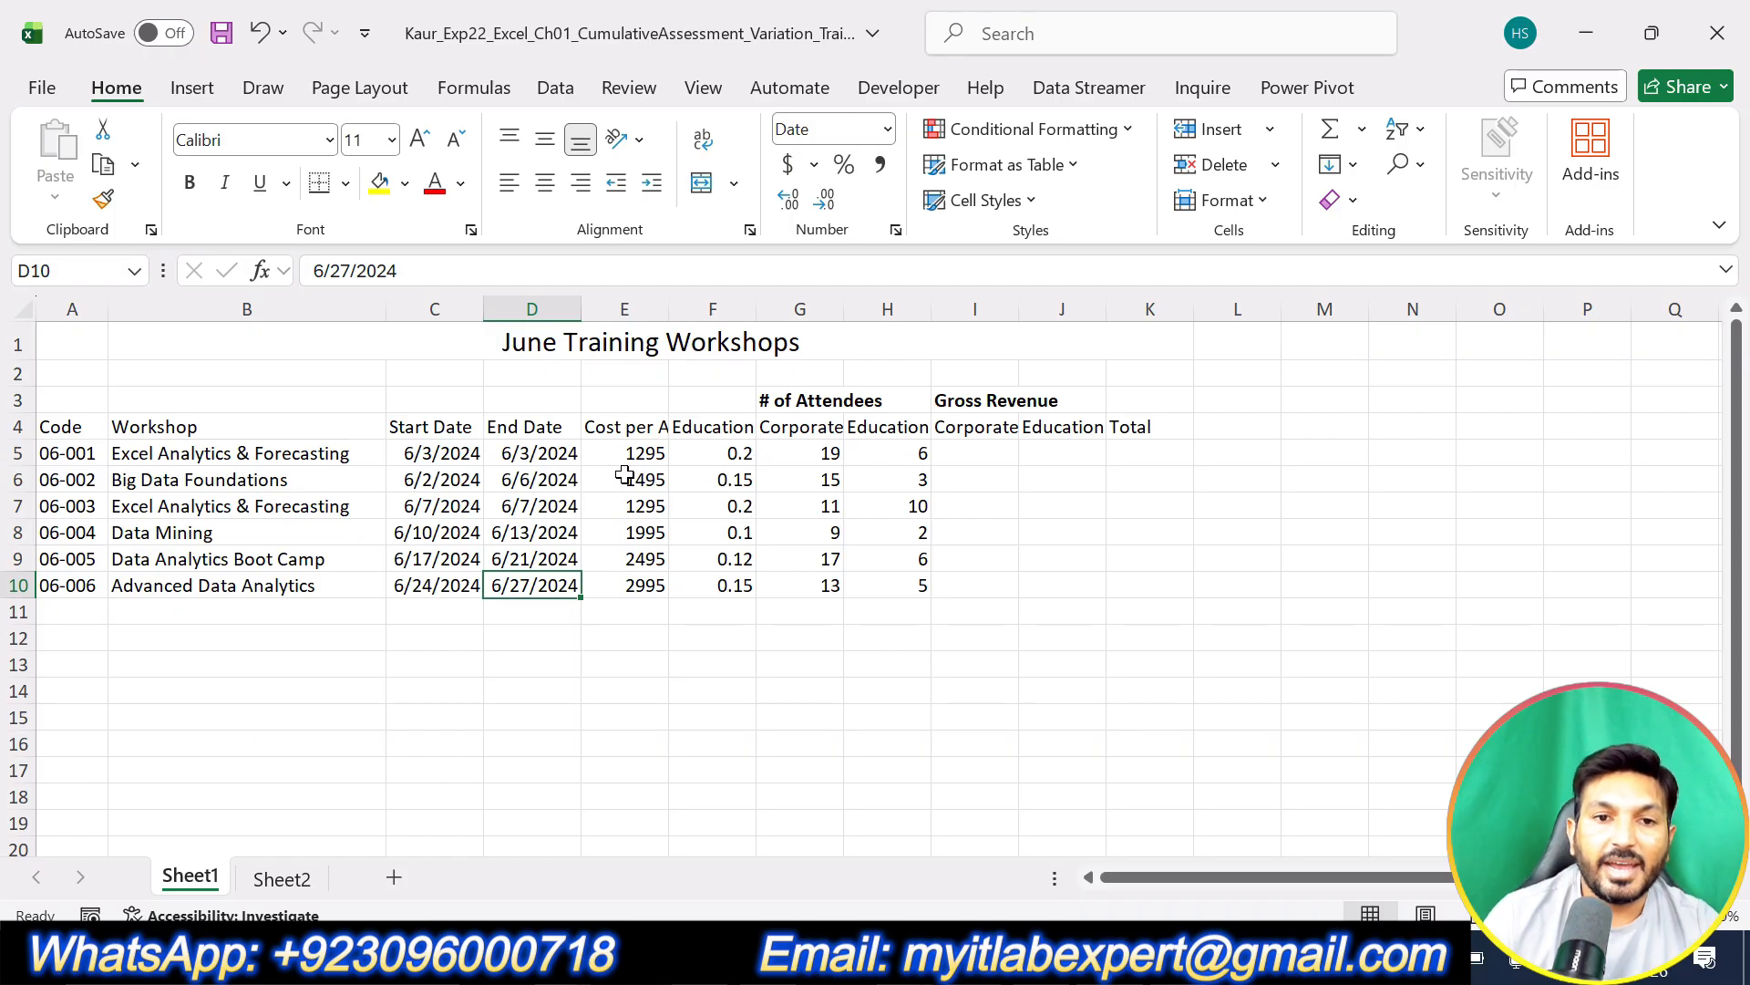
left_click(535, 309)
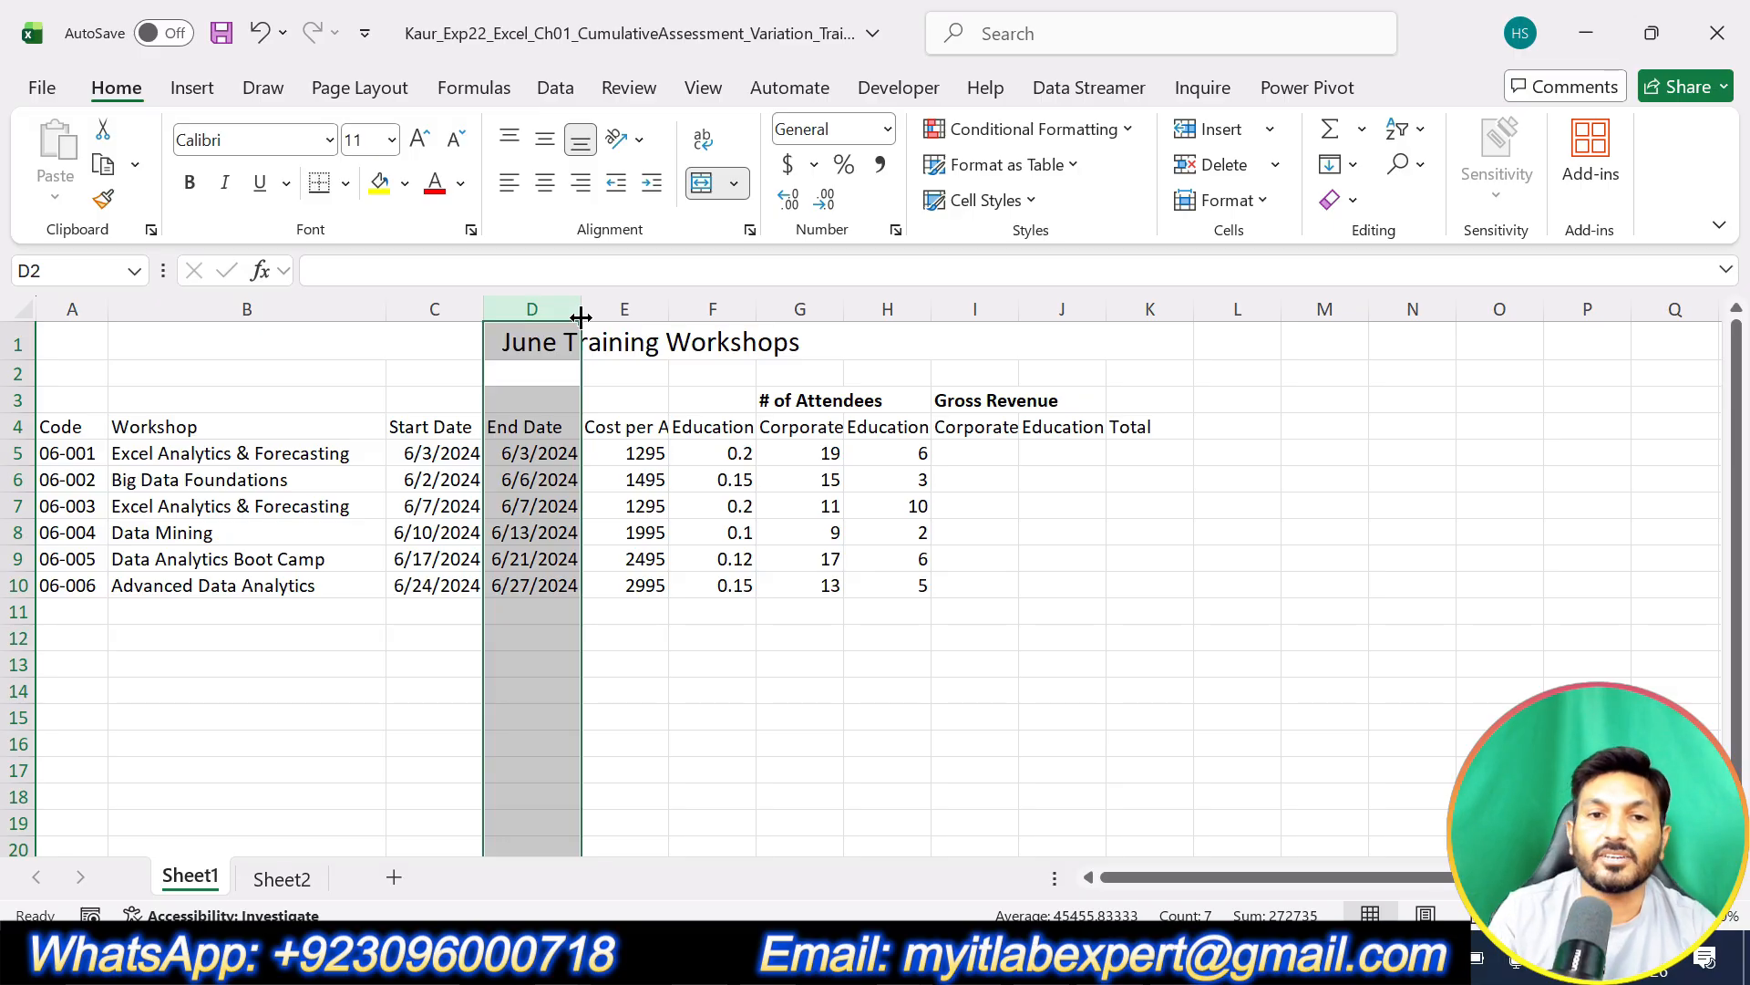
left_click(641, 307)
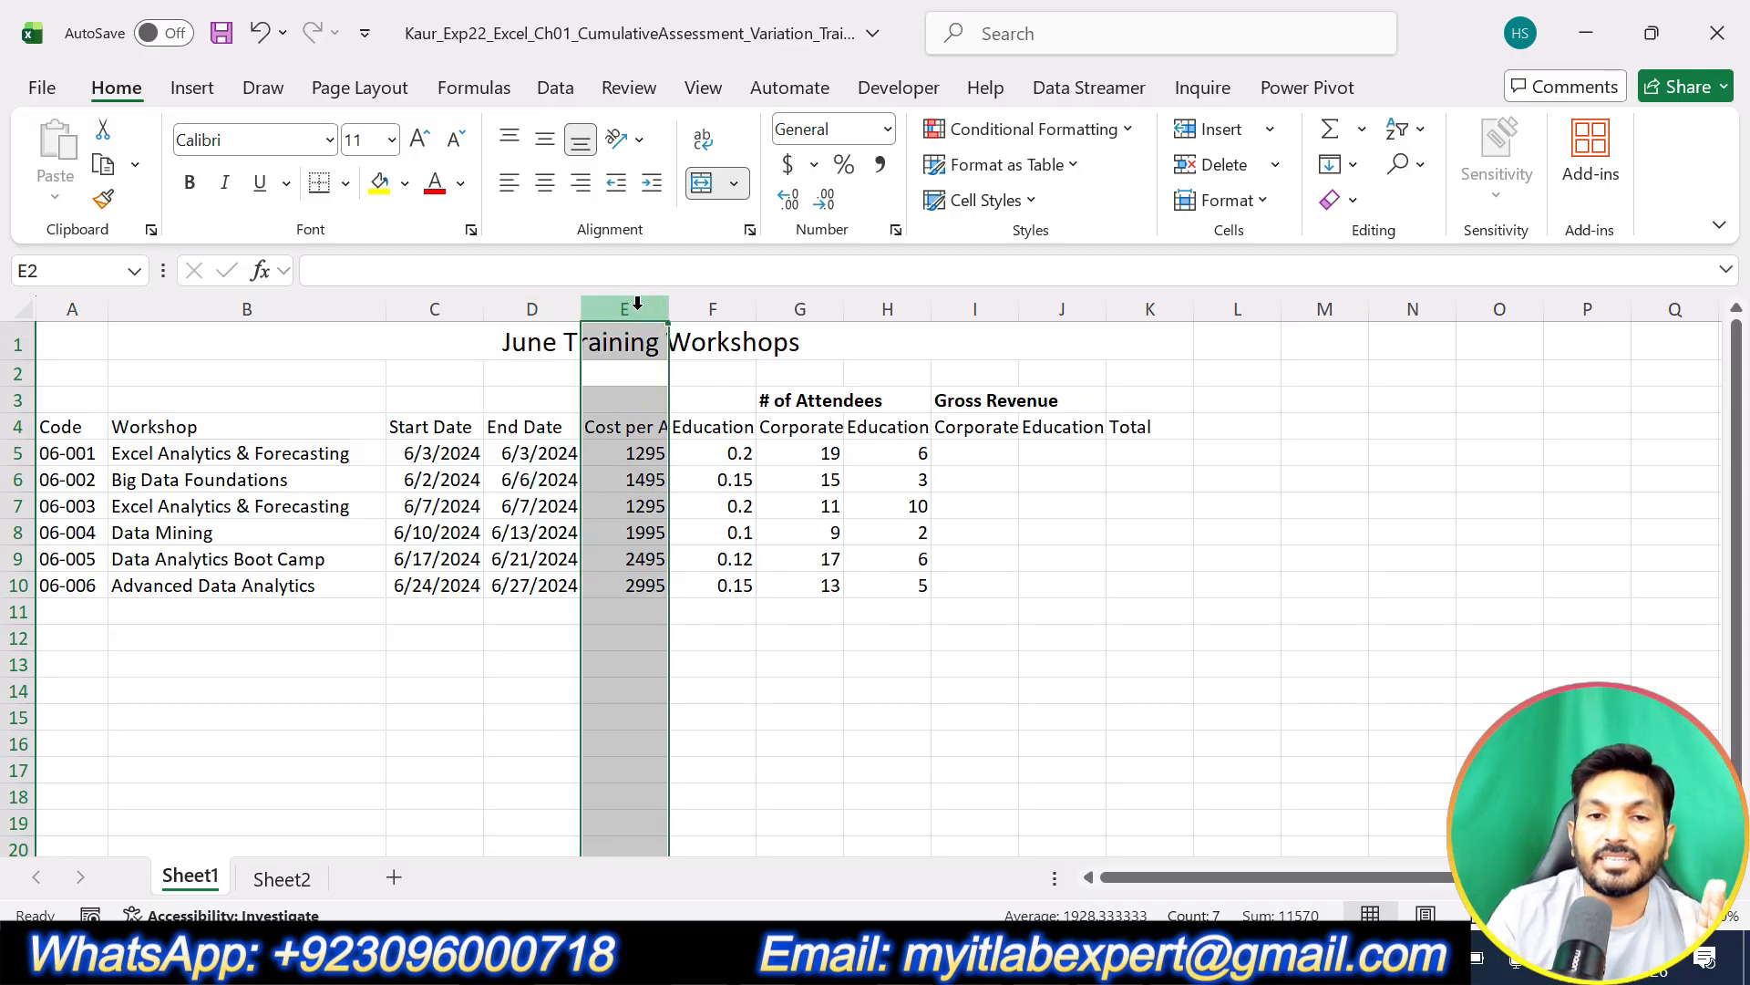
right_click(637, 309)
left_click(750, 585)
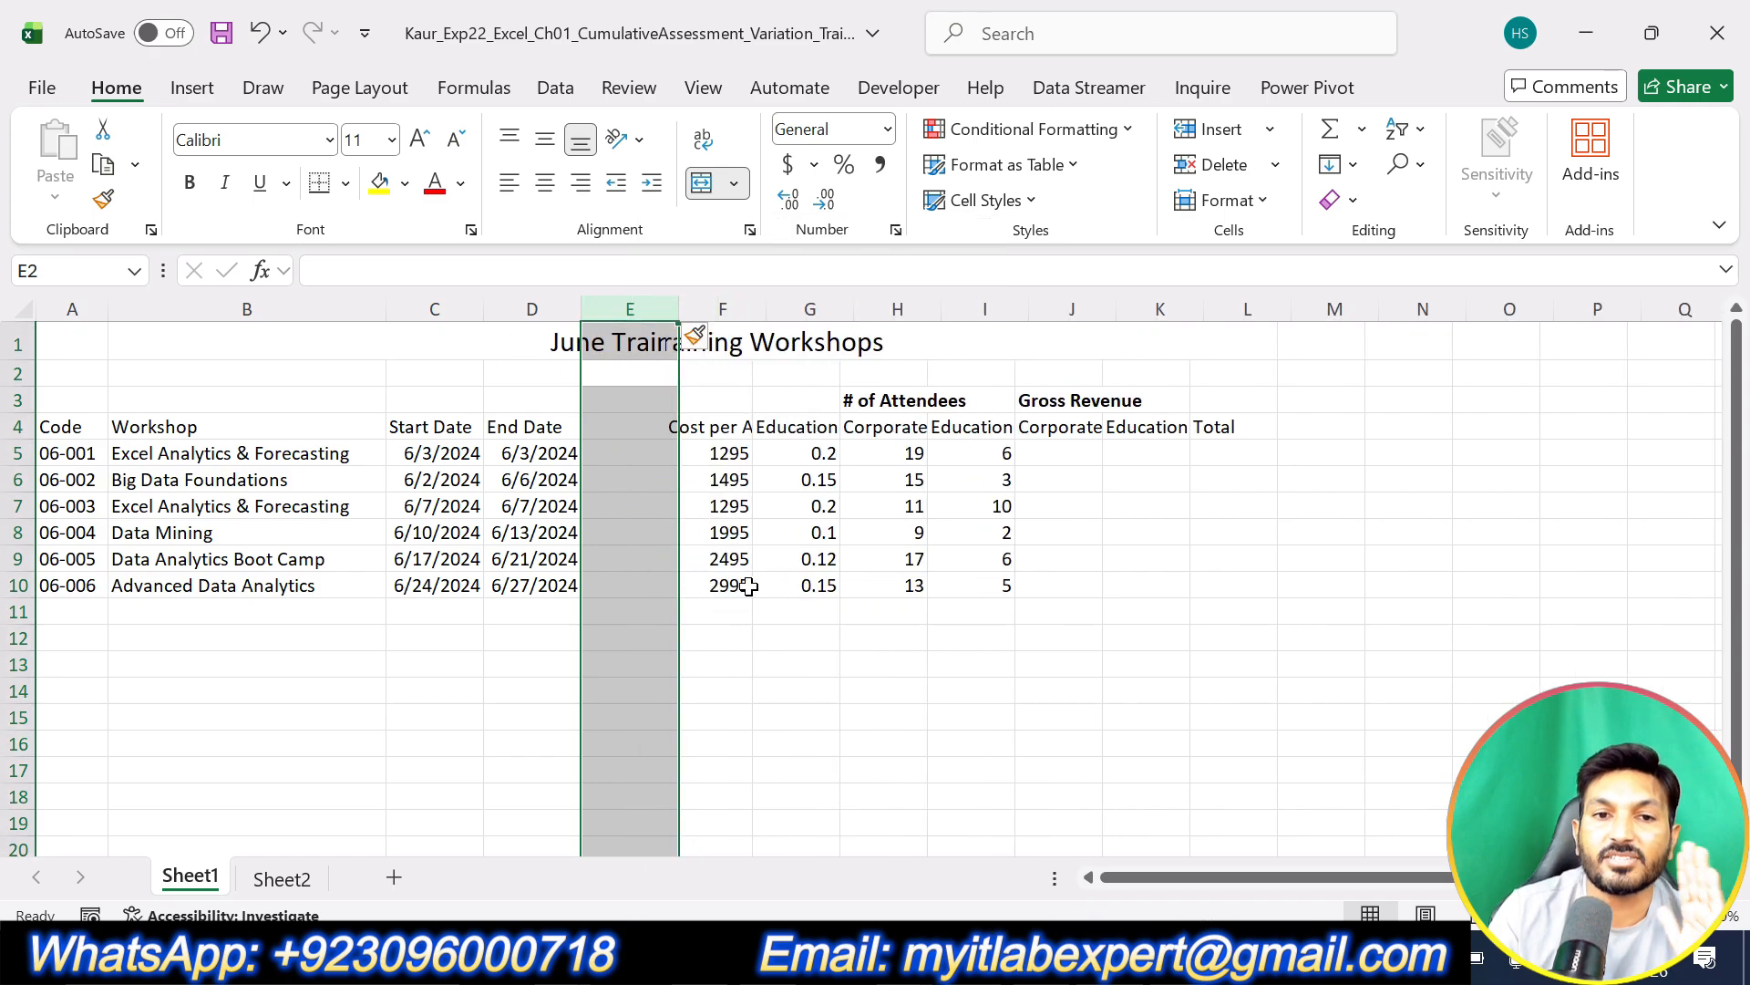
left_click(632, 433)
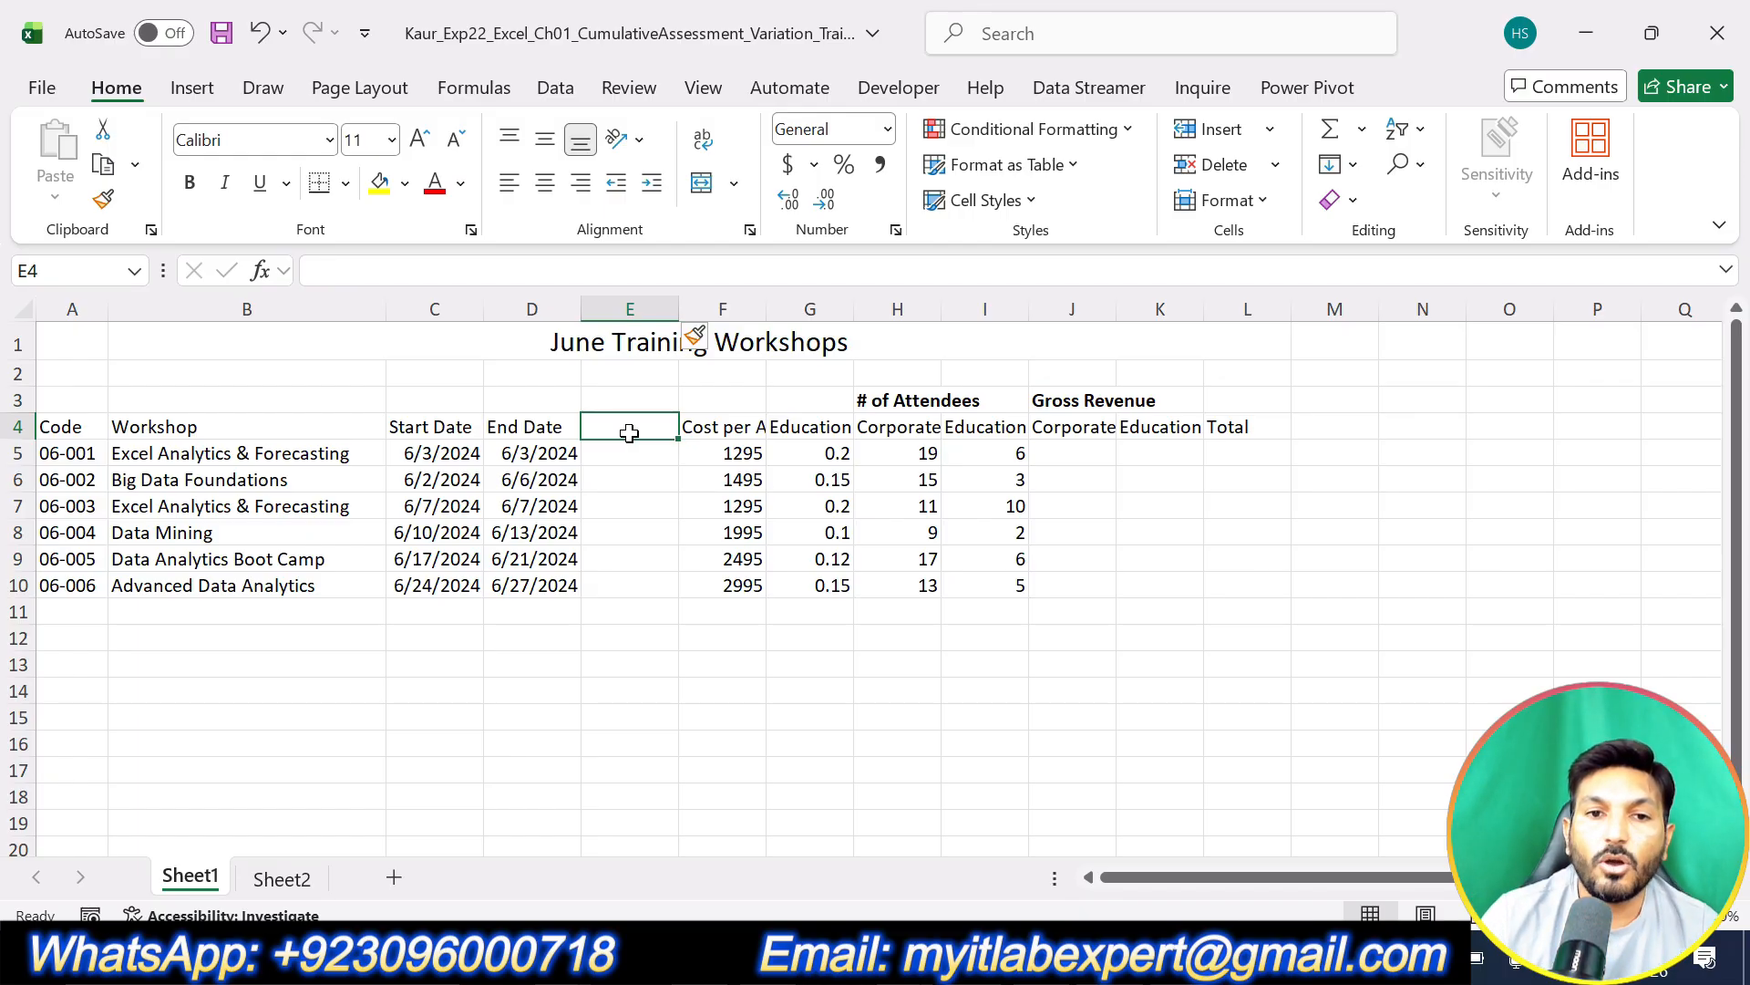
Step: Enter the heading # of Days in cell E4 of the Excel workbook, checking the wording against step 8 in the Word instructions
key("alt+Tab")
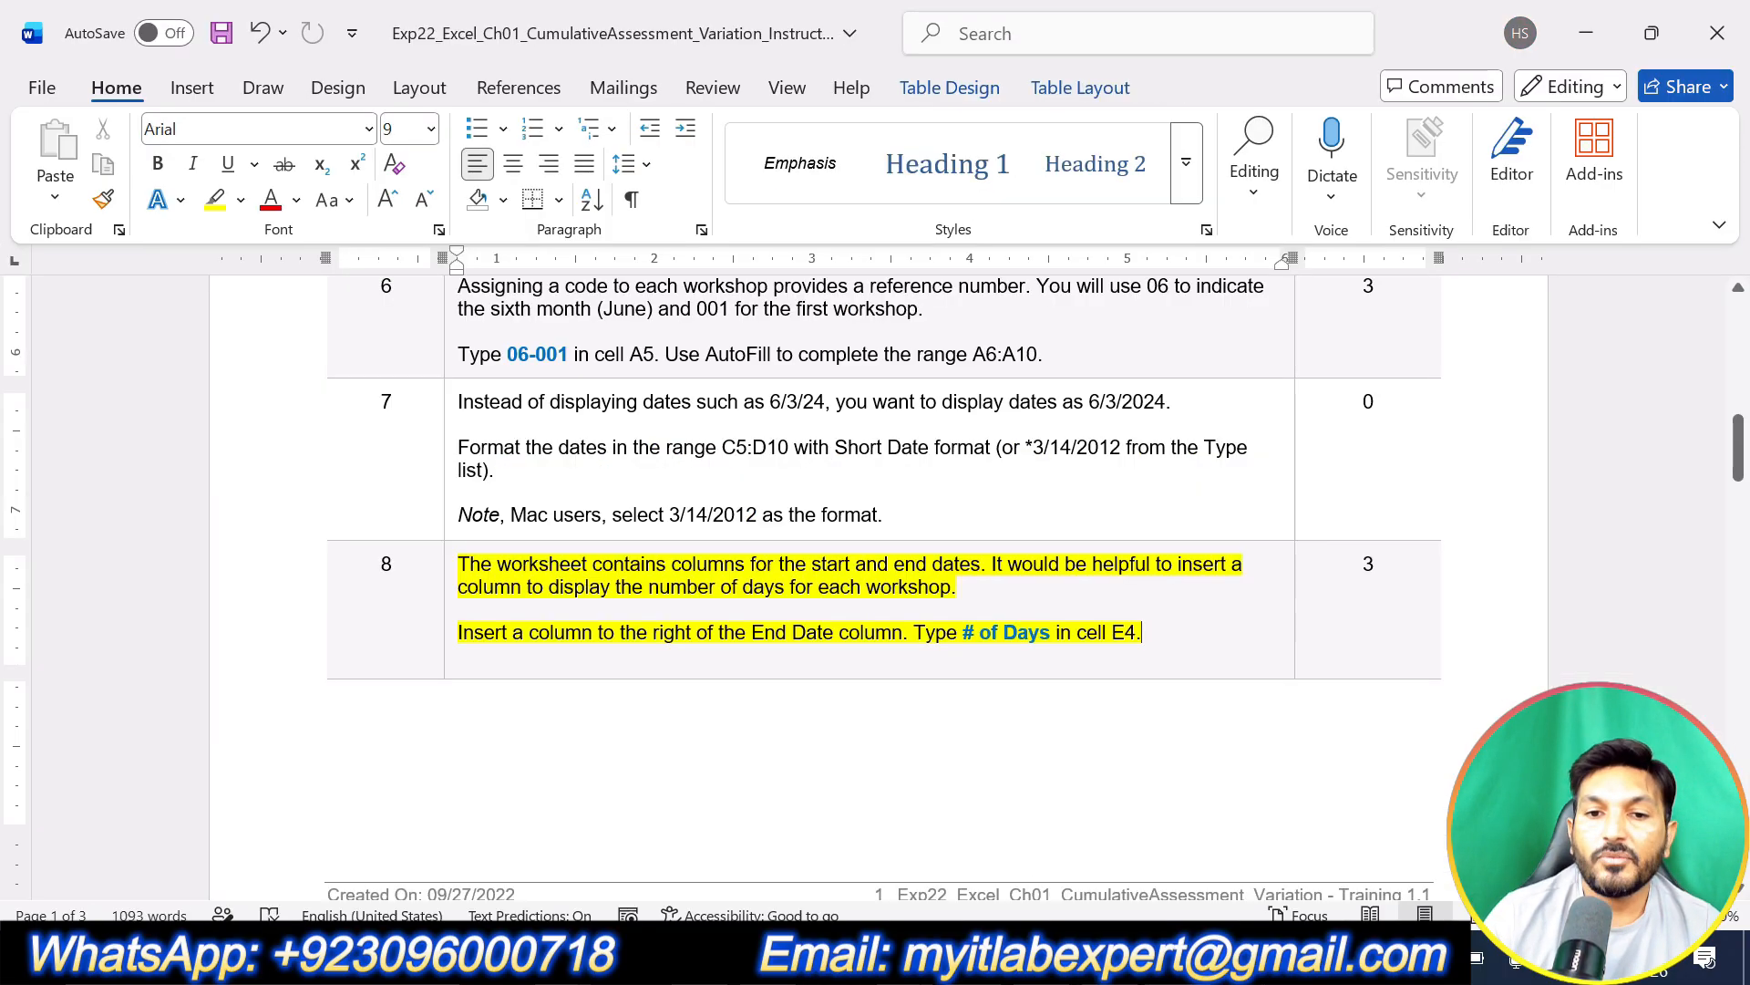
left_click_drag(933, 632, 1046, 632)
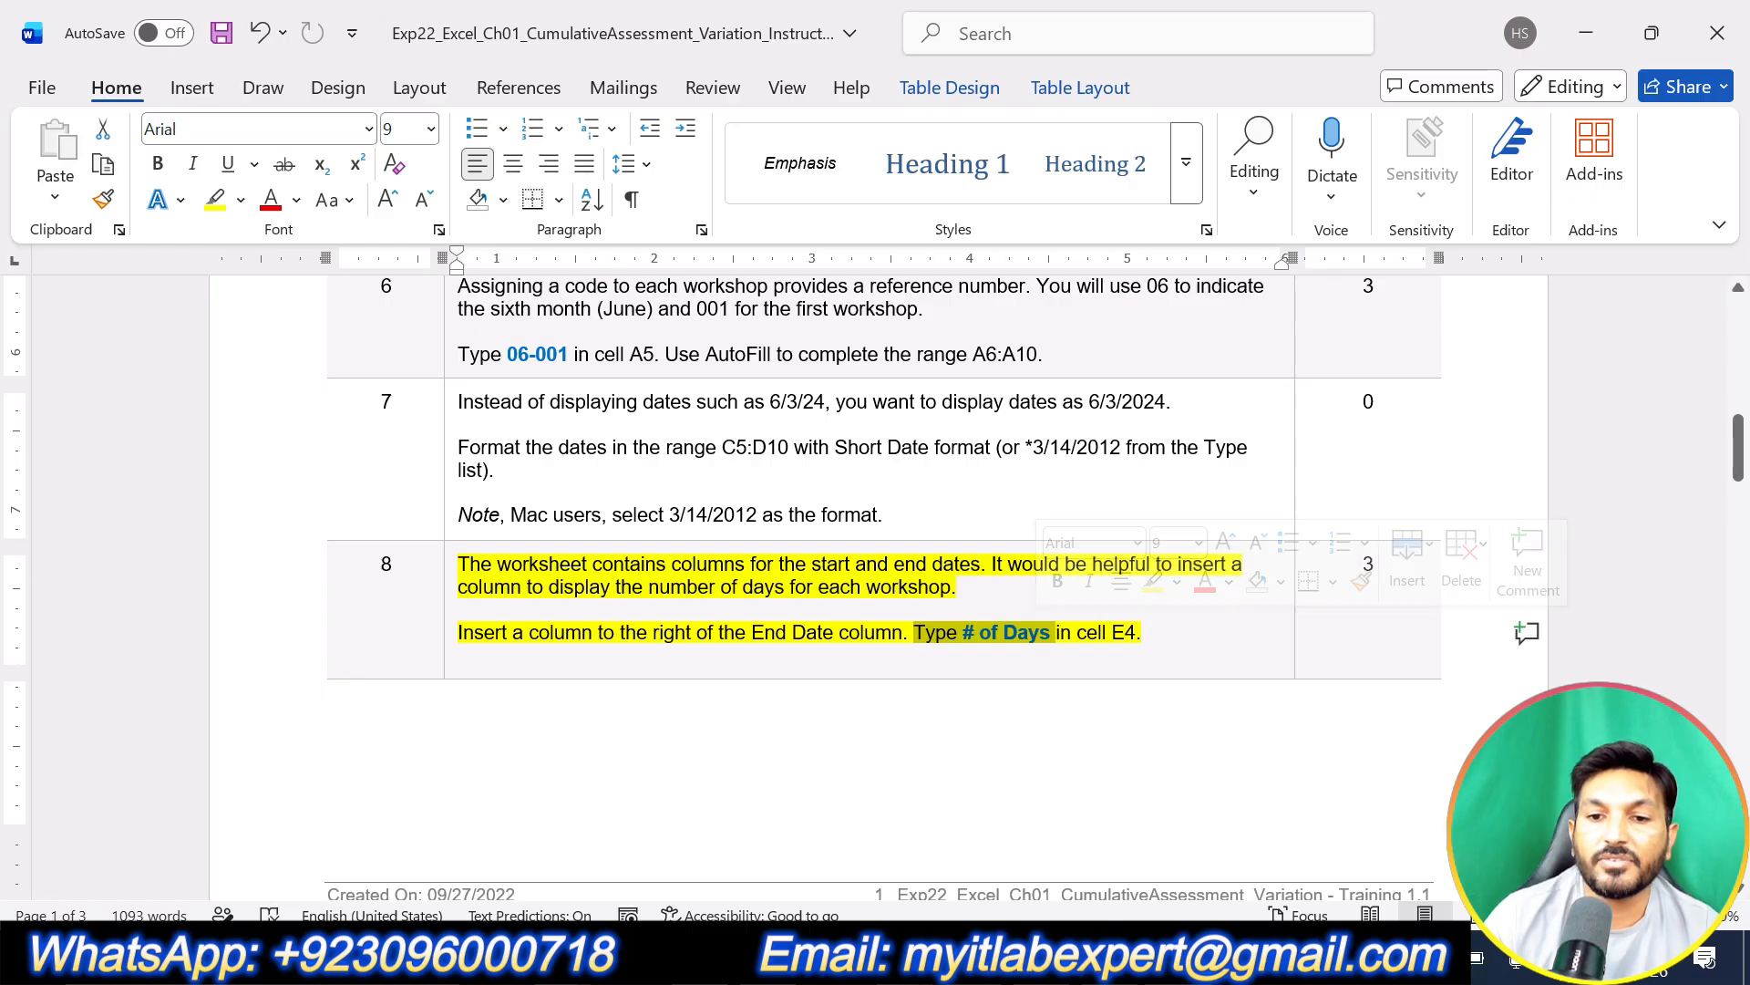
key("alt+Tab")
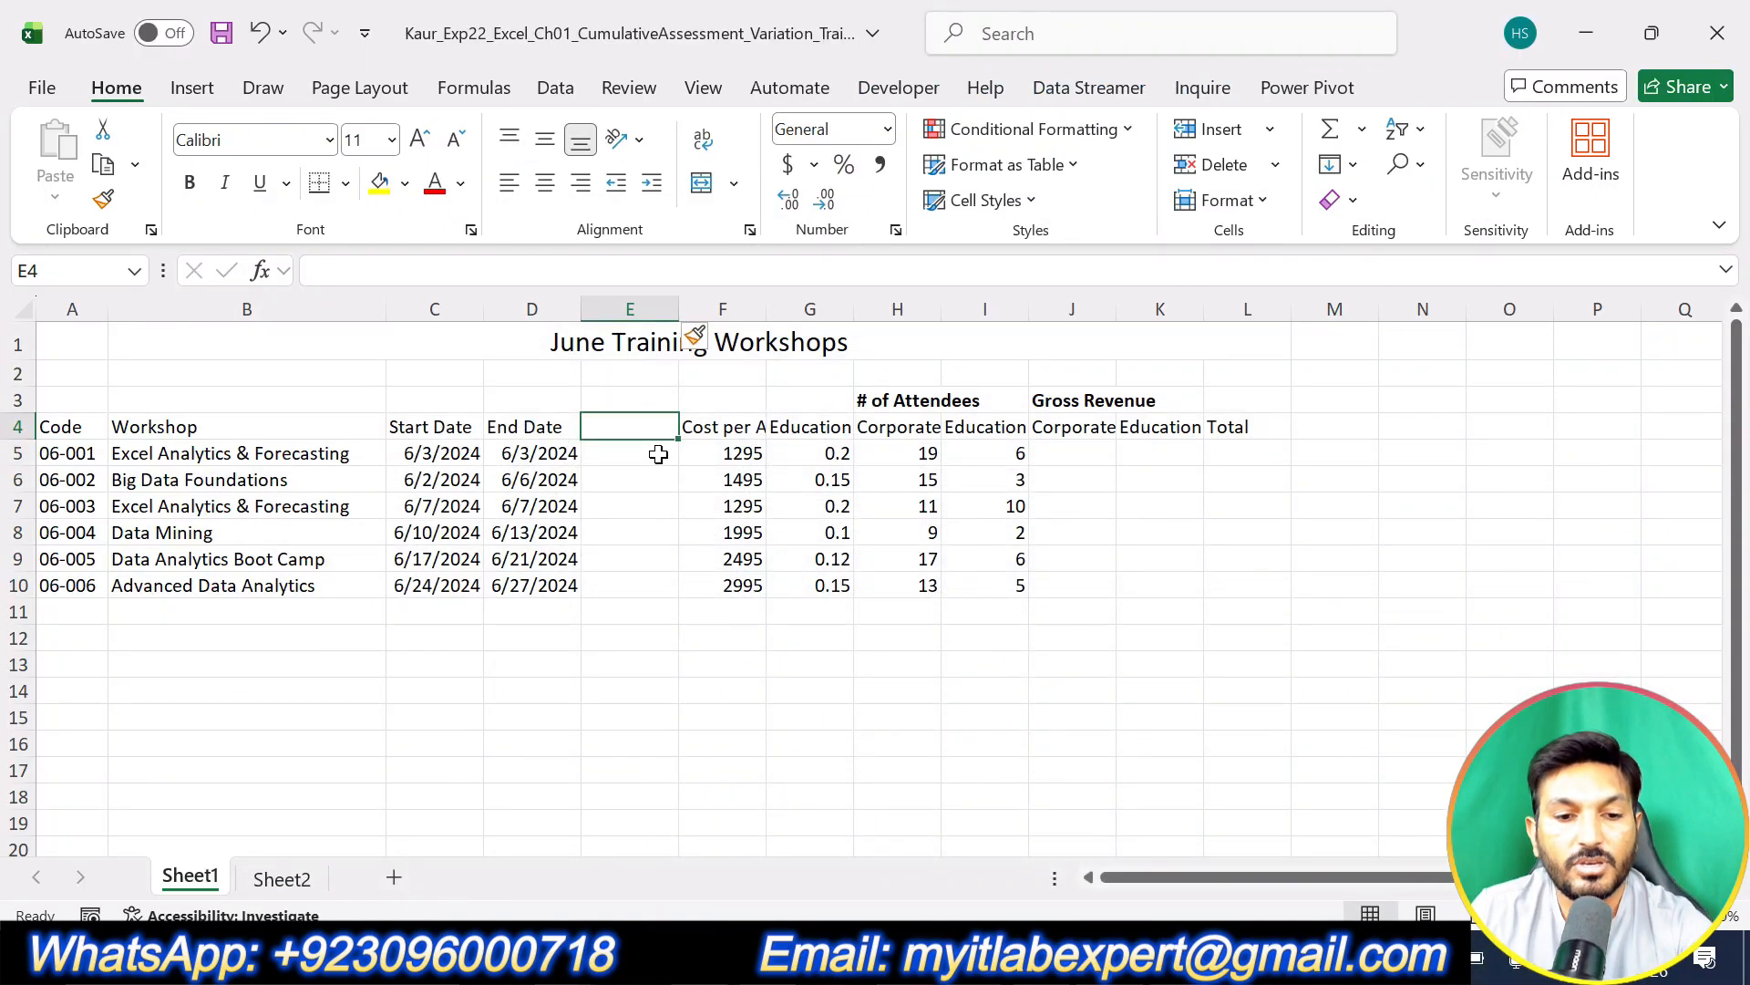
type("# o")
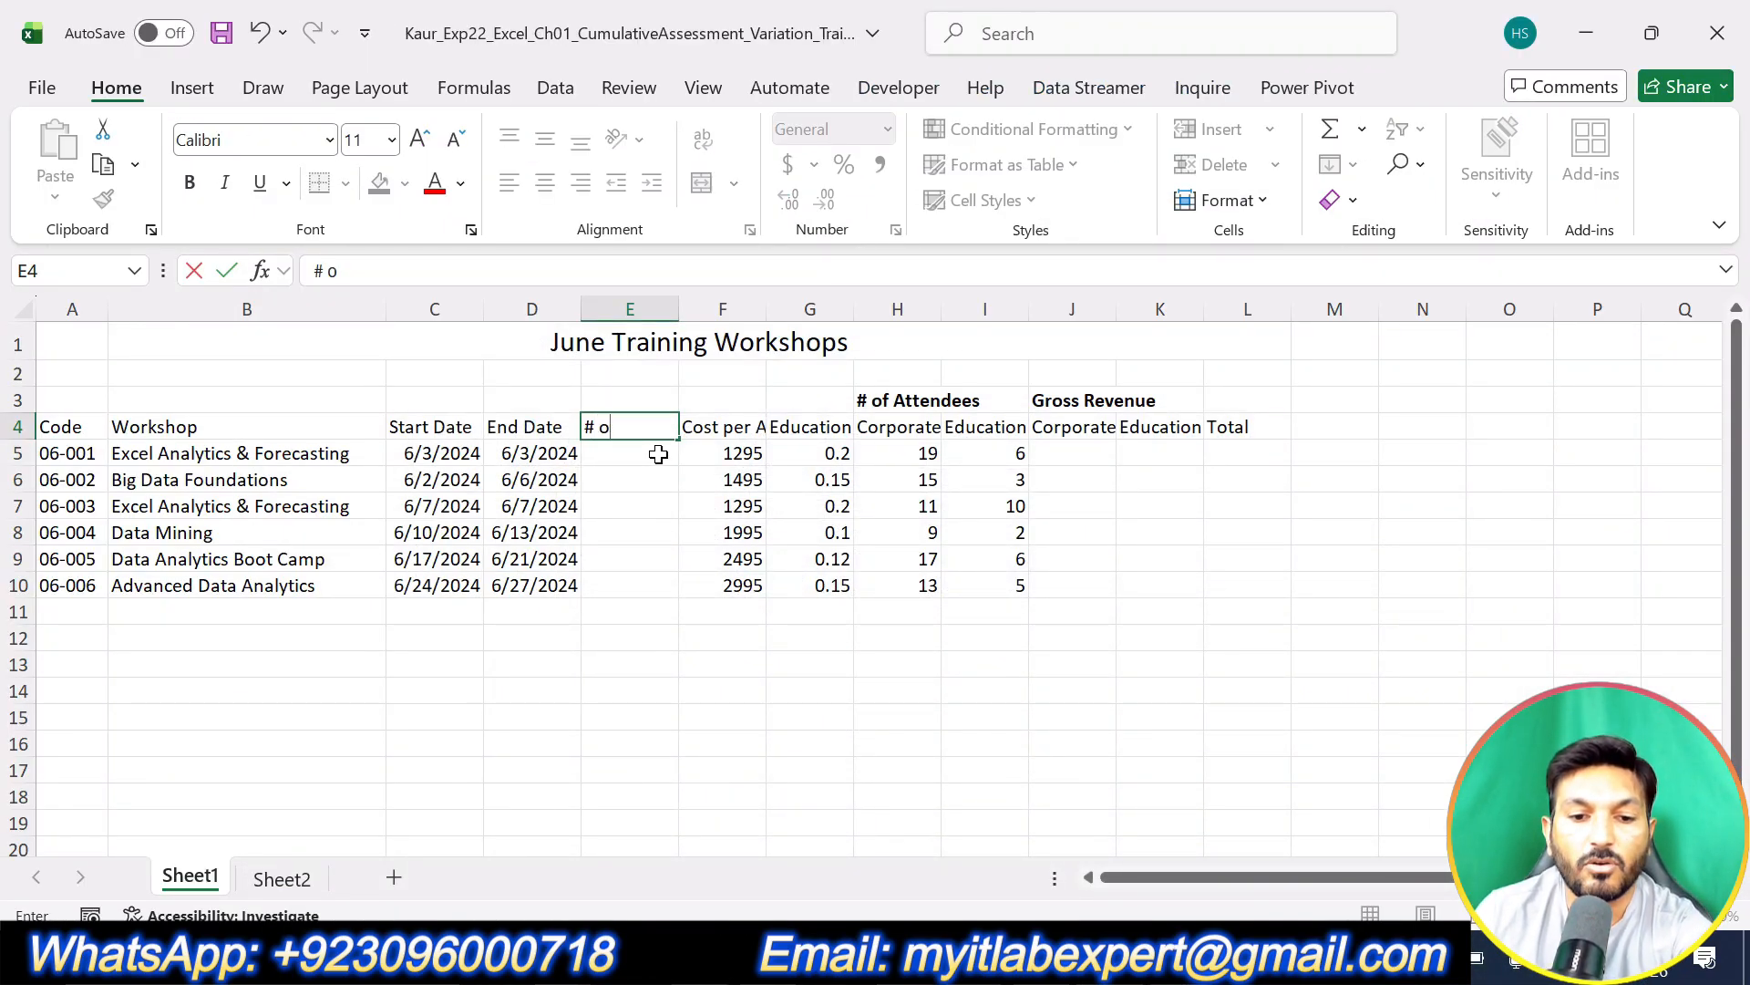
type("f Days")
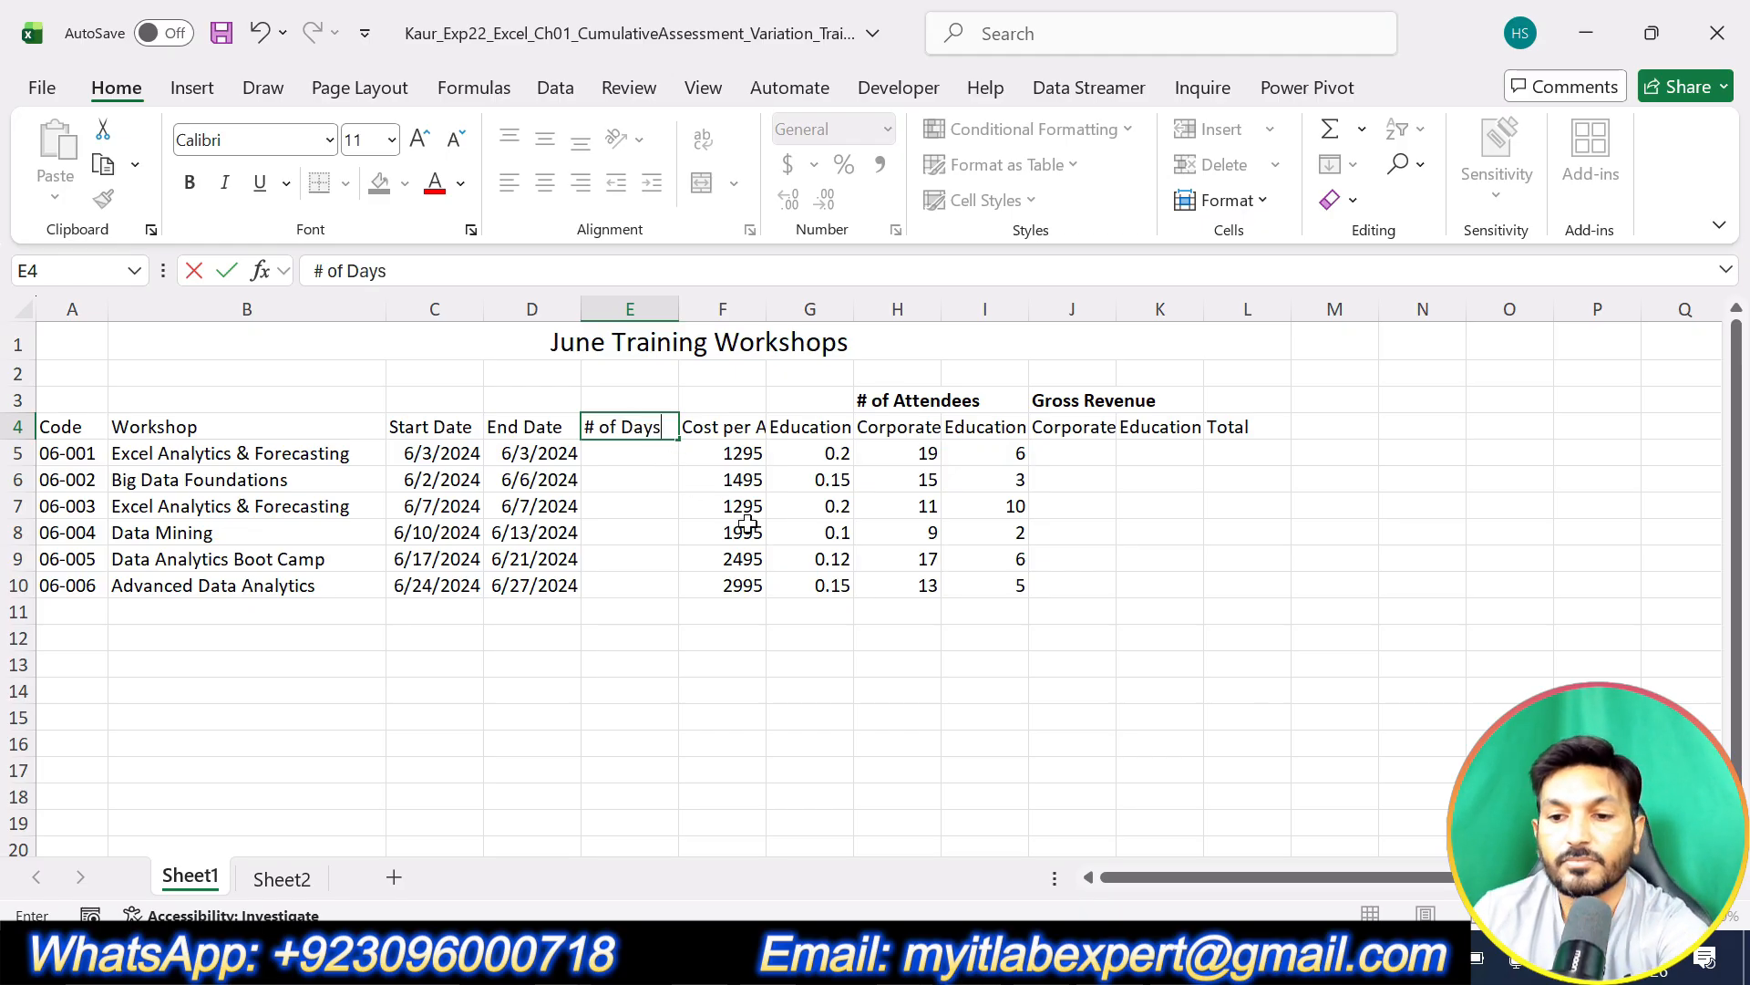
key("Return")
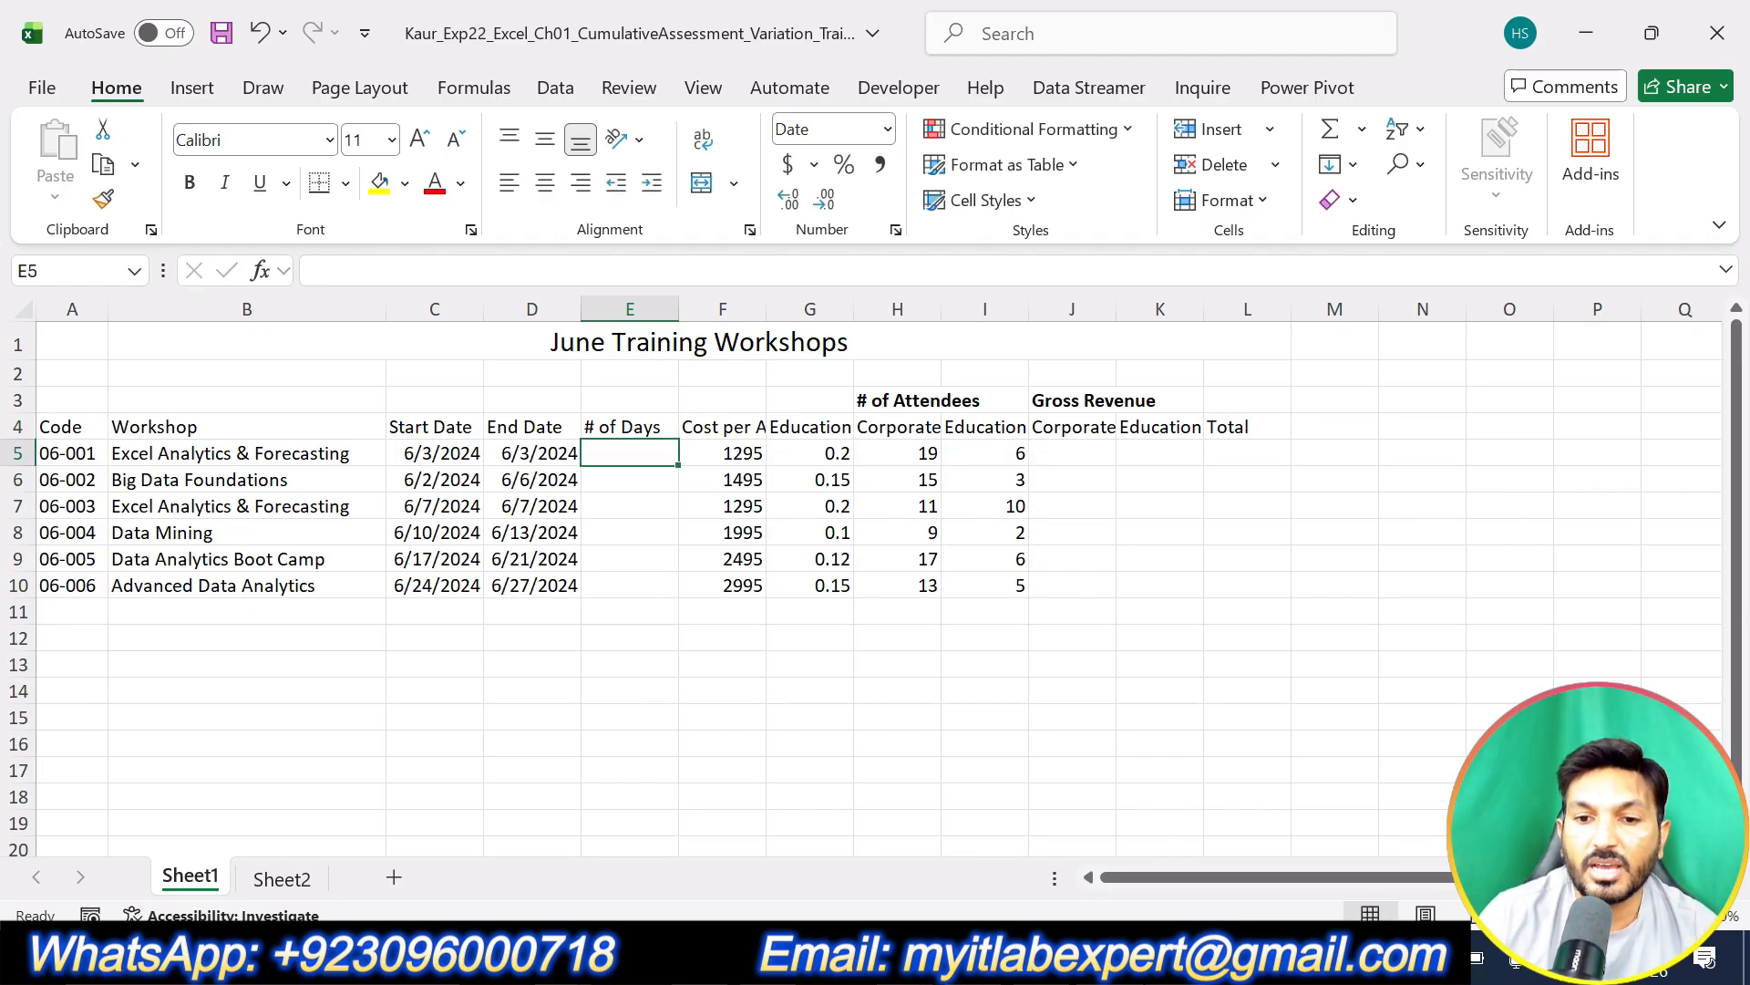
Step: In the Word instructions, undo the yellow highlight on step 8 and highlight the step 9 instructions about the row 3 headings in yellow
left_click(1145, 957)
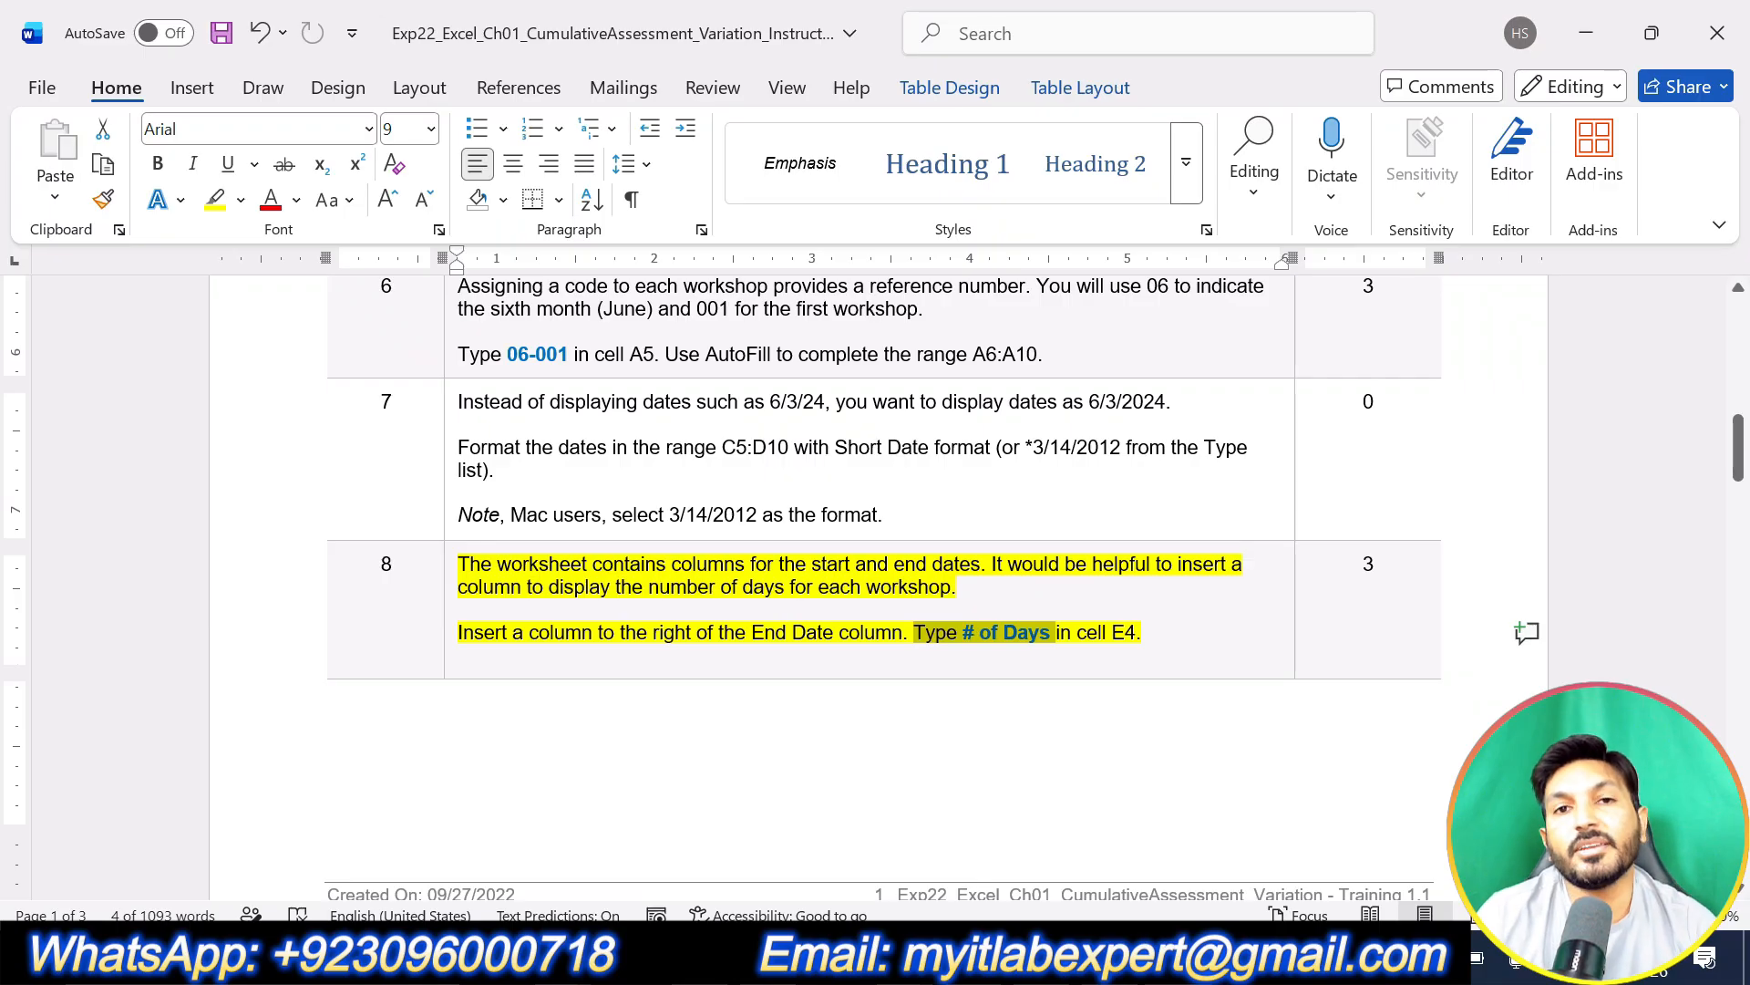
key("ctrl+z")
scroll(1120, 636, "down", 7)
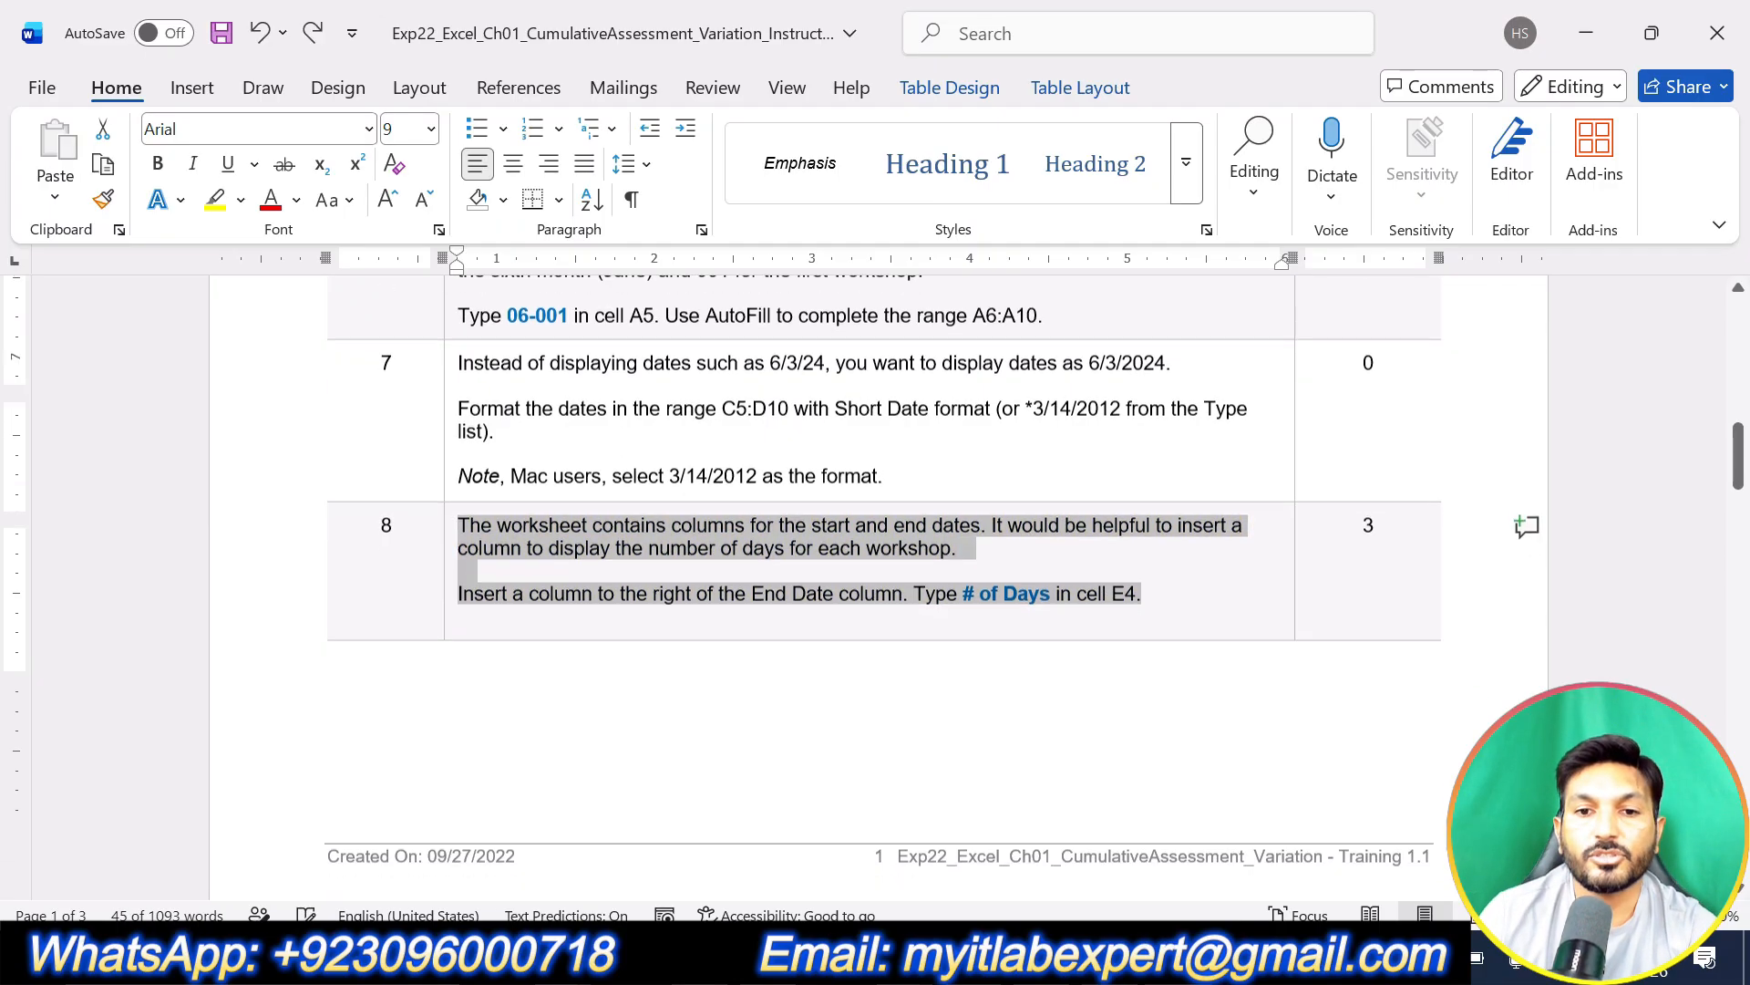
left_click(1103, 560)
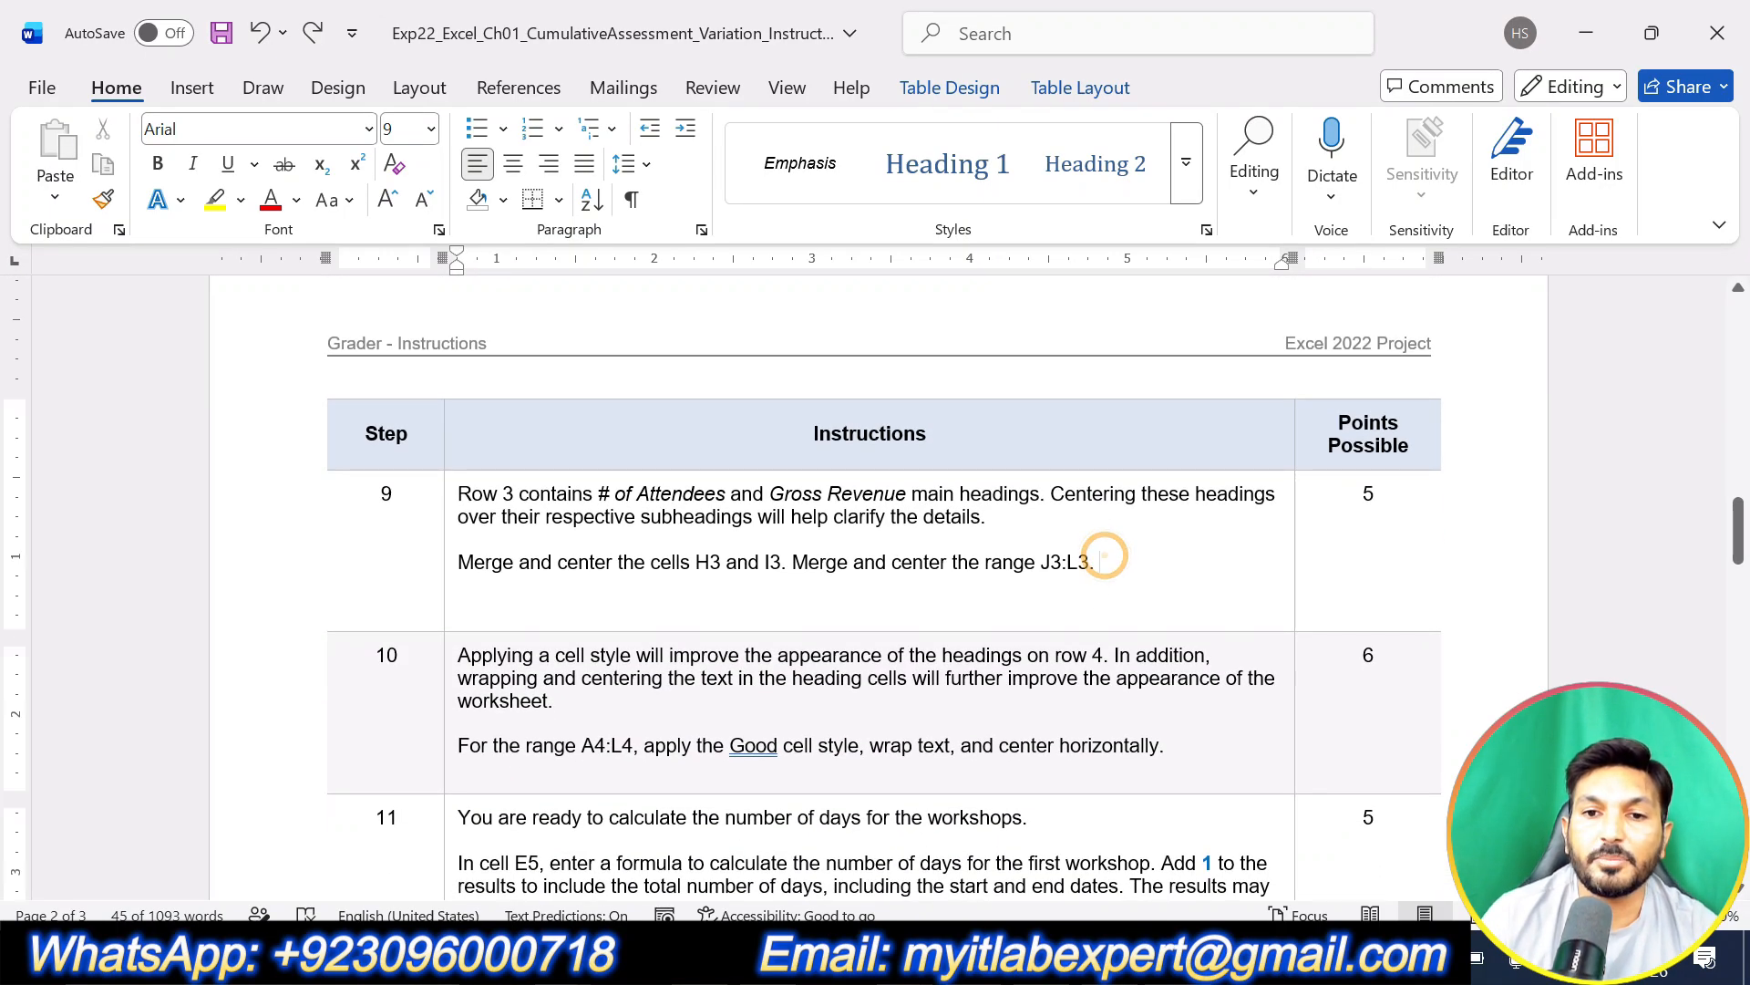
left_click_drag(1103, 560, 458, 493)
left_click(597, 458)
left_click(766, 576)
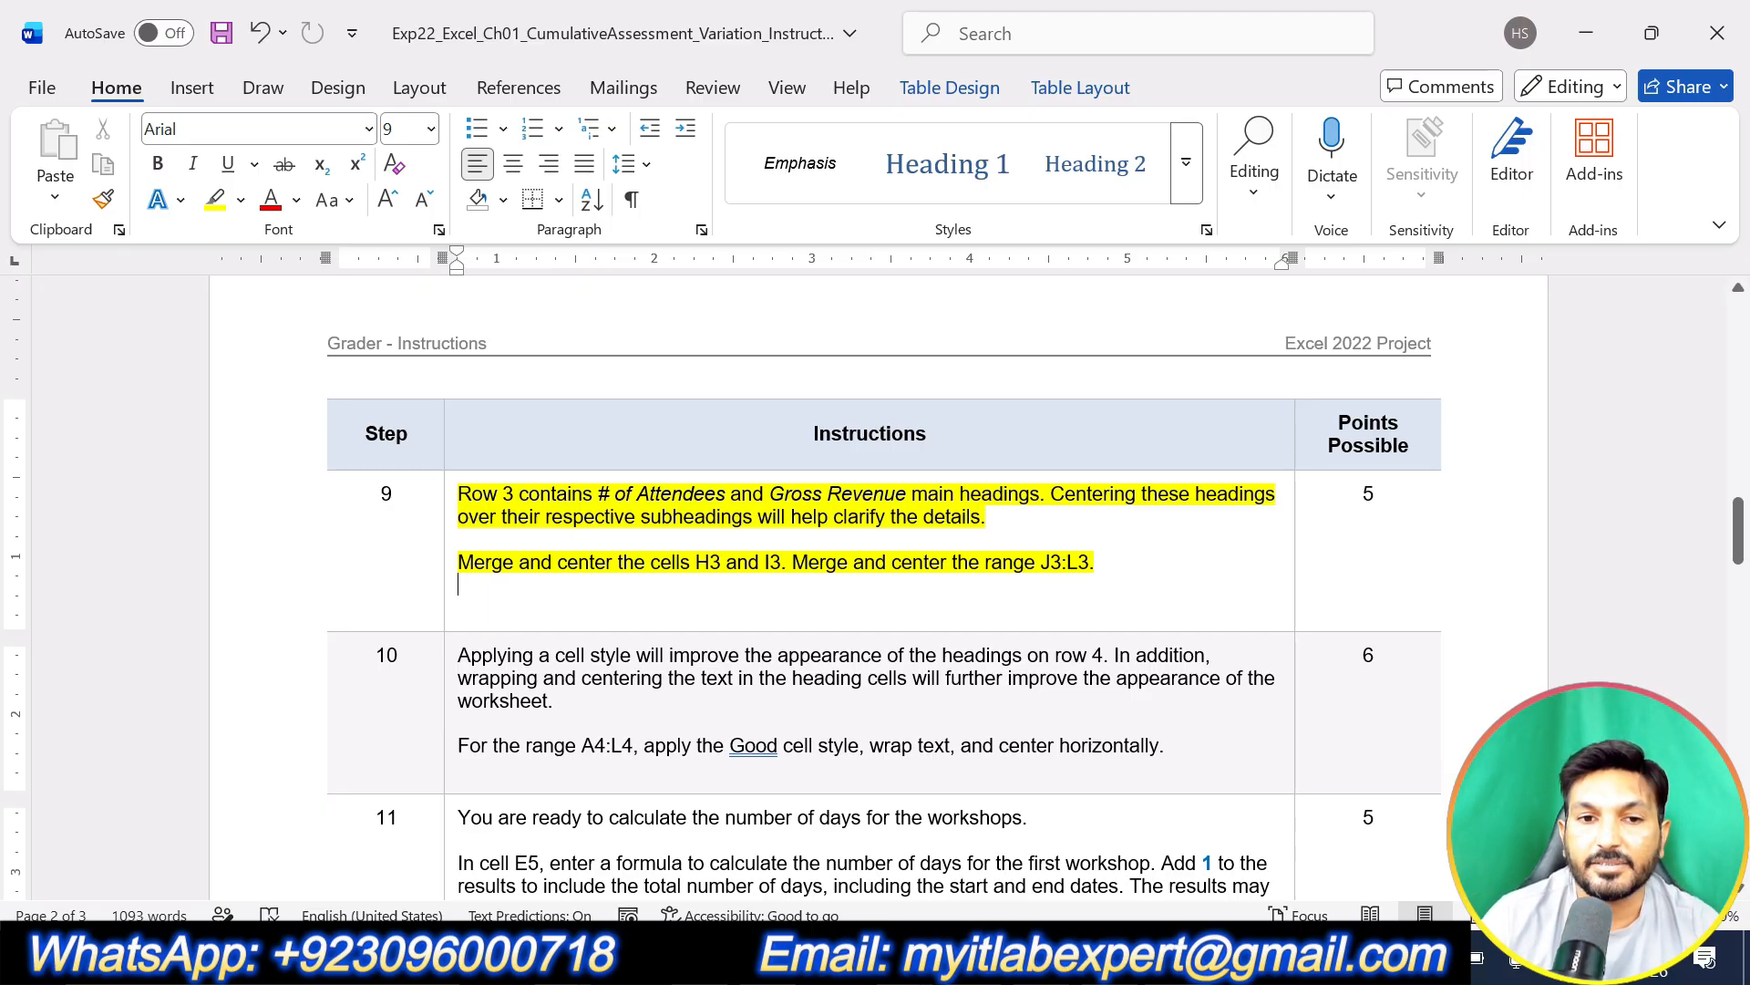
Step: Switch to the Excel workbook and check the # of Attendees and Gross Revenue headings in cells H3 and J3
key("alt+Tab")
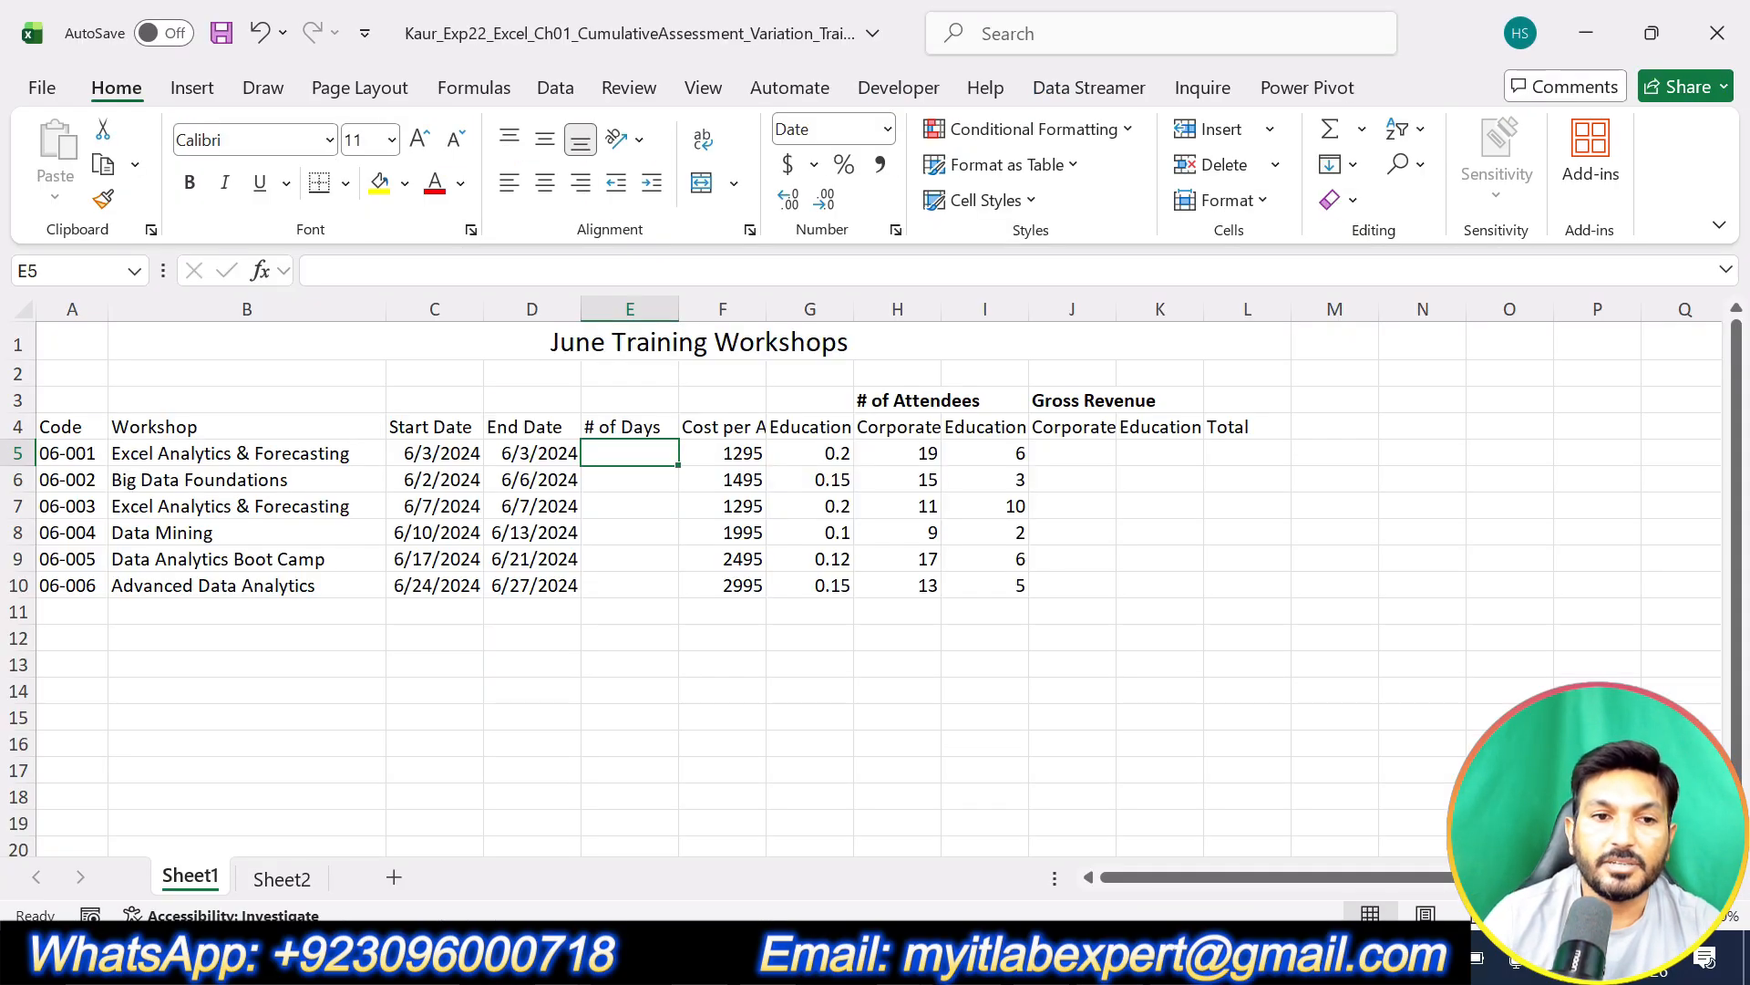
left_click(892, 394)
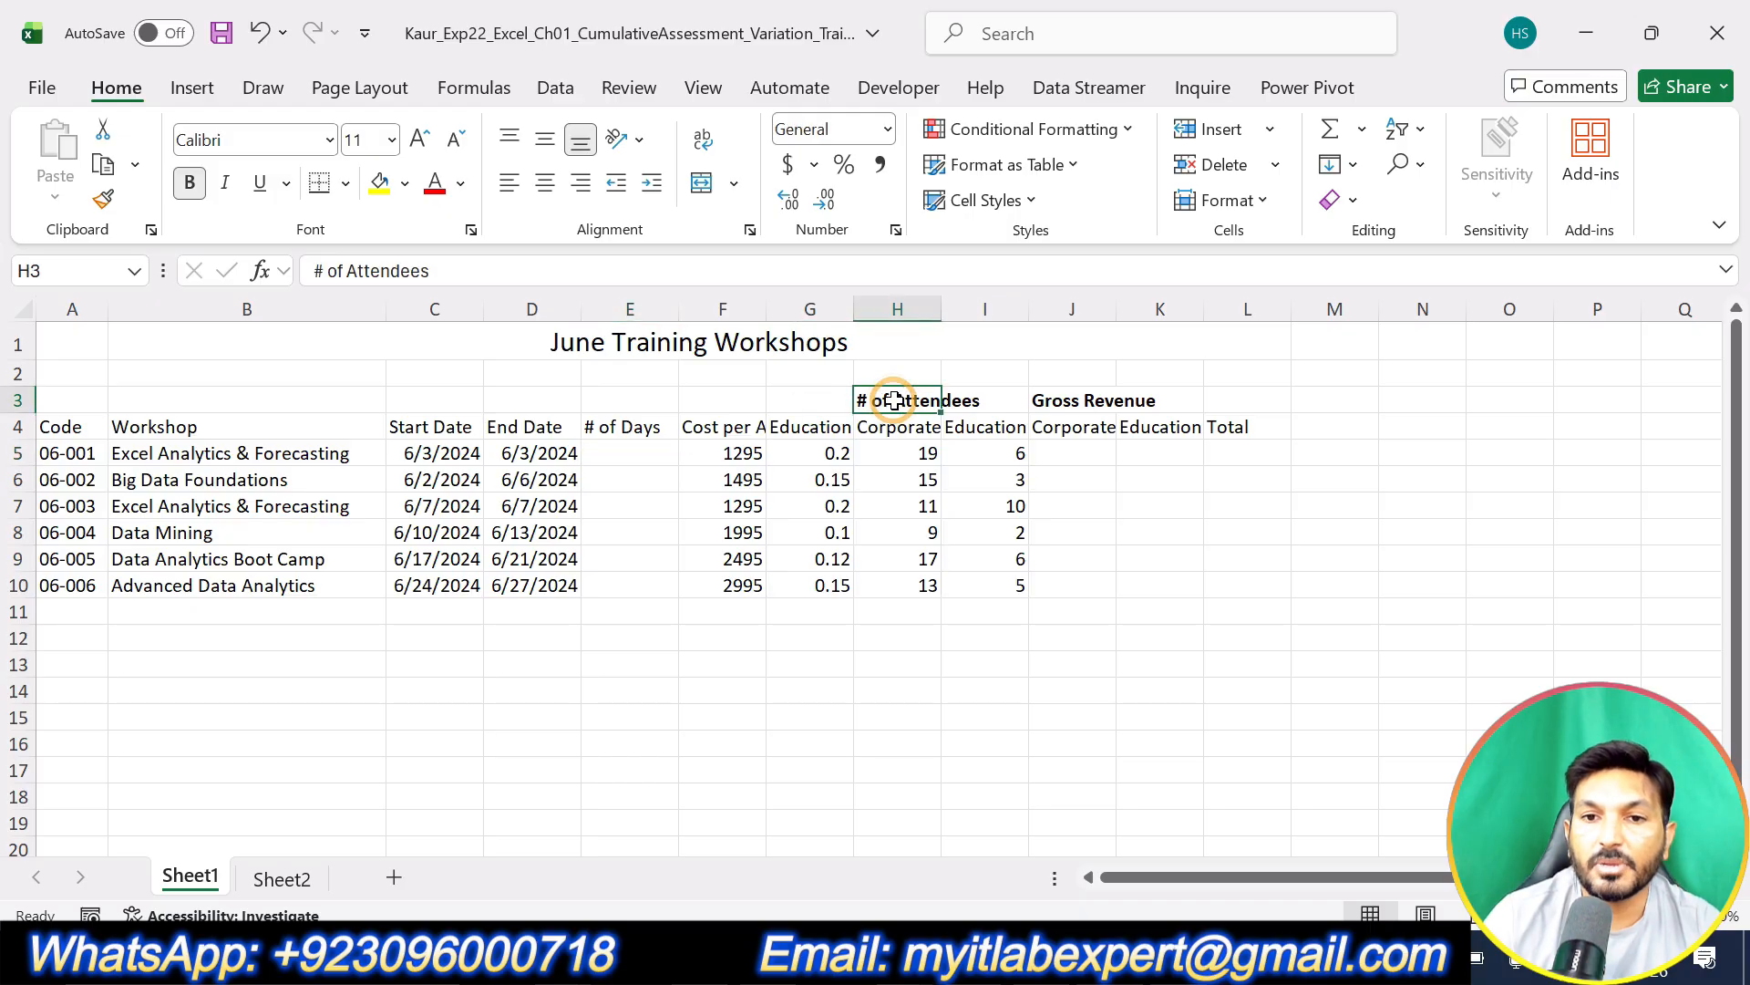
left_click(1058, 400)
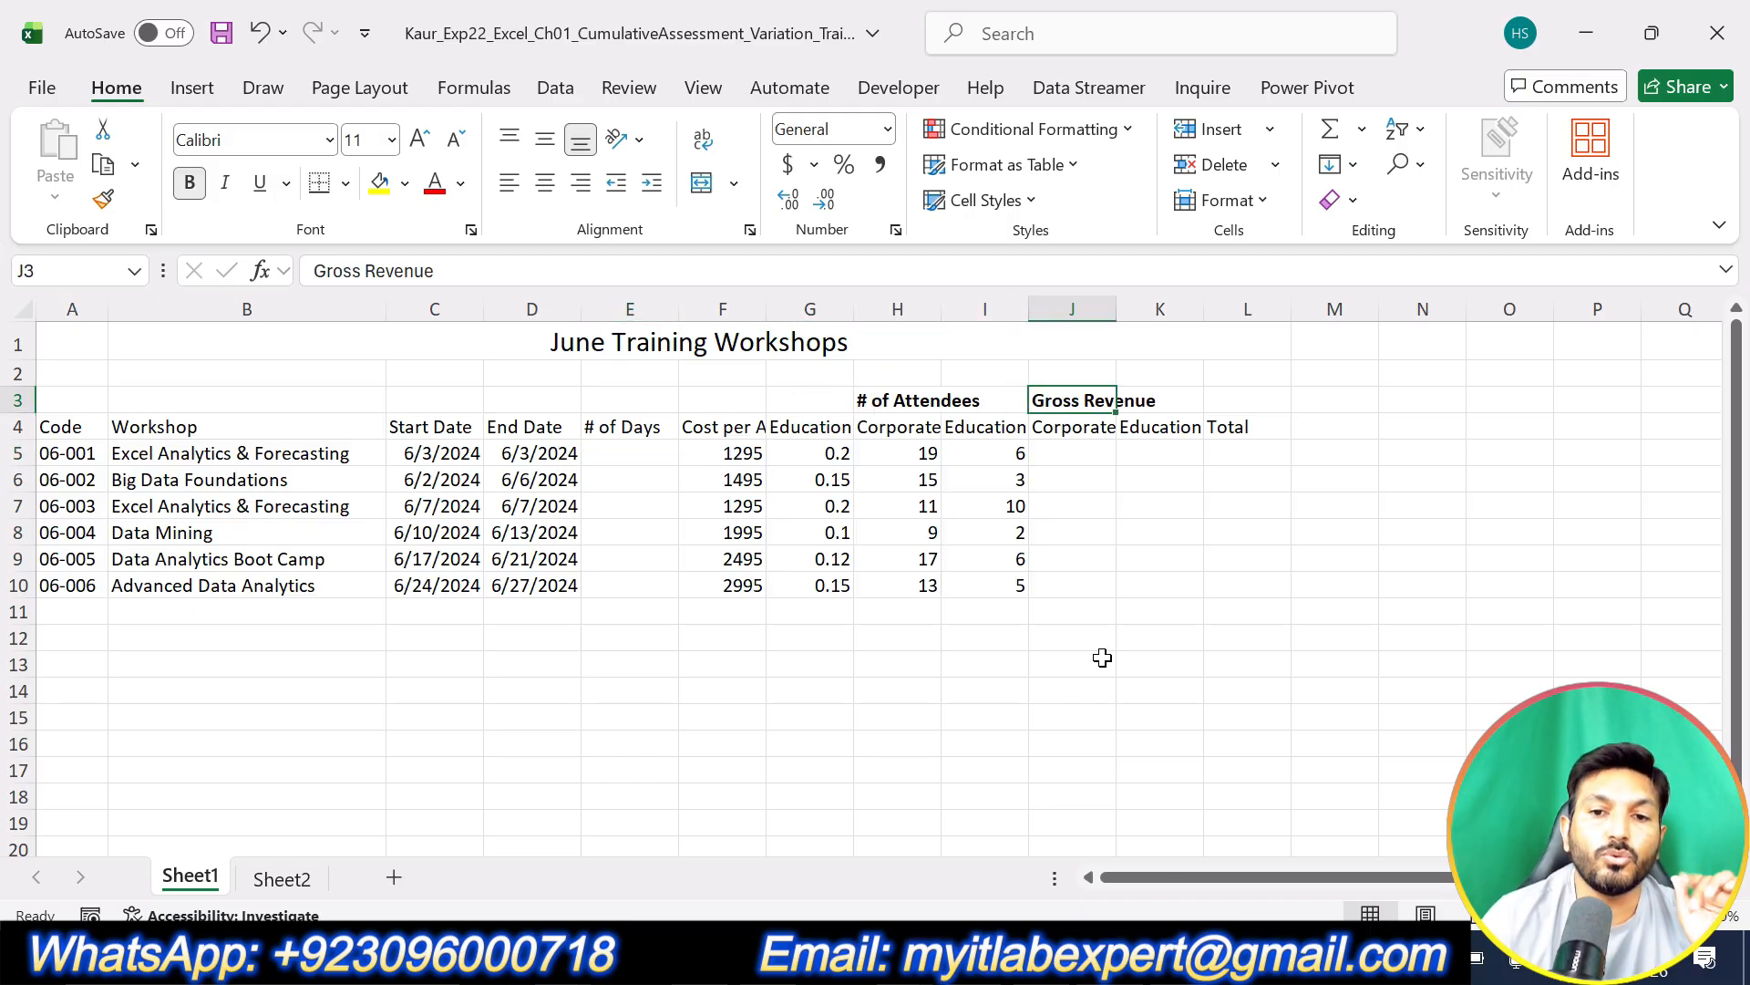
Step: Merge and center cells H3 and I3 in the Excel workbook, checking the cells against step 9 in the Word instructions
key("alt+Tab")
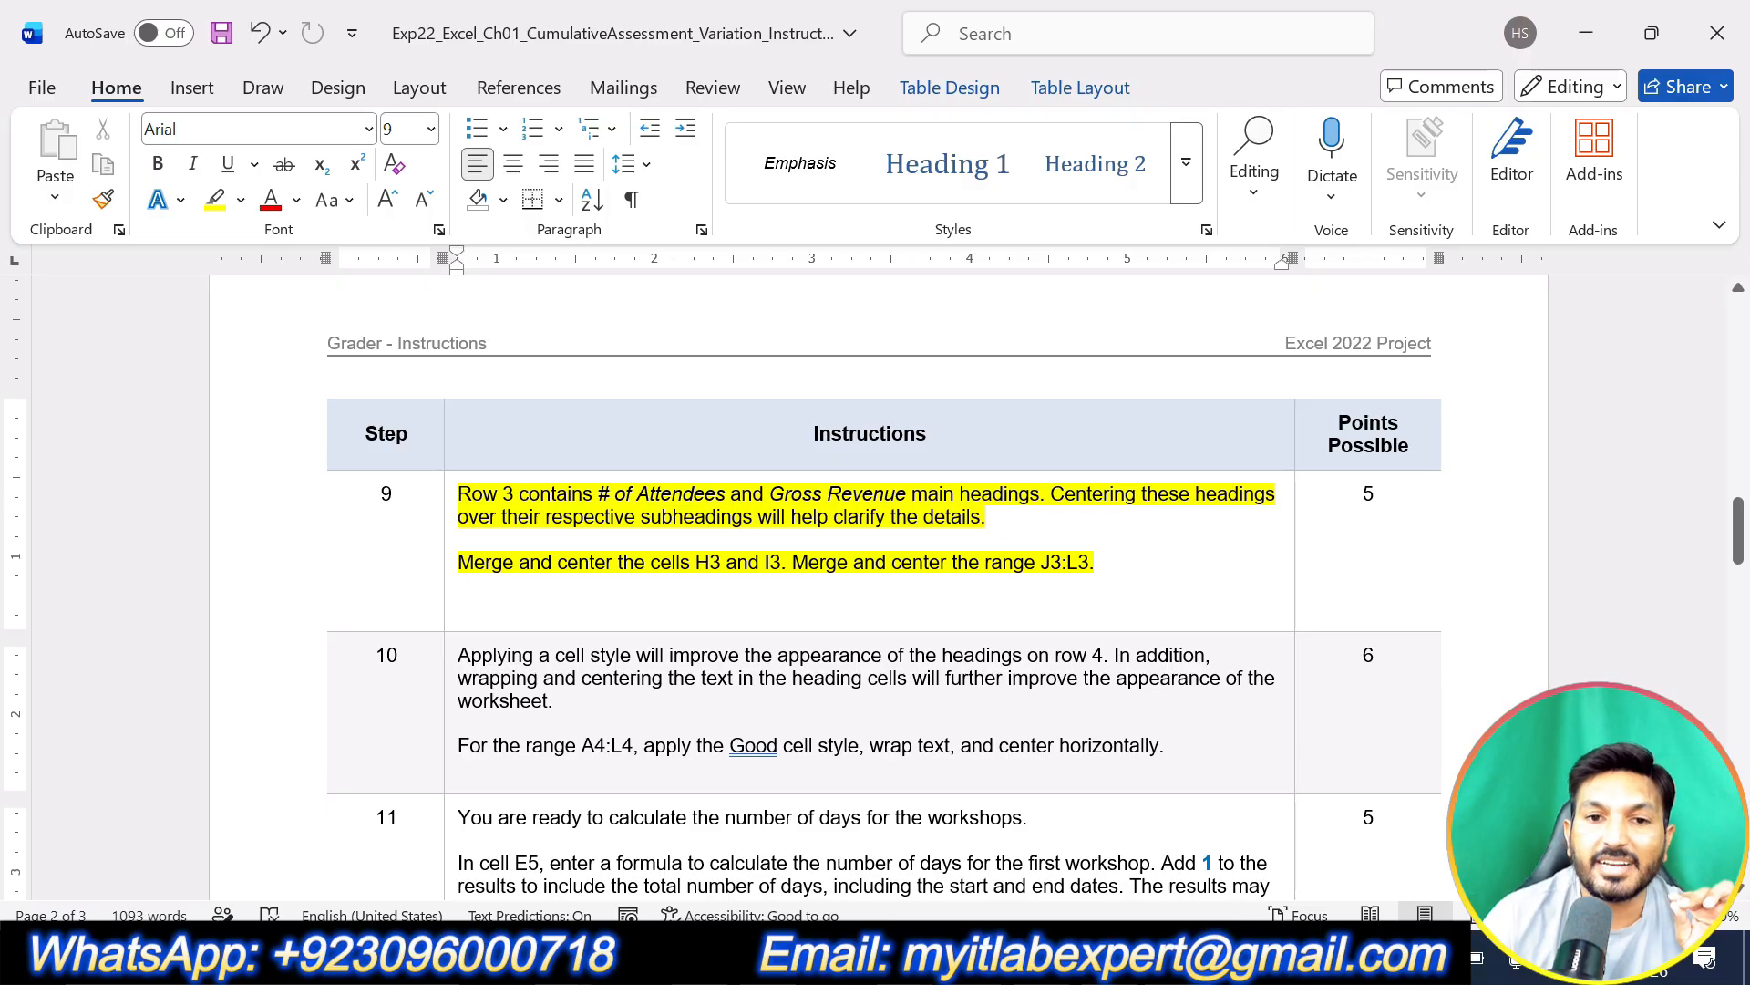
left_click_drag(696, 561, 781, 561)
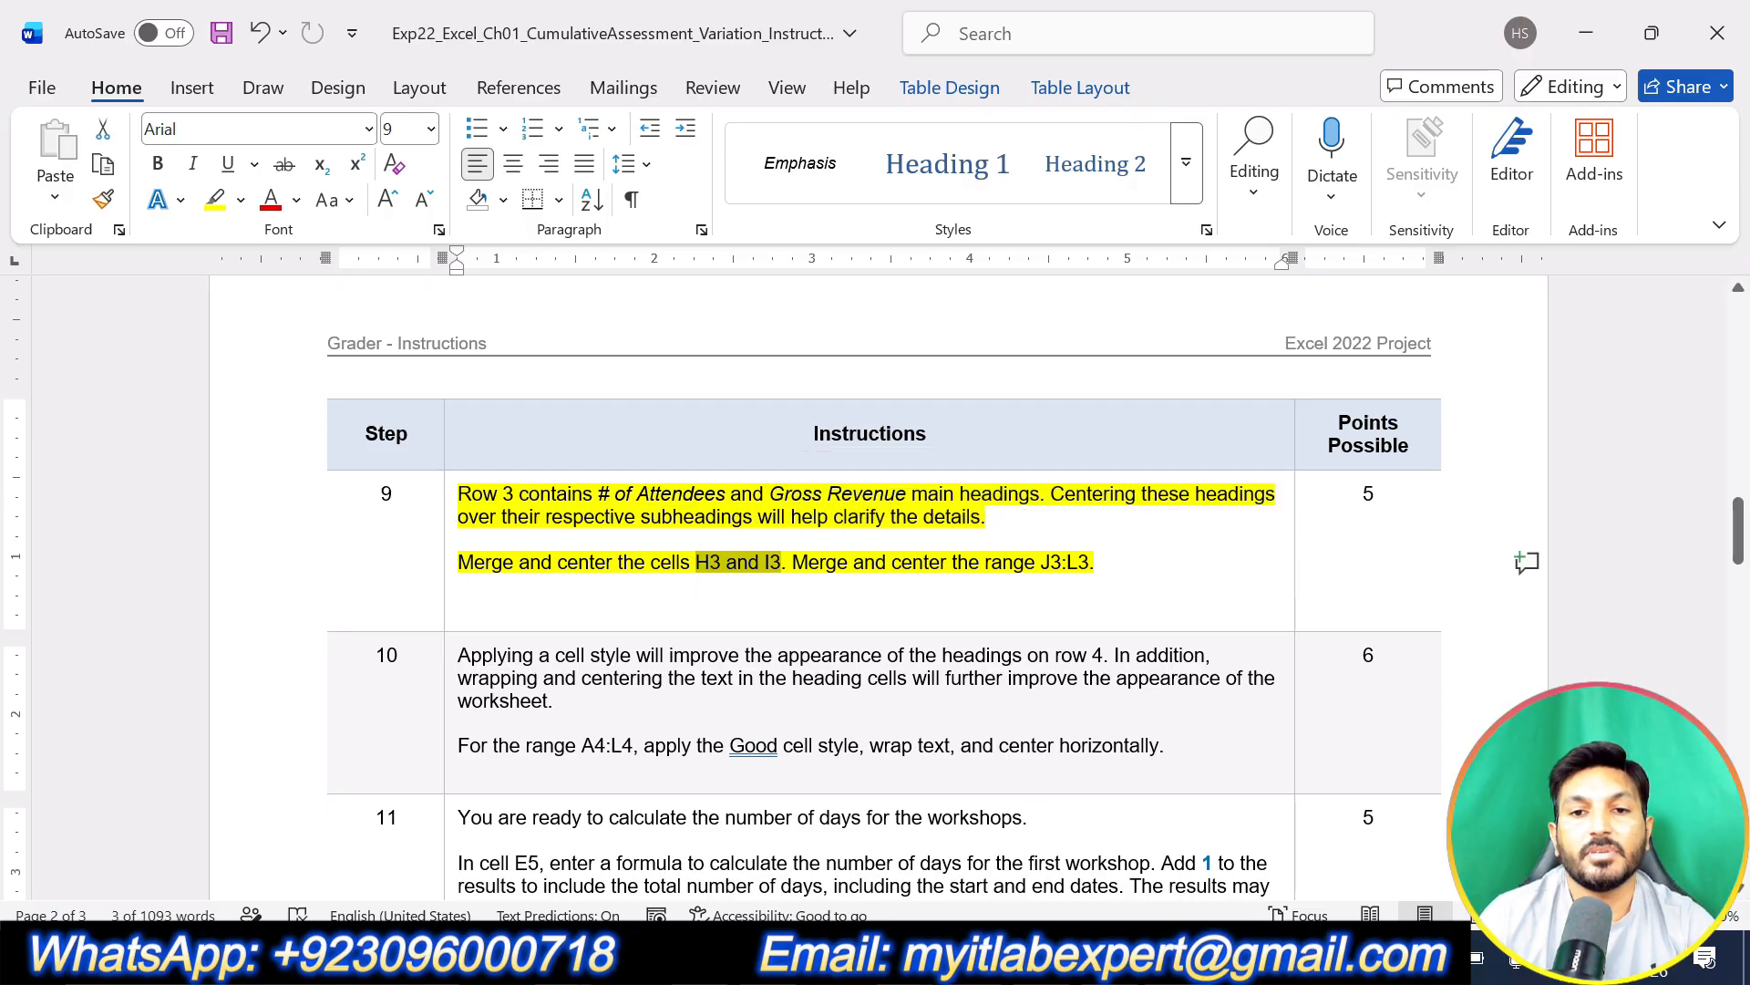
key("alt+Tab")
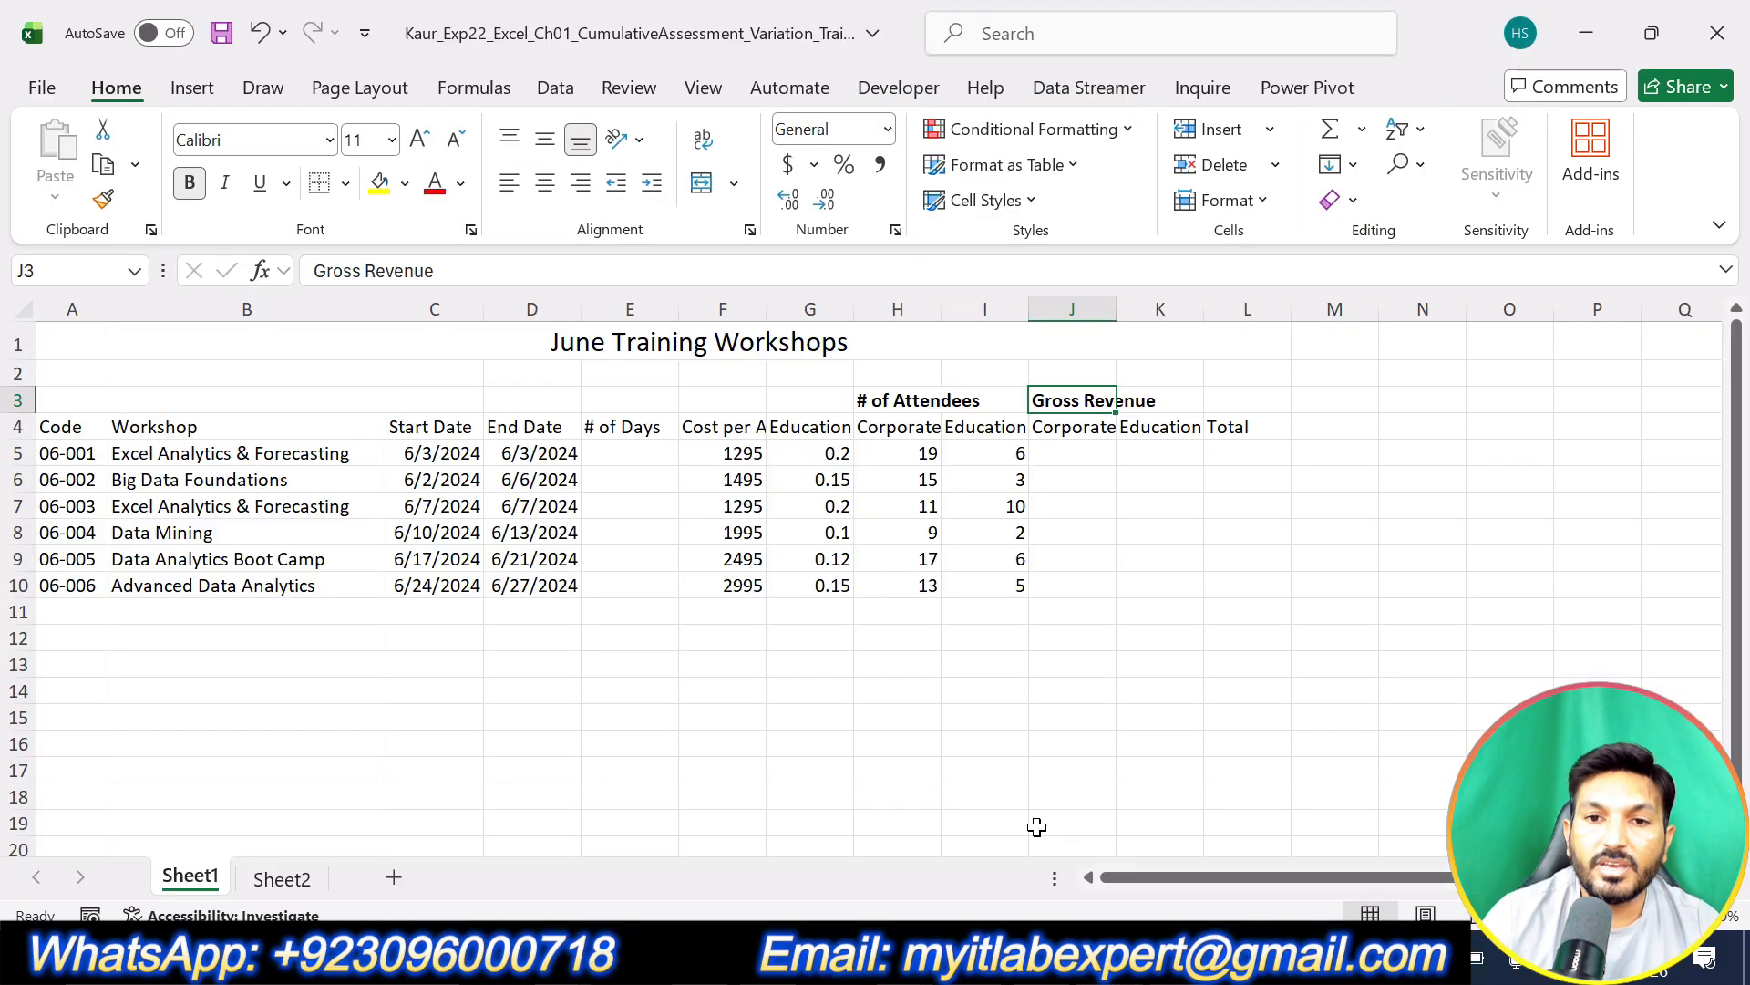
left_click_drag(877, 402, 973, 401)
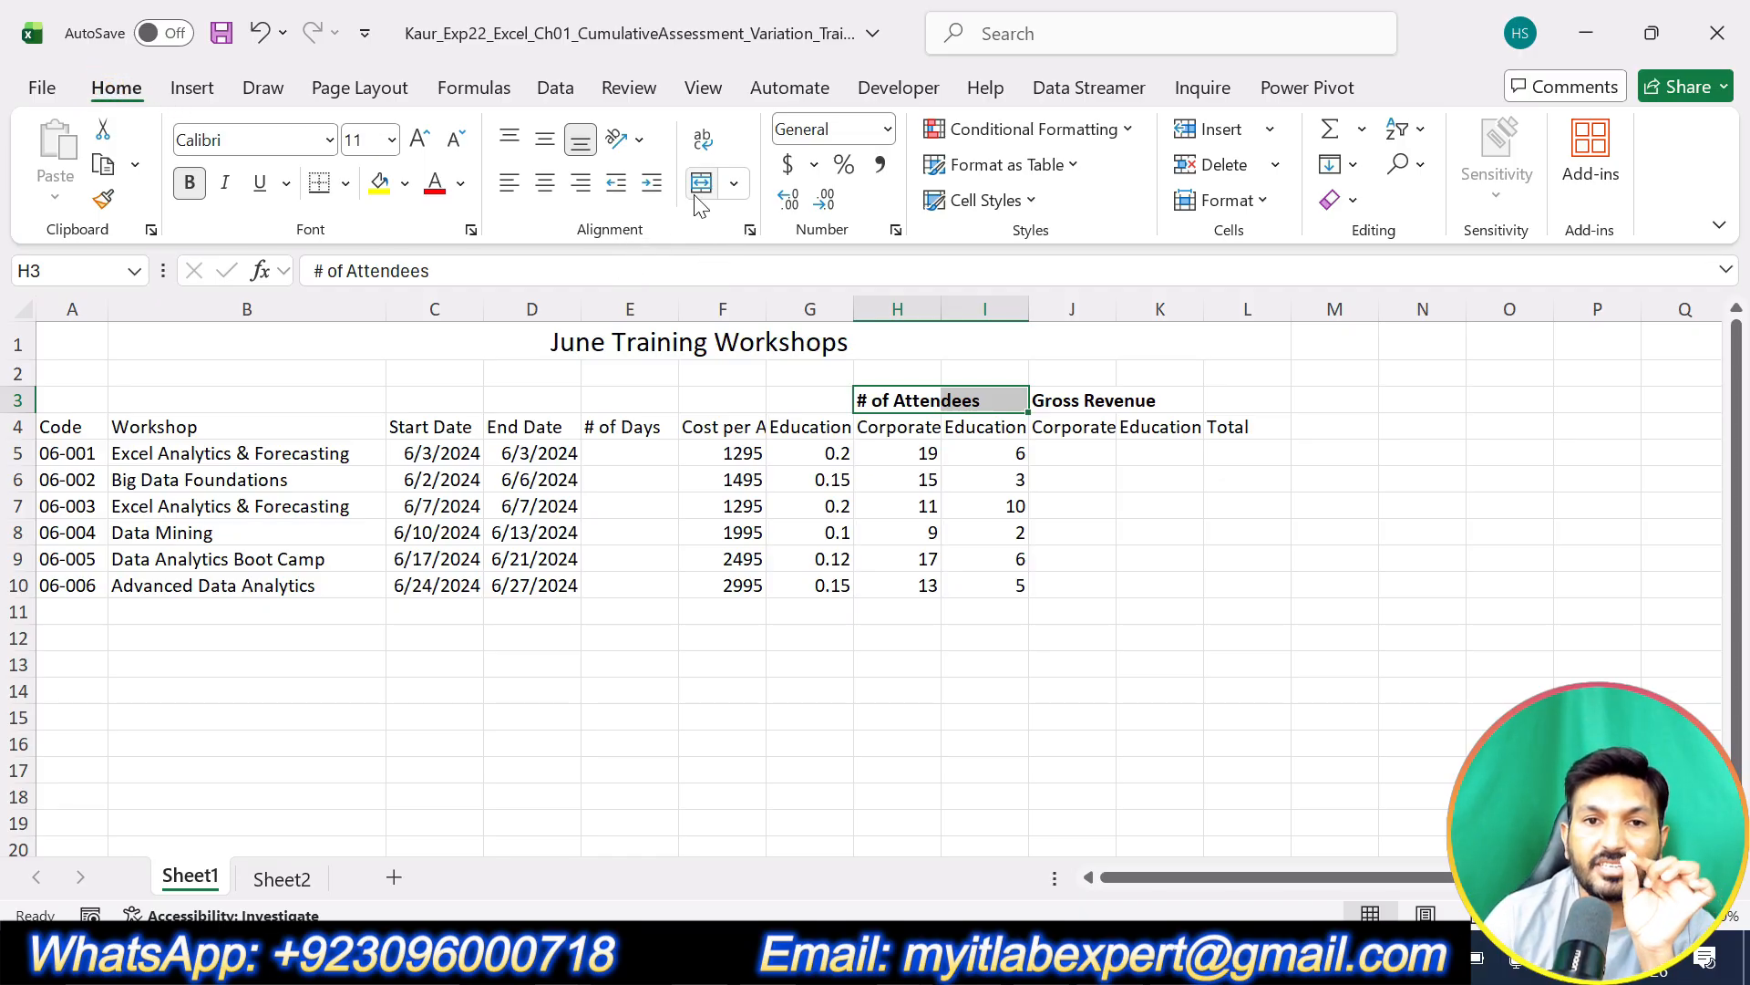
left_click(735, 184)
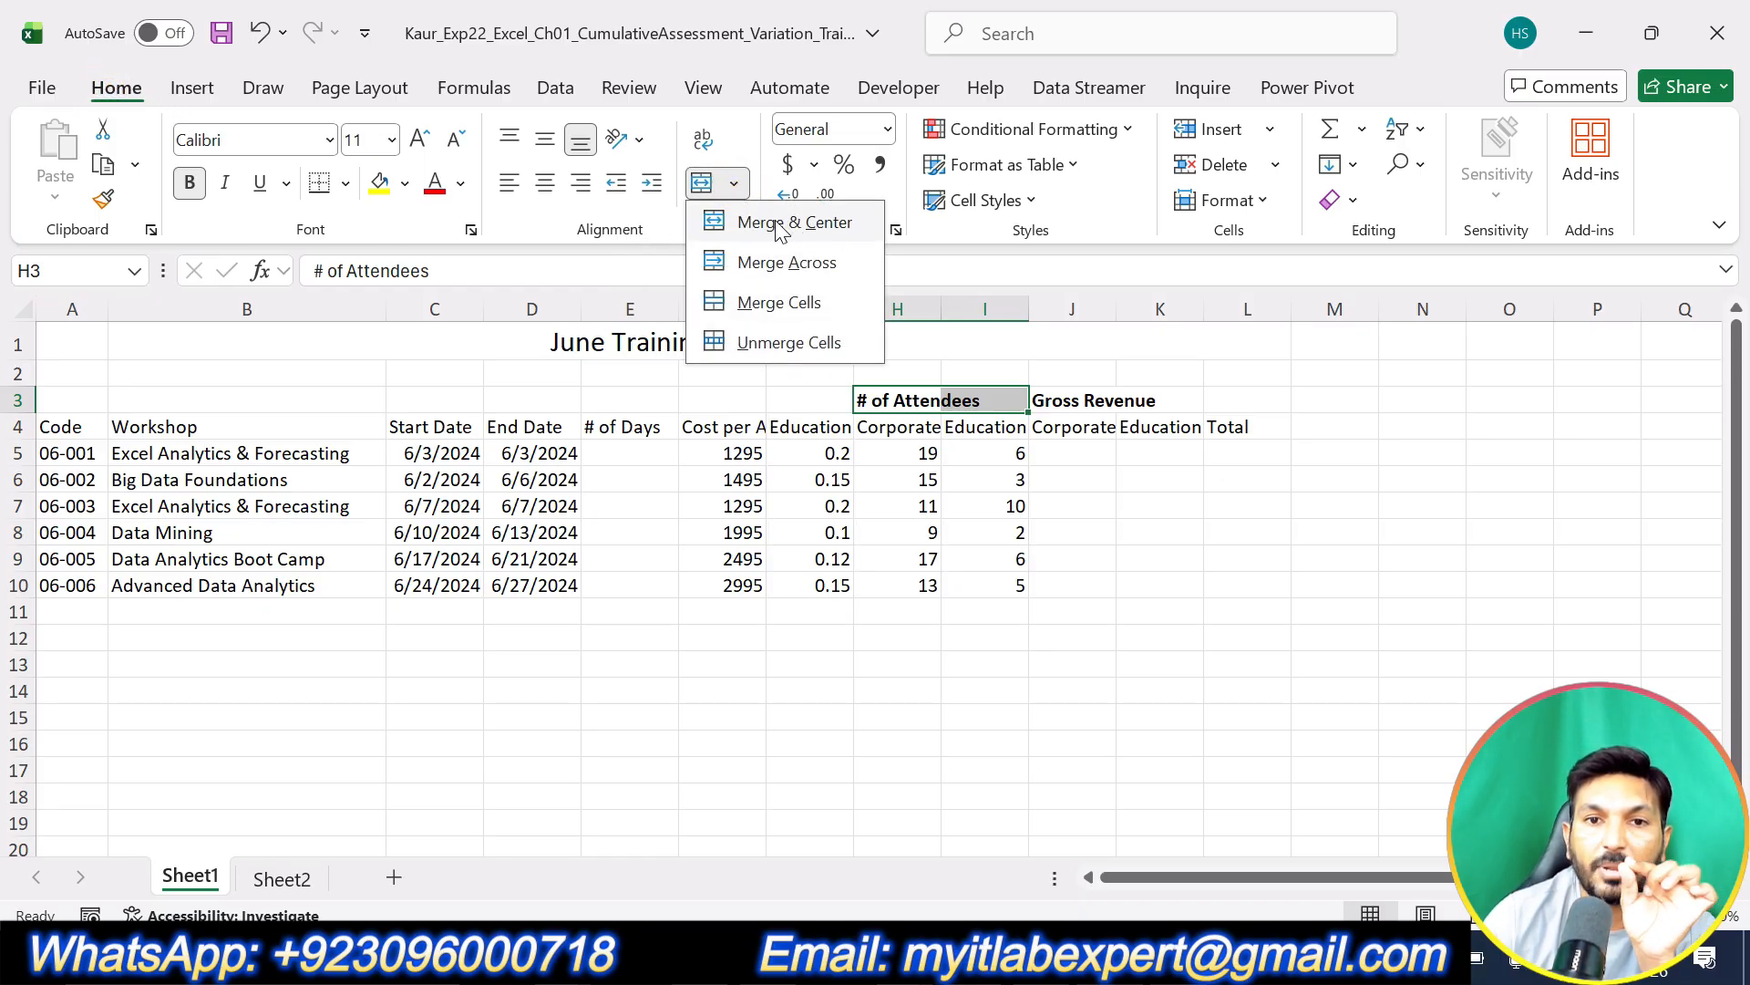
left_click(814, 228)
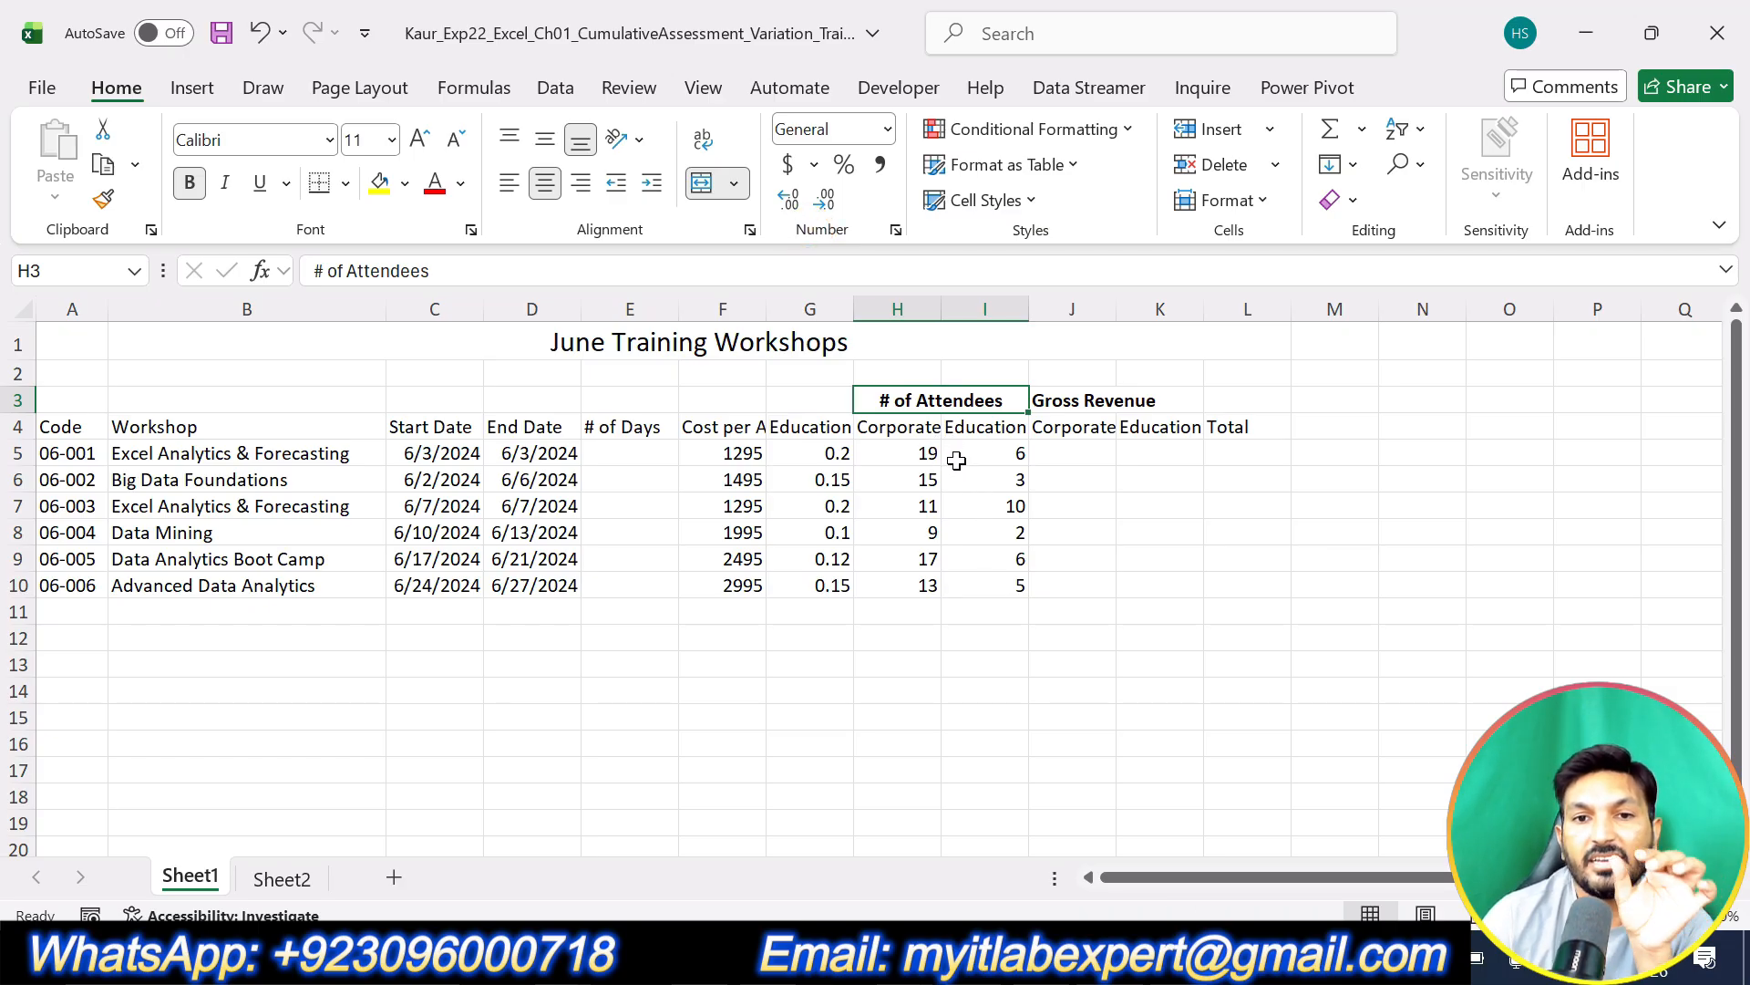
Step: Check the second range of step 9 in the Word instructions and merge and center J3:L3 in the Excel workbook
key("alt+Tab")
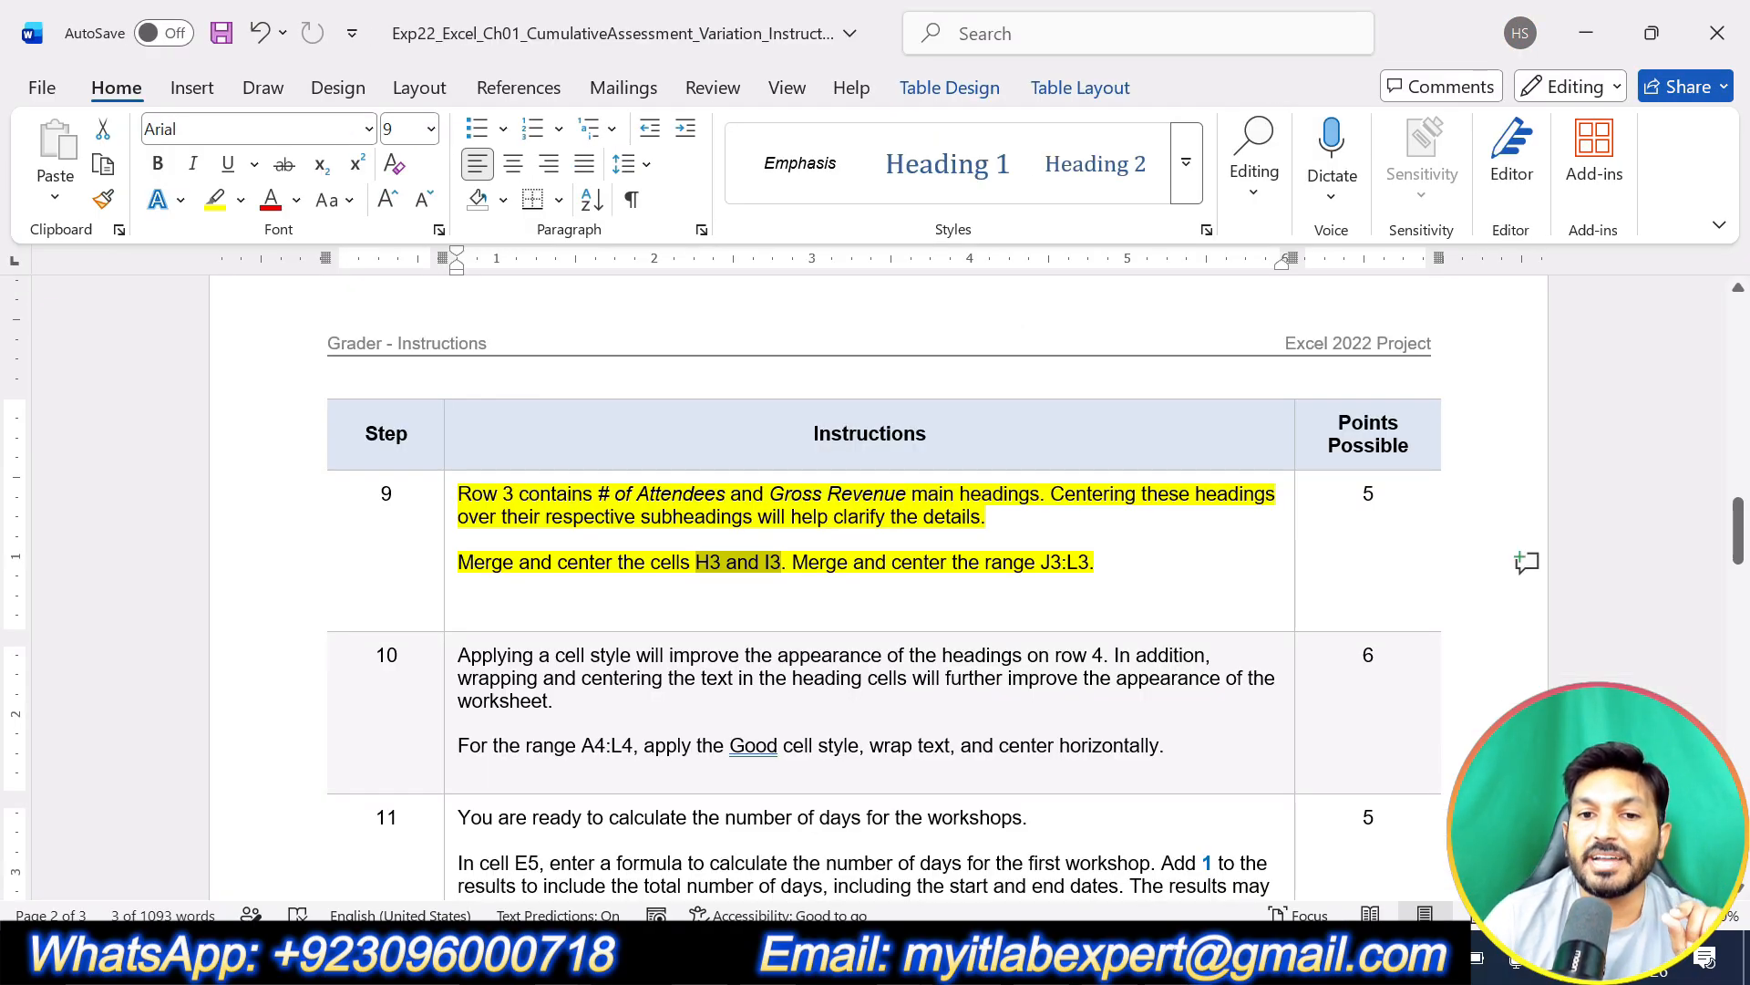
left_click_drag(1041, 563, 1090, 562)
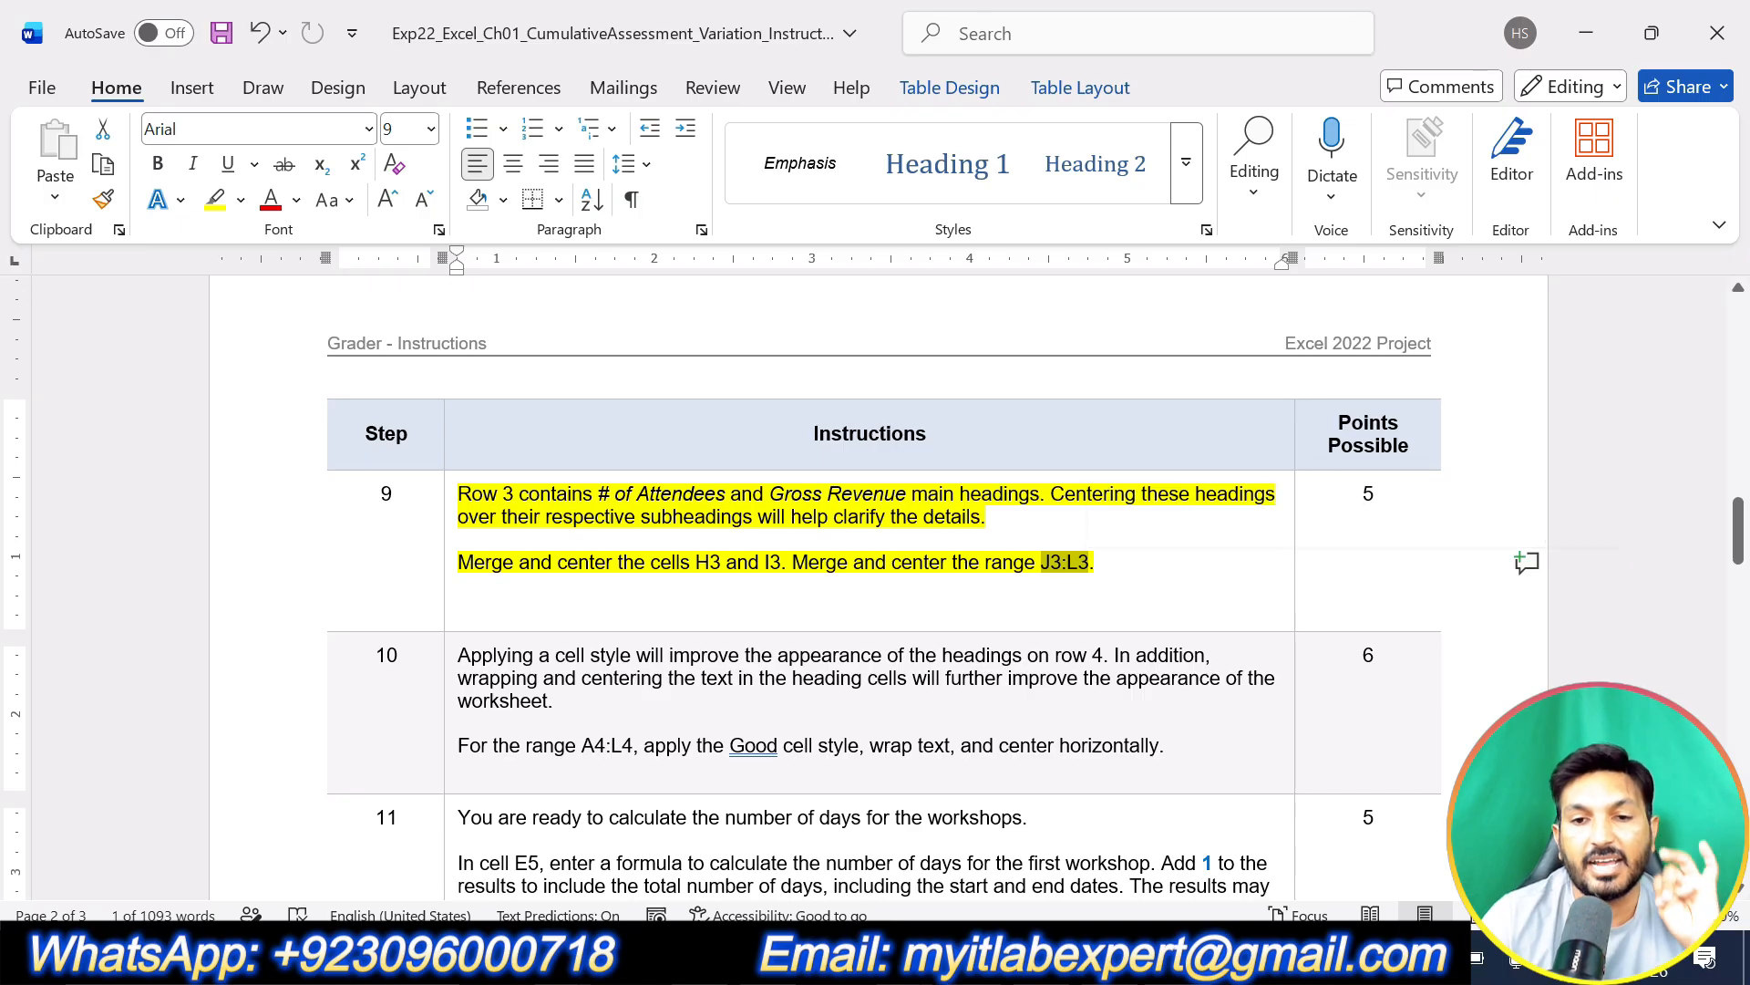
key("alt+Tab")
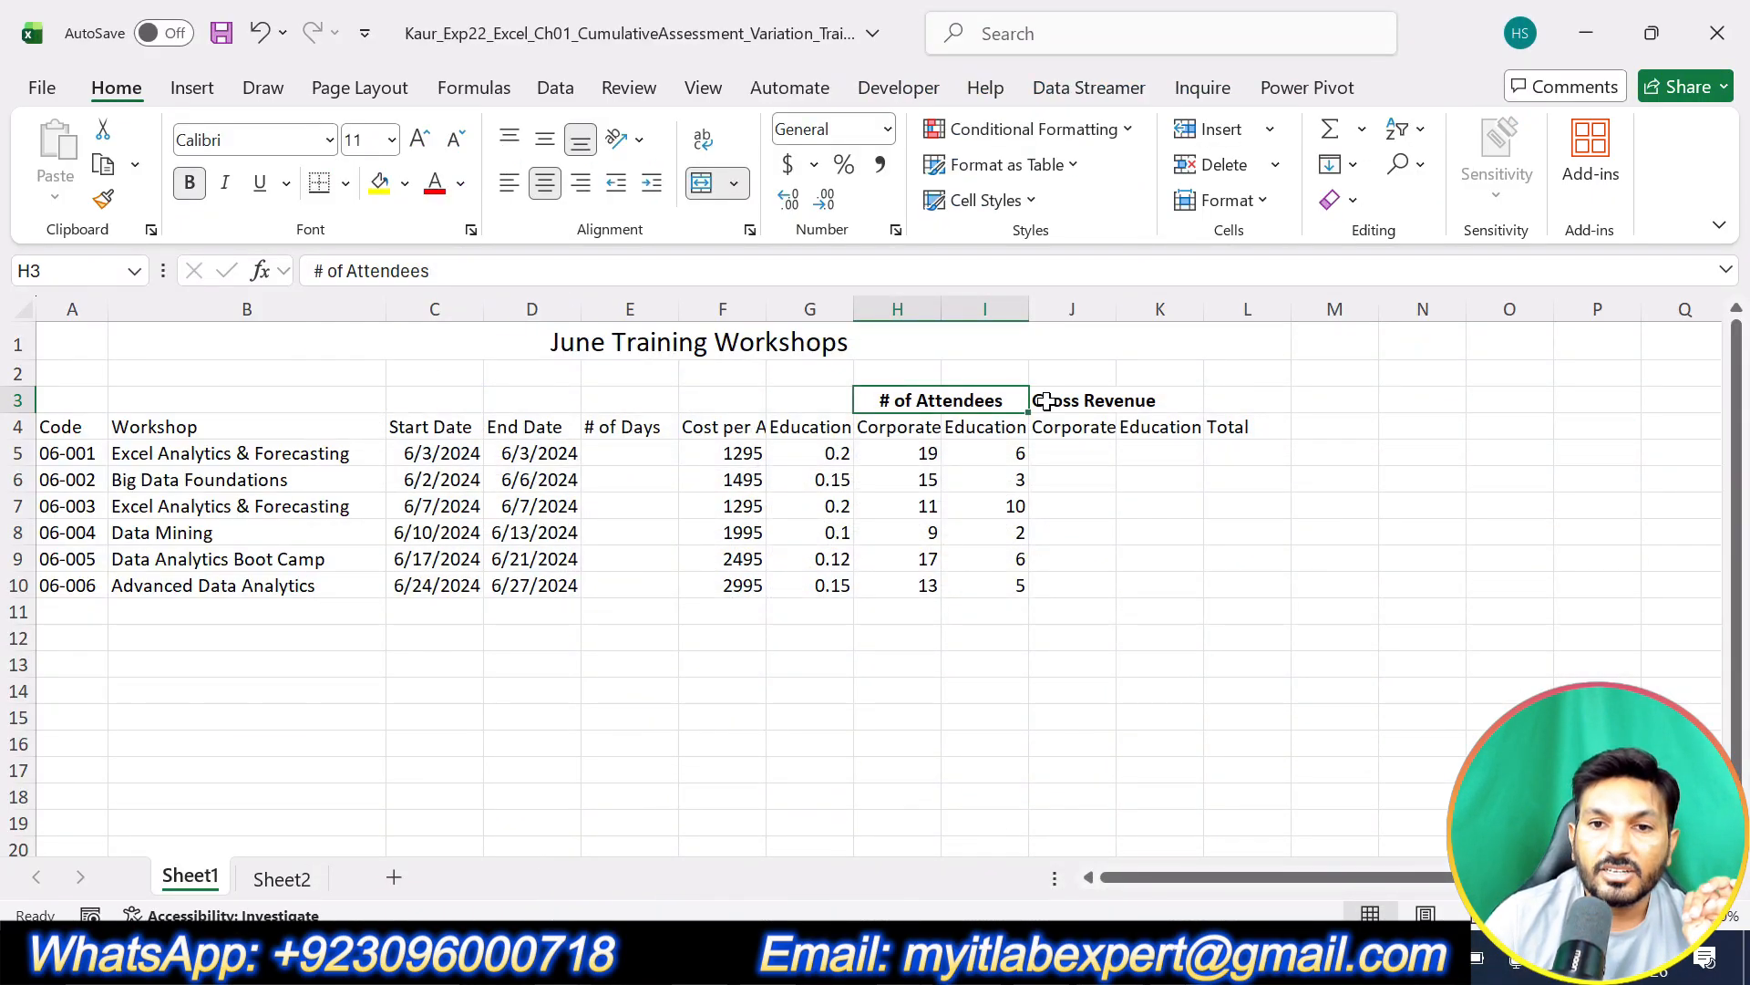
left_click_drag(1039, 401, 1234, 399)
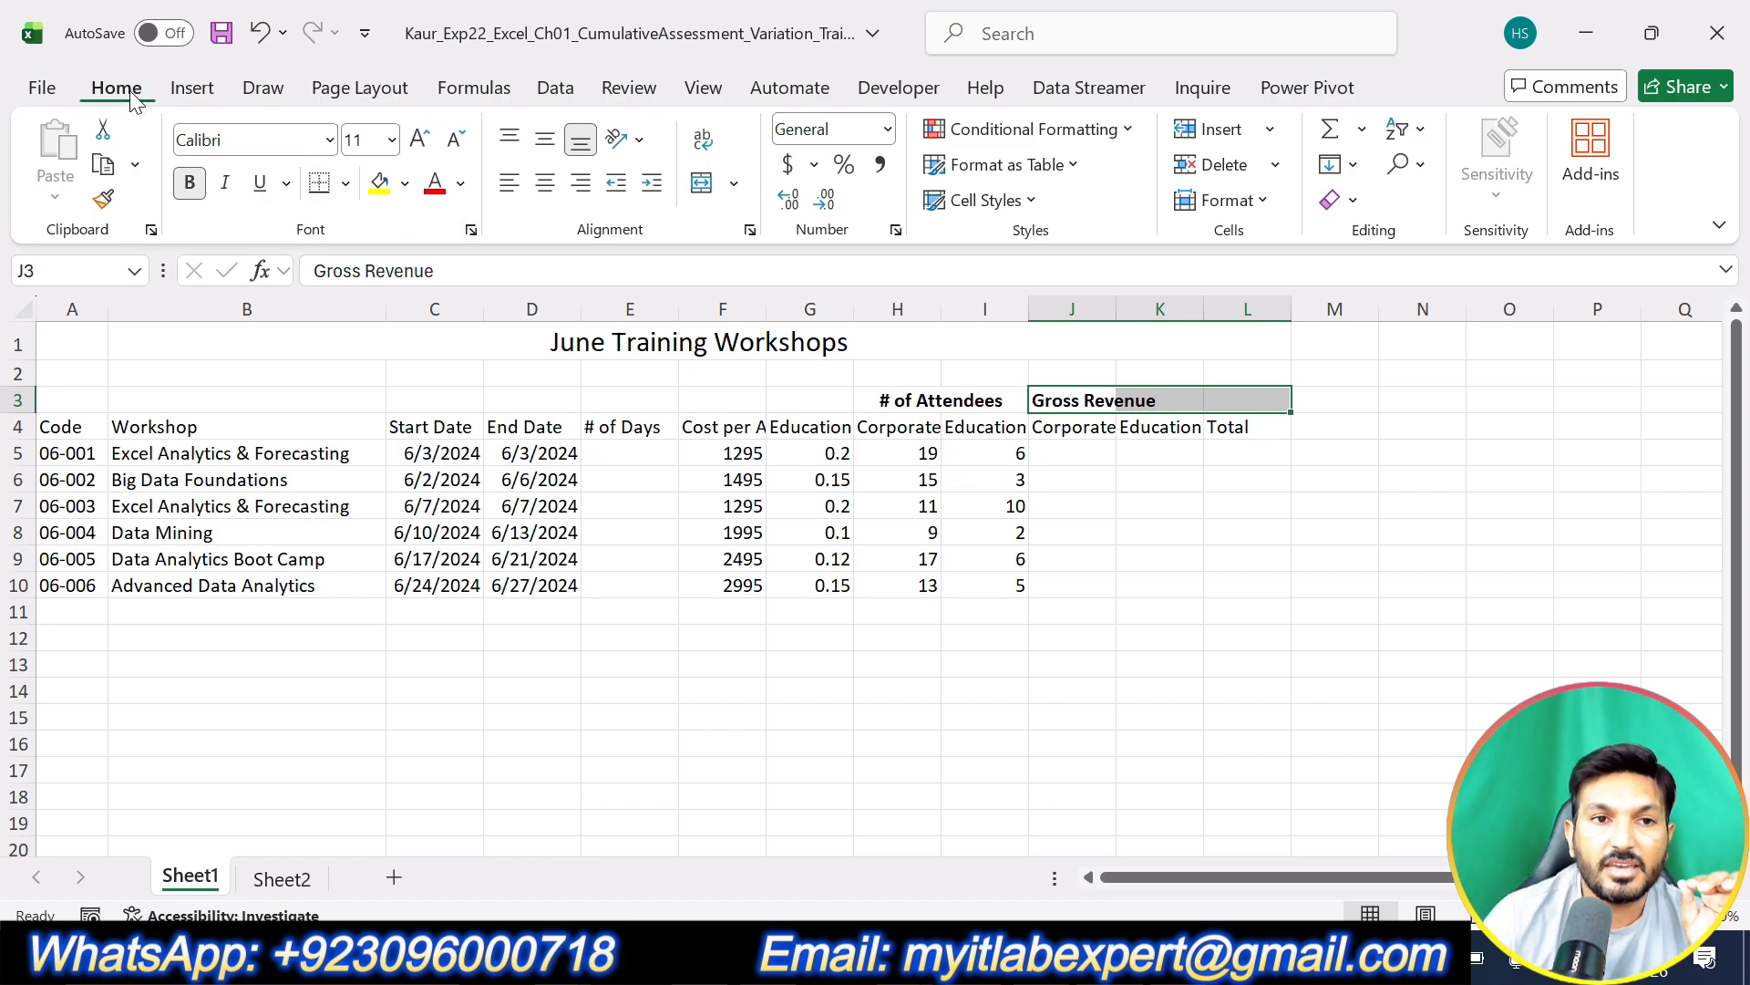
left_click(734, 183)
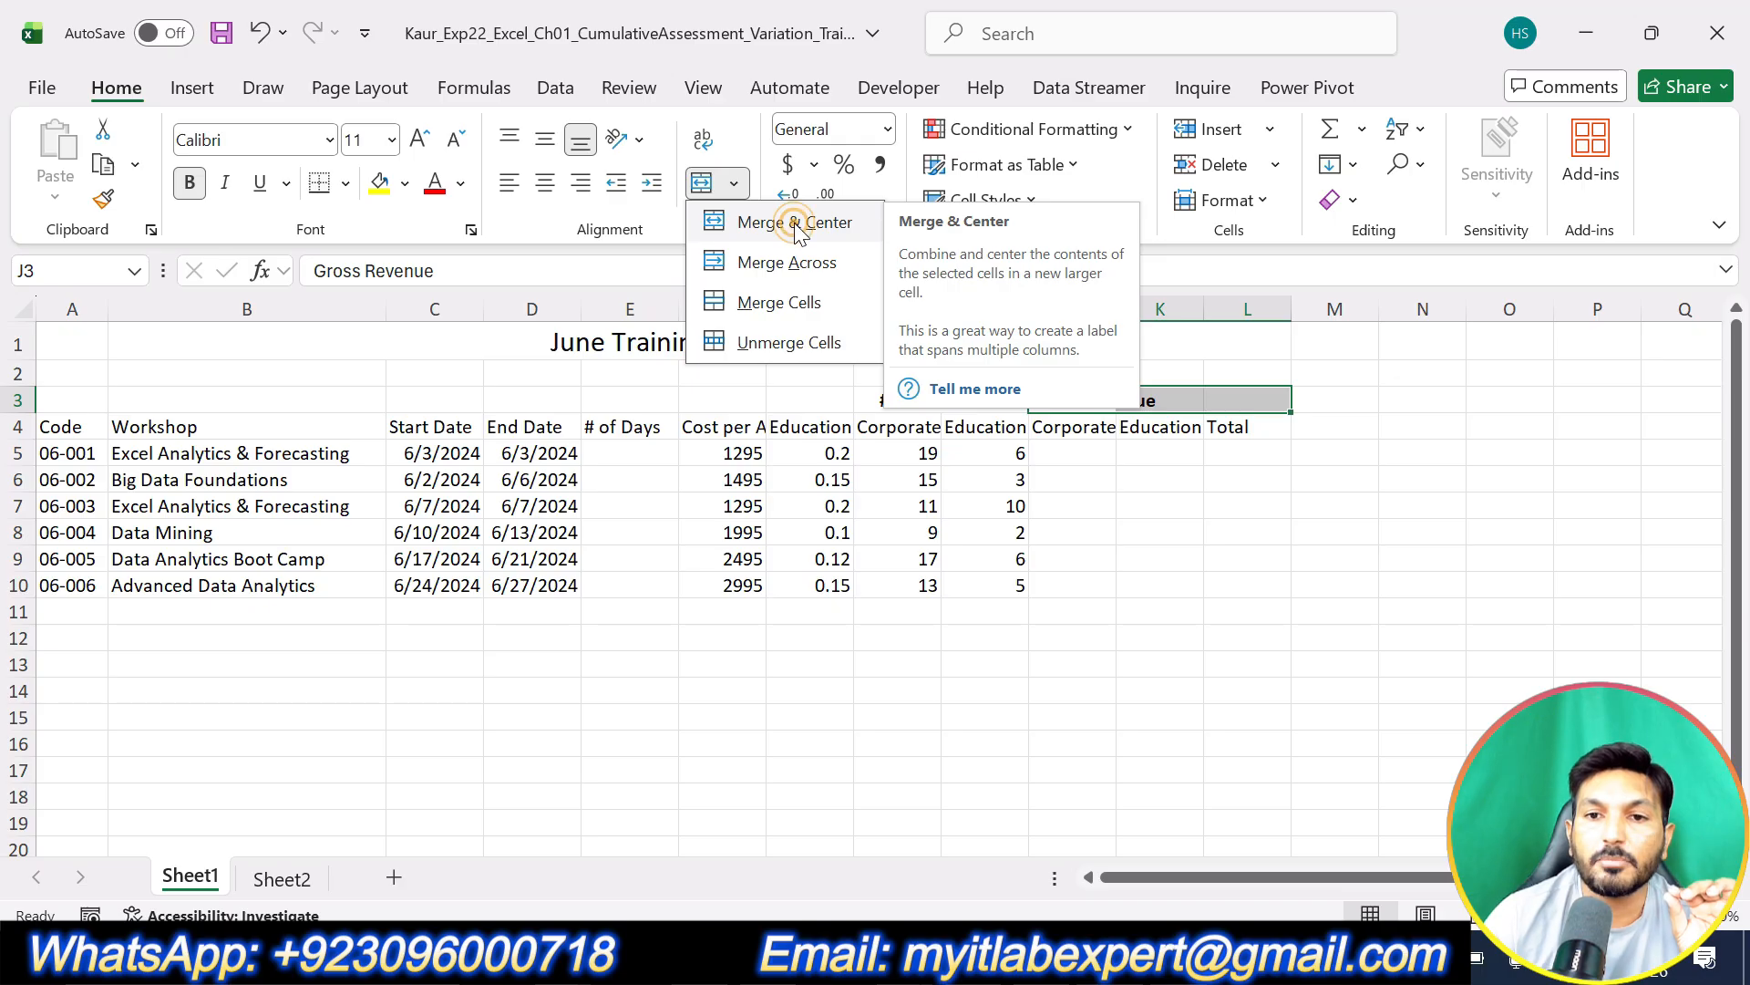
left_click(786, 224)
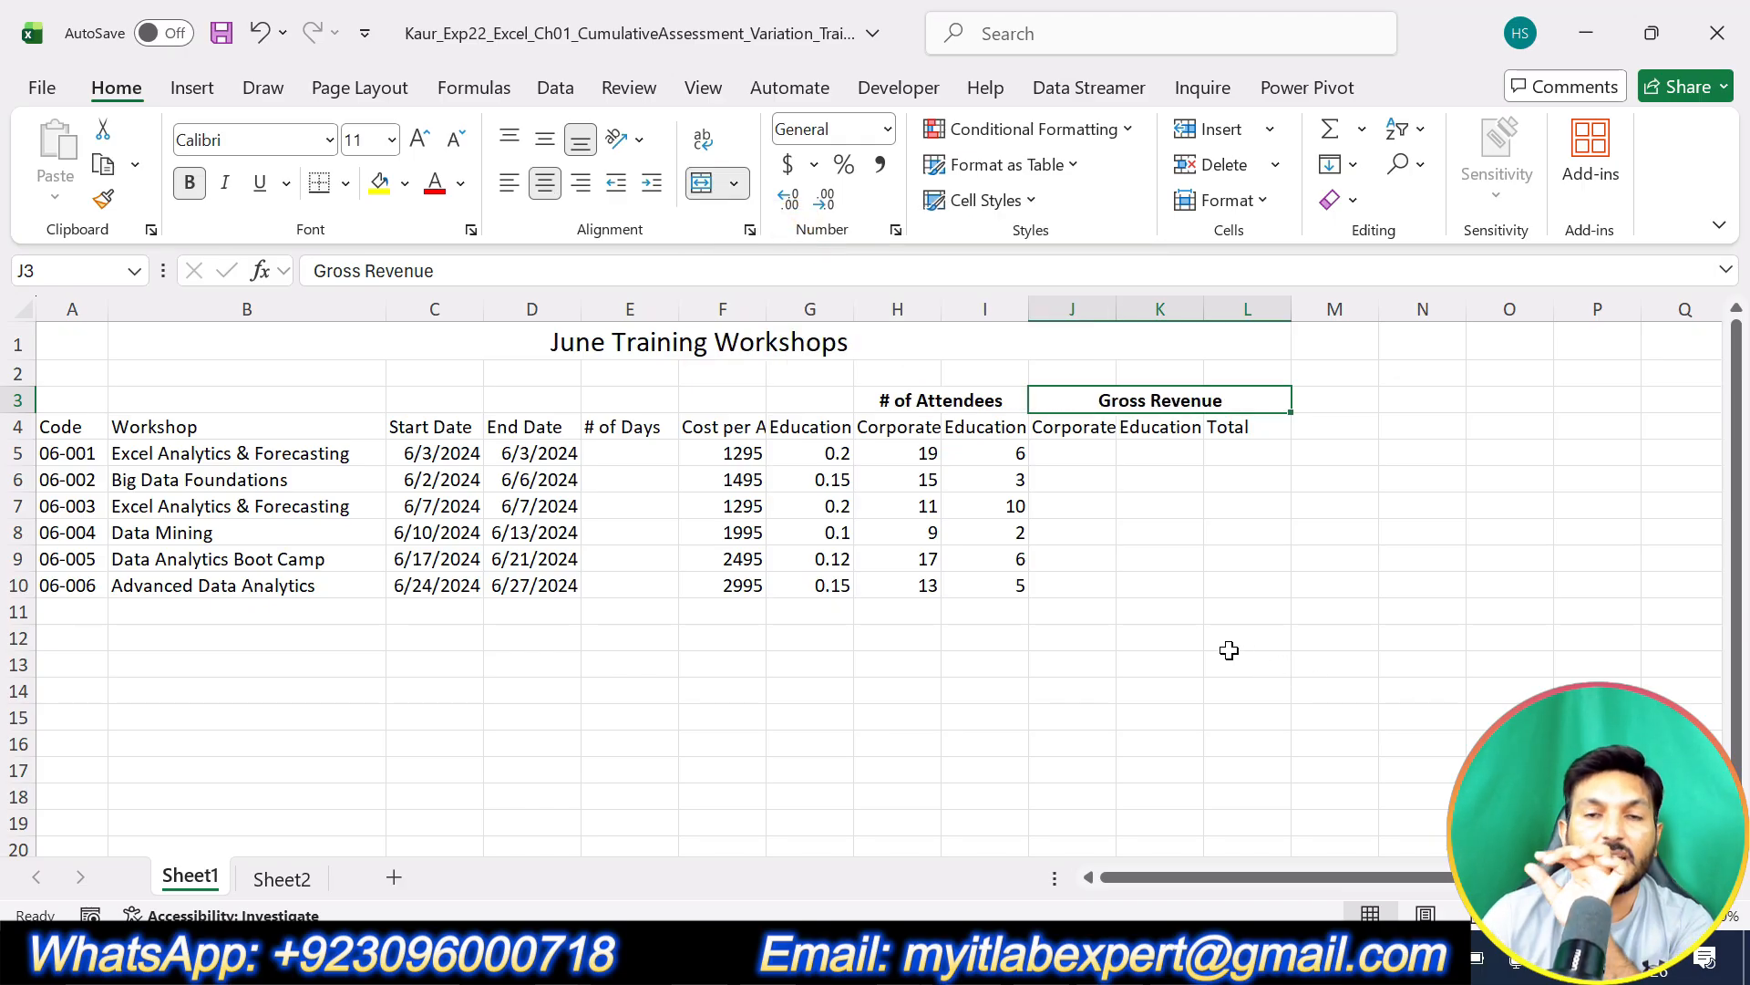
Step: In the Word instructions, undo the yellow highlight on step 9 and highlight the step 10 instructions about the row 4 headings in yellow
left_click(1185, 956)
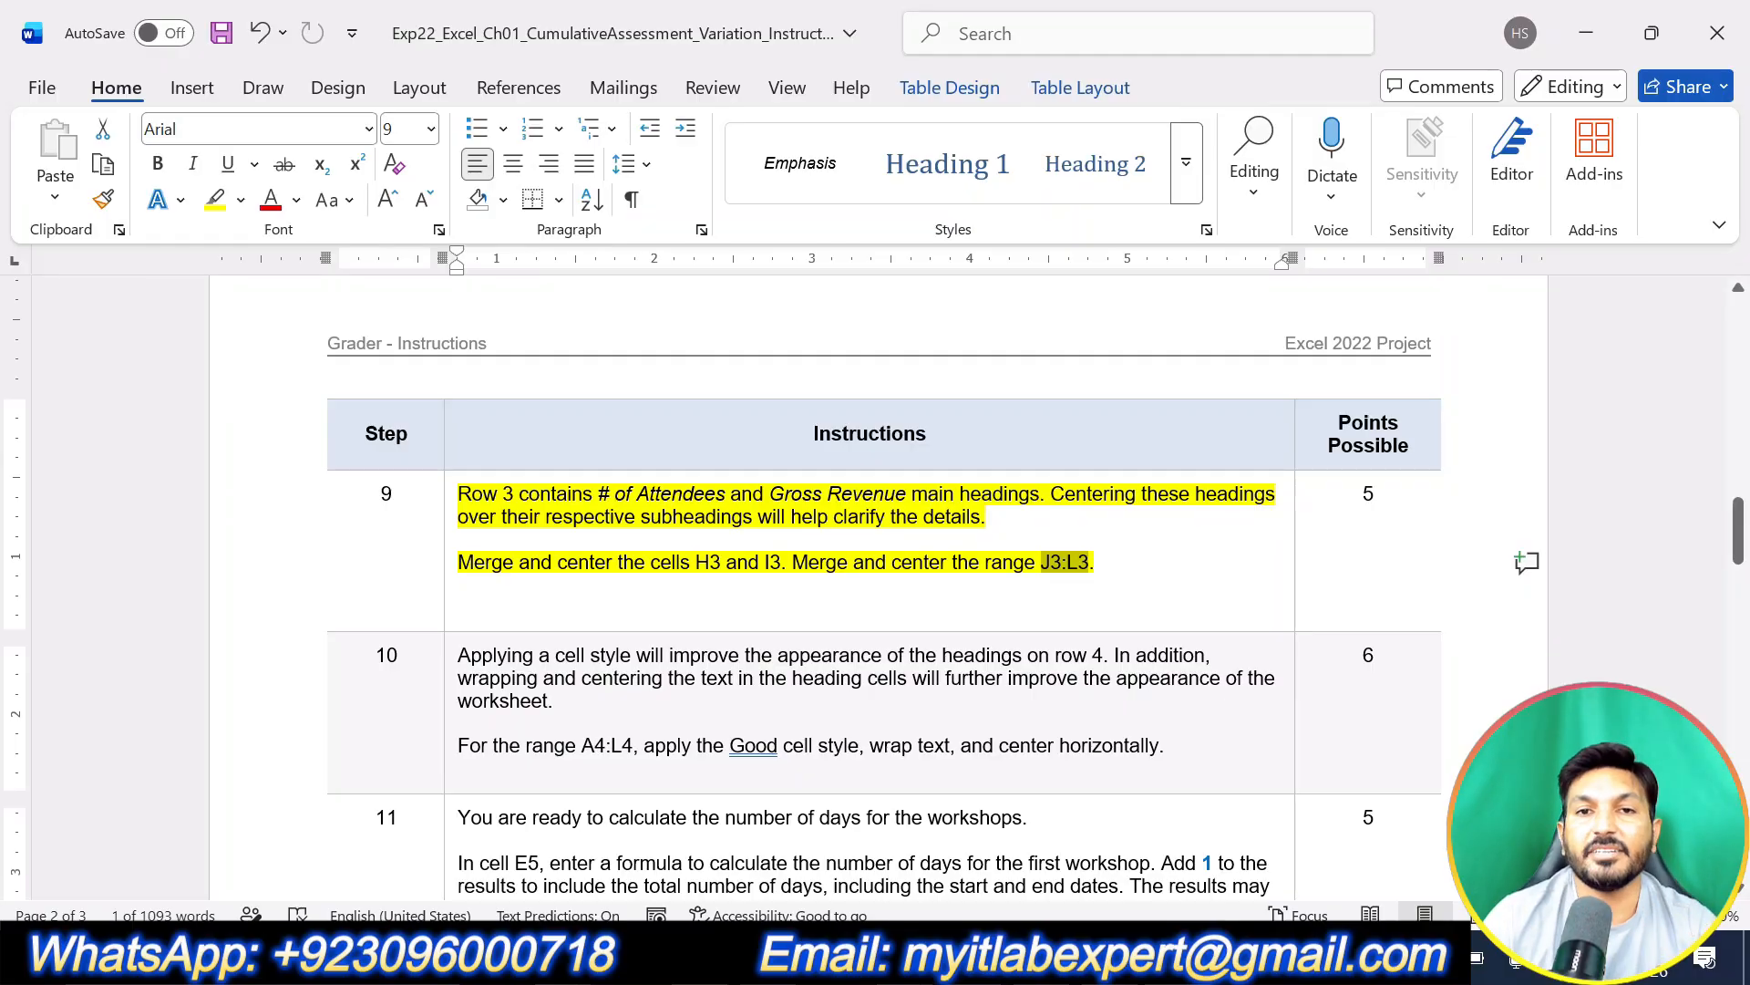
key("ctrl+z")
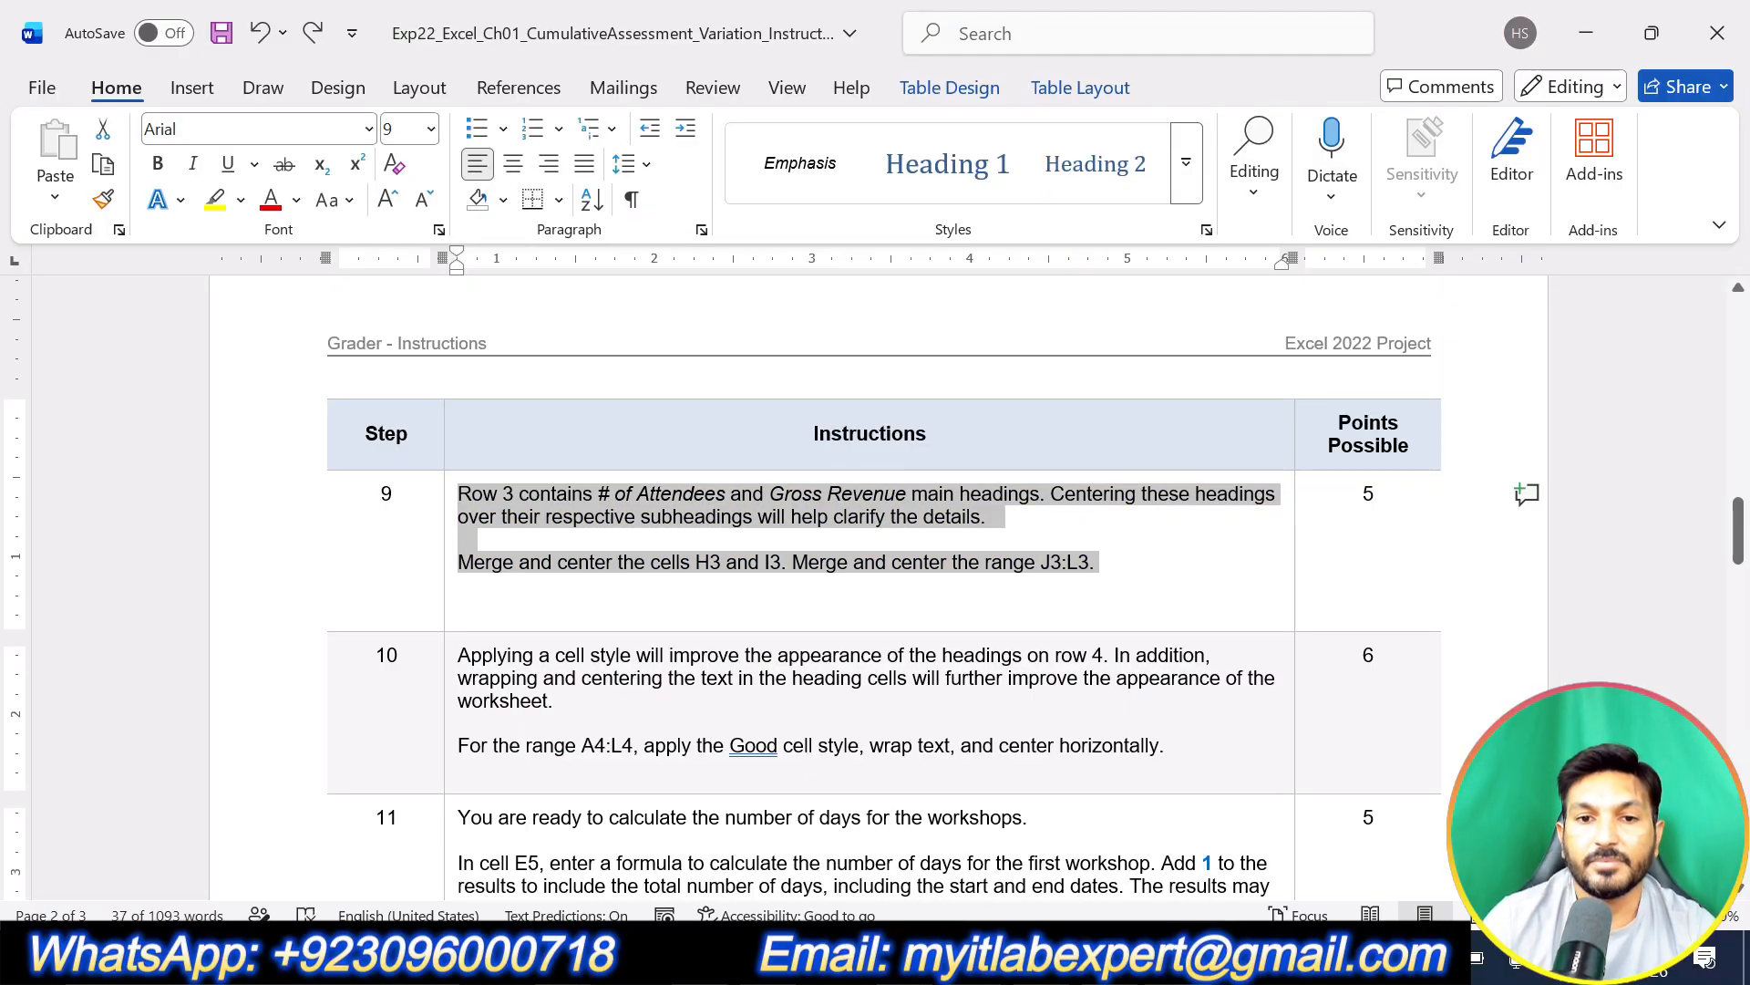
scroll(875, 583, "down", 3)
scroll(875, 584, "down", 1)
left_click_drag(1165, 516, 458, 425)
left_click(591, 383)
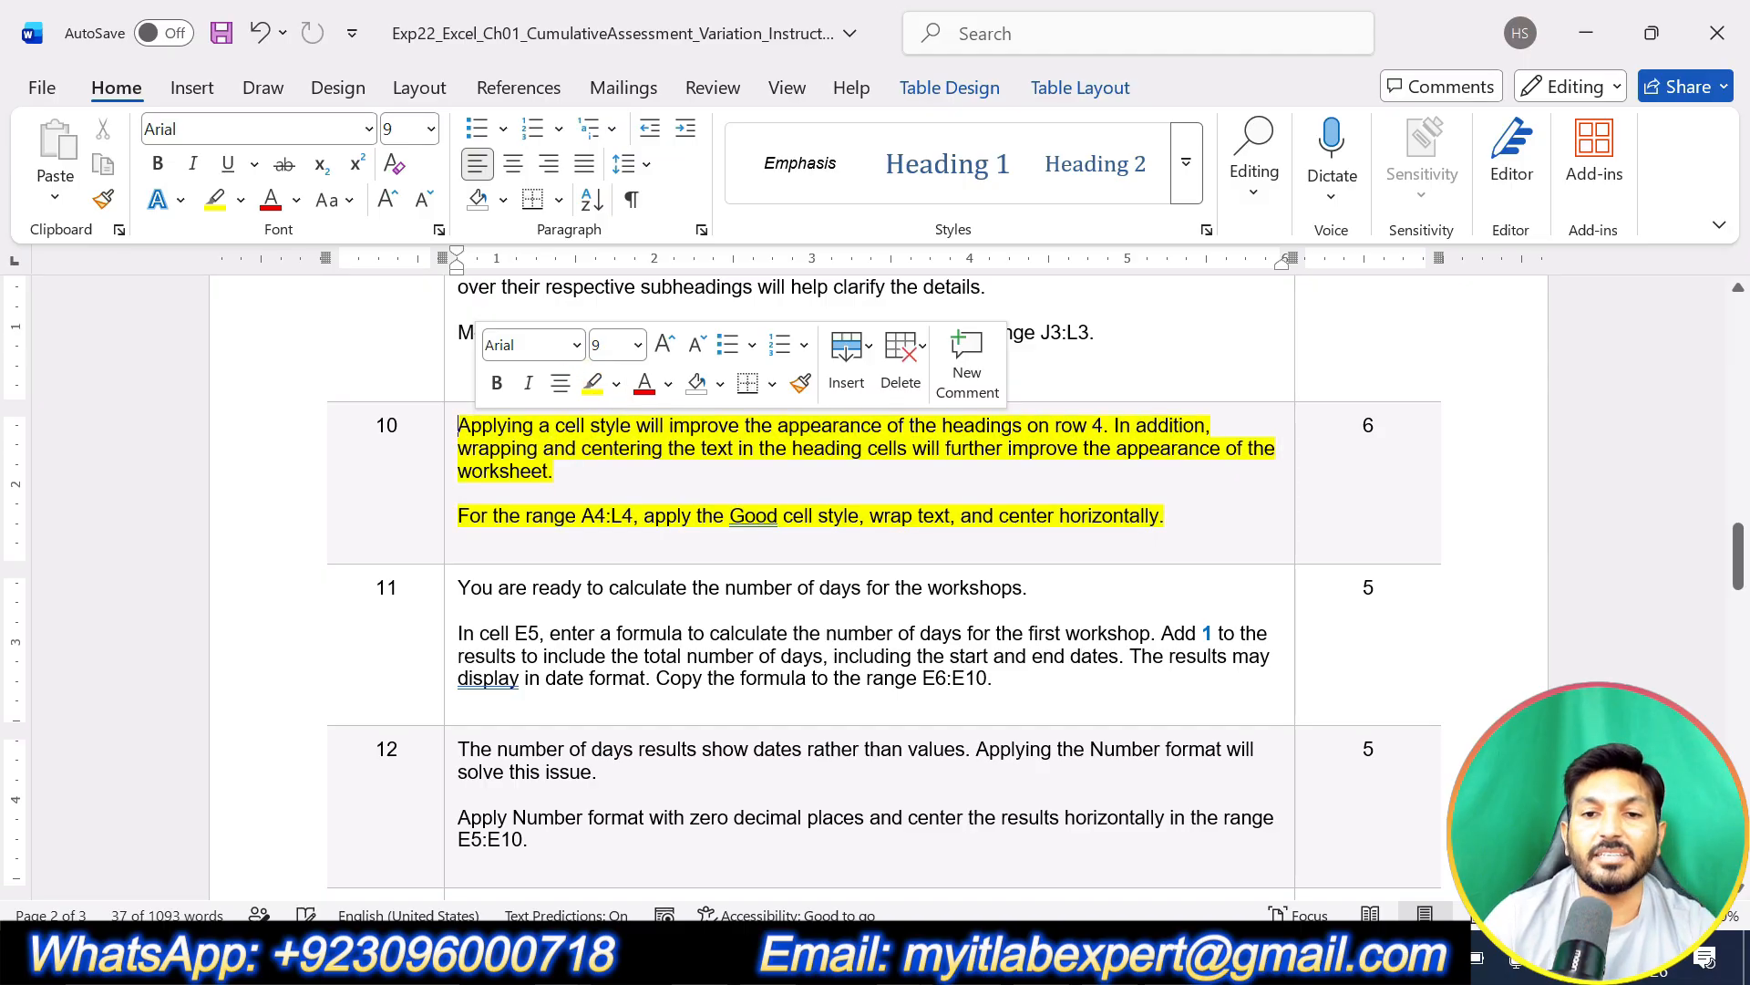
left_click(1167, 513)
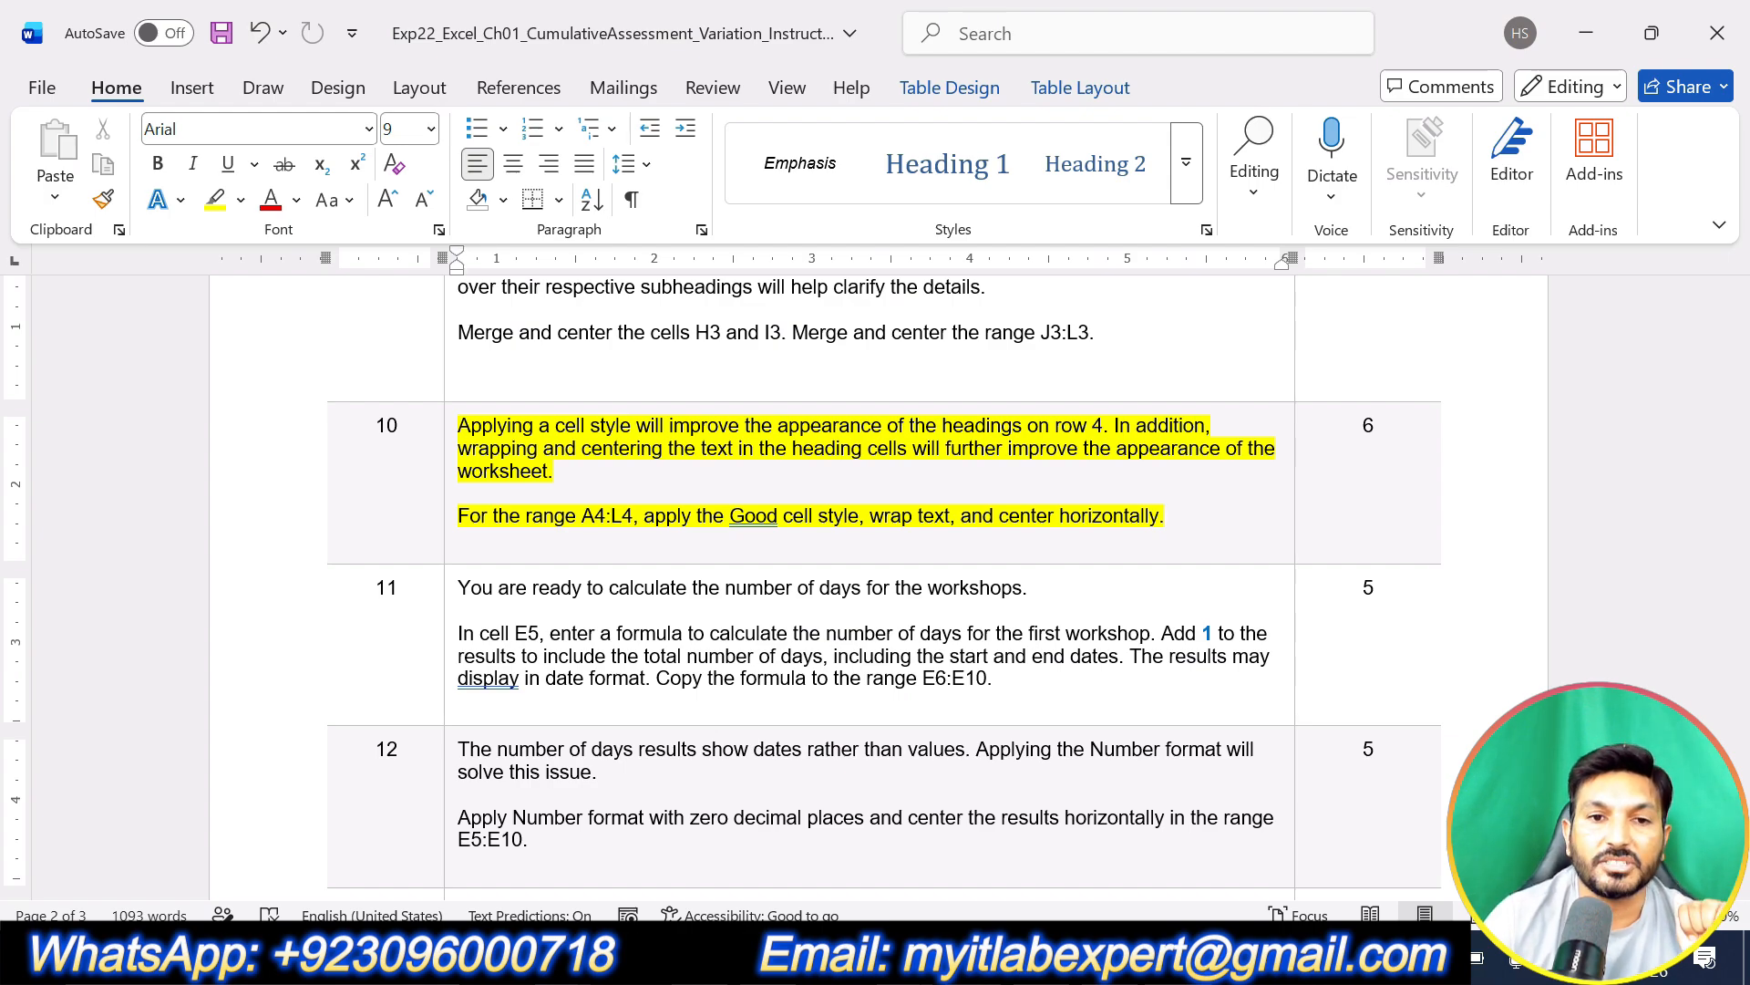
Step: Apply the Good cell style to the headings in A4:L4 of the Excel workbook, checking the range and style against step 10 in Word
left_click_drag(582, 516, 1160, 516)
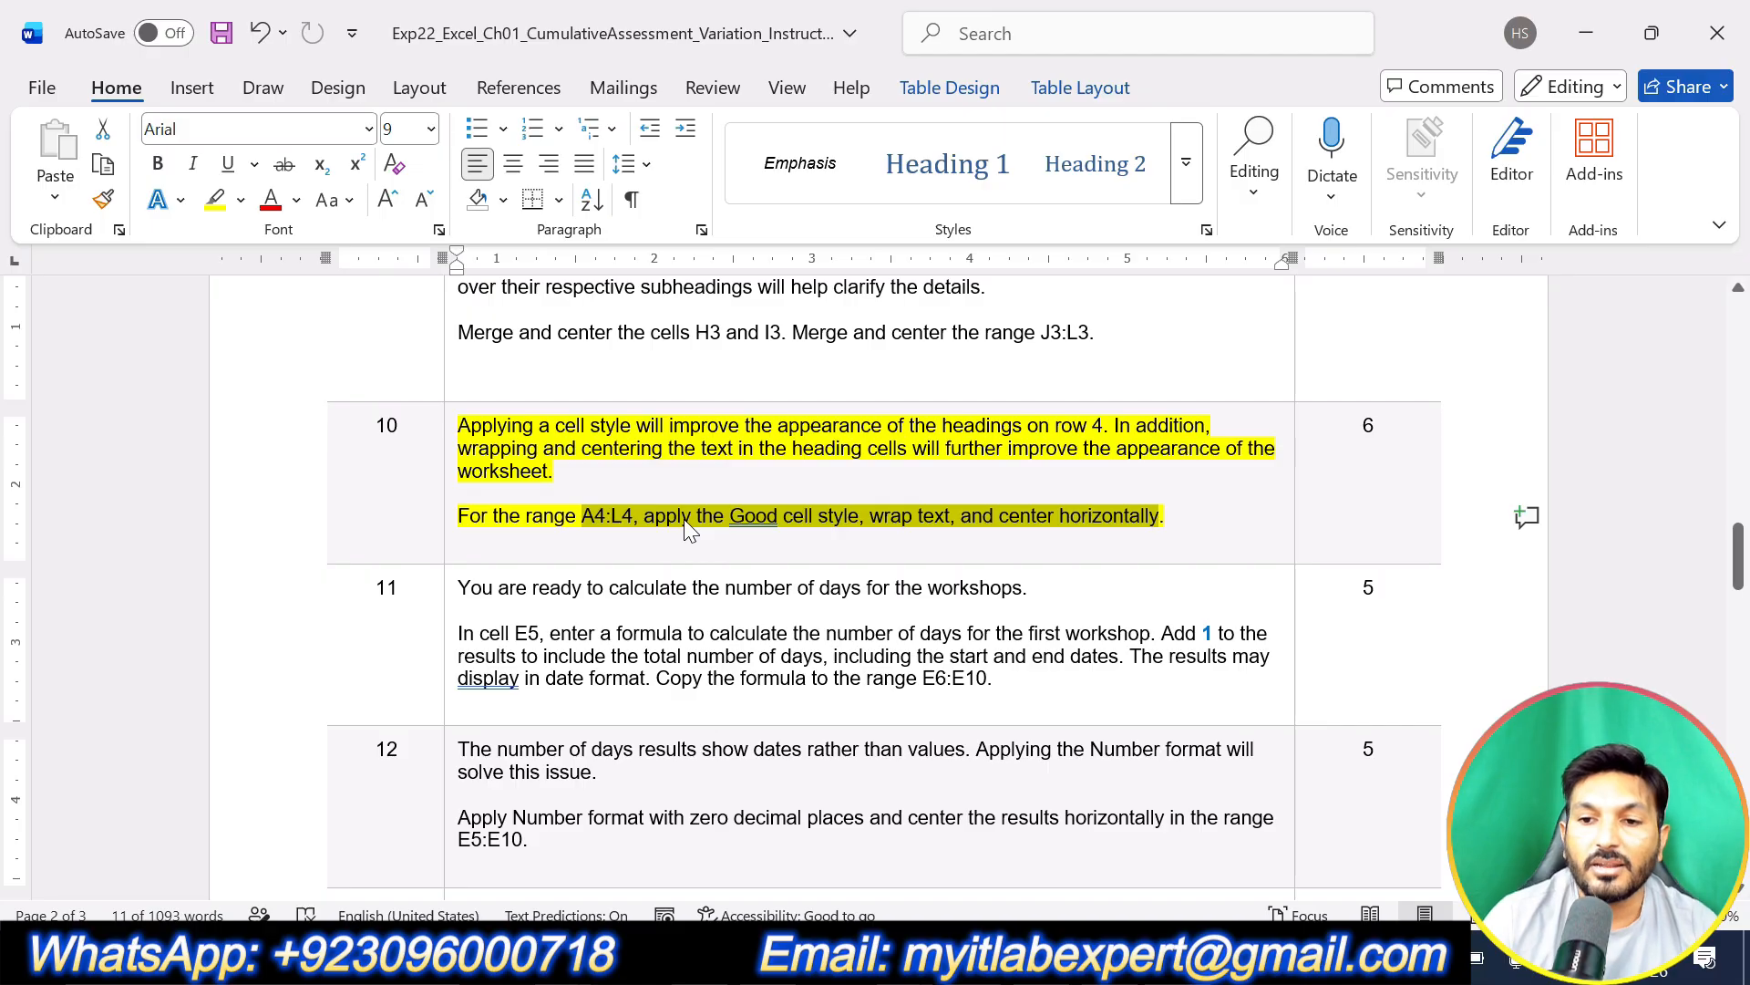
left_click(583, 516)
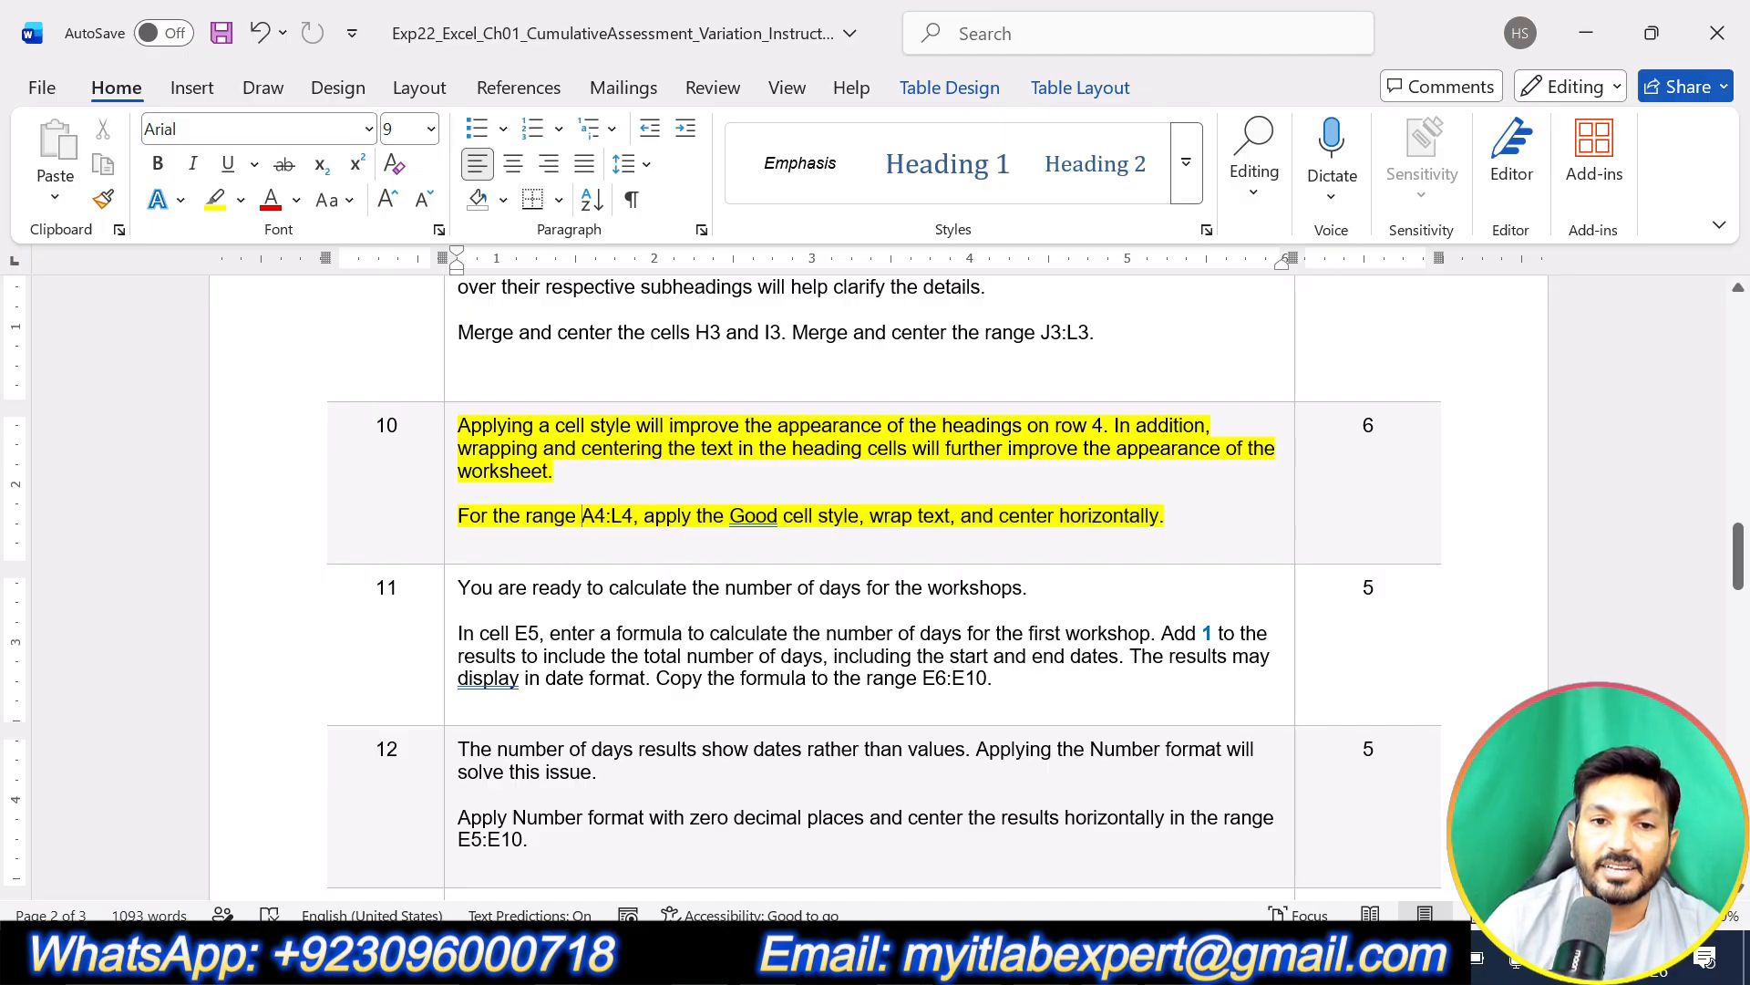
left_click_drag(584, 516, 632, 515)
key("alt+Tab")
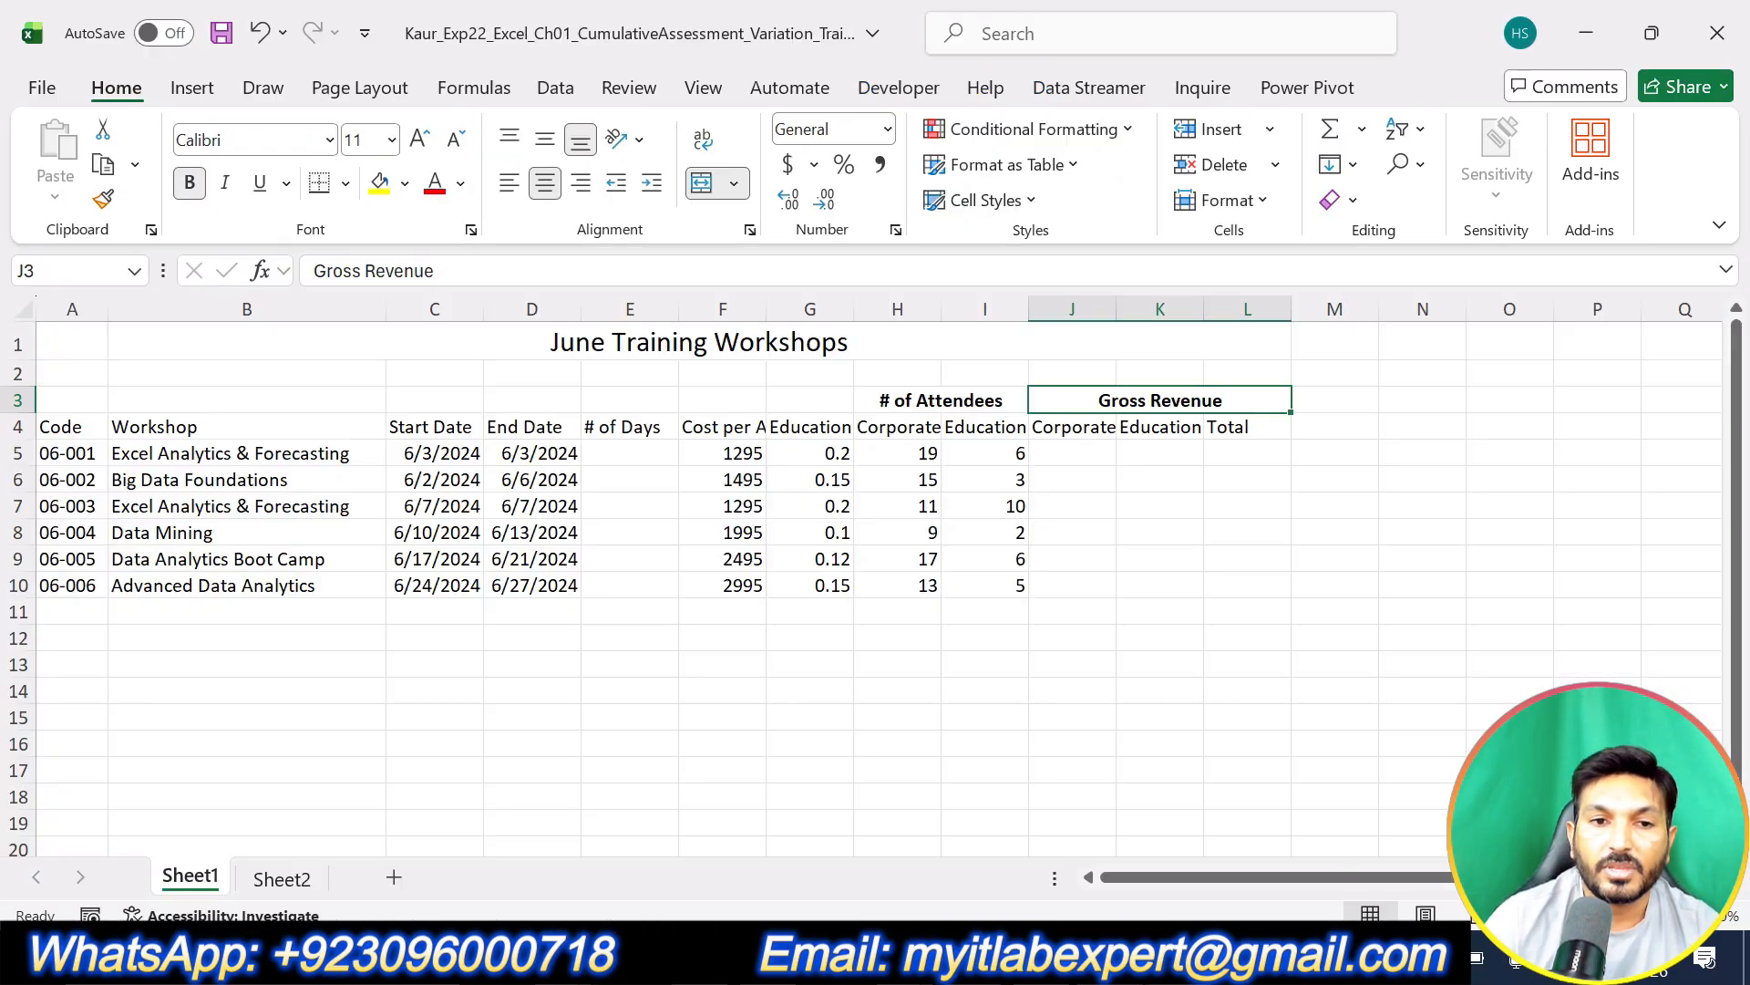
left_click_drag(58, 429, 1277, 425)
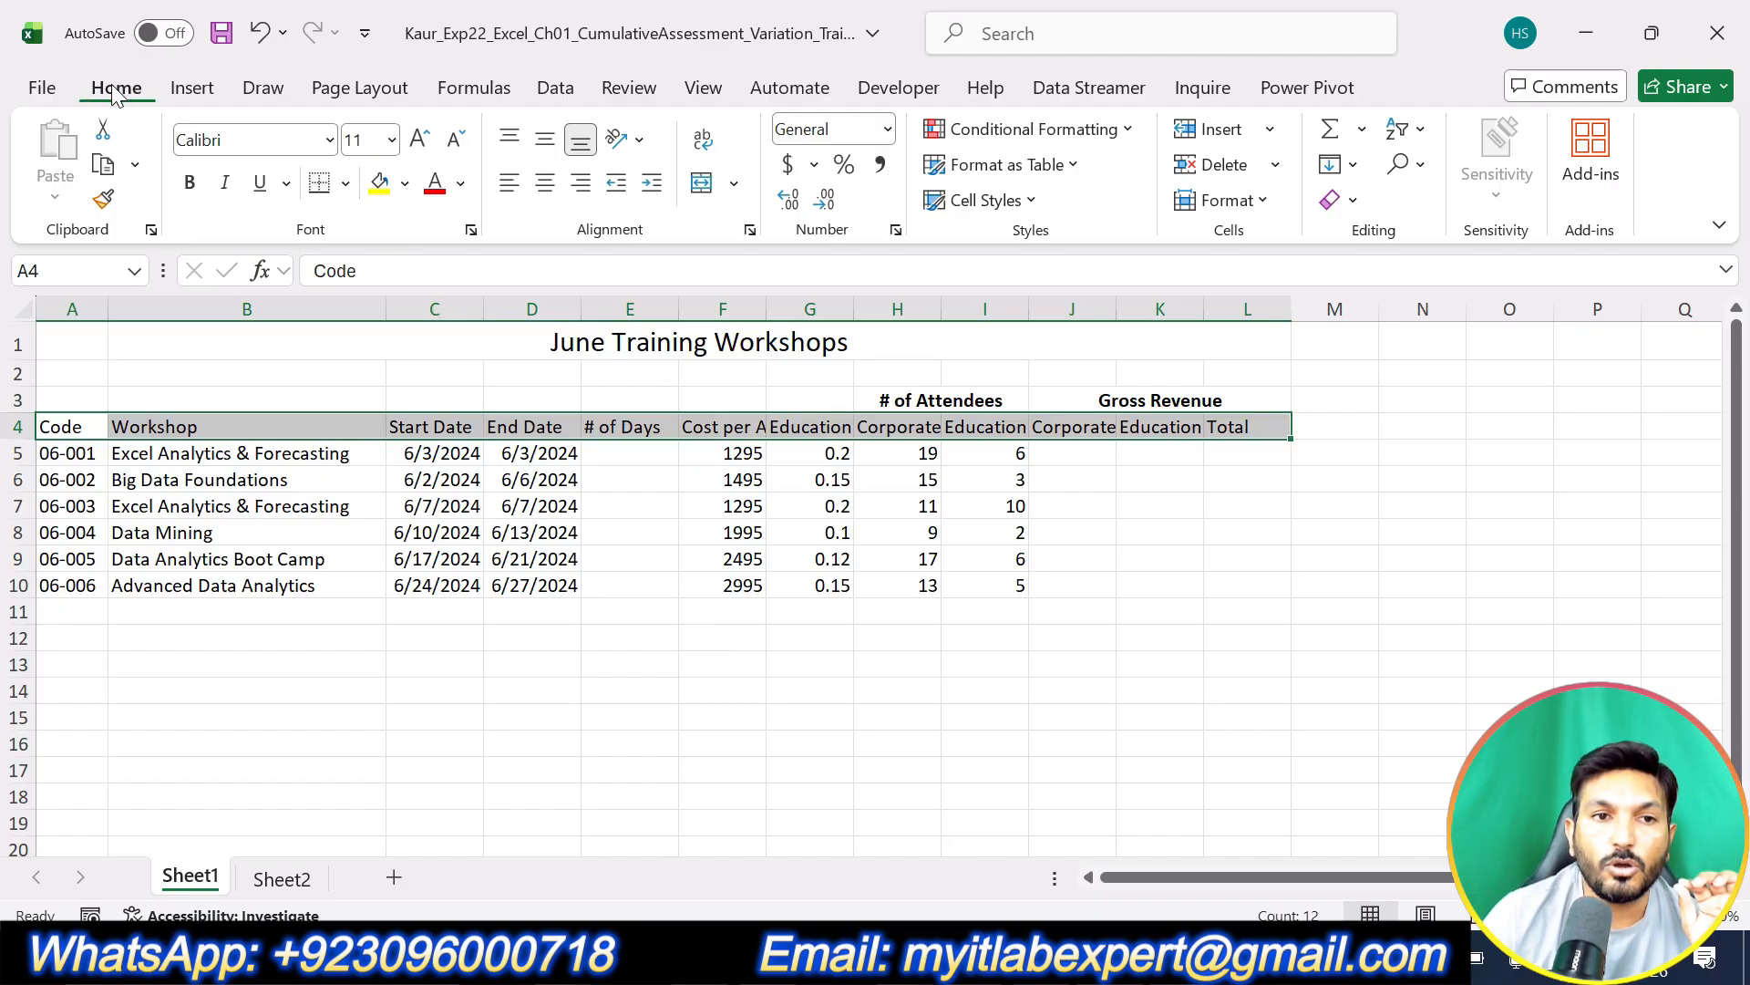
left_click(1025, 206)
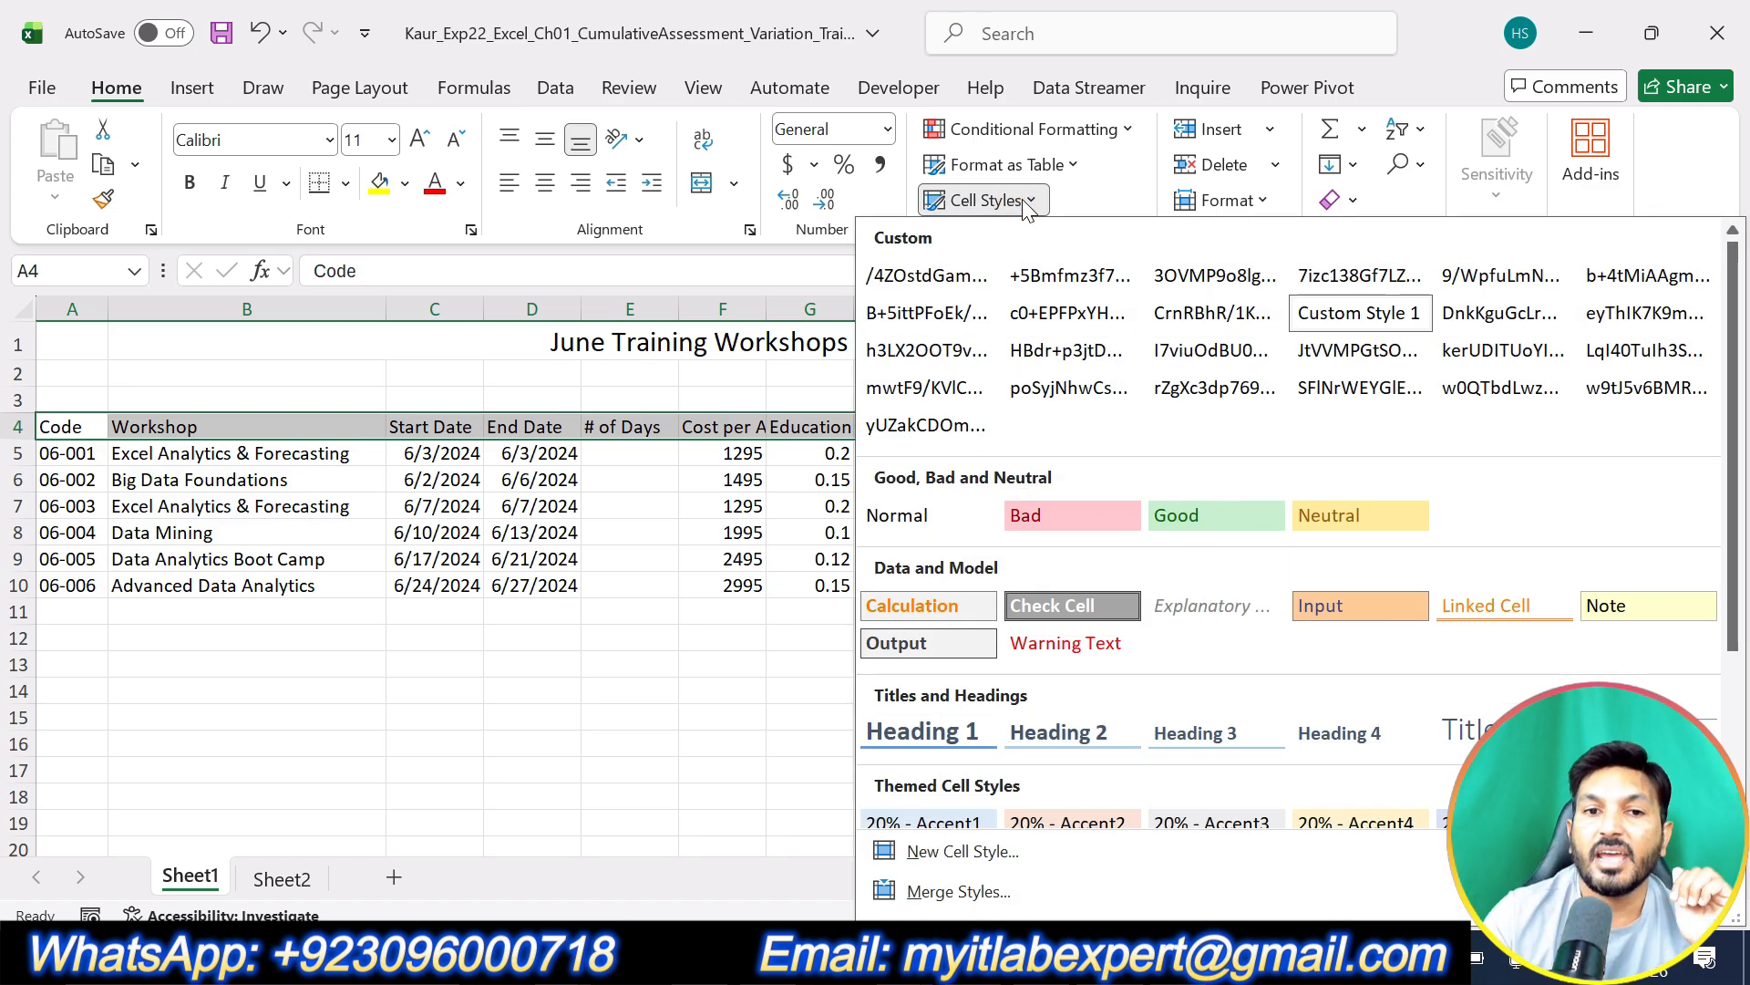
left_click(1203, 516)
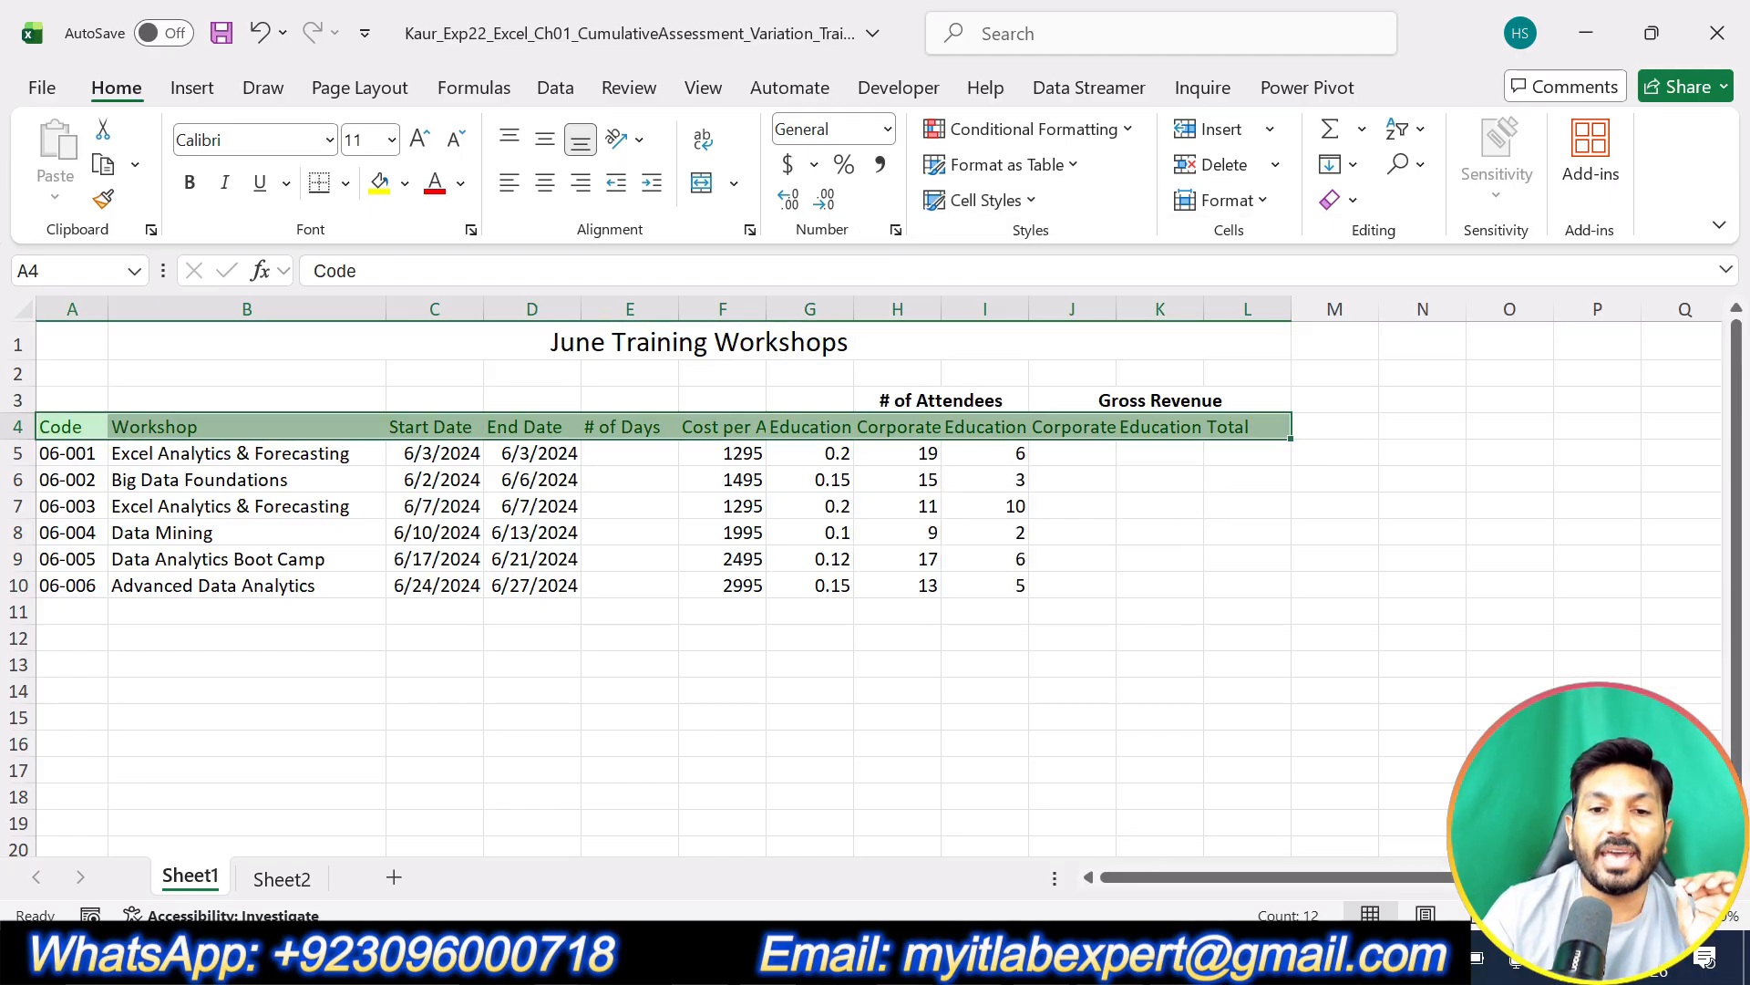
Step: Wrap the text and center it horizontally in headings A4:L4 of the Excel workbook, checking the formatting against step 10 in Word
key("alt+Tab")
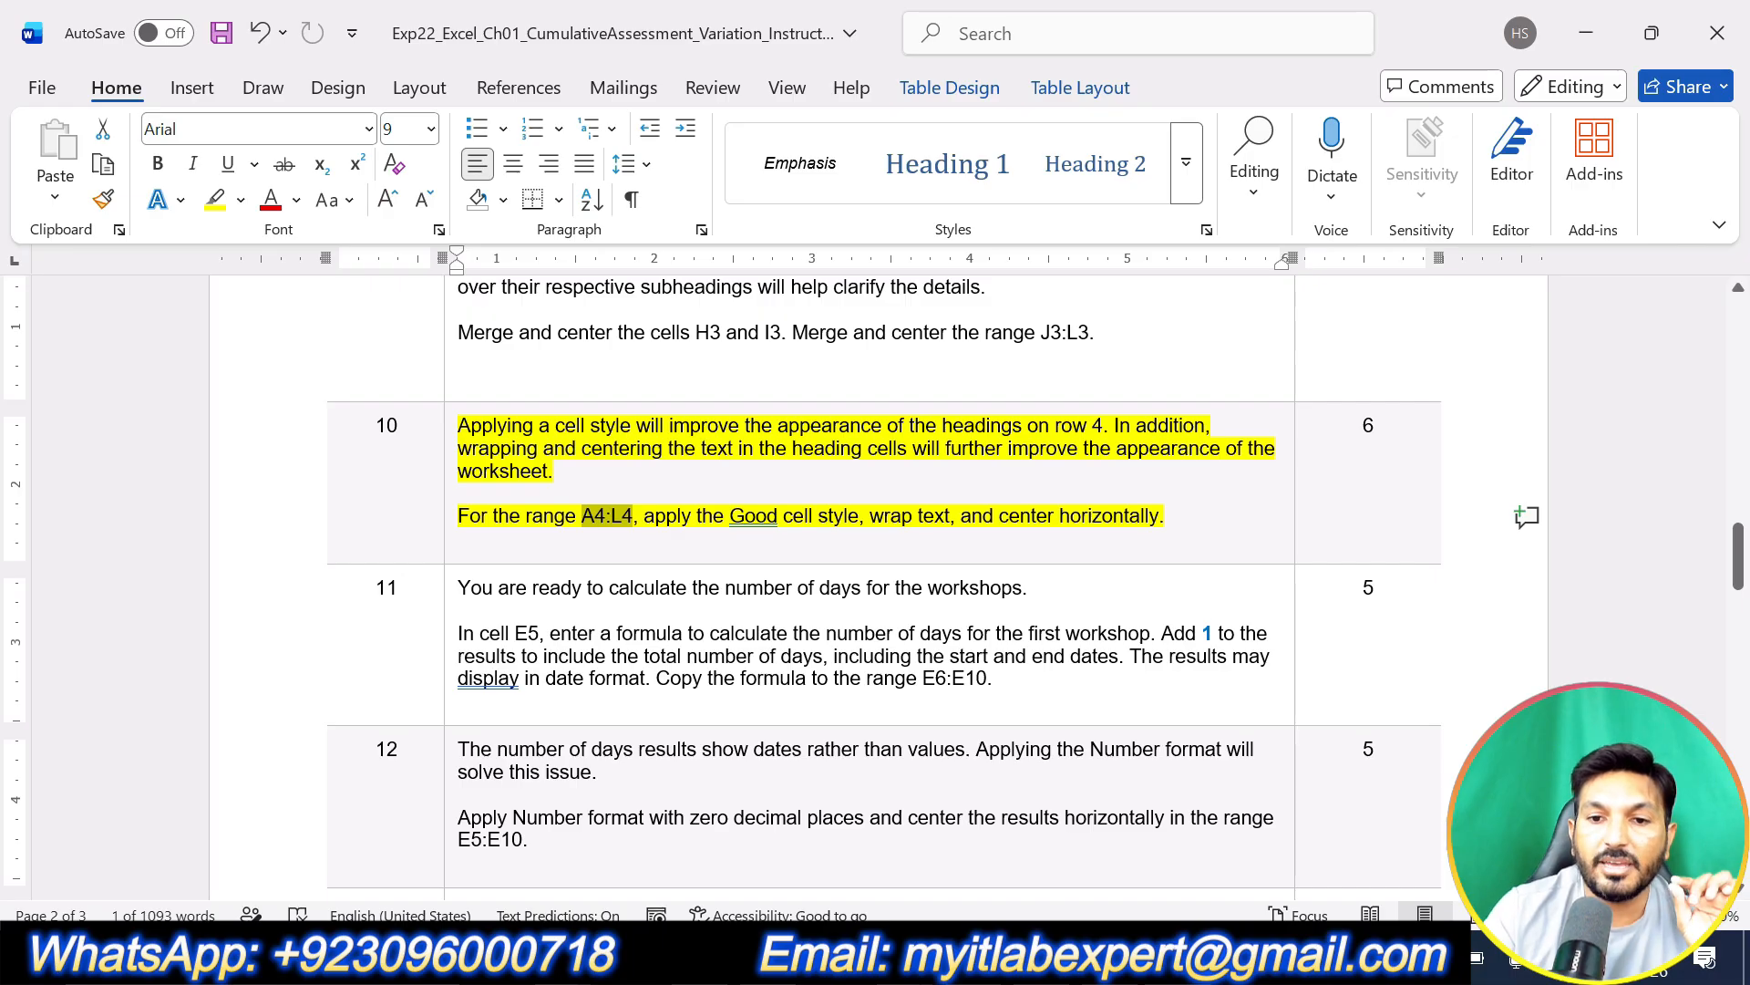
key("alt+Tab")
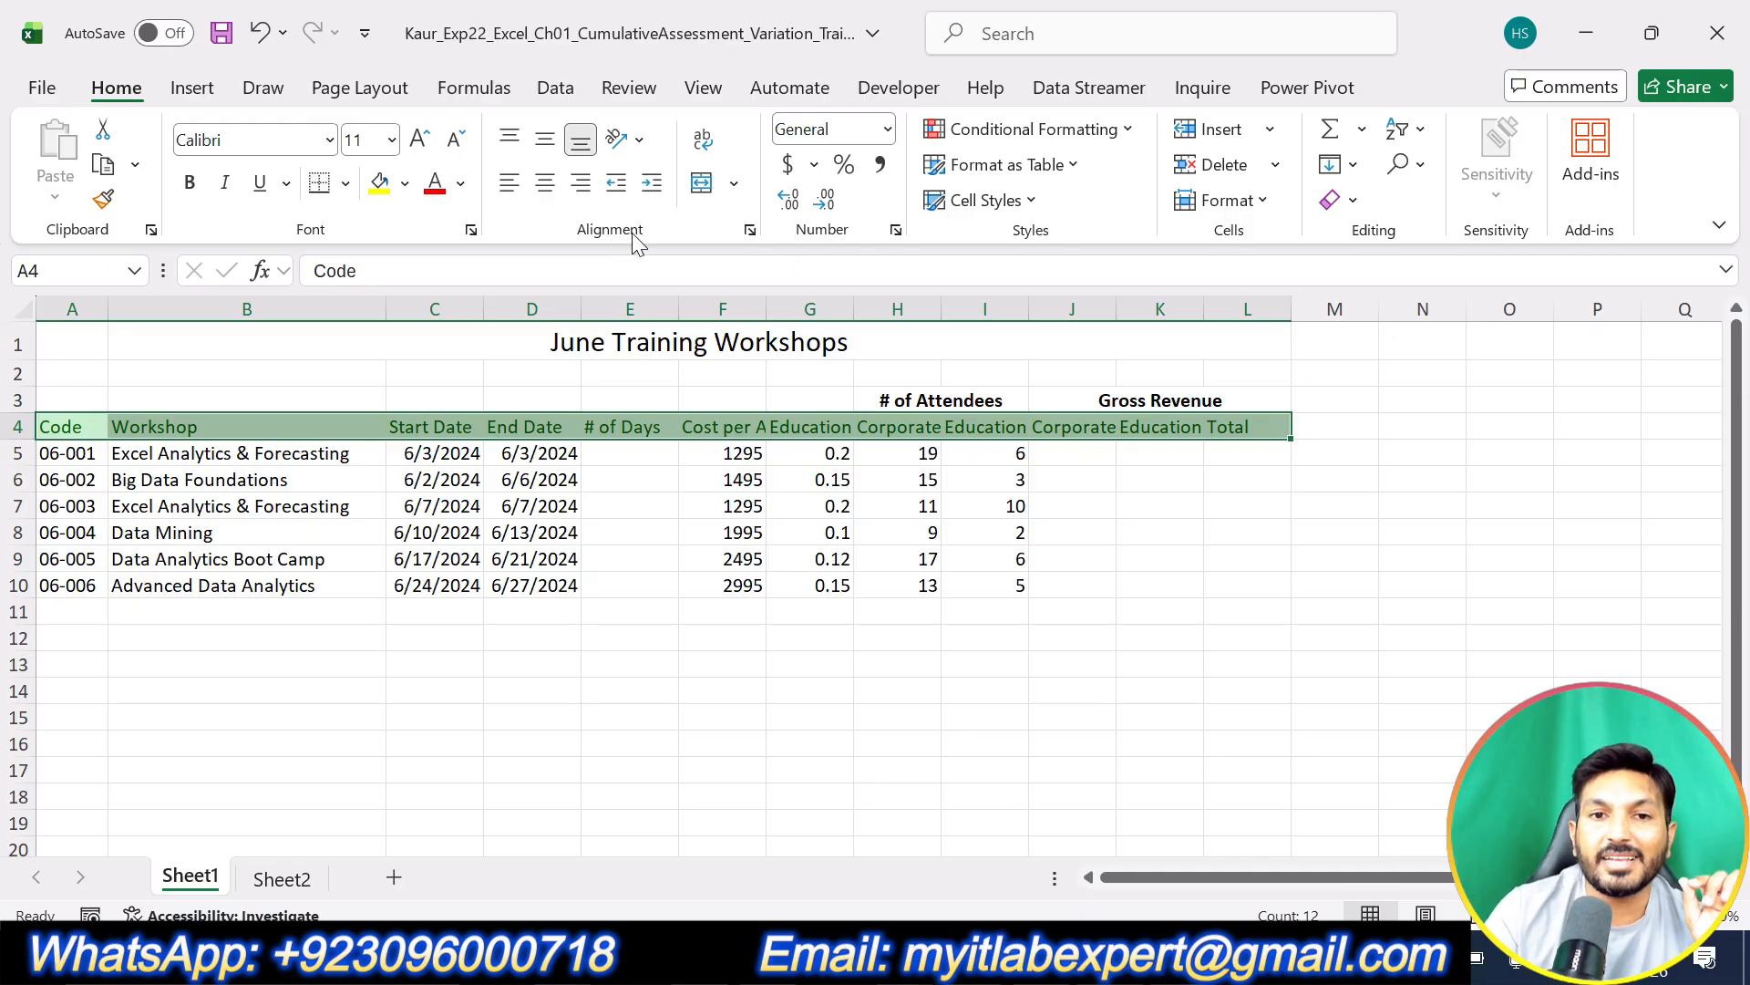
left_click(704, 142)
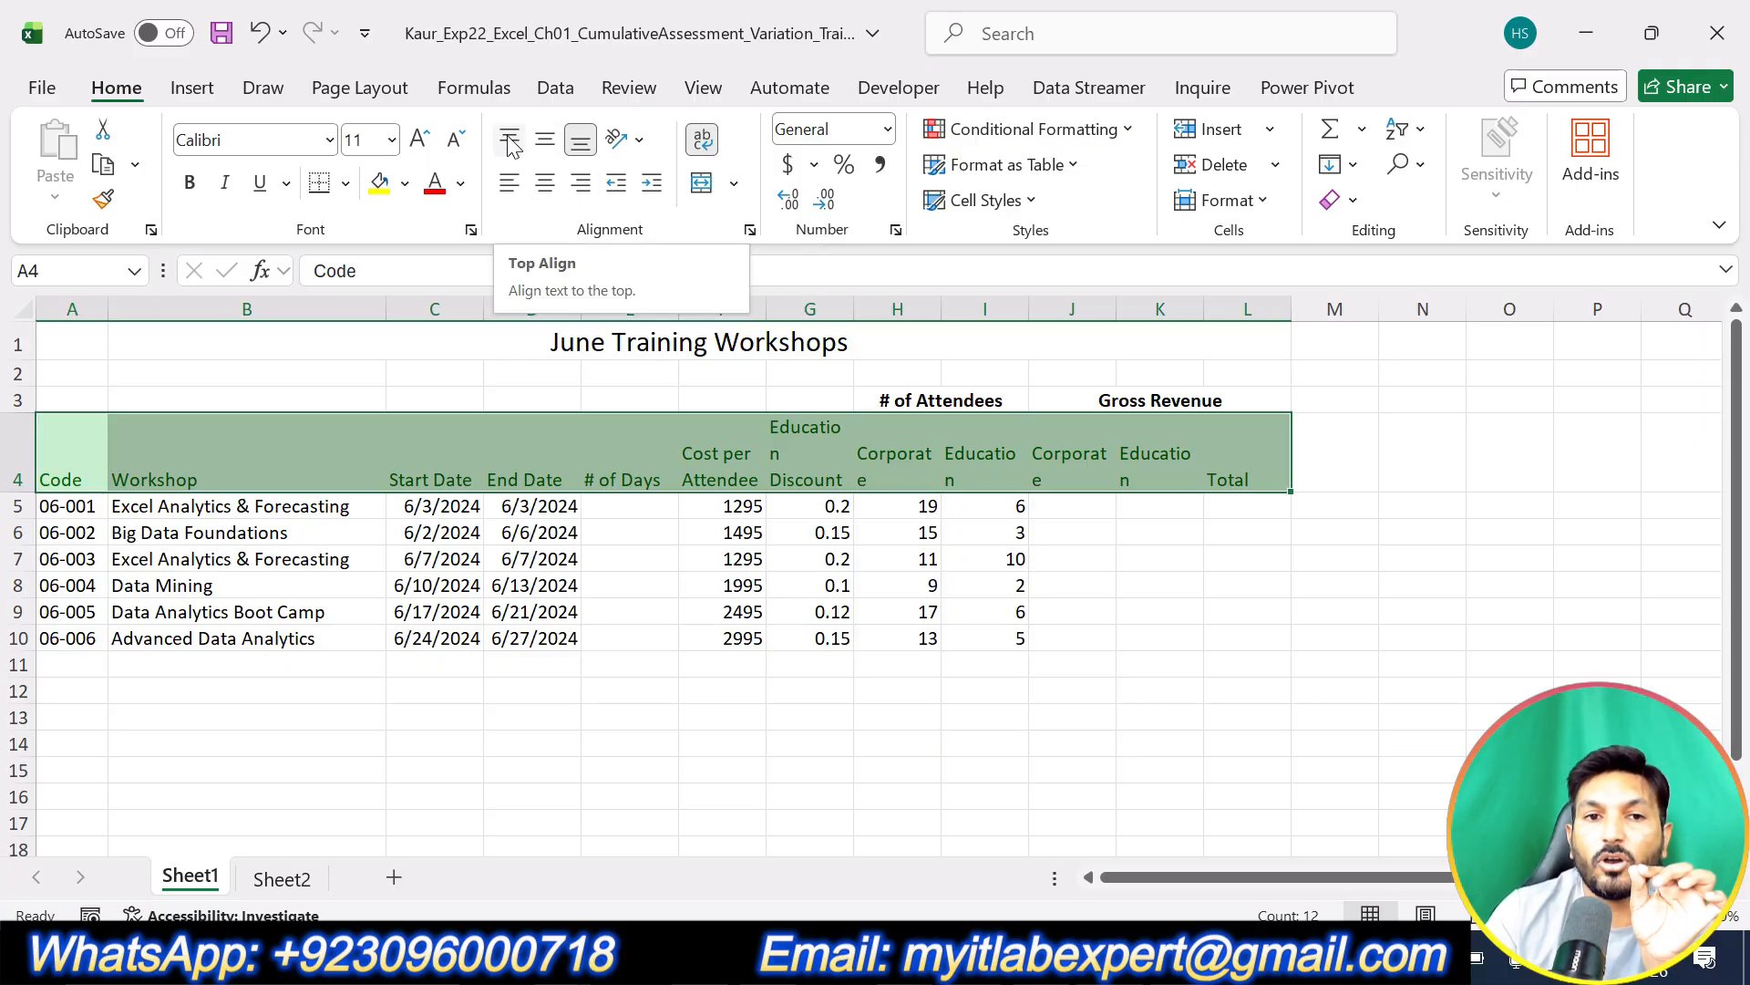
left_click(544, 183)
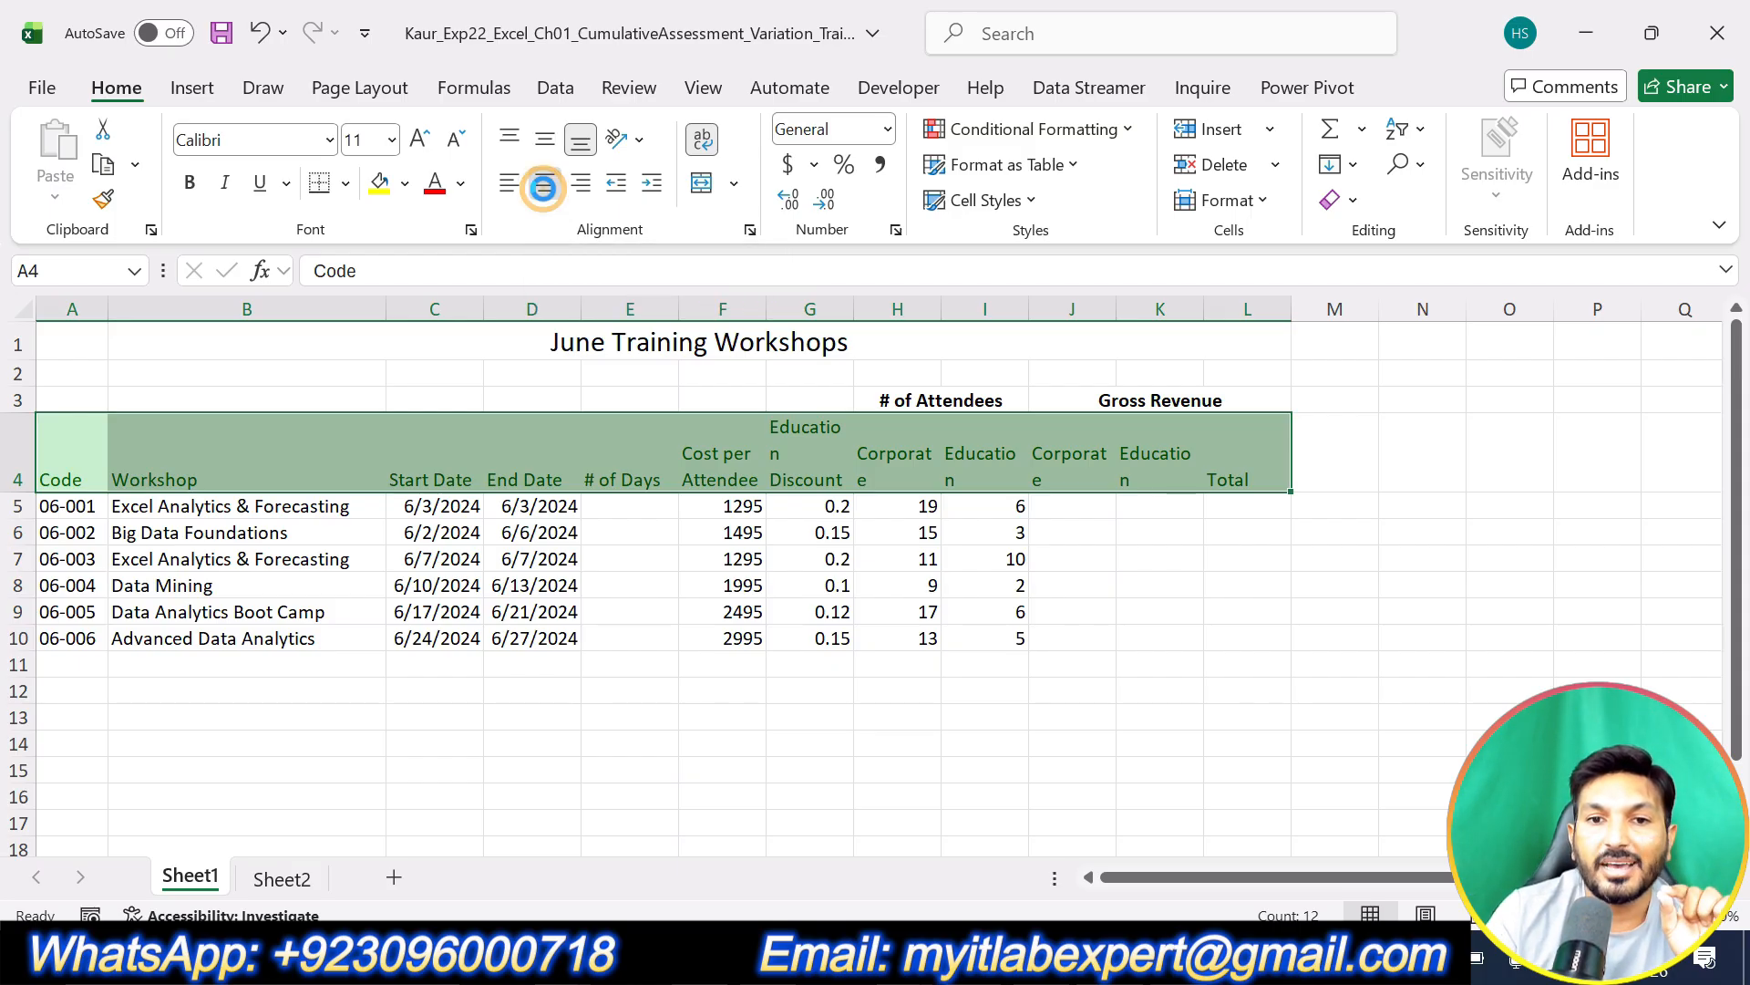
left_click(1187, 712)
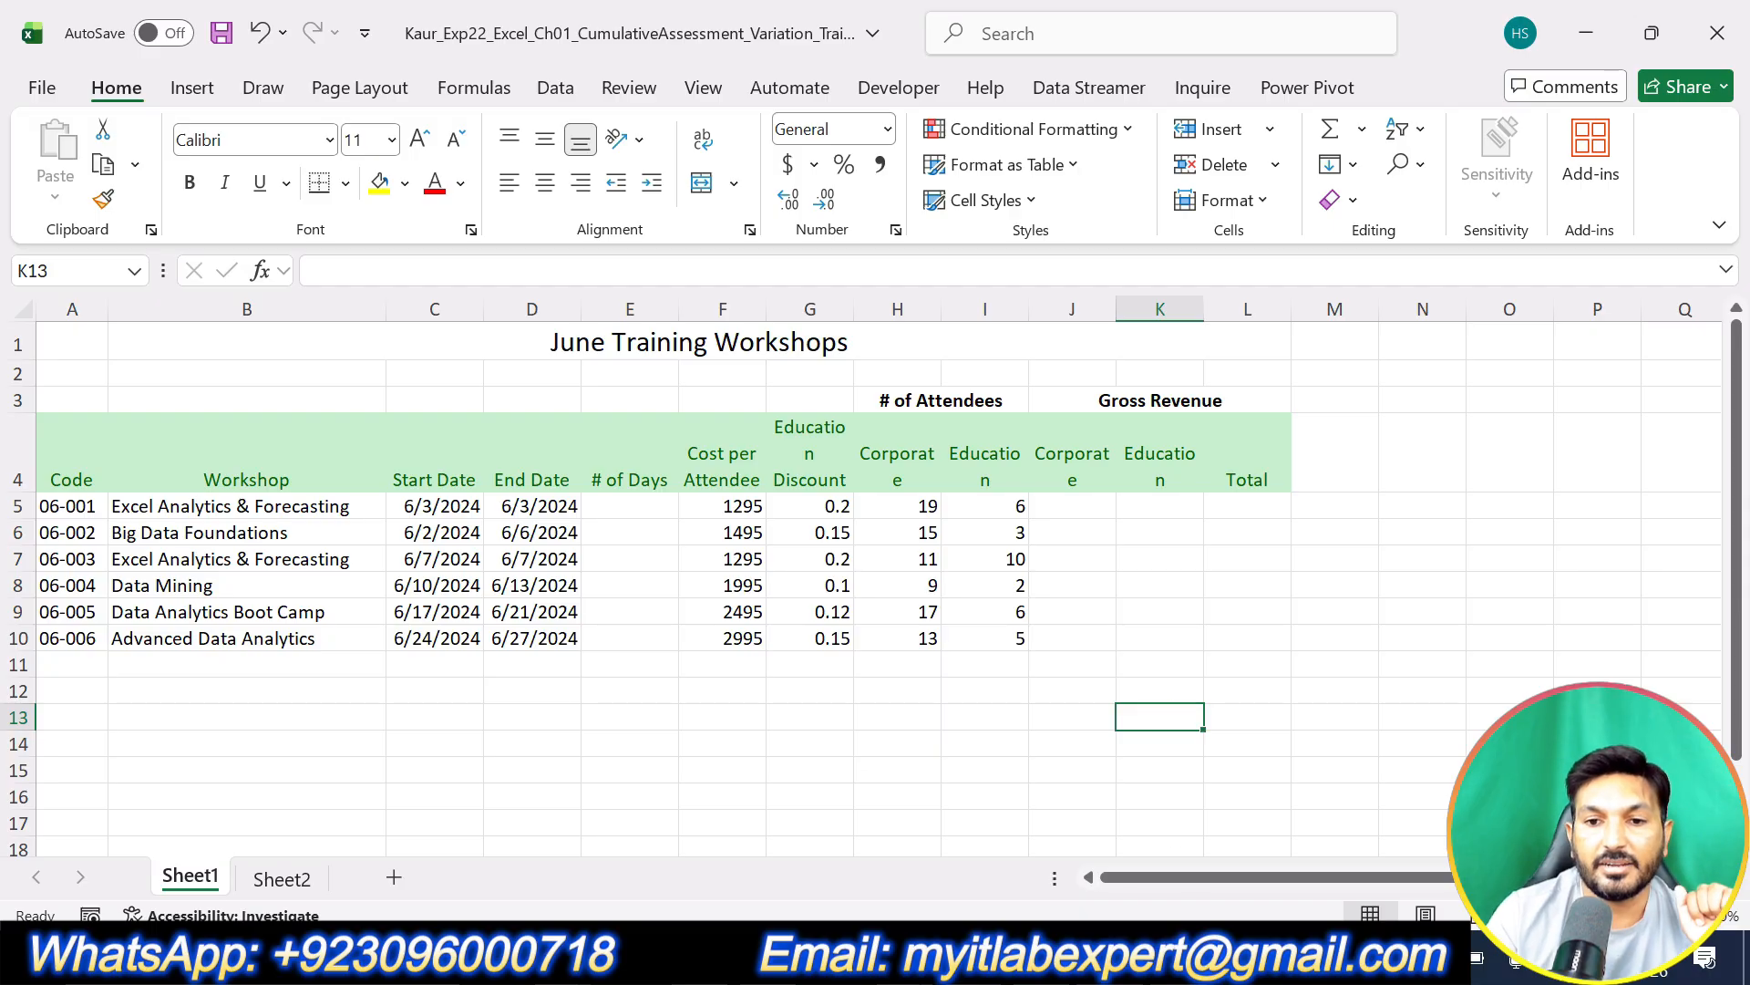
key("alt+Tab")
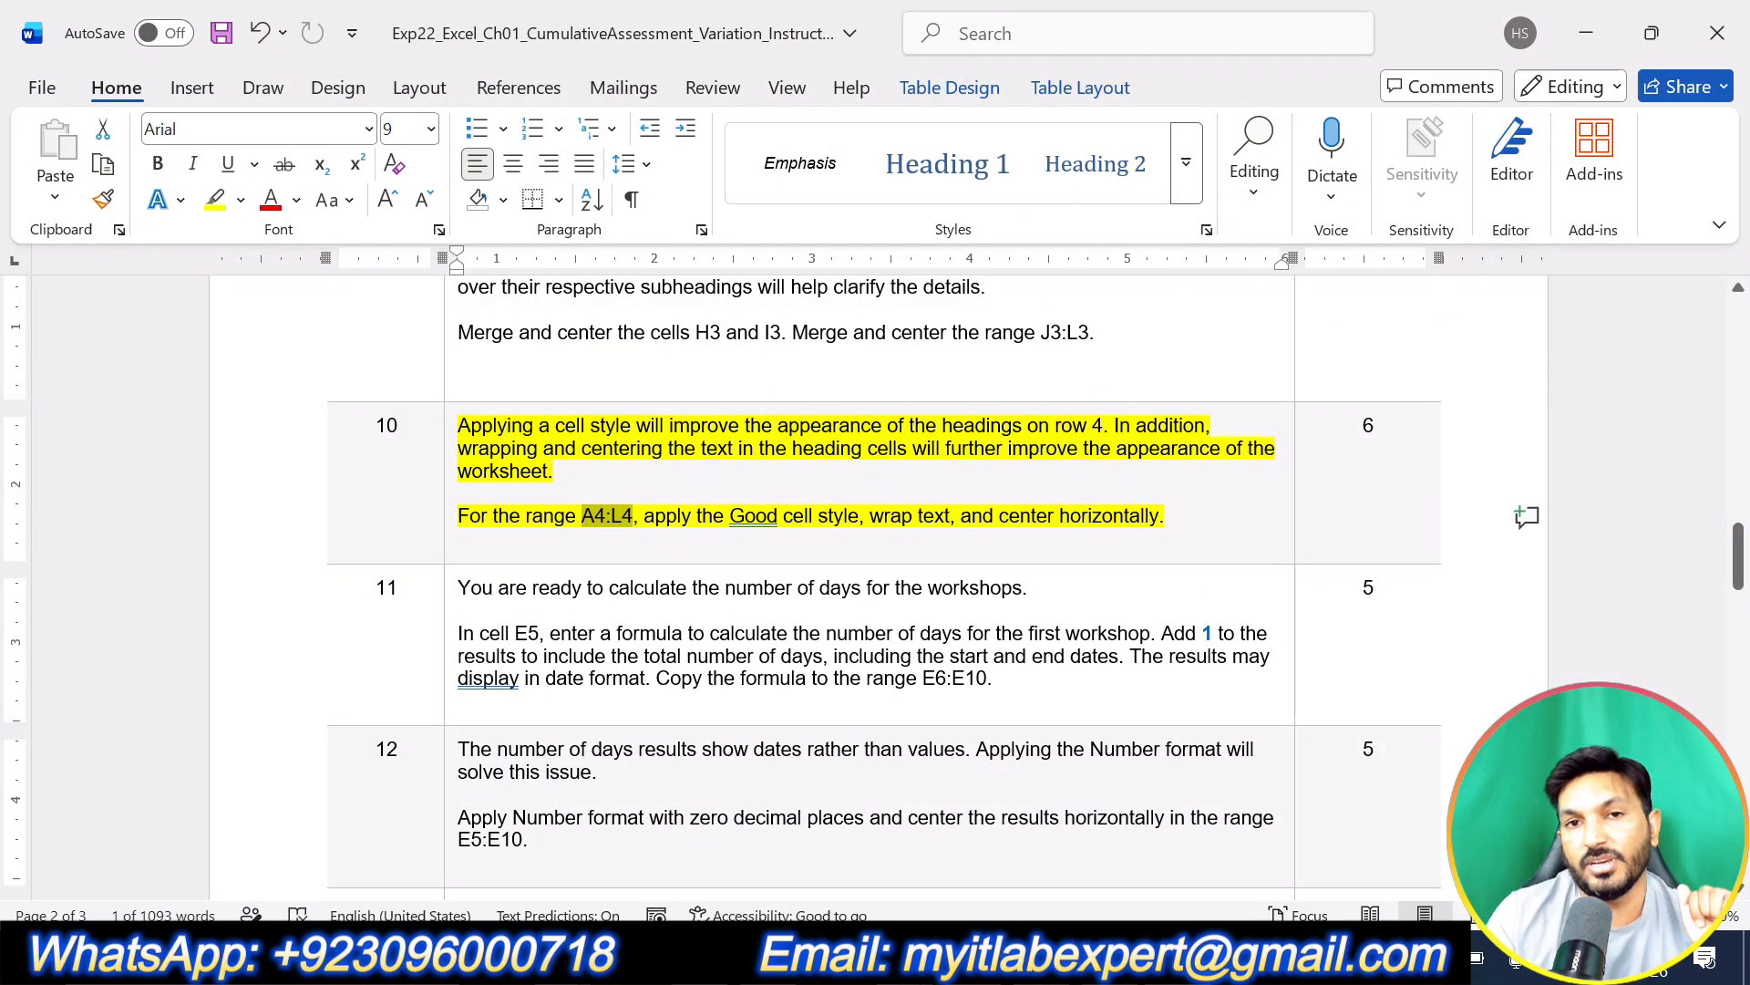
key("alt+Tab")
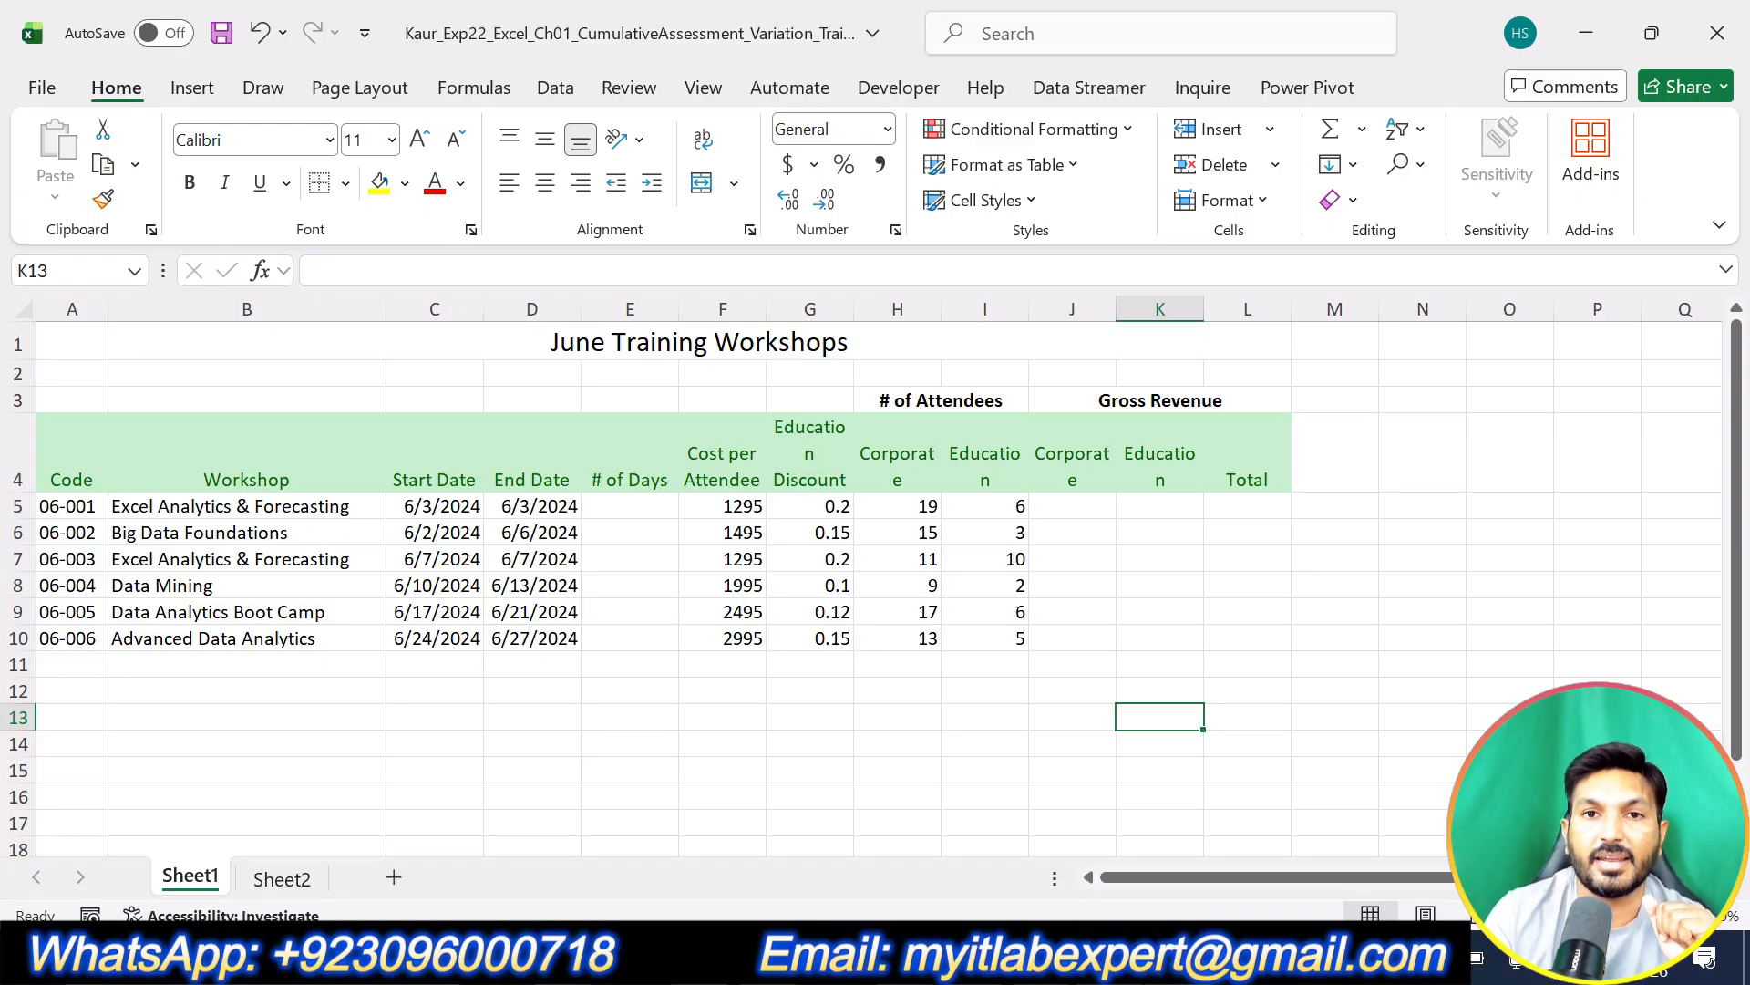
Step: In the Word instructions, undo the yellow highlight on step 10 and highlight the step 11 instructions about the number of days in yellow
key("alt+Tab")
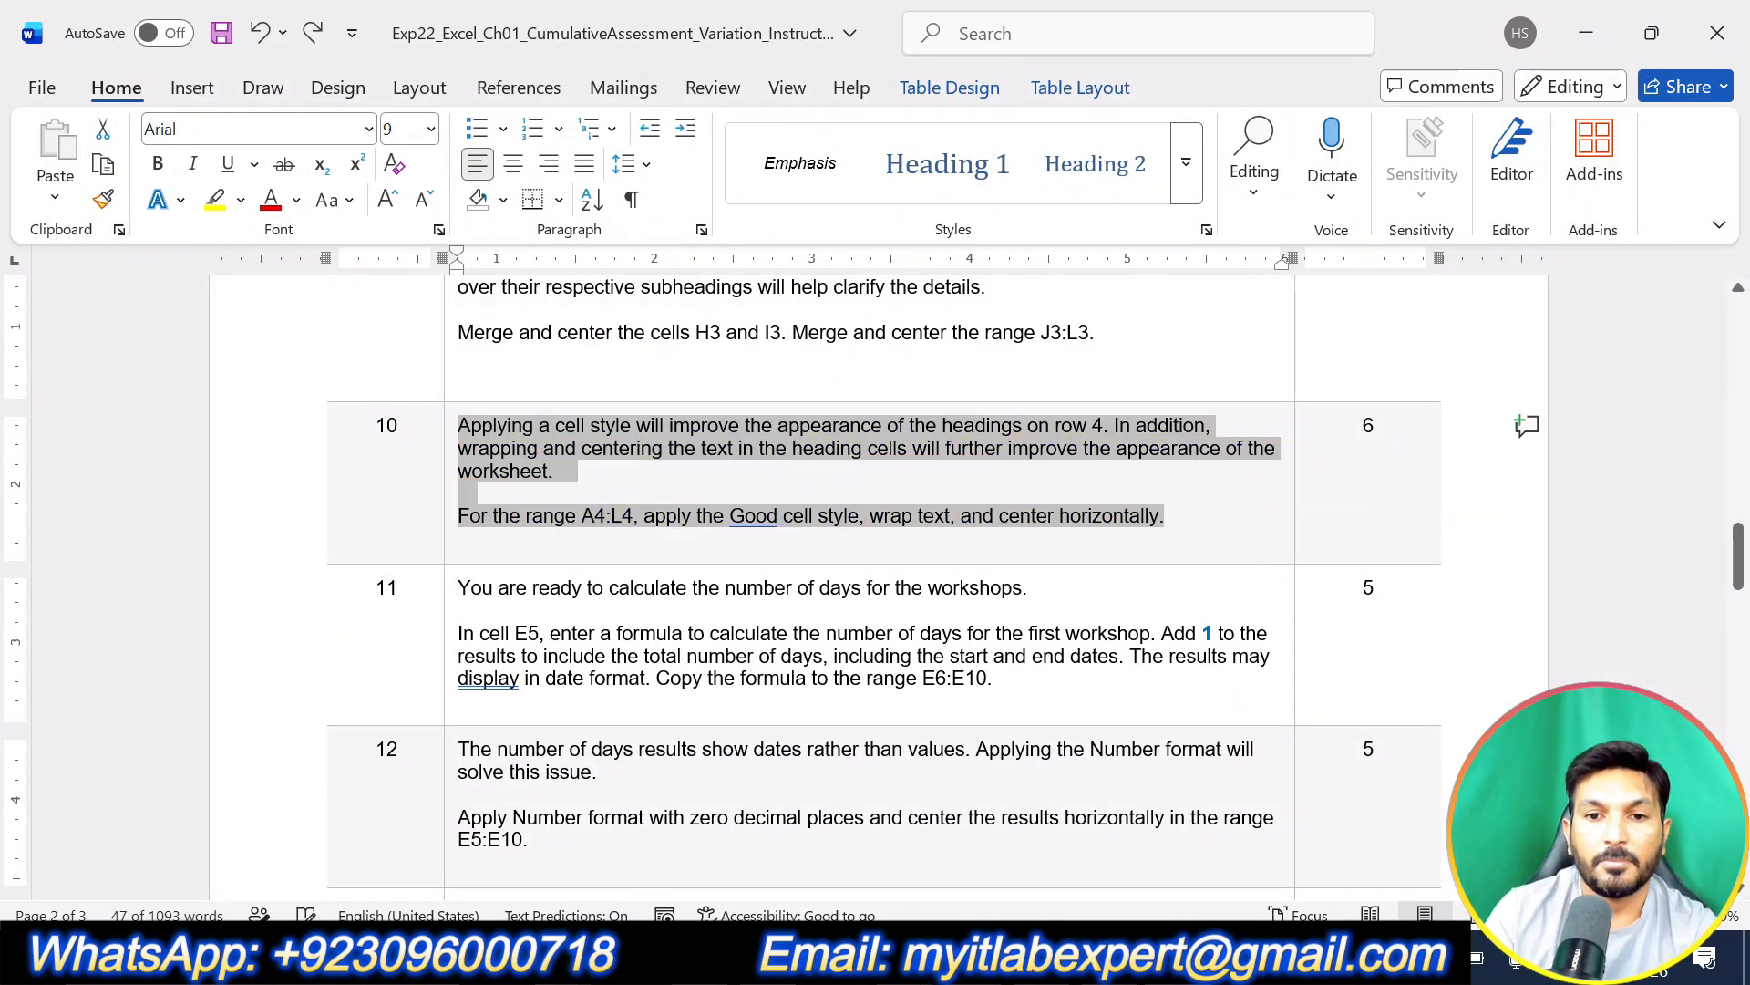
left_click_drag(1012, 679, 458, 587)
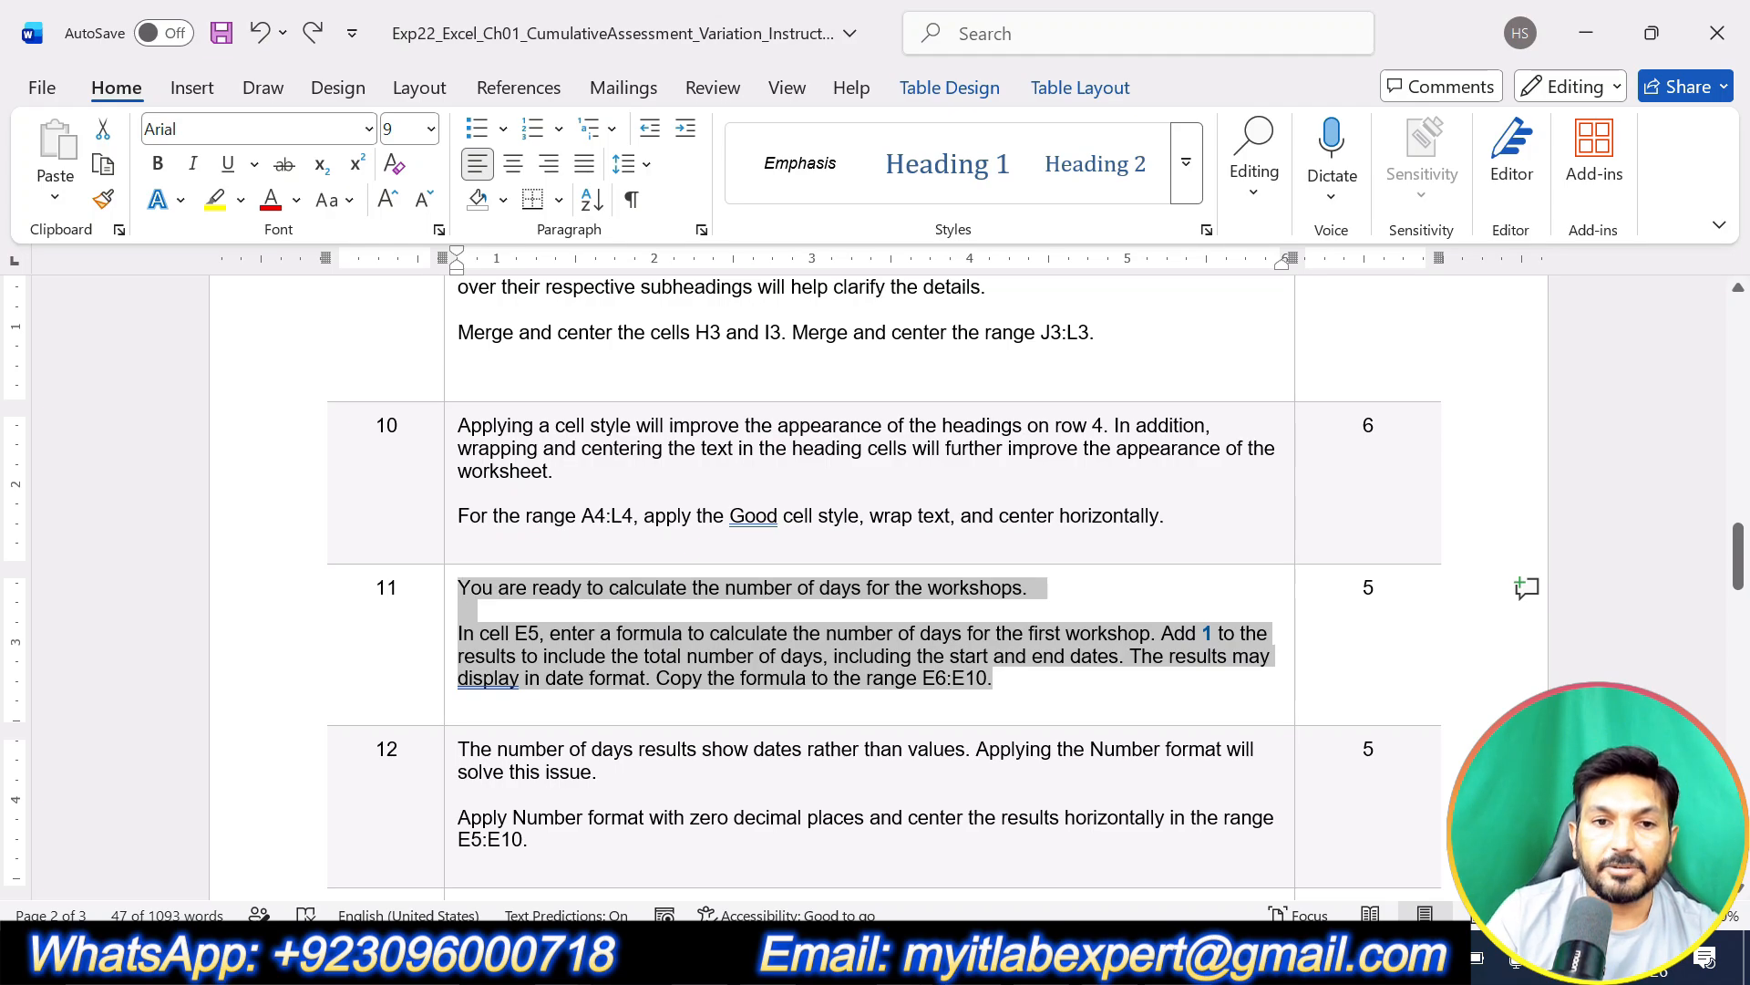
left_click(588, 533)
left_click(1048, 717)
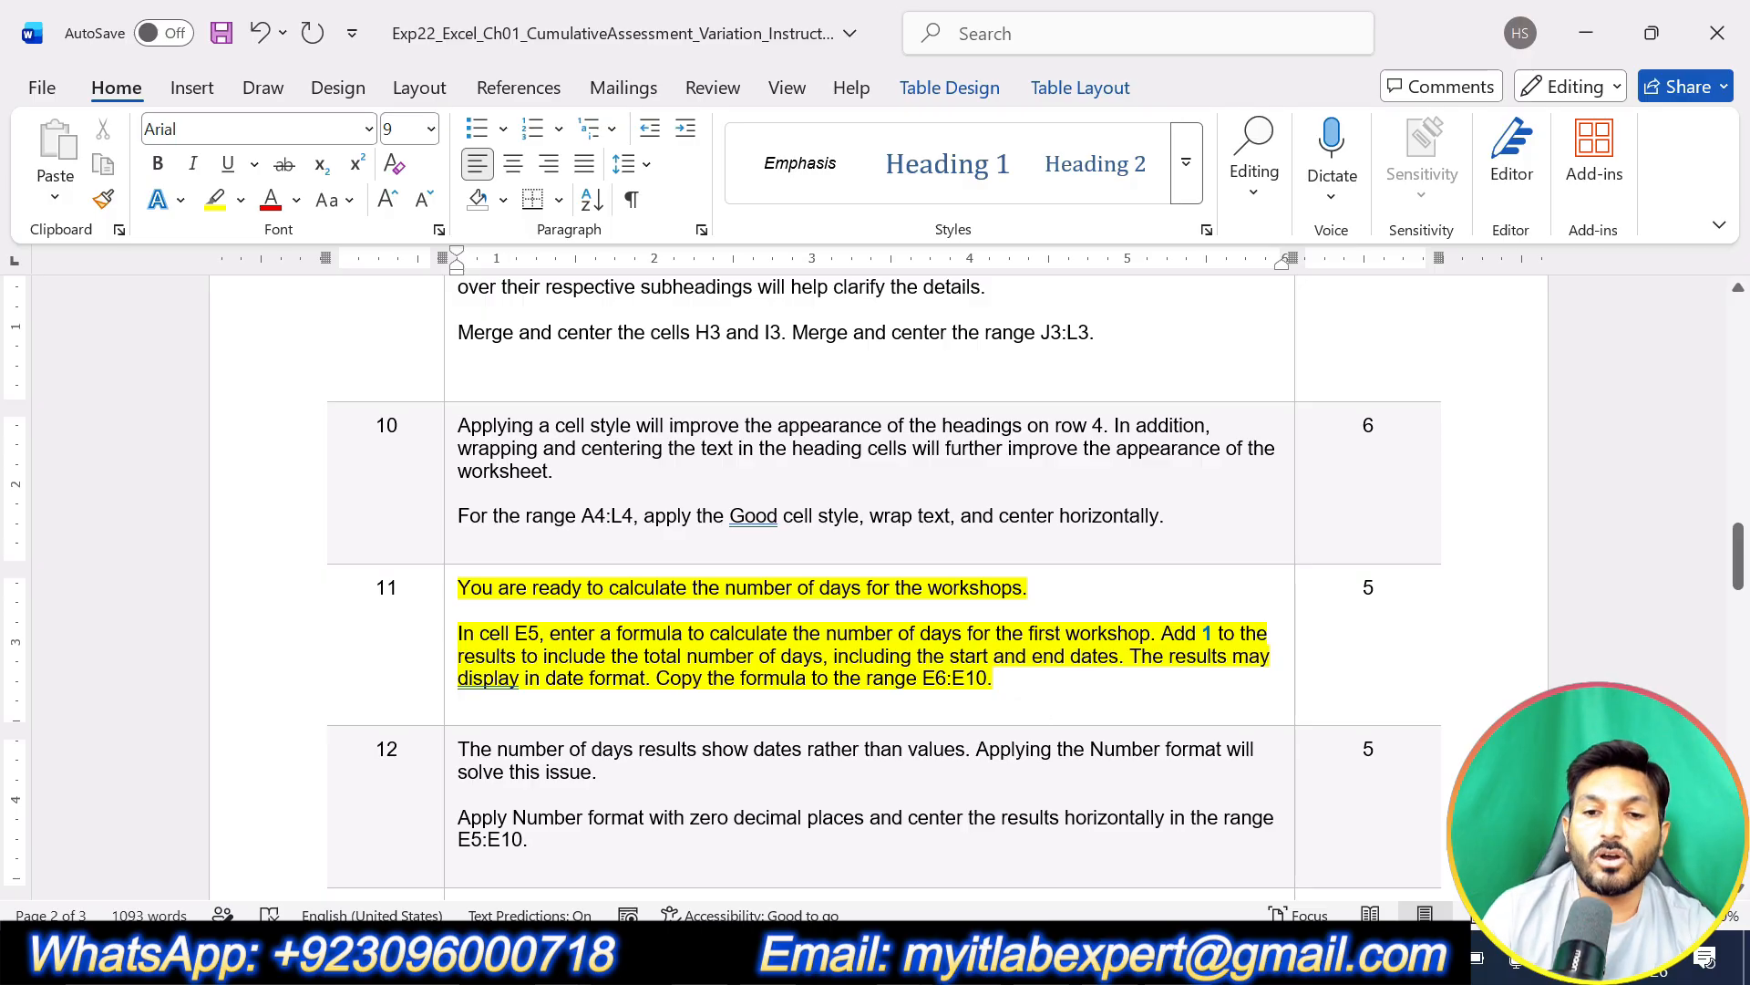
Step: In the Excel workbook, enter the formula =D5-C5 in cell E5 to subtract the start date from the end date
key("alt+Tab")
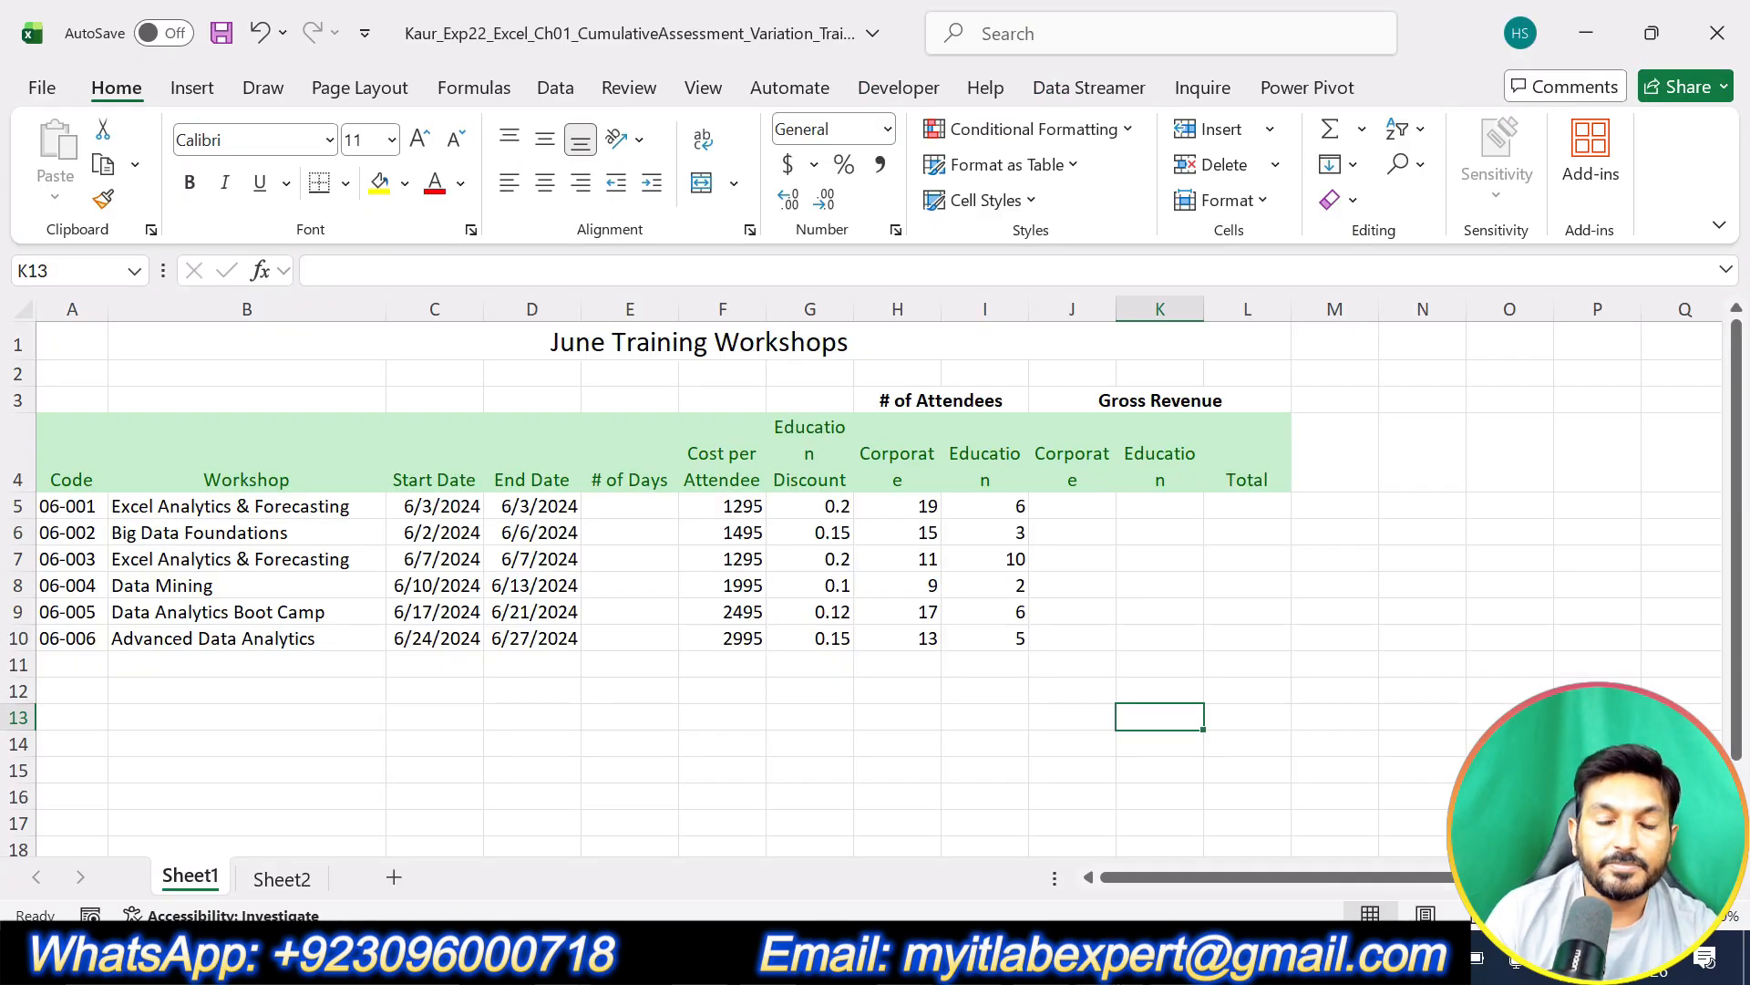
left_click(626, 507)
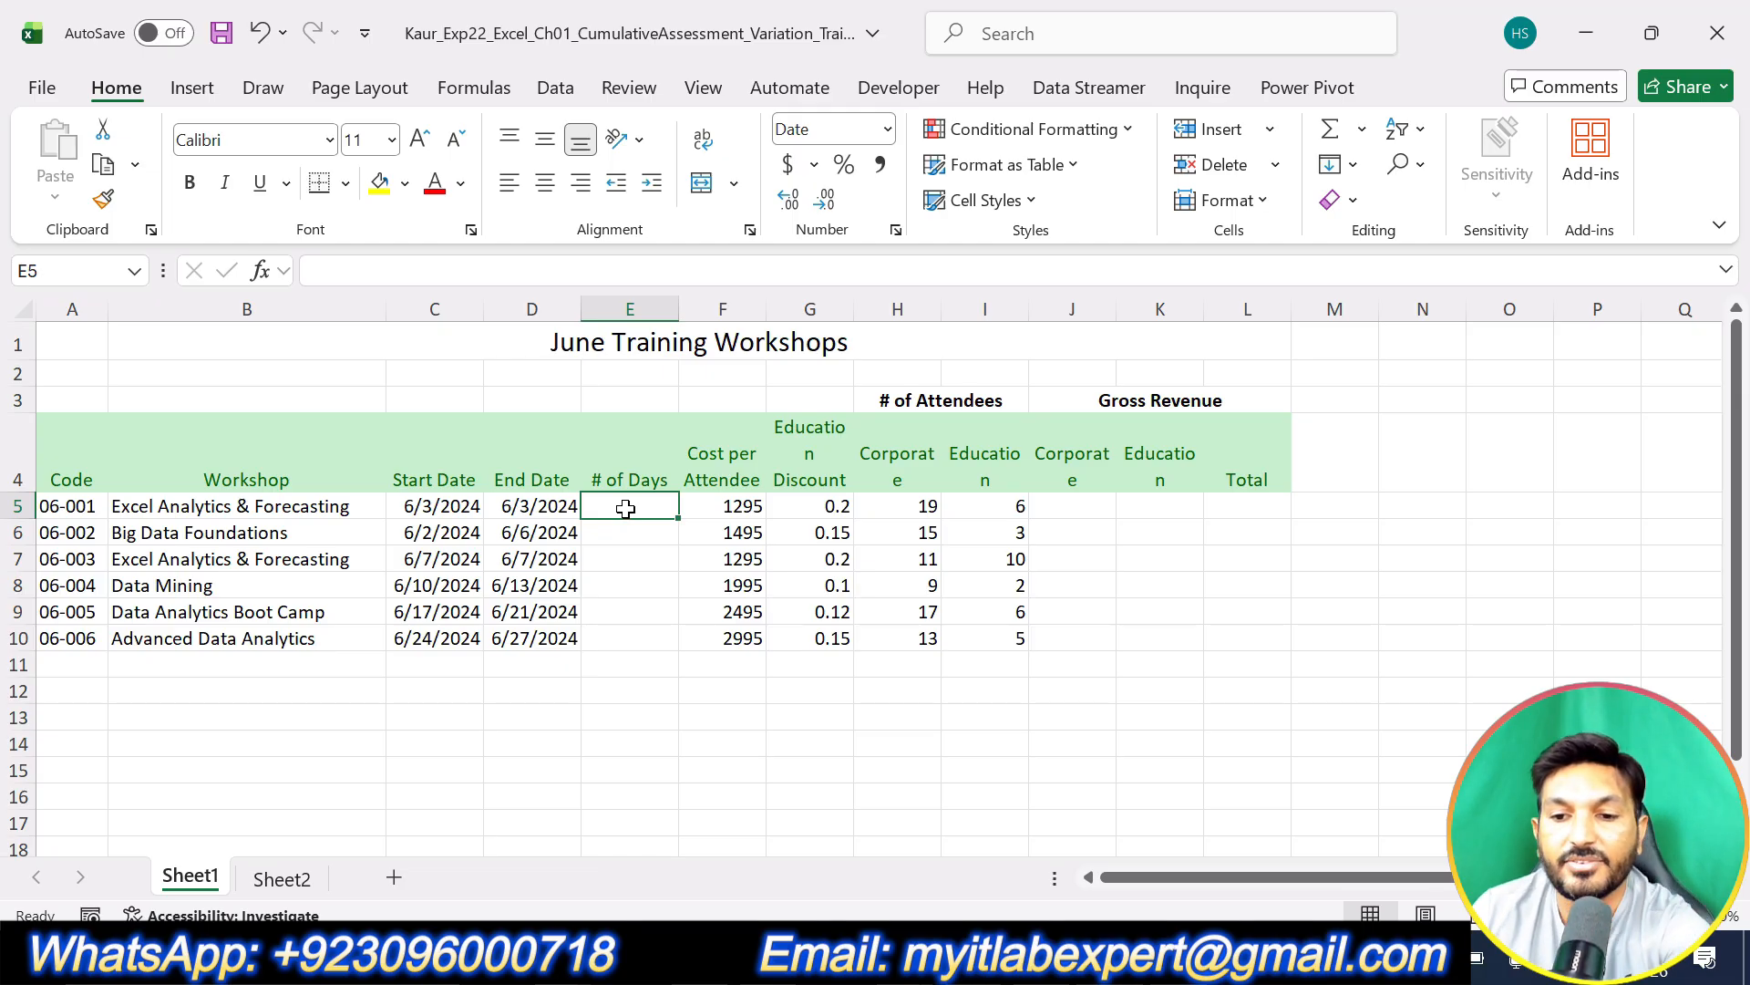
type("=")
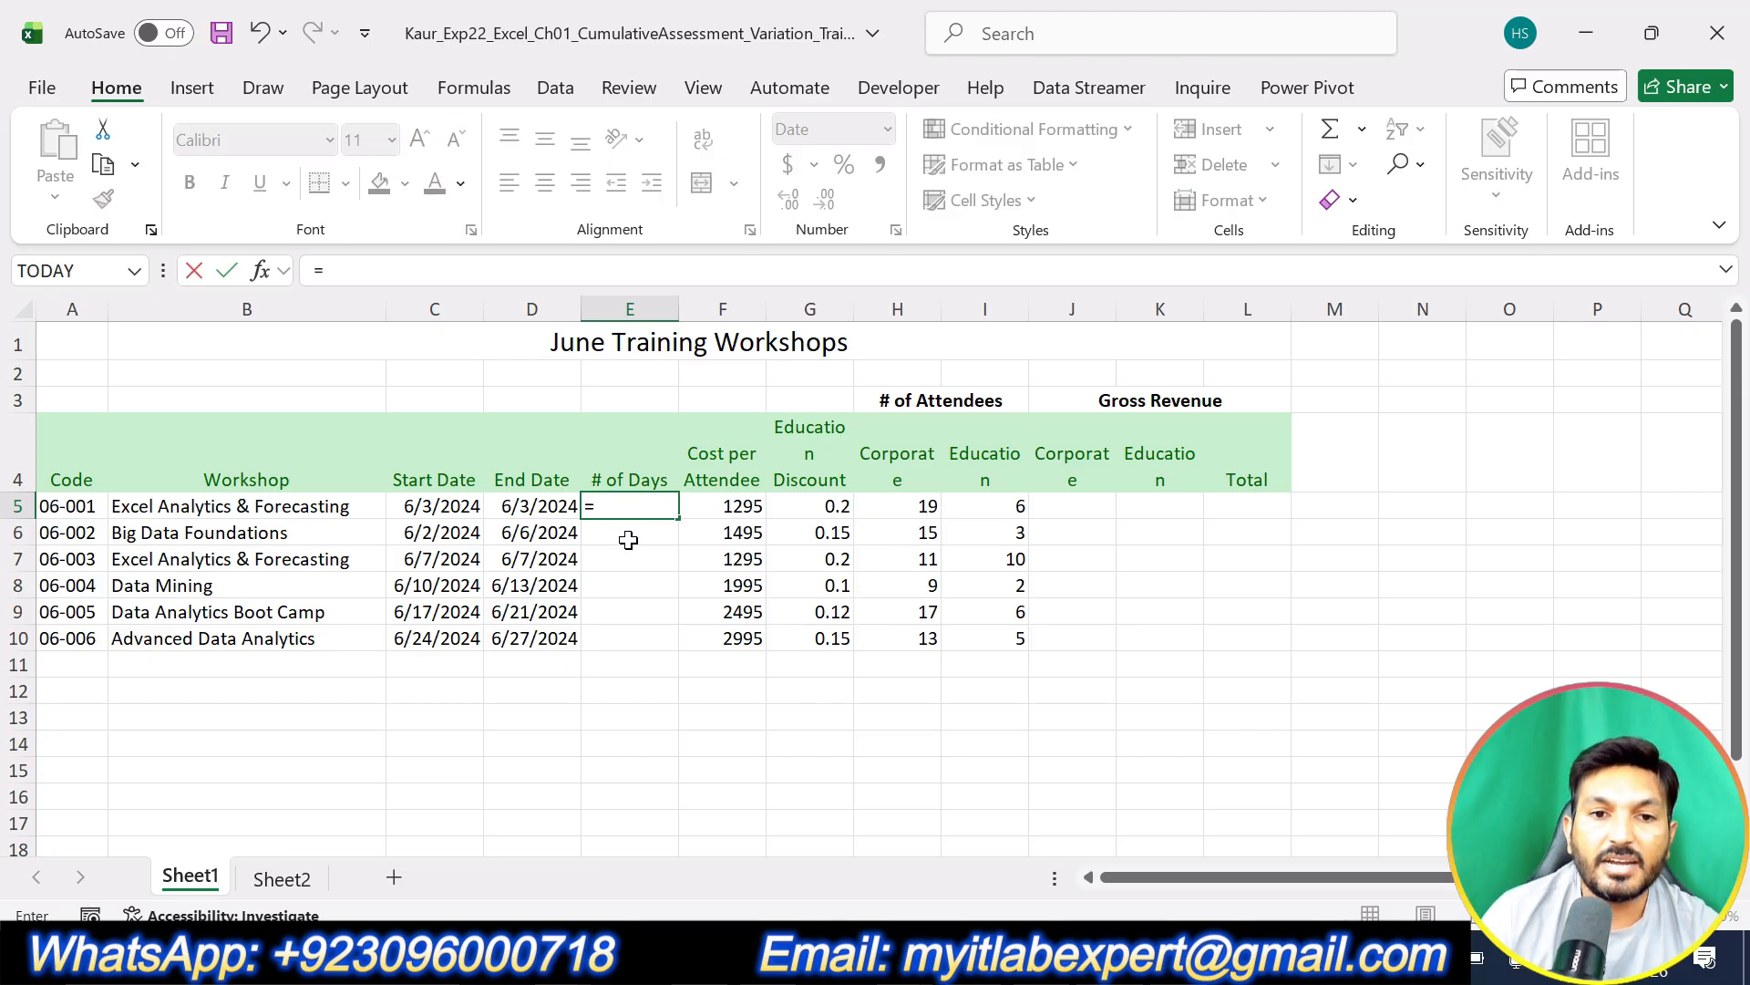
left_click(536, 508)
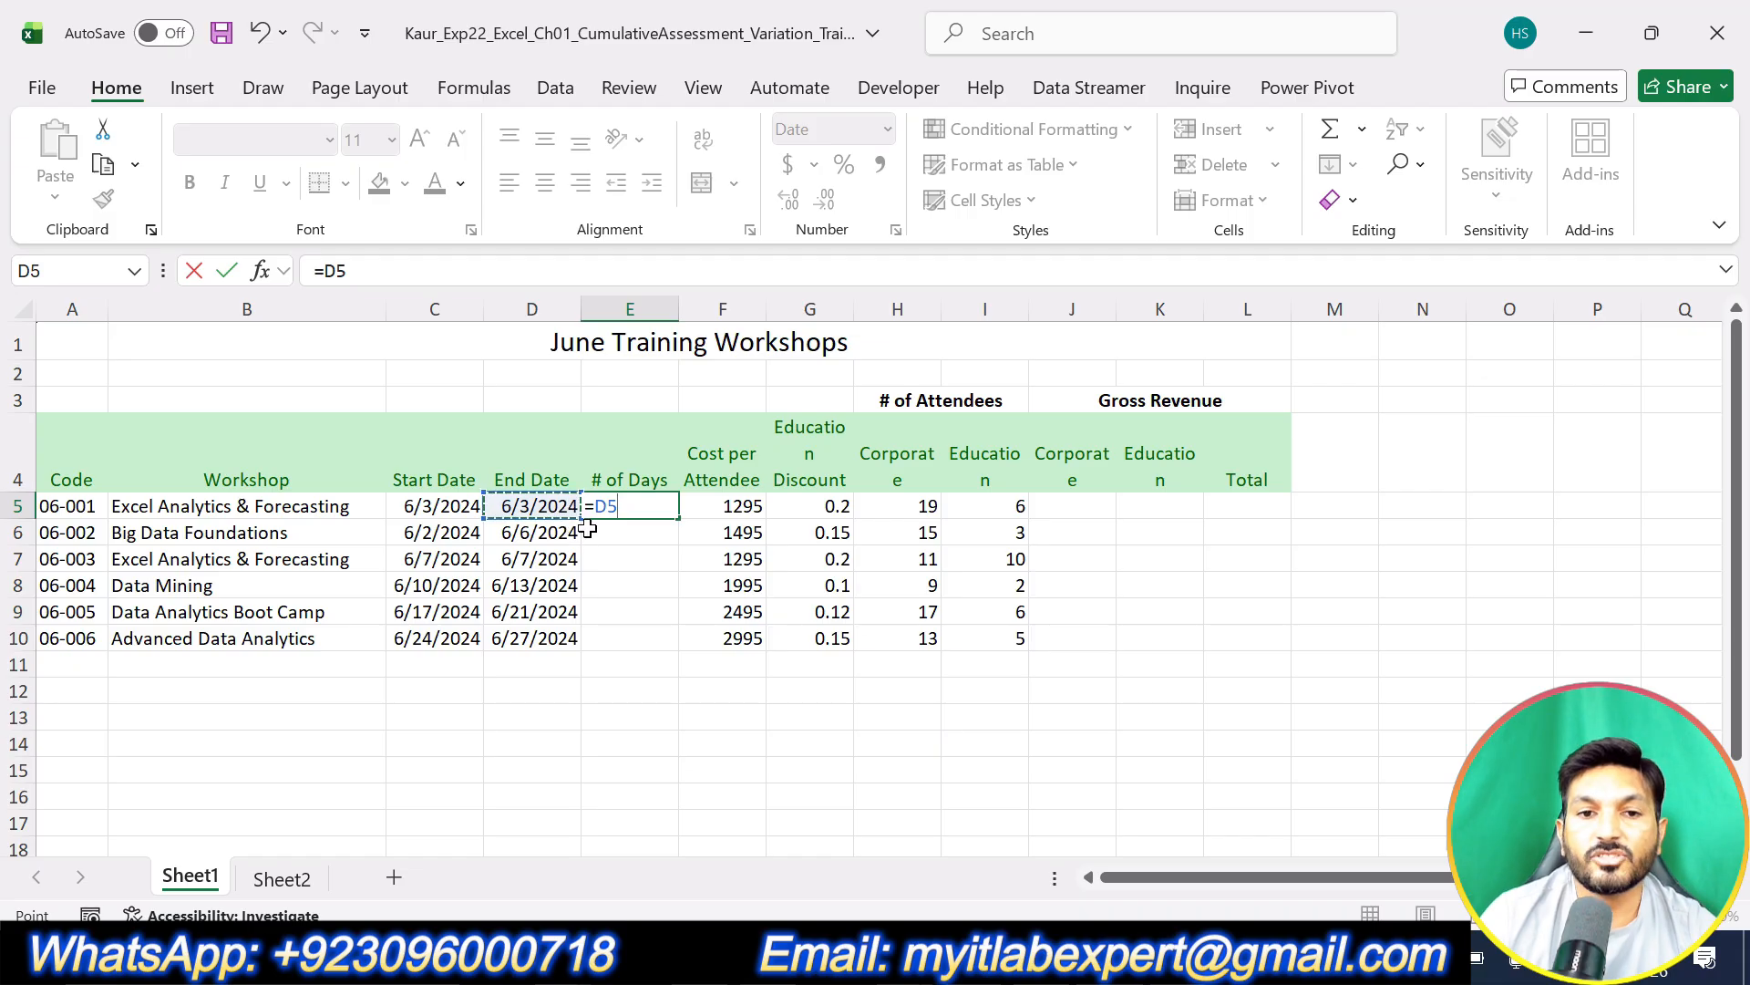
type("-")
left_click(460, 506)
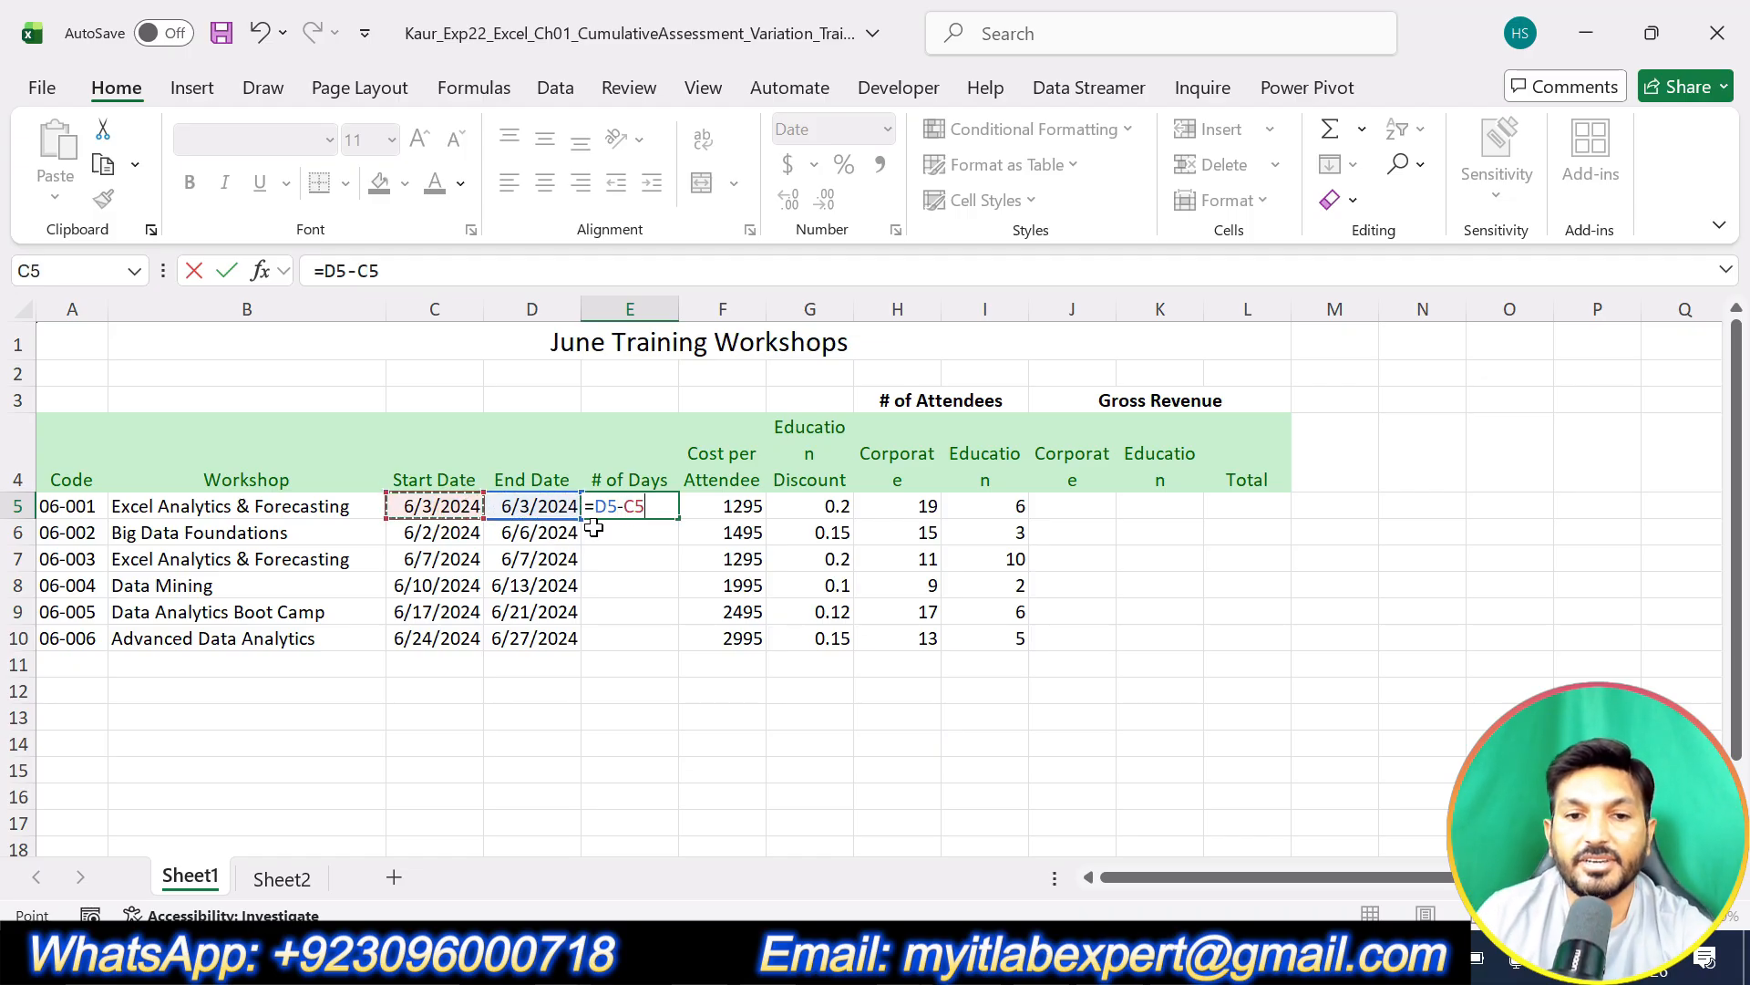
key("Return")
Step: Extend the # of Days formula in E5 to =D5-C5+1 and copy it to the range E6:E10
left_click(642, 507)
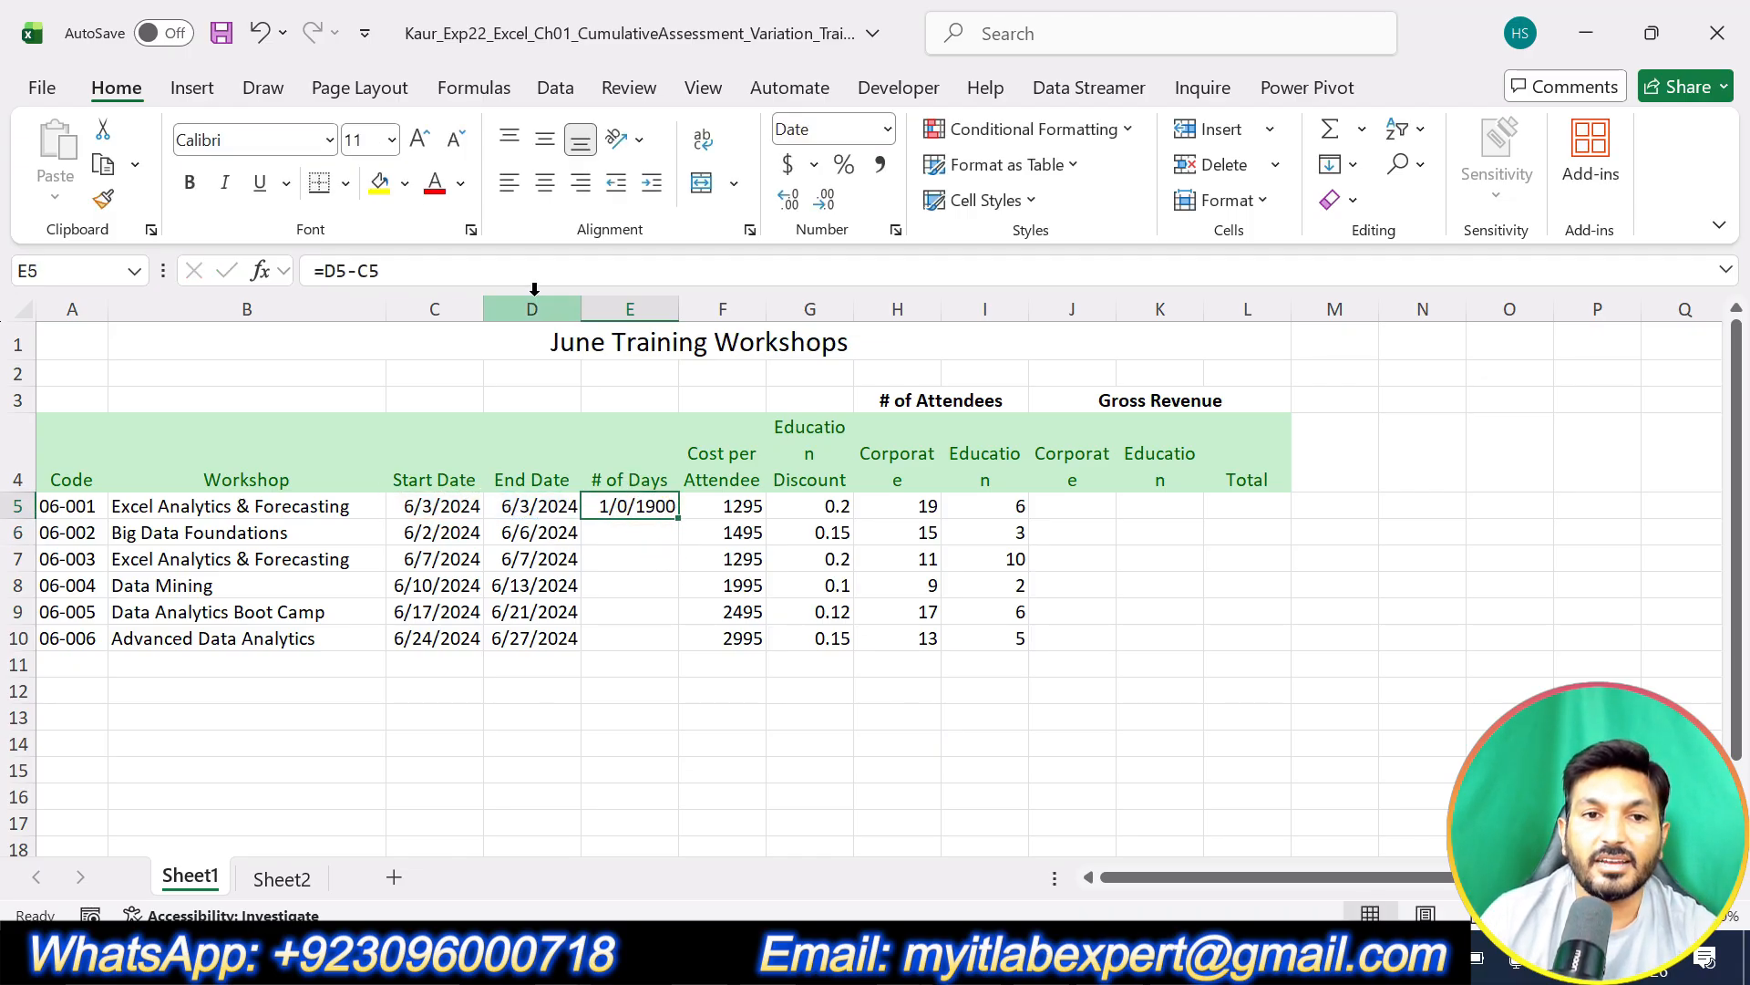
key("F2")
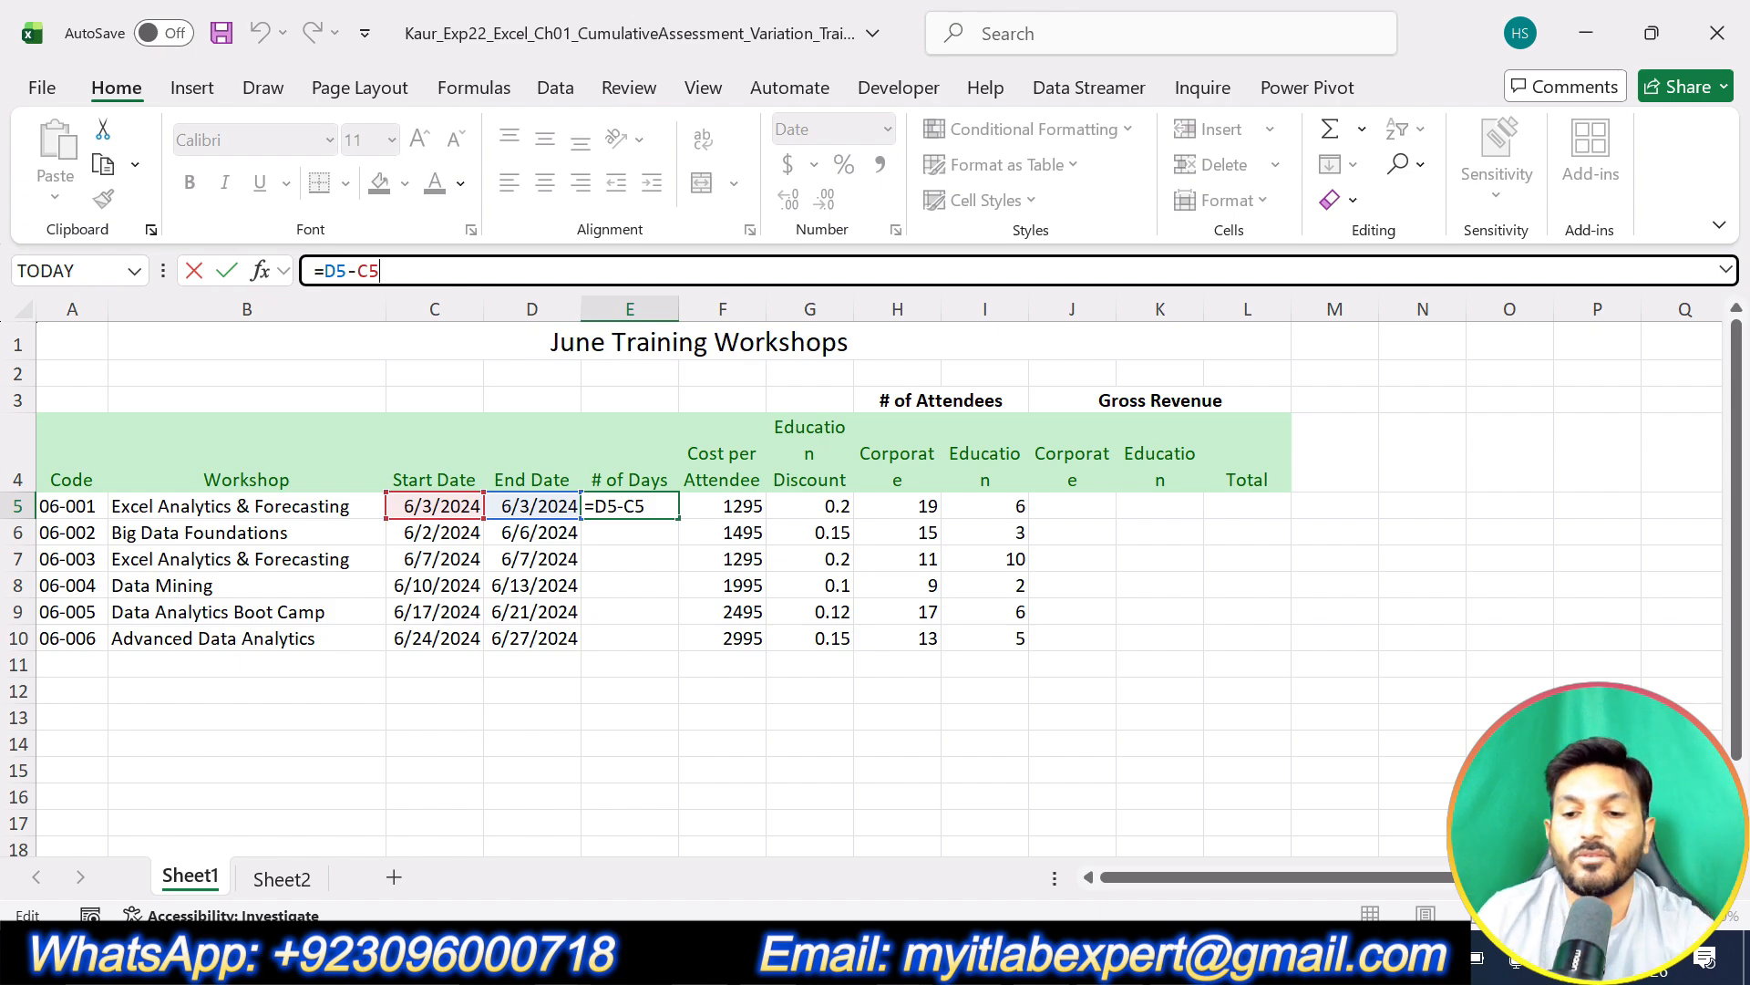
type("+")
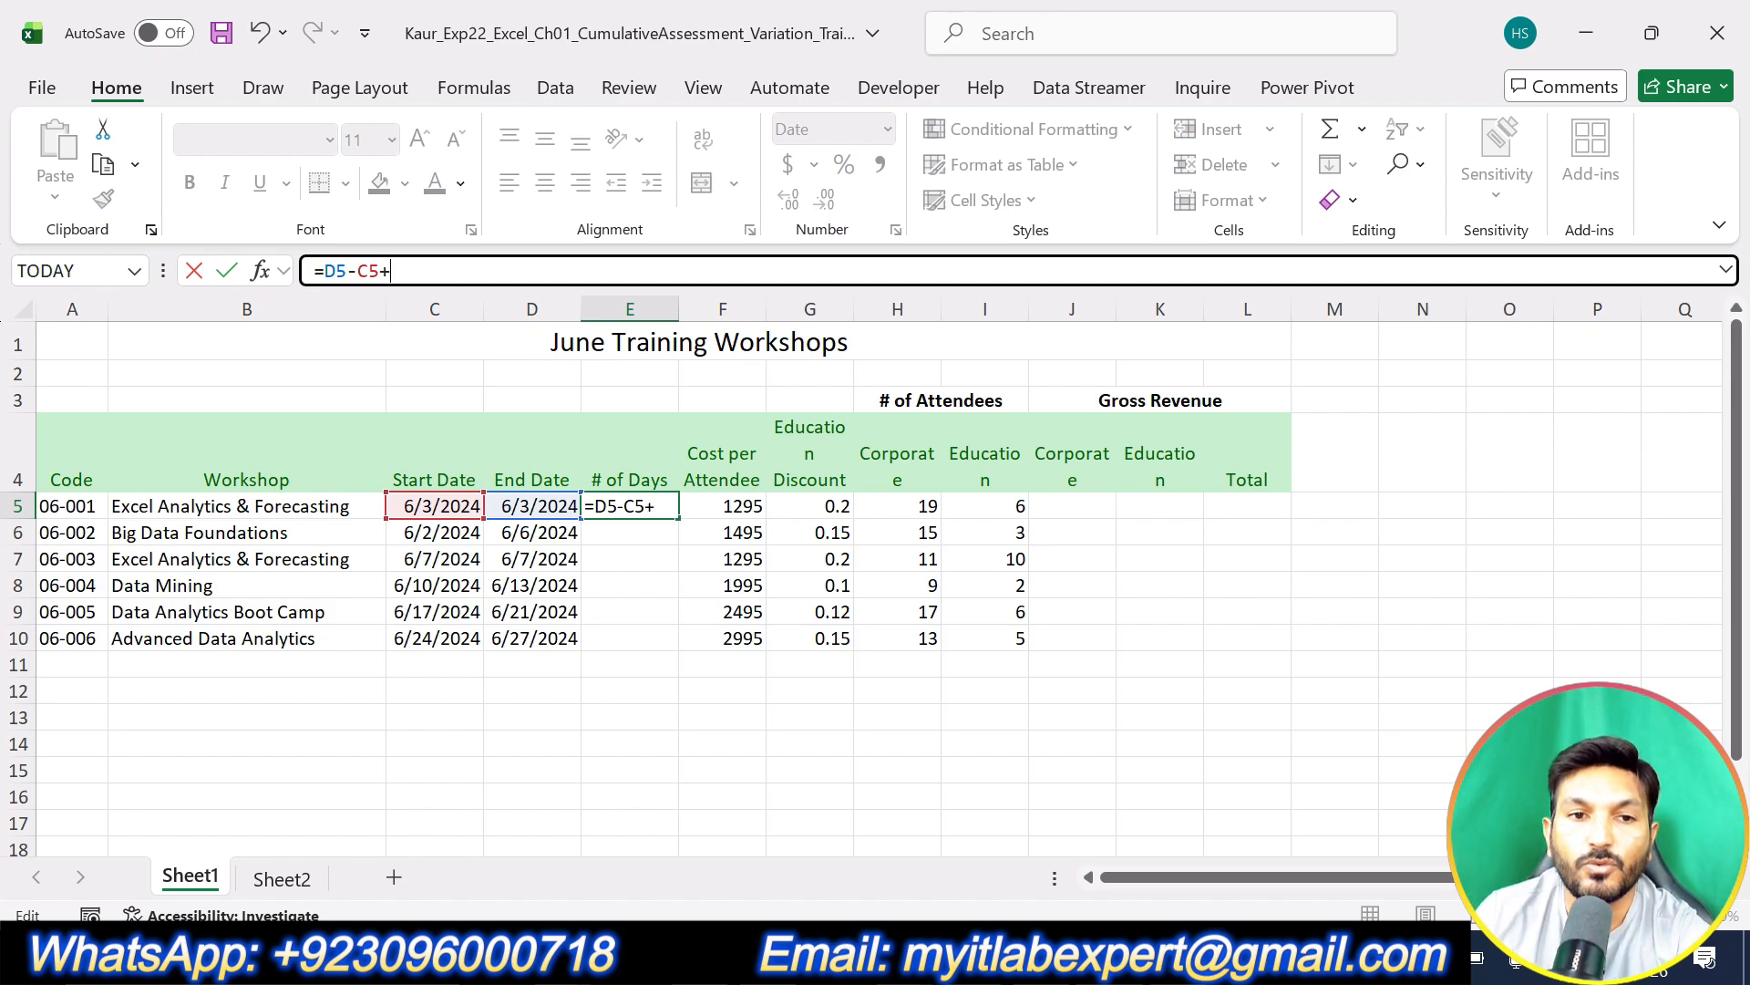
type("1")
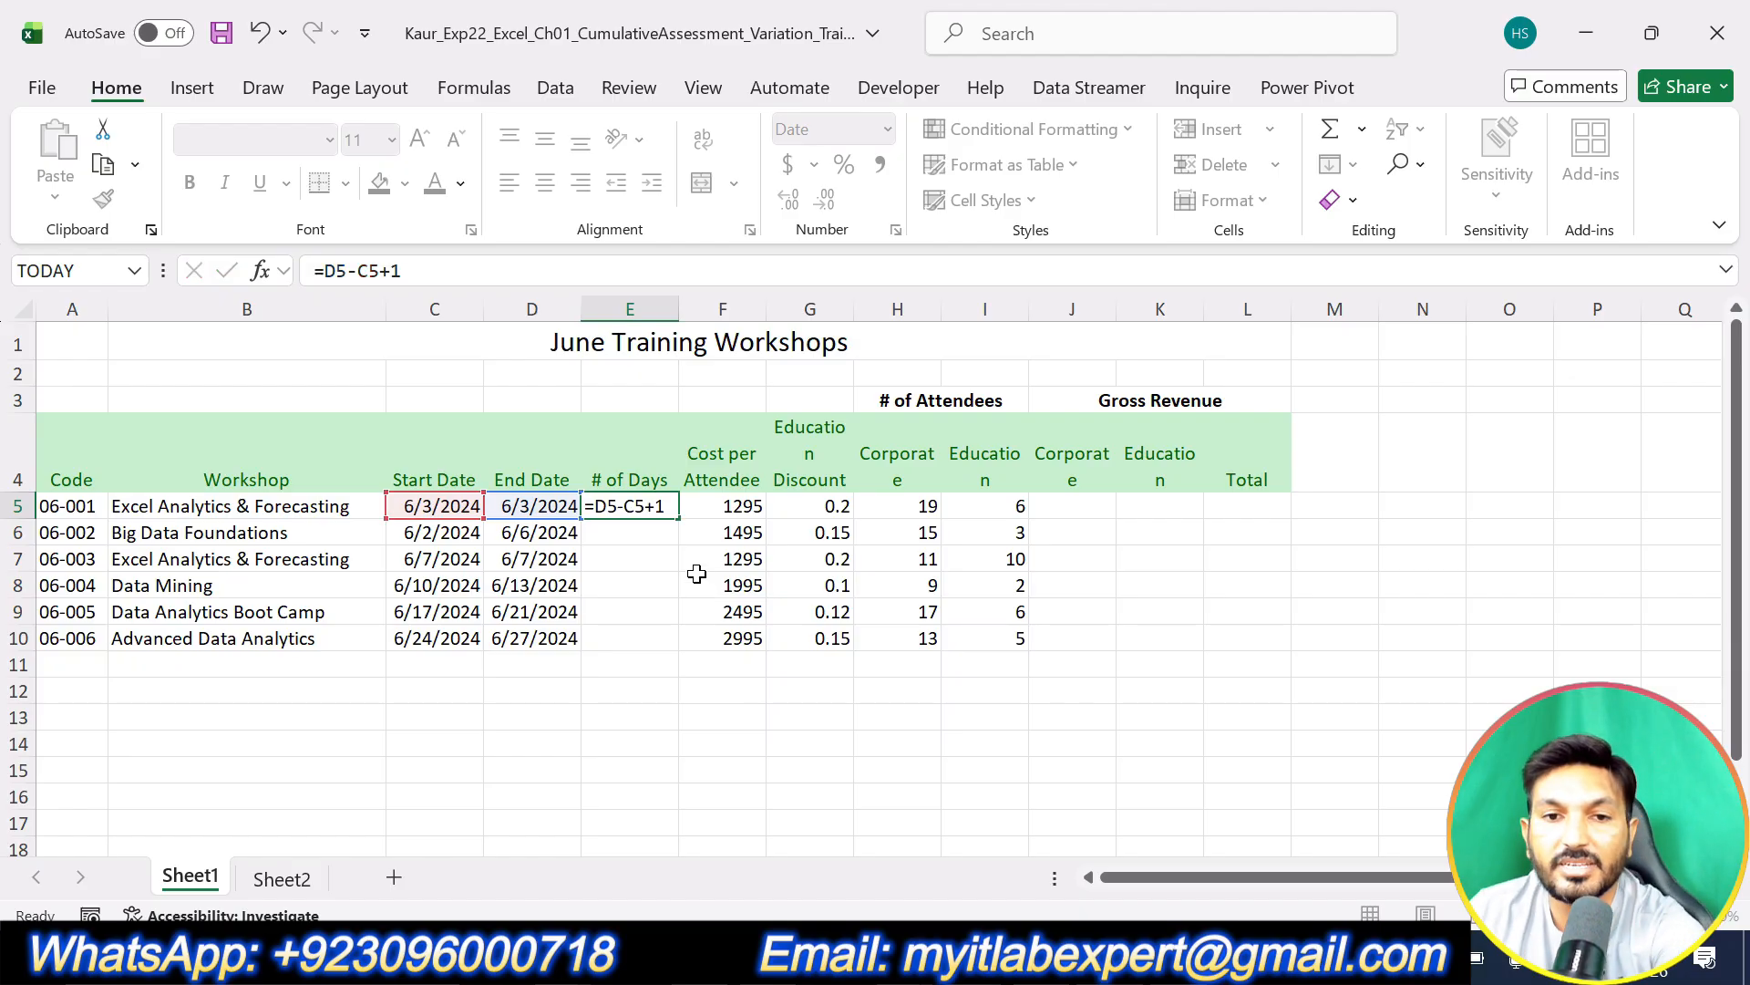
key("Return")
left_click(668, 509)
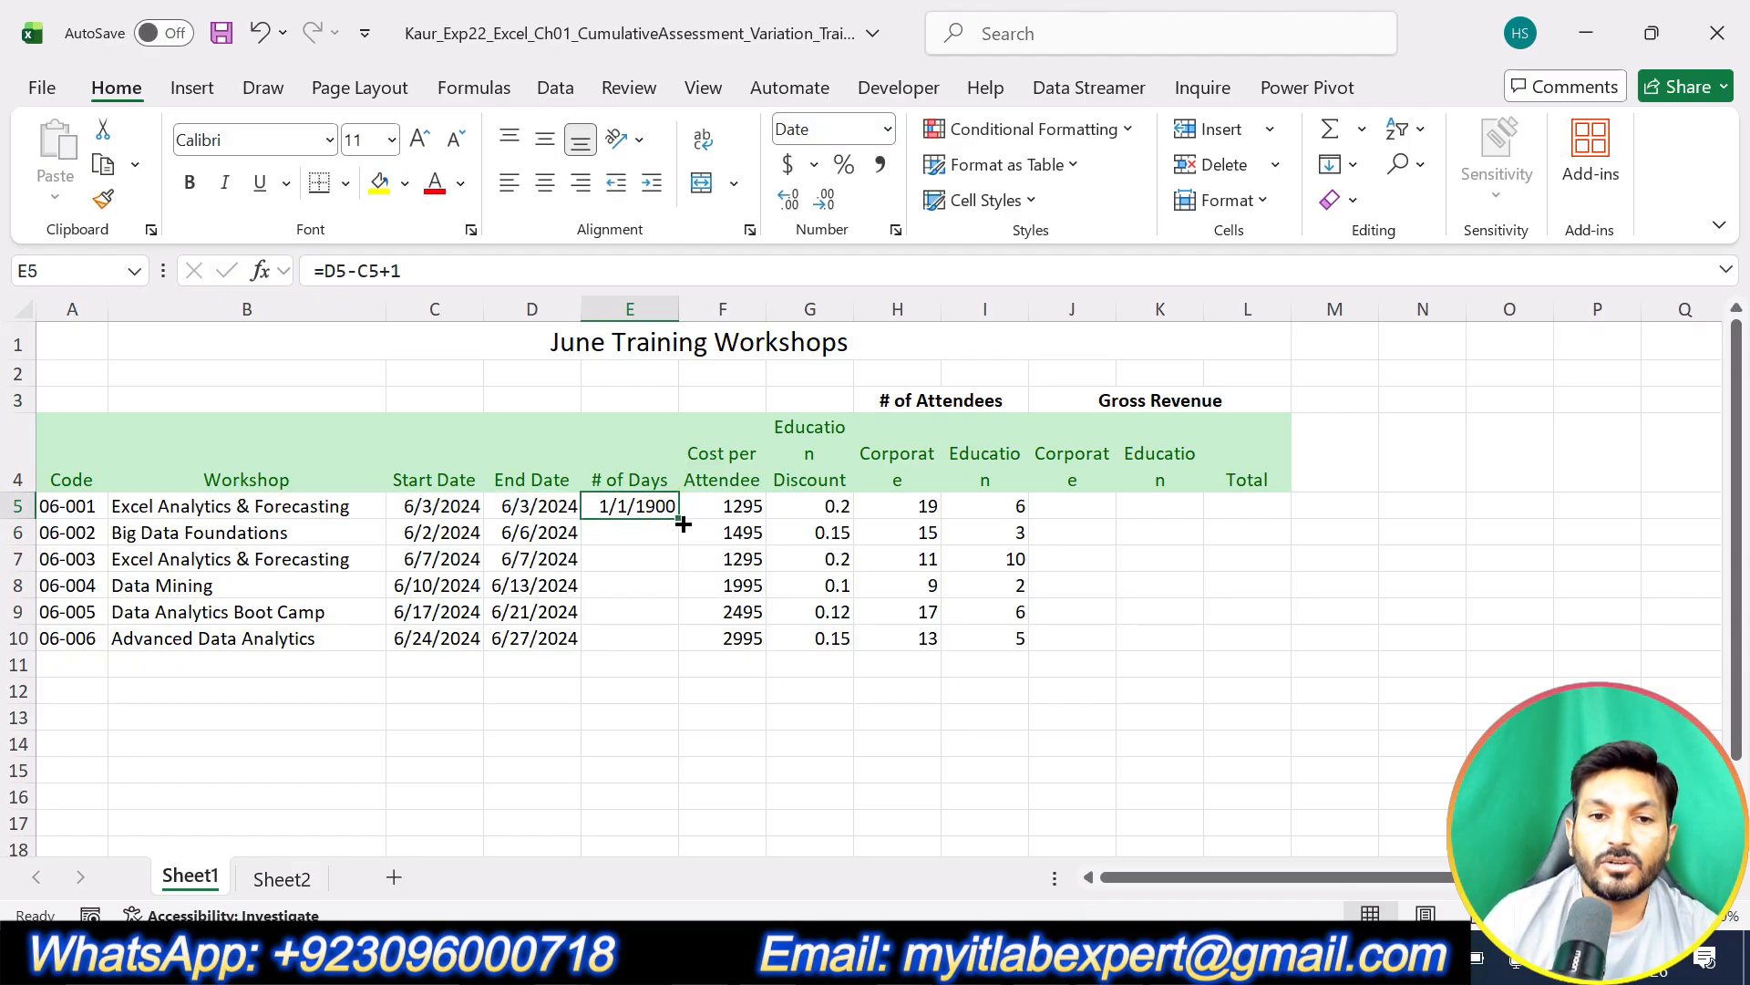
left_click_drag(679, 518, 694, 661)
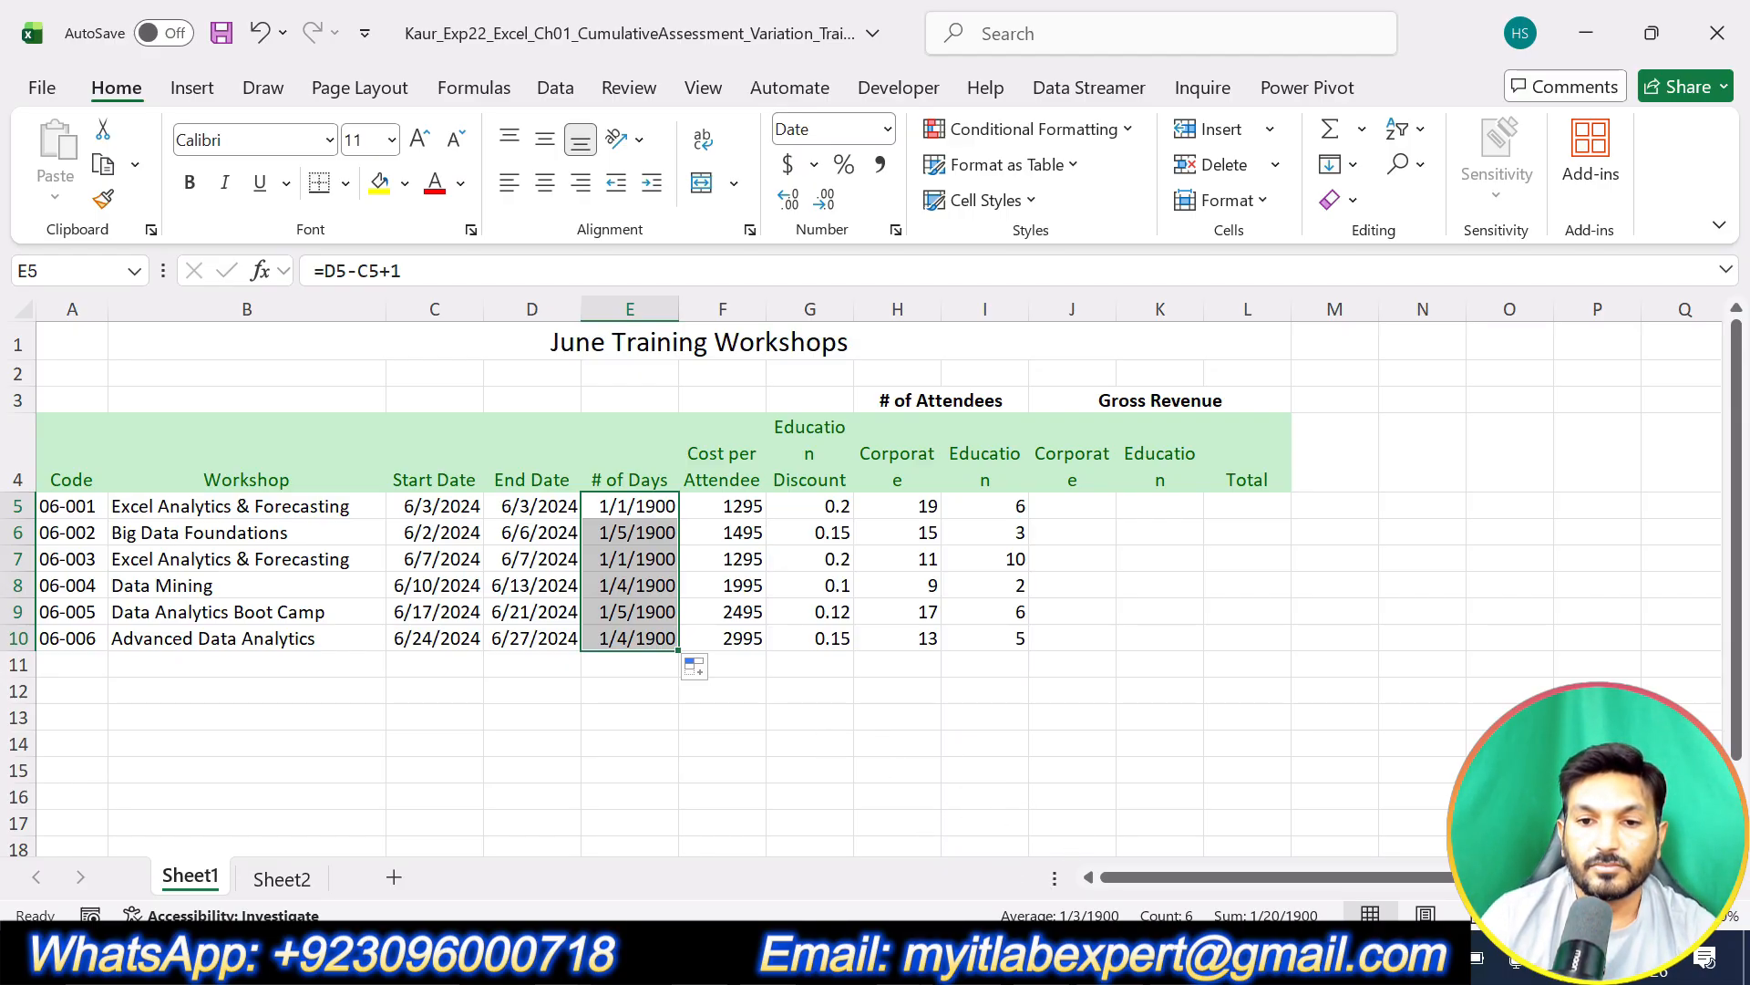
Step: Check step 11 in Word, change the Excel formula in E5 to =(D5-C5)+1, and copy it to E6:E10
key("alt+Tab")
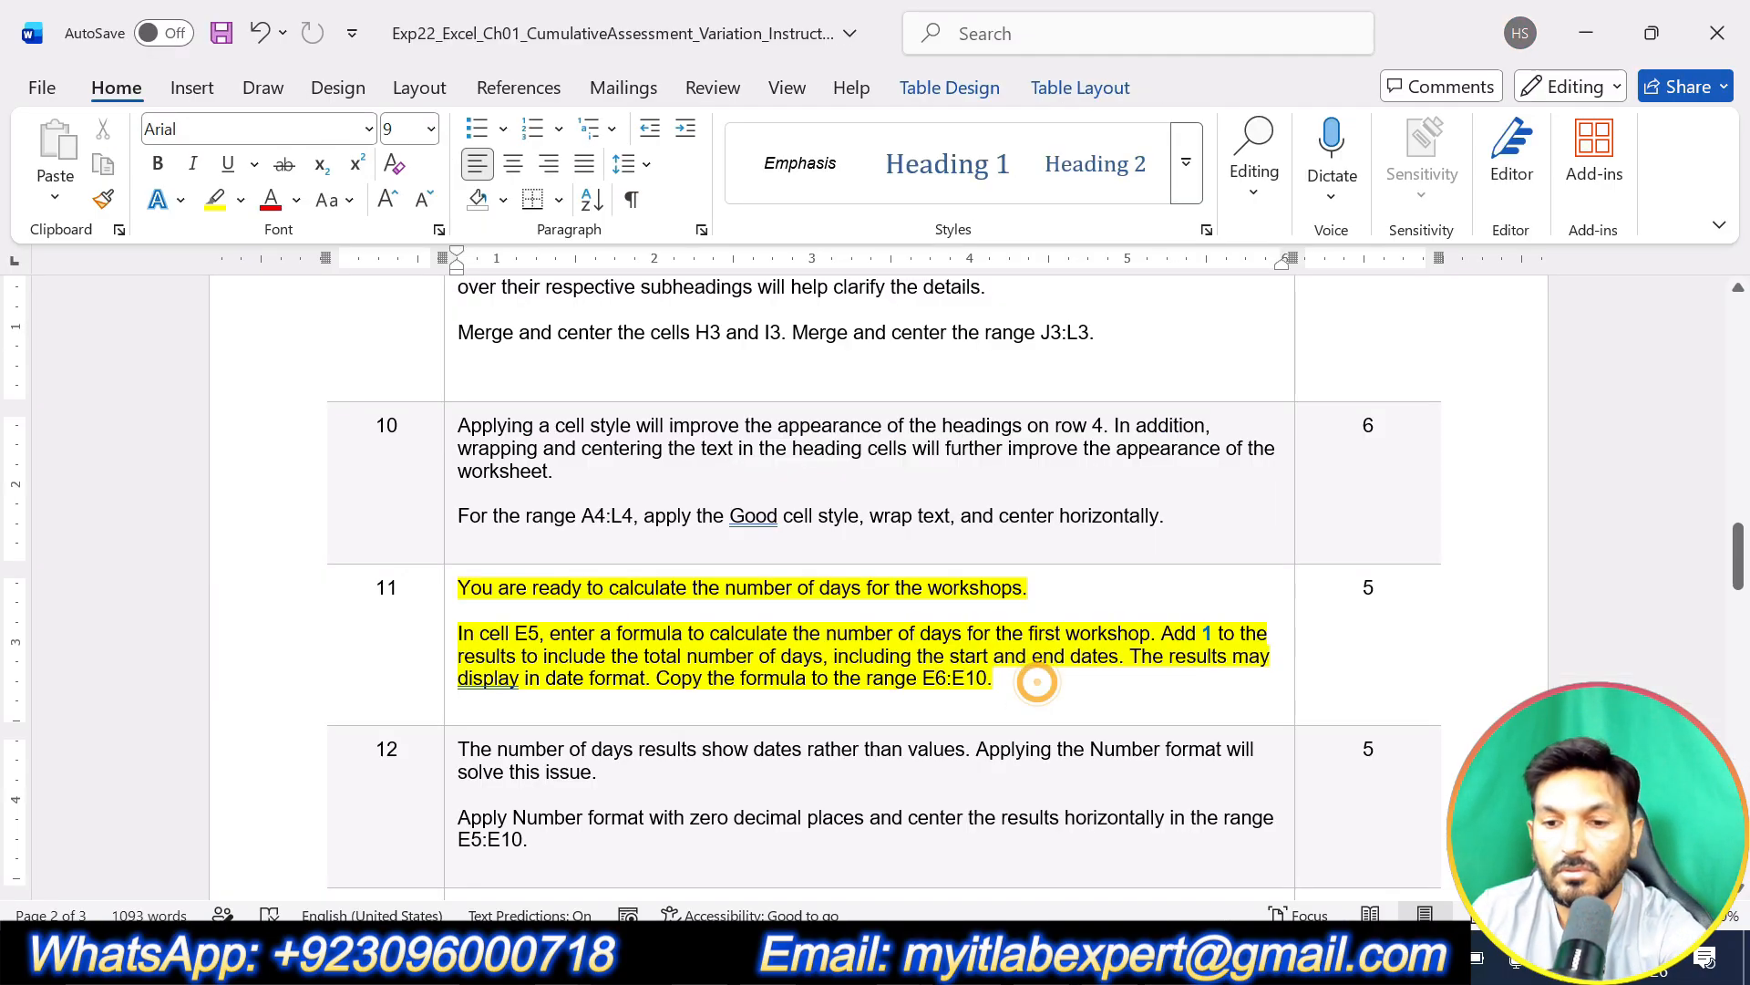
key("alt+Tab")
key("F2")
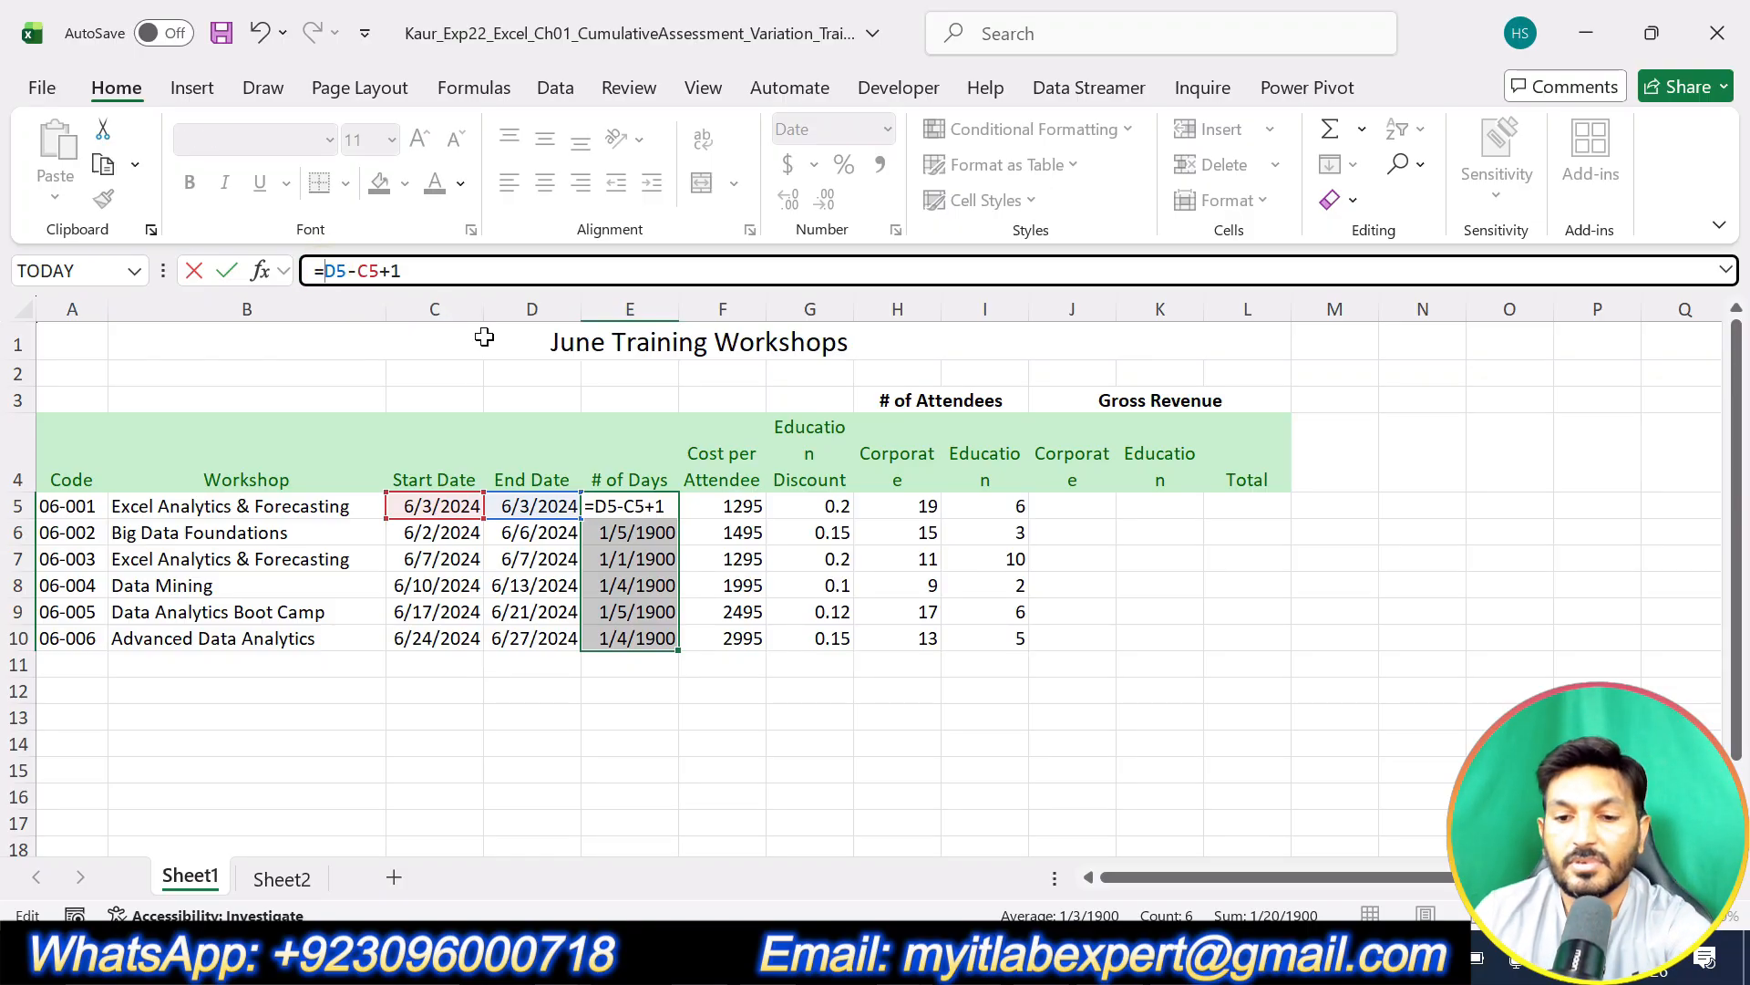
type("(")
left_click(391, 270)
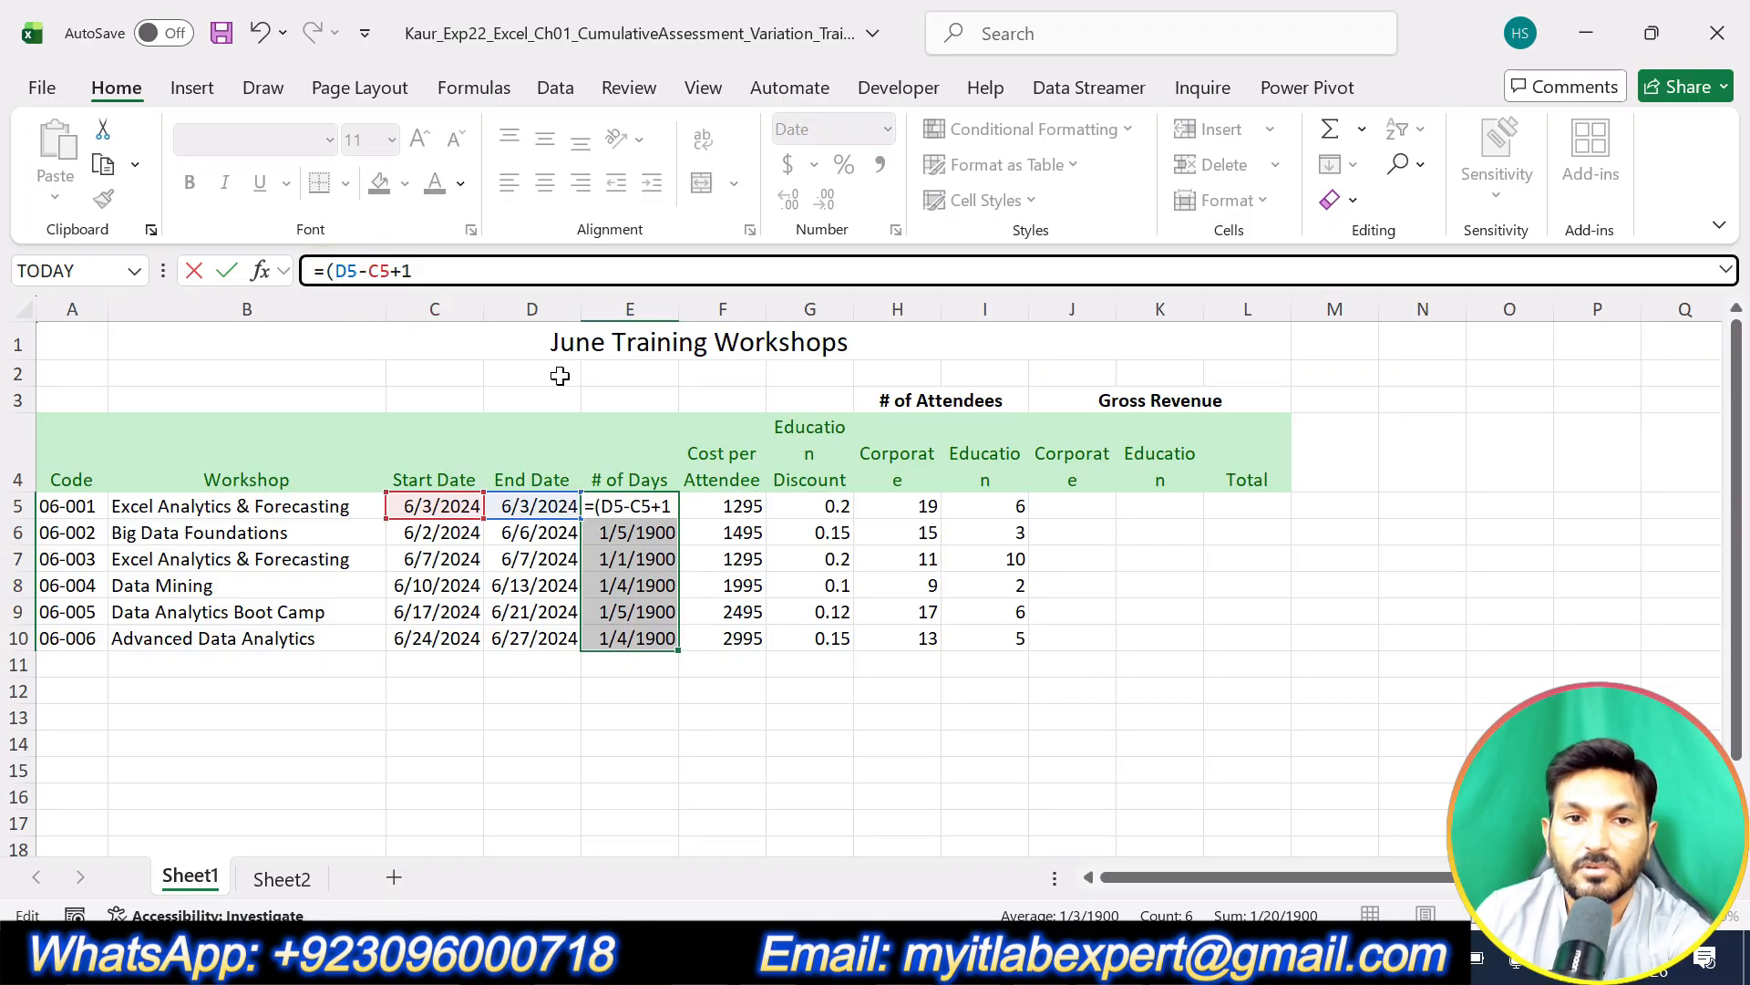
type(")")
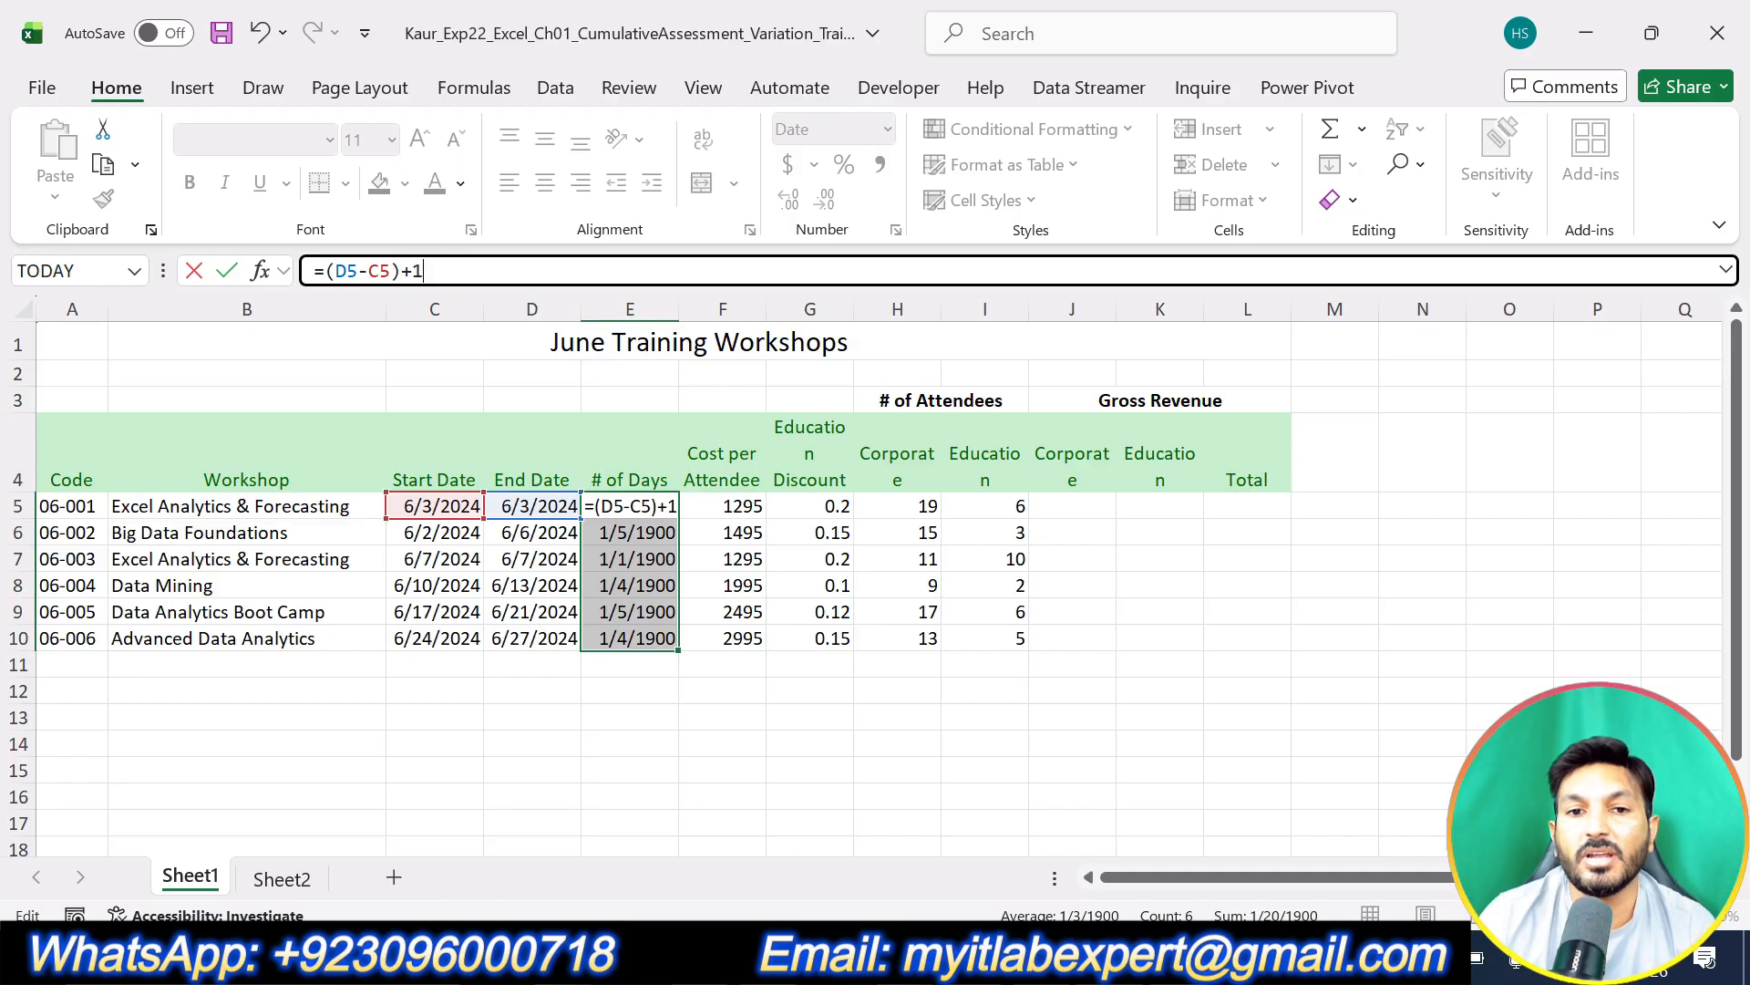
key("Return")
left_click(664, 505)
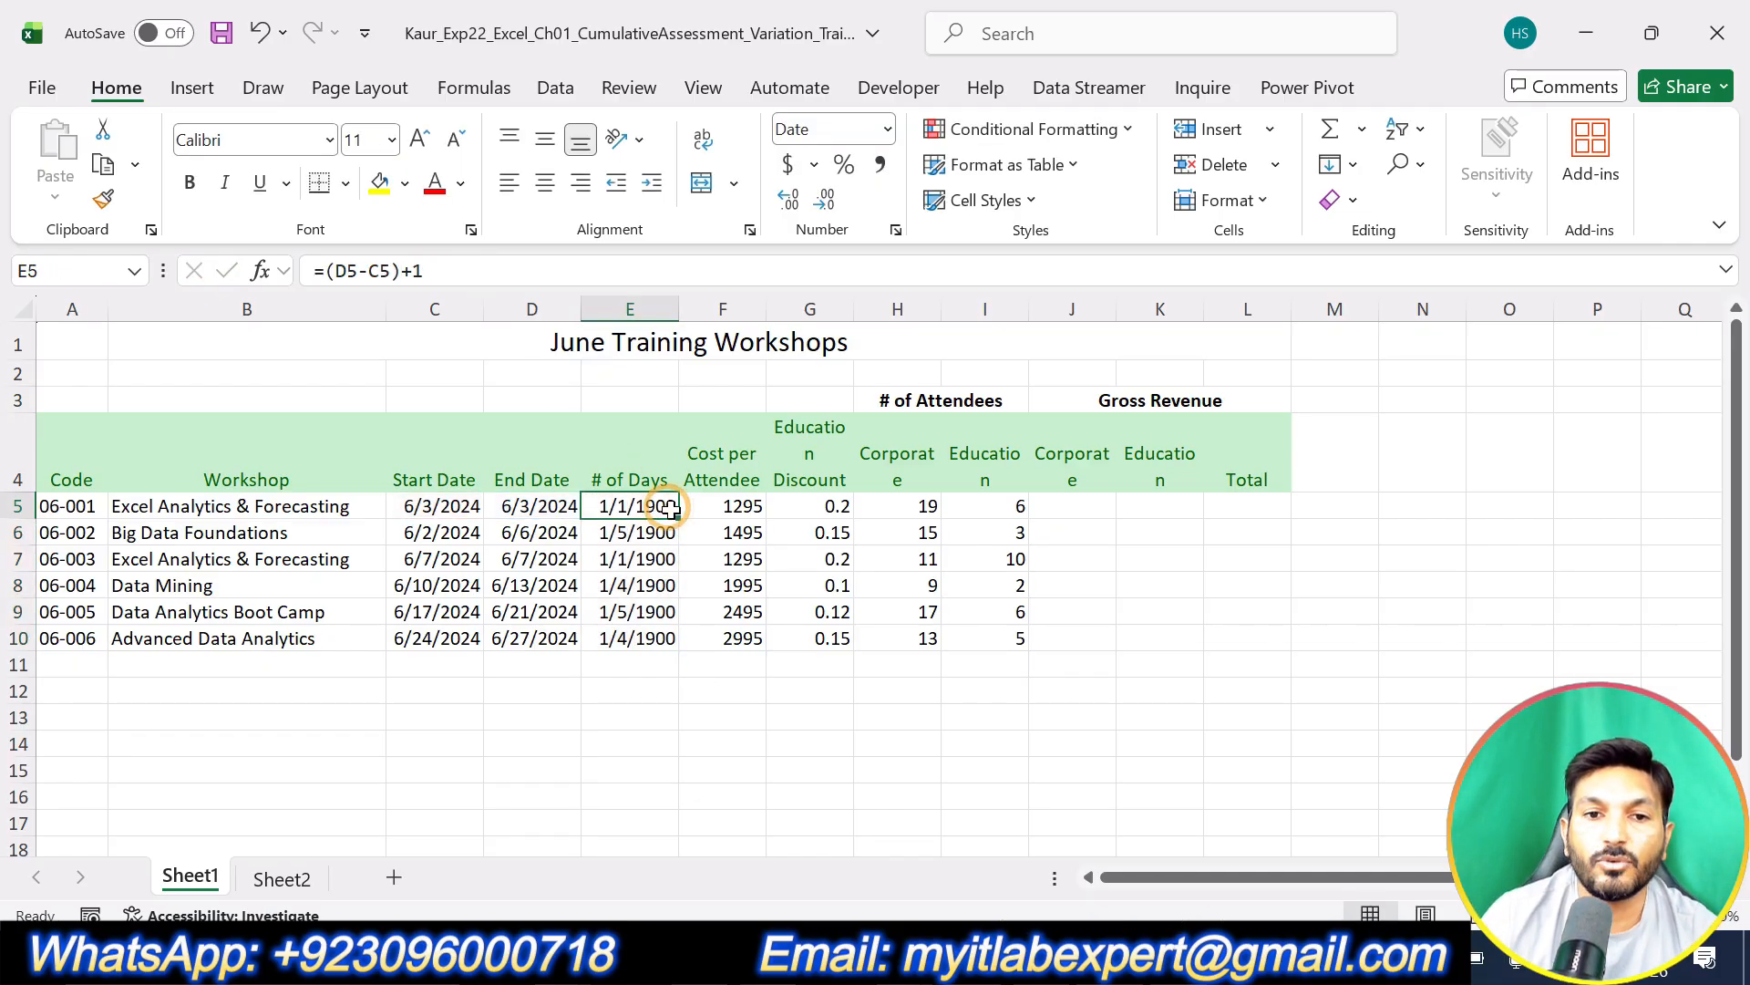
left_click_drag(678, 525, 680, 641)
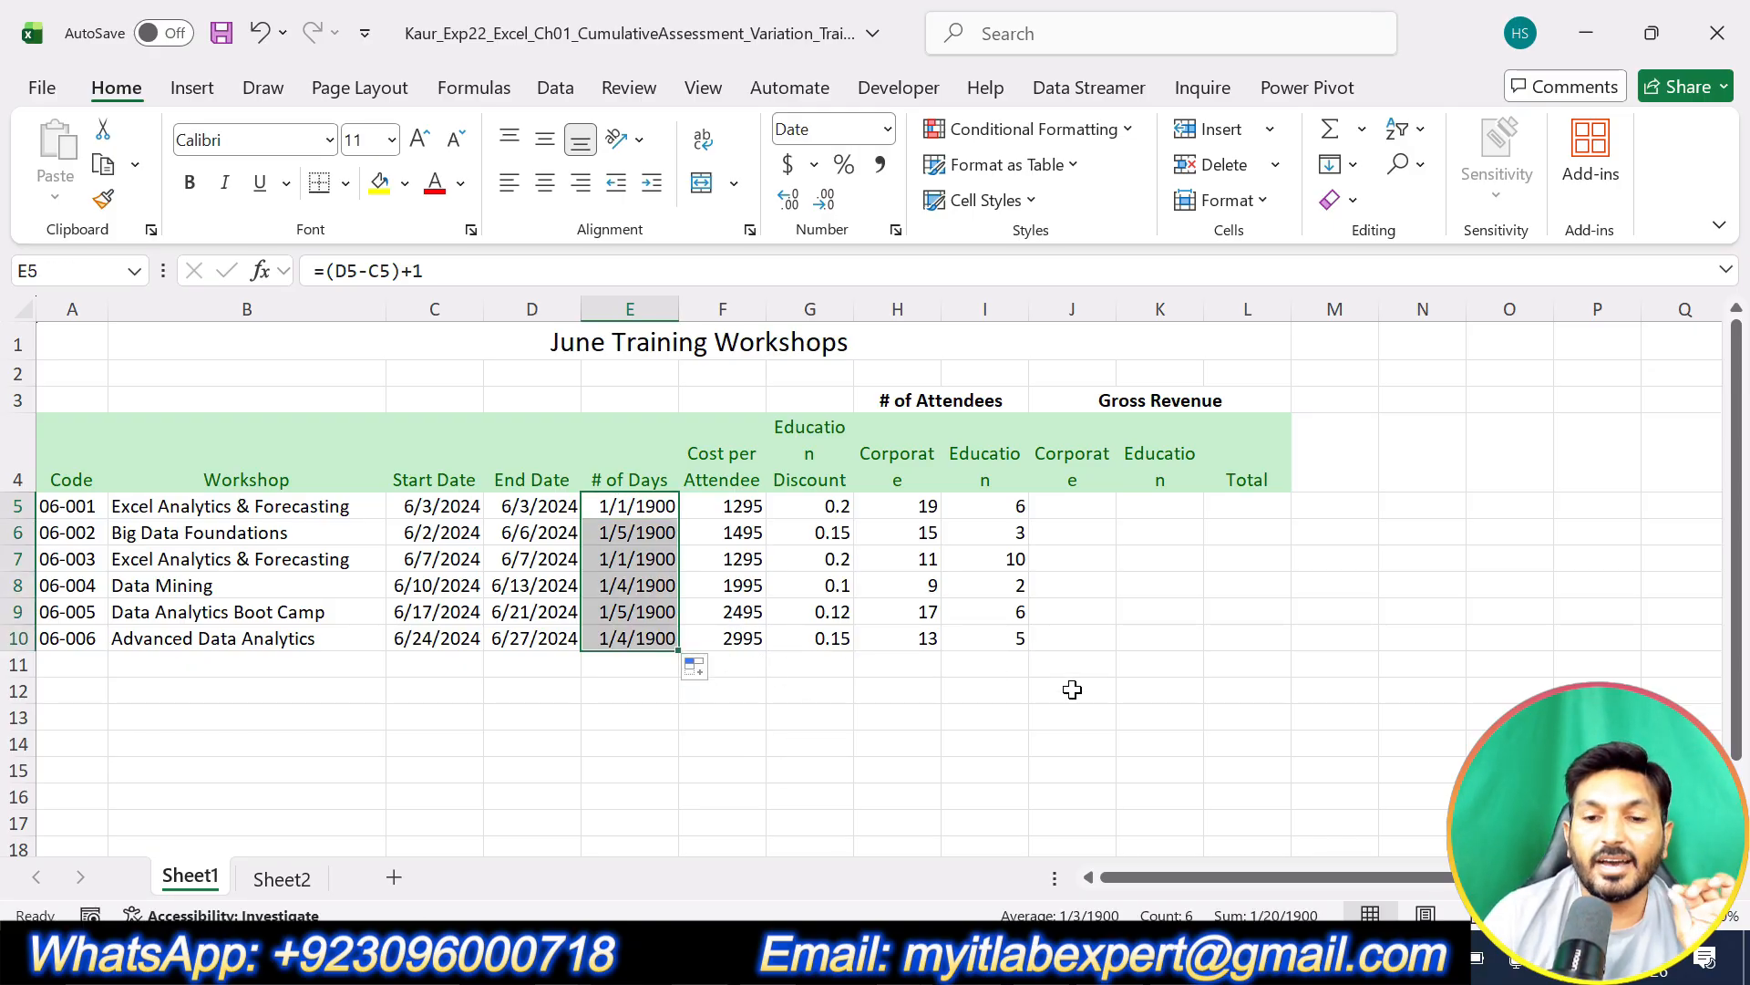
Step: In the Word instructions, undo the yellow highlight on step 11 and highlight the step 12 instructions about the Number format in yellow
key("alt+Tab")
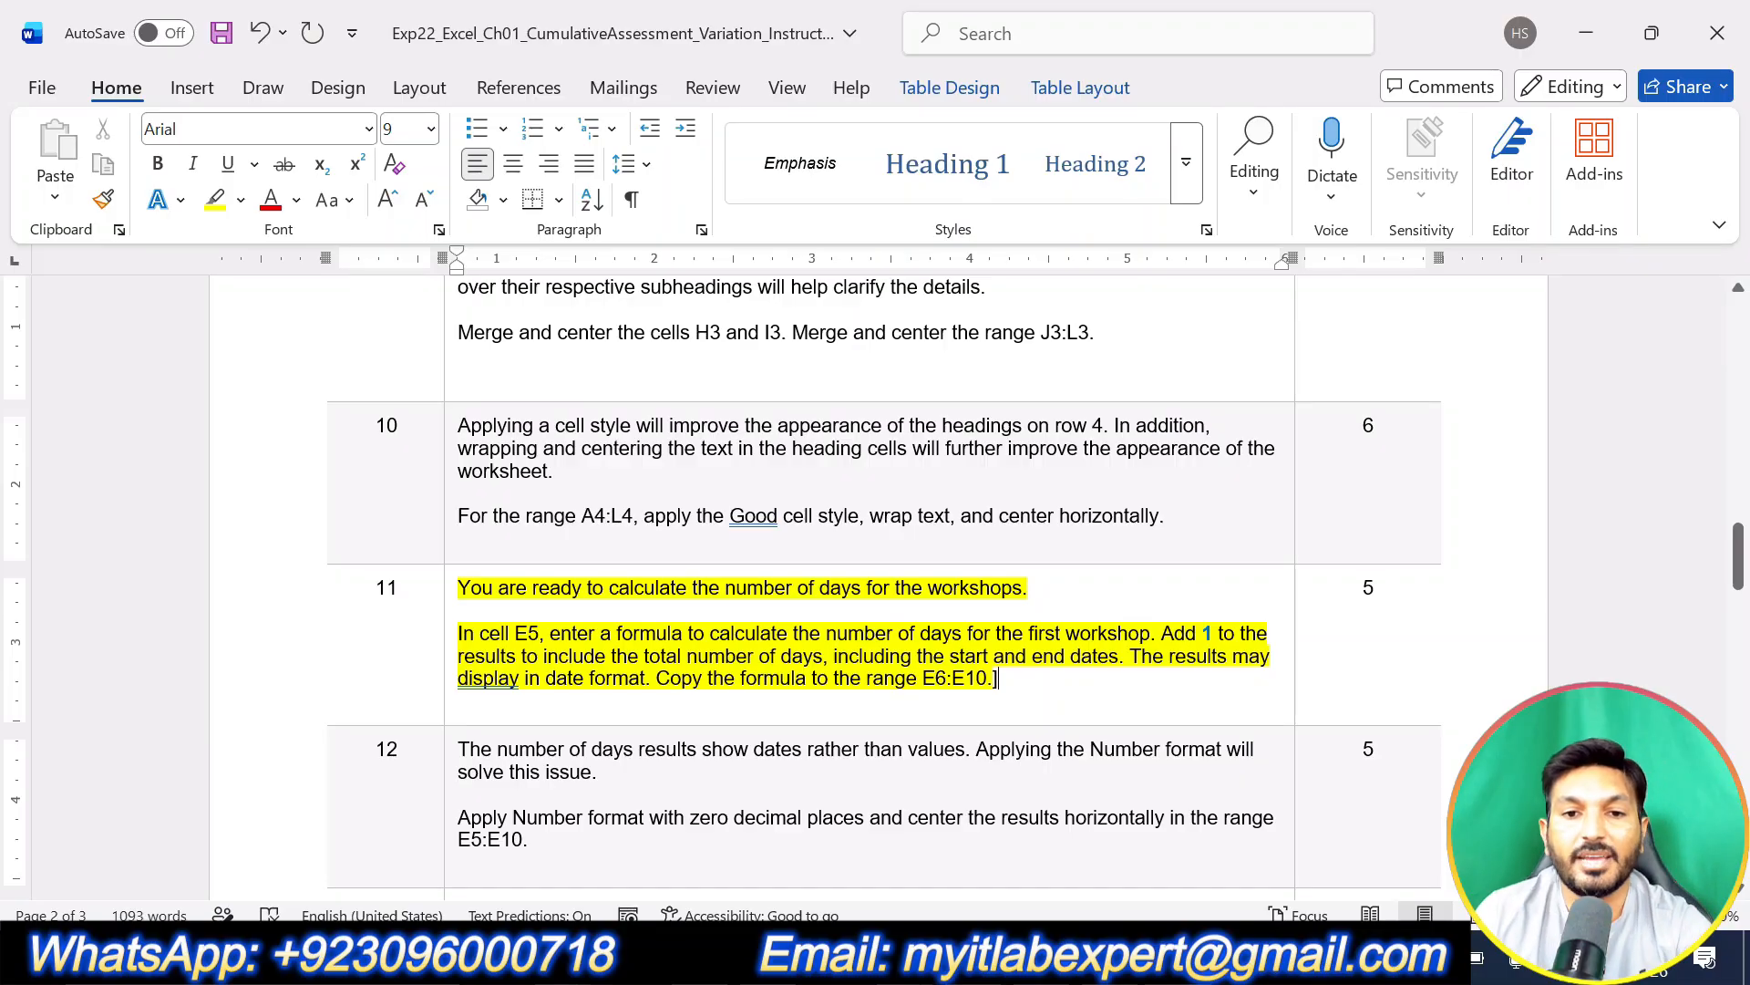
key("ctrl+z")
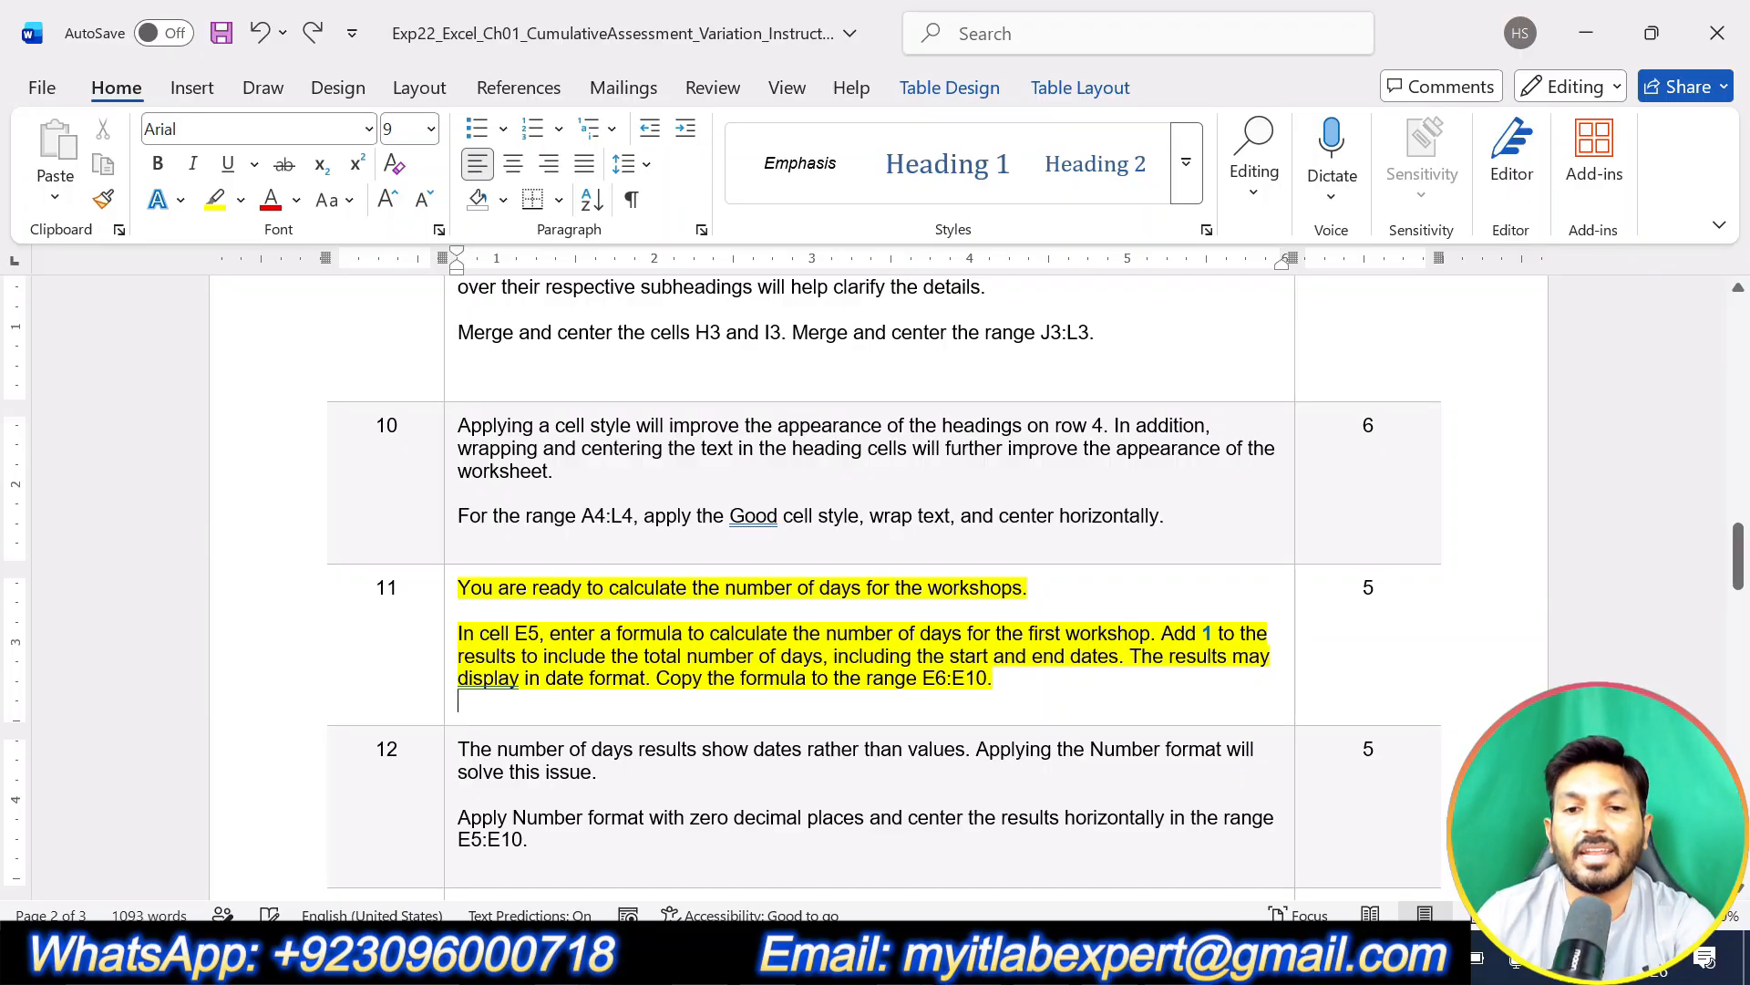
key("ctrl+z")
scroll(875, 588, "down", 3)
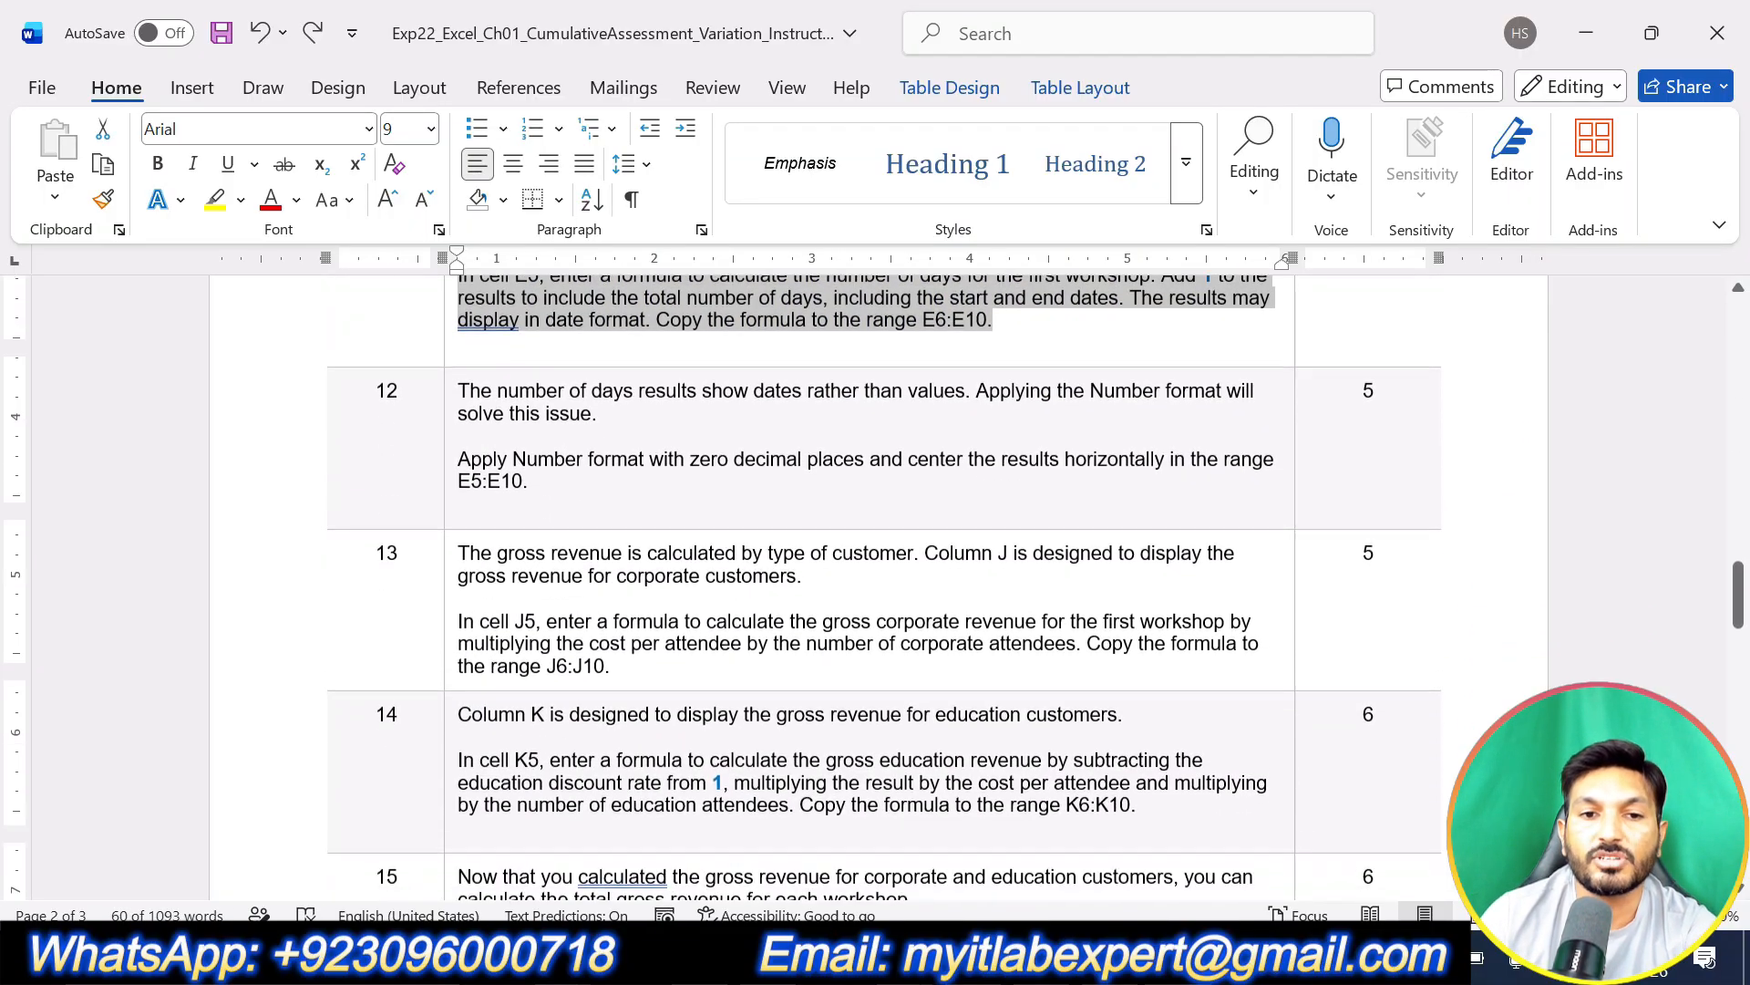
left_click_drag(579, 458, 458, 366)
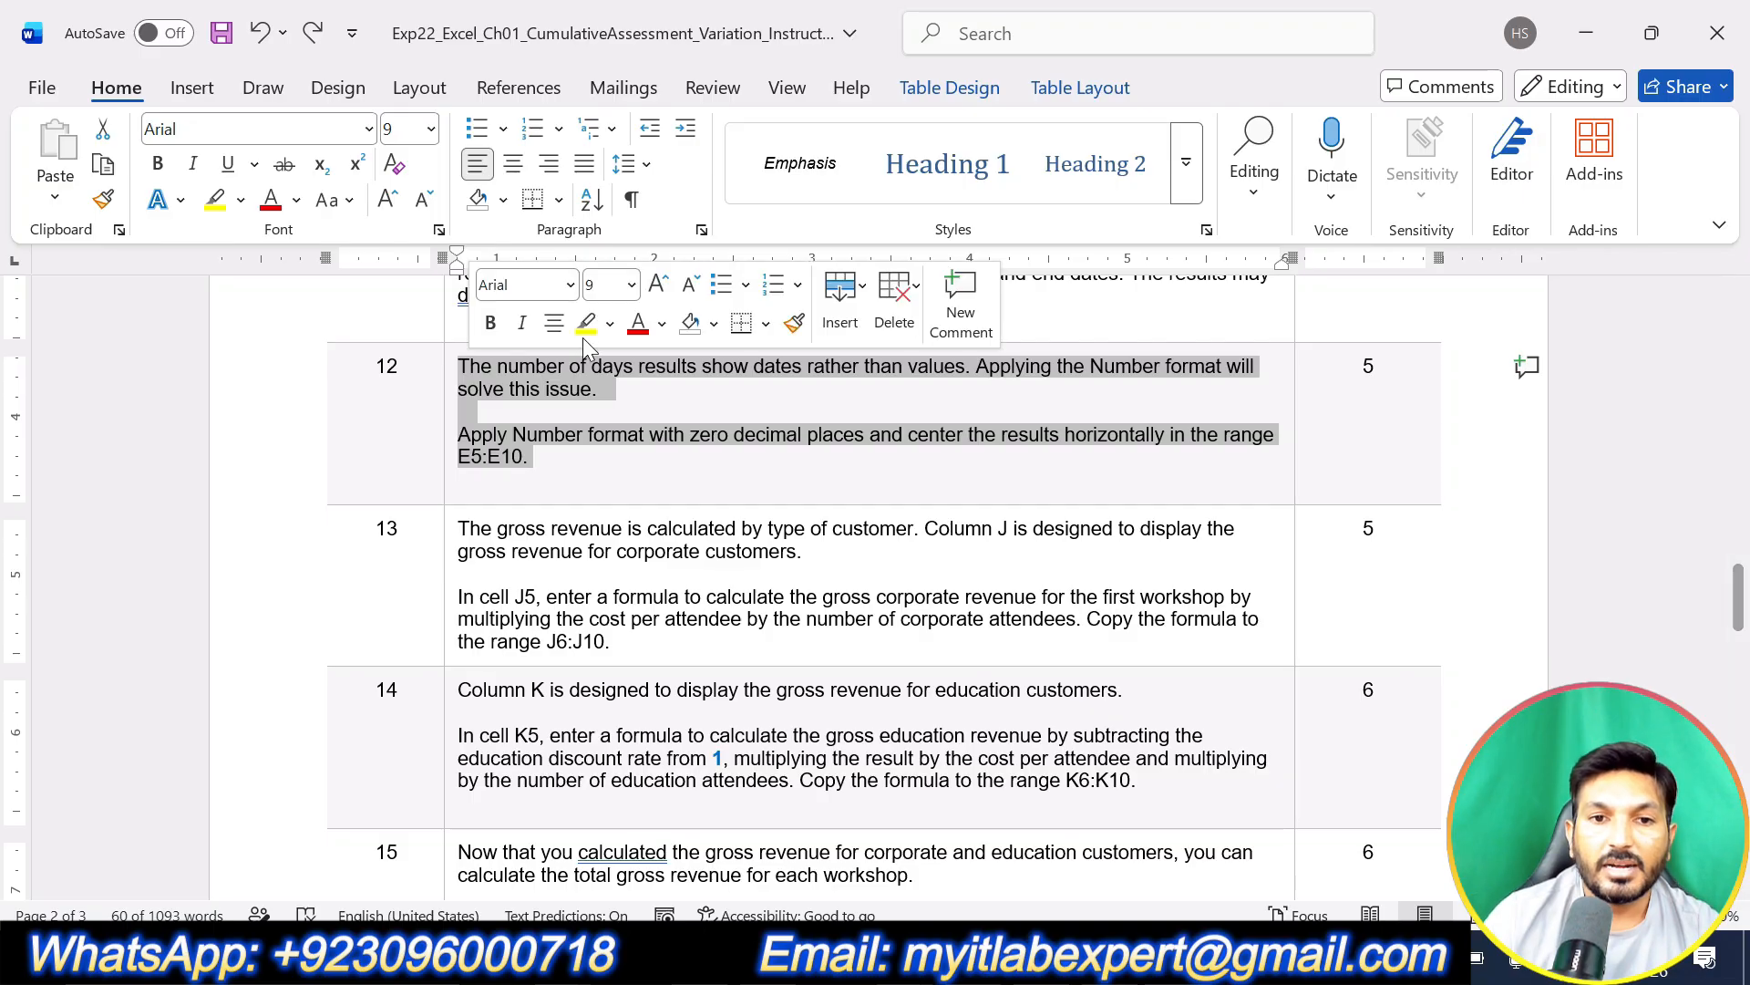
left_click(588, 324)
left_click(631, 475)
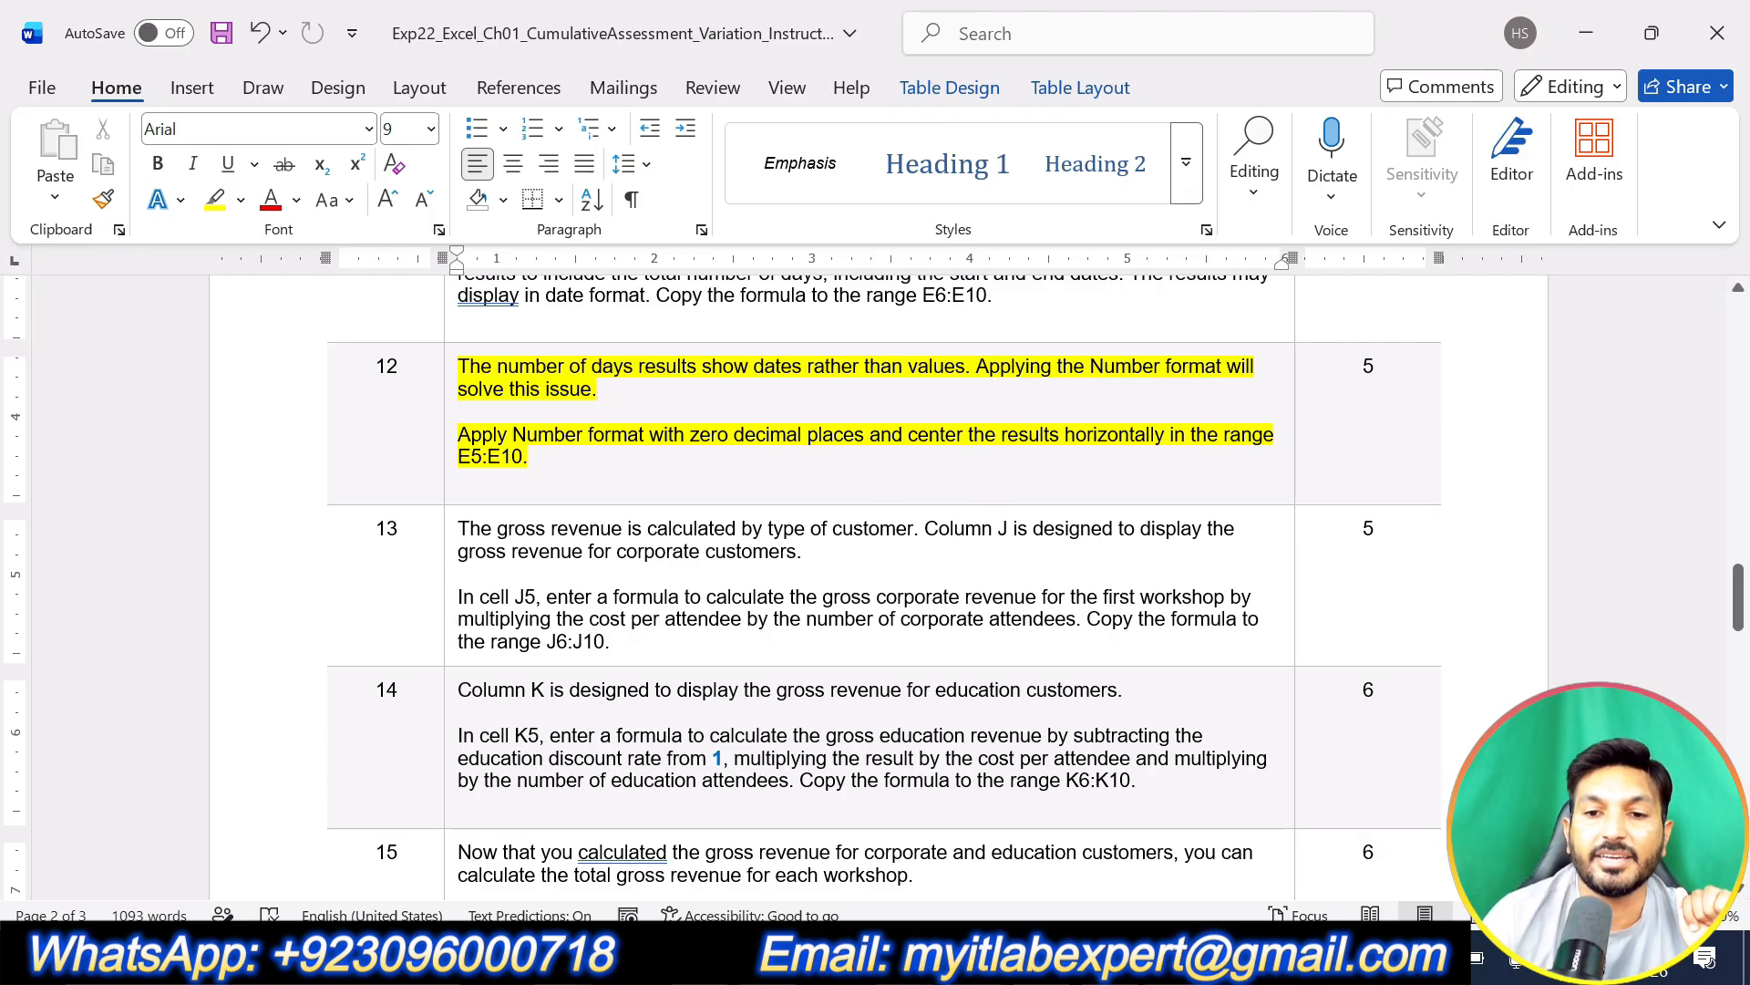
Step: In the Excel workbook, apply the Number format to the # of Days results in E5:E10 and center them horizontally
left_click(1128, 955)
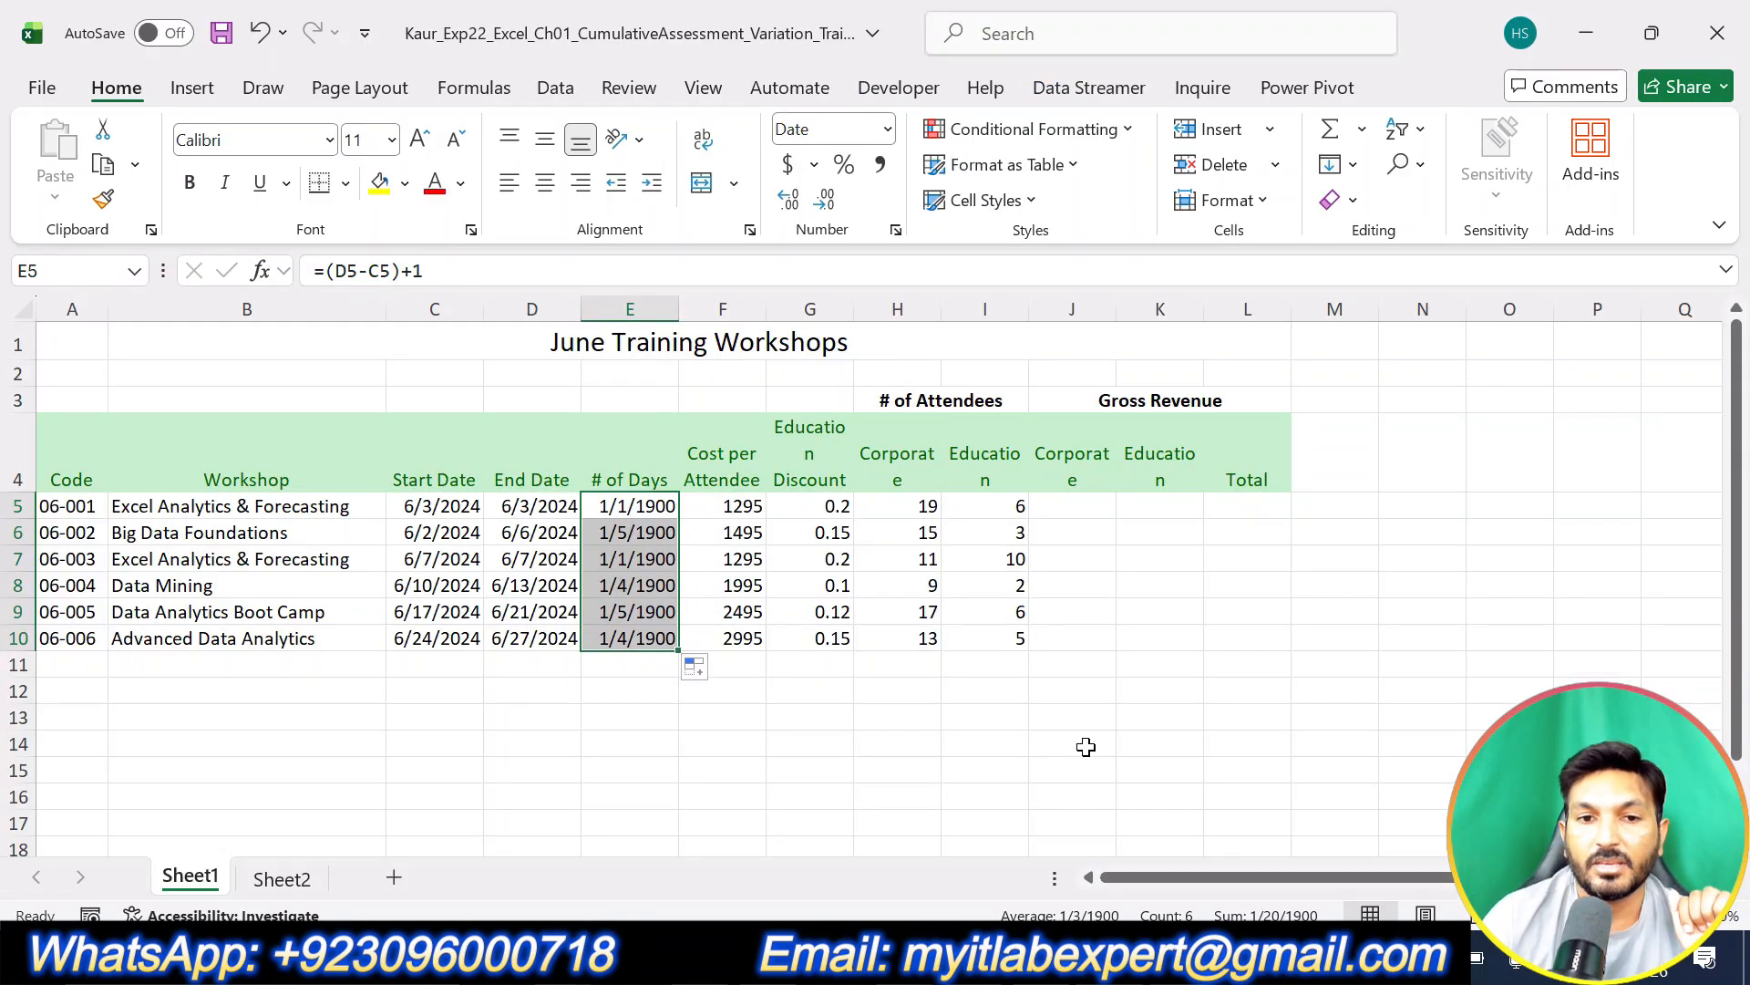
left_click(1176, 637)
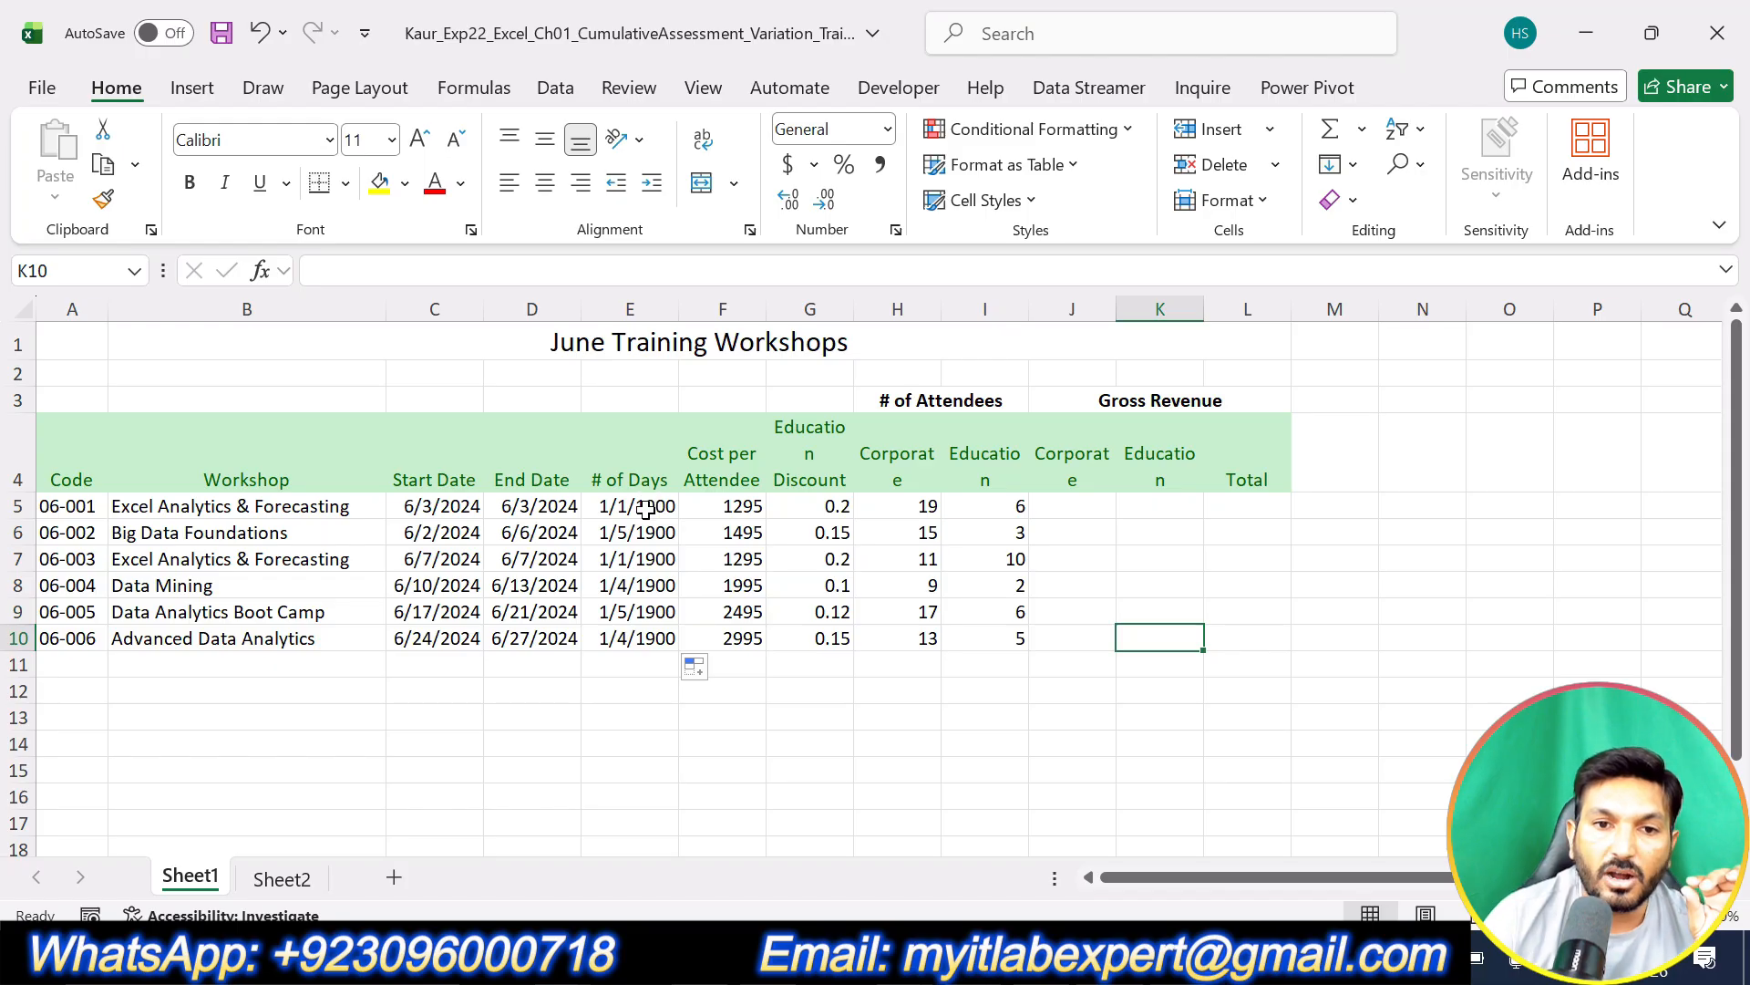
left_click_drag(645, 508, 655, 638)
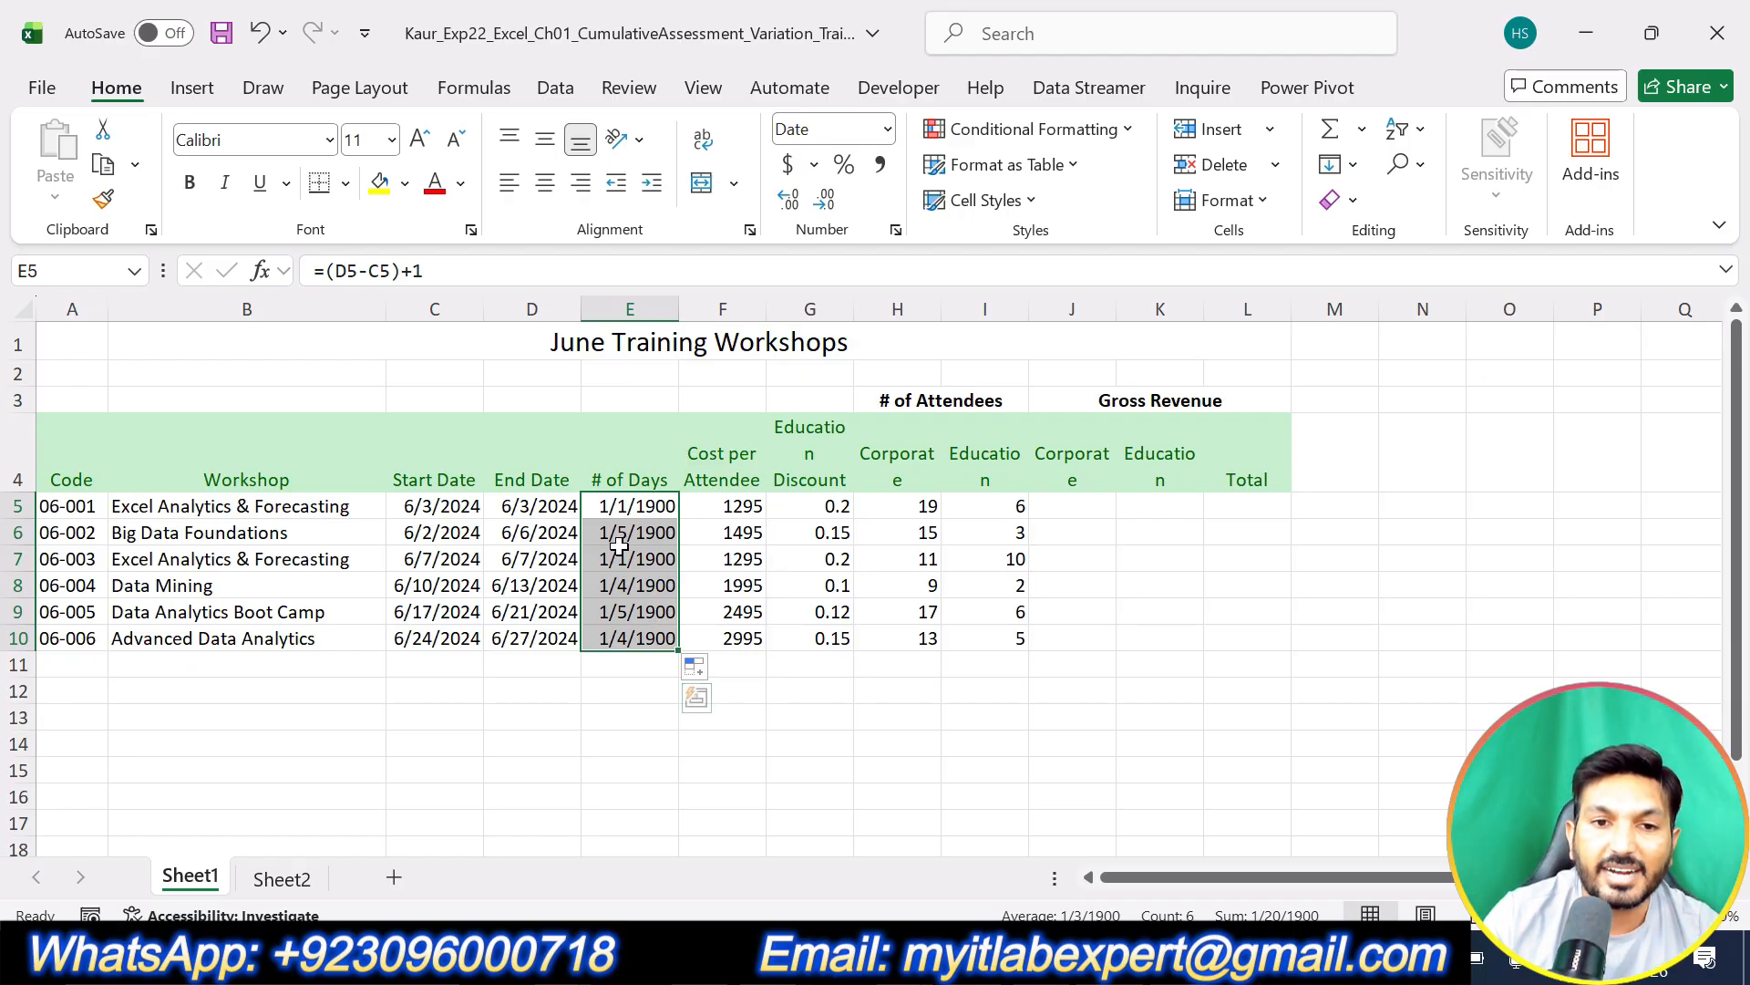
left_click(802, 688)
left_click(650, 502)
left_click_drag(651, 503, 659, 638)
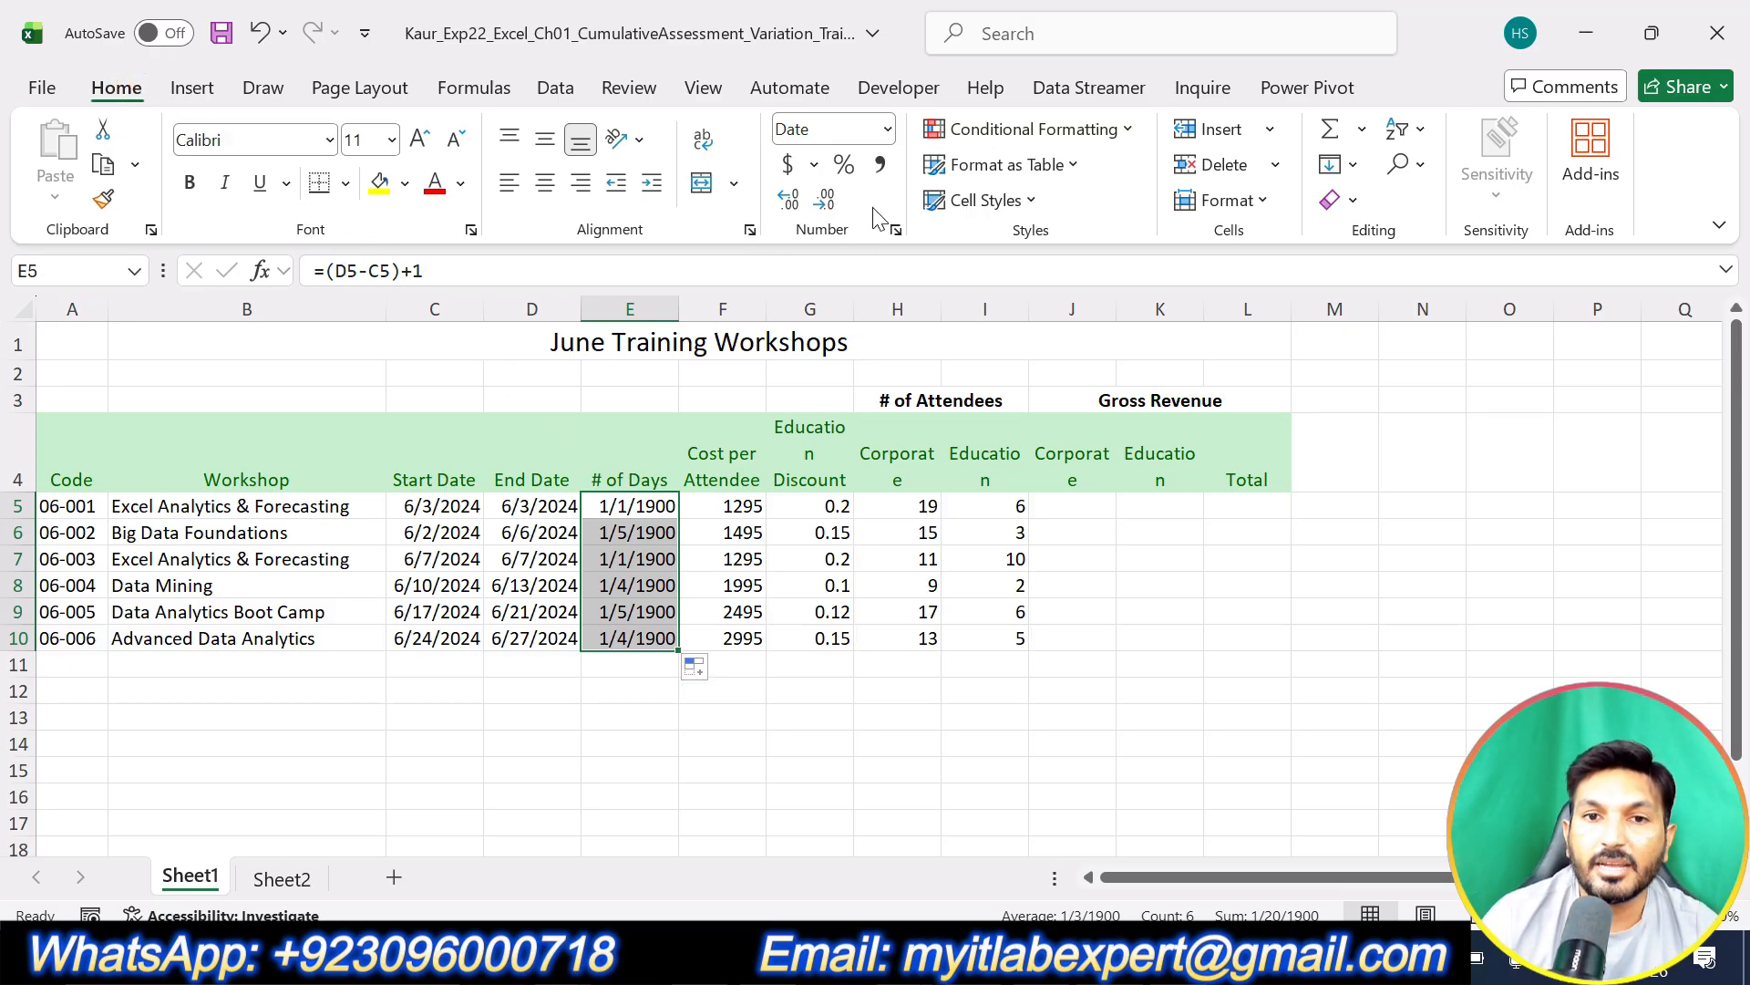
left_click(887, 129)
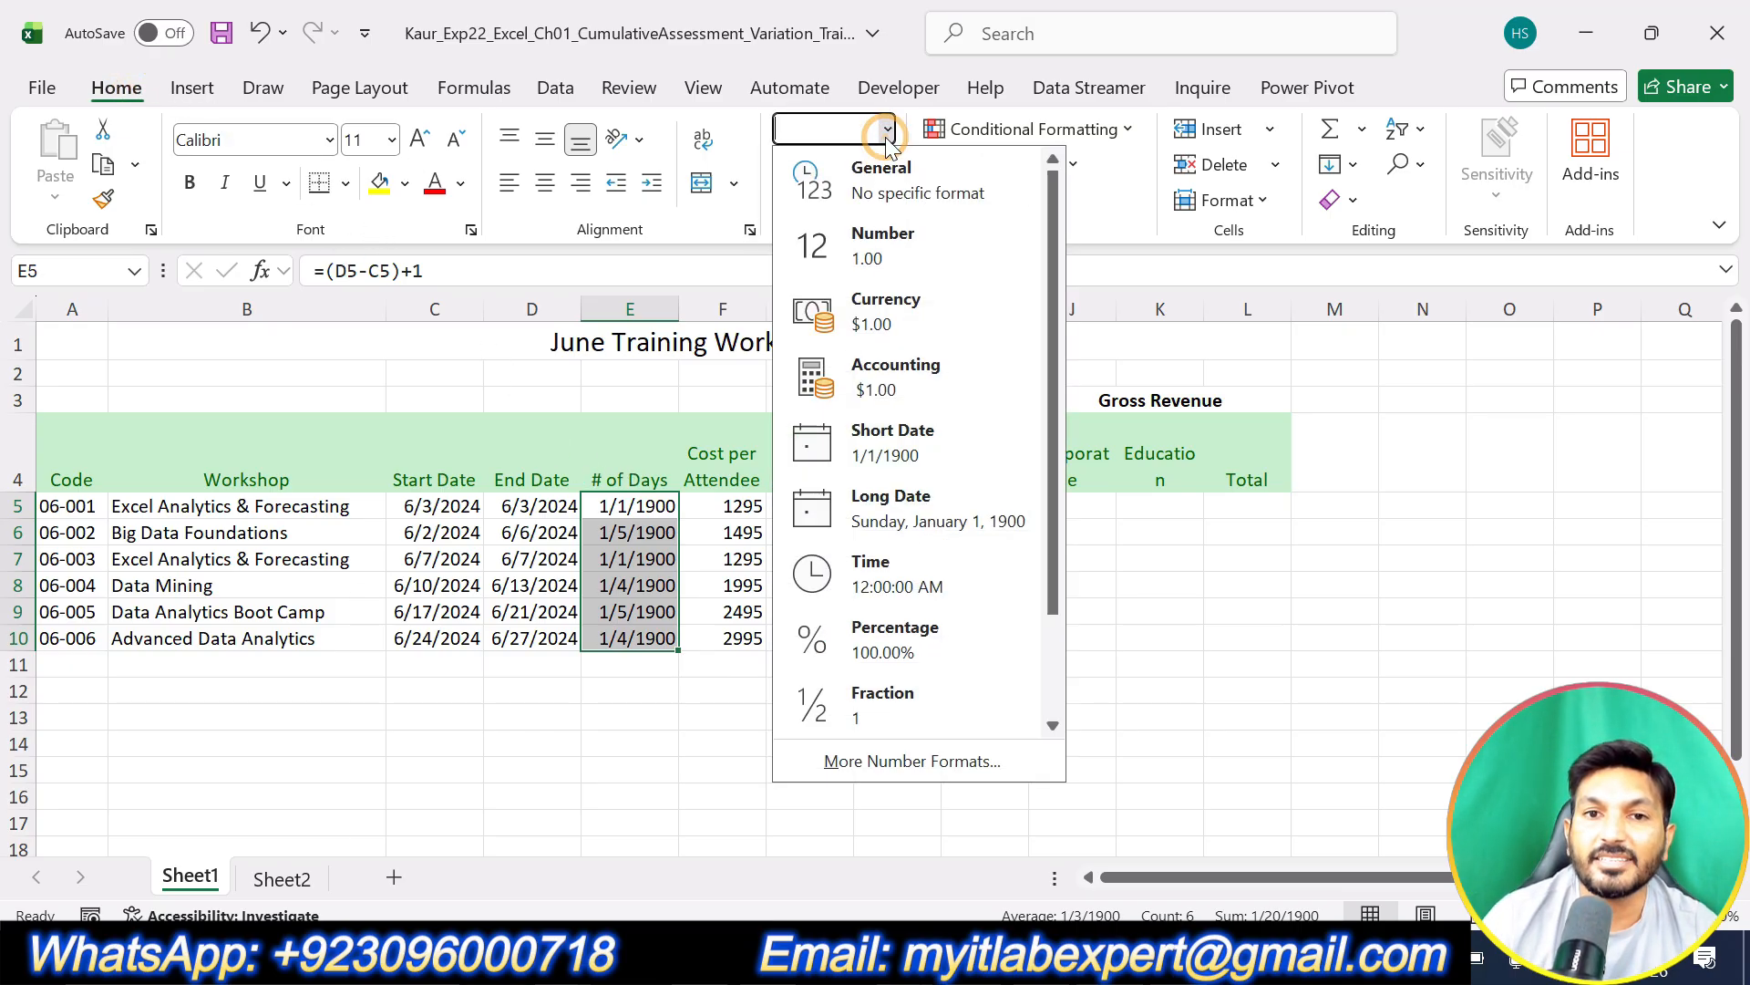
left_click(900, 261)
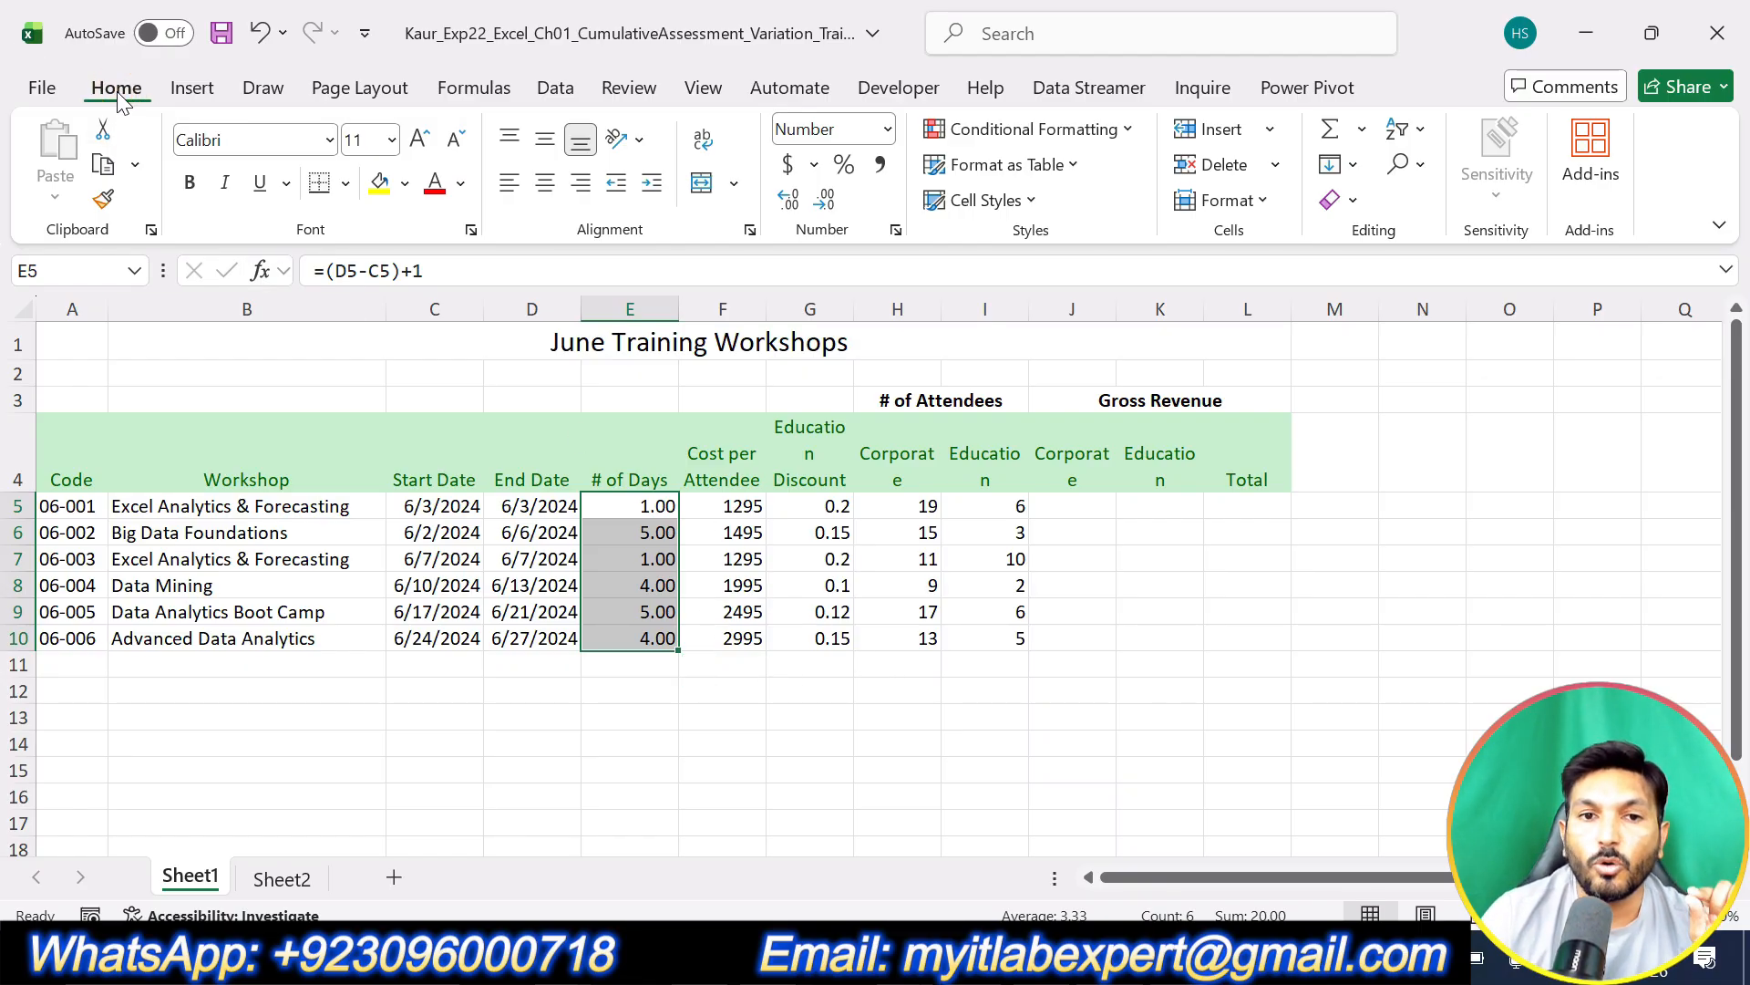
left_click(547, 178)
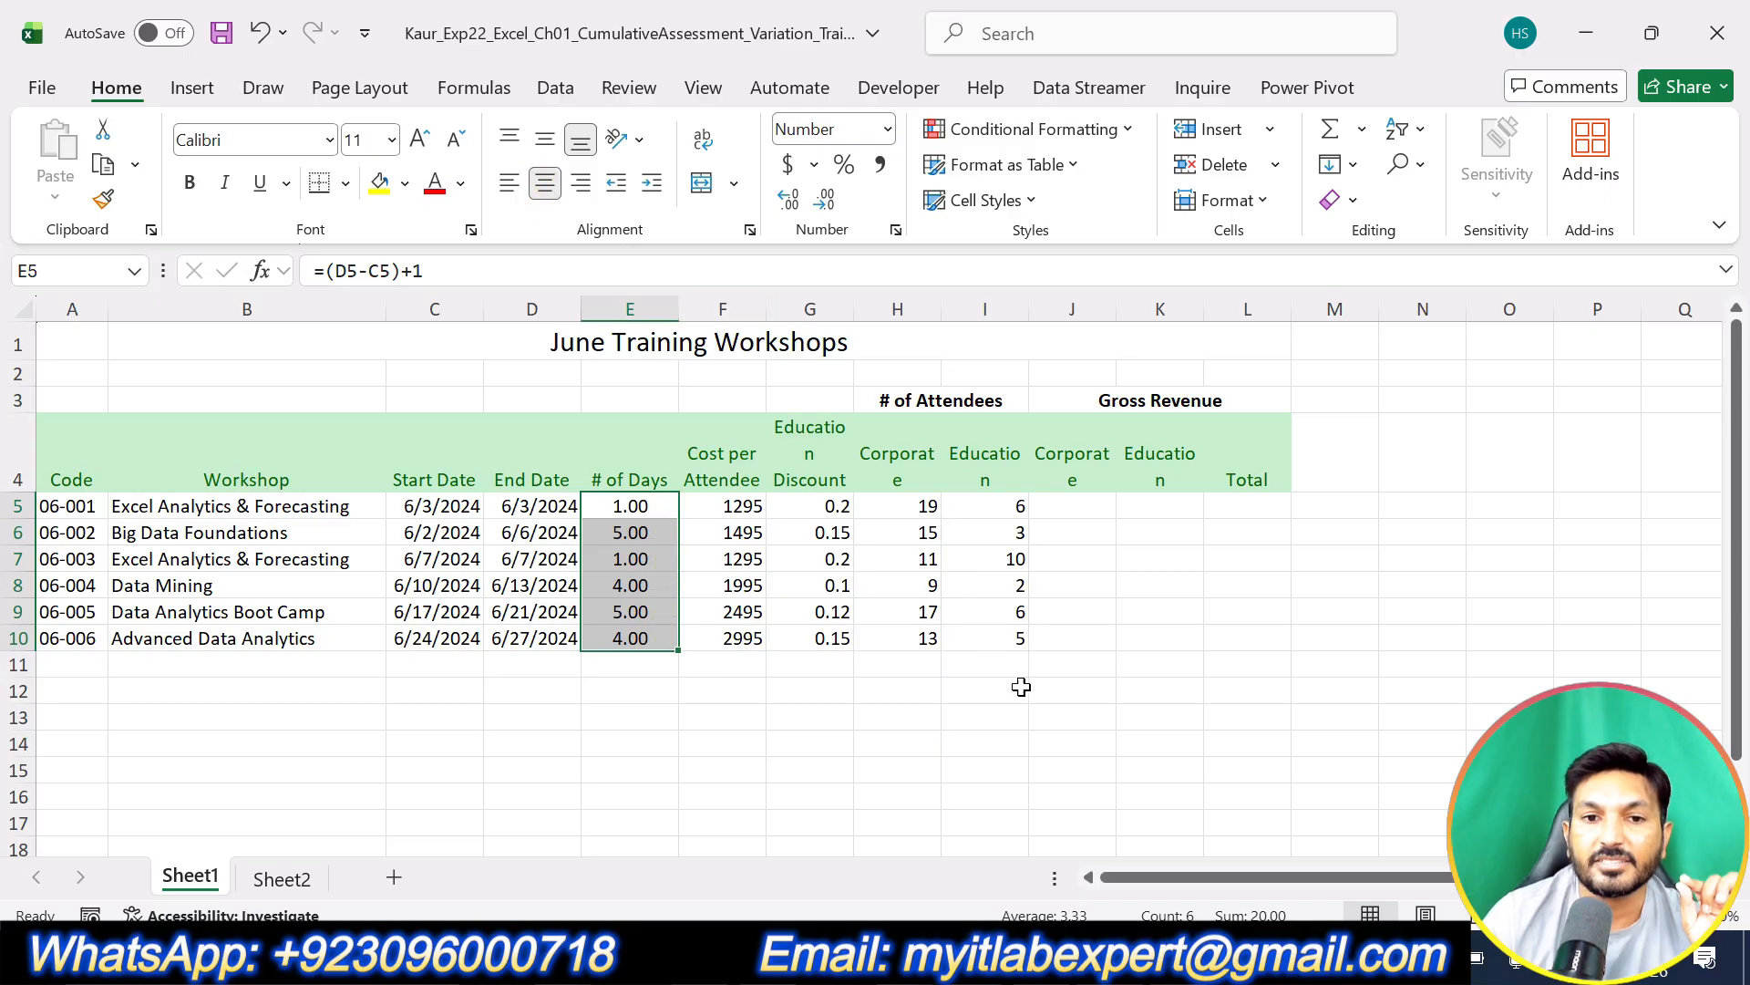
left_click(1040, 734)
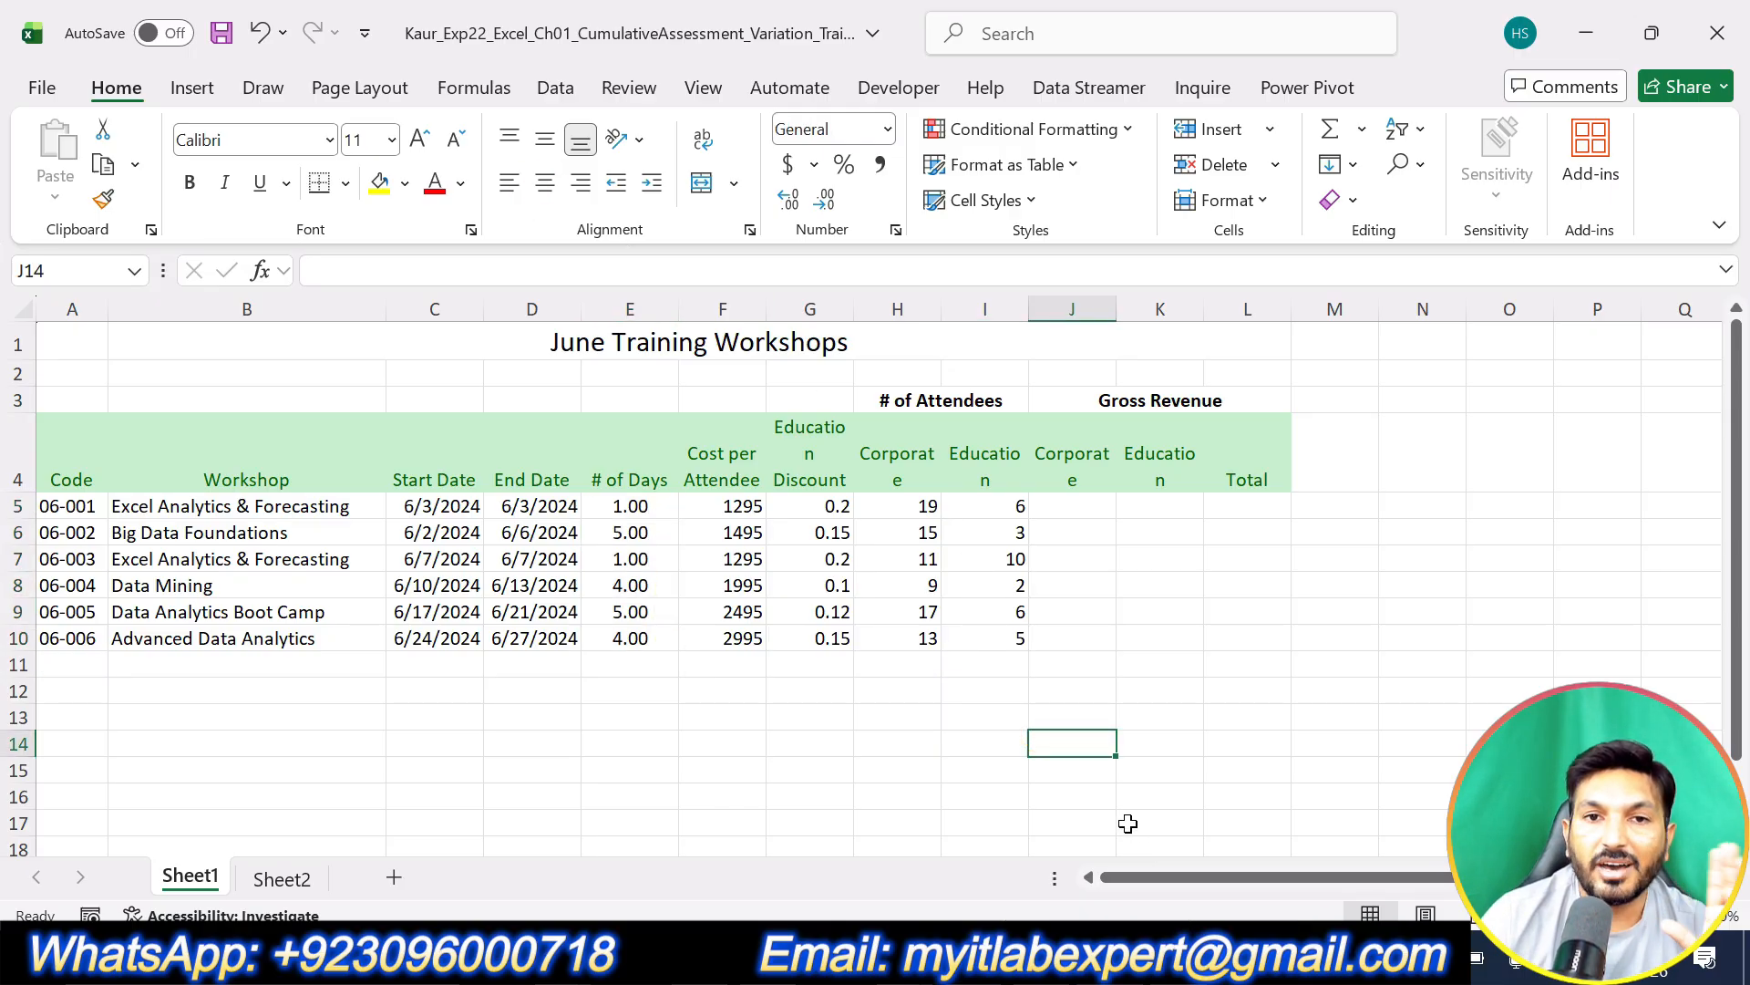
Step: In the Word instructions, undo the yellow highlight on step 12 and highlight the step 13 instructions in yellow
left_click(1185, 958)
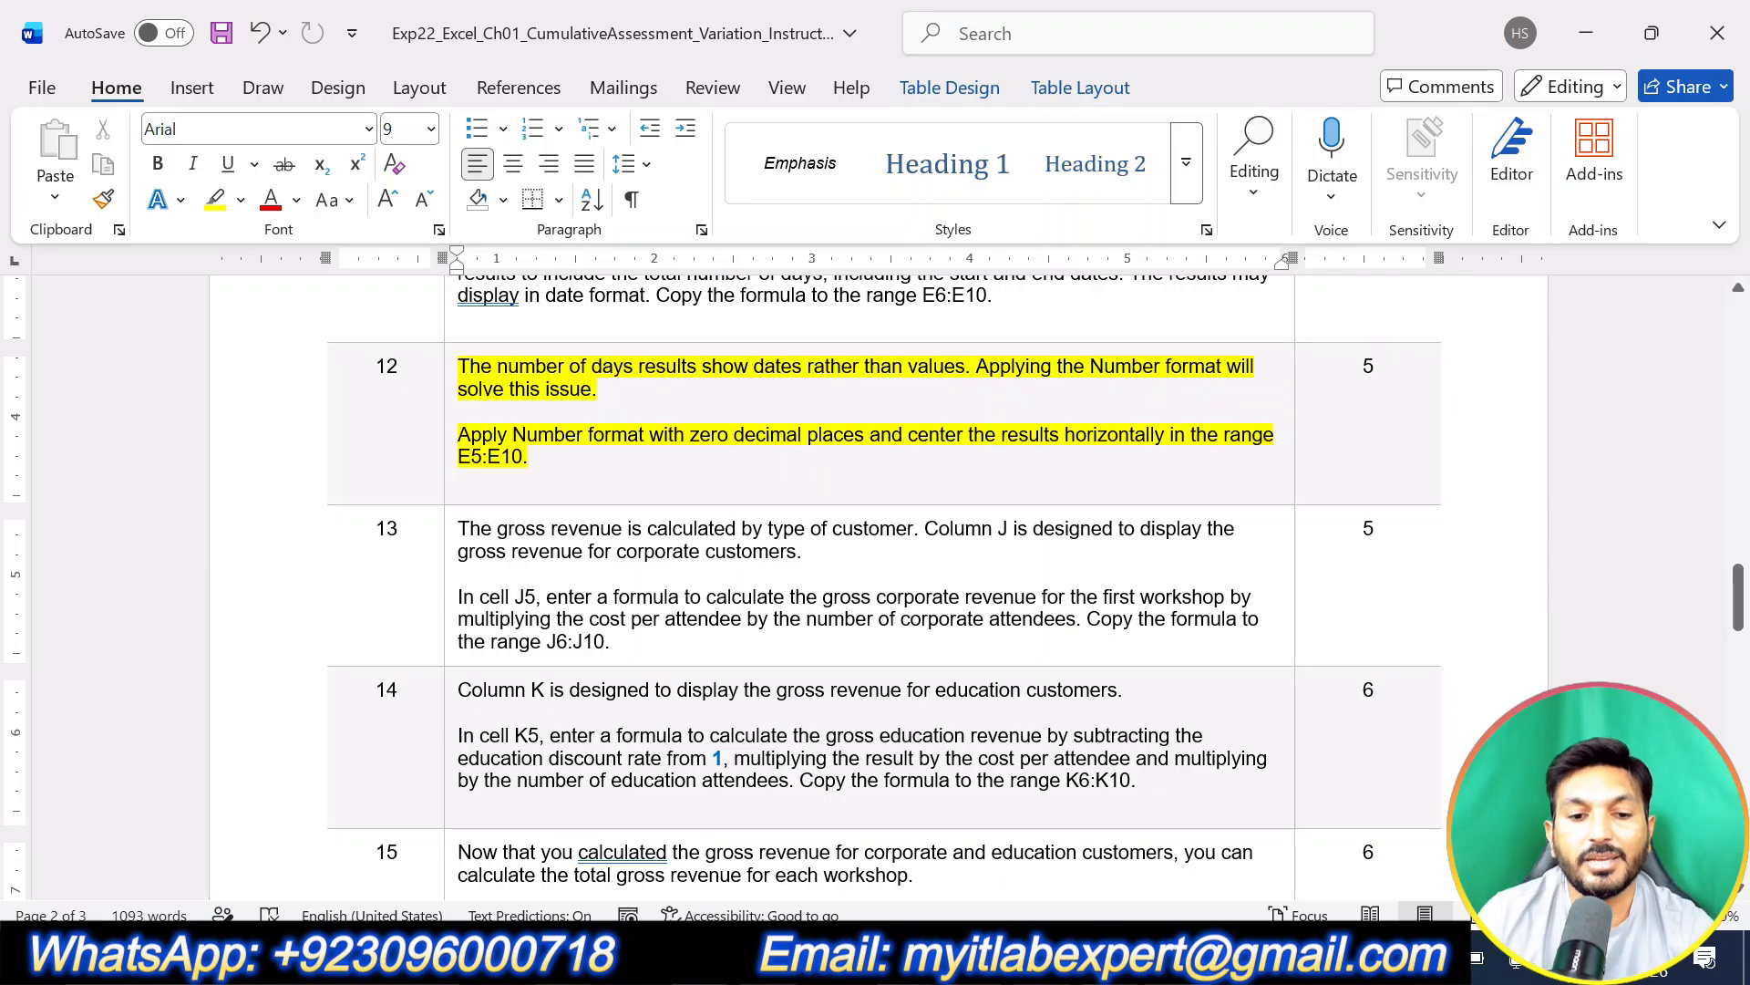
key("ctrl+z")
scroll(875, 584, "down", 1)
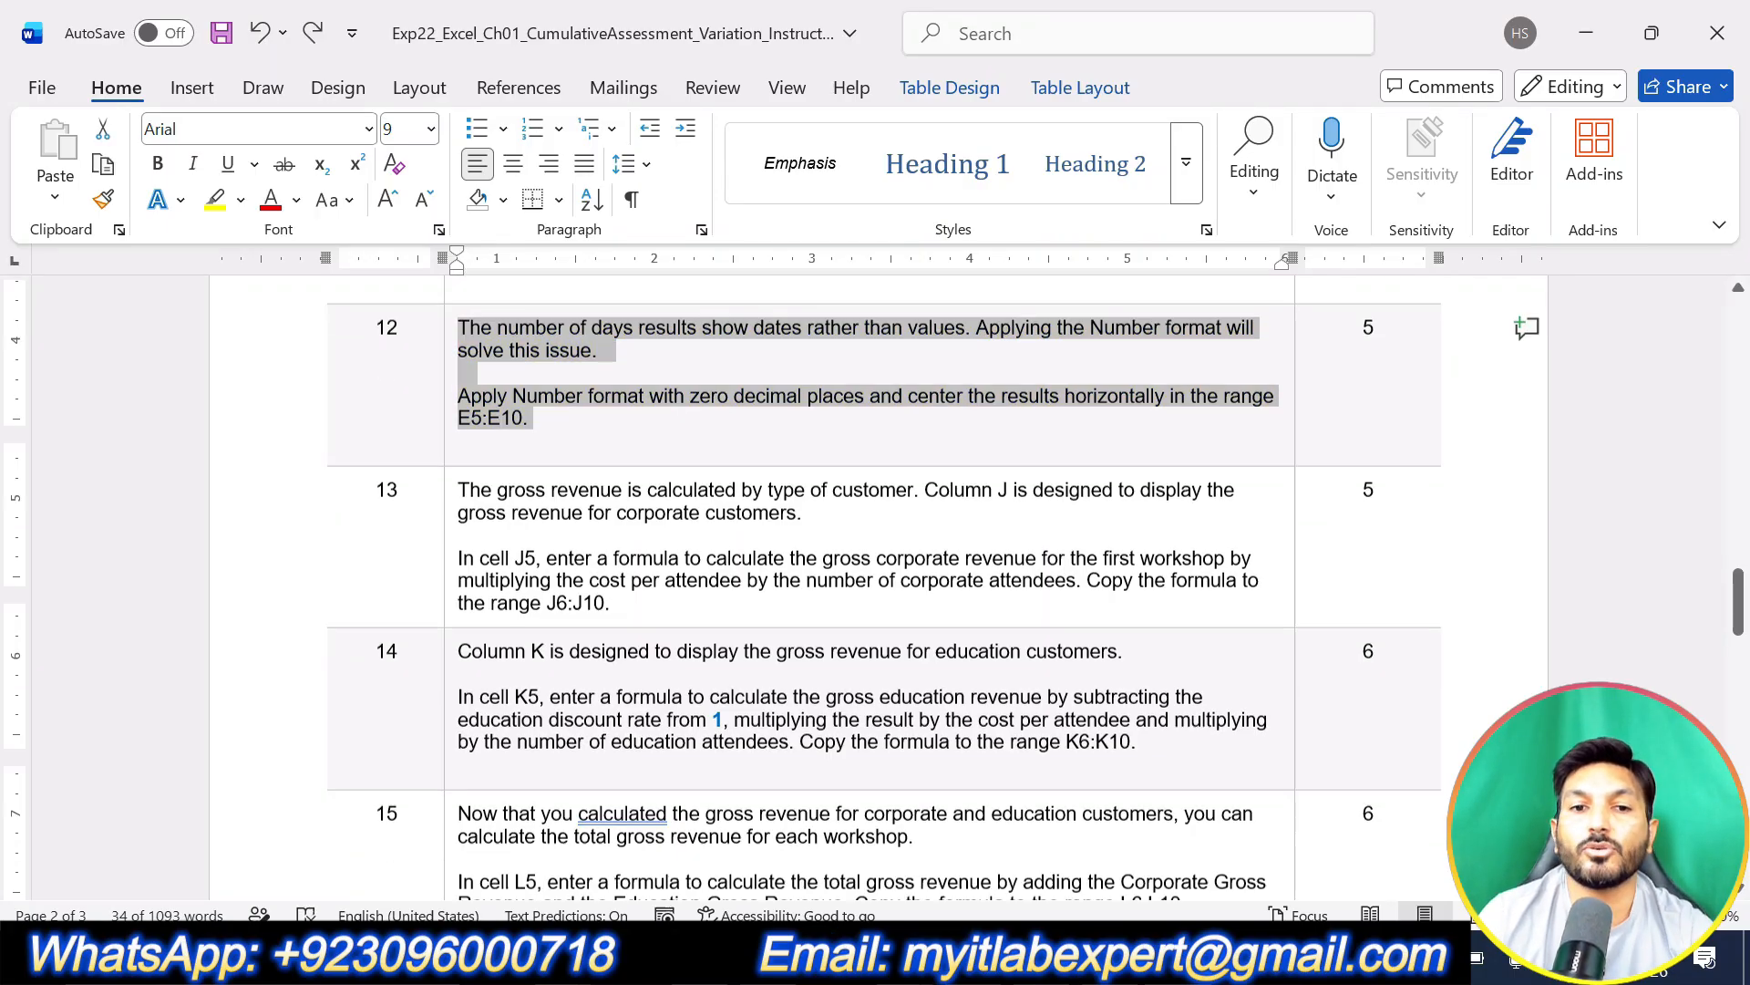
scroll(702, 527, "down", 1)
left_click_drag(611, 488, 458, 376)
left_click(593, 337)
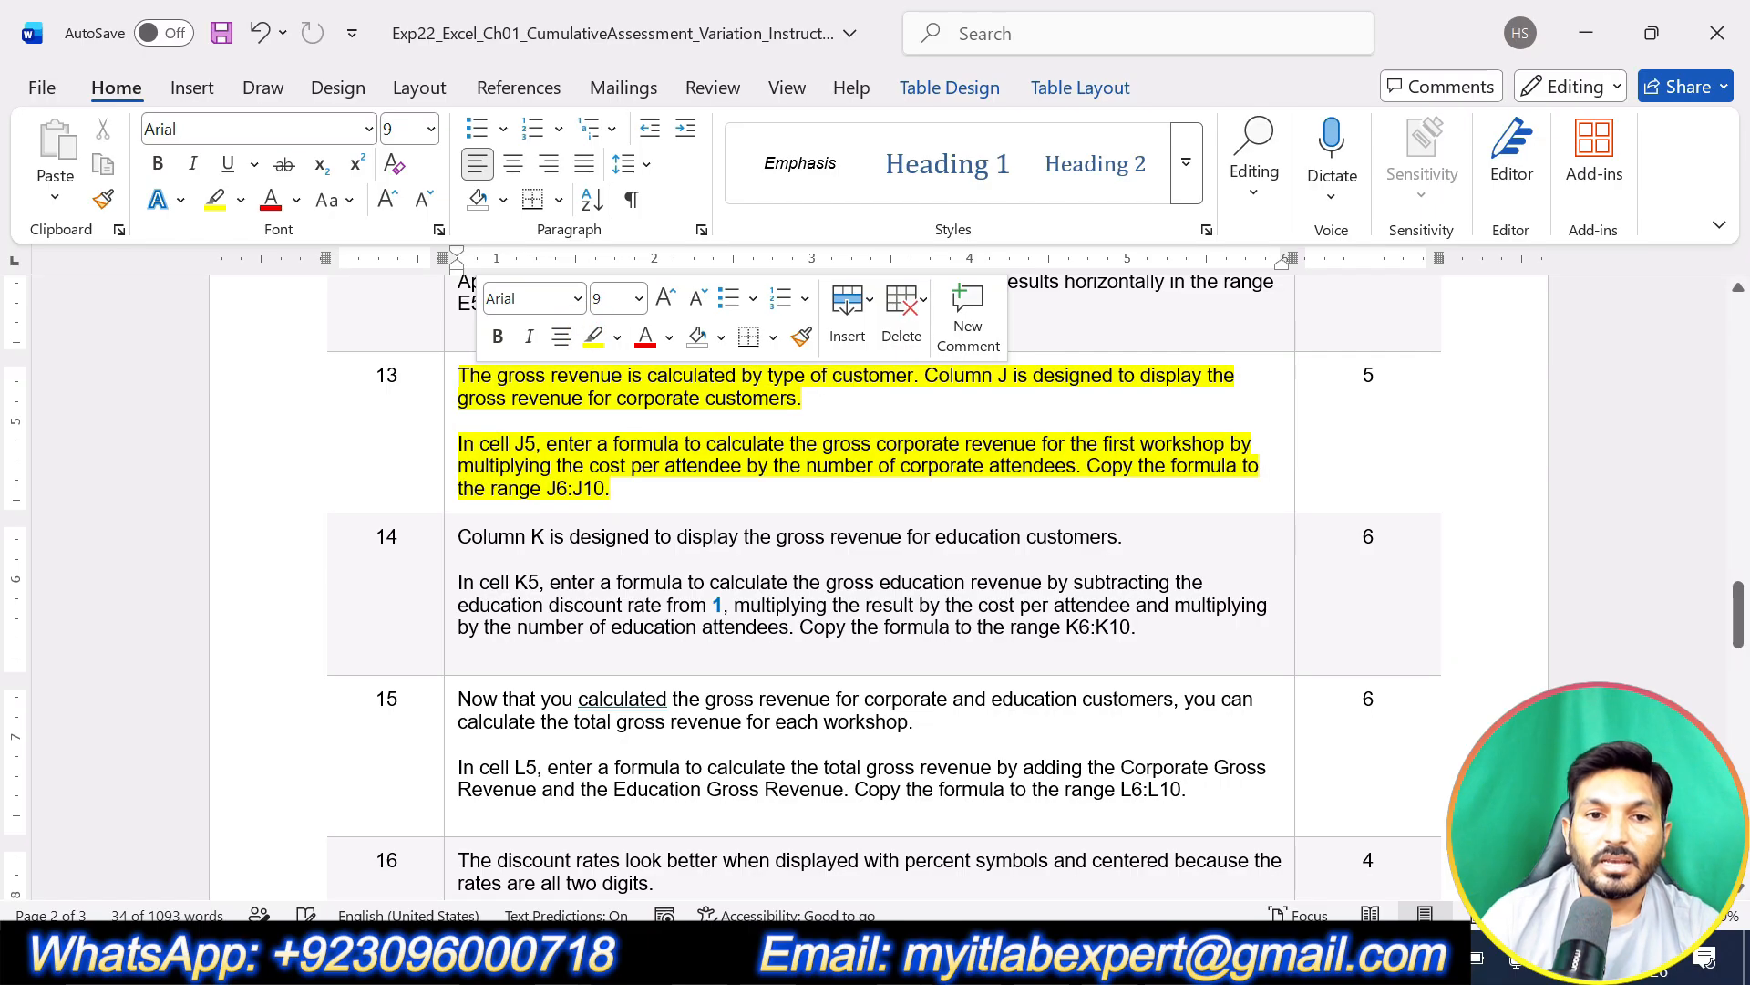
left_click(660, 507)
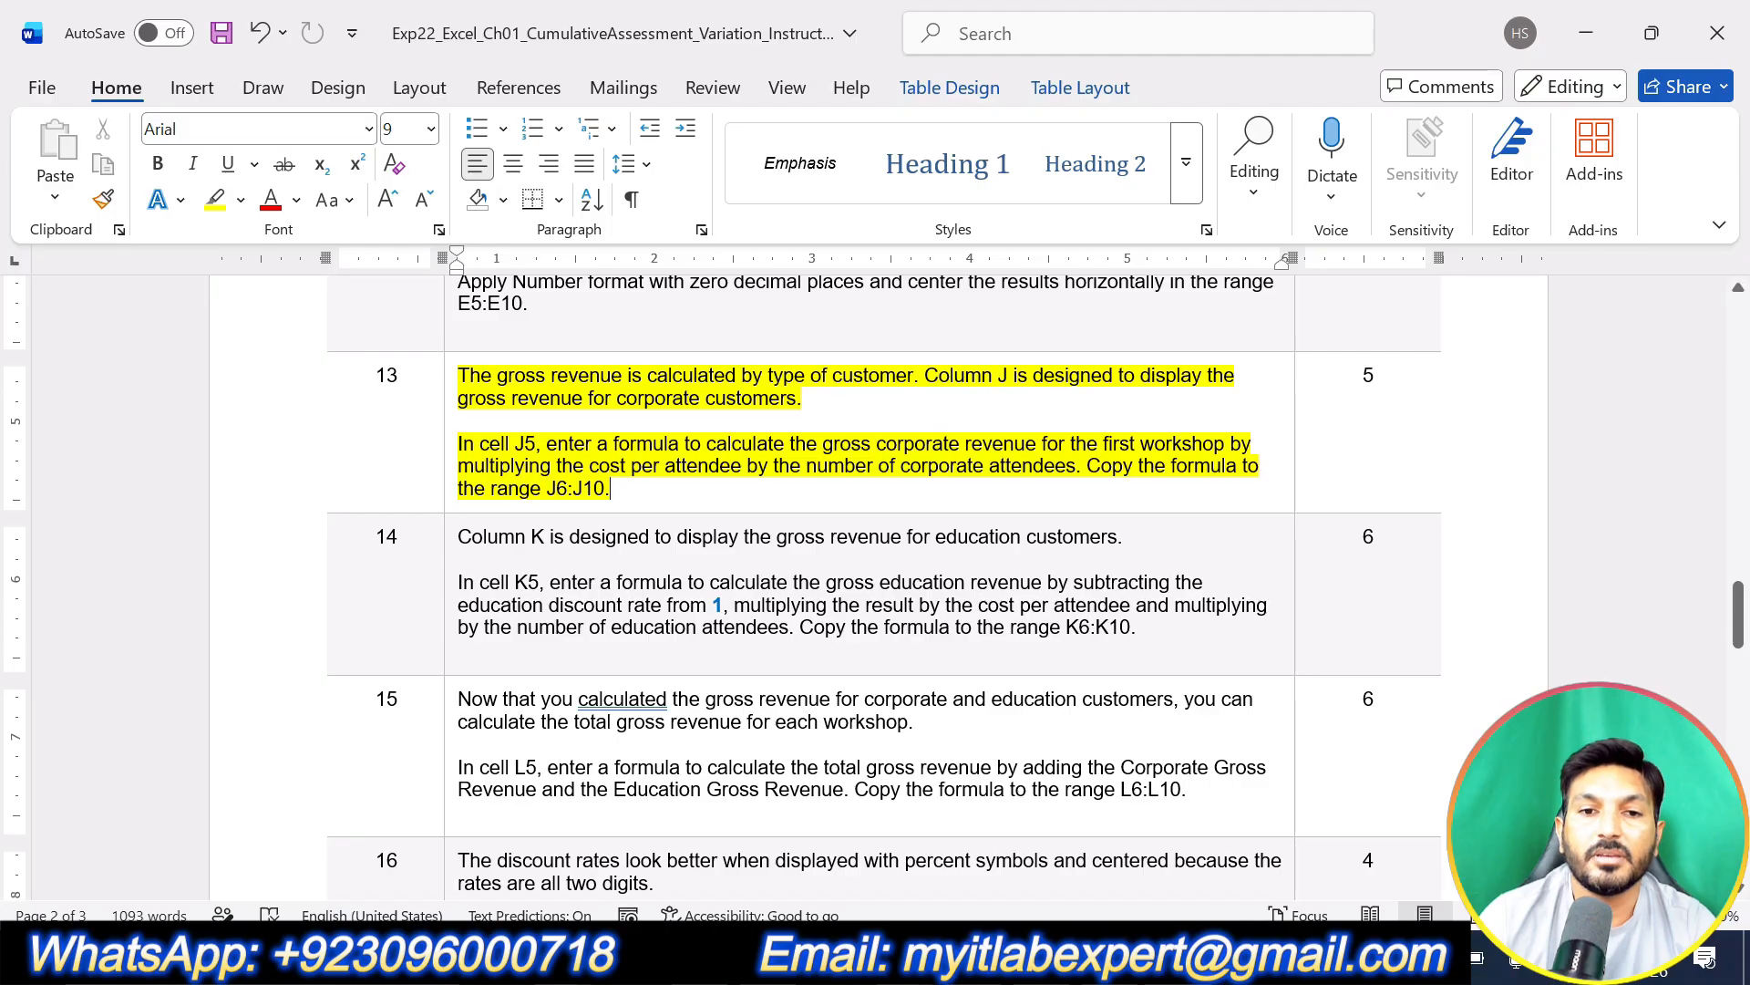
Step: Check step 13 in Word and enter =F5*H5 in Excel cell J5 to multiply cost per attendee by corporate attendees
key("alt+Tab")
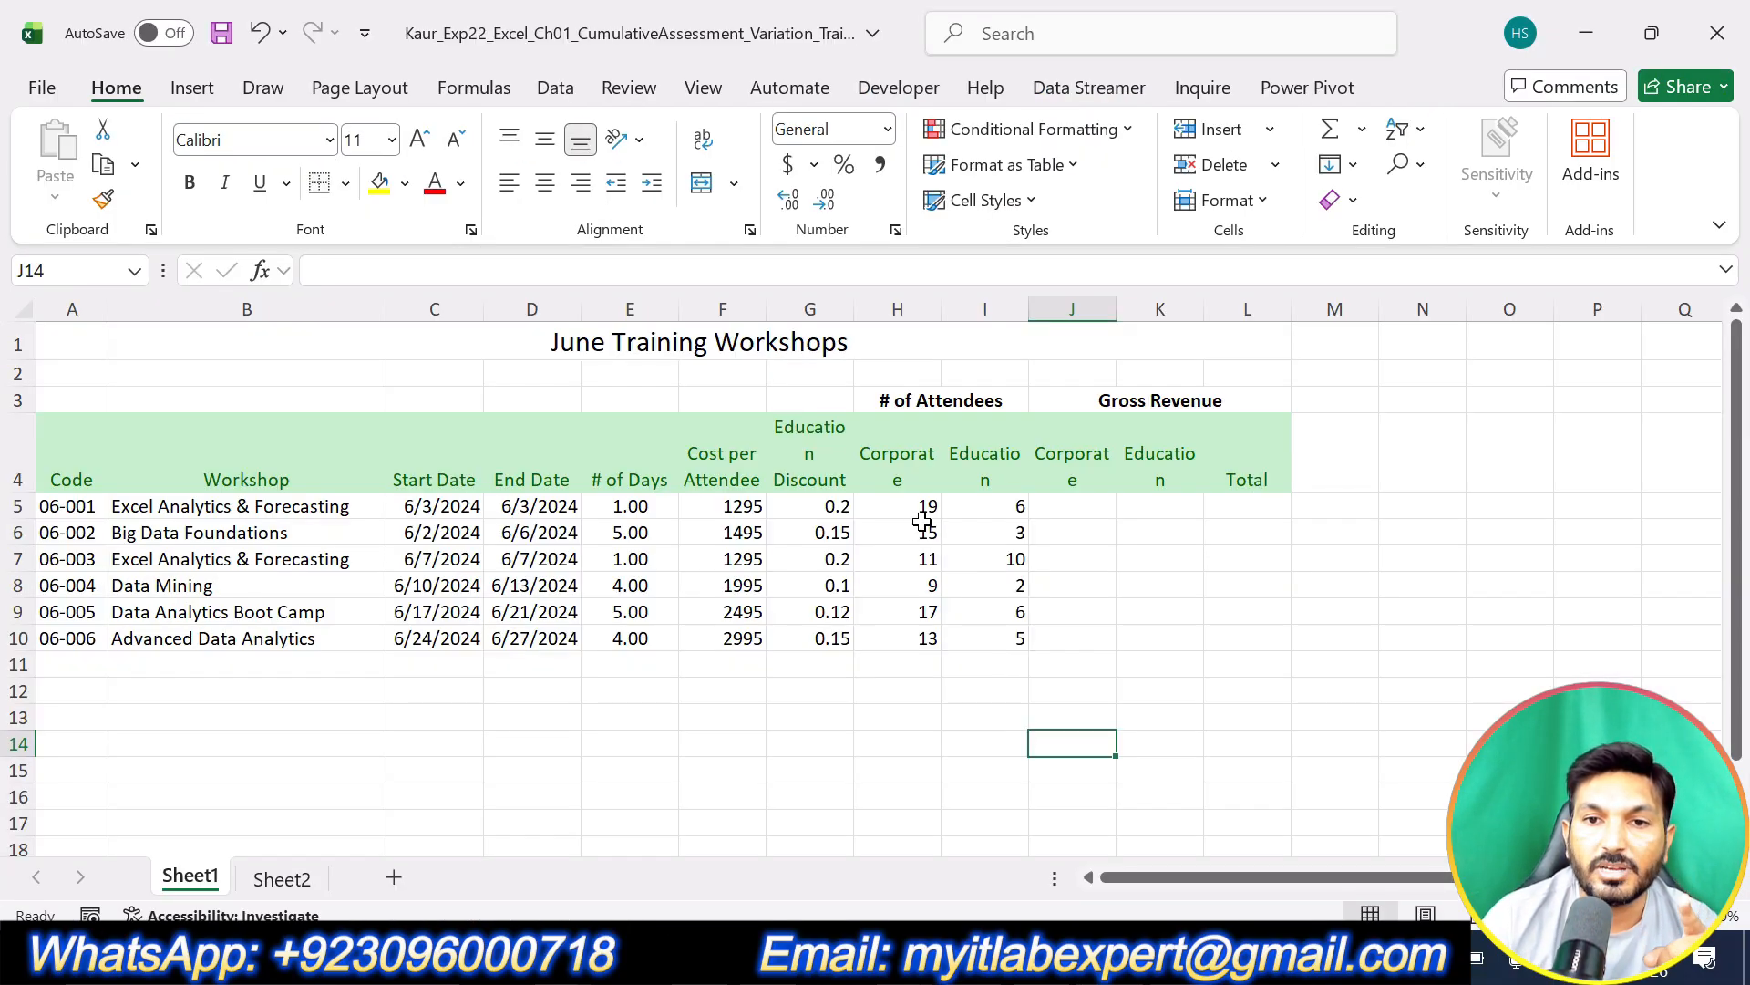
left_click(1068, 504)
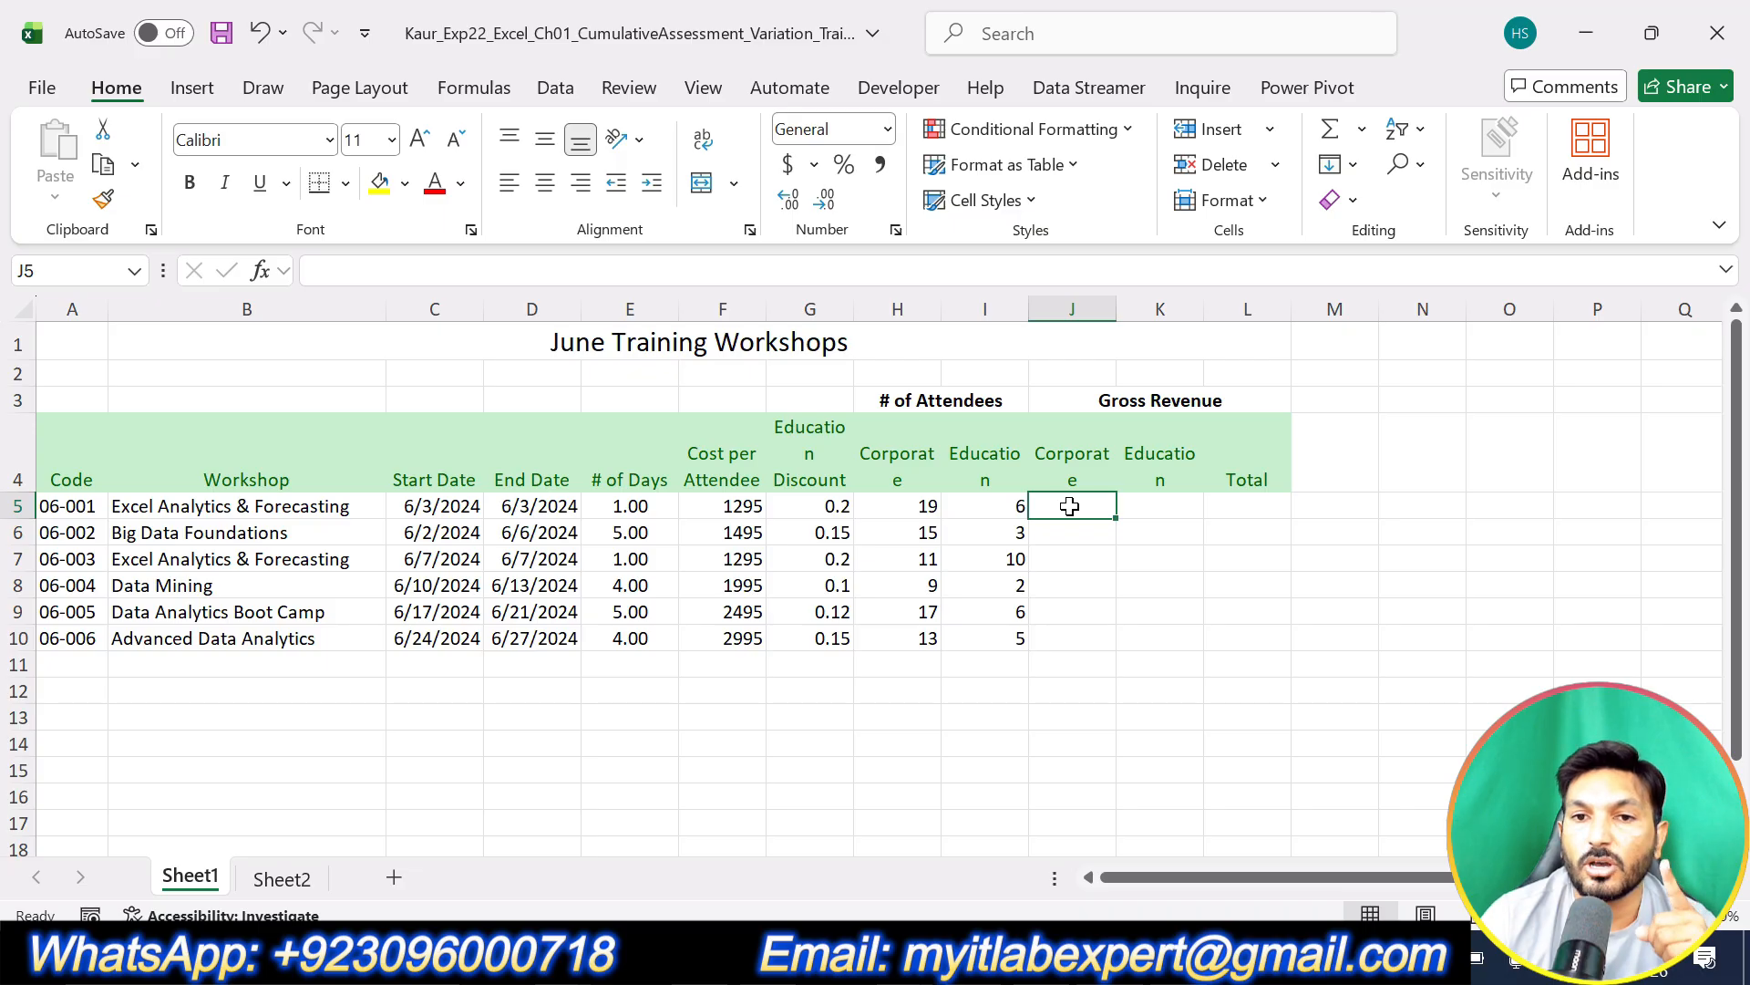
key("alt+Tab")
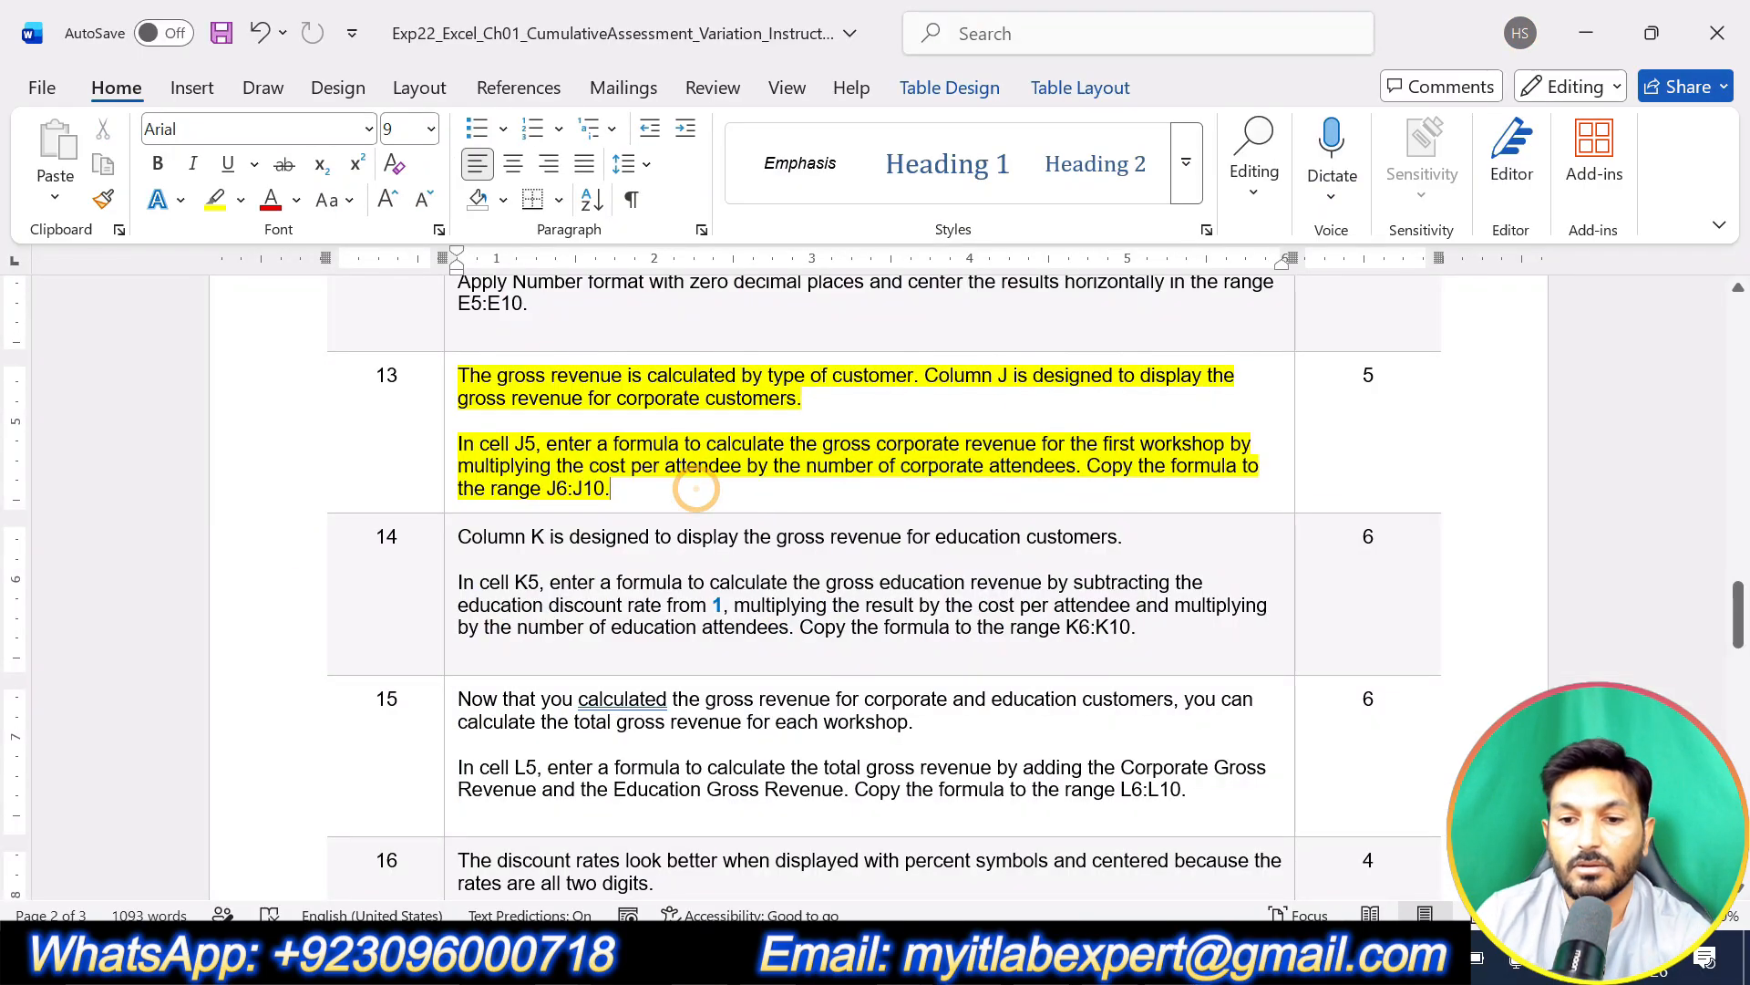
left_click(686, 486)
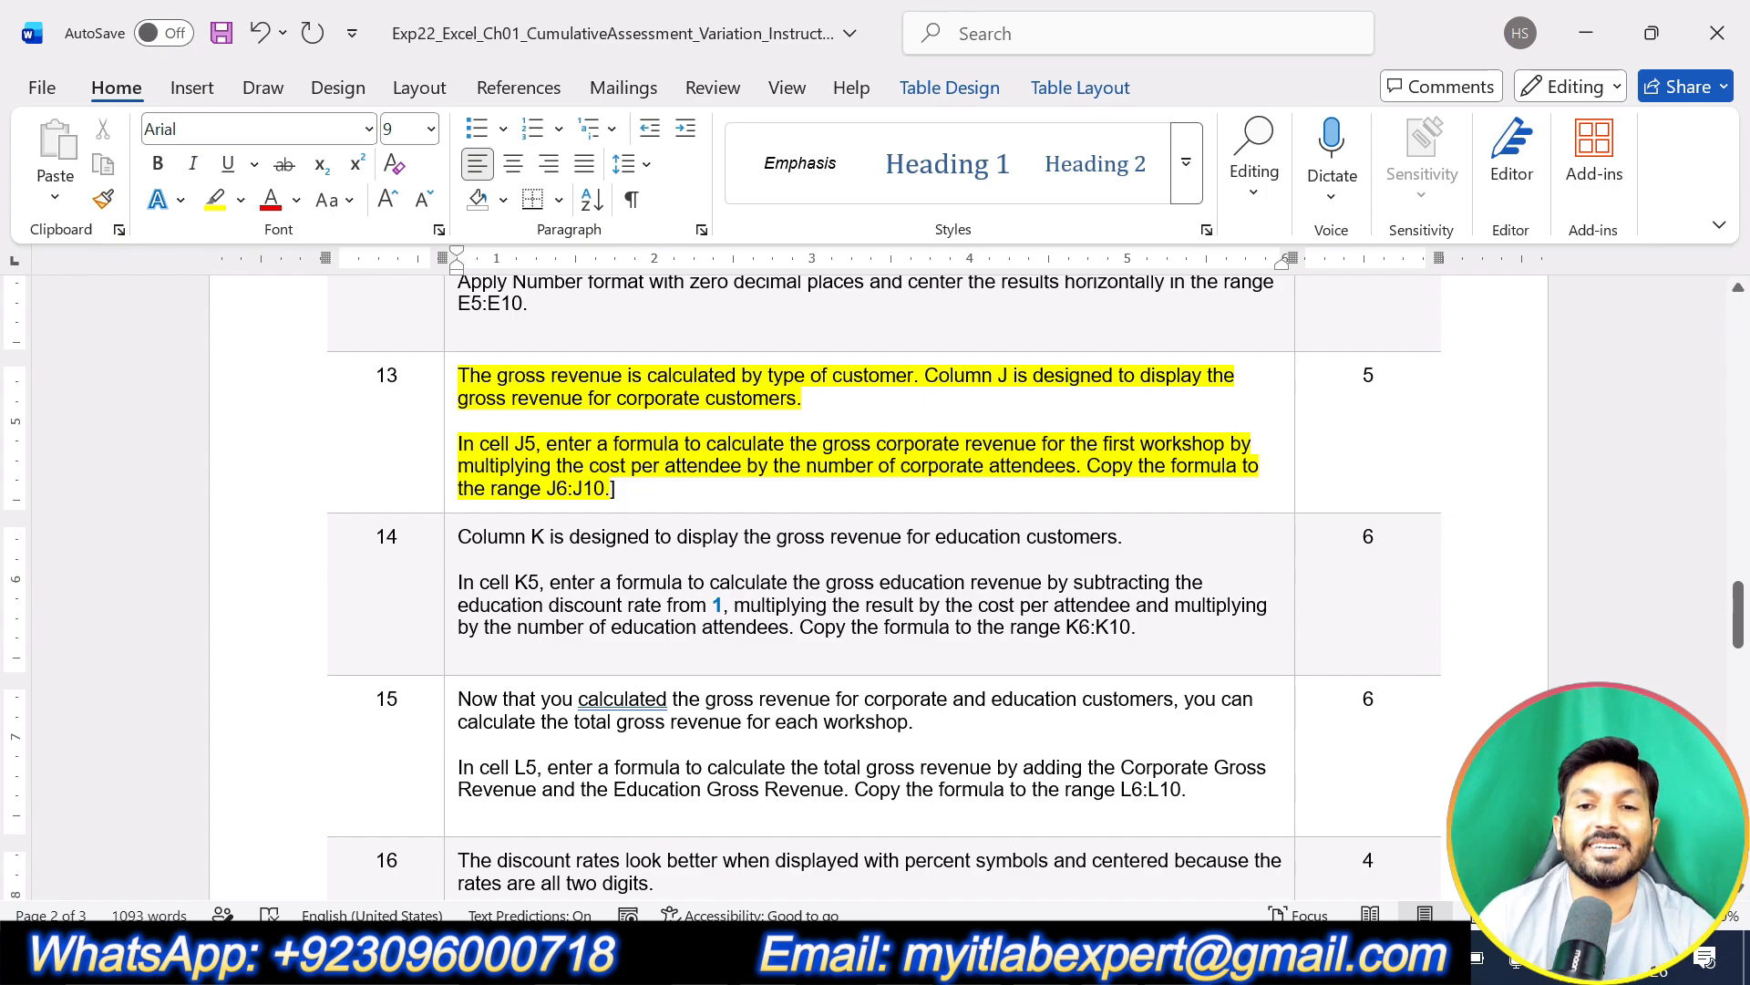
key("alt+Tab")
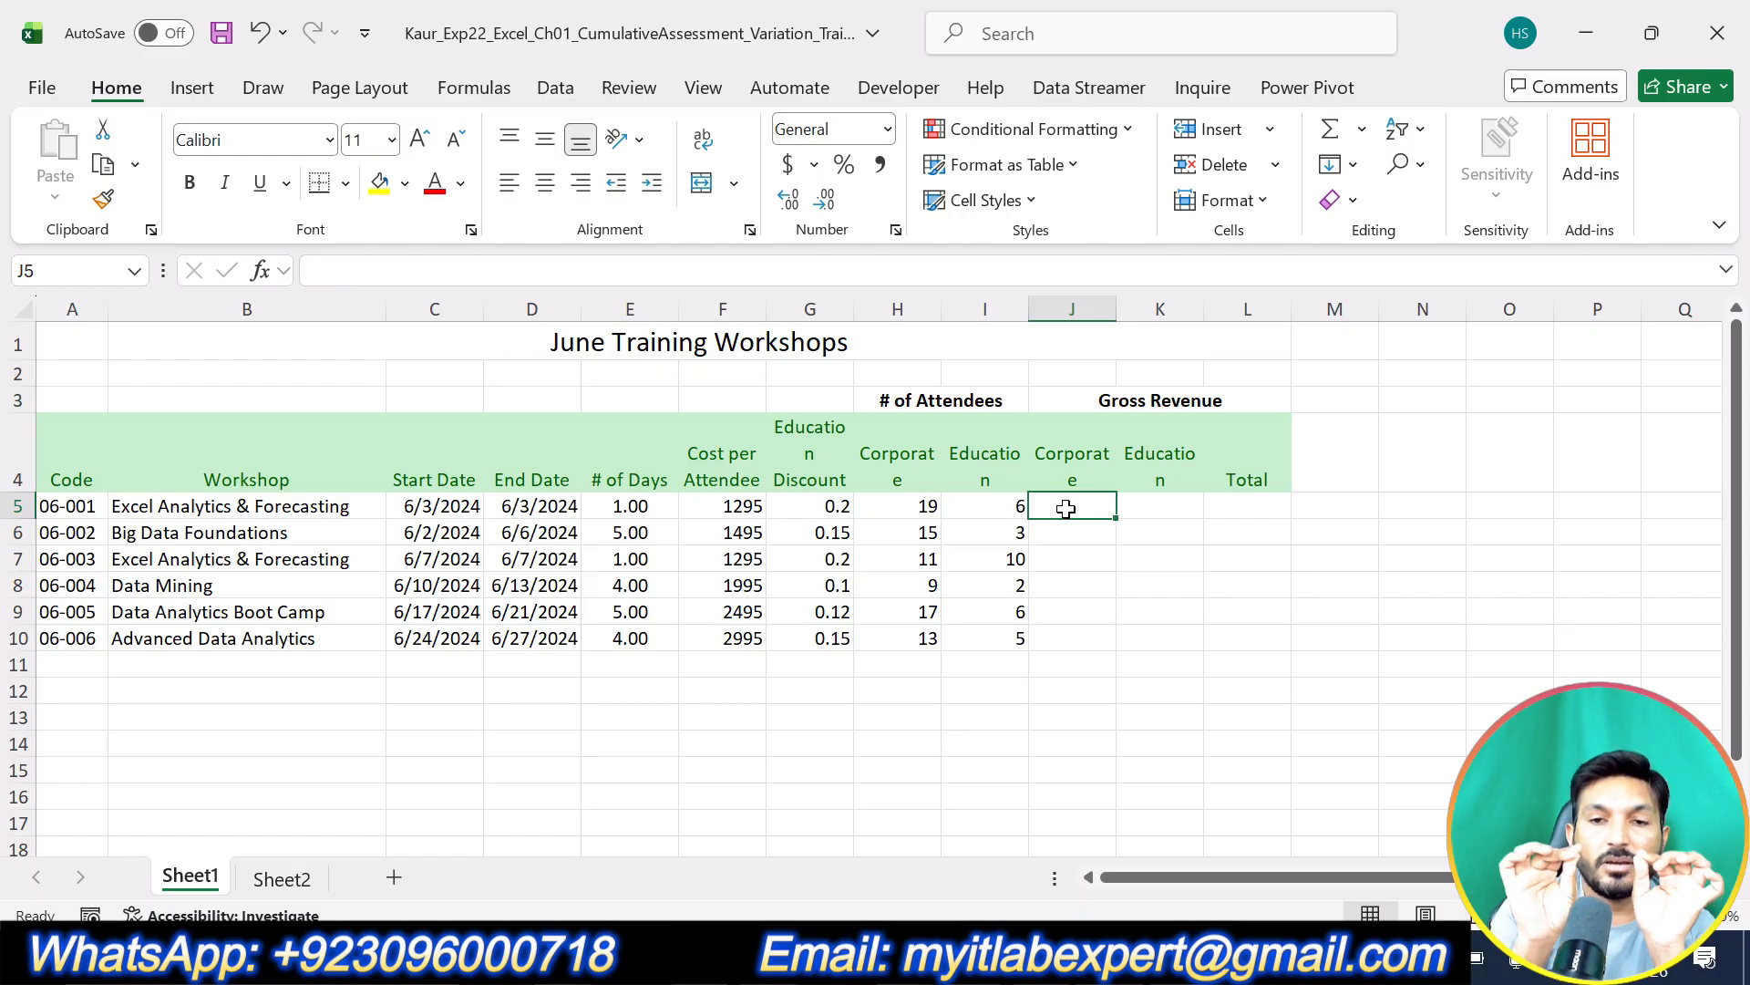
type("=")
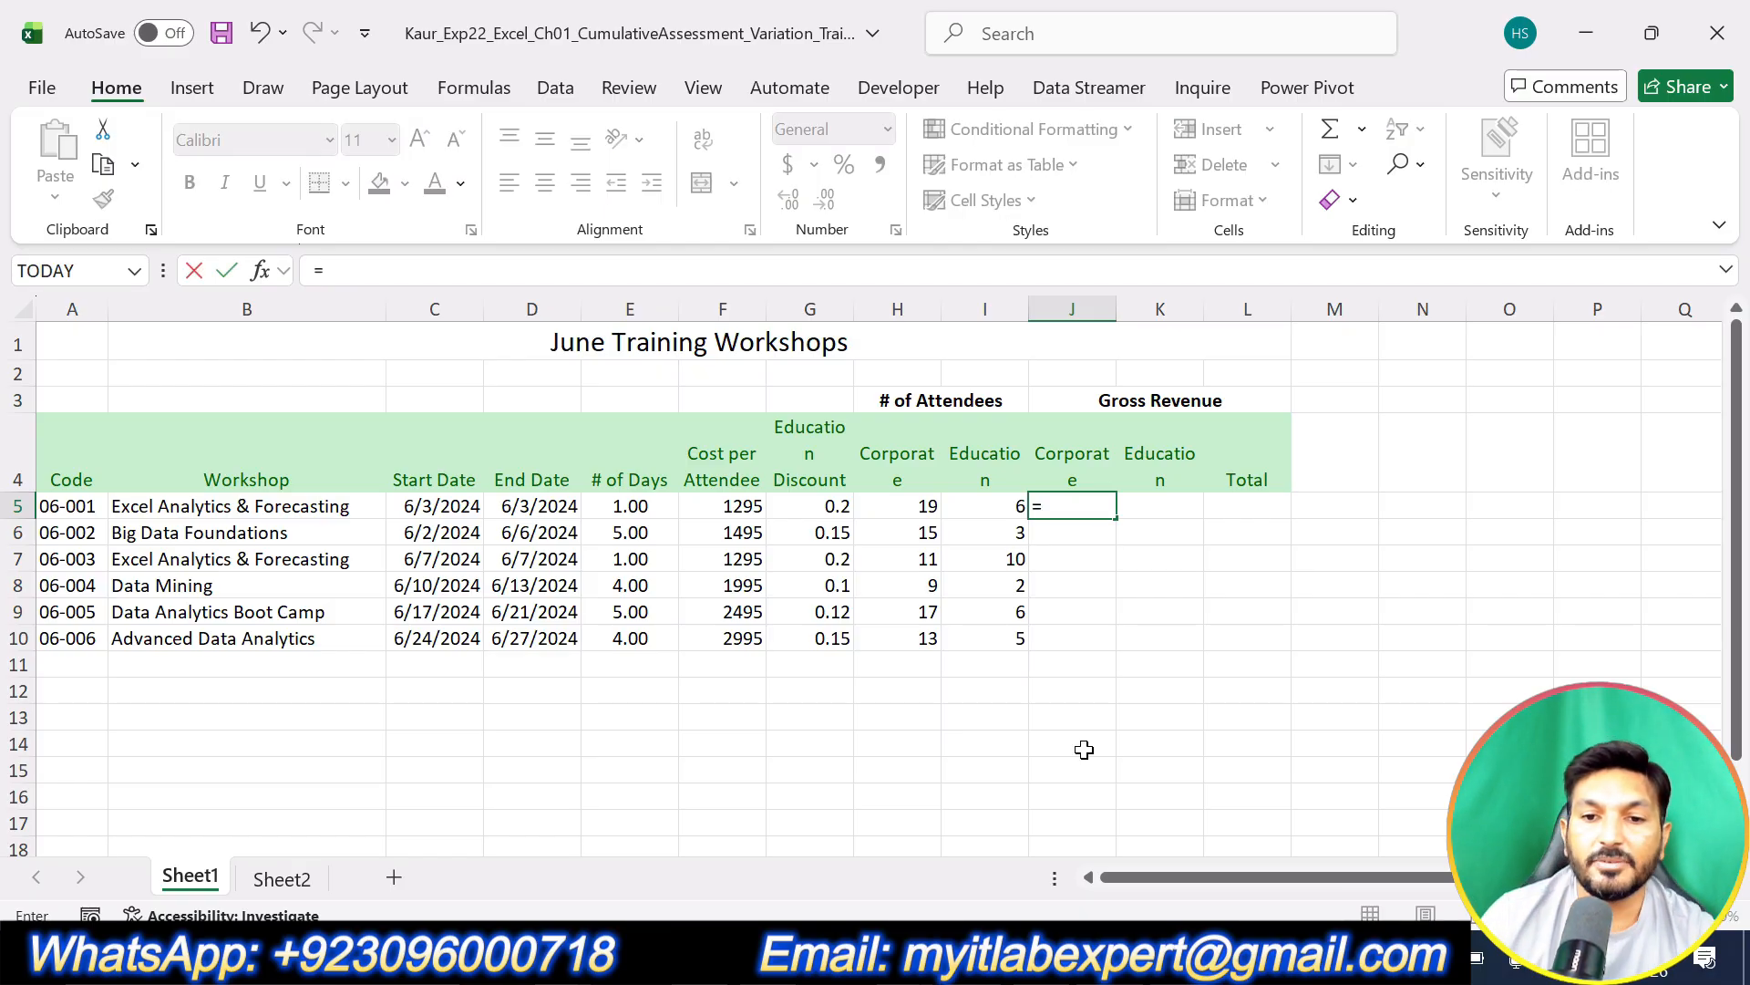
left_click(1165, 954)
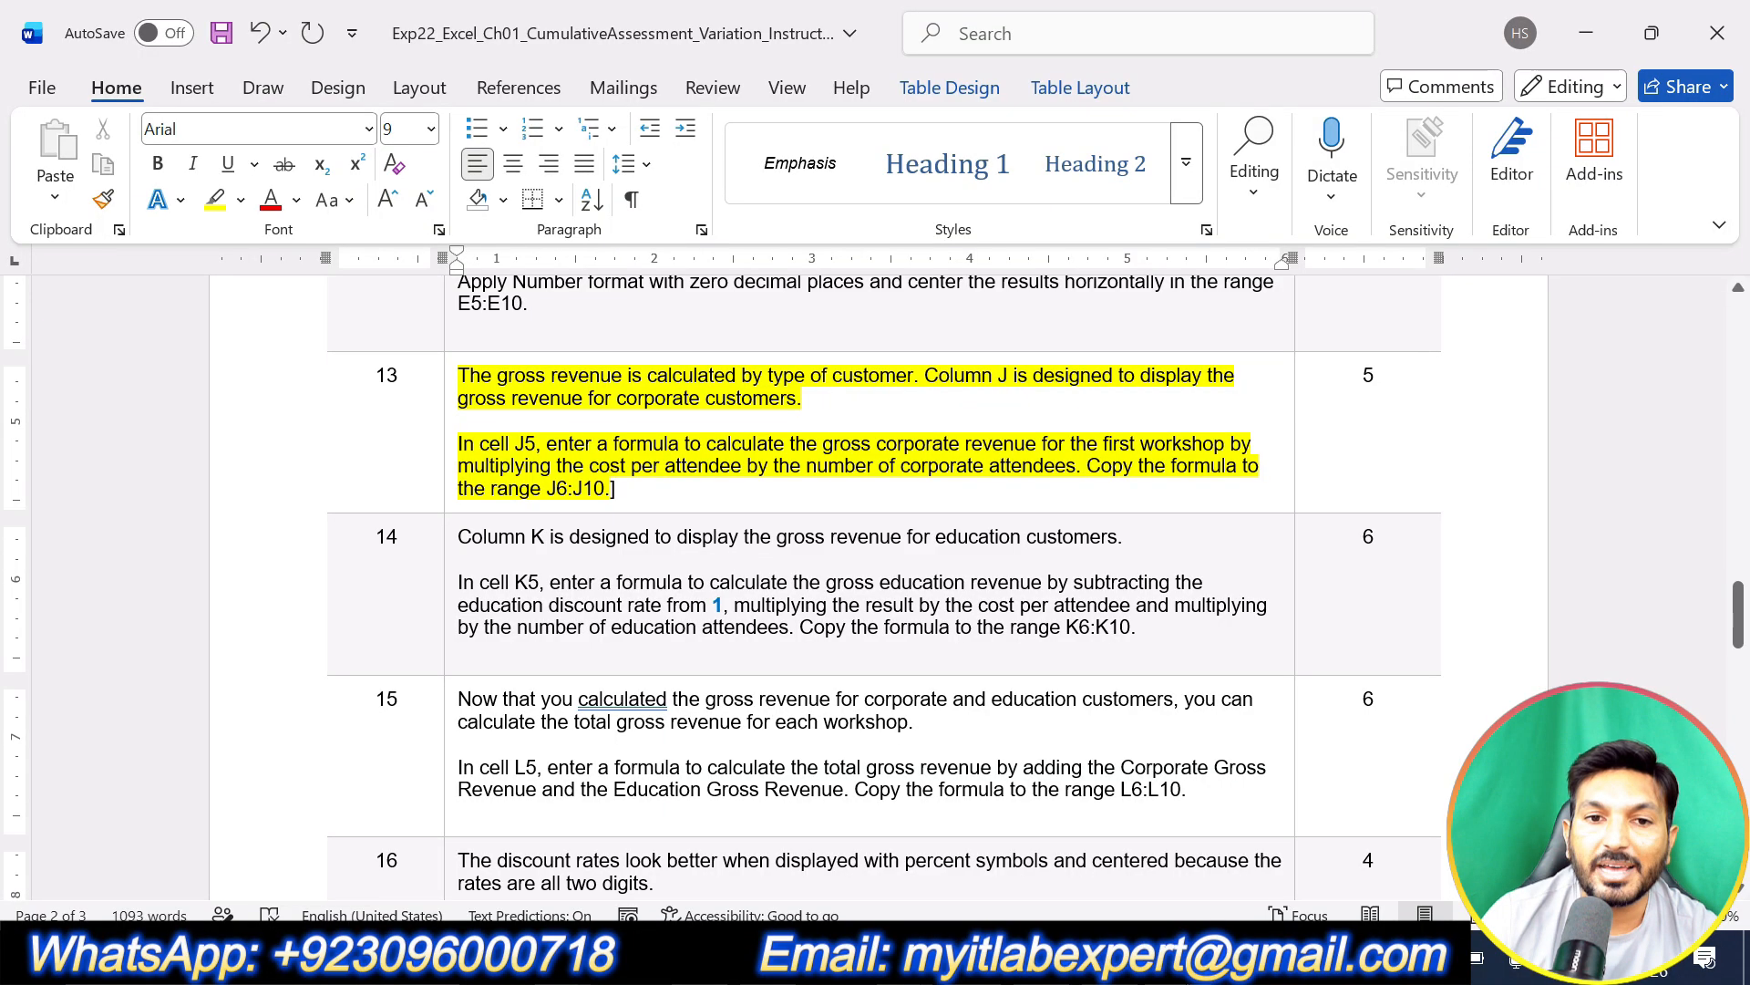
left_click(1085, 953)
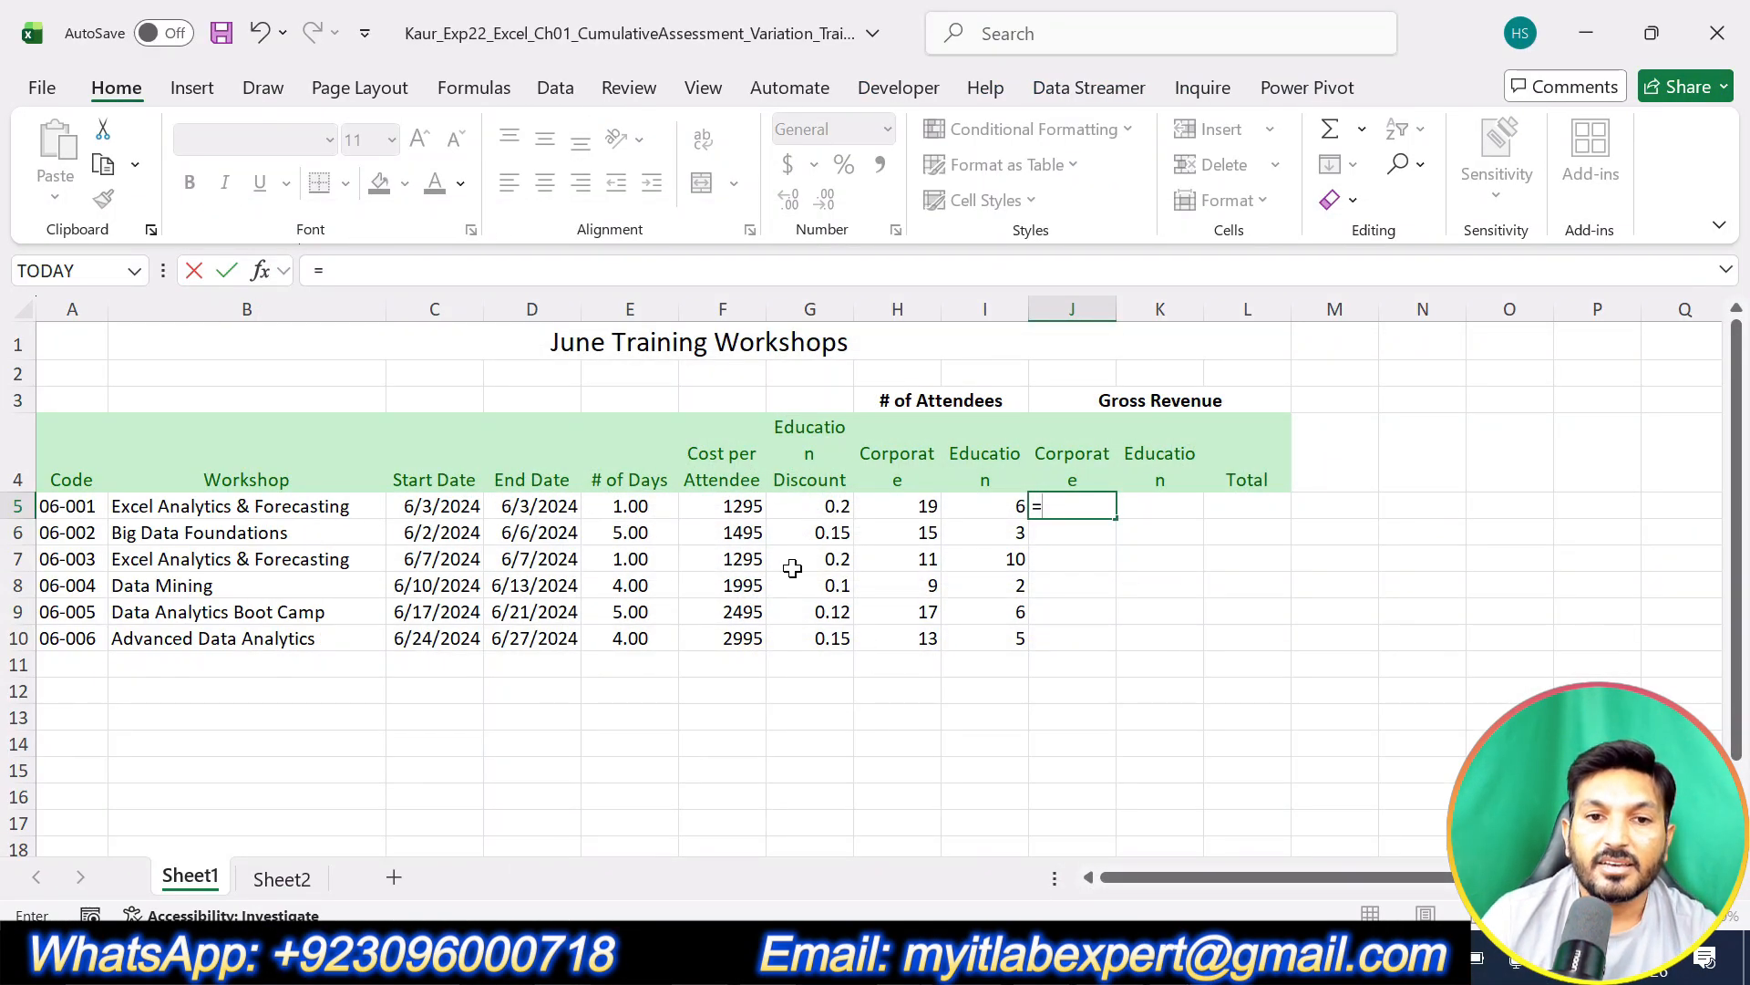
left_click(730, 507)
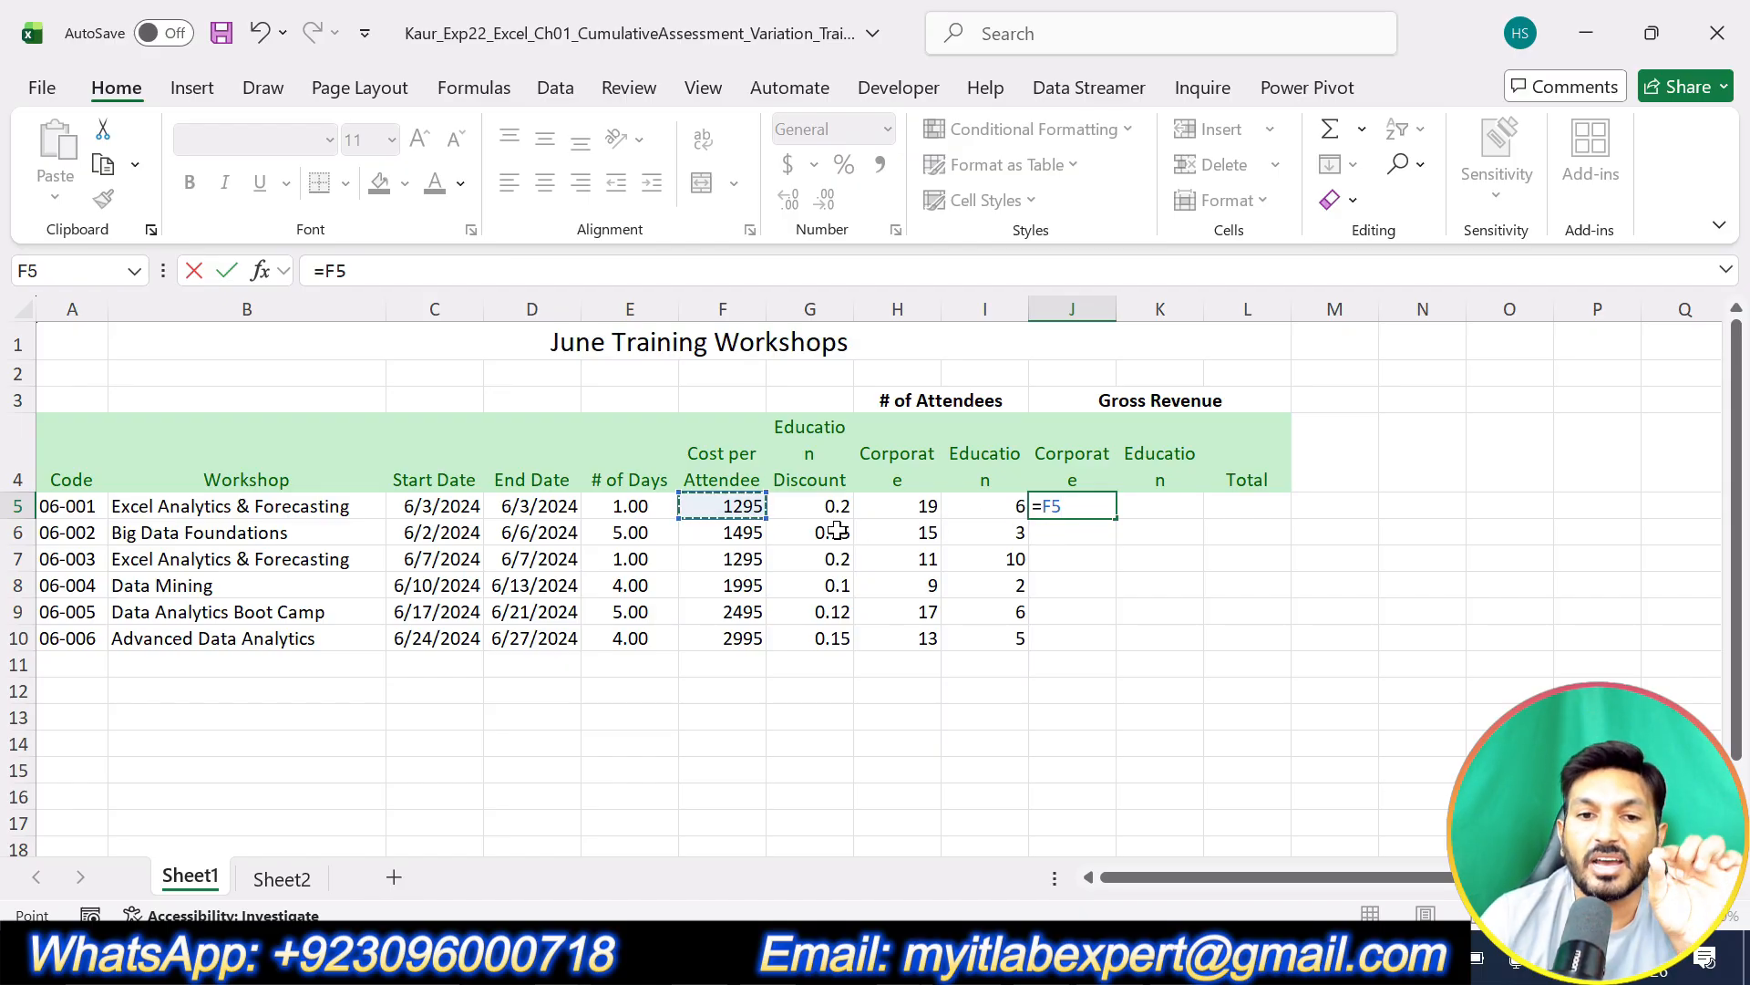
key("alt+Tab")
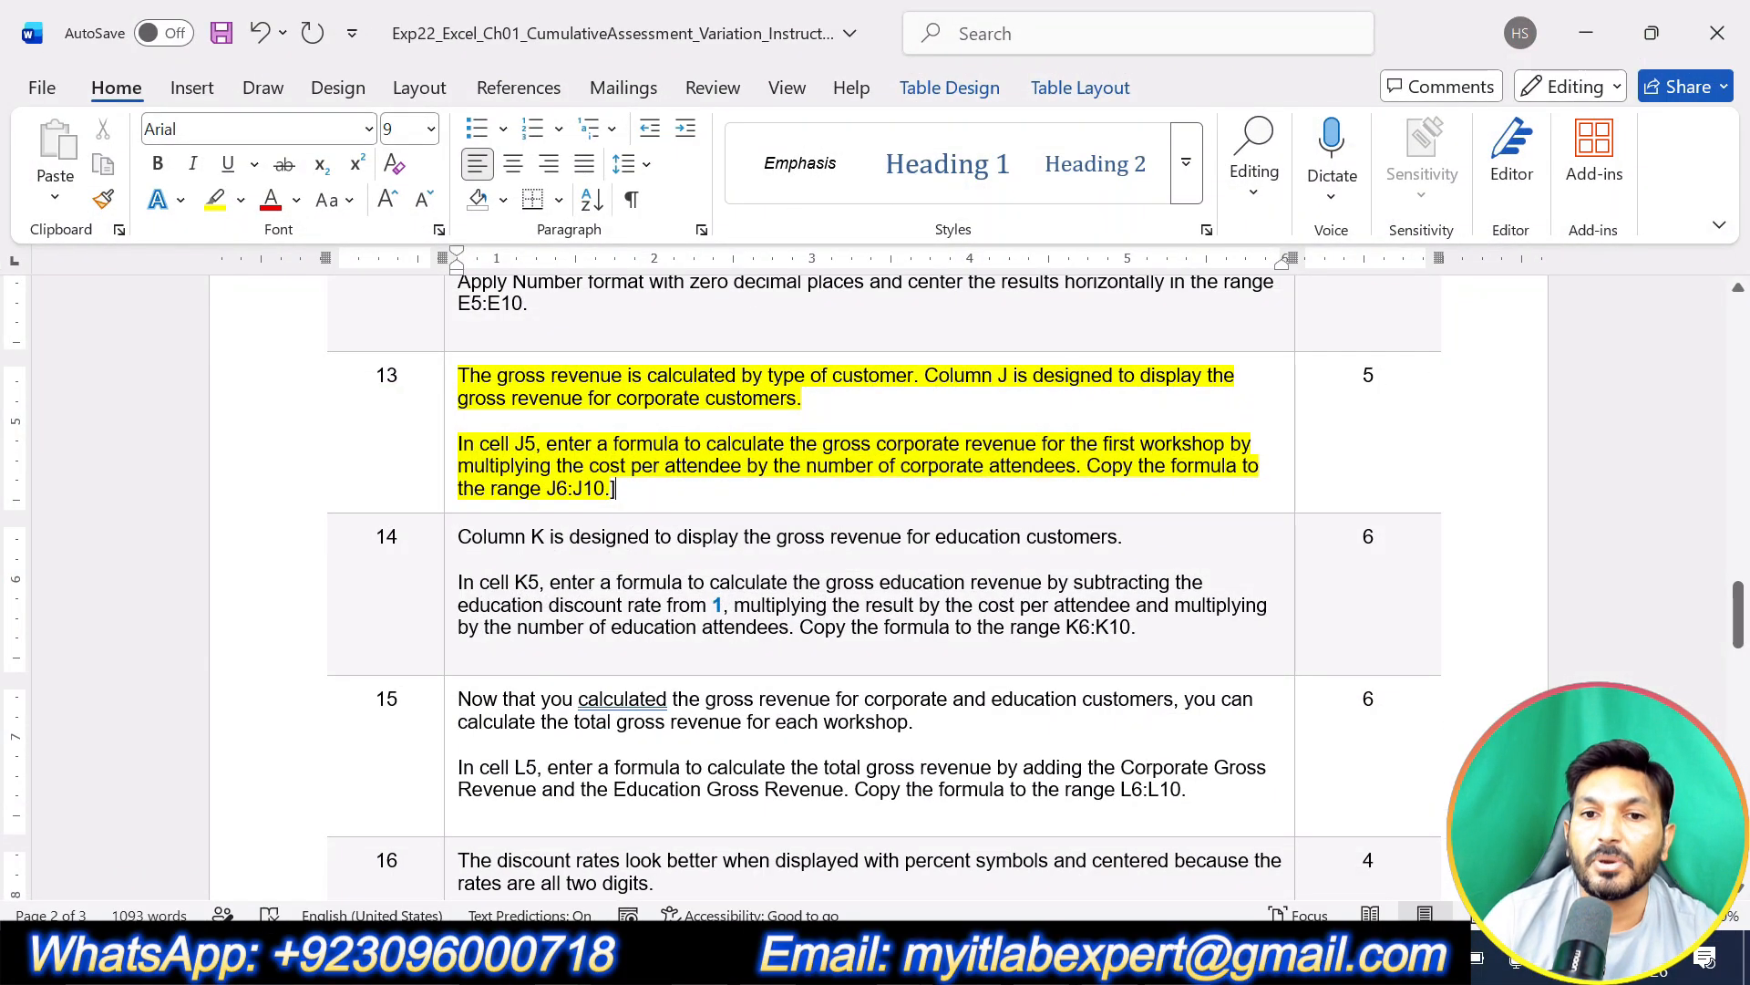
key("alt+Tab")
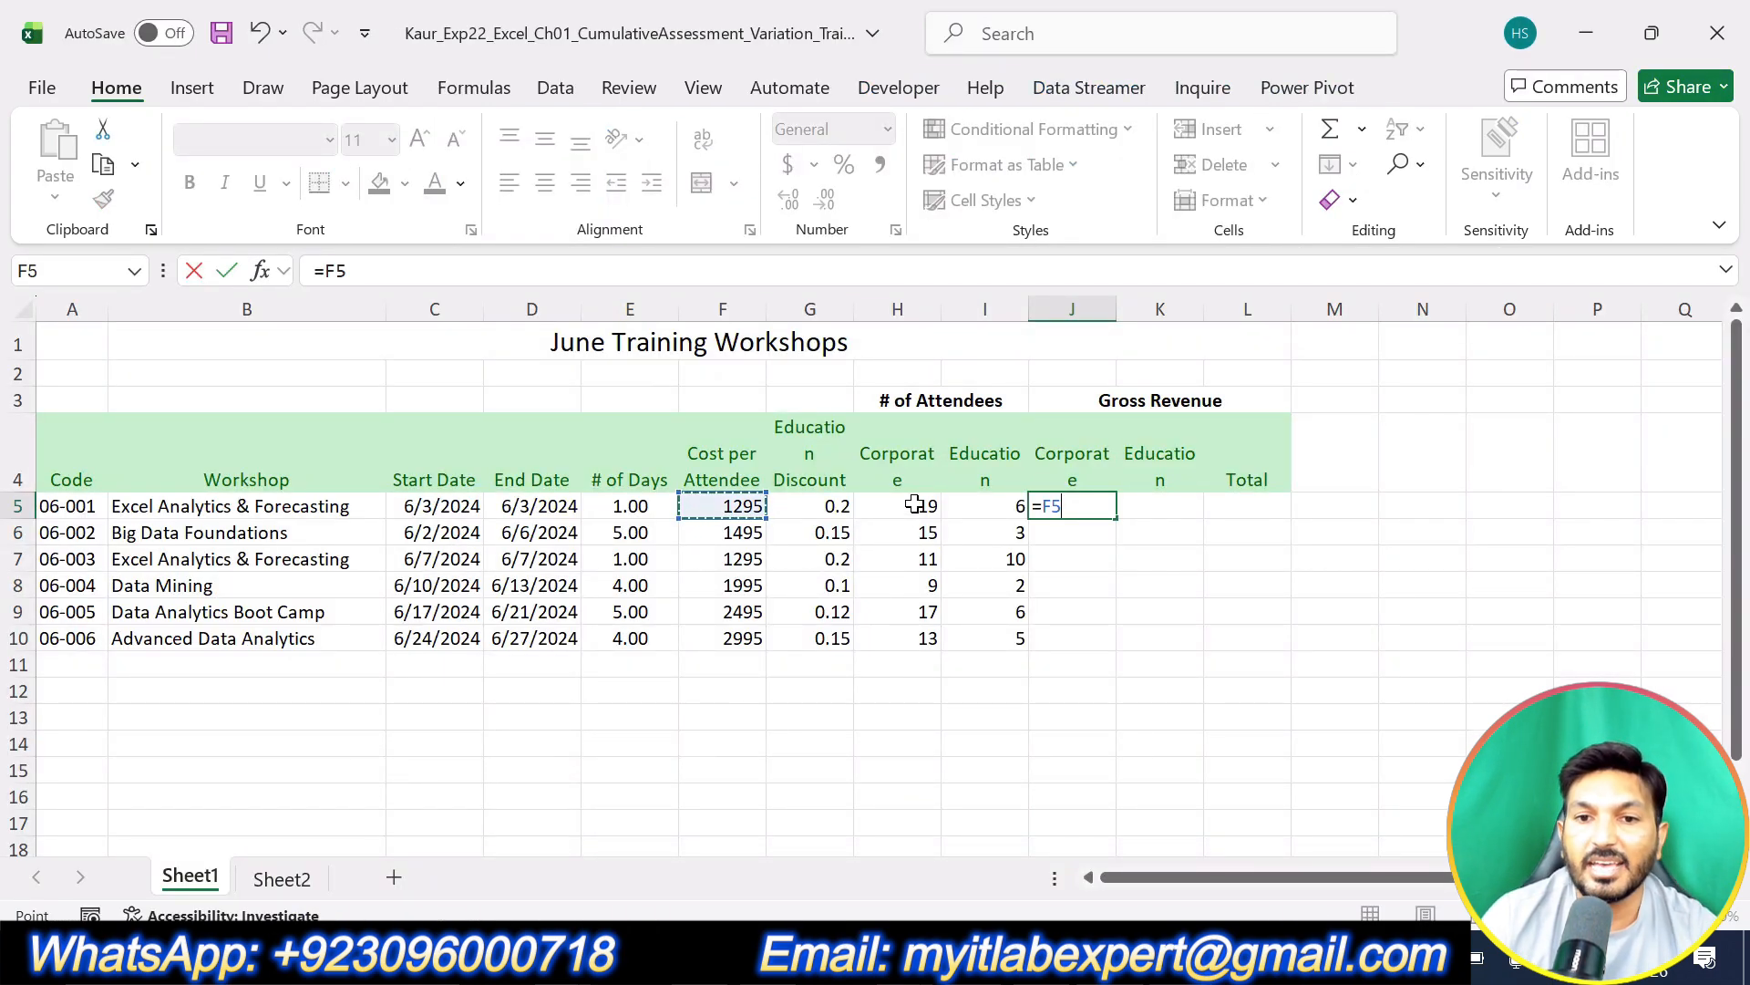
type("*")
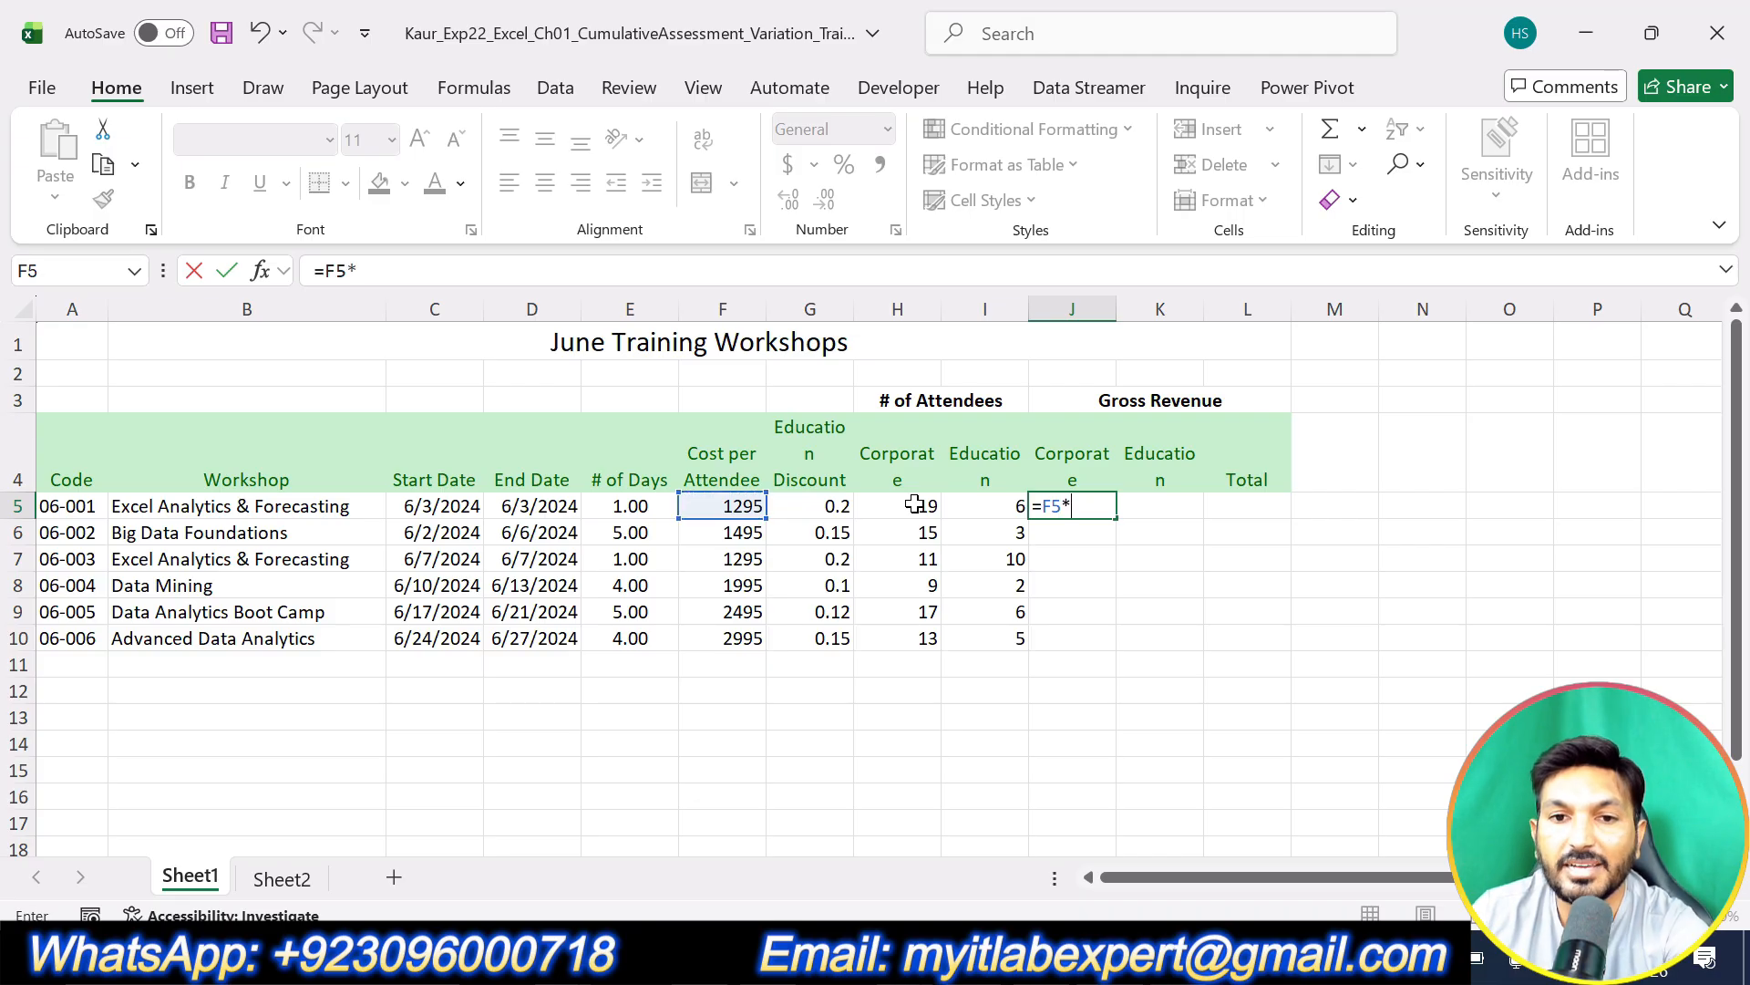
left_click(915, 504)
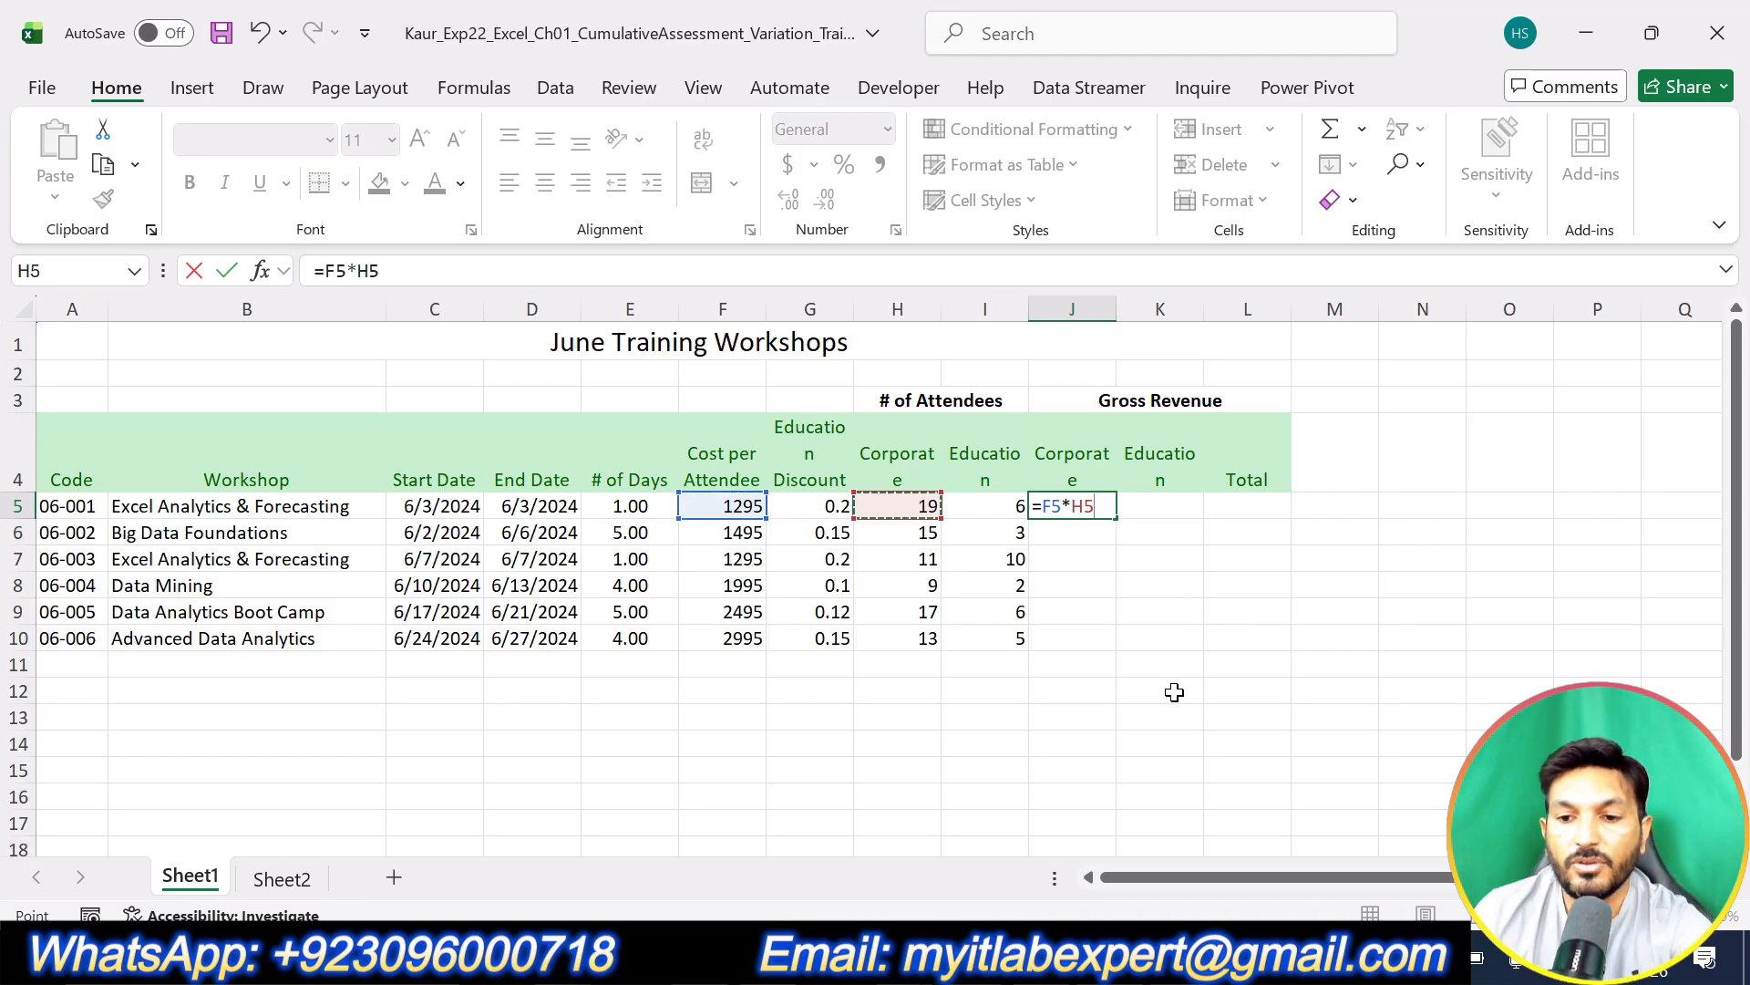
key("Return")
Step: Copy the corporate gross revenue formula from J5 to the range J6:J10
left_click(1085, 502)
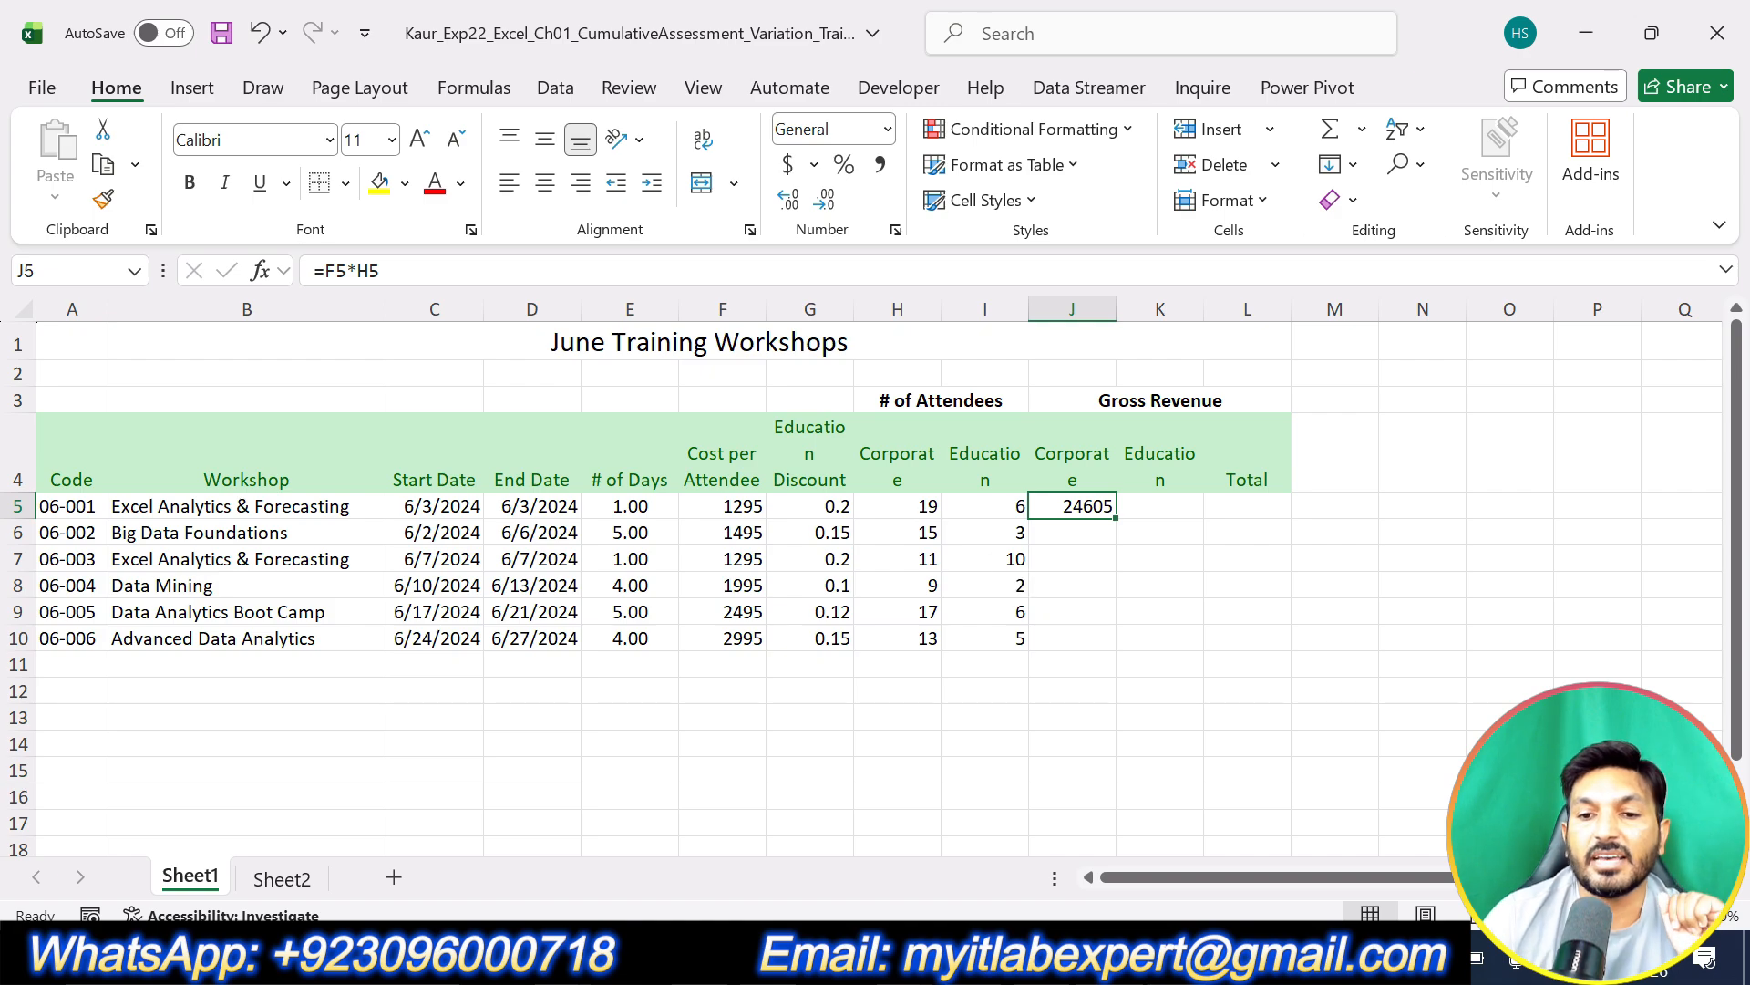
key("alt+Tab")
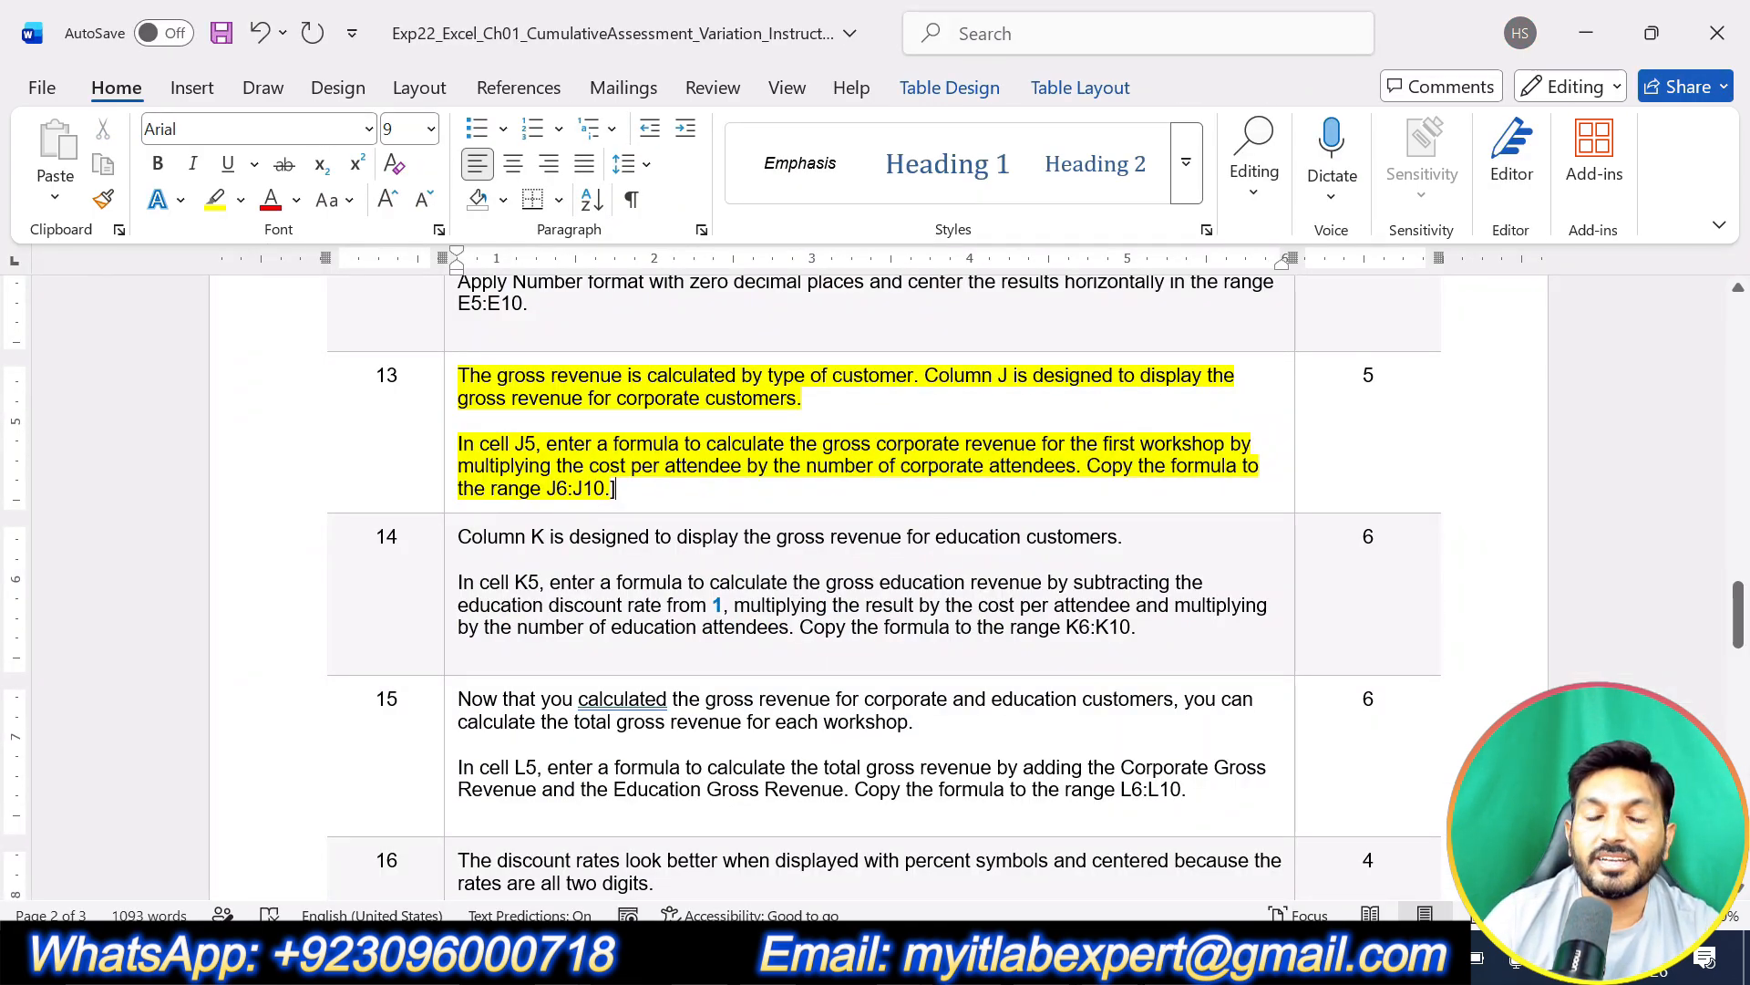
key("alt+Tab")
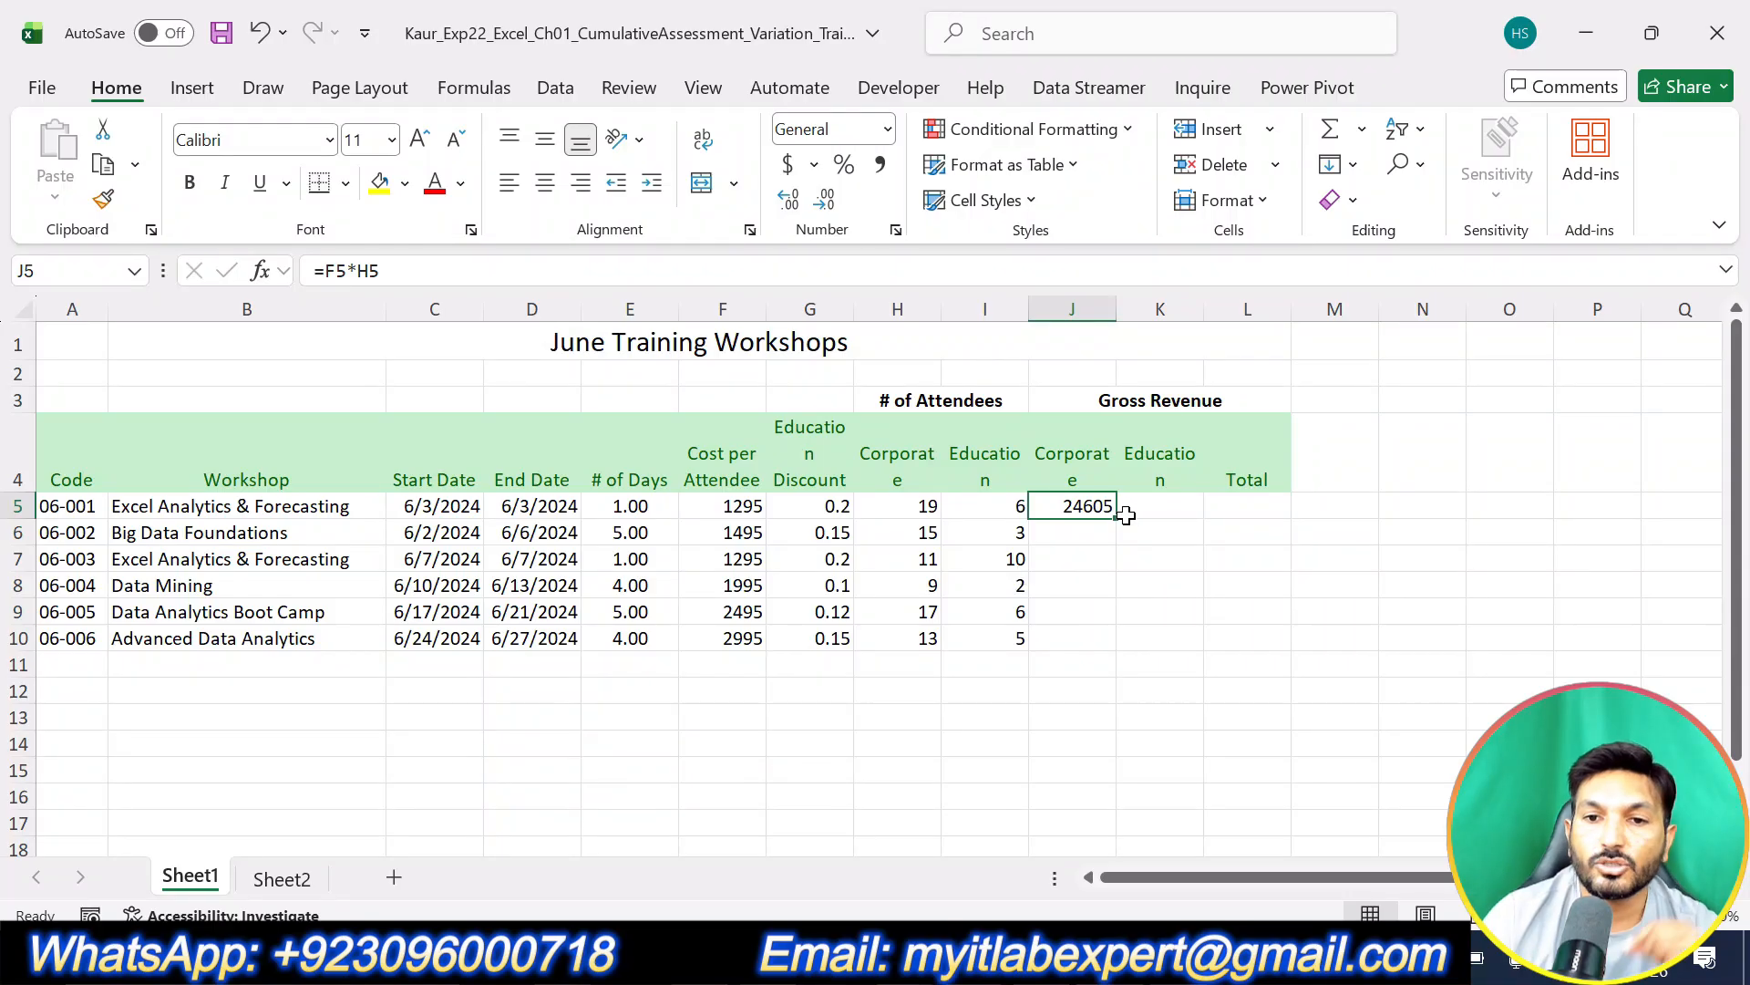
left_click_drag(1115, 518, 1111, 646)
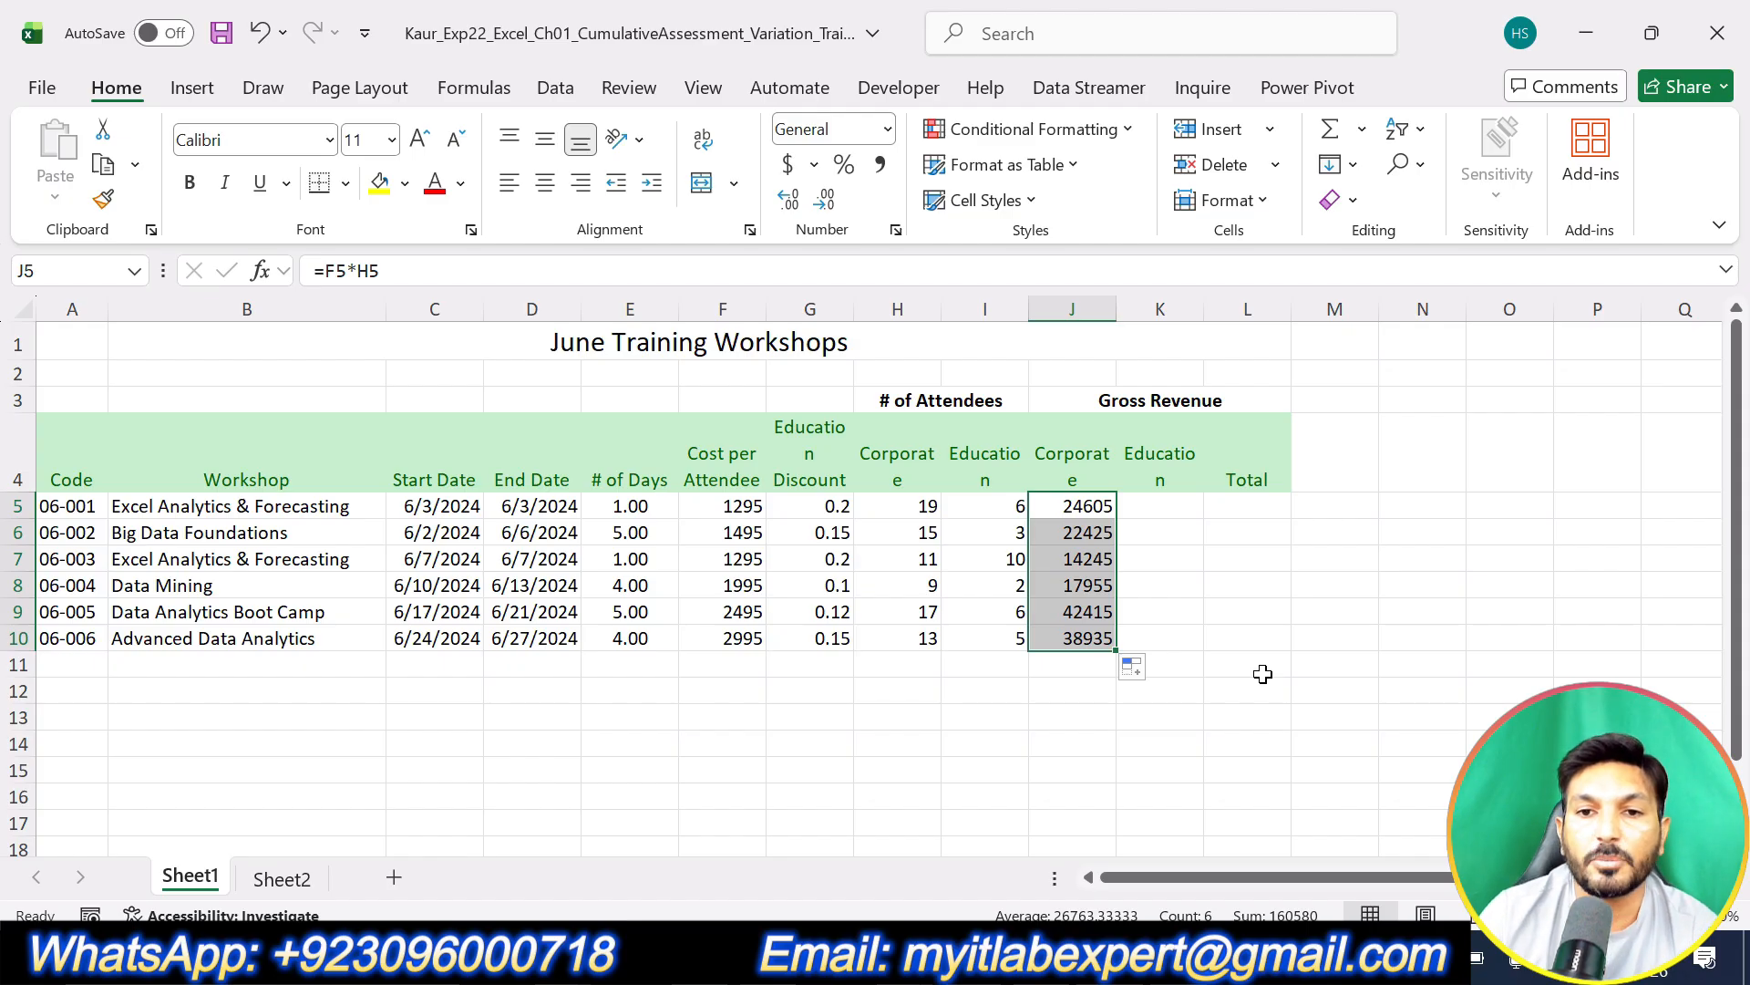
Step: In the Word instructions, undo the yellow highlight on step 13 and highlight the step 14 instructions about column K in yellow
key("alt+Tab")
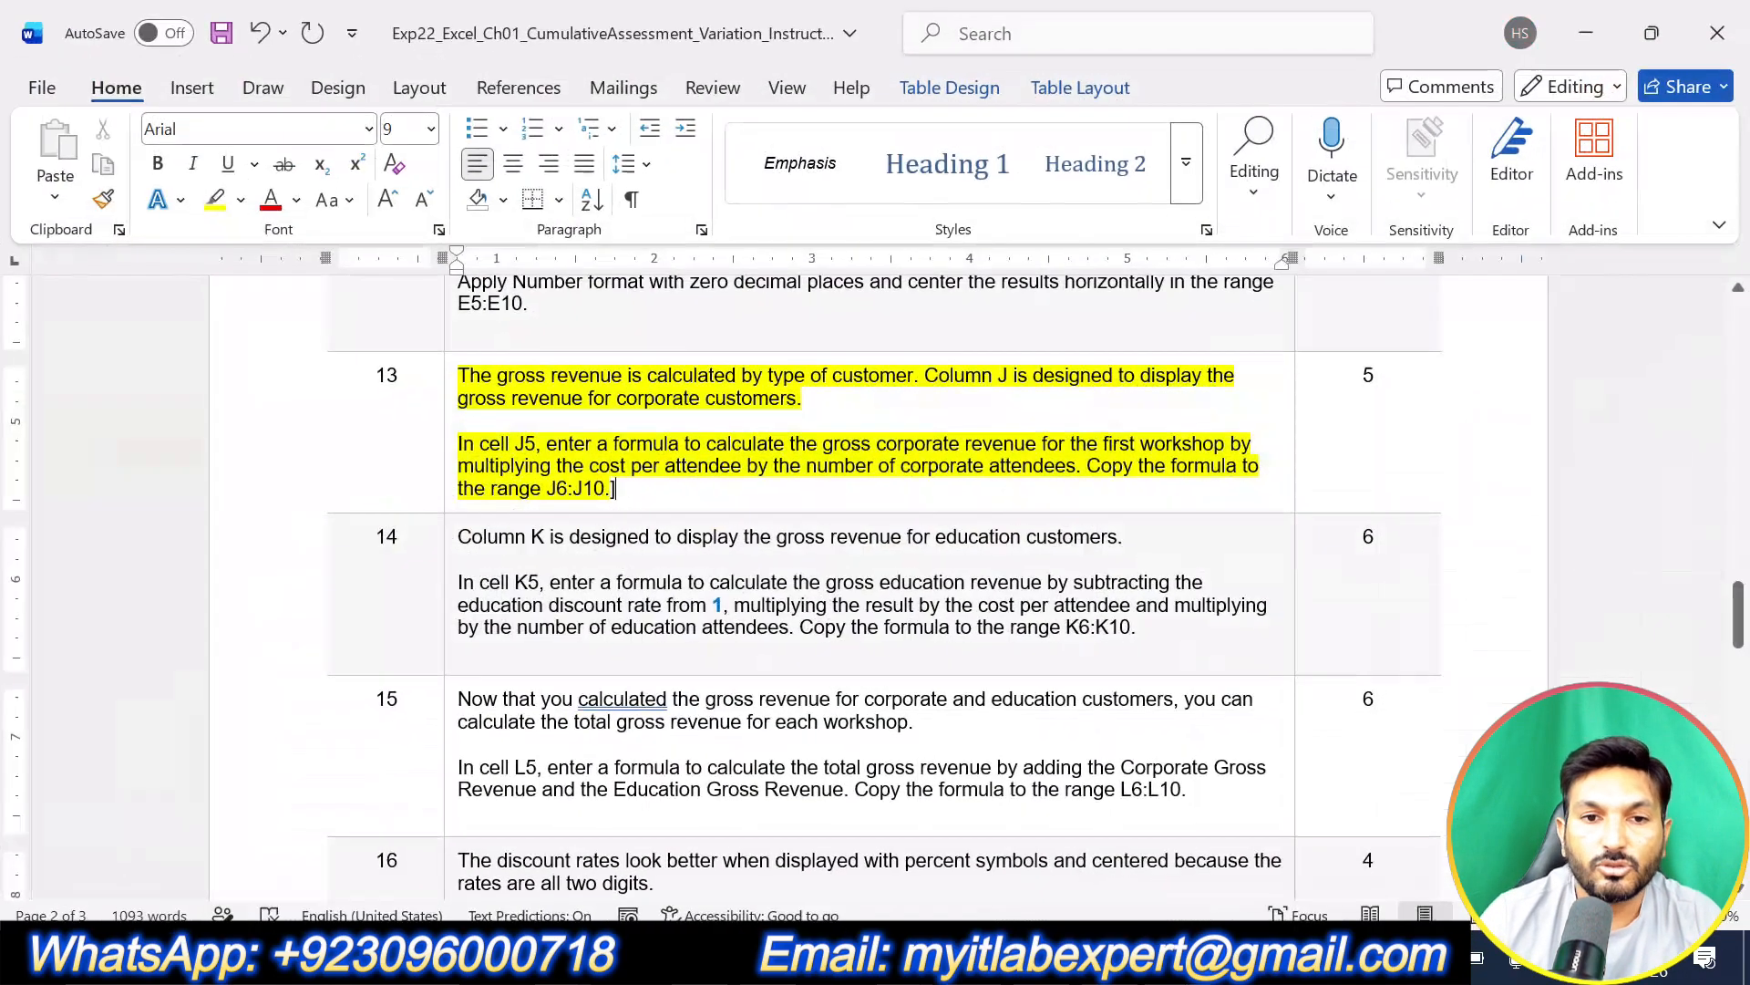
scroll(875, 584, "down", 2)
scroll(875, 583, "up", 3)
key("ctrl+z")
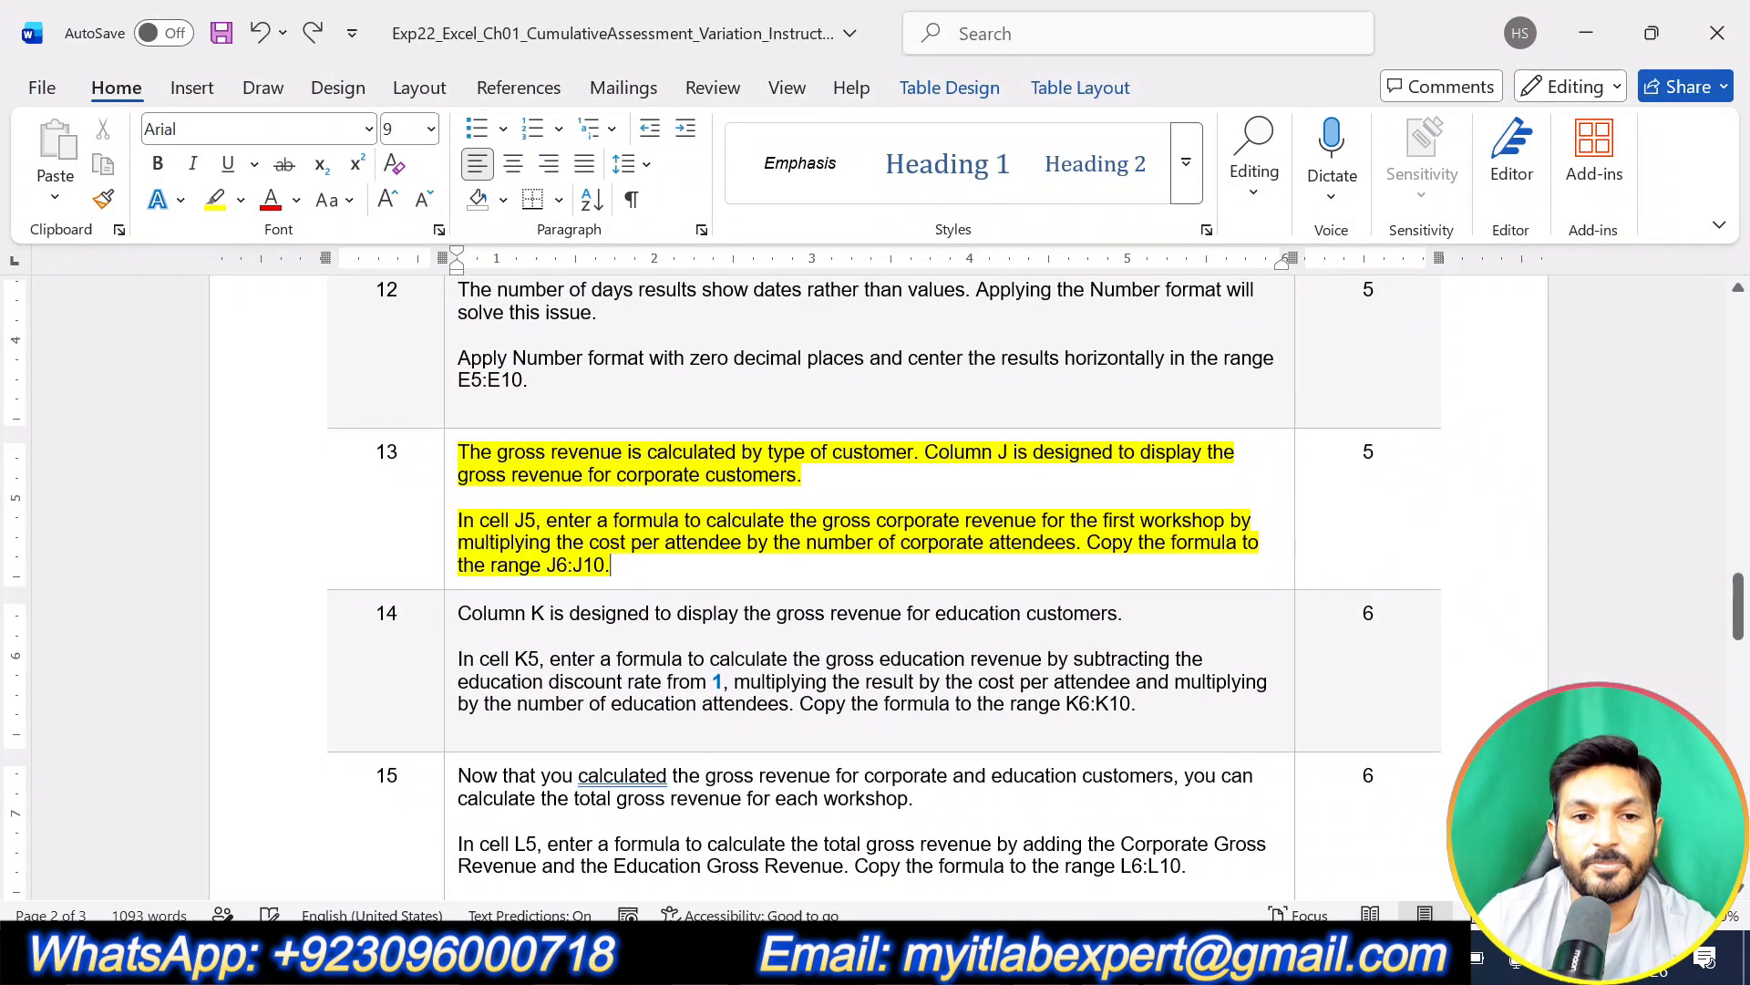
key("ctrl+z")
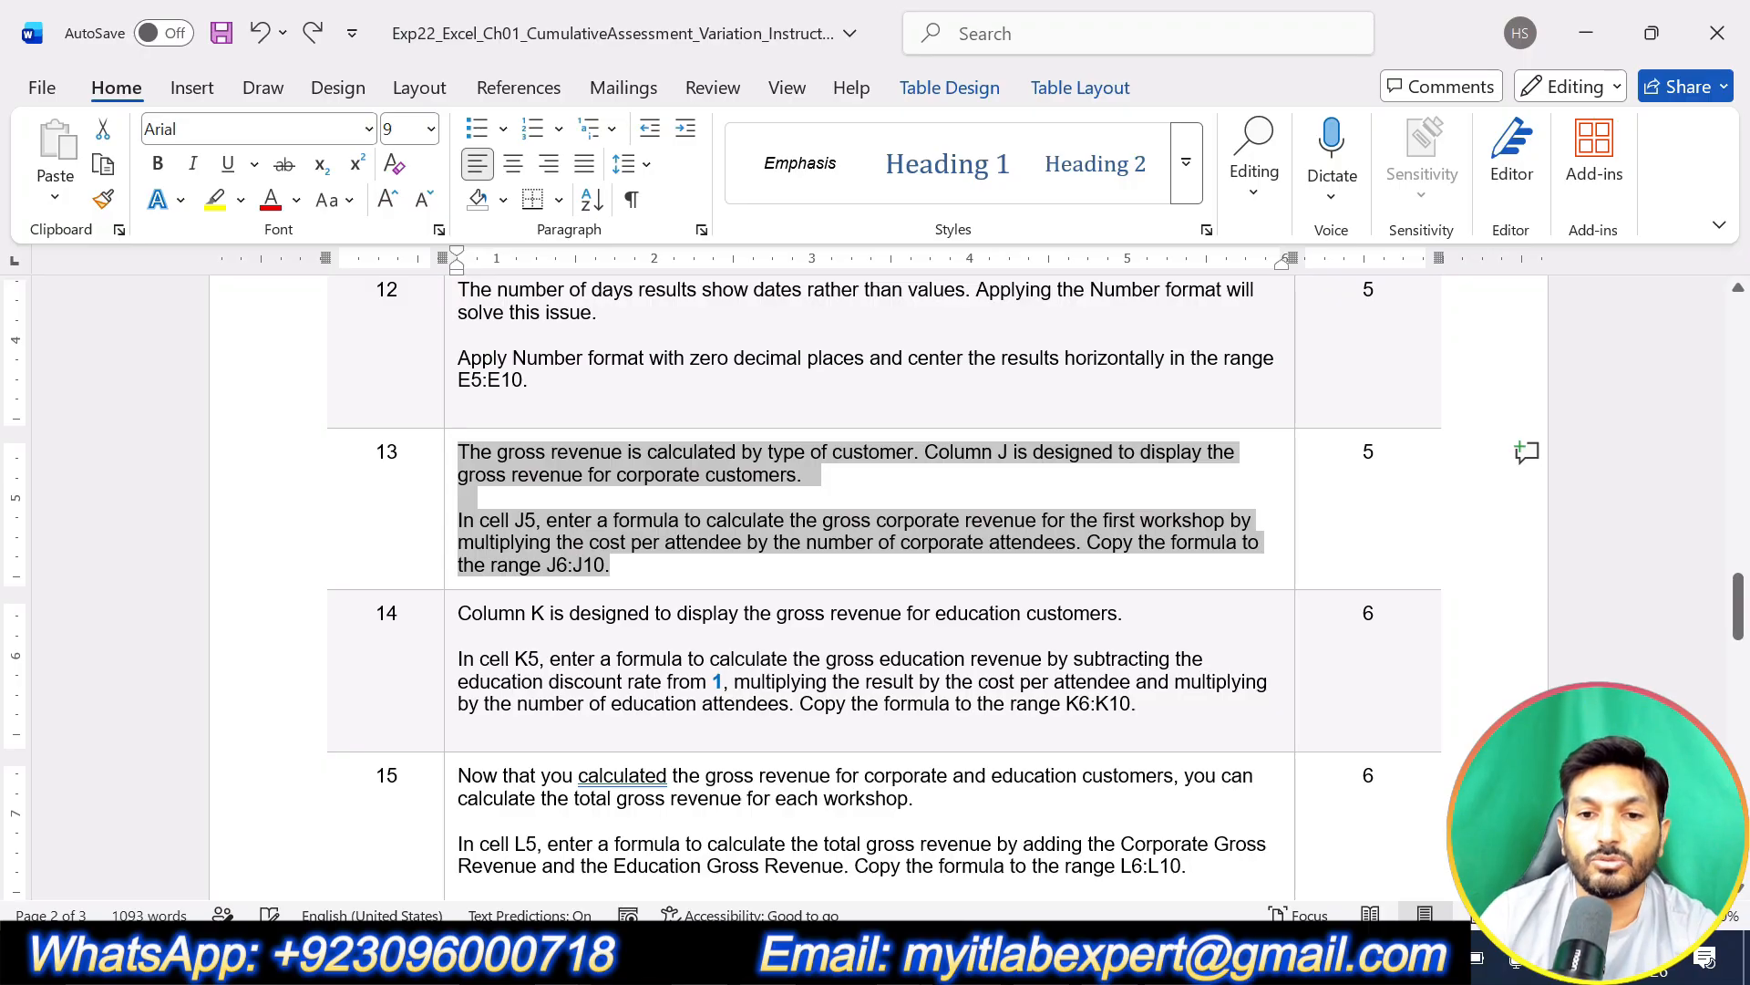
left_click_drag(1148, 706, 458, 610)
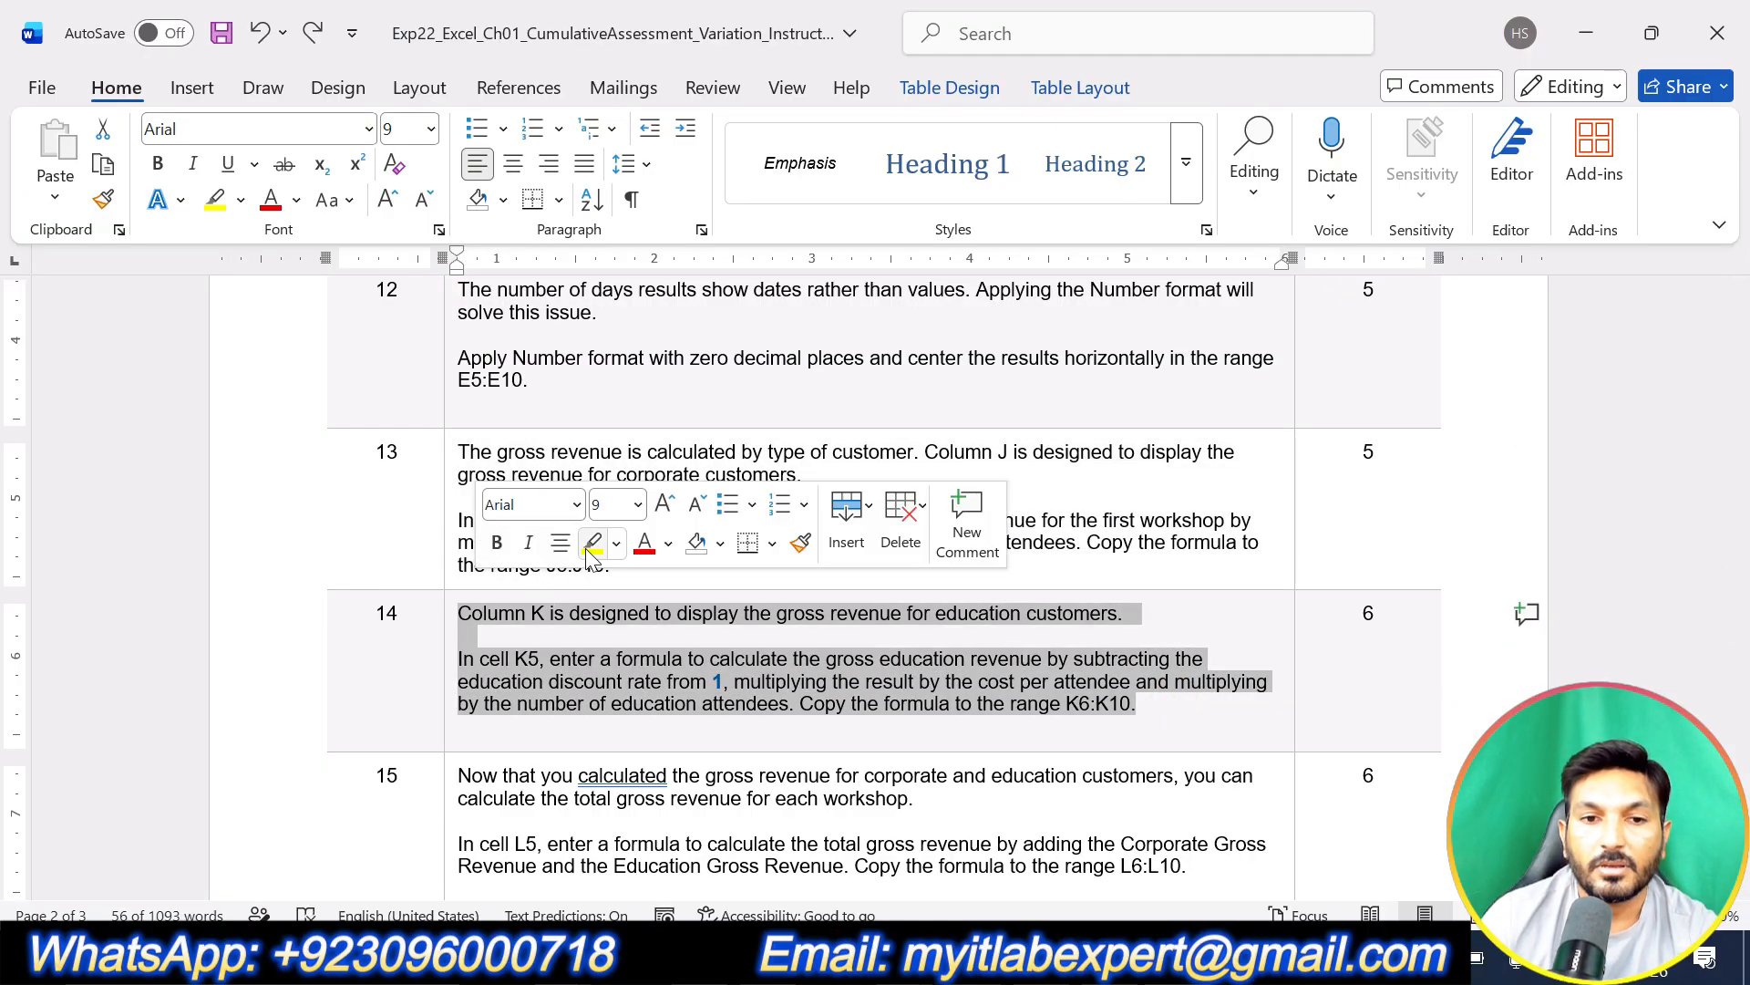
left_click(591, 544)
left_click(737, 704)
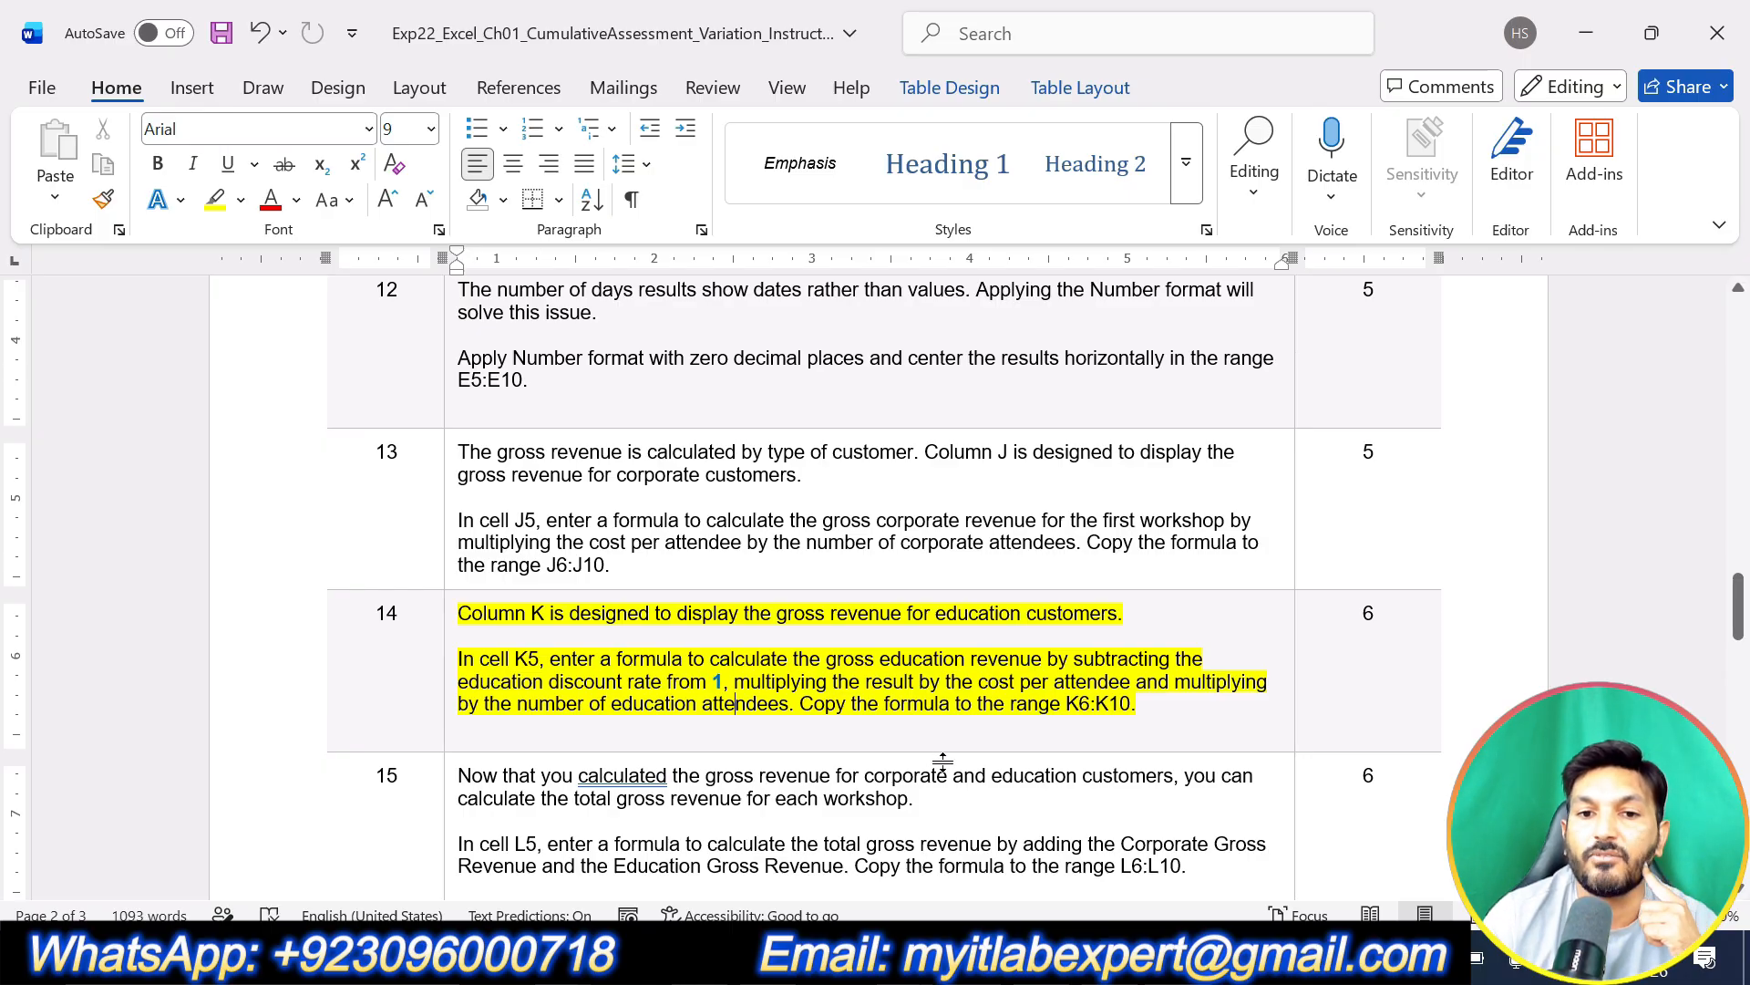
Step: In Excel cell K5, start the education gross revenue formula with =(1-G5), subtracting the education discount from 1 as step 14 instructs
key("alt+Tab")
left_click(1172, 503)
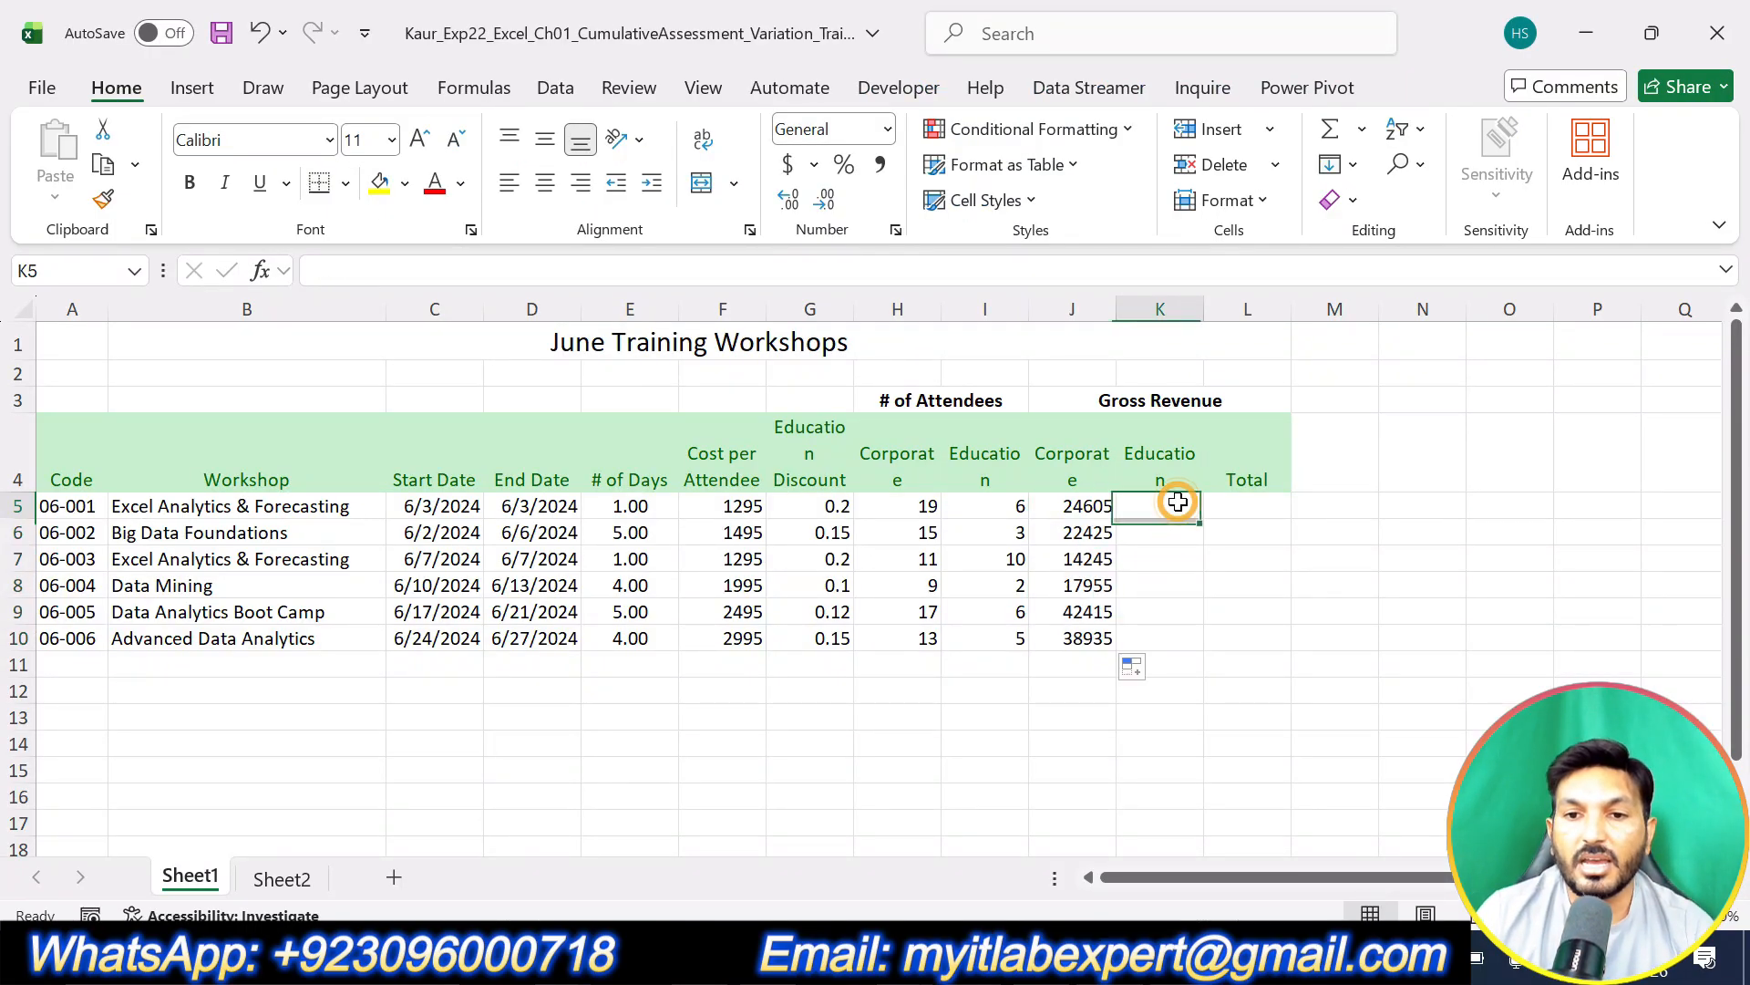
type("=")
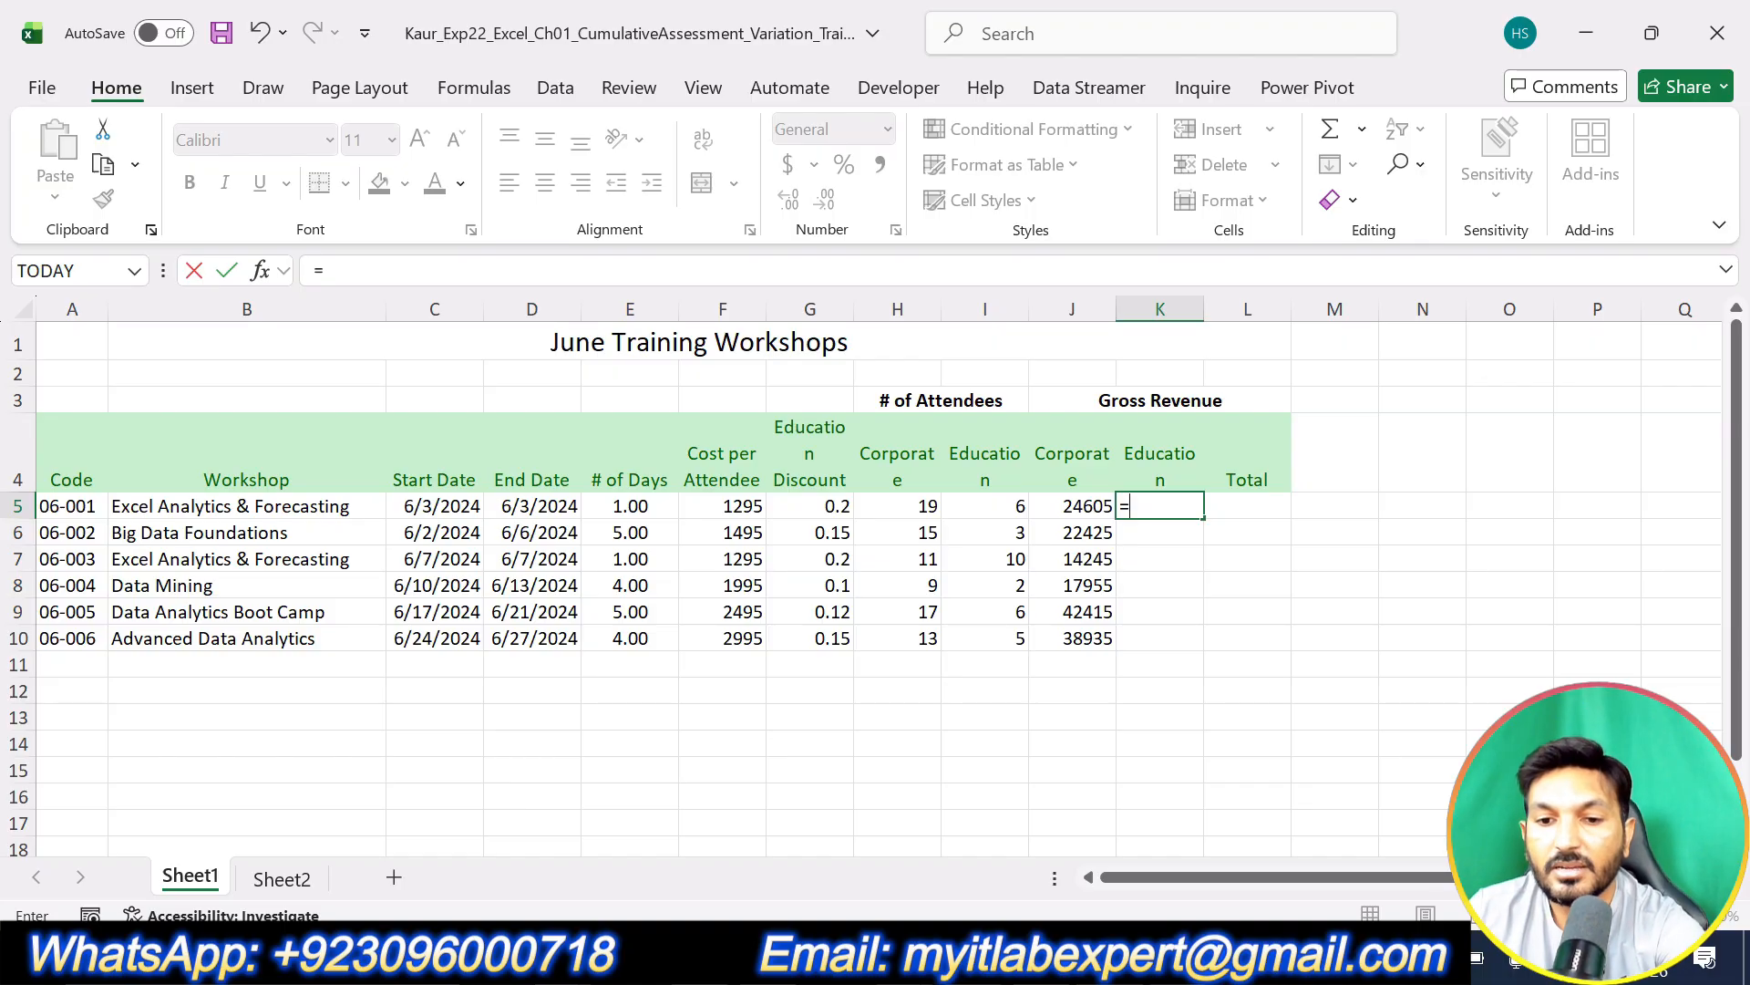
type("(1-")
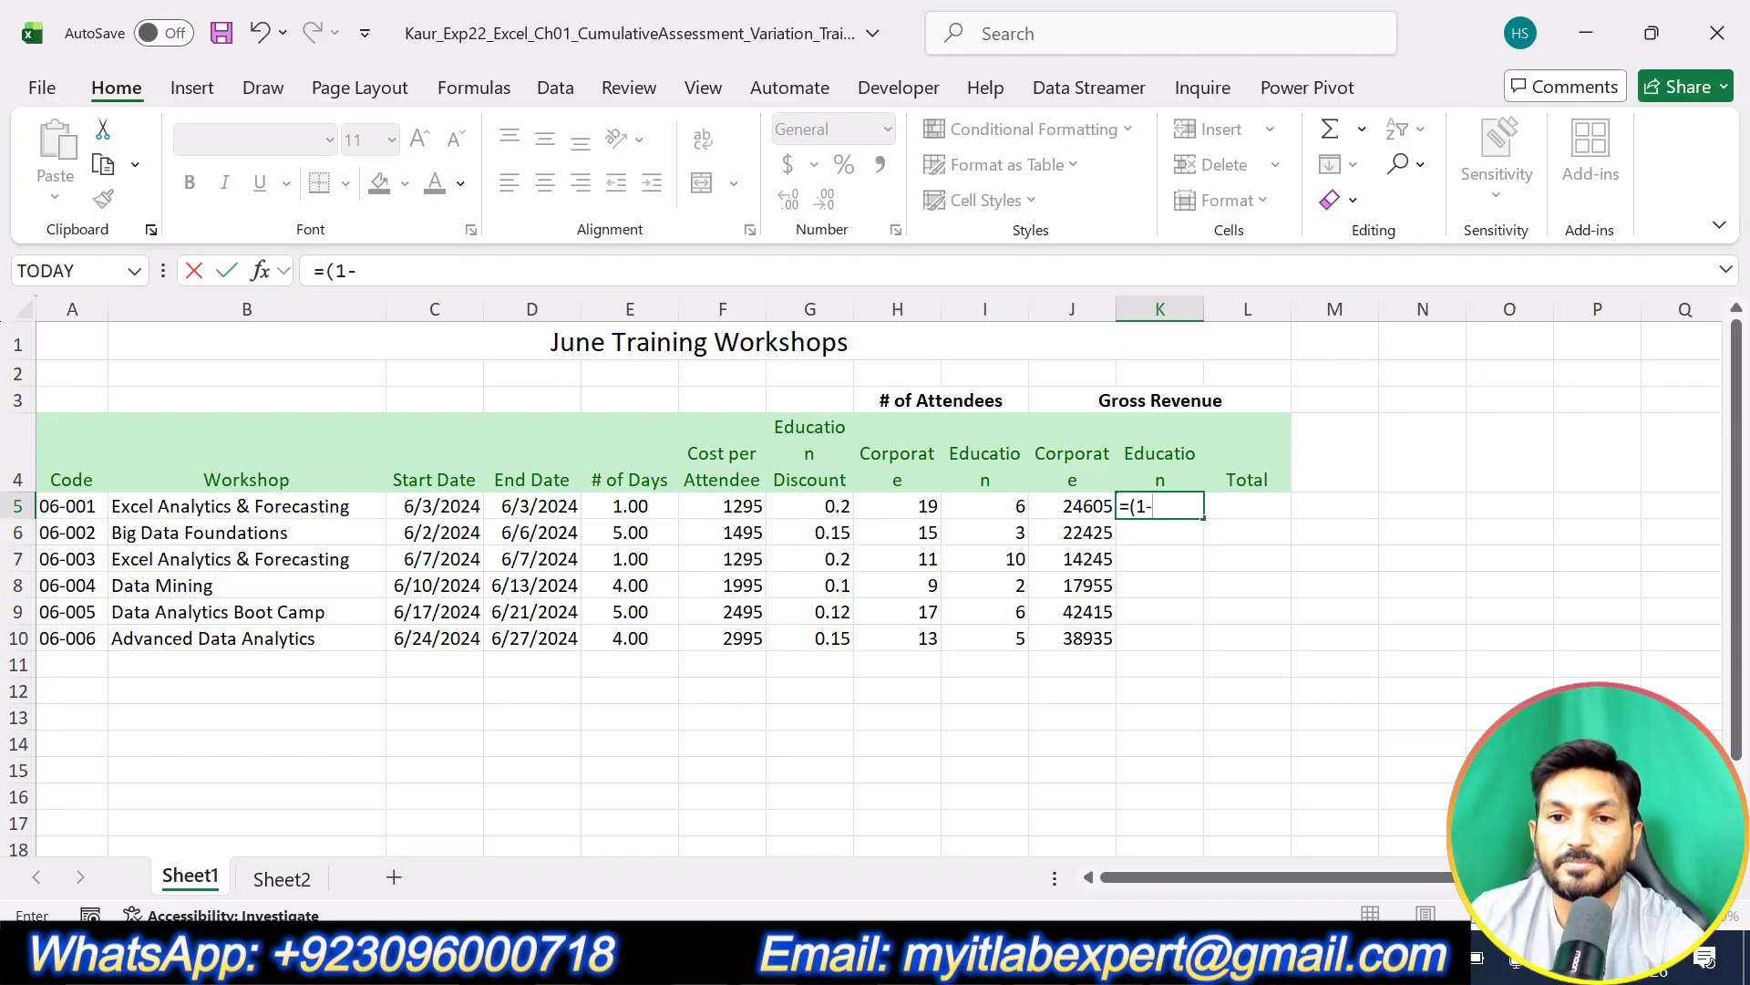
key("alt+Tab")
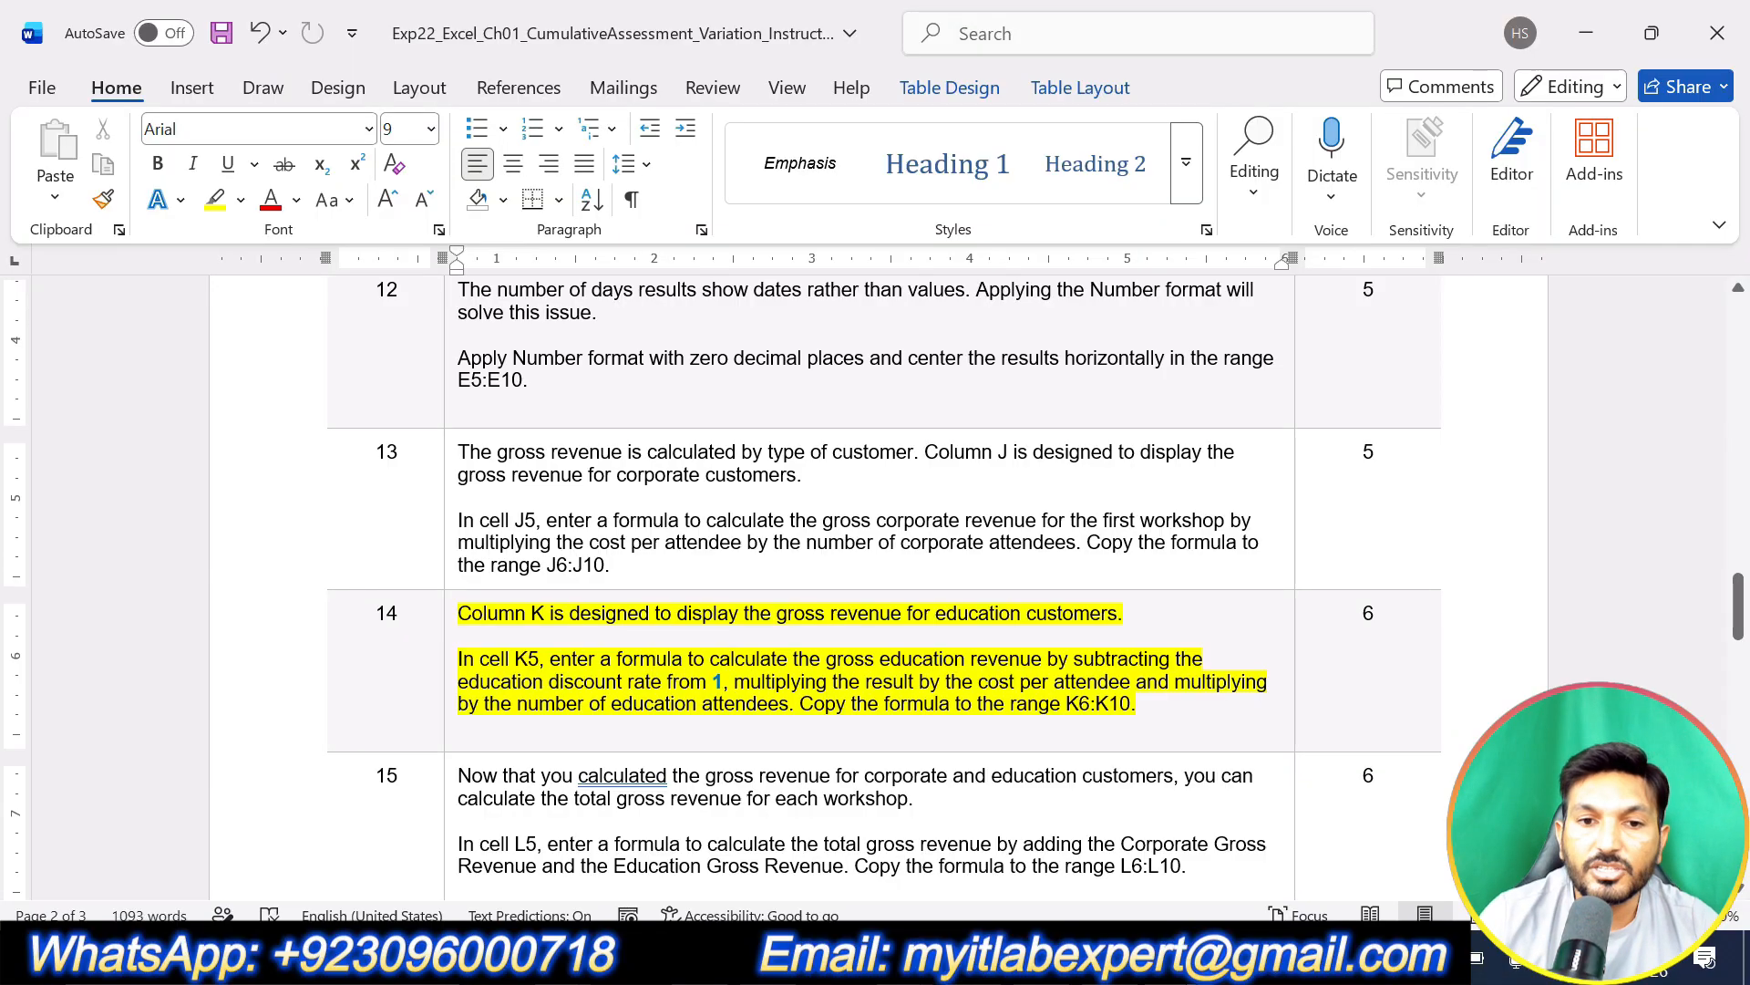
key("alt+Tab")
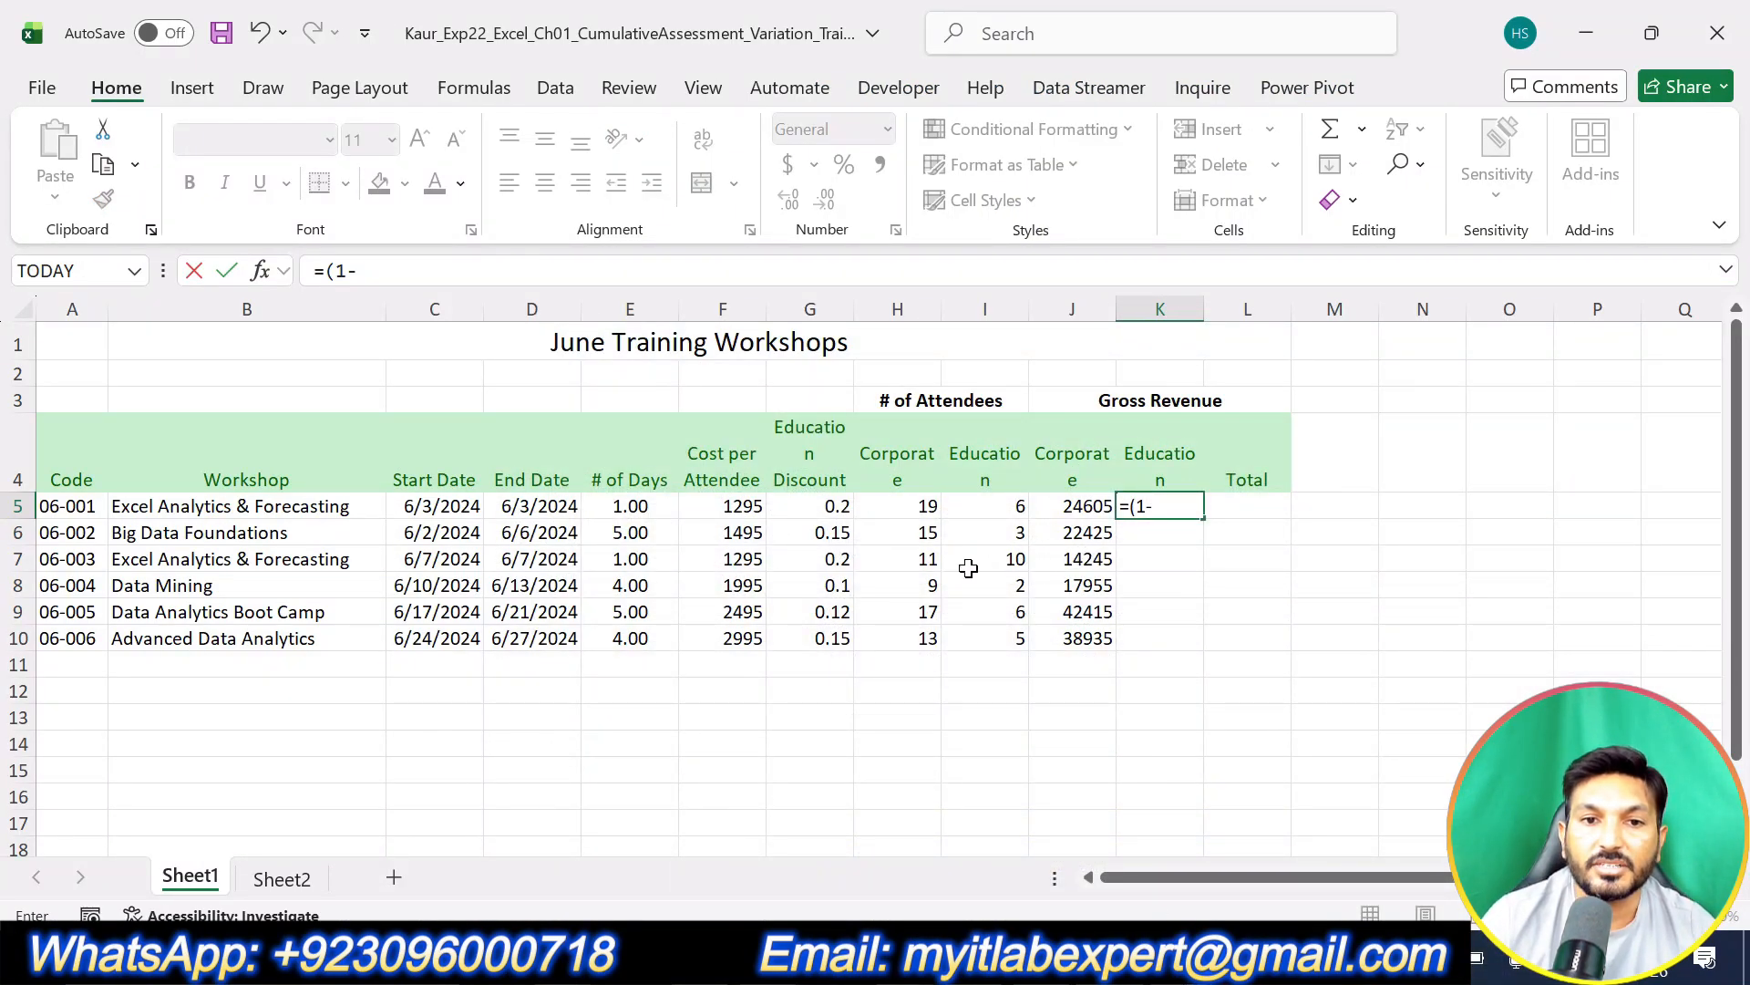
left_click(816, 508)
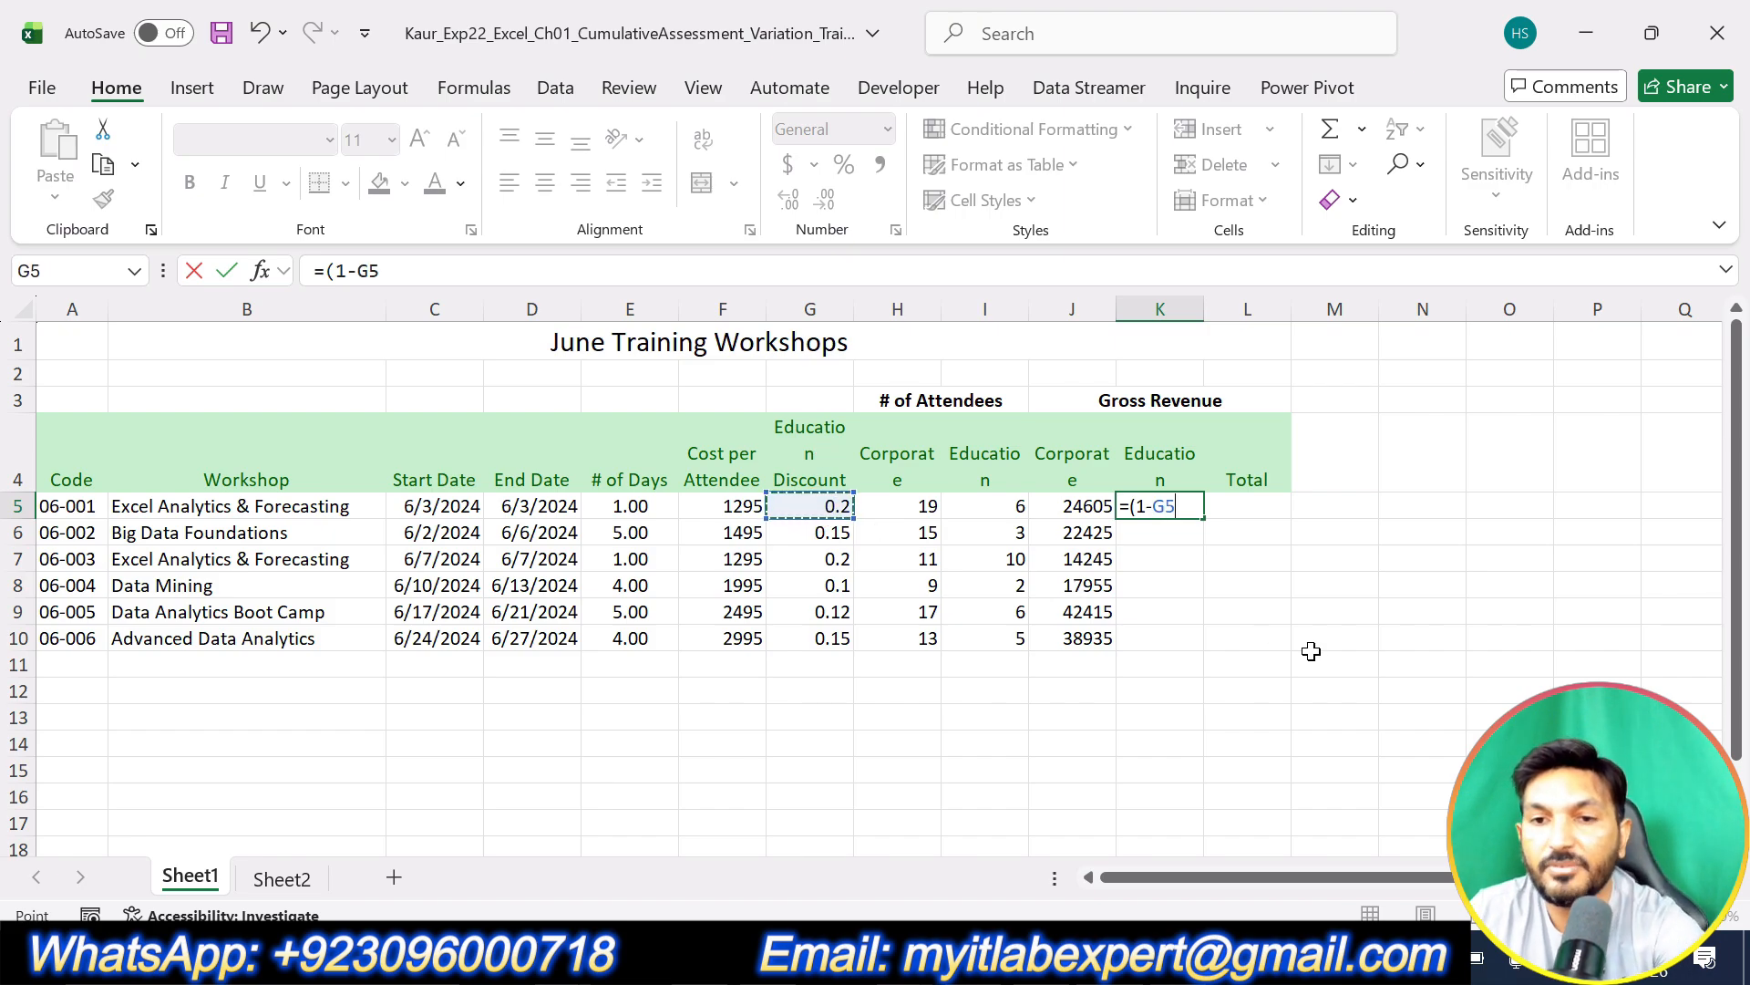
type(")")
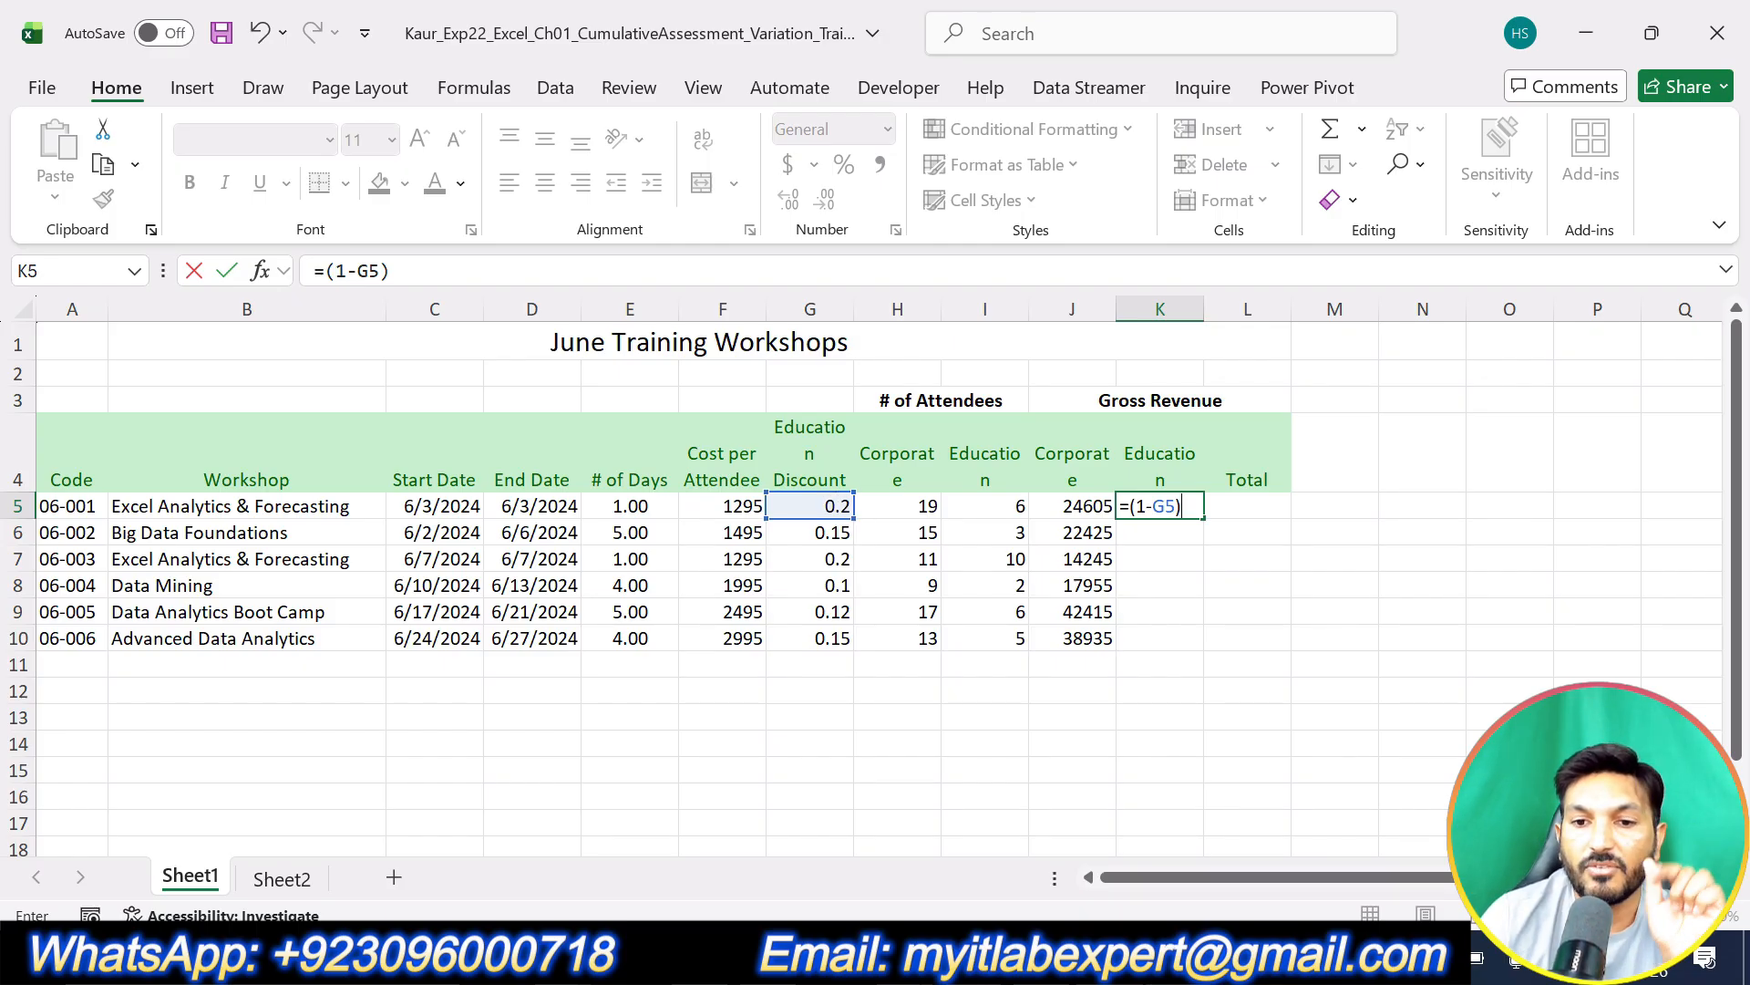
Step: Check step 14 in Word and complete the Excel K5 formula as =(1-G5)*F5*I5, multiplying by cost per attendee and education attendees
key("alt+Tab")
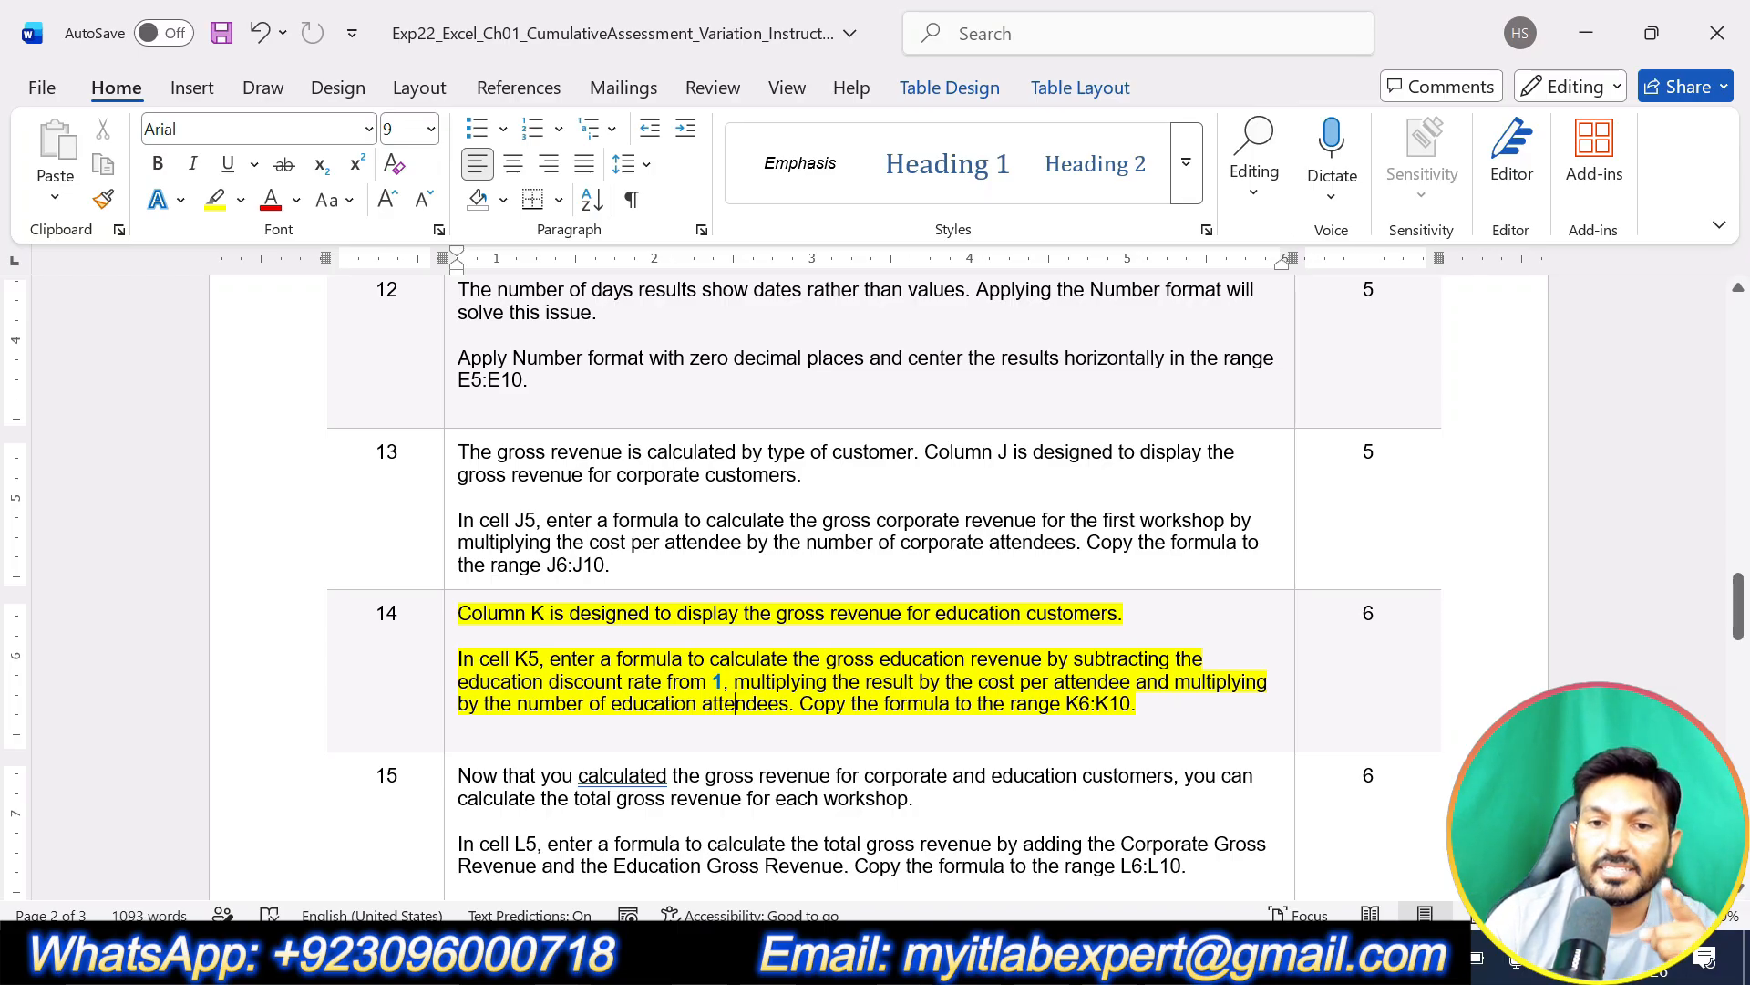
key("alt+Tab")
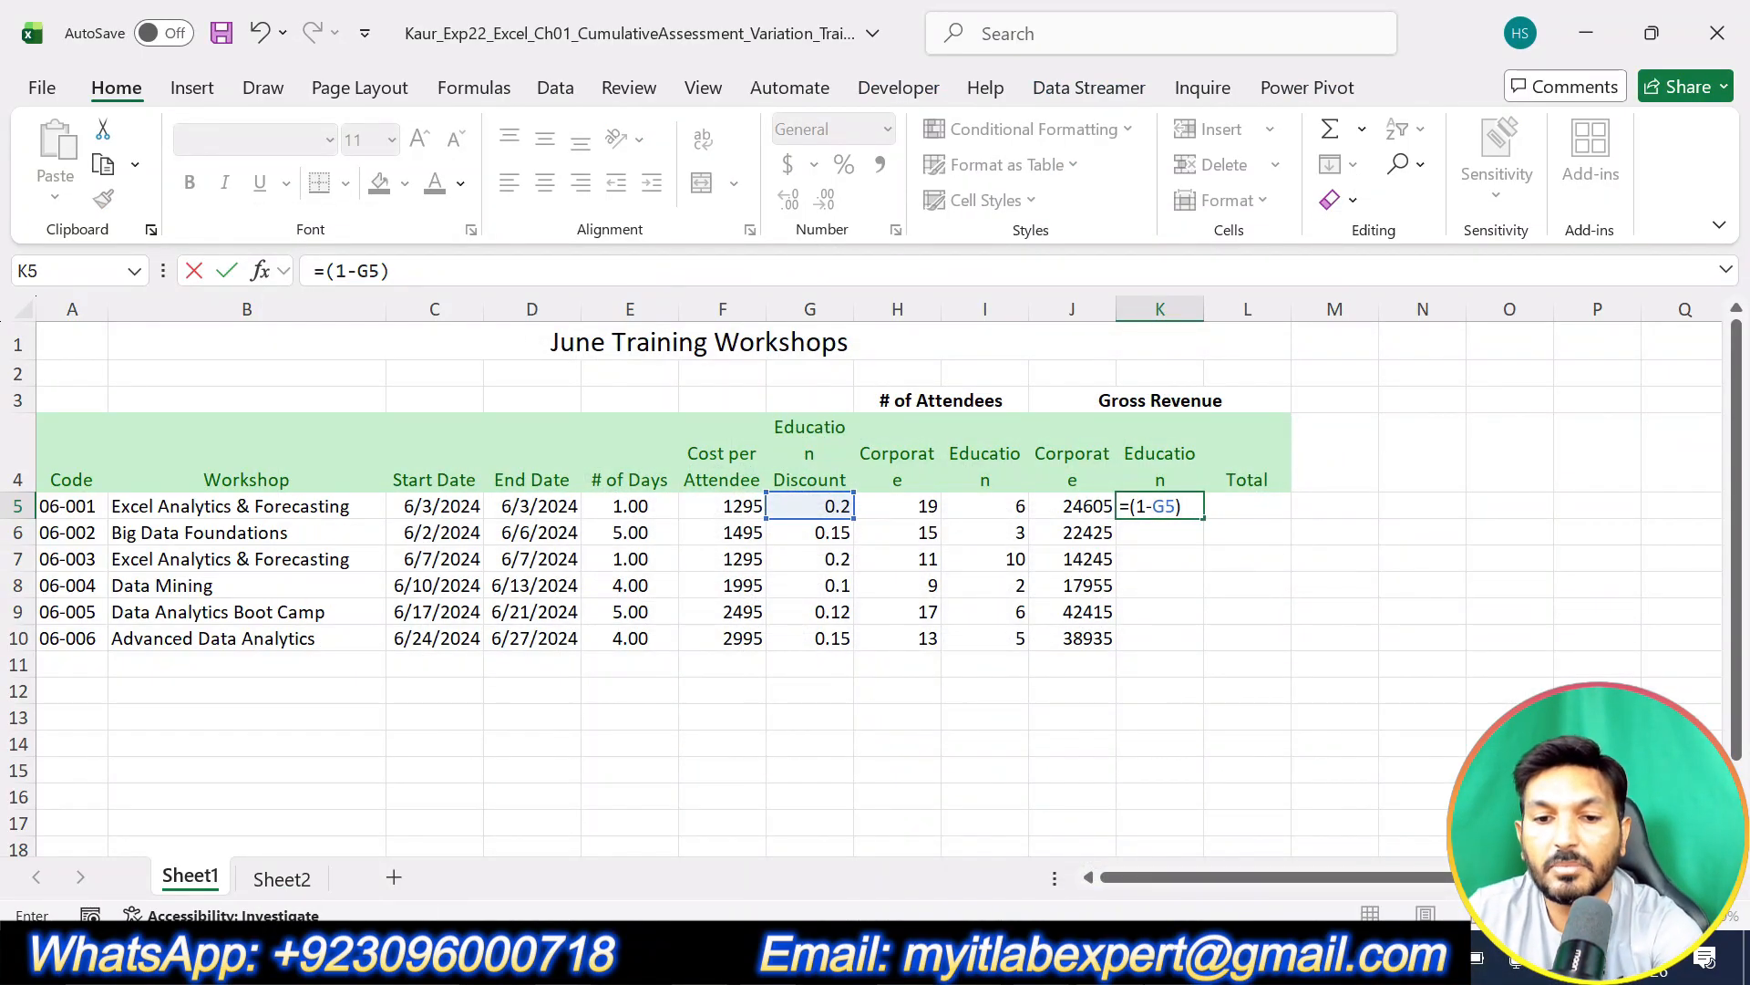
type("*")
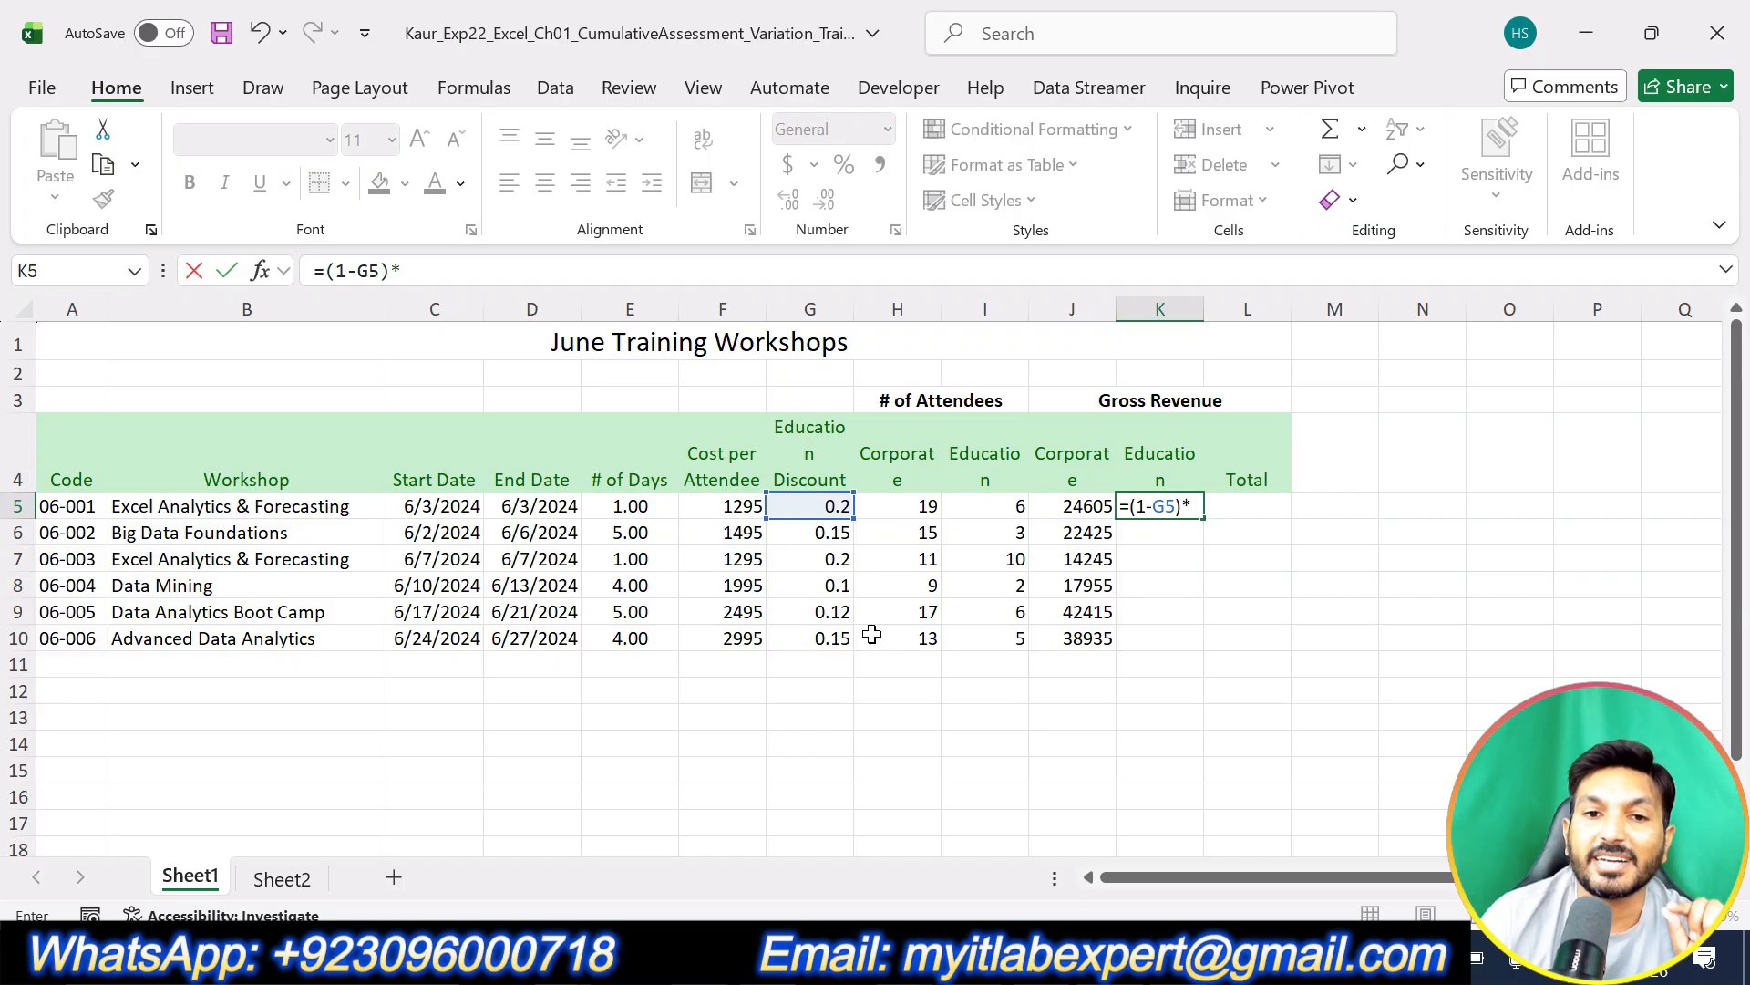
left_click(729, 509)
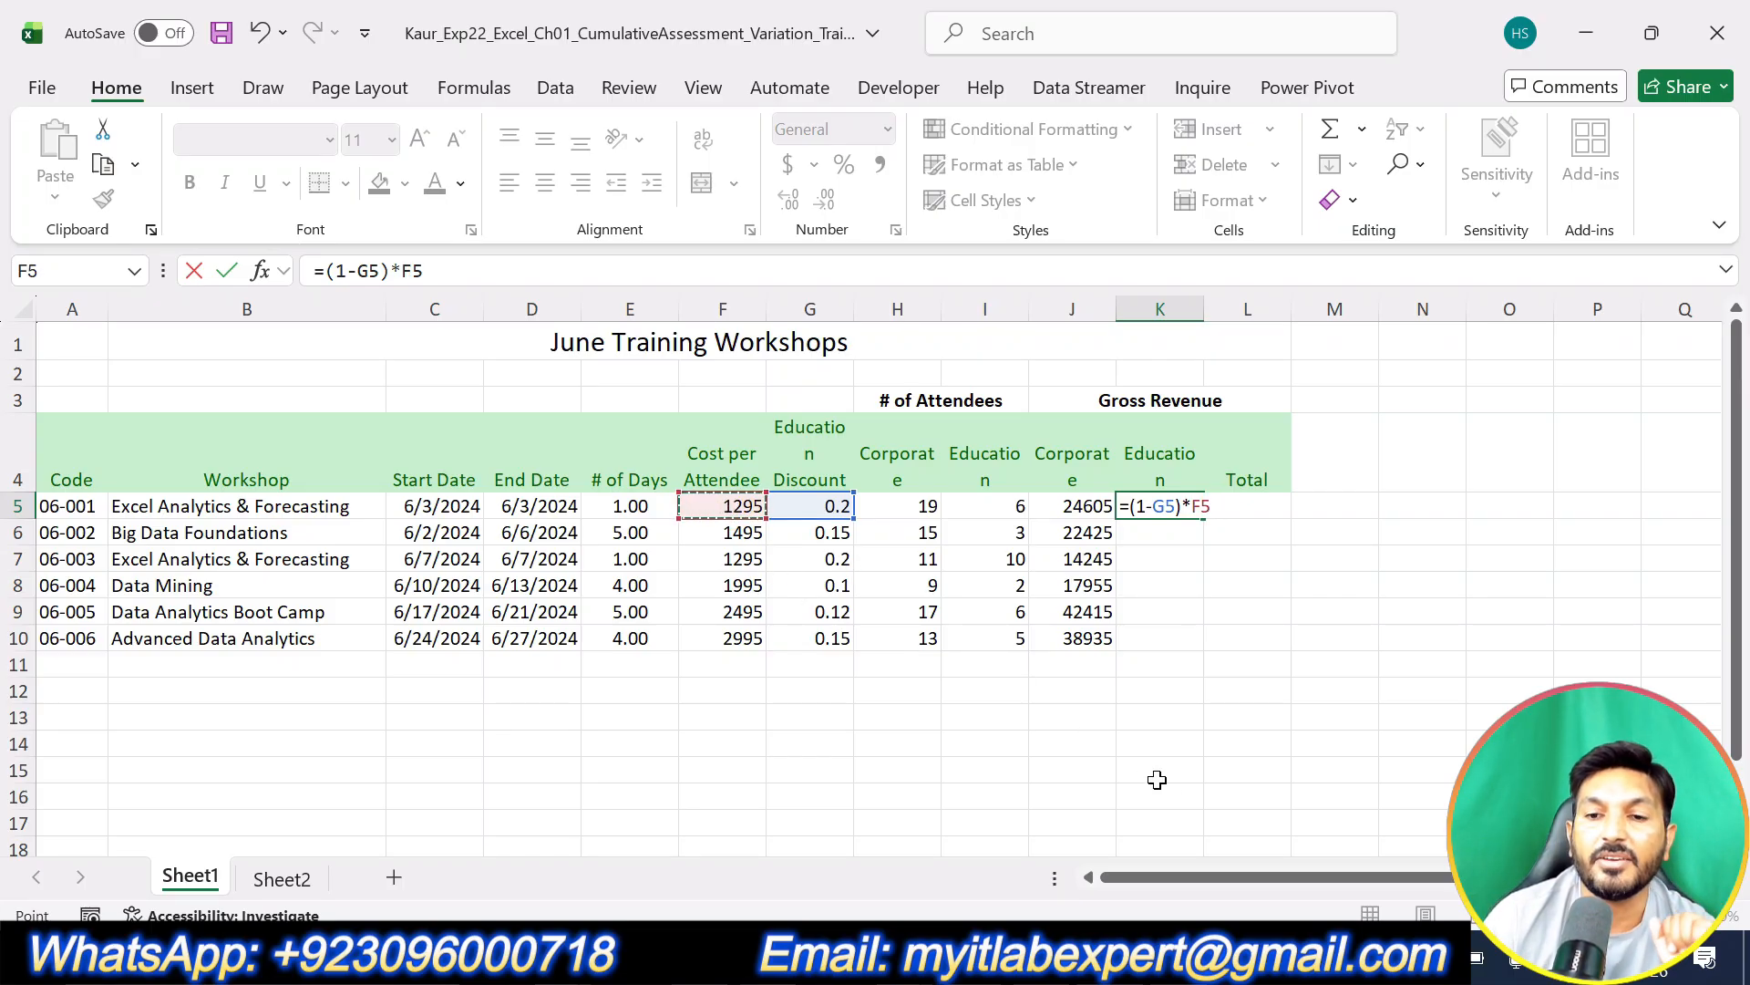
key("alt+Tab")
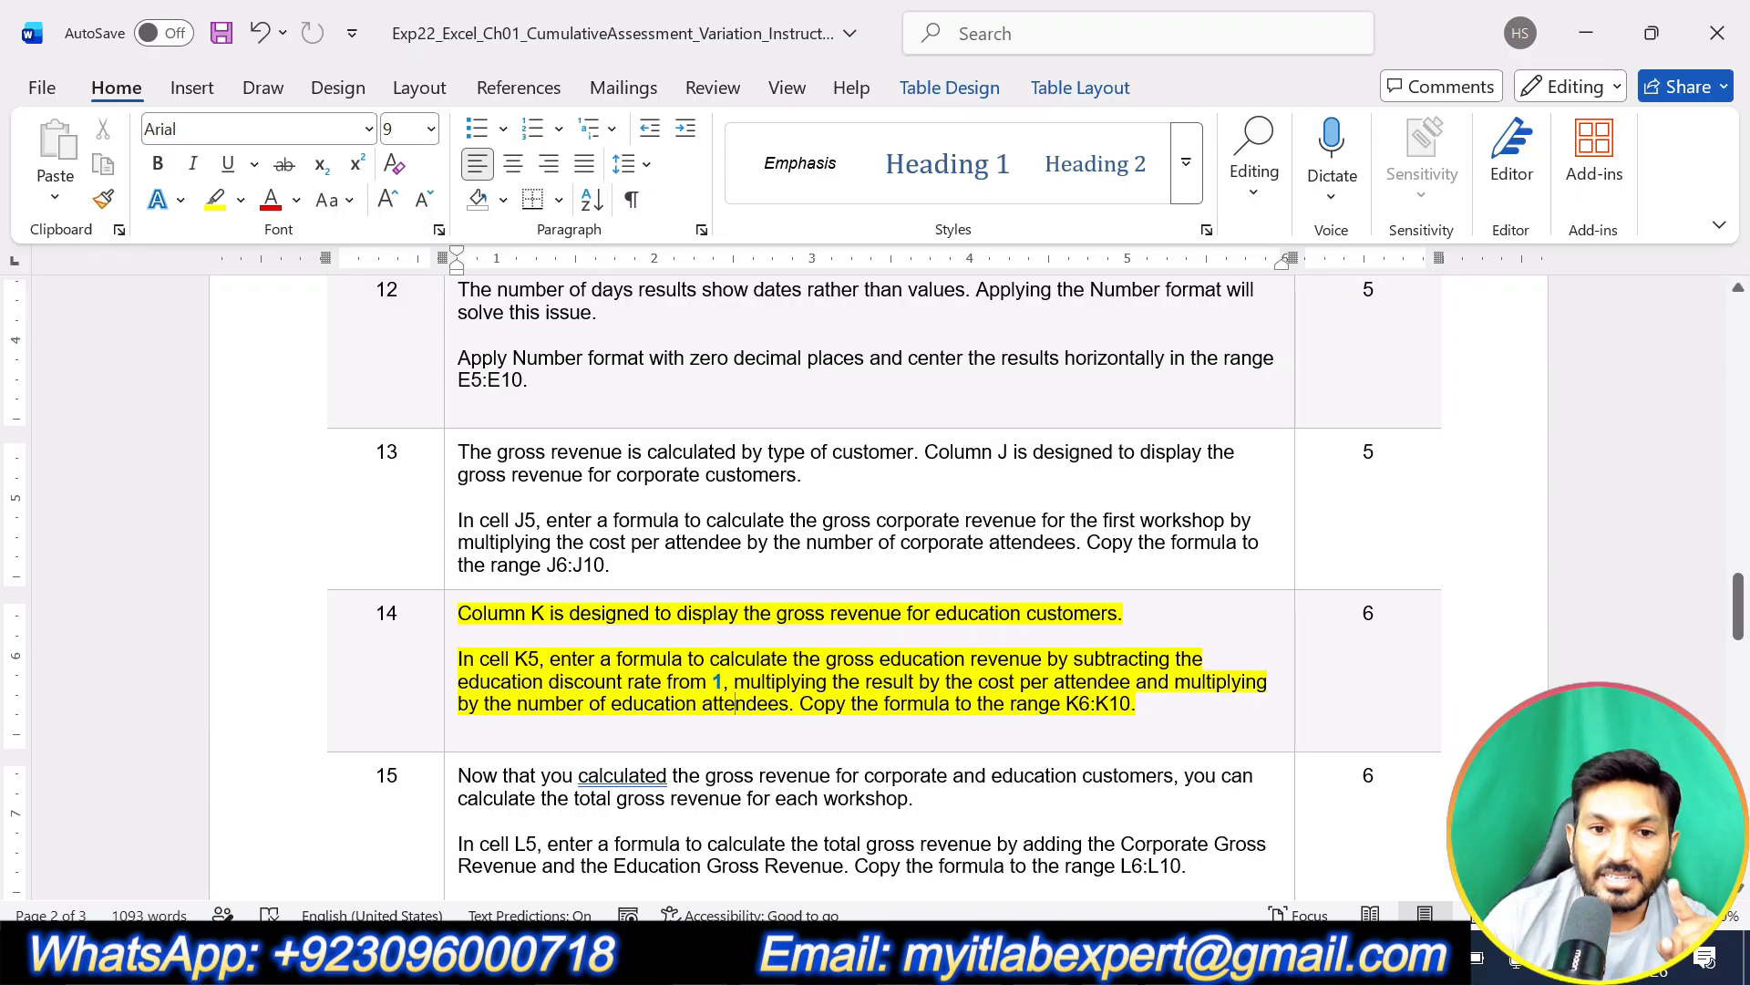
key("alt+Tab")
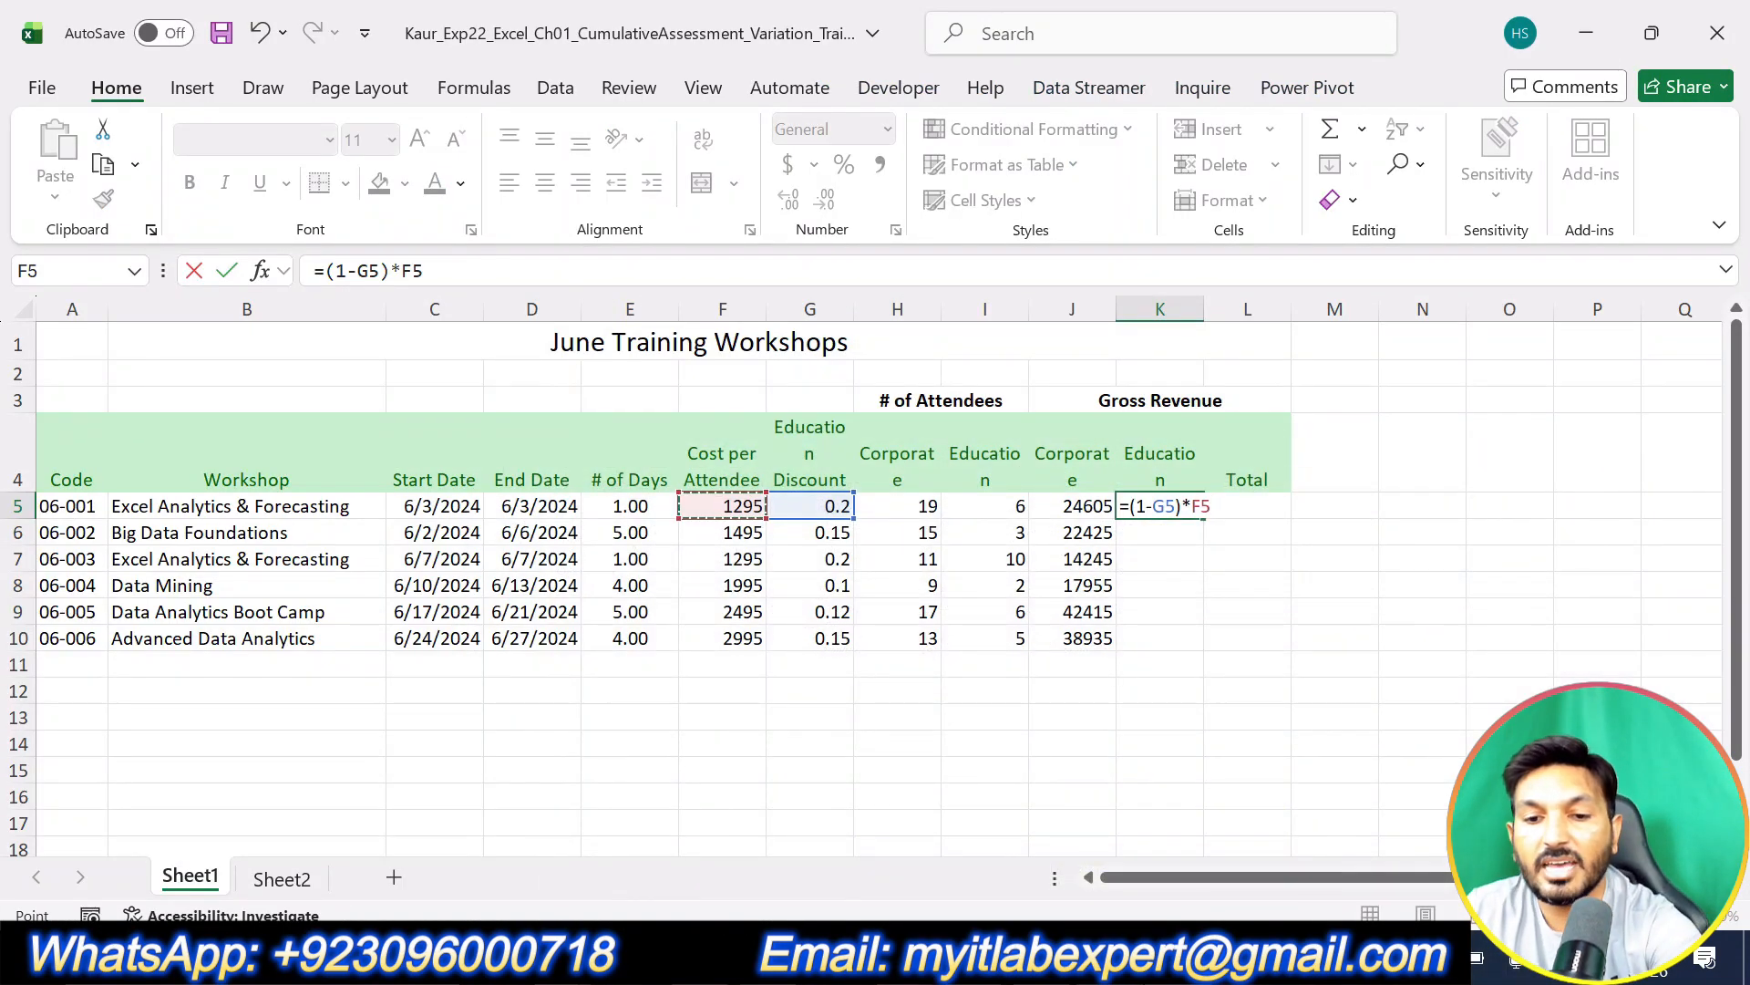
type("*")
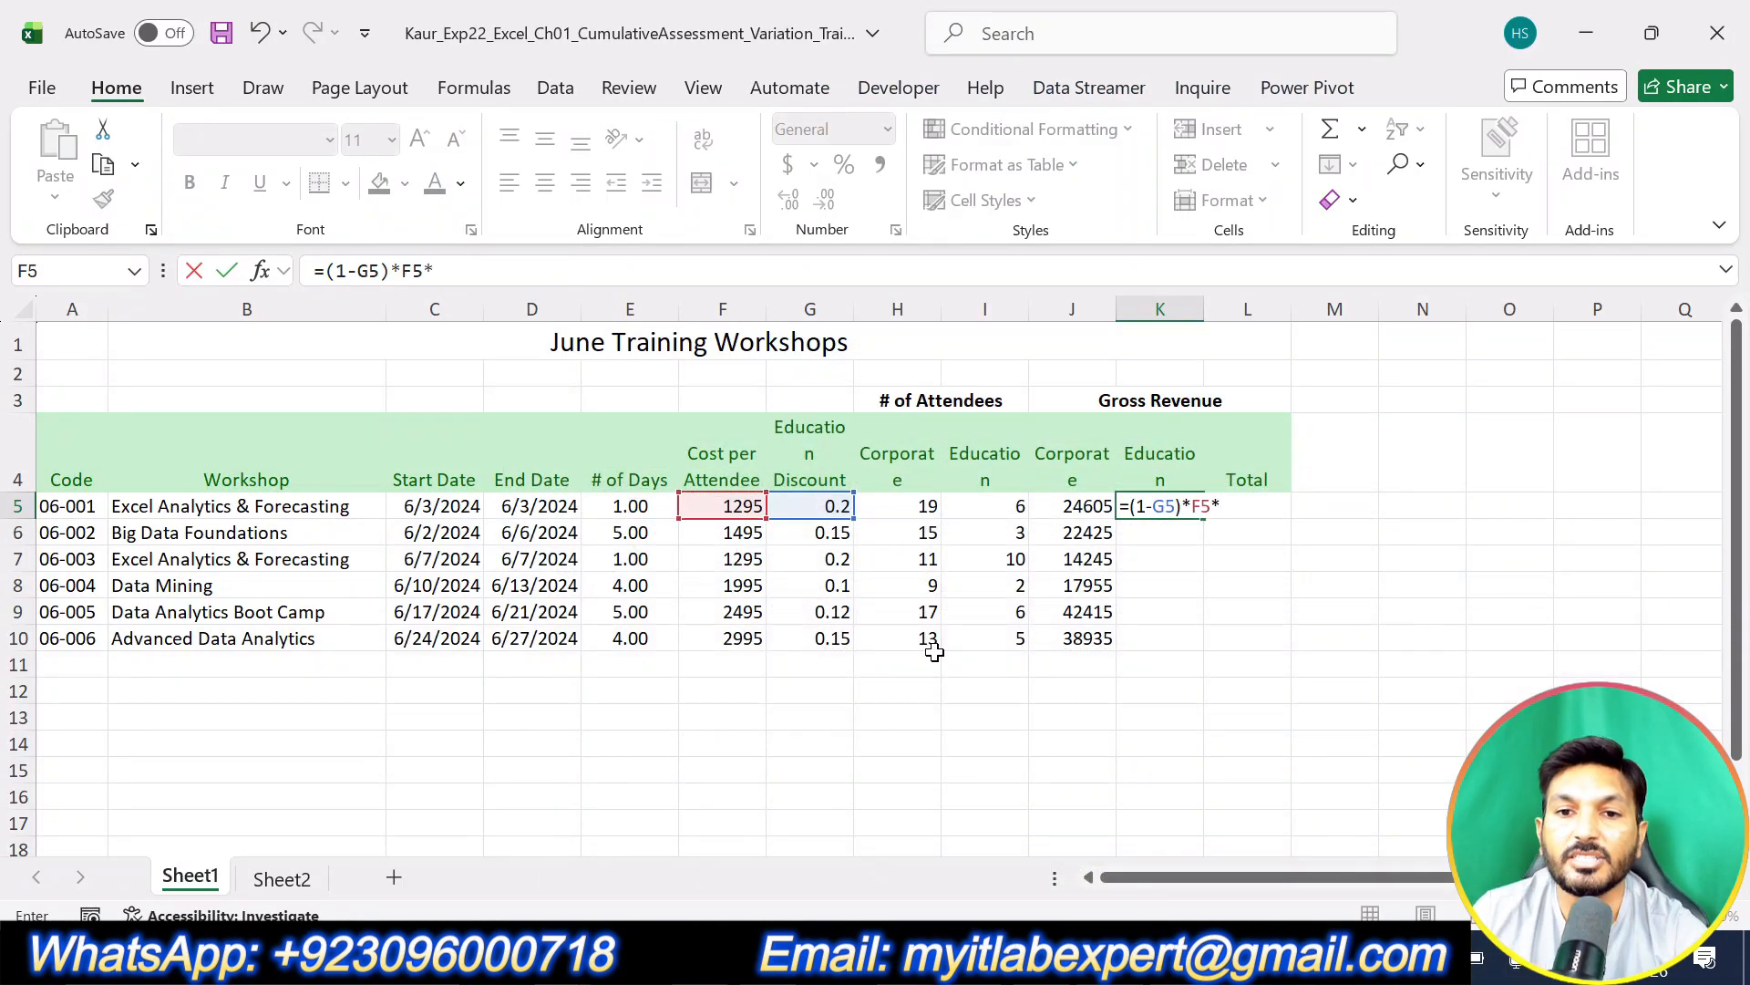
left_click(1009, 508)
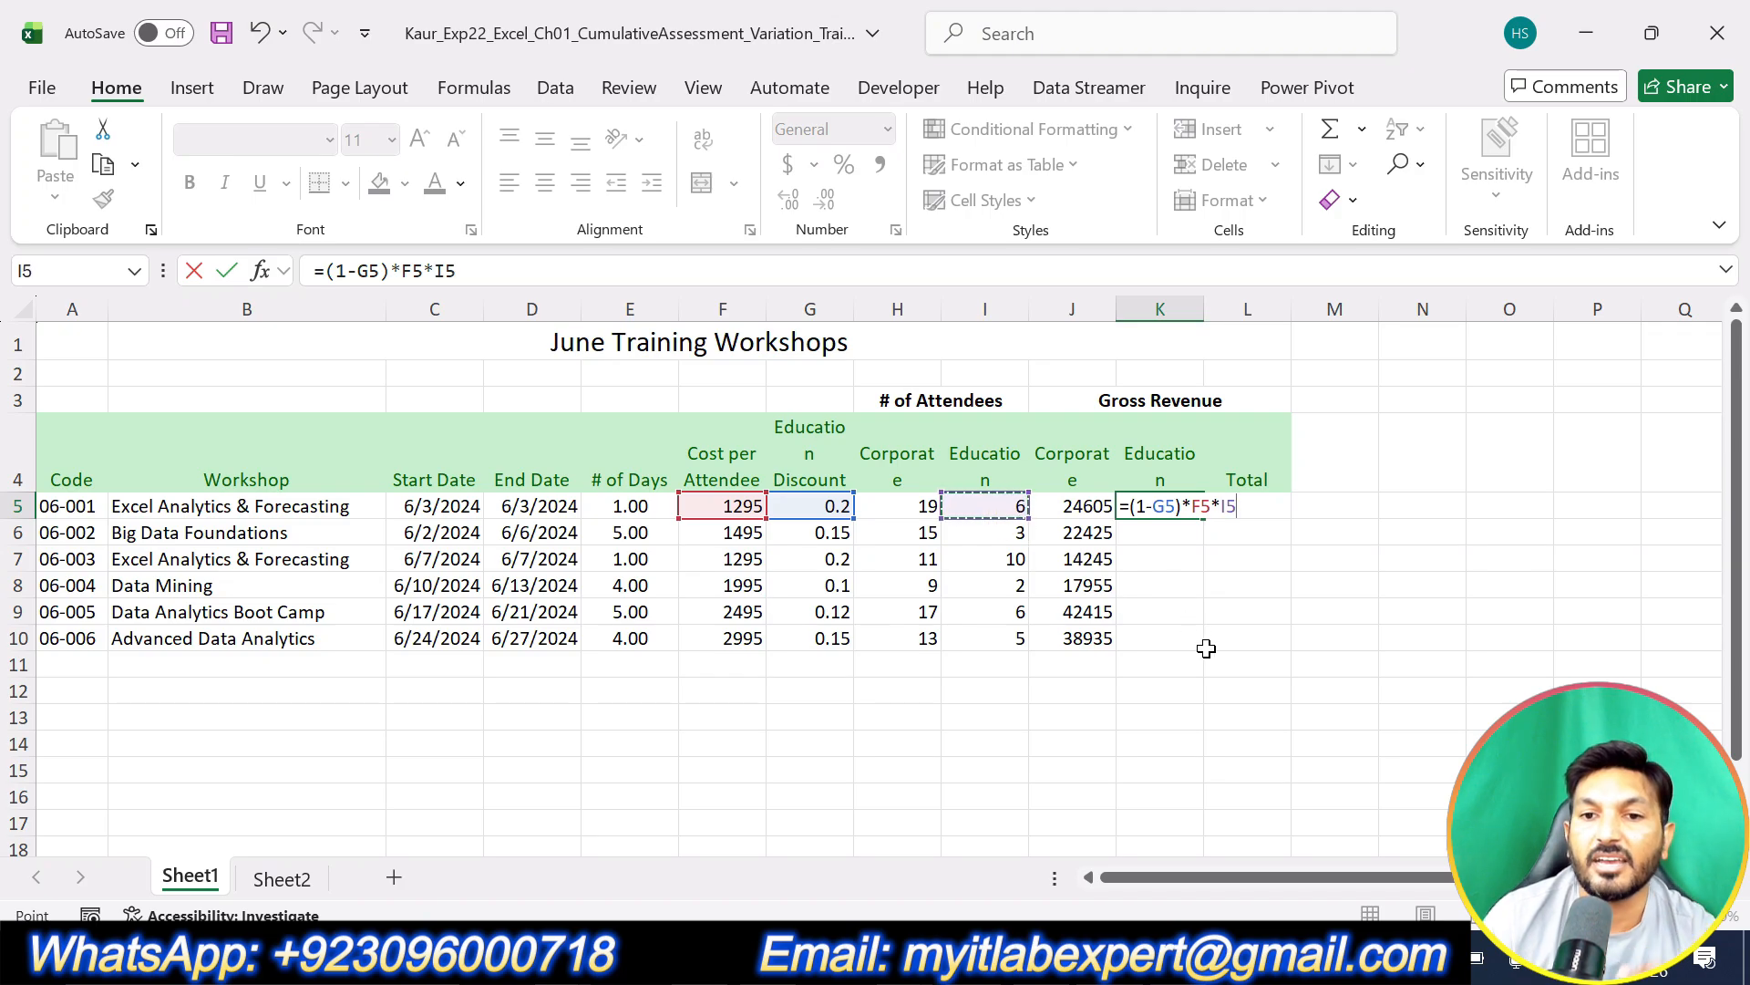
key("Return")
left_click(1174, 507)
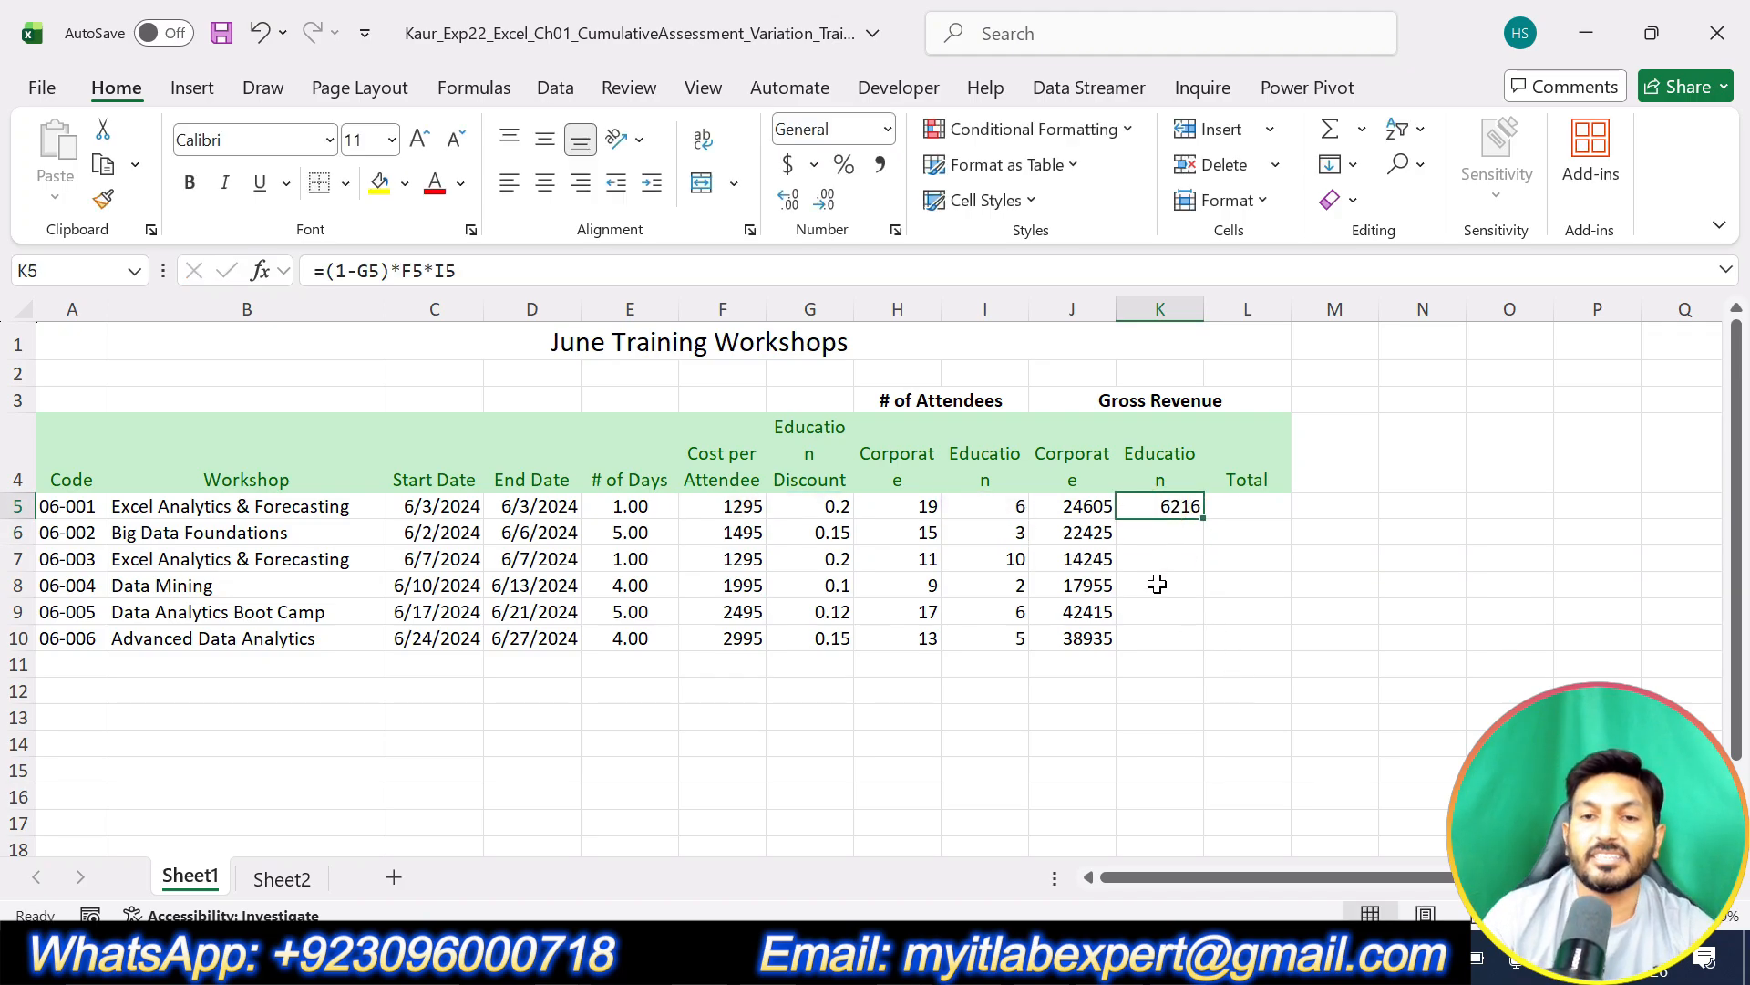
Step: Check the copy range of step 14 in Word and copy the education gross revenue formula from K5 to K6:K10 in Excel
key("alt+Tab")
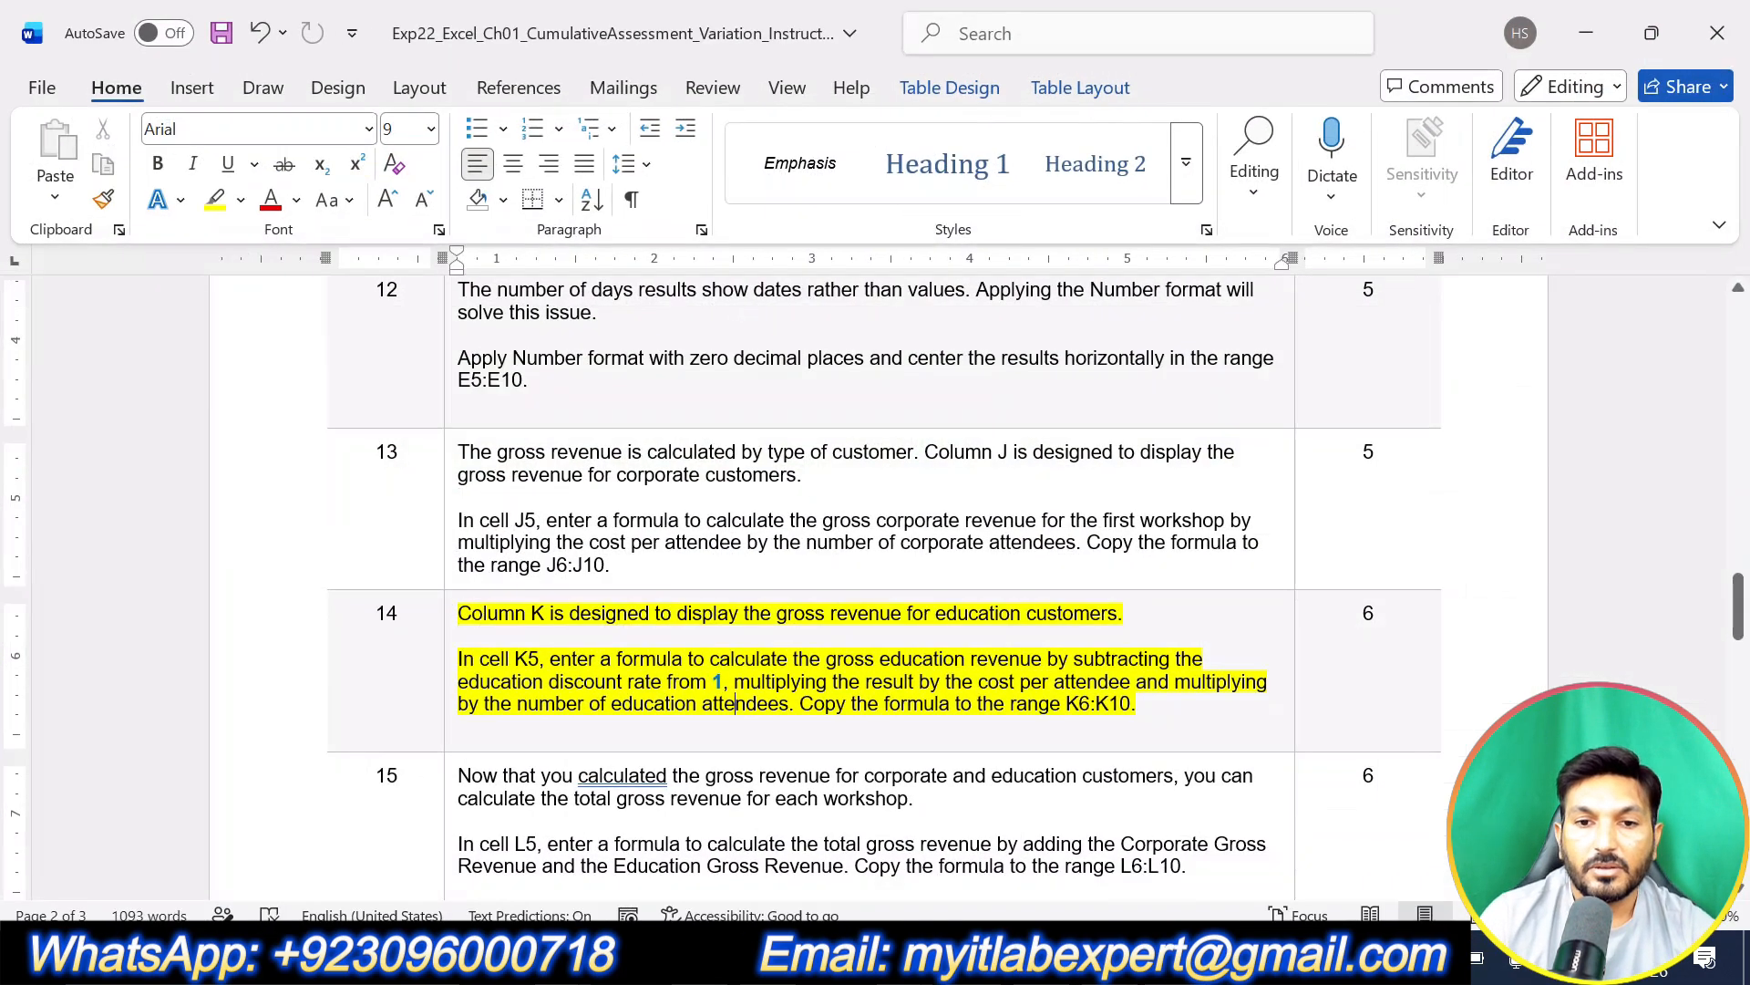
key("alt+Tab")
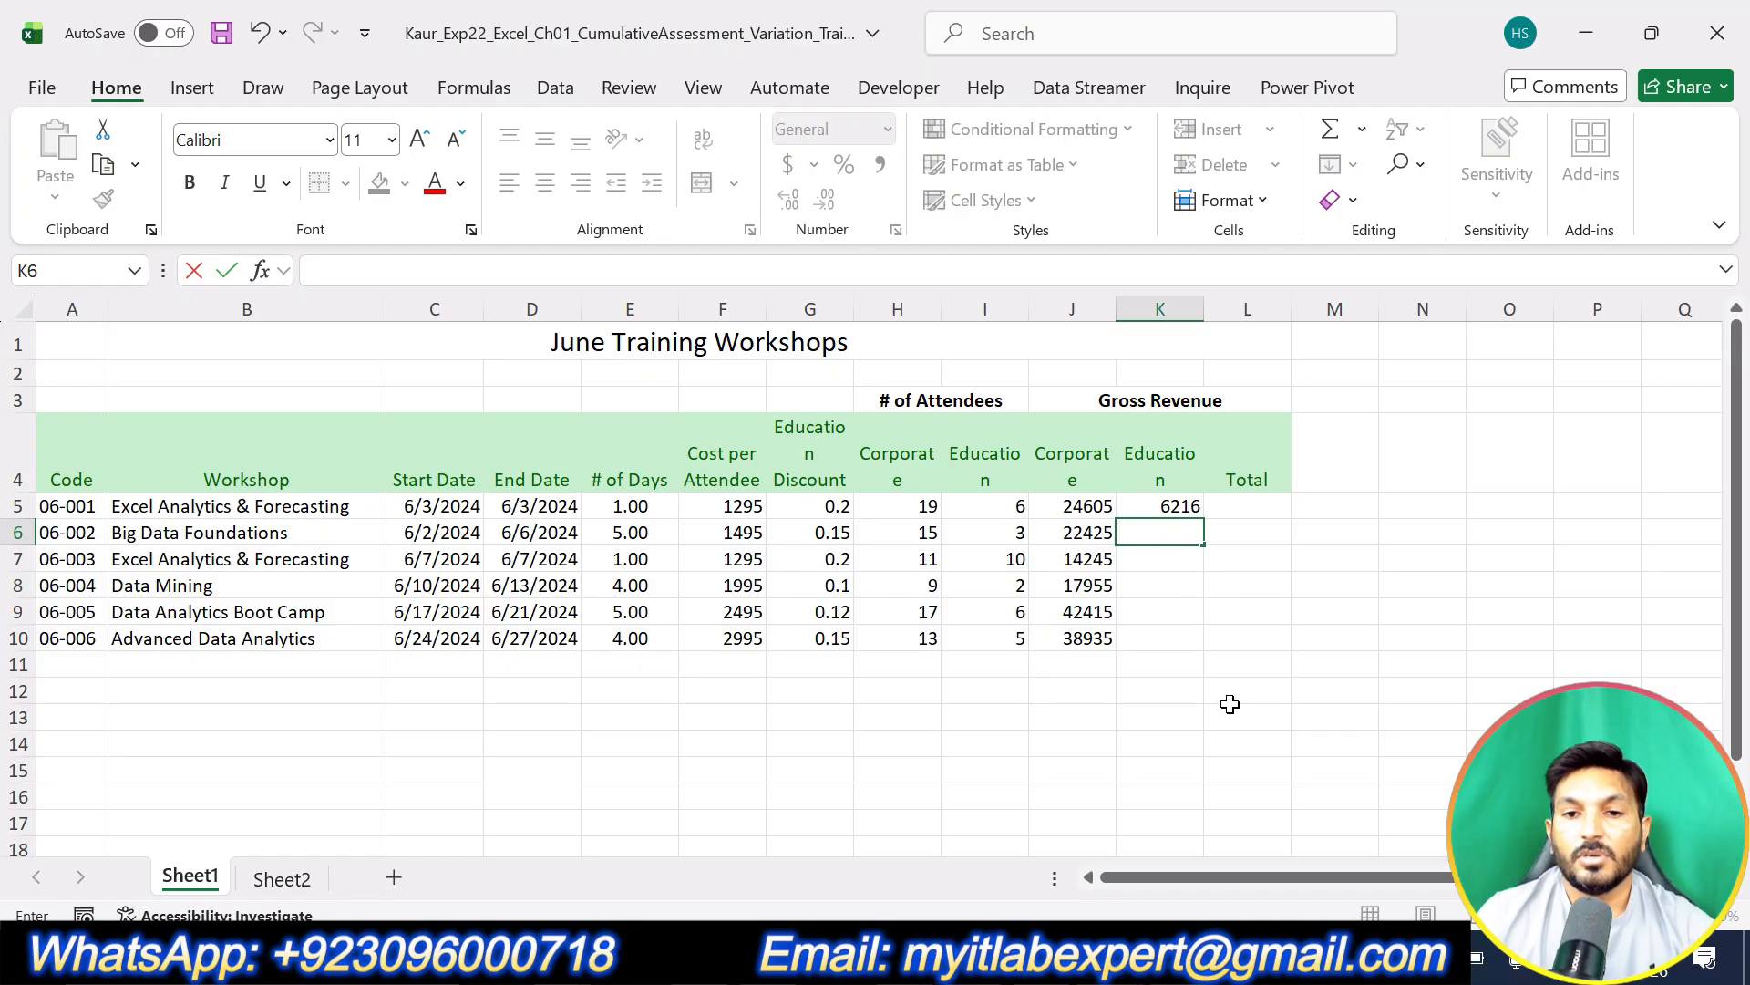
left_click(1183, 508)
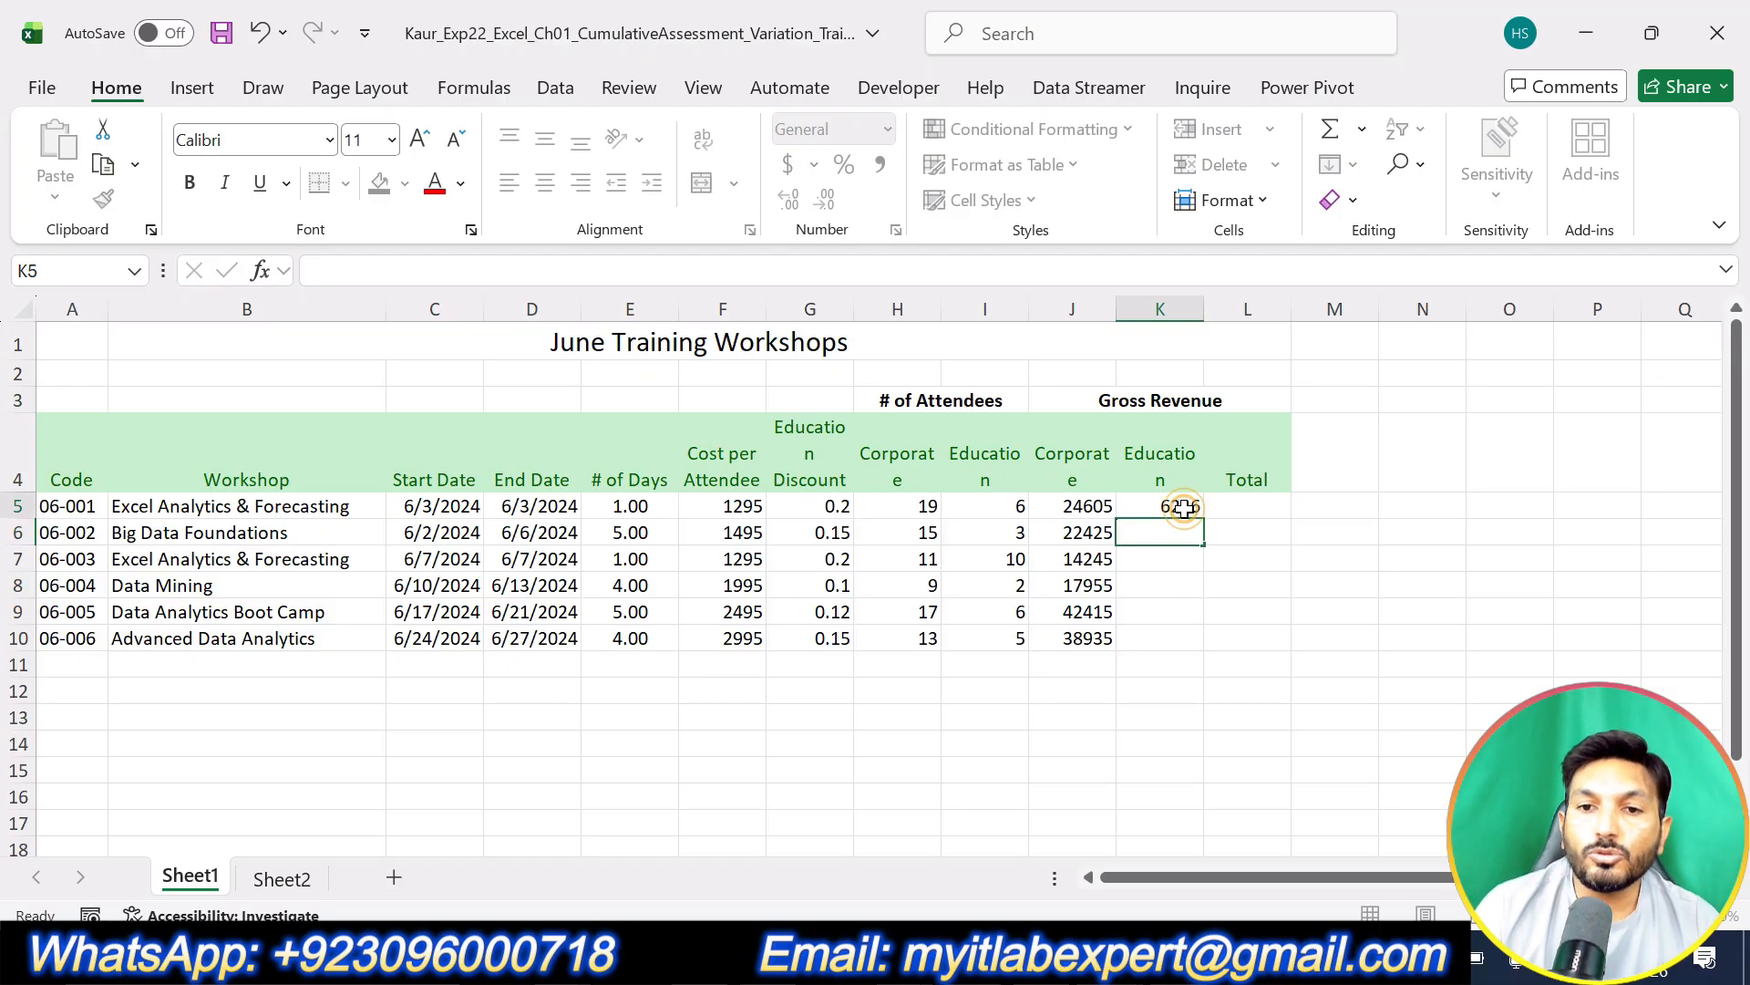
left_click_drag(1199, 519, 1211, 647)
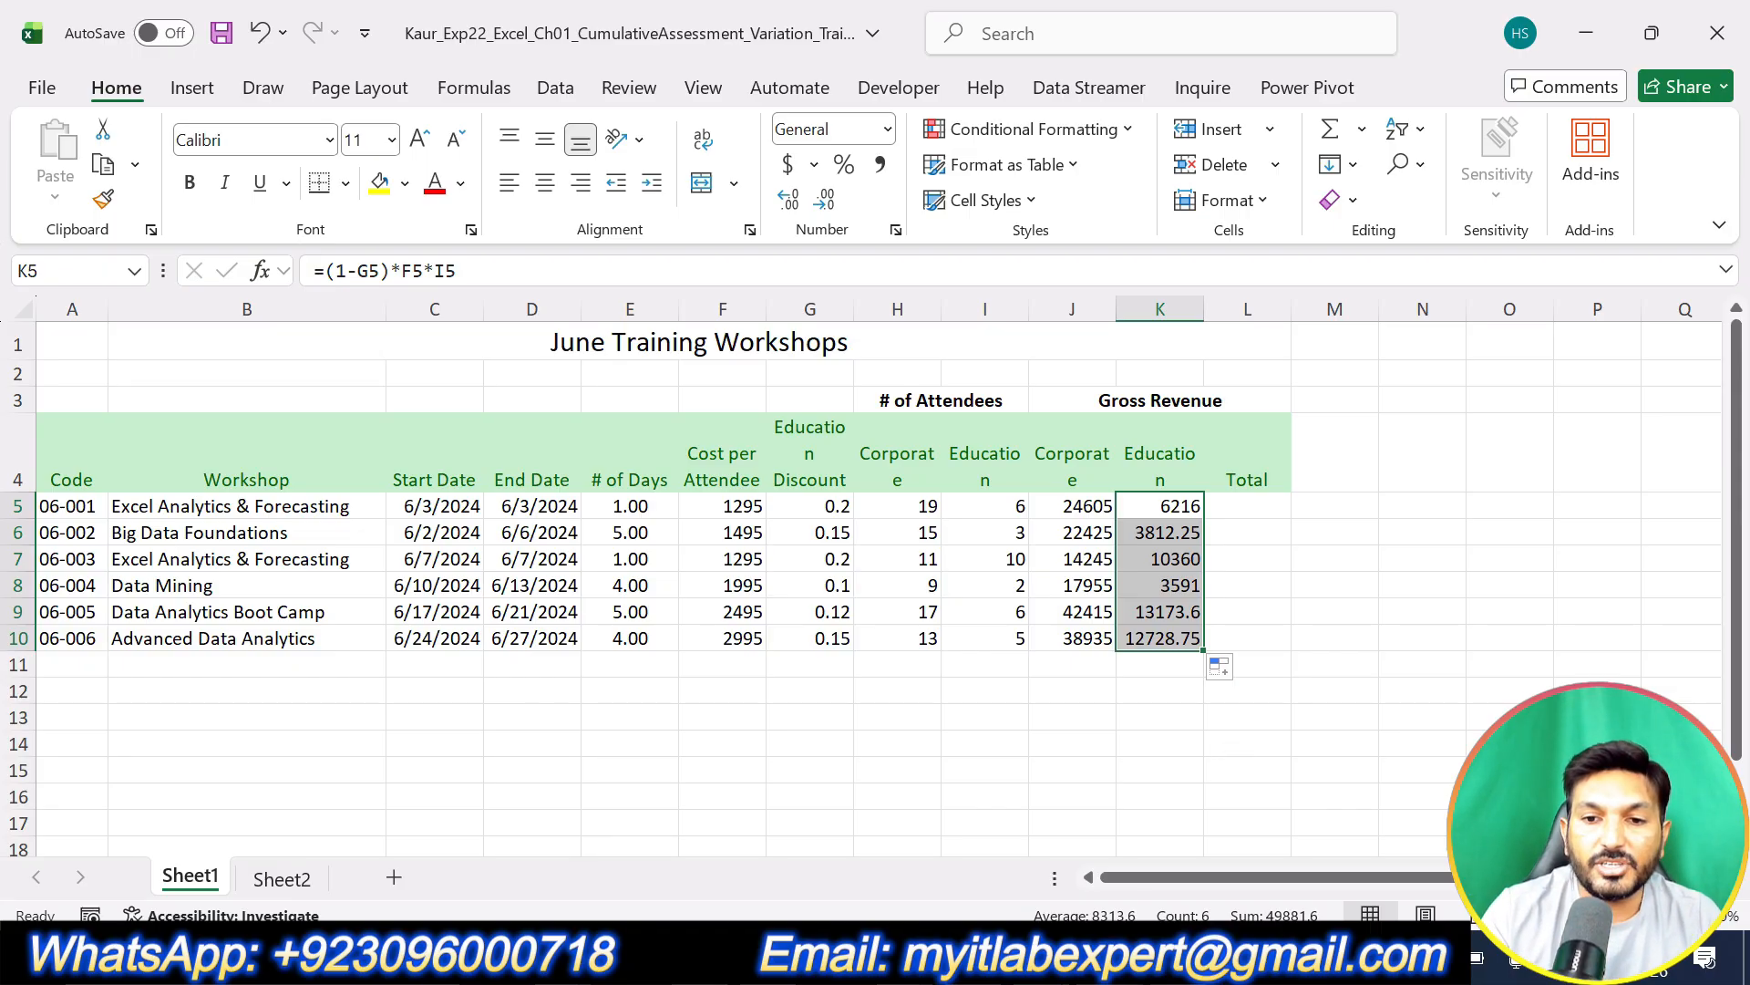
key("alt+Tab")
key("alt+Tab")
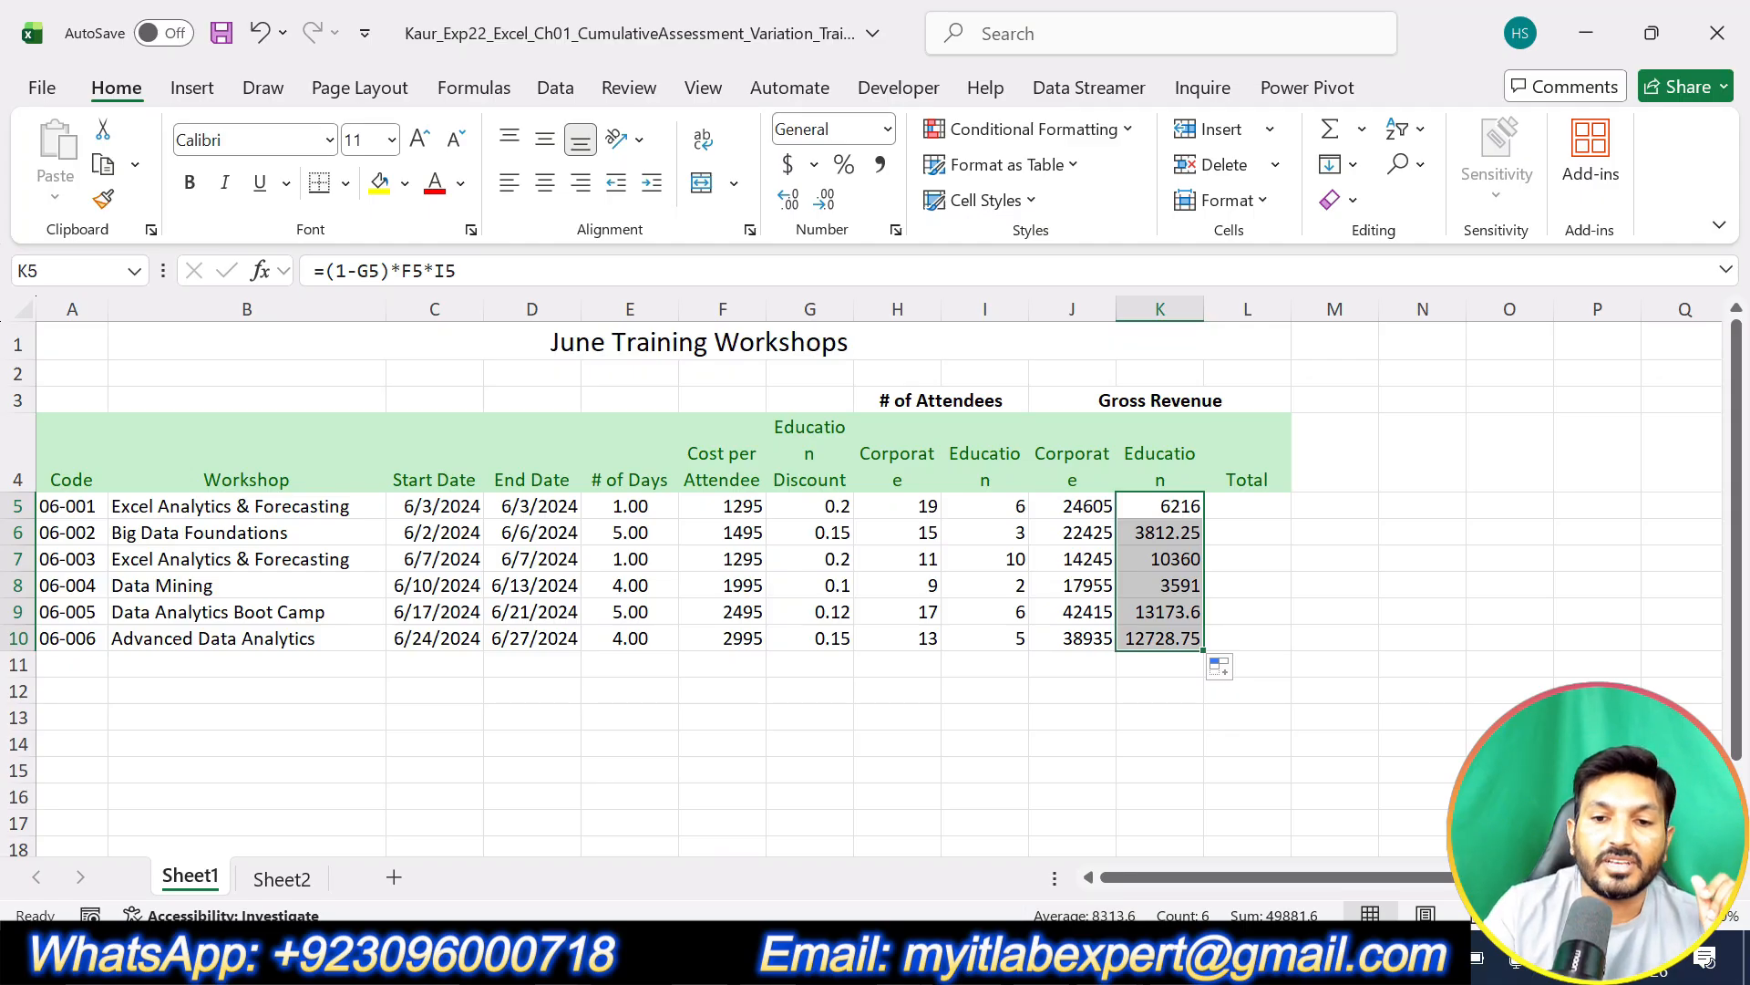
Step: Switch to the other open Excel workbook and view the completed June sheet with its formatted gross revenue columns
left_click(1110, 963)
left_click(1250, 854)
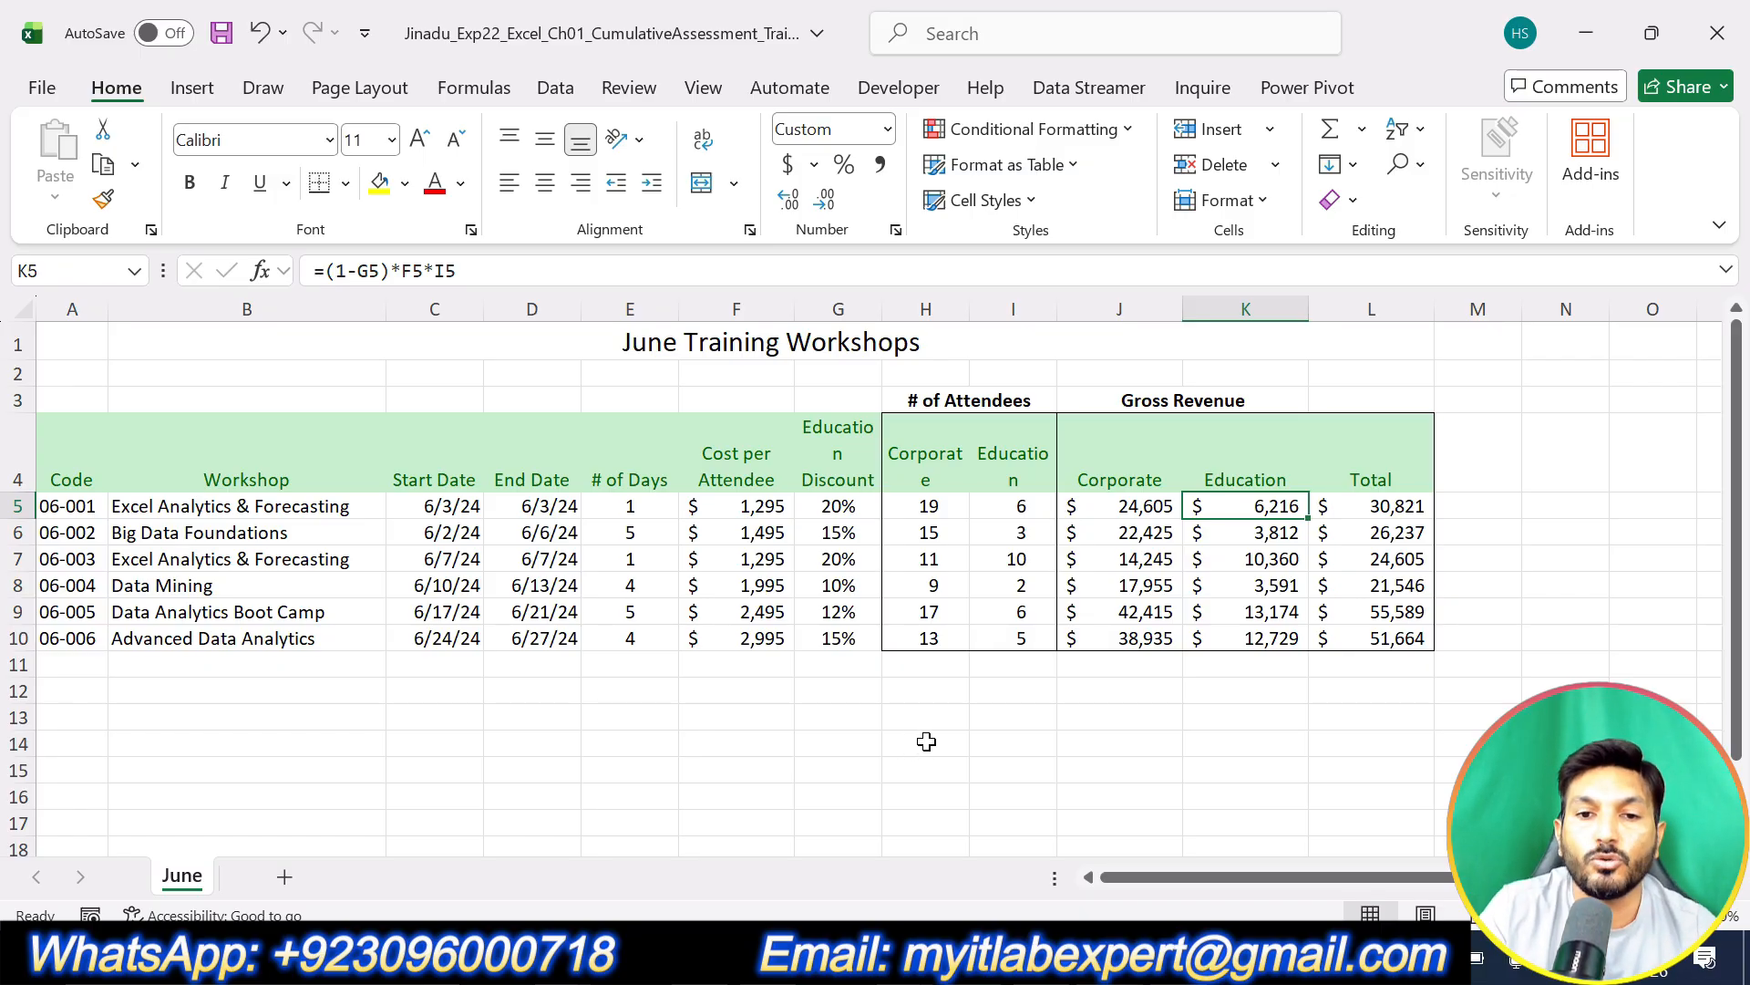
left_click(914, 743)
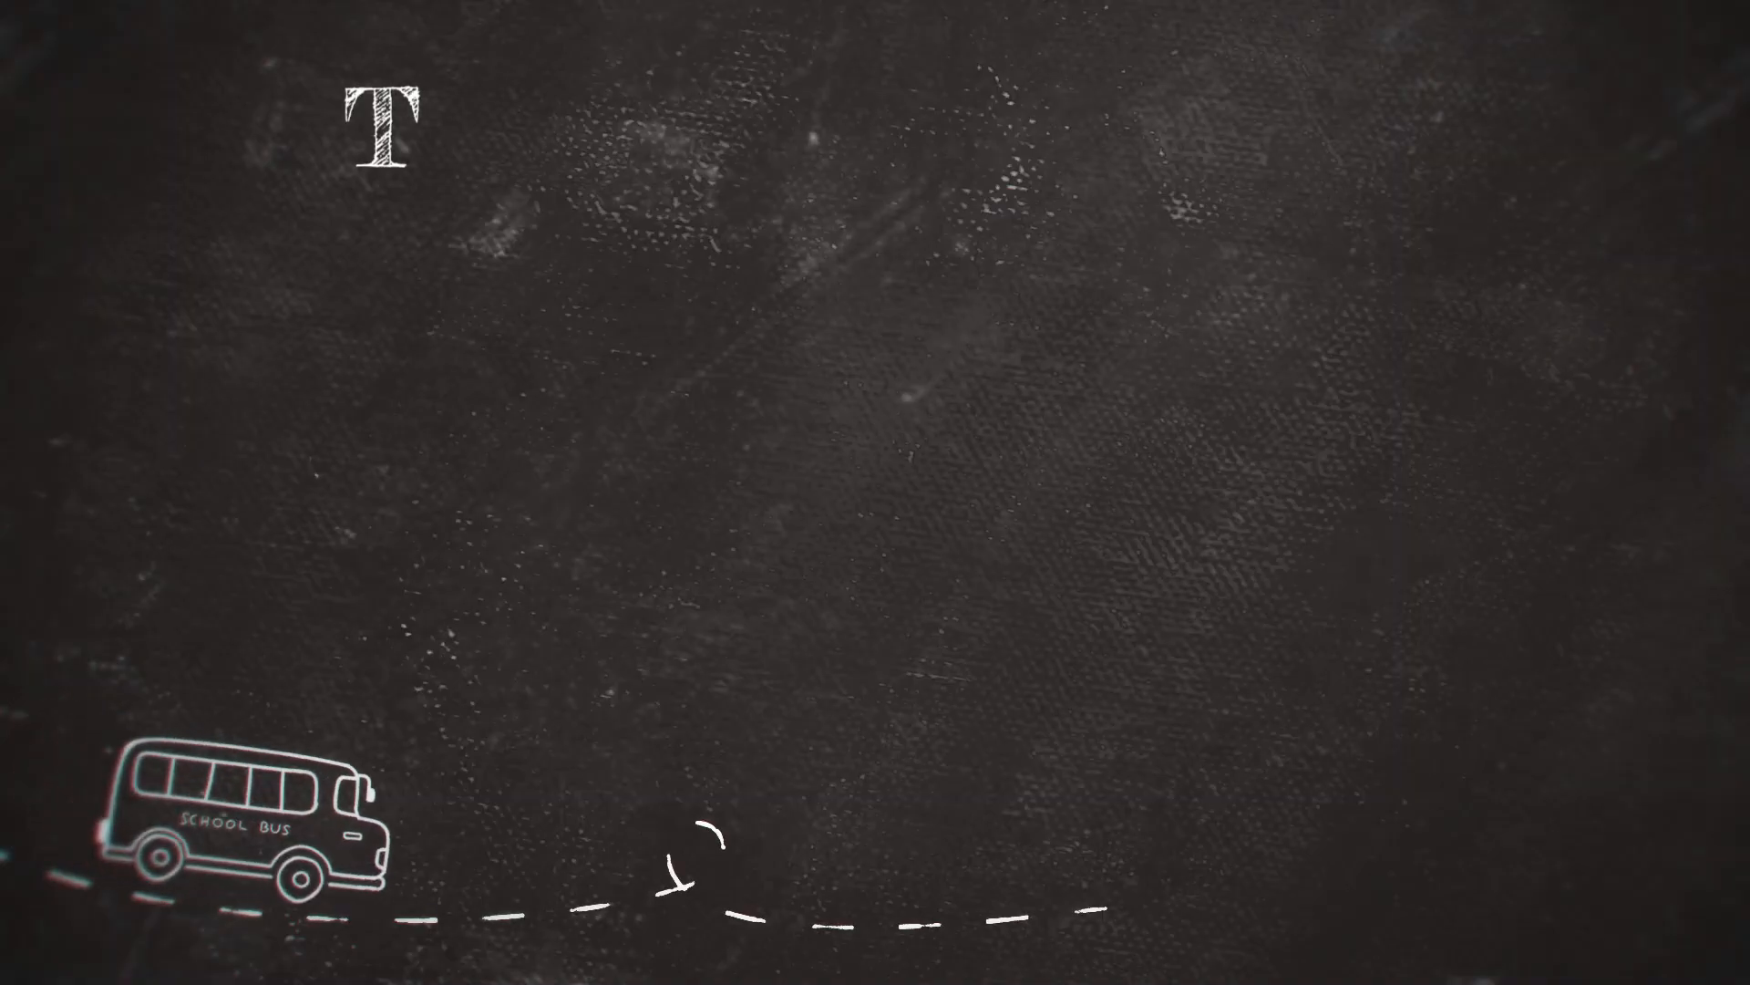